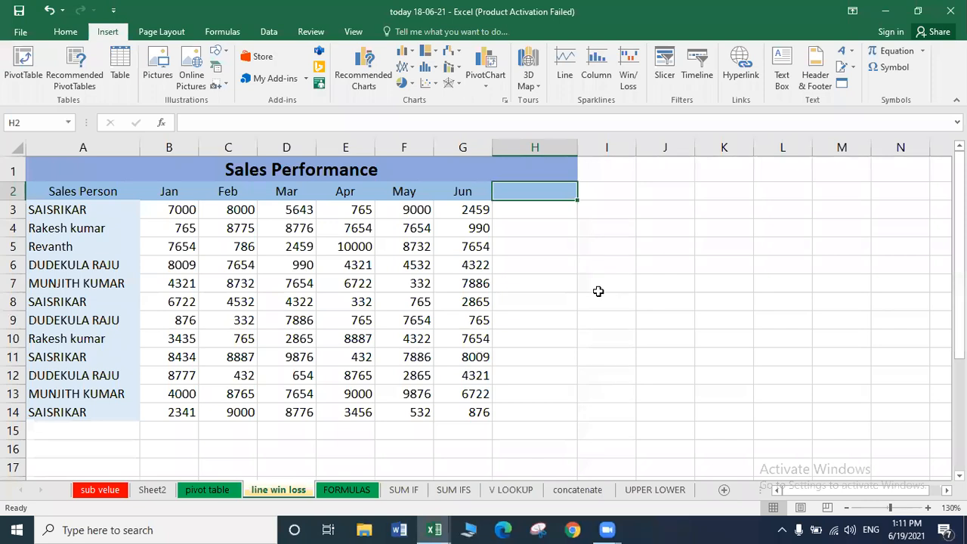
Move to cell H3 beside the table, then start and cancel a Line sparkline.
{"action": "left_click", "coordinate": [561, 281]}
{"action": "key", "text": "Down"}
{"action": "key", "text": "Down"}
{"action": "key", "text": "Down"}
{"action": "key", "text": "Down"}
{"action": "key", "text": "Down"}
{"action": "key", "text": "Down"}
{"action": "key", "text": "Down"}
{"action": "key", "text": "Down"}
{"action": "key", "text": "Down"}
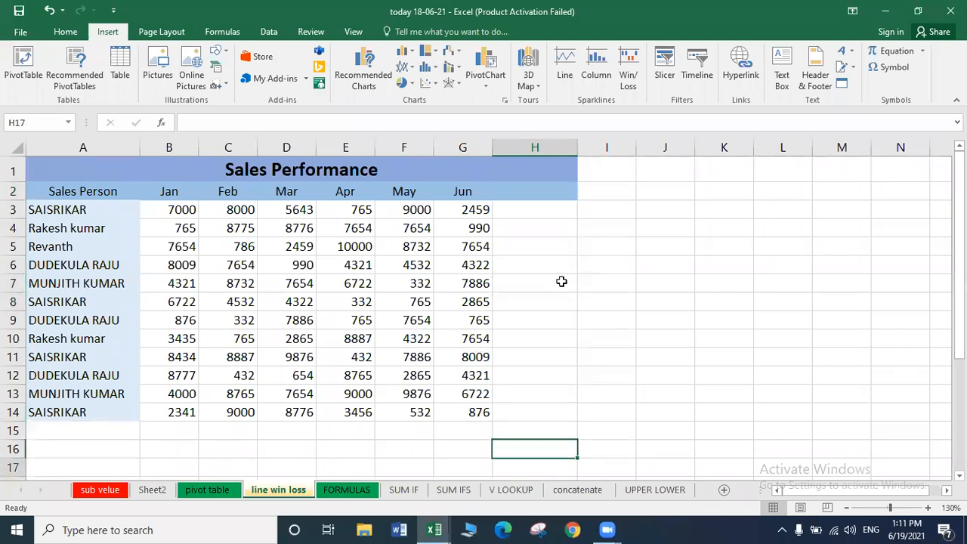
{"action": "key", "text": "Down"}
{"action": "key", "text": "Down"}
{"action": "key", "text": "Down"}
{"action": "key", "text": "Down"}
{"action": "key", "text": "Down"}
{"action": "key", "text": "Down"}
{"action": "key", "text": "Down"}
{"action": "key", "text": "Down"}
{"action": "key", "text": "Down"}
{"action": "key", "text": "Down"}
{"action": "key", "text": "Down"}
{"action": "key", "text": "Down"}
{"action": "key", "text": "Up"}
{"action": "key", "text": "Up"}
{"action": "key", "text": "Up"}
{"action": "key", "text": "Up"}
{"action": "key", "text": "Up"}
{"action": "key", "text": "Up"}
{"action": "key", "text": "Up"}
{"action": "key", "text": "Up"}
{"action": "key", "text": "Up"}
{"action": "key", "text": "Up"}
{"action": "key", "text": "Up"}
{"action": "key", "text": "ctrl+Home"}
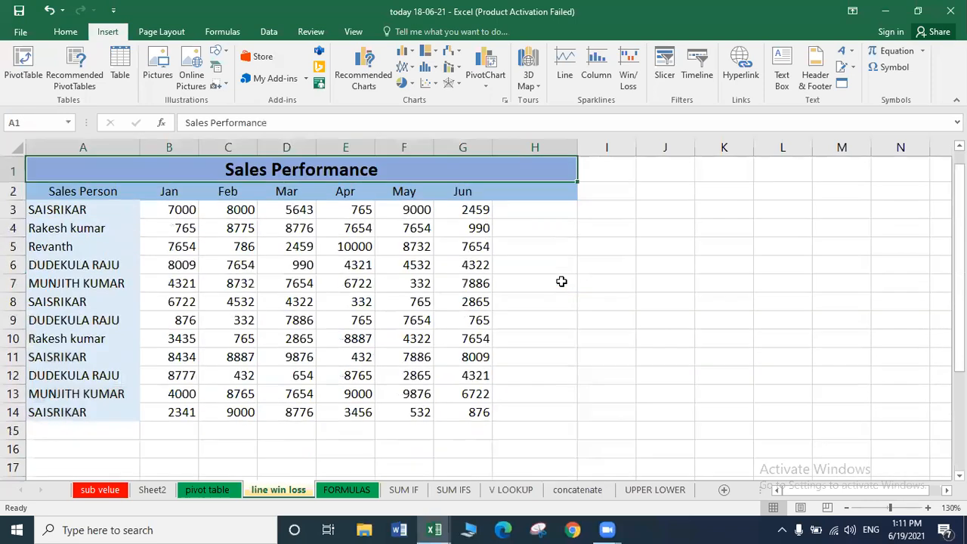
{"action": "key", "text": "Down"}
{"action": "key", "text": "Down"}
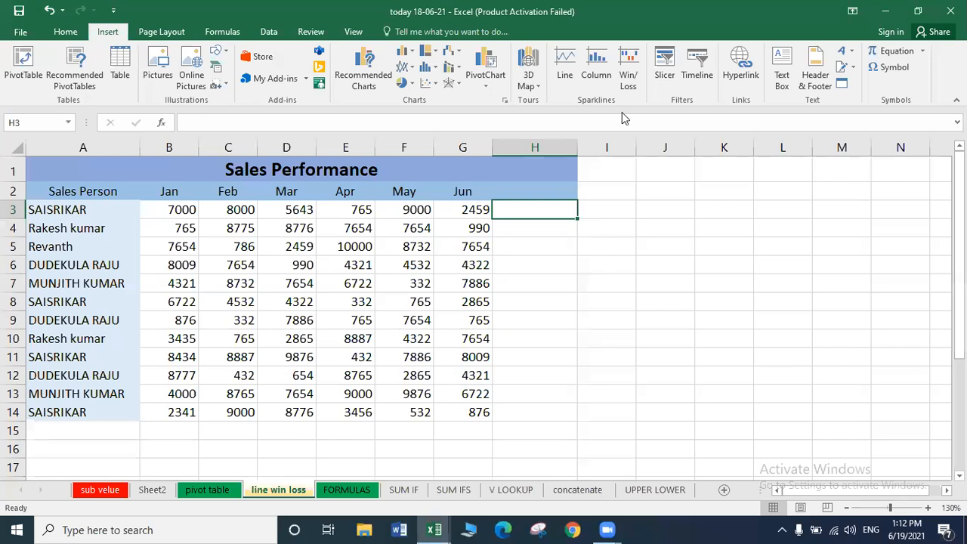
{"action": "left_click", "coordinate": [562, 76]}
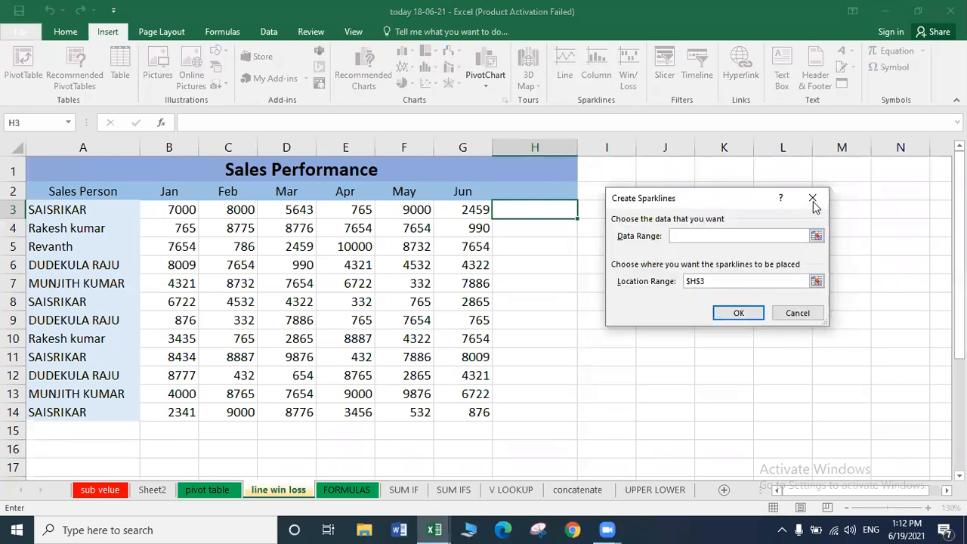
{"action": "left_click", "coordinate": [812, 198]}
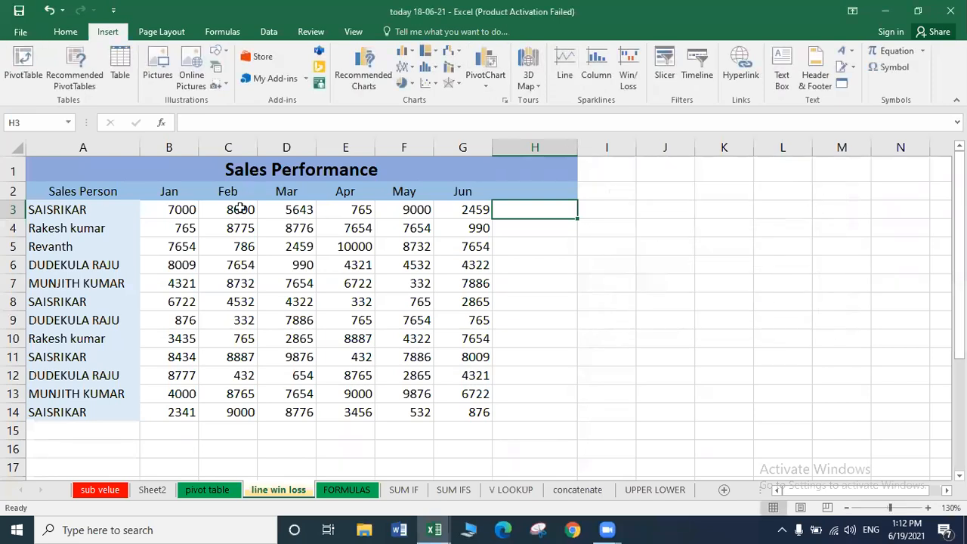
Select the January–June sales figures in B3:G14.
{"action": "left_click", "coordinate": [182, 215]}
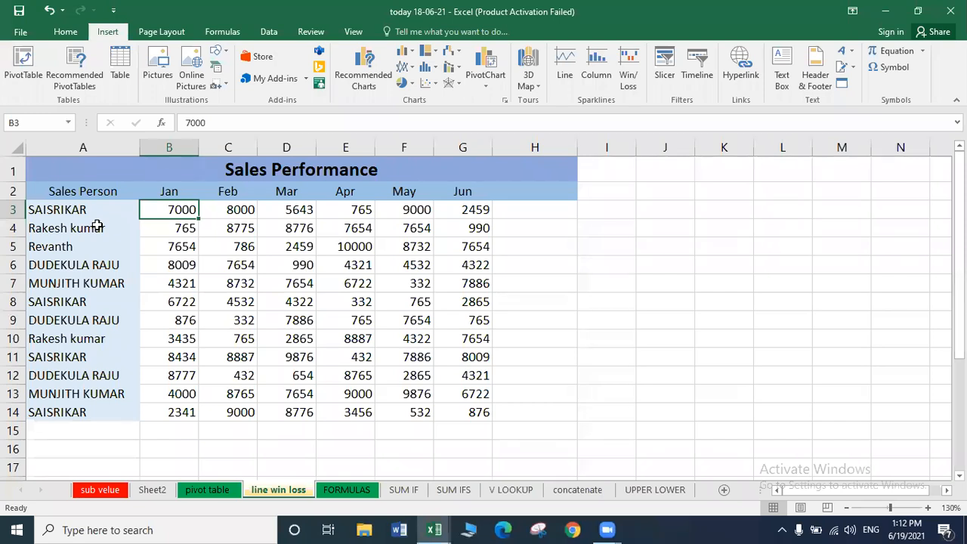
{"action": "left_click", "coordinate": [234, 208], "text": "shift"}
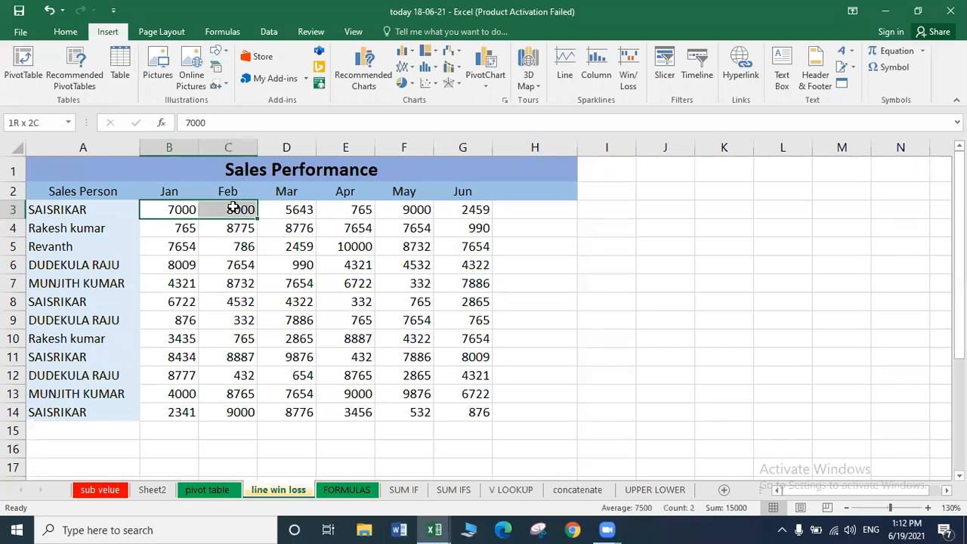
{"action": "key", "text": "shift+Right"}
{"action": "key", "text": "shift+Right"}
{"action": "key", "text": "shift+Right"}
{"action": "key", "text": "shift+Right"}
{"action": "key", "text": "shift+Down"}
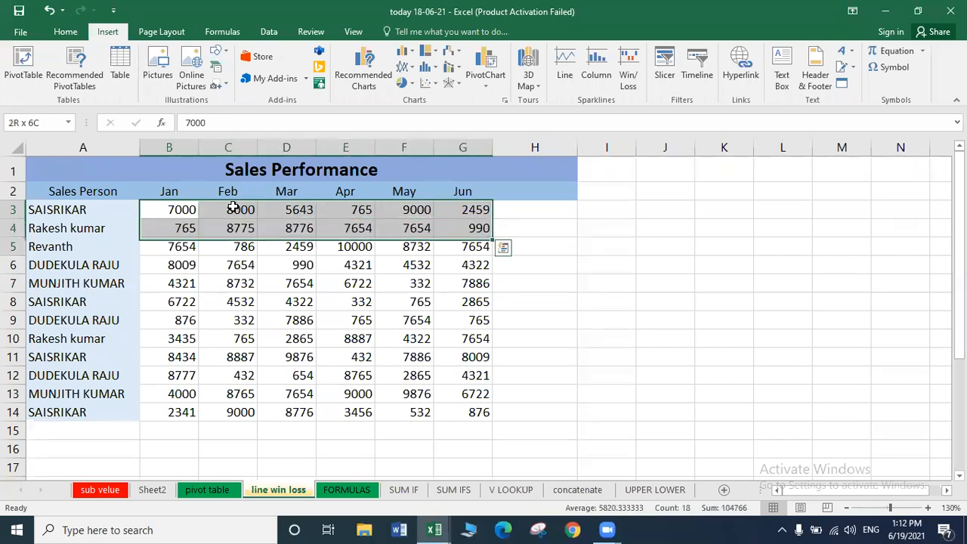
{"action": "key", "text": "shift+Down"}
{"action": "key", "text": "shift+Down"}
{"action": "key", "text": "shift+Down"}
{"action": "key", "text": "shift+Down"}
{"action": "key", "text": "shift+Down"}
{"action": "key", "text": "shift+Down"}
{"action": "key", "text": "shift+Down"}
{"action": "key", "text": "shift+Down"}
{"action": "key", "text": "shift+Down"}
{"action": "key", "text": "shift+Down"}
{"action": "key", "text": "shift+Up"}
{"action": "key", "text": "shift+Down"}
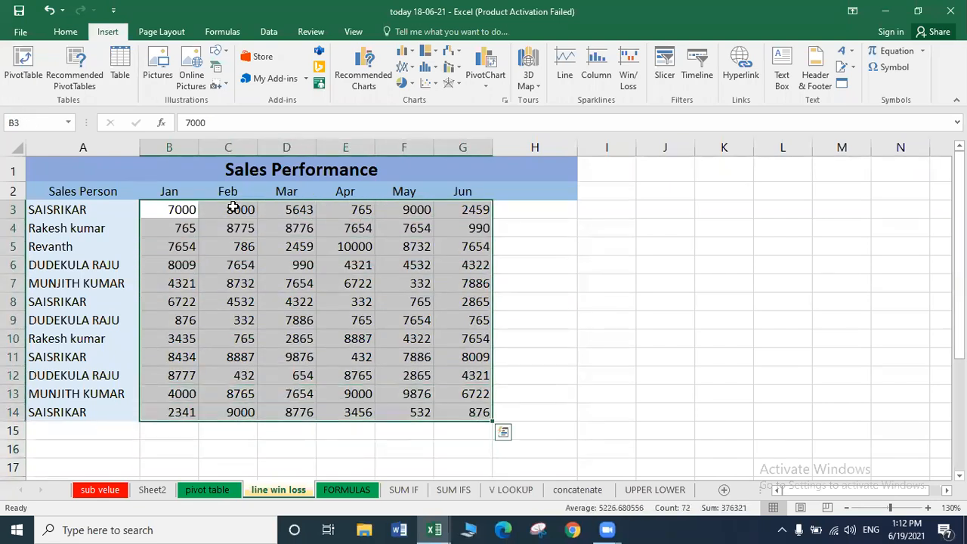
Create line sparklines from B3:G14 with location range $H$3:$H$14.
{"action": "left_click", "coordinate": [563, 66]}
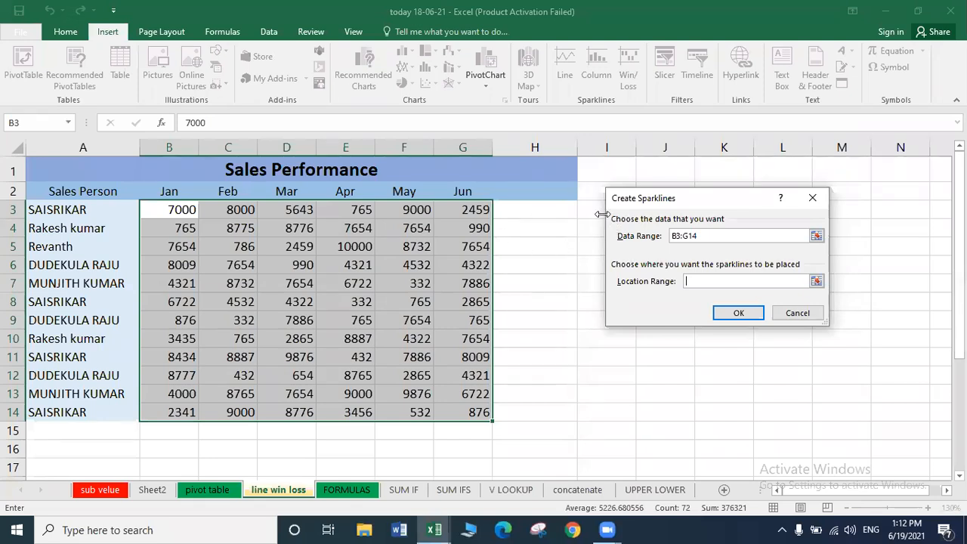
{"action": "left_click", "coordinate": [519, 211]}
{"action": "key", "text": "shift+Down"}
{"action": "key", "text": "shift+Down"}
{"action": "key", "text": "shift+Down"}
{"action": "key", "text": "shift+Down"}
{"action": "key", "text": "shift+Down"}
{"action": "key", "text": "shift+Down"}
{"action": "key", "text": "shift+Down"}
{"action": "key", "text": "shift+Down"}
{"action": "key", "text": "shift+Down"}
{"action": "key", "text": "shift+Down"}
{"action": "key", "text": "shift+Down"}
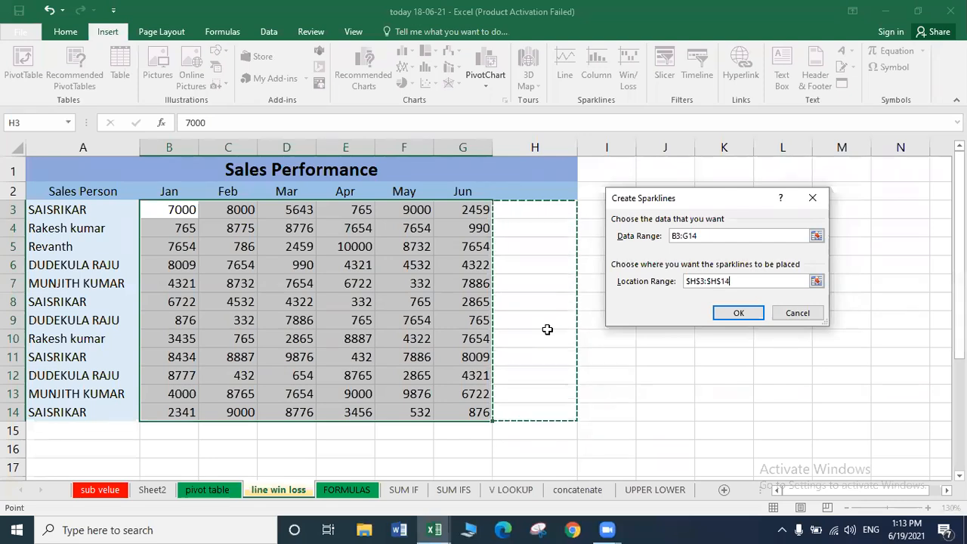
{"action": "left_click", "coordinate": [516, 213]}
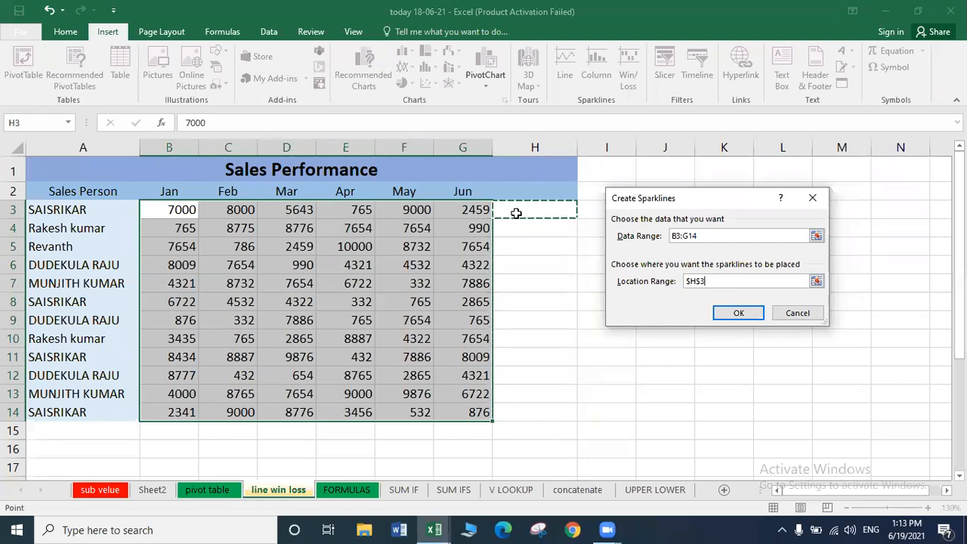
{"action": "key", "text": "shift+Down"}
{"action": "key", "text": "shift+Down"}
{"action": "key", "text": "shift+Down"}
{"action": "key", "text": "shift+Down"}
{"action": "key", "text": "shift+Down"}
{"action": "key", "text": "shift+Down"}
{"action": "key", "text": "shift+Down"}
{"action": "key", "text": "shift+Down"}
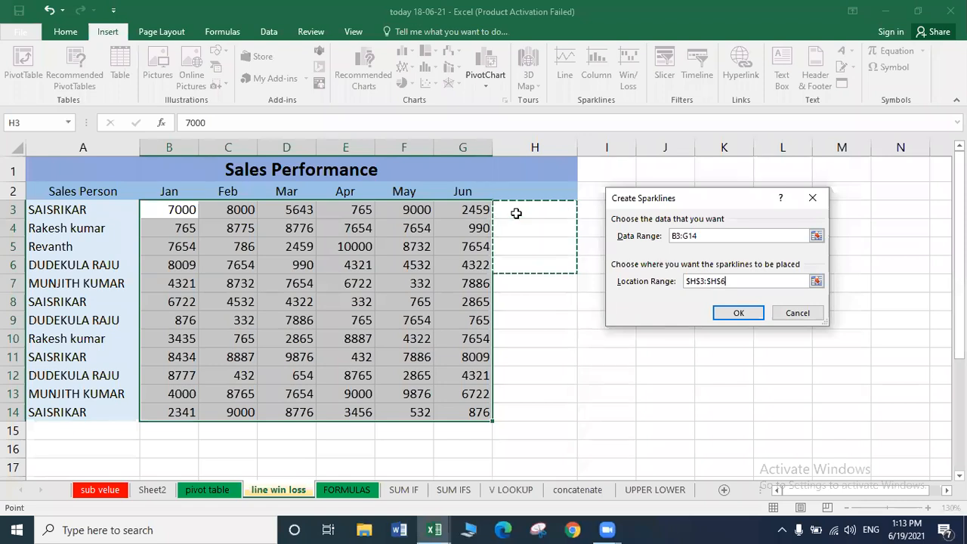
{"action": "key", "text": "shift+Down"}
{"action": "key", "text": "shift+Down"}
{"action": "key", "text": "shift+Down"}
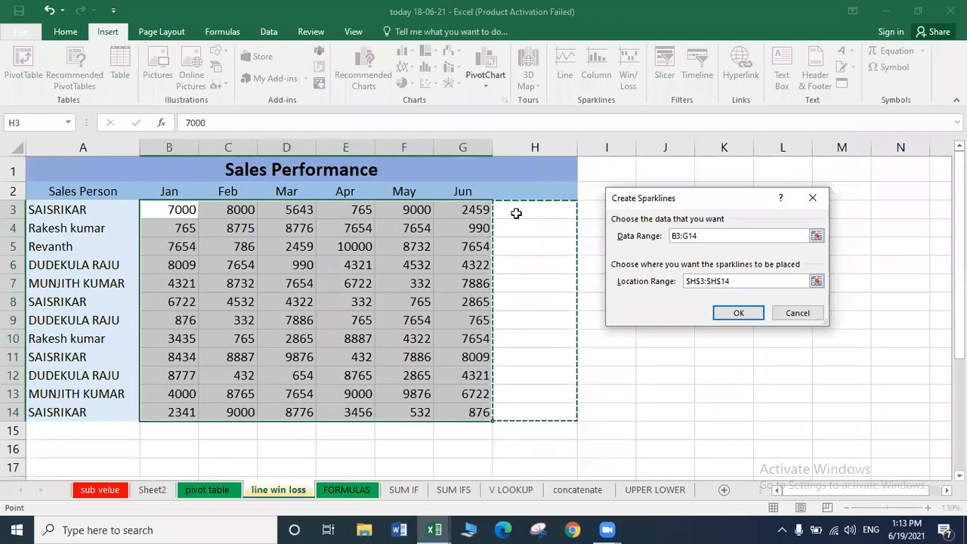
{"action": "left_click", "coordinate": [738, 312]}
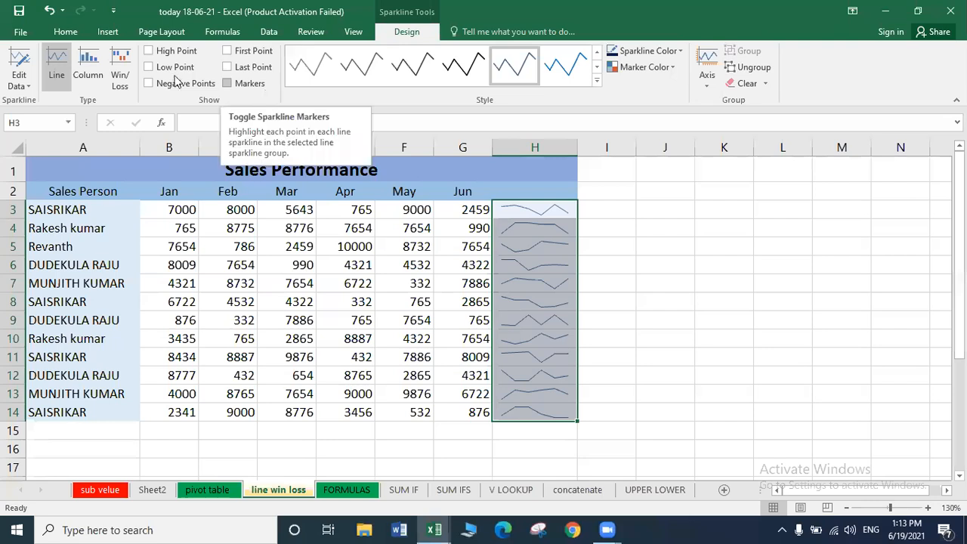
Show High, Low, Negative, First and Last Points plus Markers on the sparklines.
{"action": "left_click", "coordinate": [149, 50]}
{"action": "left_click", "coordinate": [151, 68]}
{"action": "left_click", "coordinate": [150, 83]}
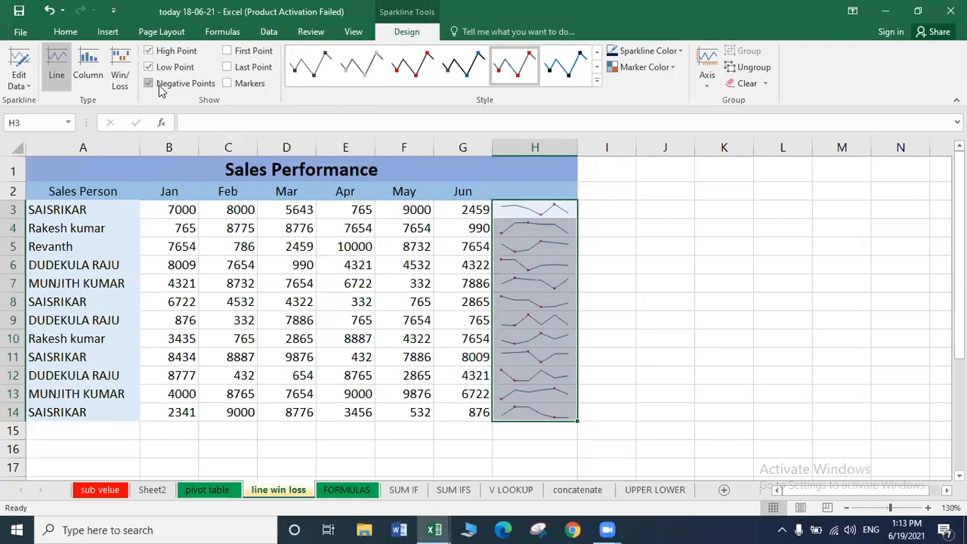
{"action": "left_click", "coordinate": [227, 52]}
{"action": "left_click", "coordinate": [227, 67]}
{"action": "left_click", "coordinate": [228, 83]}
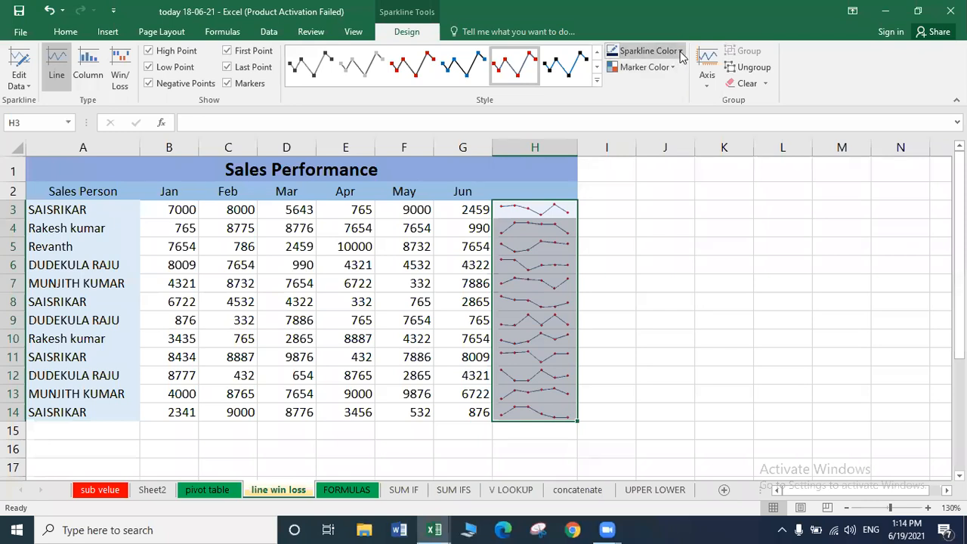
Set the sparkline line weight to 2¼ pt.
{"action": "left_click", "coordinate": [680, 51]}
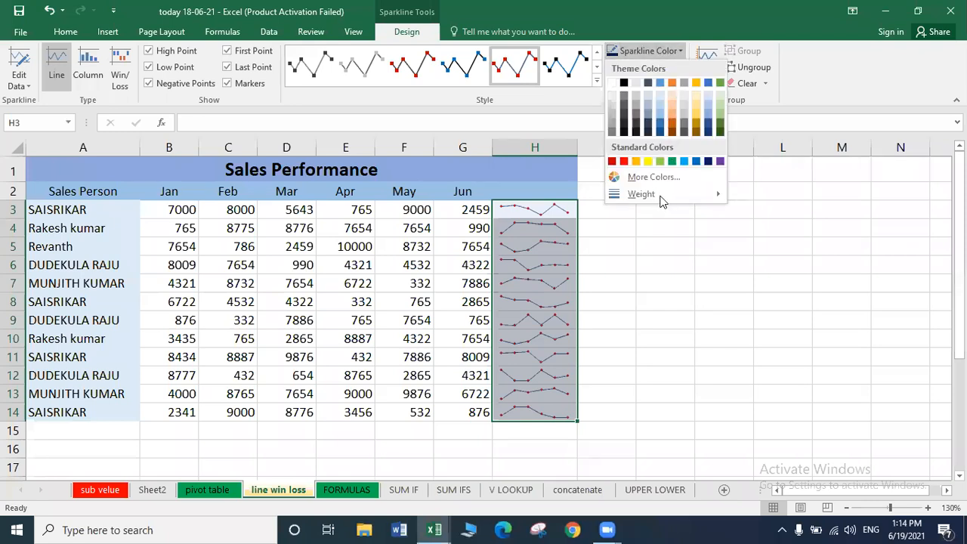
{"action": "mouse_move", "coordinate": [707, 194]}
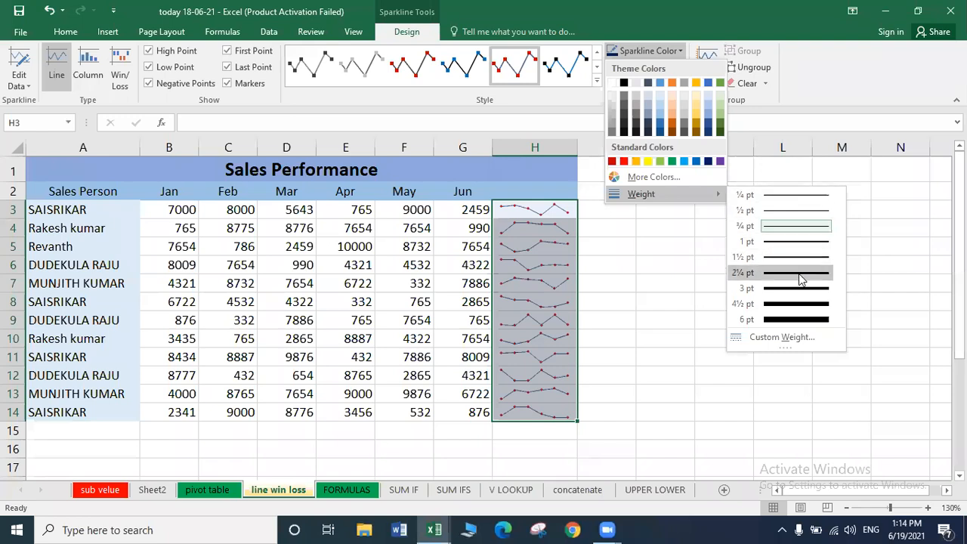
{"action": "left_click", "coordinate": [801, 274]}
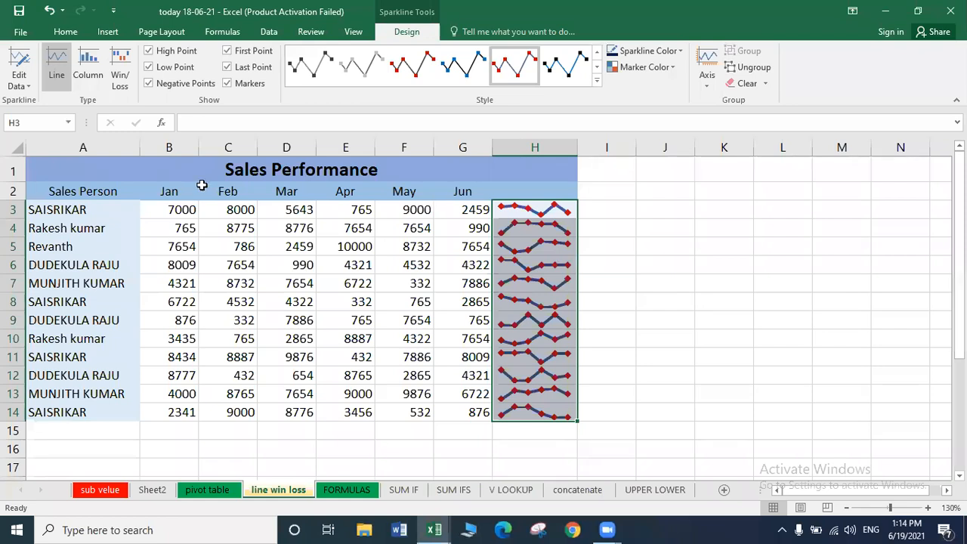
Change the sparklines to column type in a brighter blue.
{"action": "left_click", "coordinate": [88, 76]}
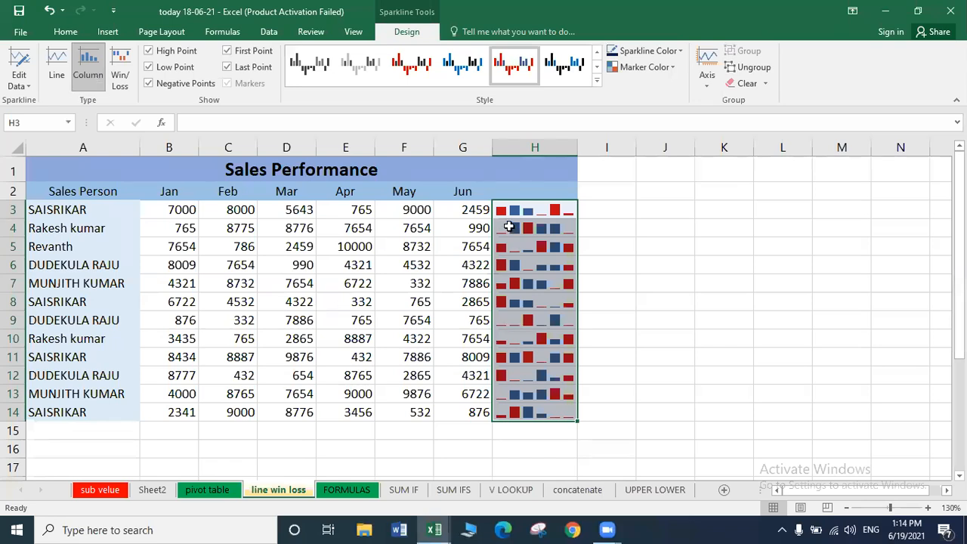
{"action": "left_click", "coordinate": [679, 51]}
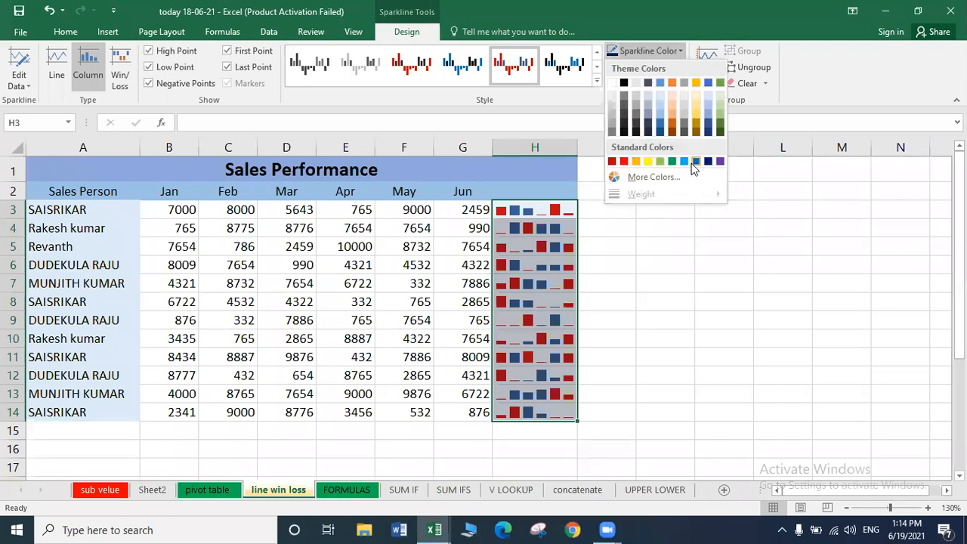
{"action": "left_click", "coordinate": [637, 50]}
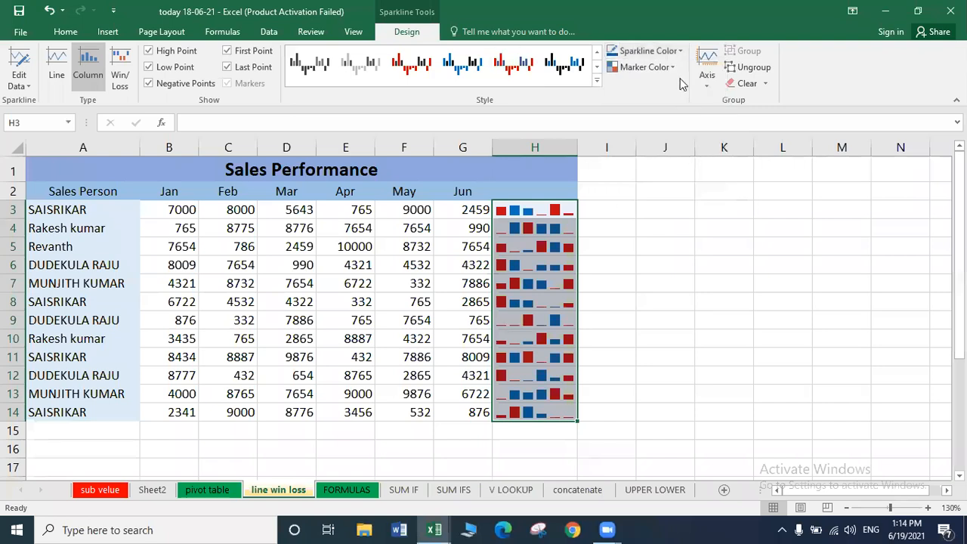
Colour the negative-point markers gold, high points green and first points dark.
{"action": "left_click", "coordinate": [671, 68]}
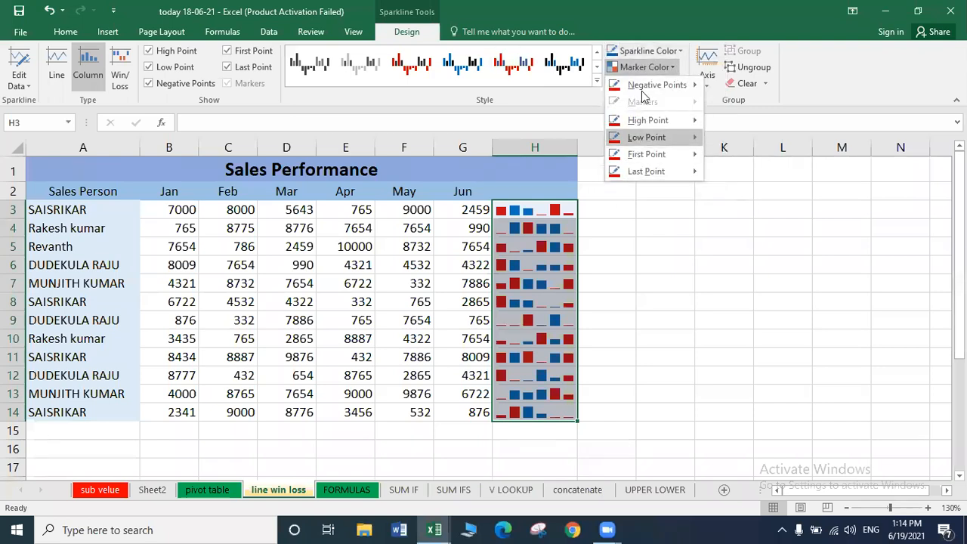
{"action": "mouse_move", "coordinate": [642, 89]}
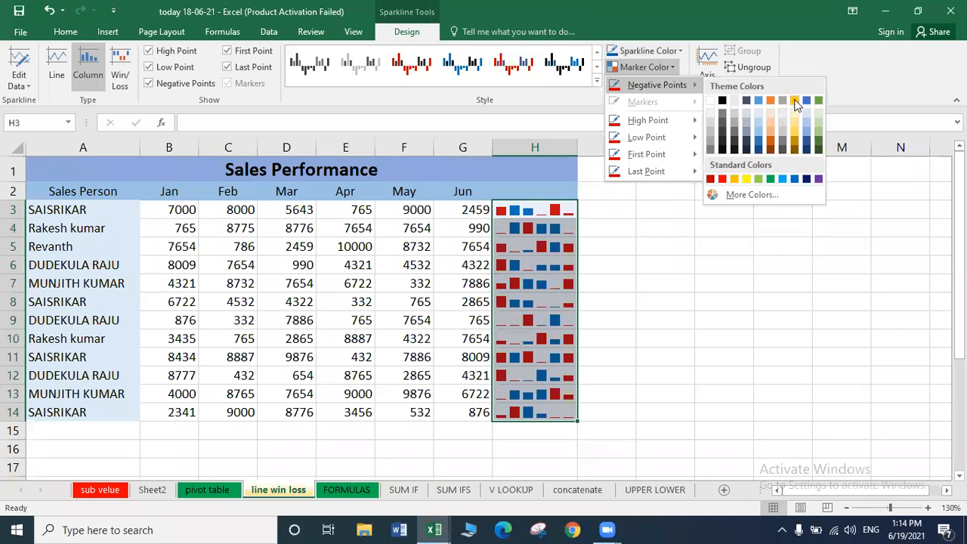
{"action": "left_click", "coordinate": [795, 102]}
{"action": "left_click", "coordinate": [649, 73]}
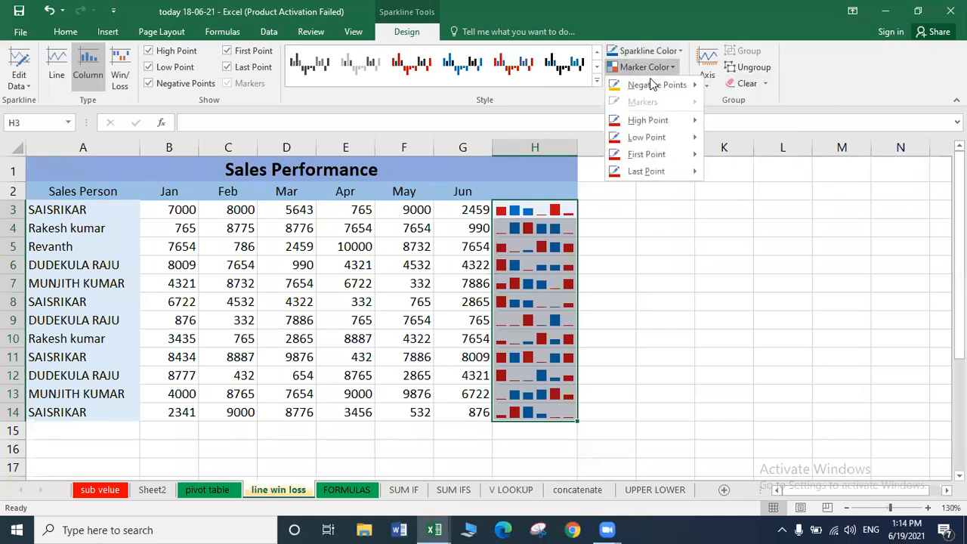
{"action": "mouse_move", "coordinate": [651, 123]}
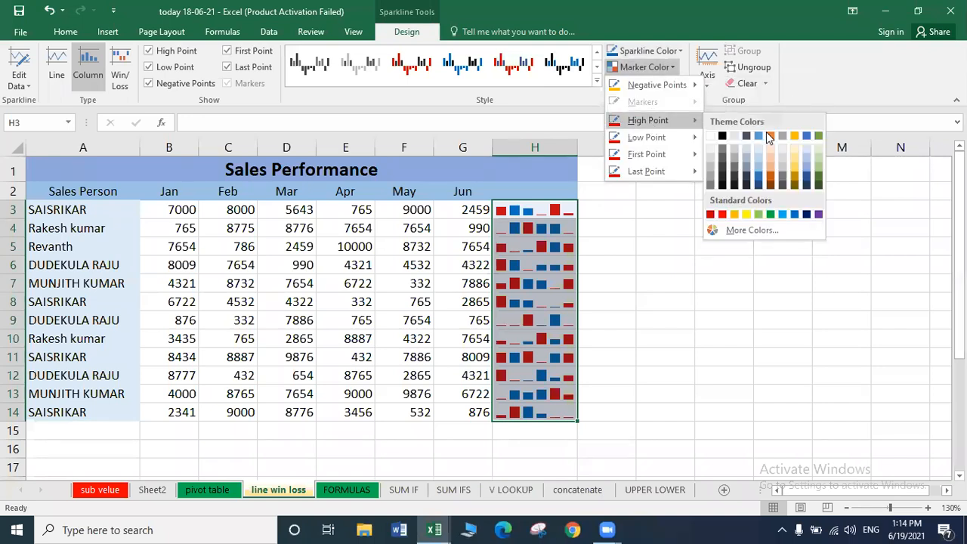
{"action": "left_click", "coordinate": [770, 215]}
{"action": "left_click", "coordinate": [646, 68]}
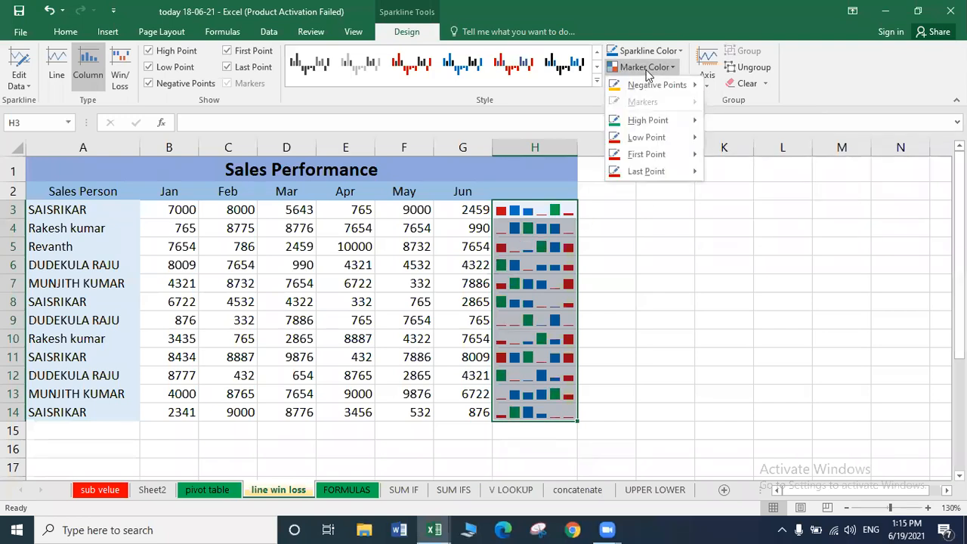
{"action": "mouse_move", "coordinate": [680, 155]}
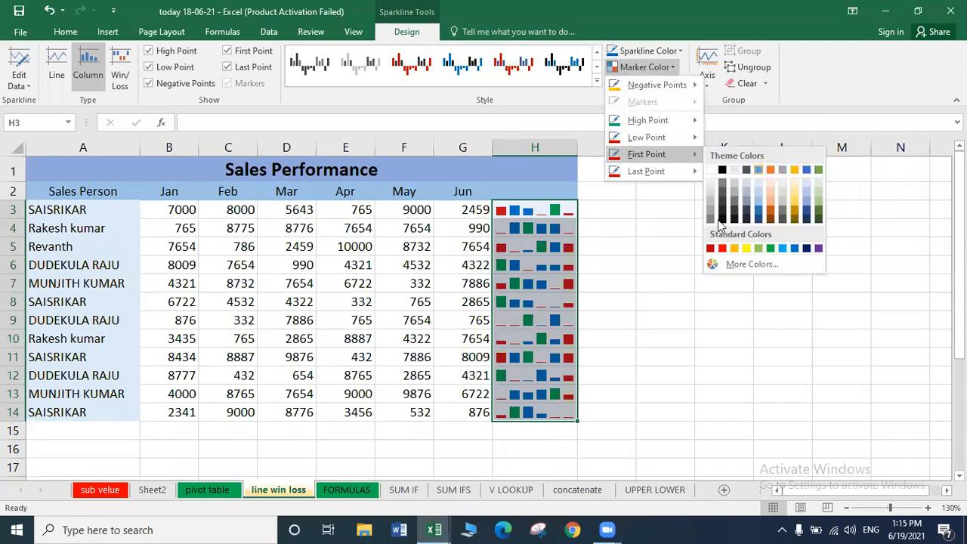
{"action": "left_click", "coordinate": [719, 219]}
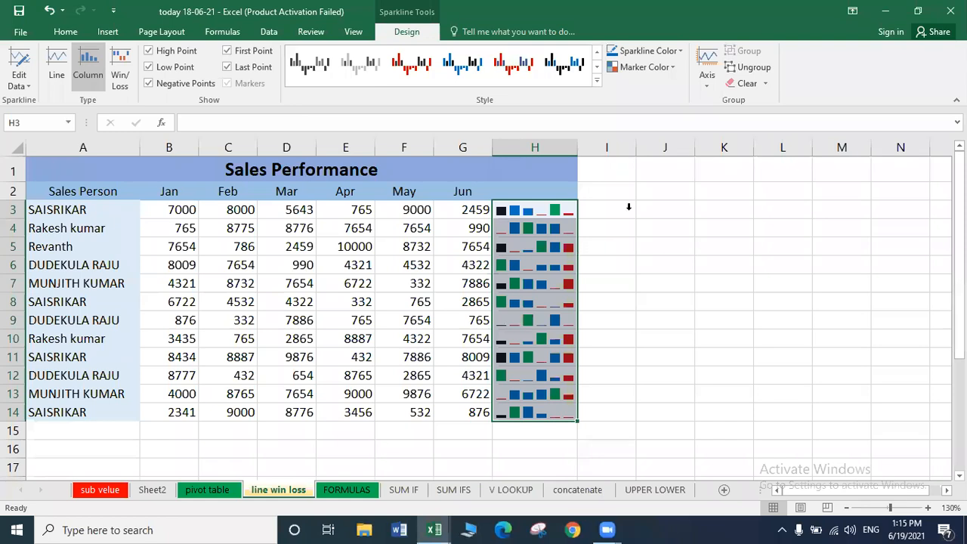
Ungroup the sparklines and give the H3 sparkline alone a blue style.
{"action": "left_click", "coordinate": [758, 71]}
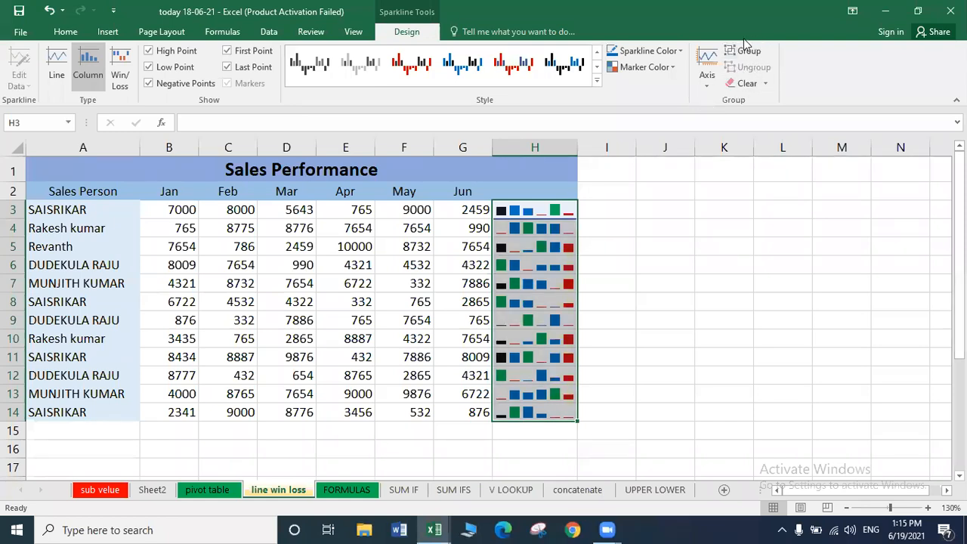
{"action": "left_click", "coordinate": [516, 209]}
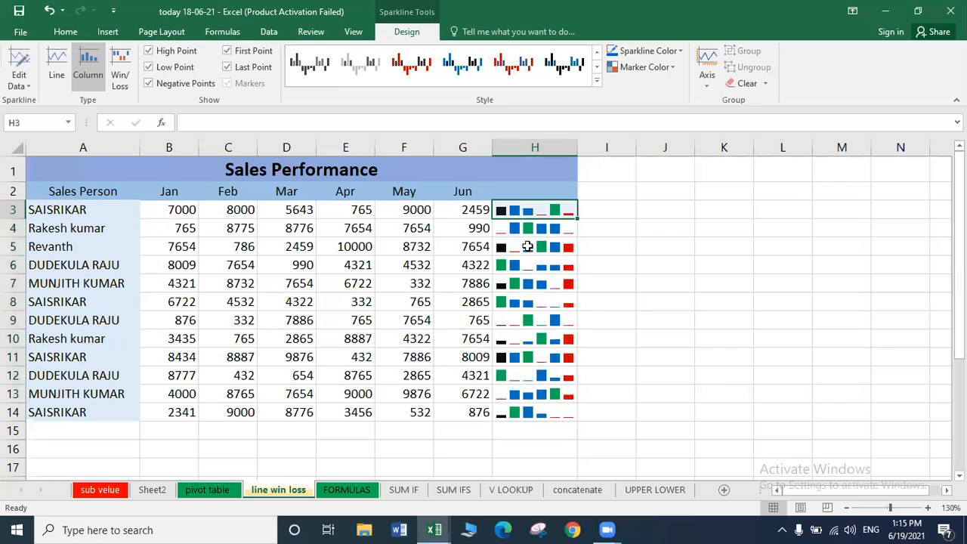
{"action": "left_click", "coordinate": [529, 247]}
{"action": "key", "text": "Up"}
{"action": "key", "text": "Up"}
{"action": "key", "text": "Up"}
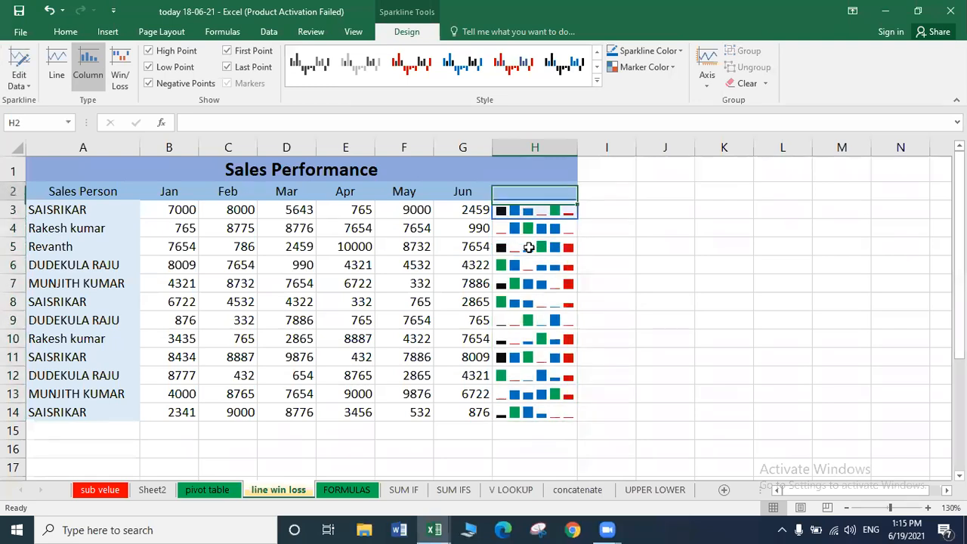
{"action": "key", "text": "Down"}
{"action": "key", "text": "Down"}
{"action": "key", "text": "Up"}
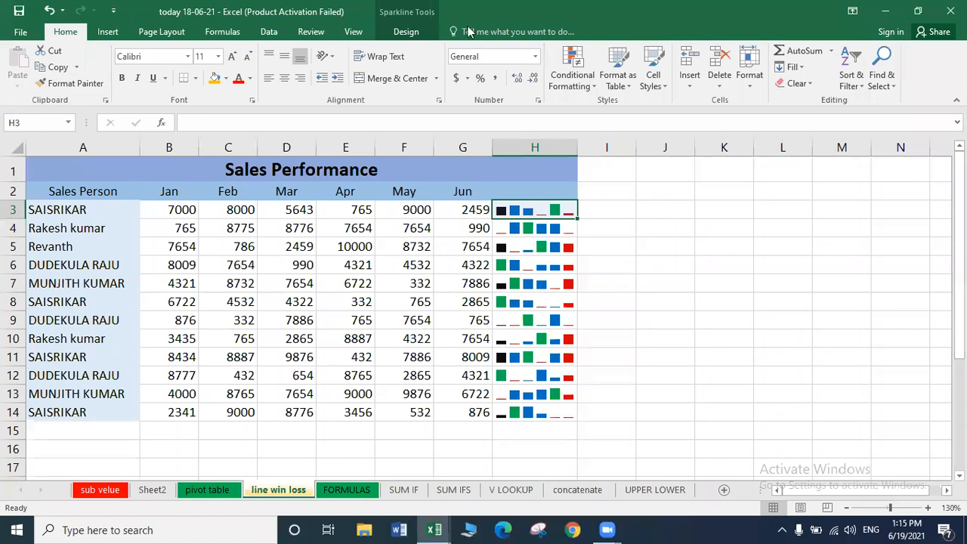
{"action": "left_click", "coordinate": [397, 31]}
{"action": "left_click", "coordinate": [477, 67]}
{"action": "left_click", "coordinate": [515, 79]}
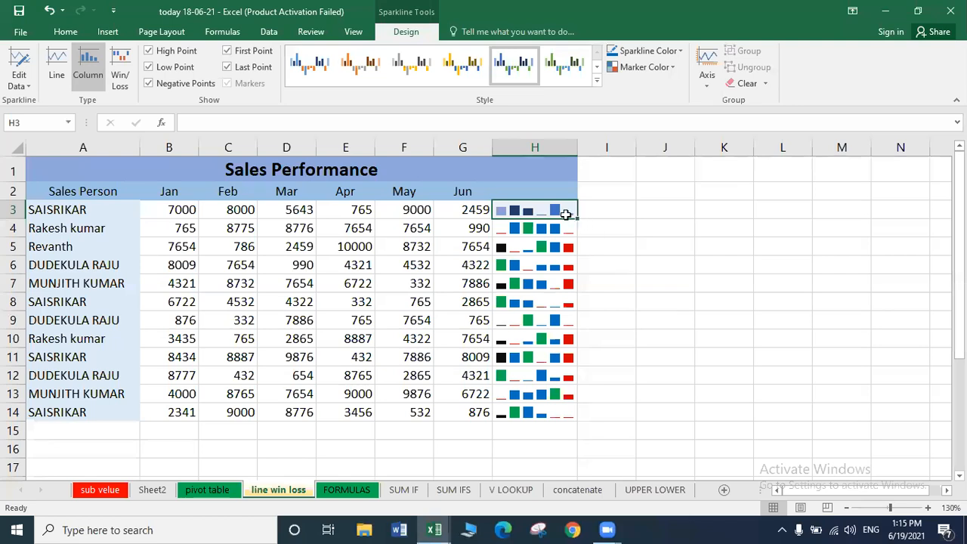
Regroup H3:H14 and apply an orange-and-brown style to all sparklines.
{"action": "left_click_drag", "start_coordinate": [565, 215], "coordinate": [616, 411]}
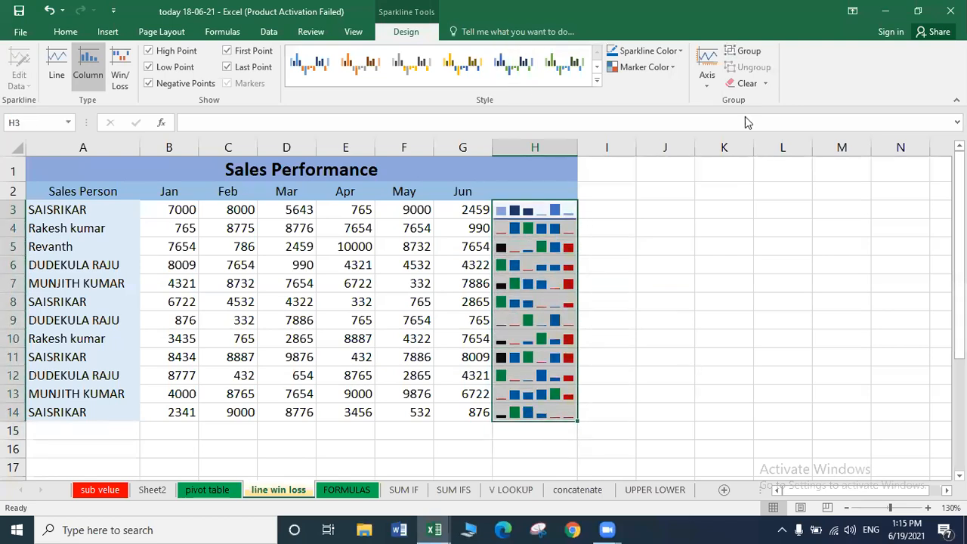
{"action": "left_click", "coordinate": [742, 53]}
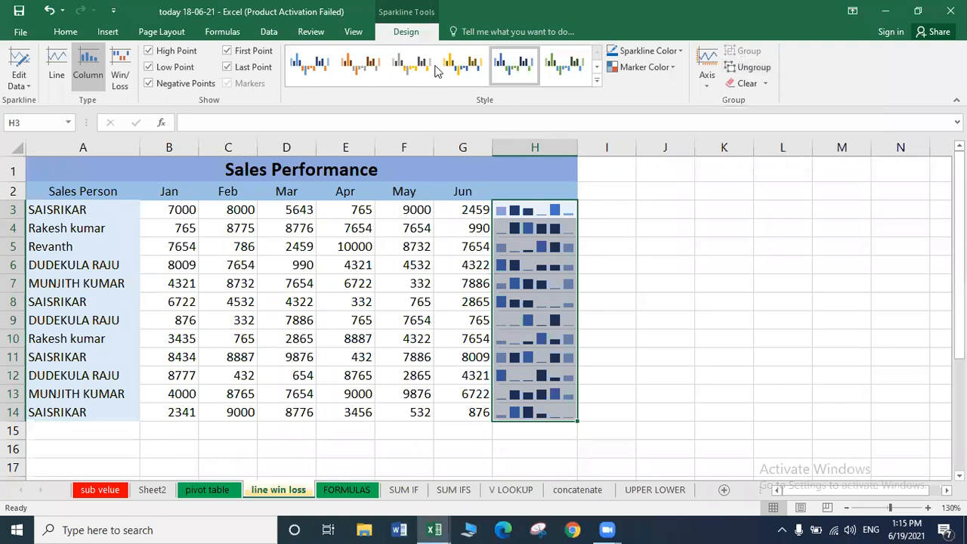
{"action": "left_click", "coordinate": [361, 64]}
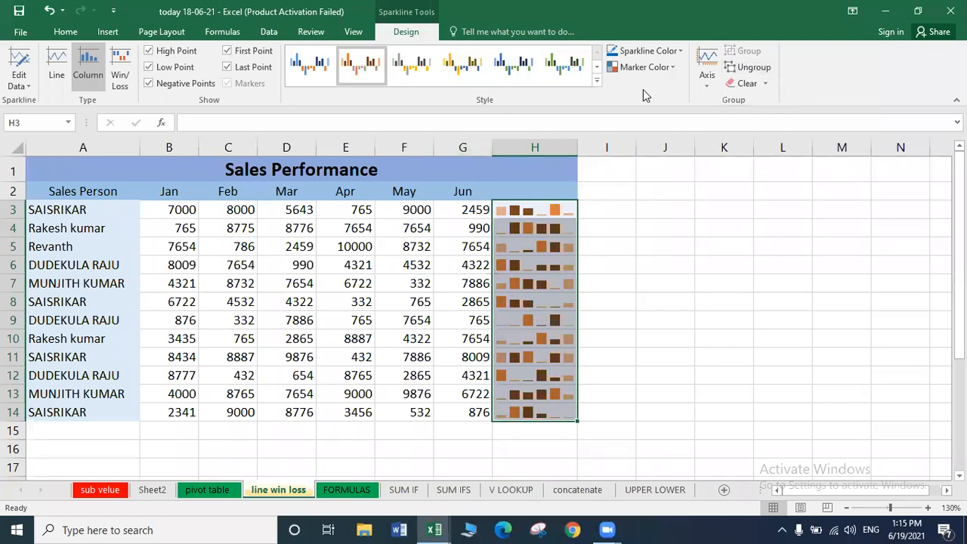
{"action": "left_click", "coordinate": [766, 84]}
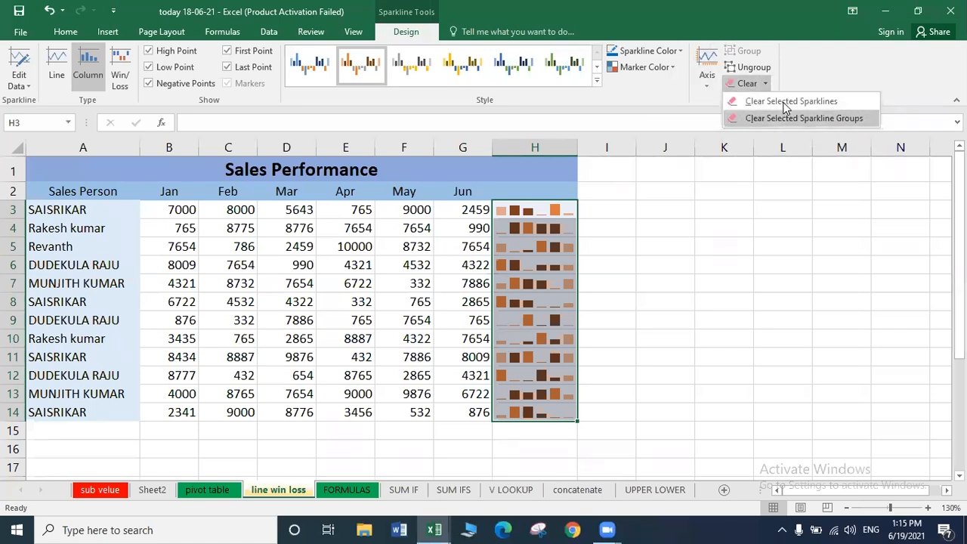
Clear the sparkline group, then the H3 sparkline, undoing each to restore them.
{"action": "left_click", "coordinate": [785, 117]}
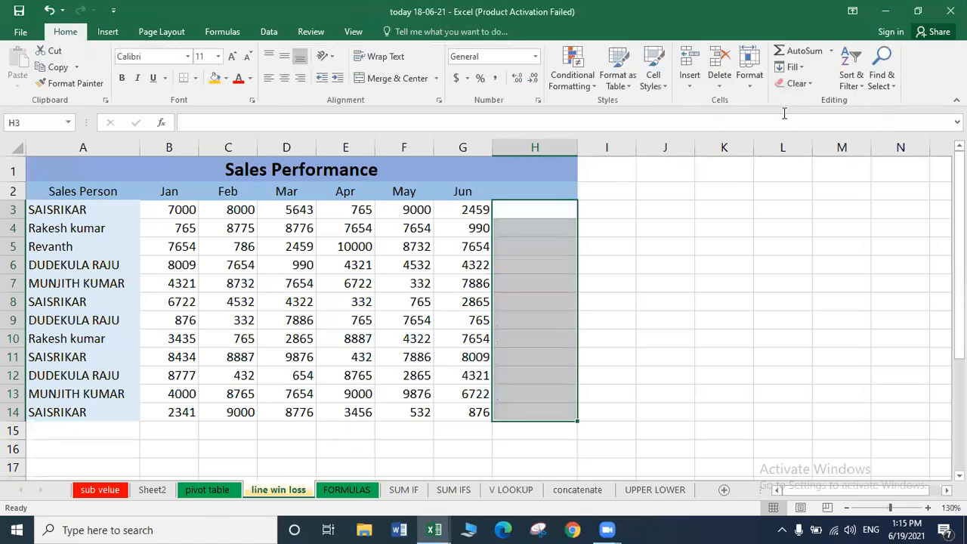
{"action": "key", "text": "ctrl+z"}
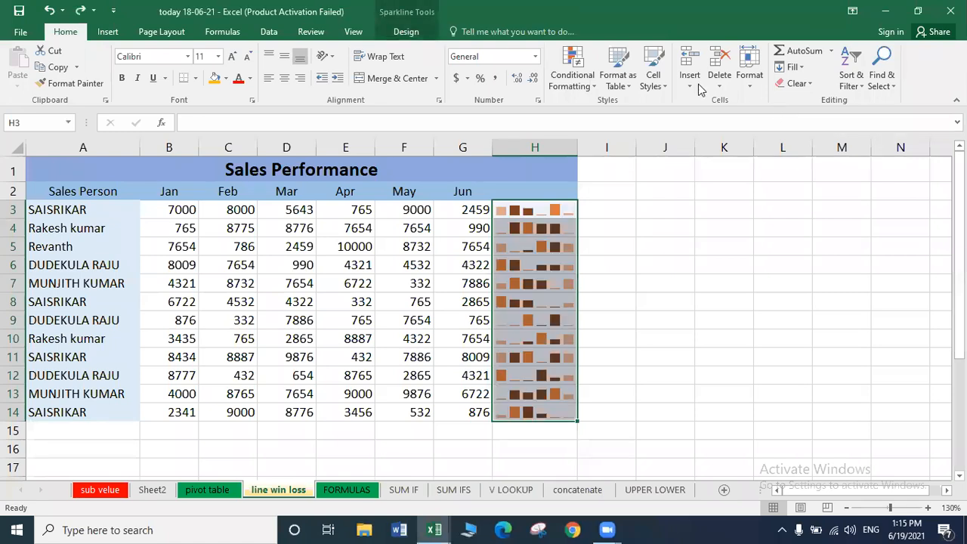
{"action": "left_click", "coordinate": [526, 214]}
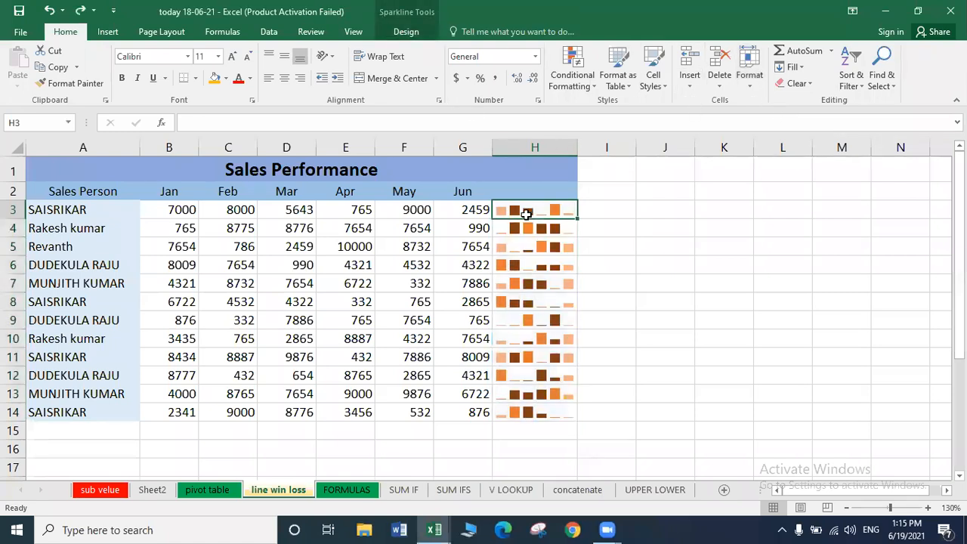
{"action": "left_click", "coordinate": [405, 30]}
{"action": "left_click", "coordinate": [758, 85]}
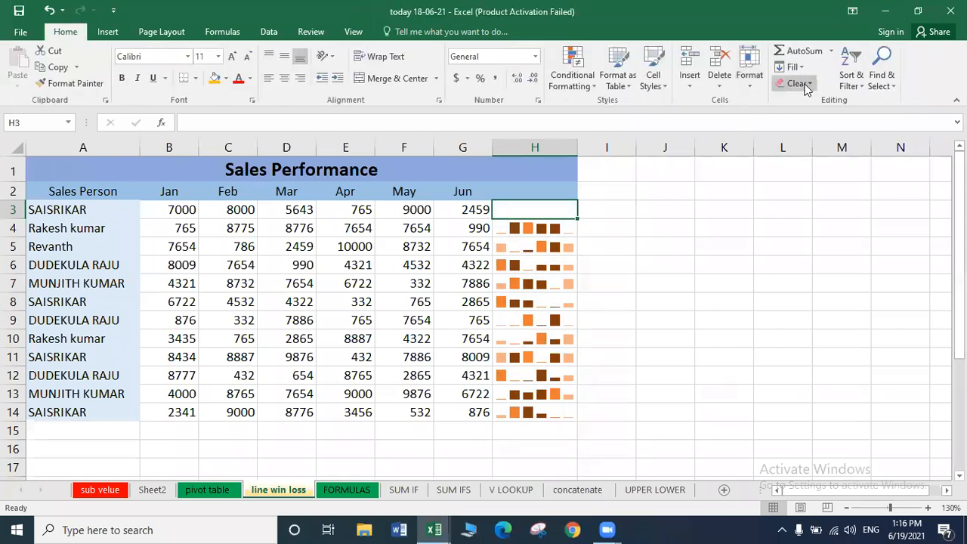
{"action": "key", "text": "ctrl+z"}
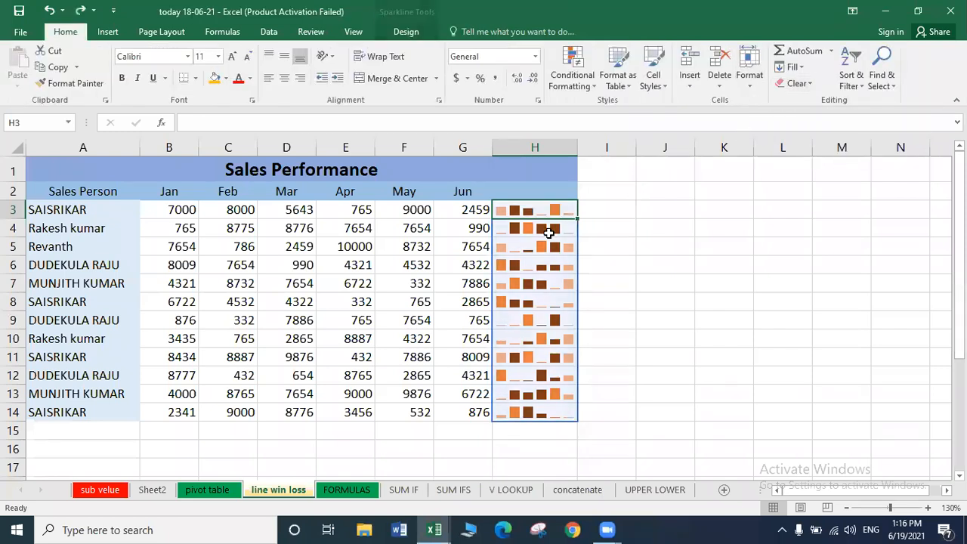
Move down to cell H22 beside the second Sales Performance table.
{"action": "left_click", "coordinate": [613, 269]}
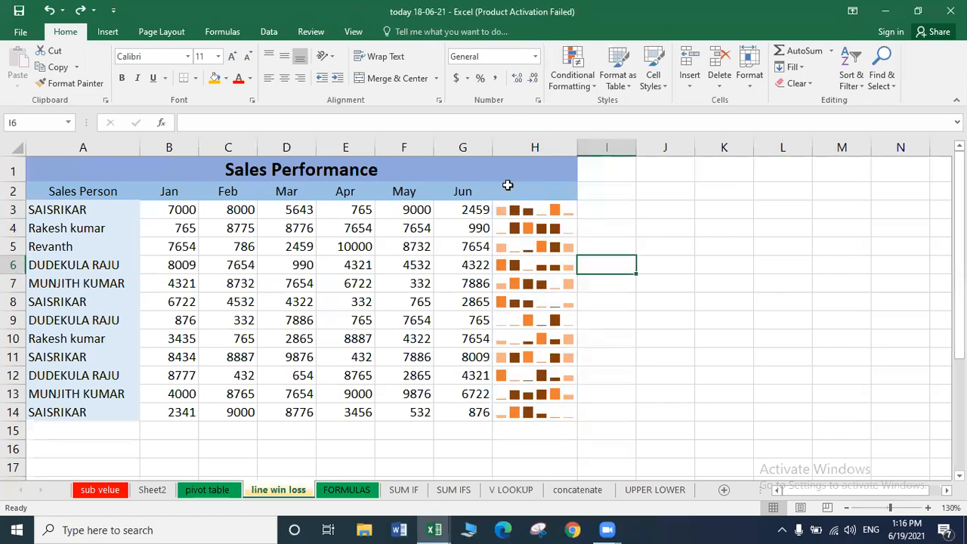
{"action": "left_click", "coordinate": [531, 285]}
{"action": "key", "text": "Down"}
{"action": "key", "text": "Down"}
{"action": "key", "text": "Down"}
{"action": "key", "text": "Down"}
{"action": "key", "text": "Down"}
{"action": "key", "text": "Down"}
{"action": "key", "text": "Down"}
{"action": "key", "text": "Down"}
{"action": "key", "text": "Down"}
{"action": "key", "text": "Down"}
{"action": "key", "text": "Down"}
{"action": "key", "text": "Down"}
{"action": "key", "text": "Down"}
{"action": "key", "text": "Down"}
{"action": "key", "text": "Down"}
{"action": "key", "text": "Down"}
{"action": "key", "text": "Down"}
{"action": "key", "text": "Down"}
{"action": "key", "text": "Down"}
{"action": "key", "text": "Down"}
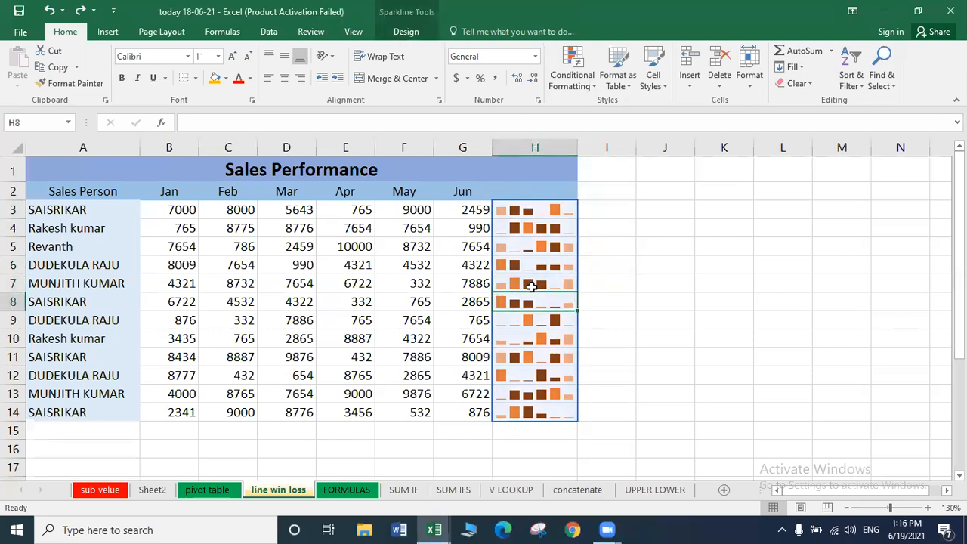
{"action": "key", "text": "Up"}
{"action": "key", "text": "Up"}
{"action": "key", "text": "Up"}
{"action": "key", "text": "Up"}
{"action": "key", "text": "Up"}
{"action": "key", "text": "Up"}
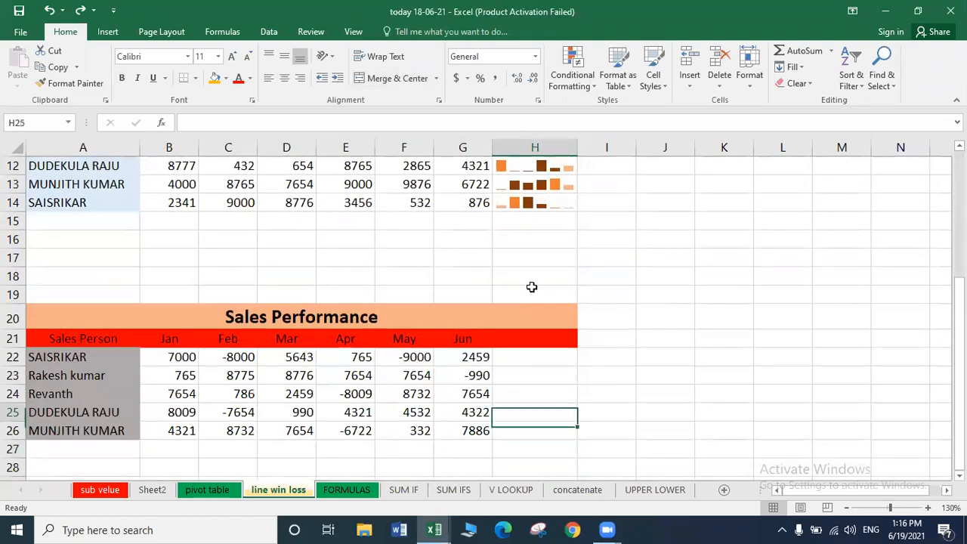
{"action": "left_click", "coordinate": [110, 32]}
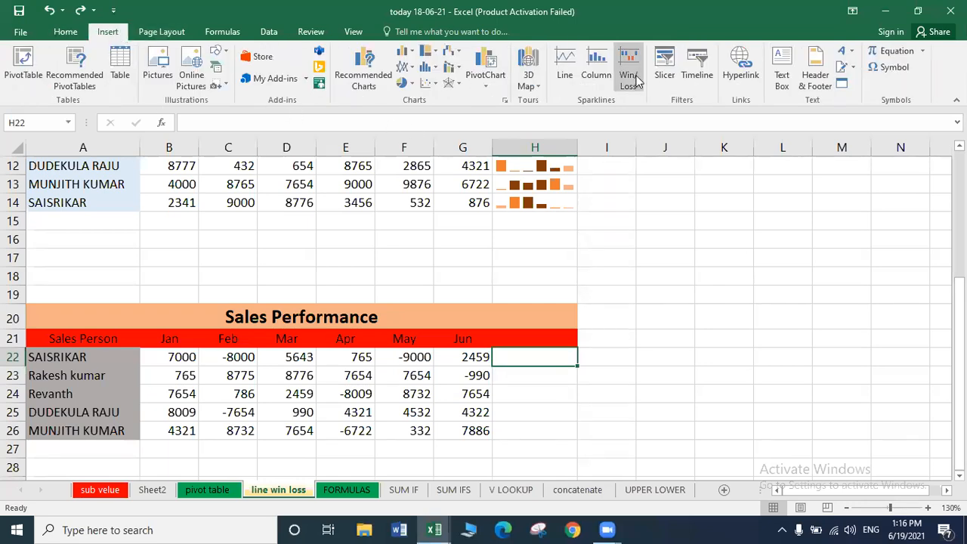
{"action": "left_click", "coordinate": [629, 80]}
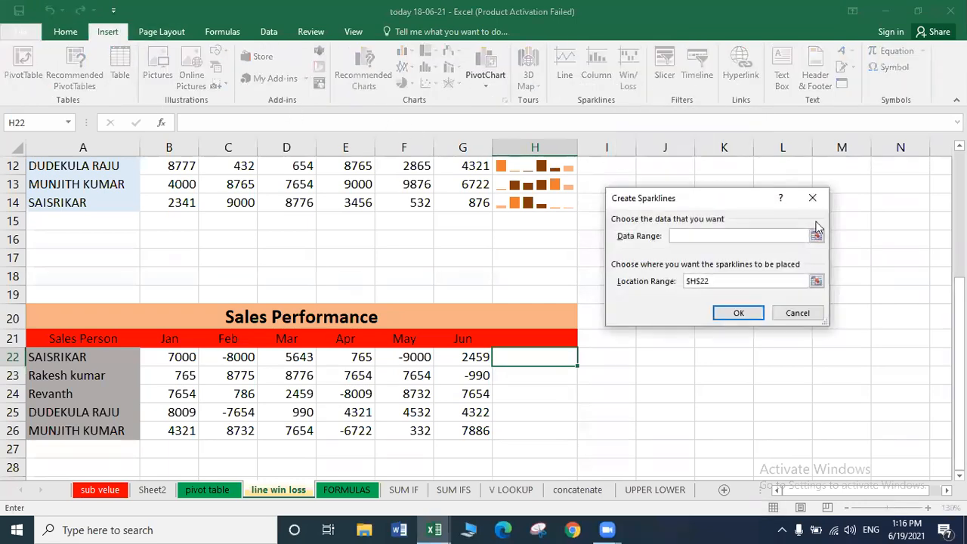
{"action": "left_click", "coordinate": [813, 199]}
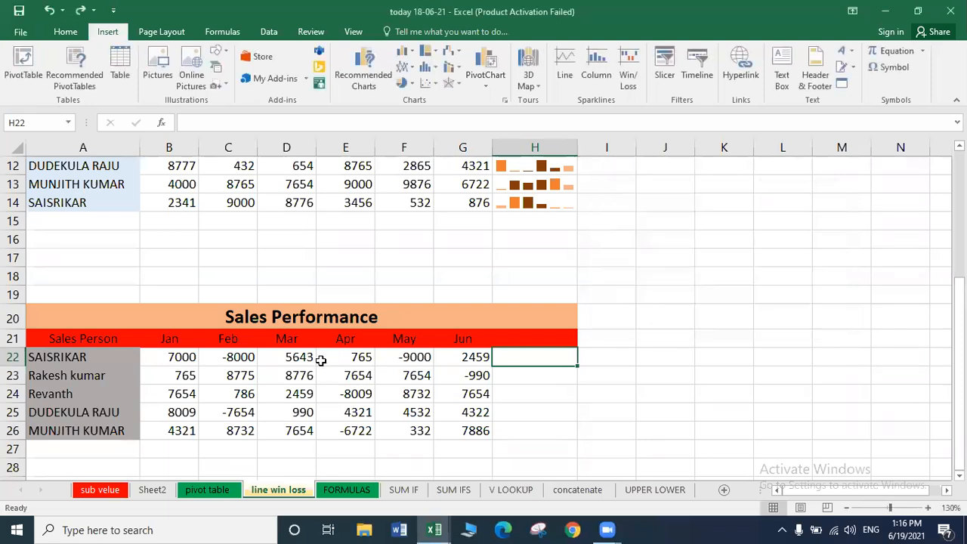
{"action": "left_click", "coordinate": [189, 354]}
{"action": "key", "text": "shift+Right"}
{"action": "key", "text": "shift+Right"}
{"action": "key", "text": "shift+Right"}
{"action": "key", "text": "shift+Right"}
{"action": "key", "text": "shift+Right"}
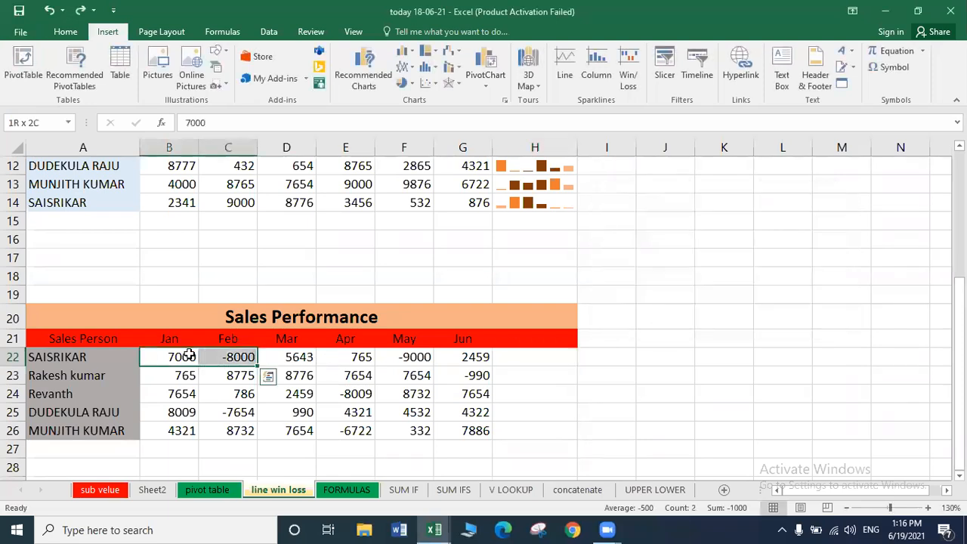
{"action": "key", "text": "shift+Down"}
{"action": "key", "text": "shift+Down"}
{"action": "key", "text": "shift+Down"}
{"action": "key", "text": "shift+Down"}
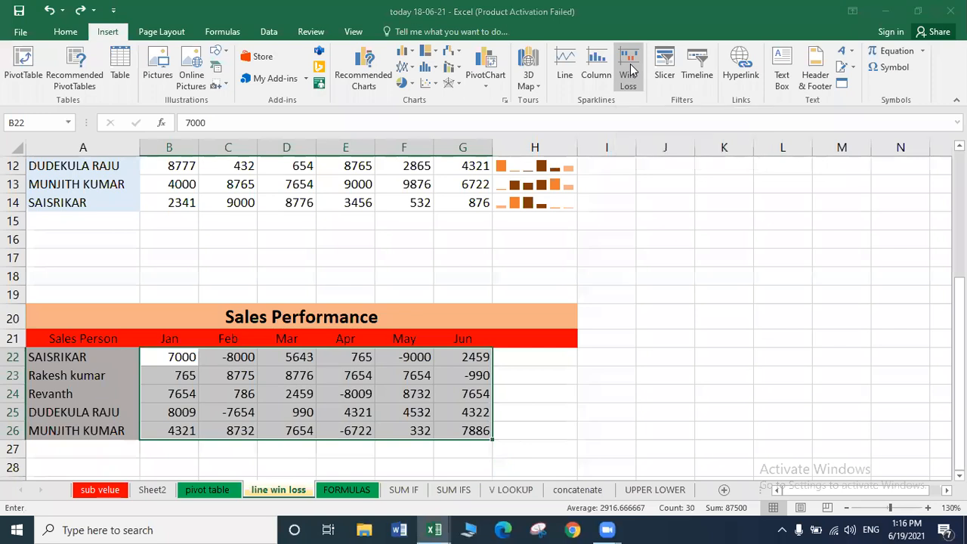
{"action": "left_click", "coordinate": [629, 67]}
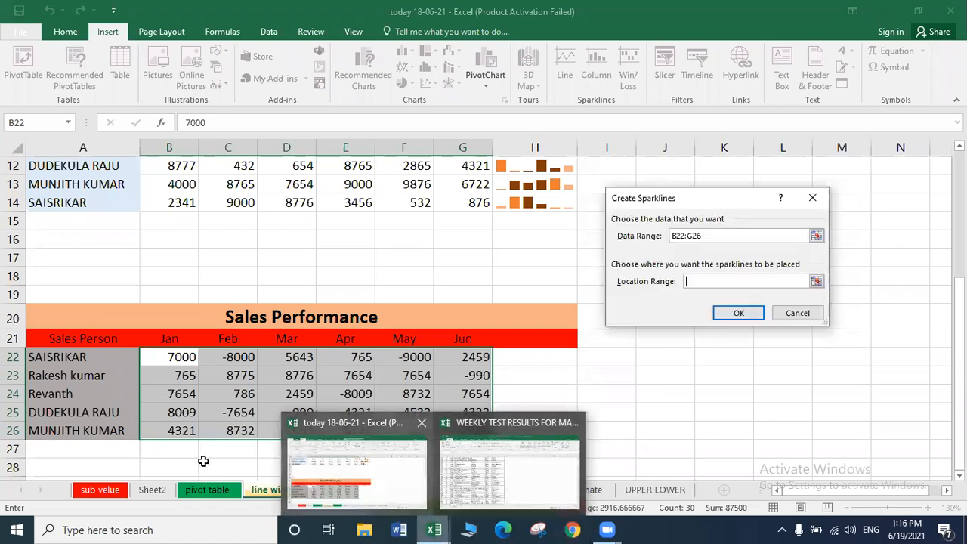
{"action": "left_click", "coordinate": [797, 314]}
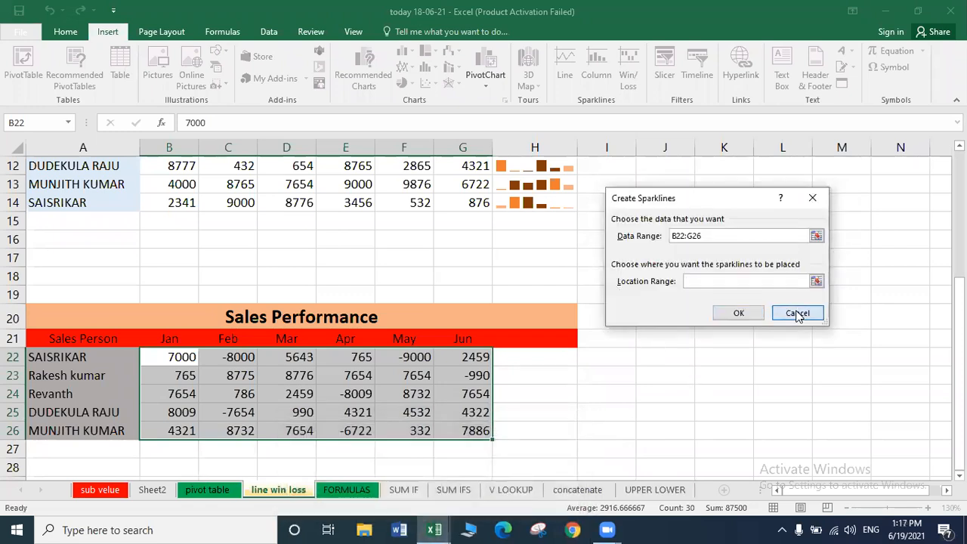
{"action": "left_click", "coordinate": [560, 523]}
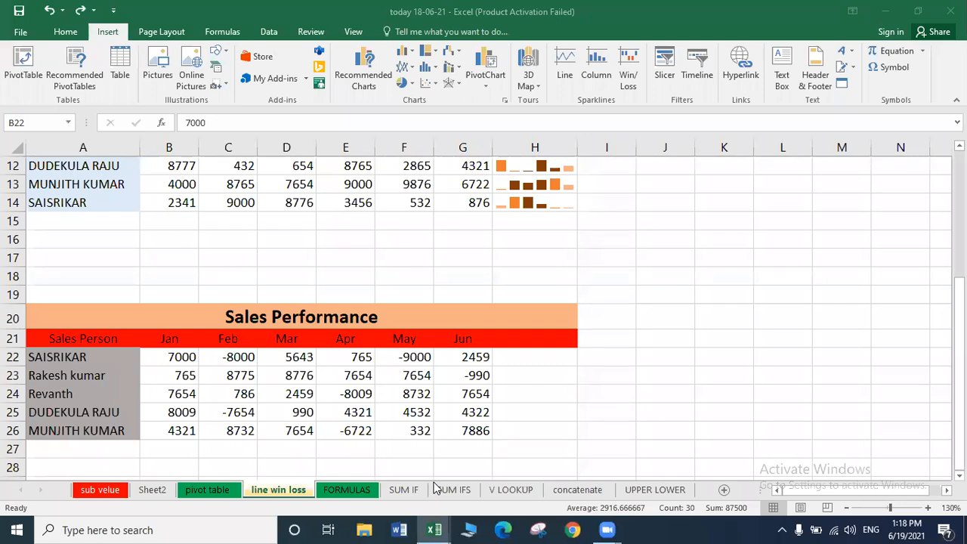
Select the second table's figures in B22:G26.
{"action": "left_click", "coordinate": [182, 353]}
{"action": "key", "text": "shift+Right"}
{"action": "key", "text": "shift+Right"}
{"action": "key", "text": "shift+Right"}
{"action": "key", "text": "shift+Right"}
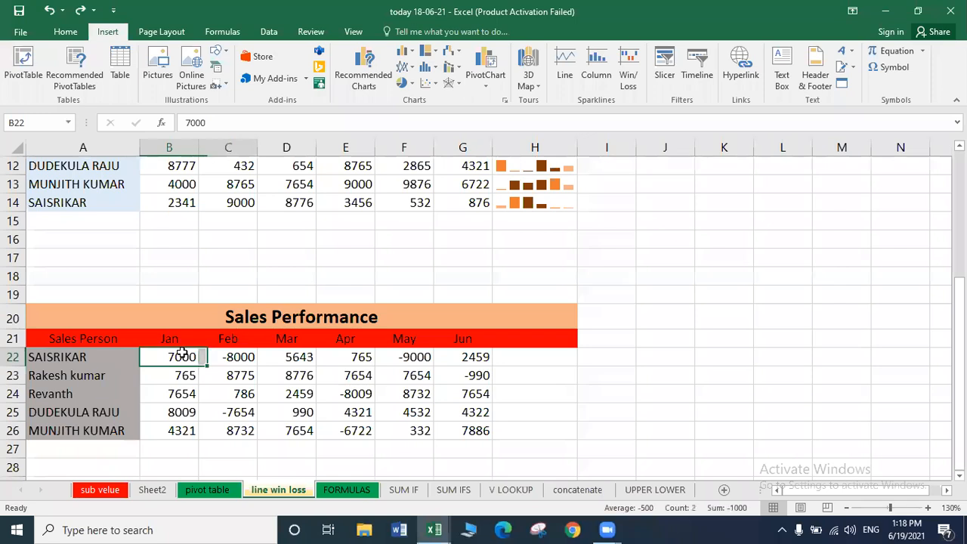
{"action": "key", "text": "shift+Right"}
{"action": "key", "text": "shift+Down"}
{"action": "key", "text": "shift+Down"}
{"action": "key", "text": "shift+Down"}
{"action": "key", "text": "shift+Down"}
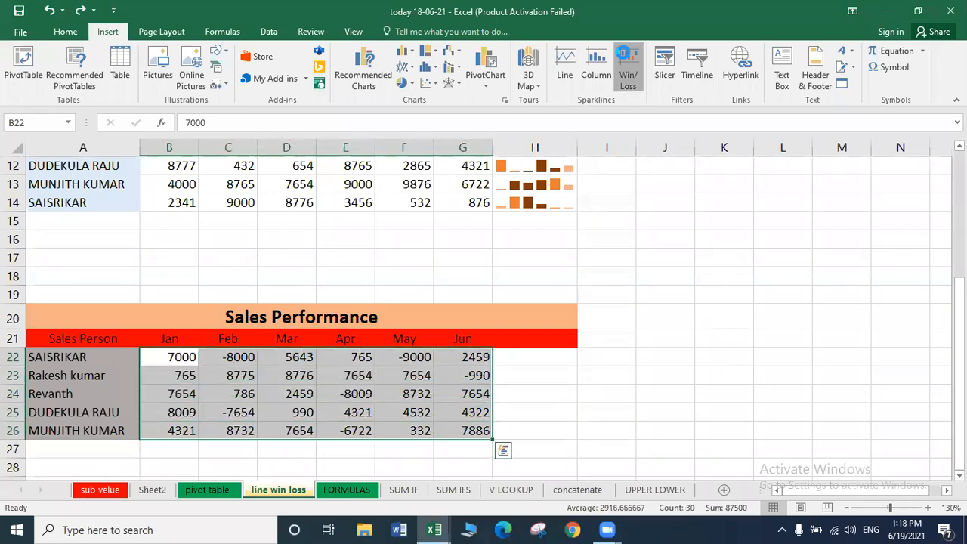
Create Win/Loss sparklines from B22:G26 in location range H22:H26.
{"action": "left_click", "coordinate": [627, 66]}
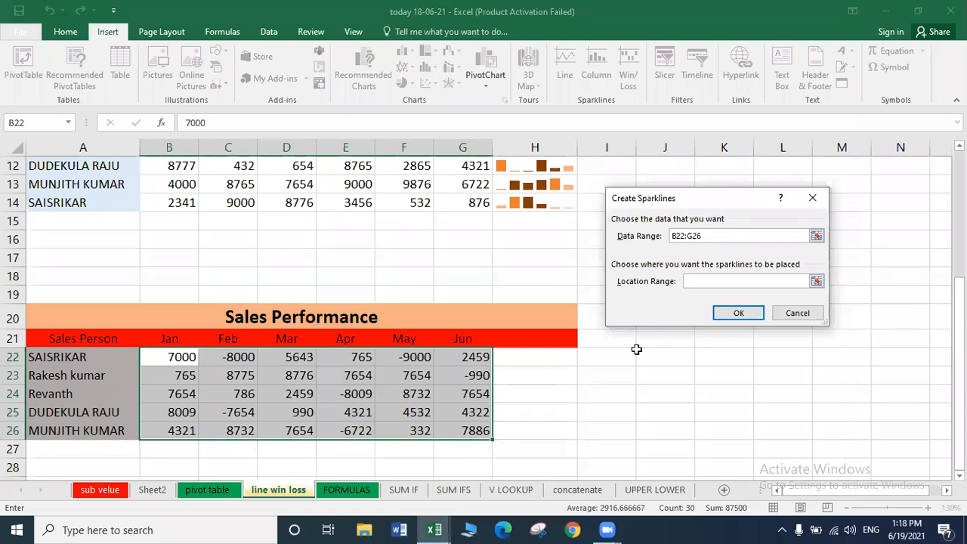
{"action": "left_click", "coordinate": [517, 355]}
{"action": "left_click", "coordinate": [608, 355]}
{"action": "left_click", "coordinate": [667, 358]}
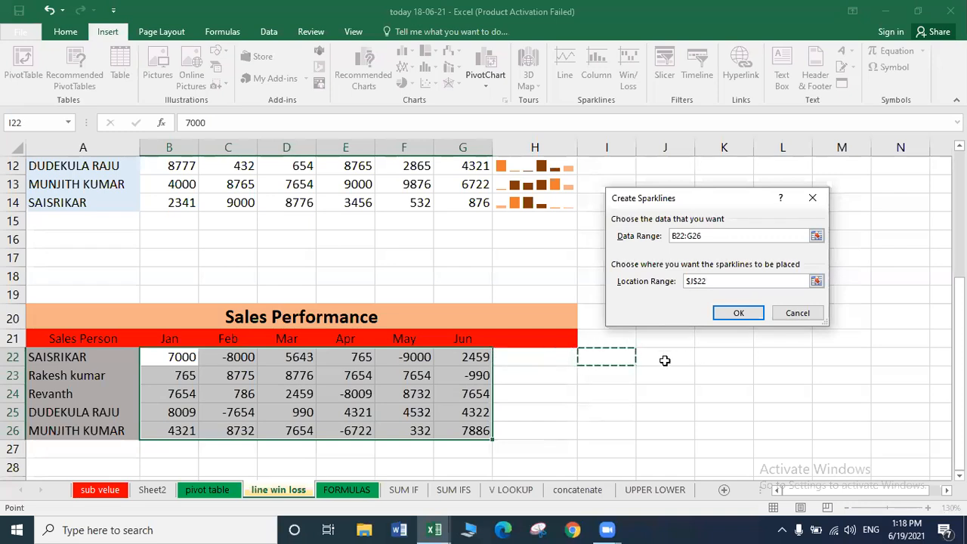
{"action": "left_click", "coordinate": [542, 364]}
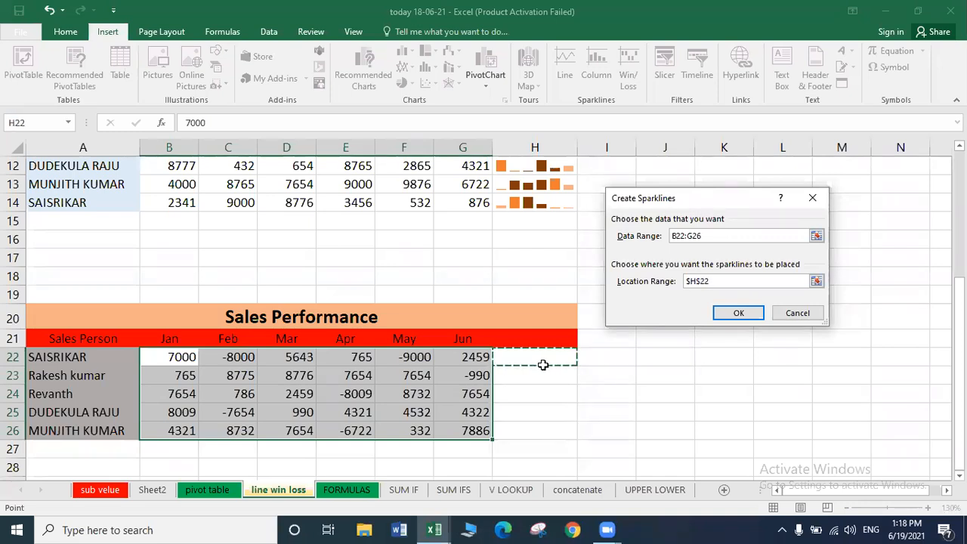
{"action": "key", "text": "shift+Down"}
{"action": "key", "text": "shift+Down"}
{"action": "key", "text": "shift+Down"}
{"action": "key", "text": "shift+Down"}
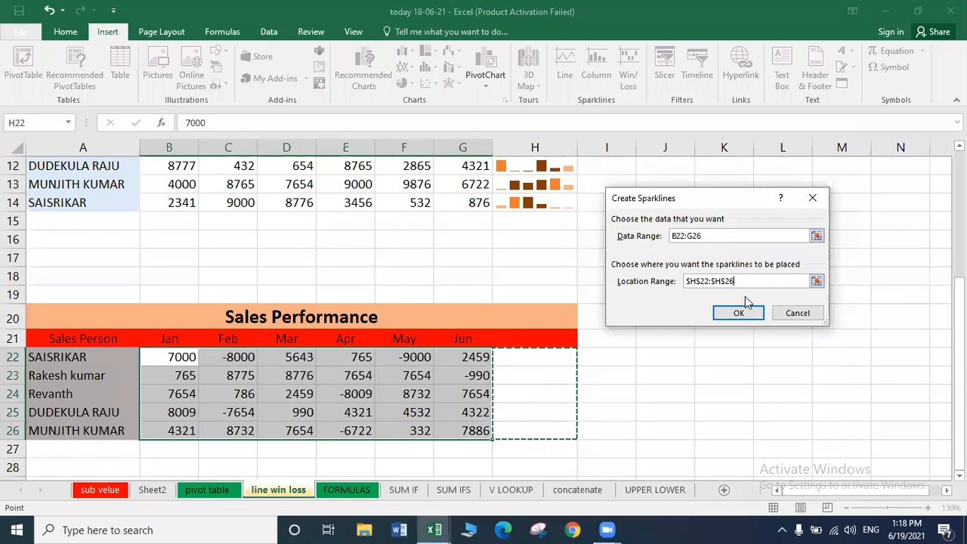
{"action": "left_click", "coordinate": [738, 314]}
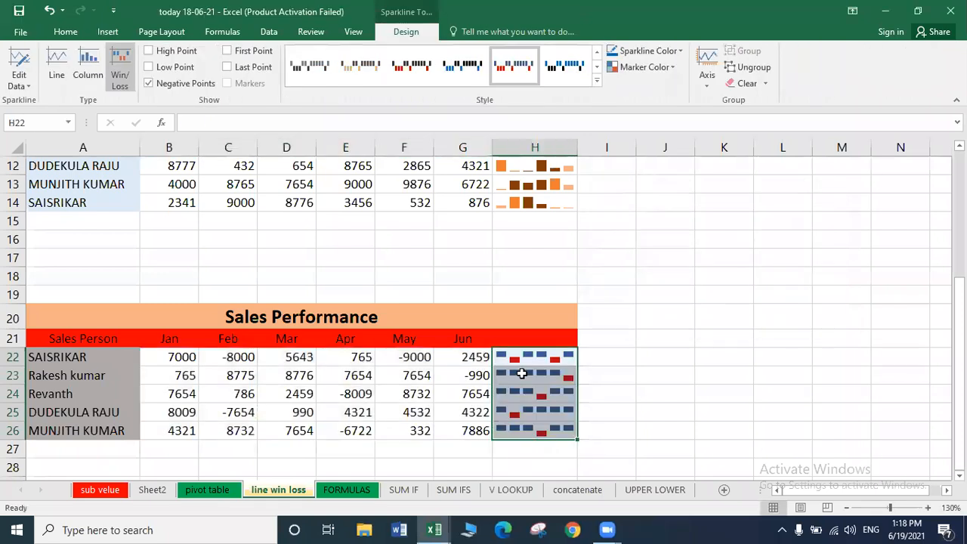
Select the H22:H26 Win/Loss sparklines and turn on High Point markers.
{"action": "left_click", "coordinate": [523, 357]}
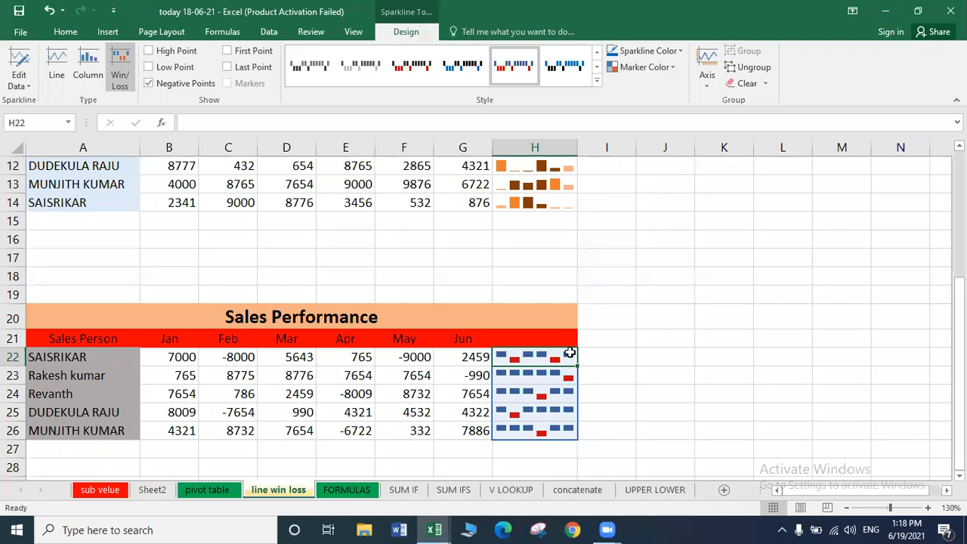
{"action": "left_click", "coordinate": [200, 359]}
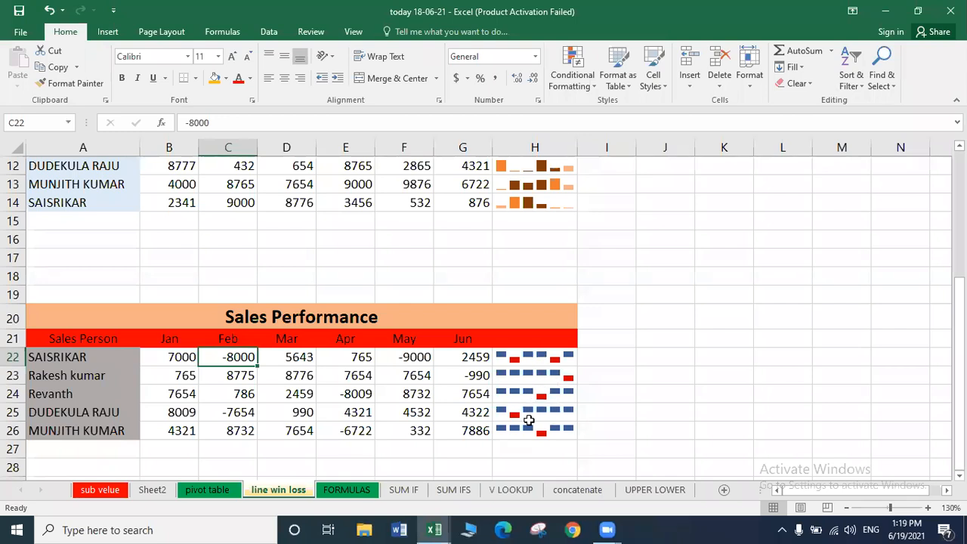
{"action": "left_click", "coordinate": [516, 414]}
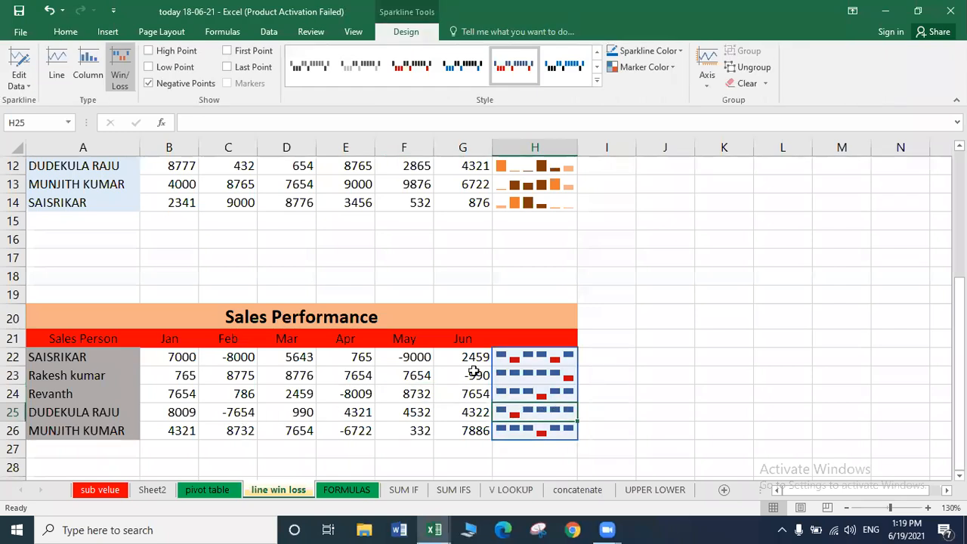
{"action": "left_click", "coordinate": [527, 373]}
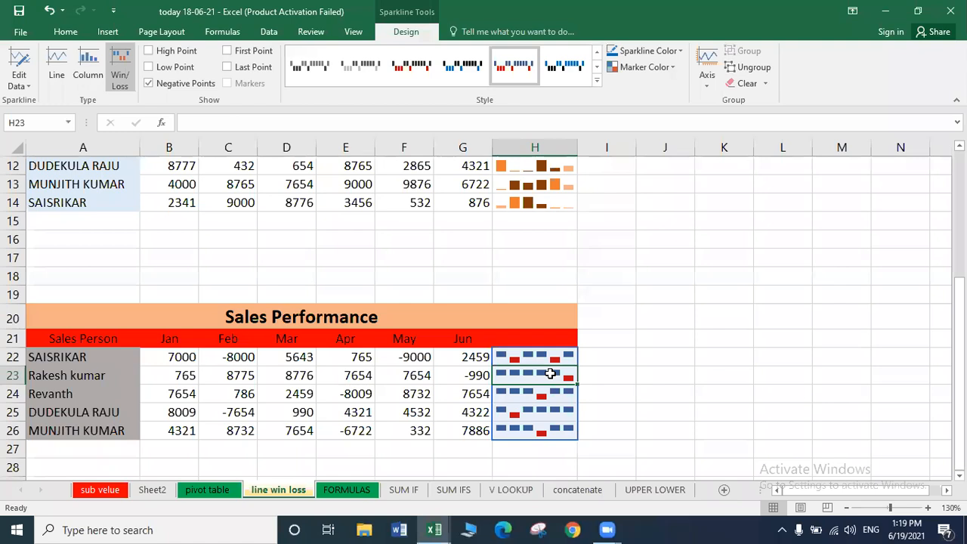
{"action": "left_click", "coordinate": [148, 51]}
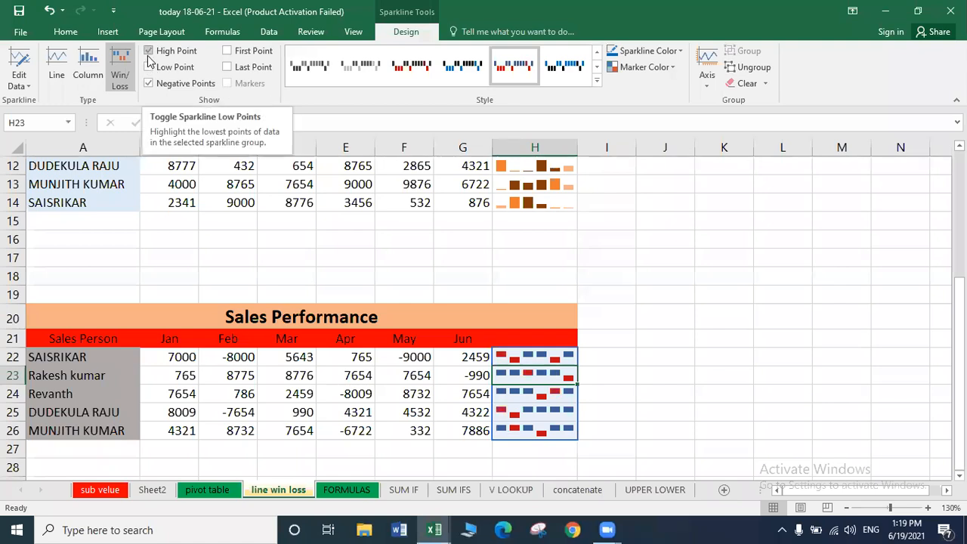
Try the High and Low Point options, leaving only High Point checked.
{"action": "left_click", "coordinate": [148, 52]}
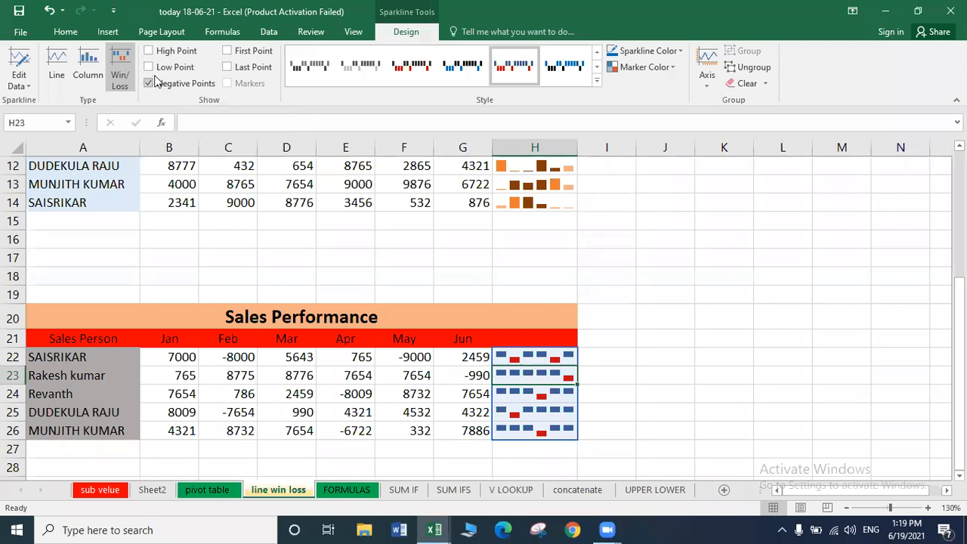
{"action": "left_click", "coordinate": [148, 67]}
{"action": "left_click", "coordinate": [149, 68]}
{"action": "left_click", "coordinate": [148, 51]}
{"action": "left_click", "coordinate": [146, 54]}
{"action": "left_click", "coordinate": [148, 51]}
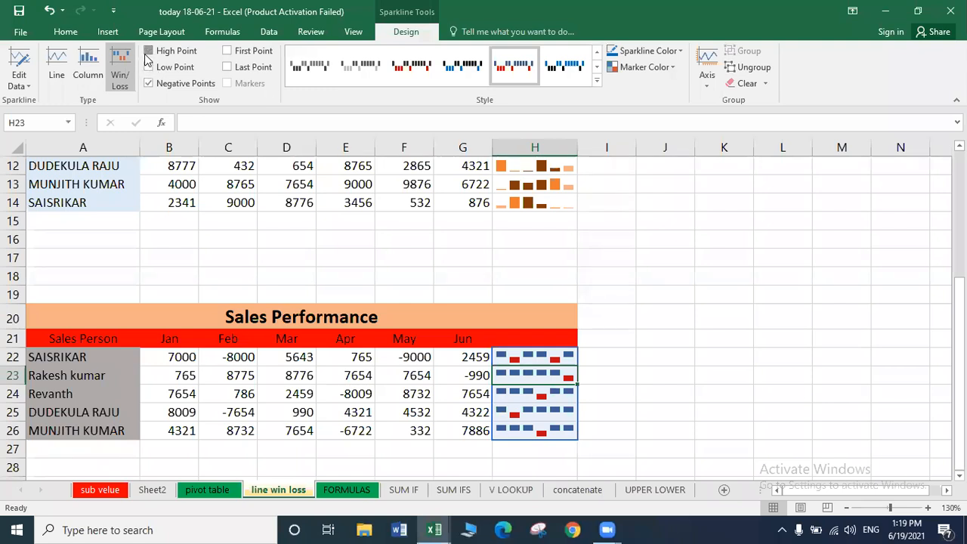
Colour the high-point markers green, then select cell I19.
{"action": "left_click", "coordinate": [671, 67]}
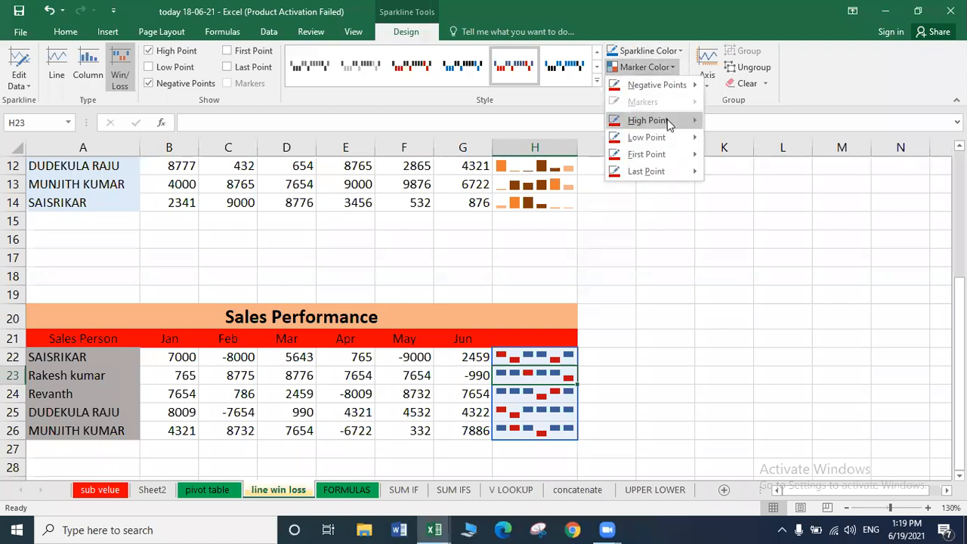
{"action": "mouse_move", "coordinate": [669, 123]}
{"action": "left_click", "coordinate": [769, 215]}
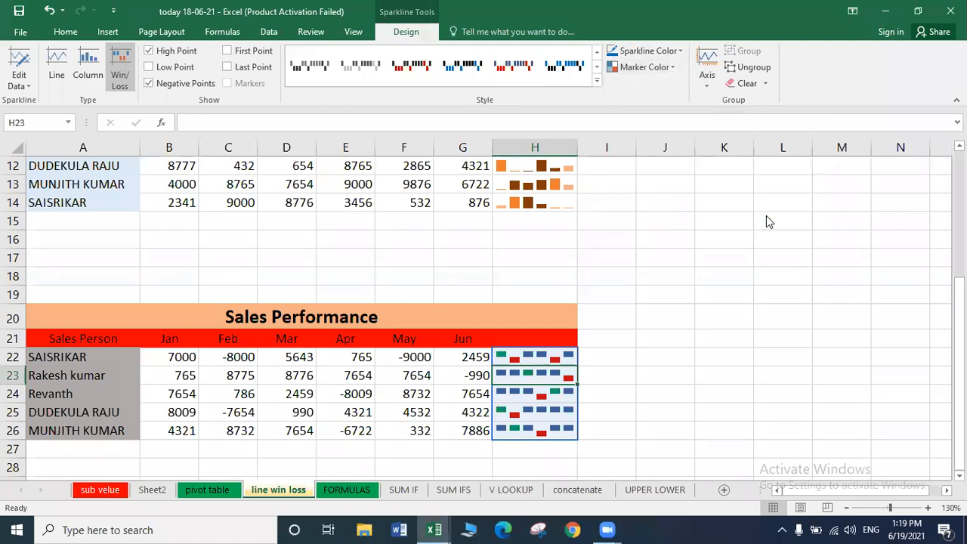
{"action": "left_click", "coordinate": [602, 302]}
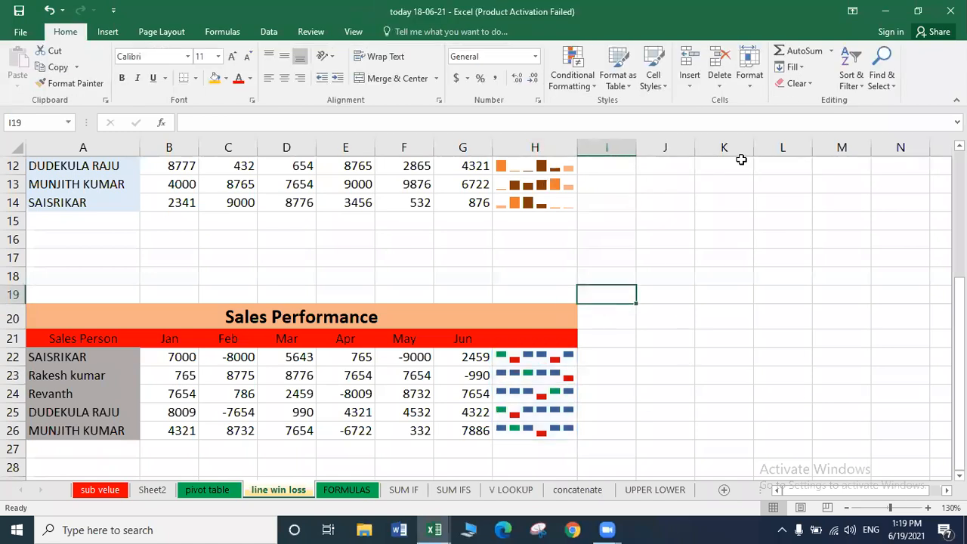
{"action": "left_click", "coordinate": [113, 34]}
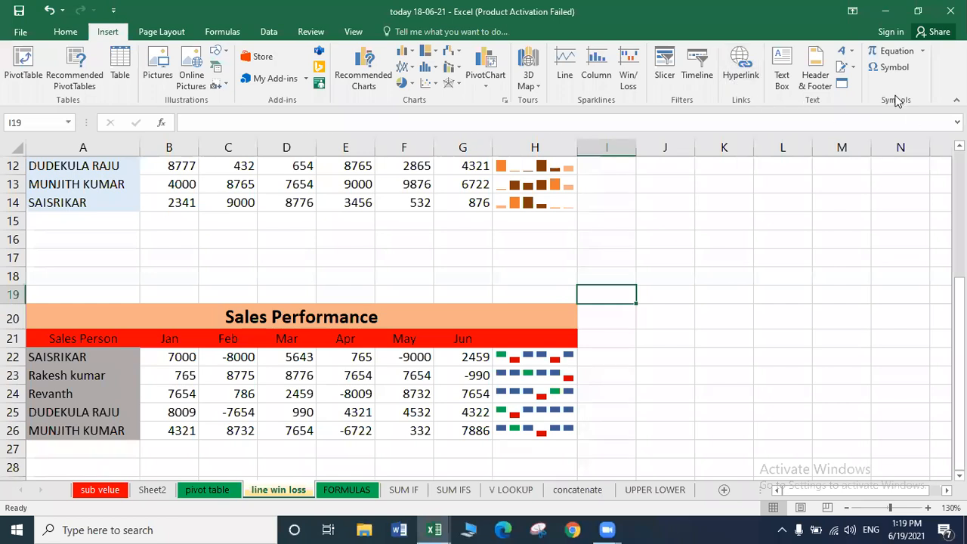
{"action": "left_click", "coordinate": [657, 271]}
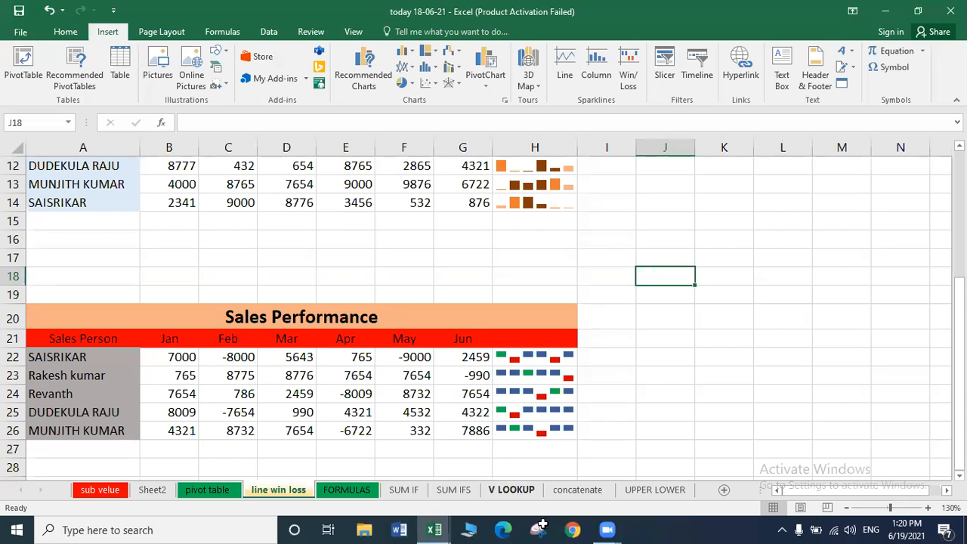
Add Sheet8 and enter headings IMAGE, AUDIO, DOCUMENT and WEB SITE in A1:D1.
{"action": "left_click", "coordinate": [723, 488]}
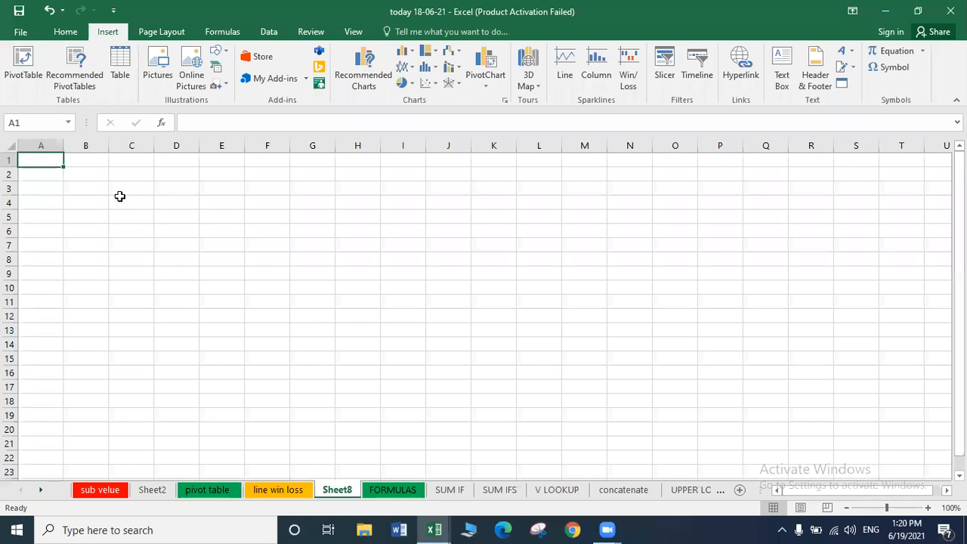
{"action": "type", "text": "IMAGE"}
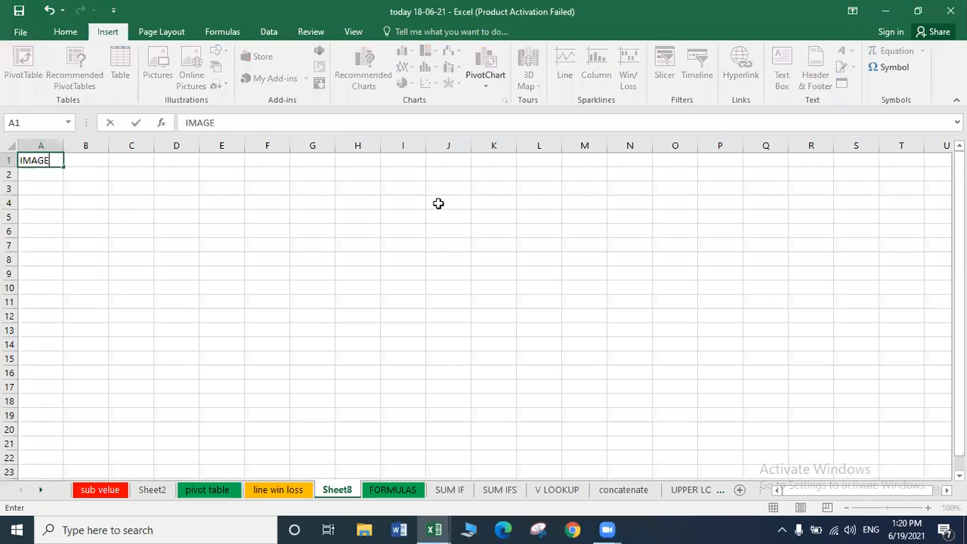
{"action": "key", "text": "Tab"}
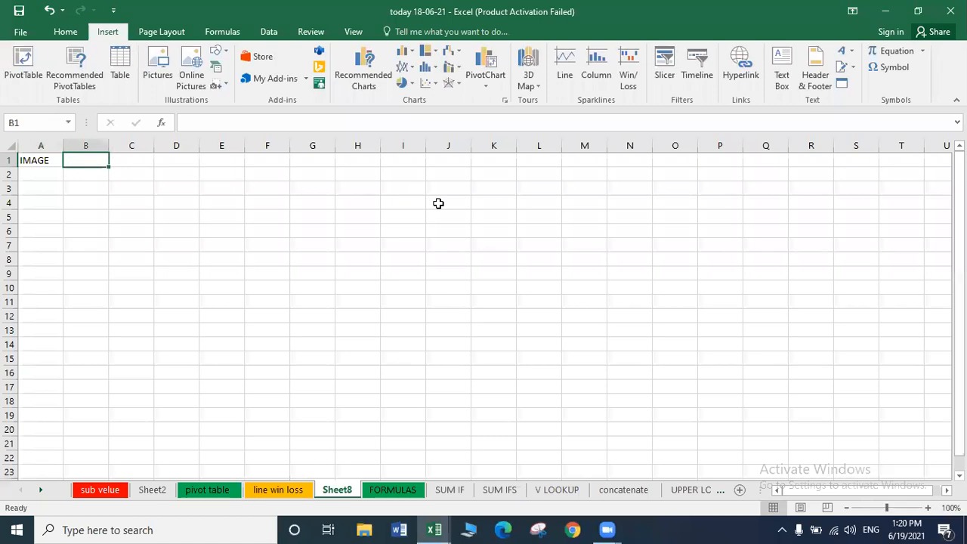
{"action": "type", "text": "AUDIO"}
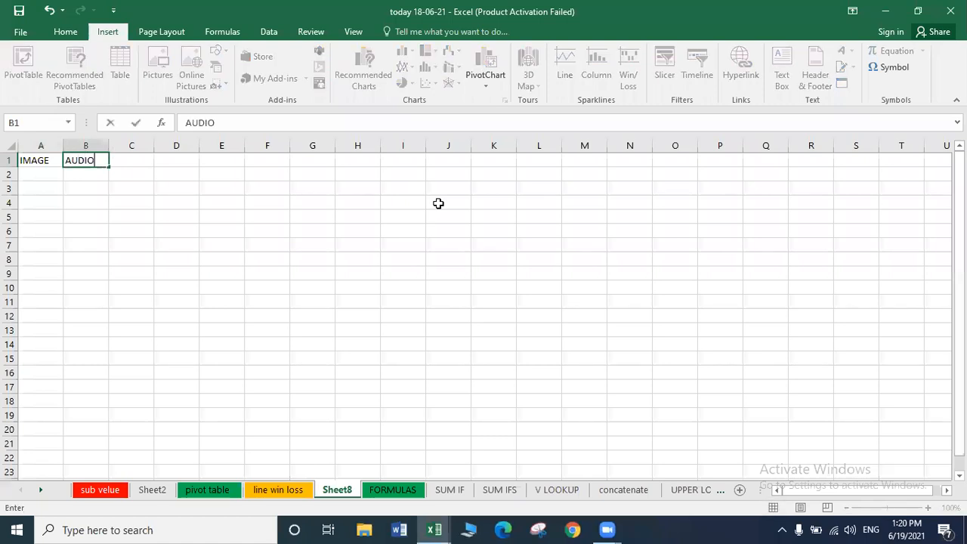
{"action": "key", "text": "Tab"}
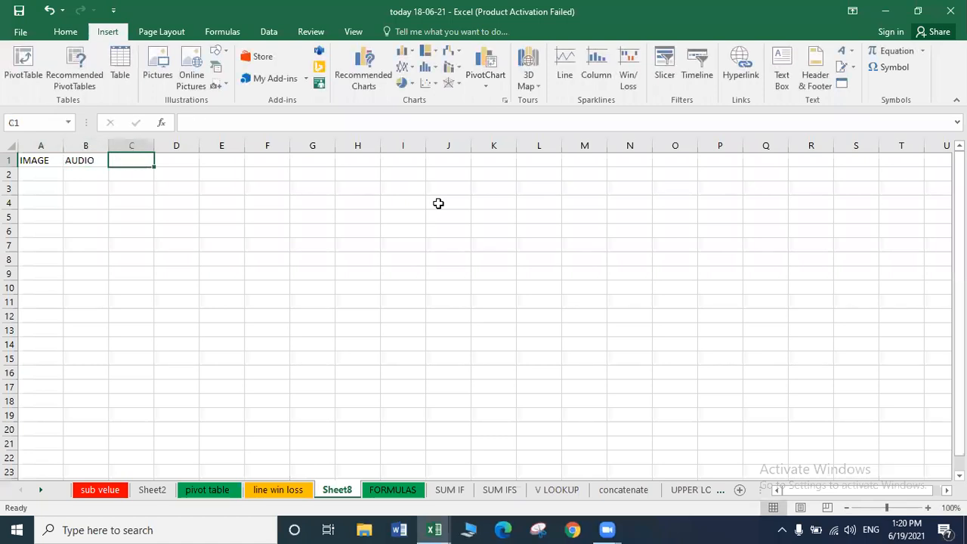
{"action": "type", "text": "DO"}
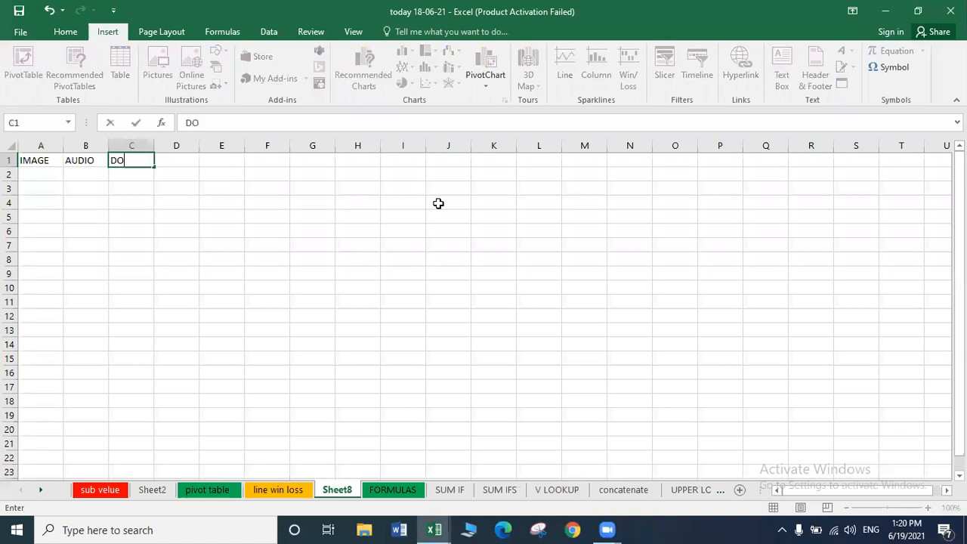
{"action": "type", "text": "CUMENT"}
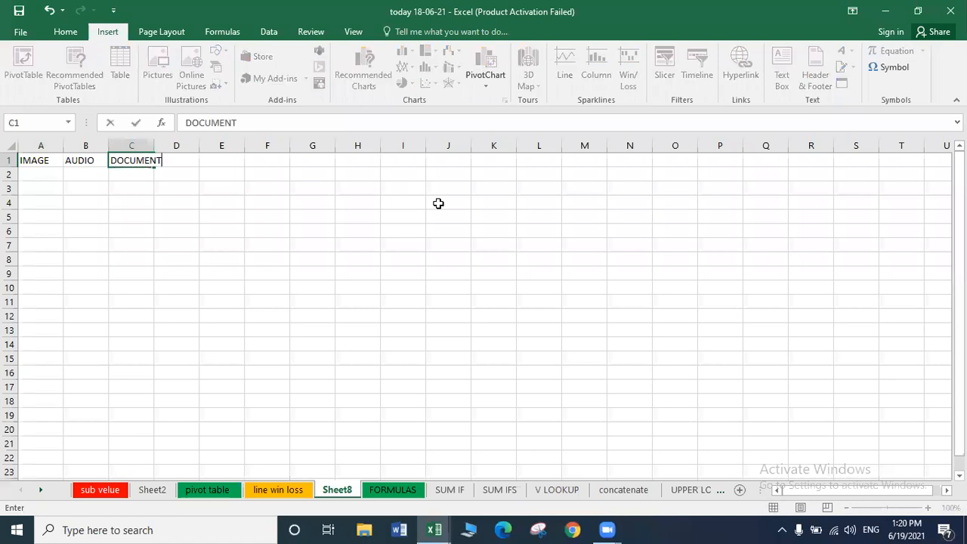
{"action": "key", "text": "Tab"}
{"action": "type", "text": "WE"}
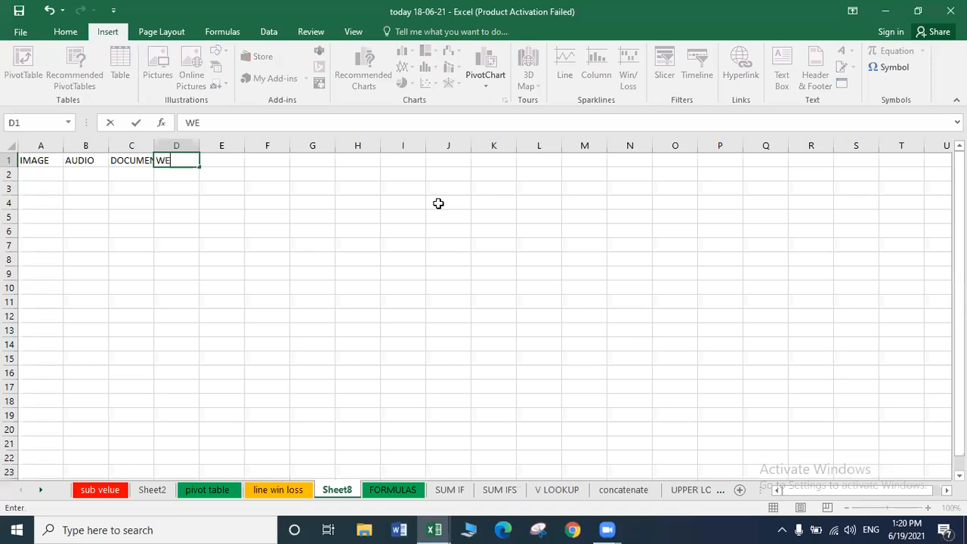
{"action": "type", "text": "B SITE"}
{"action": "key", "text": "Return"}
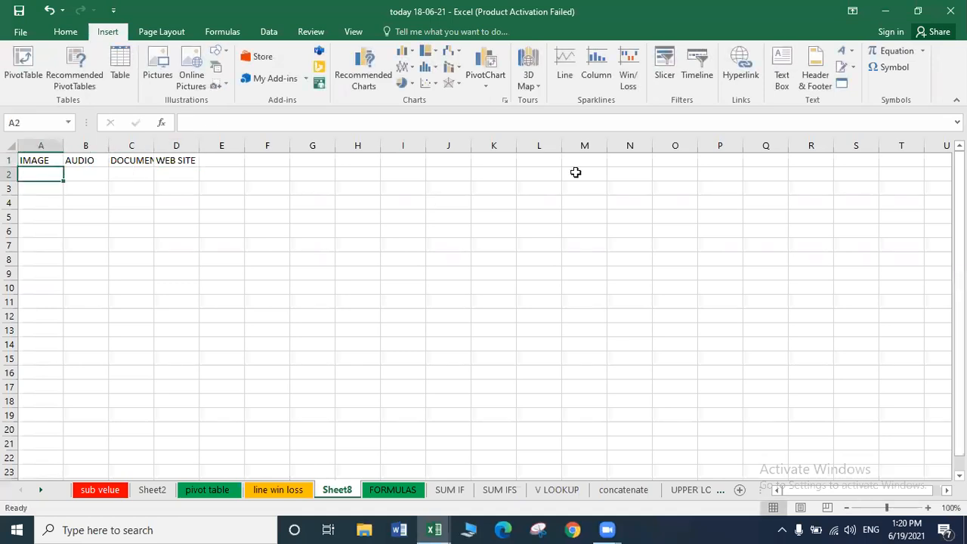
AutoFit column C so the DOCUMENT heading fits fully, then return to cell A1.
{"action": "left_click", "coordinate": [150, 145]}
{"action": "right_click", "coordinate": [151, 145]}
{"action": "key", "text": "Escape"}
{"action": "double_click", "coordinate": [154, 146]}
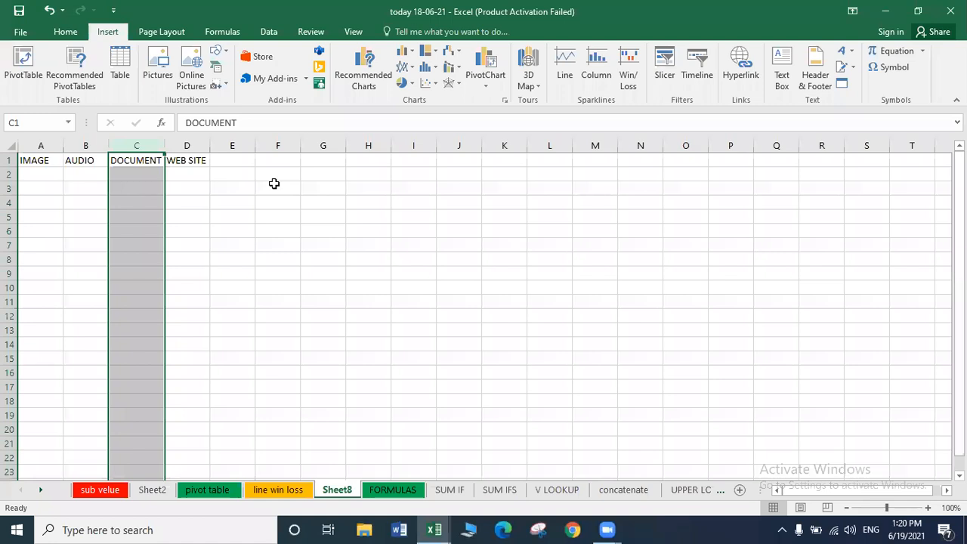
{"action": "left_click", "coordinate": [31, 159]}
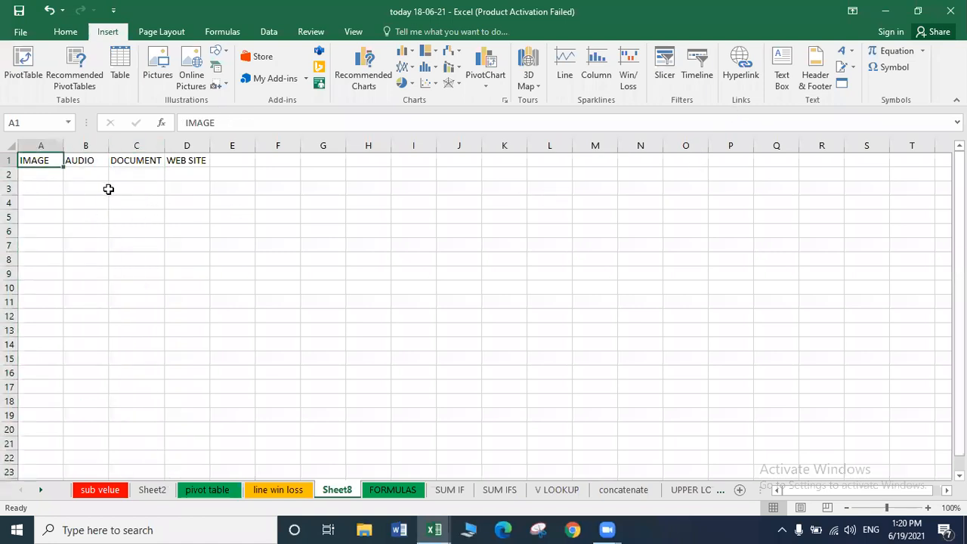
Hyperlink the IMAGE heading in A1 to APSSDC LOGO.png from the Desktop.
{"action": "left_click", "coordinate": [742, 69]}
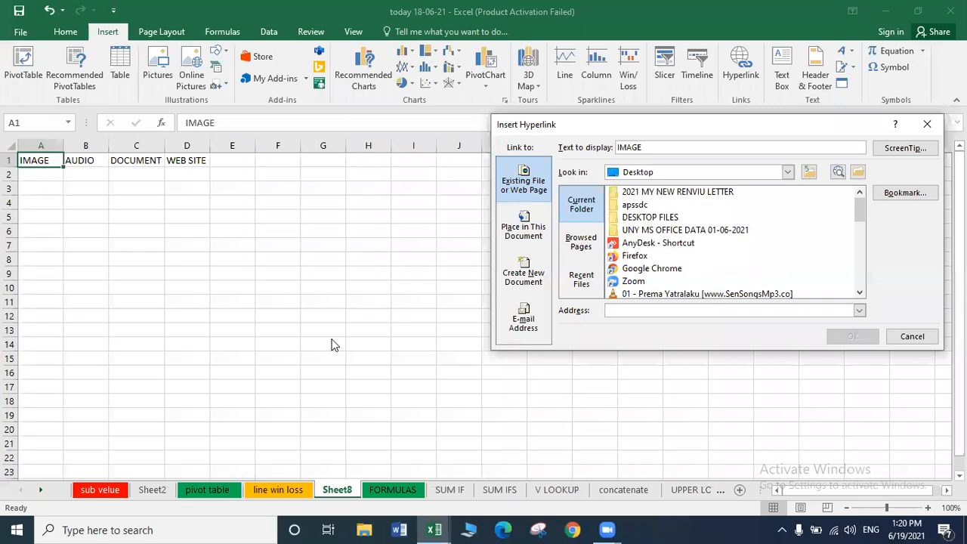
{"action": "left_click", "coordinate": [926, 123]}
{"action": "left_click_drag", "start_coordinate": [522, 133], "coordinate": [317, 145]}
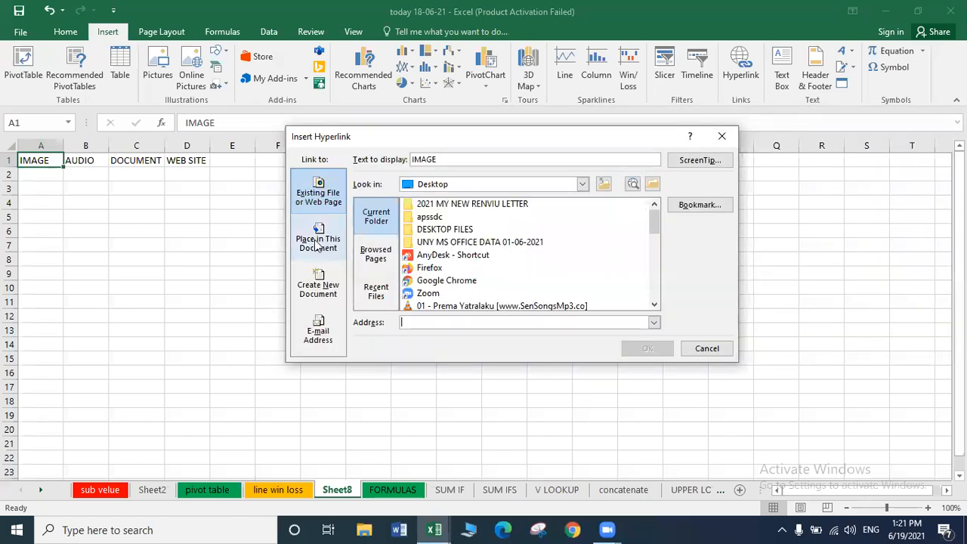
{"action": "left_click", "coordinate": [582, 187]}
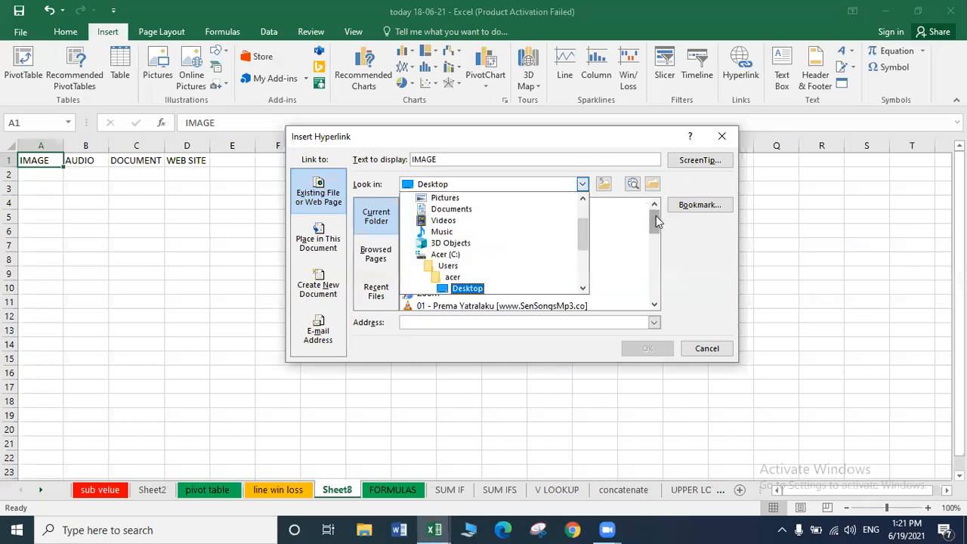
{"action": "left_click", "coordinate": [470, 289]}
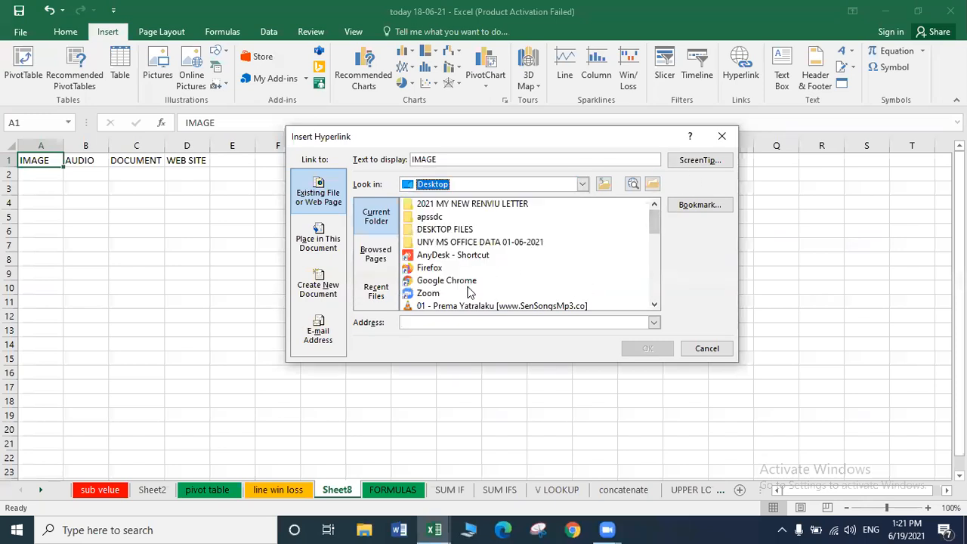
{"action": "left_click_drag", "start_coordinate": [654, 220], "coordinate": [649, 246]}
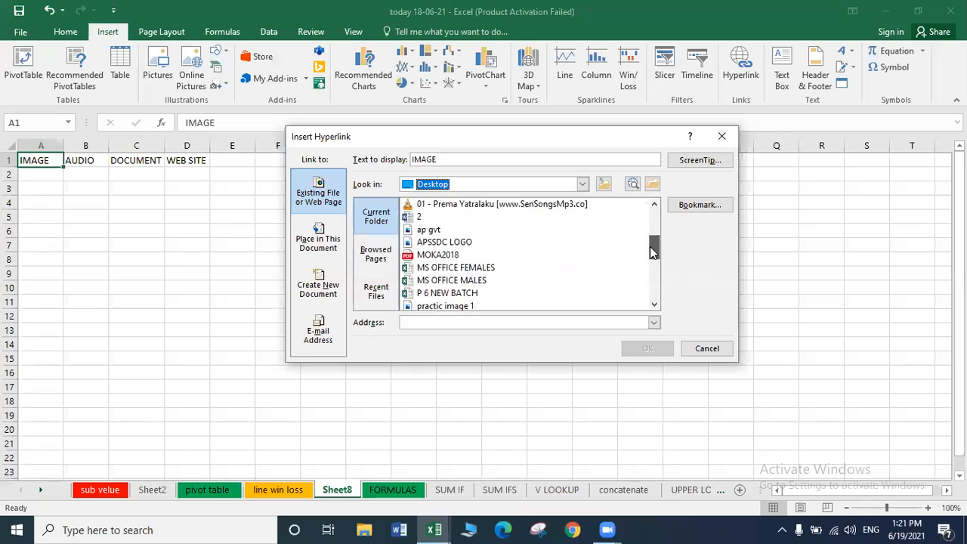
{"action": "left_click", "coordinate": [440, 243]}
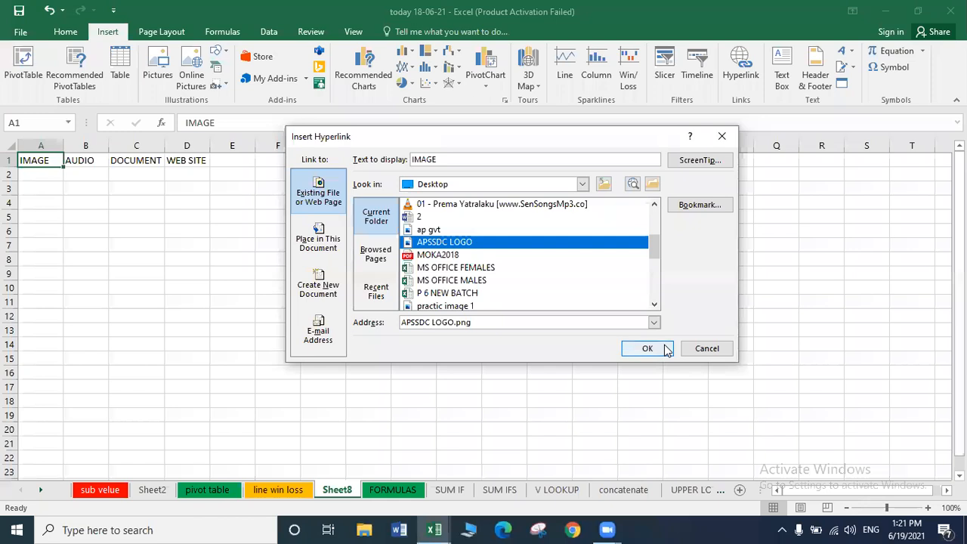
{"action": "left_click", "coordinate": [664, 347]}
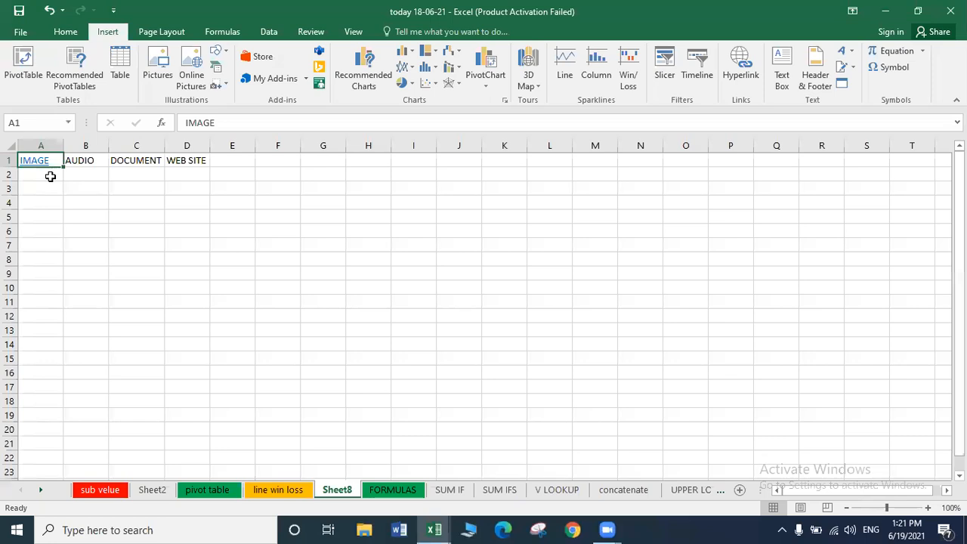
Follow the IMAGE hyperlink in A1 to open the linked logo picture.
{"action": "left_click", "coordinate": [73, 193]}
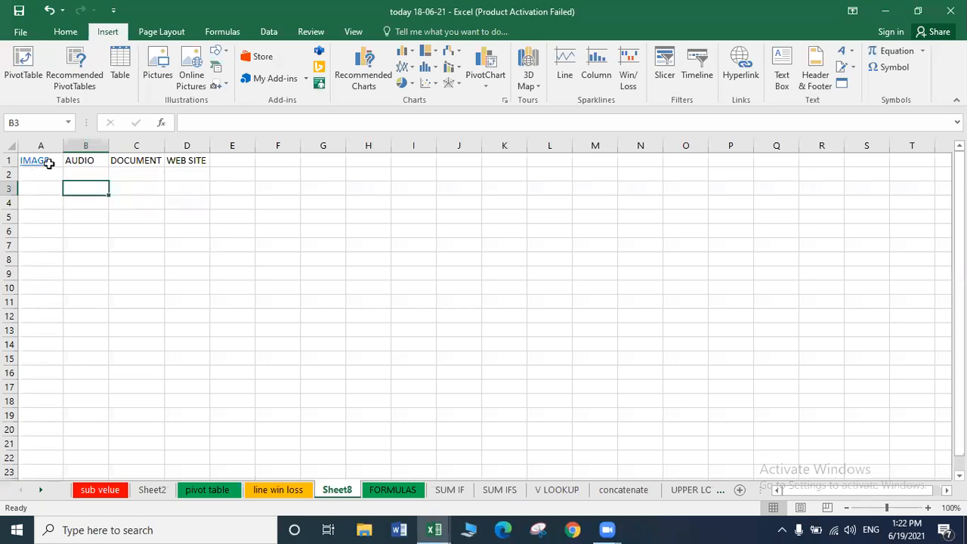
{"action": "left_click", "coordinate": [37, 163]}
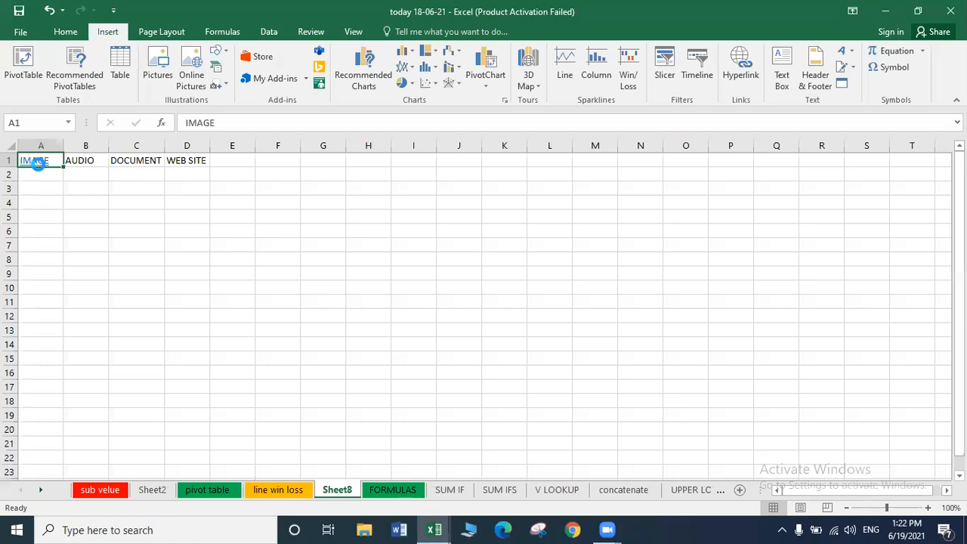
{"action": "left_click", "coordinate": [37, 163]}
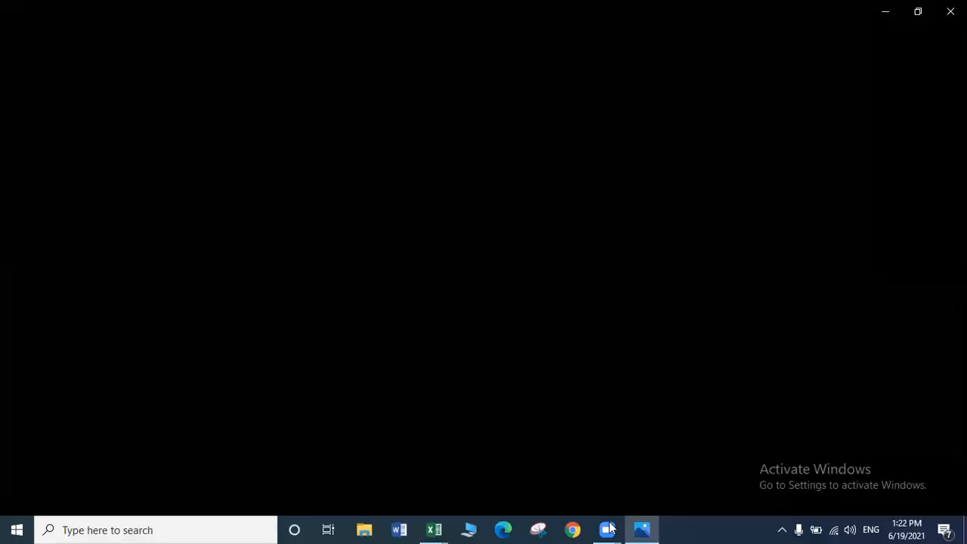
View the APSSDC logo in the Photos window, then close the viewer.
{"action": "mouse_move", "coordinate": [656, 529]}
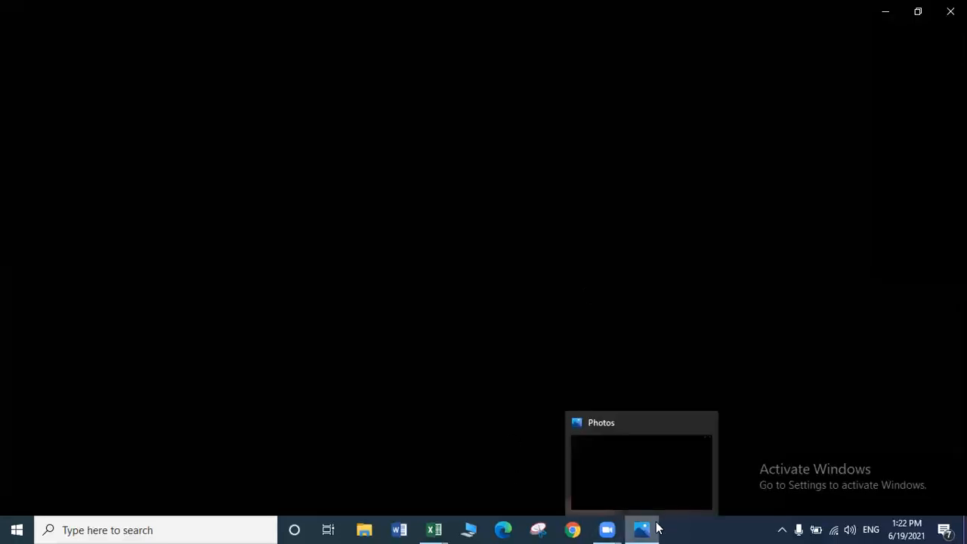
{"action": "left_click", "coordinate": [654, 478]}
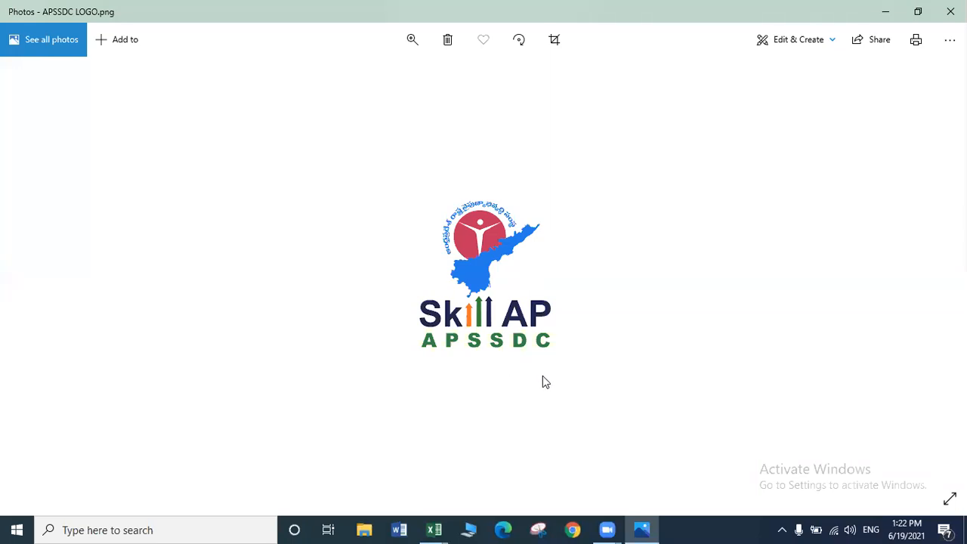
{"action": "left_click", "coordinate": [951, 11]}
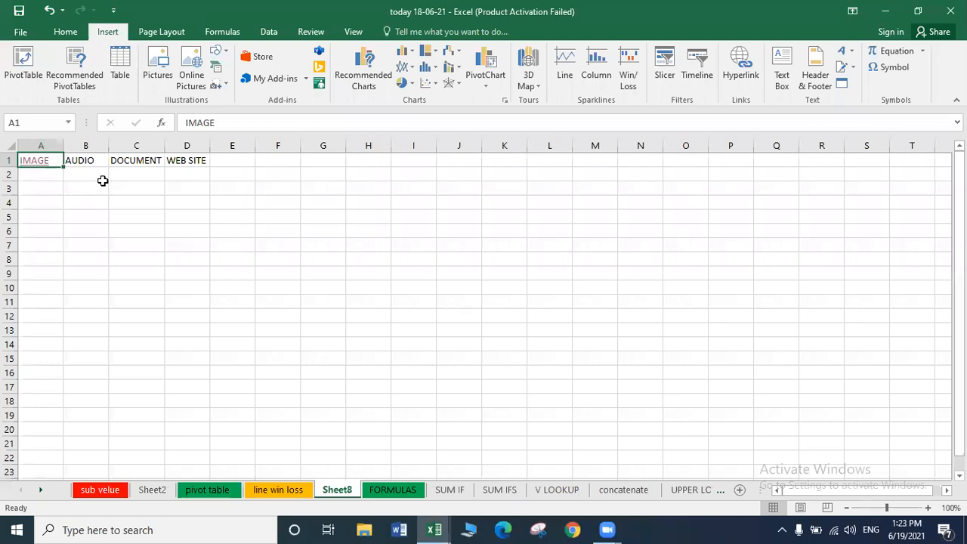
Hyperlink the AUDIO heading in B1 to the desktop file 01 - Prema Yatralaku mp3.
{"action": "left_click", "coordinate": [91, 160]}
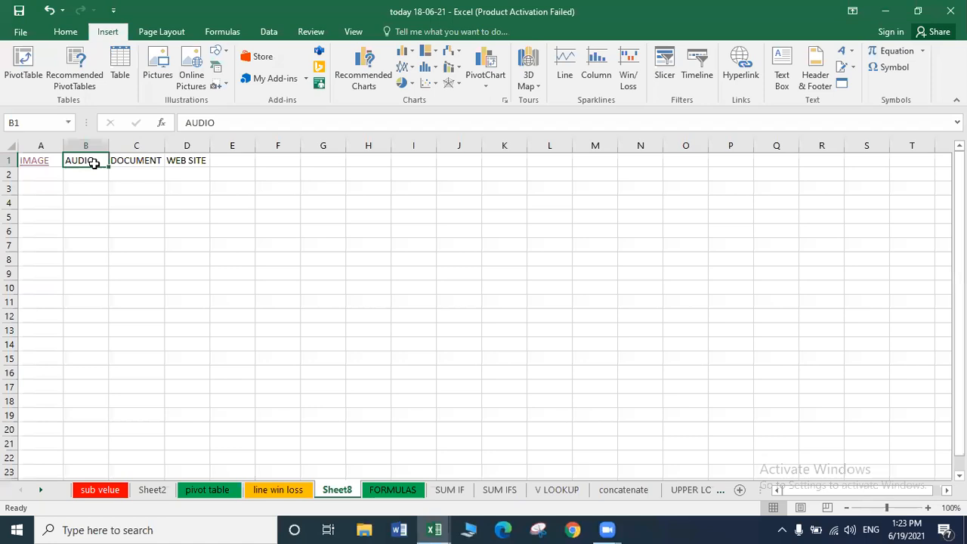
{"action": "key", "text": "ctrl+k"}
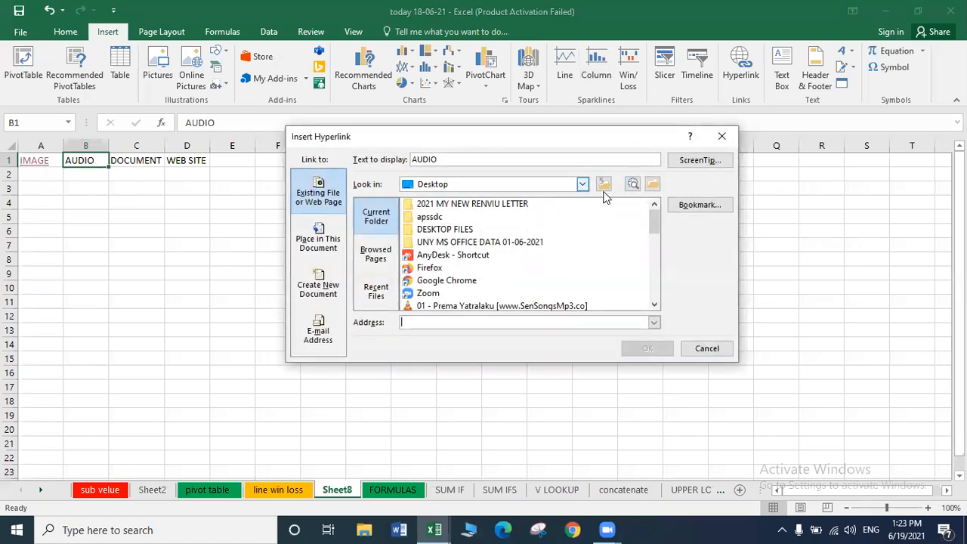
{"action": "left_click_drag", "start_coordinate": [654, 222], "coordinate": [642, 247]}
{"action": "left_click", "coordinate": [487, 230]}
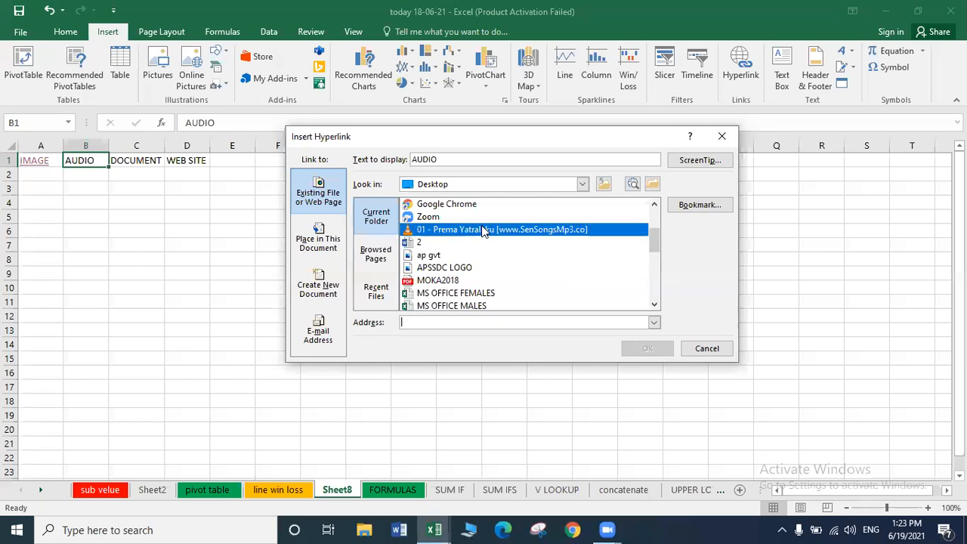
{"action": "left_click", "coordinate": [661, 351]}
Follow the AUDIO link and allow the song file to open.
{"action": "left_click", "coordinate": [163, 201]}
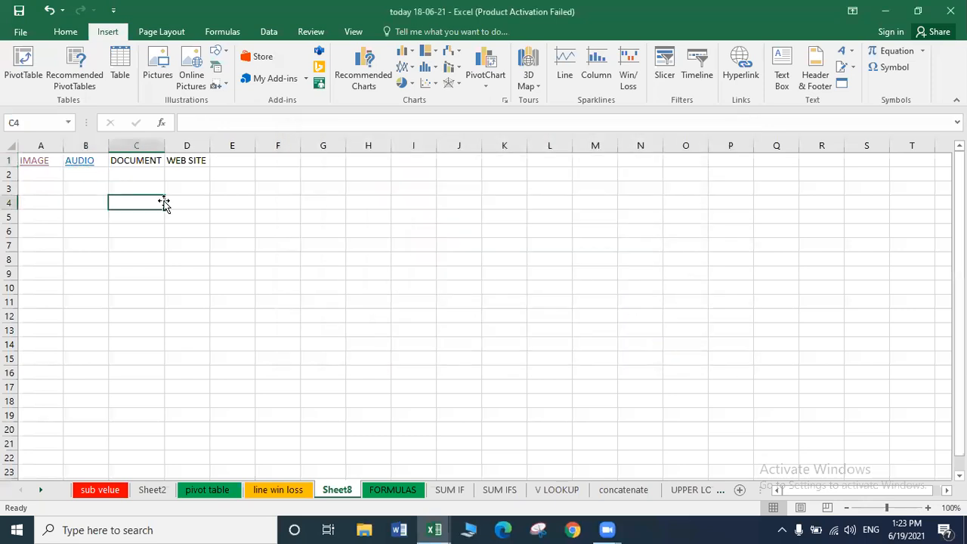
{"action": "left_click", "coordinate": [78, 161]}
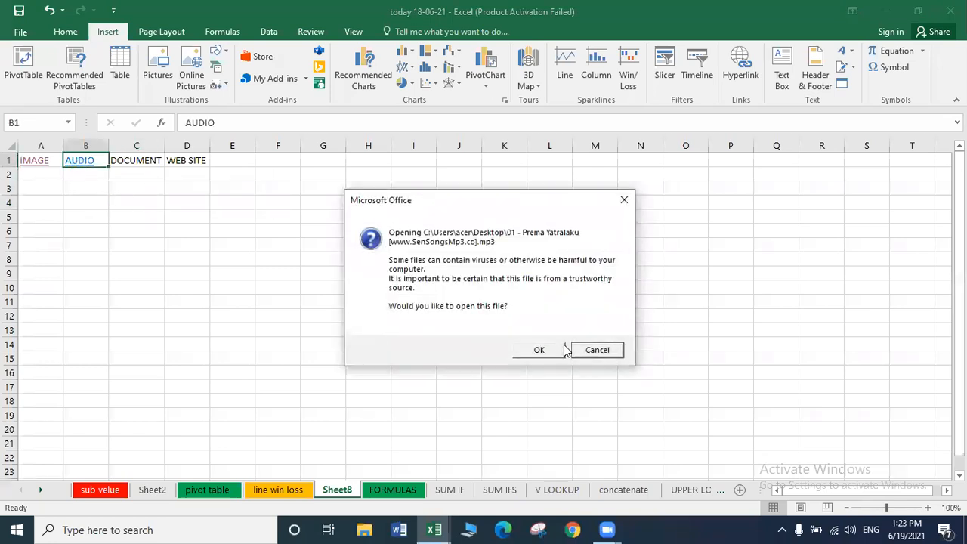
{"action": "left_click", "coordinate": [539, 350]}
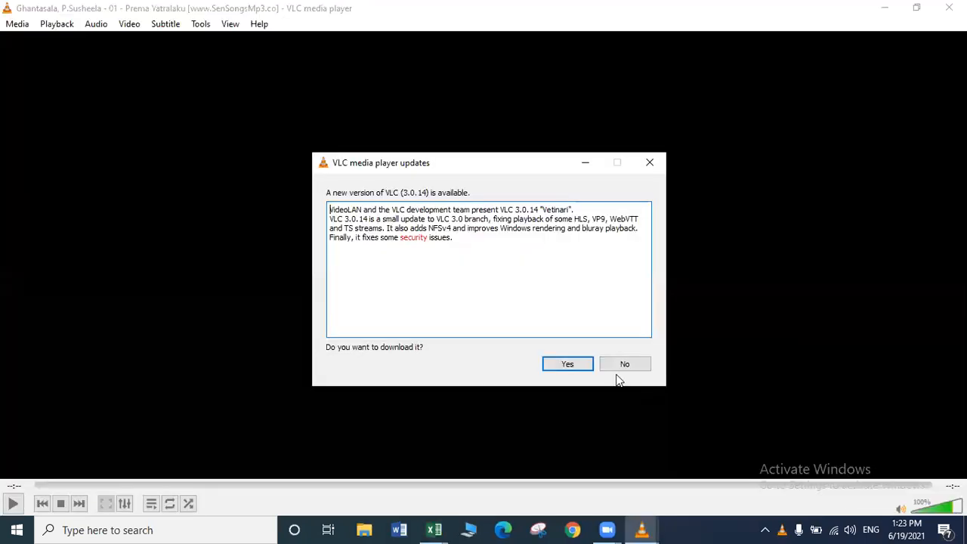
Cancel the VLC update download and close the media player.
{"action": "left_click", "coordinate": [586, 364]}
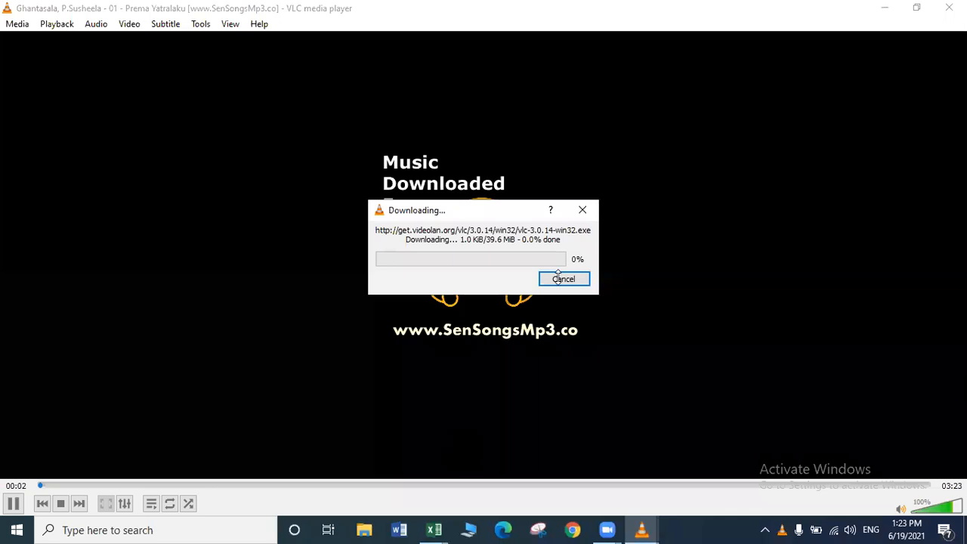
{"action": "left_click", "coordinate": [563, 279]}
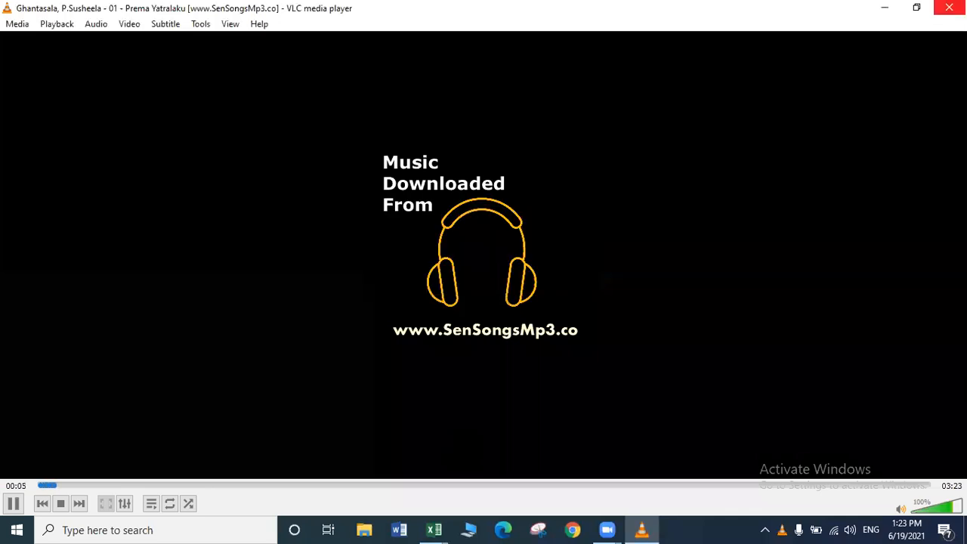
{"action": "left_click", "coordinate": [948, 8]}
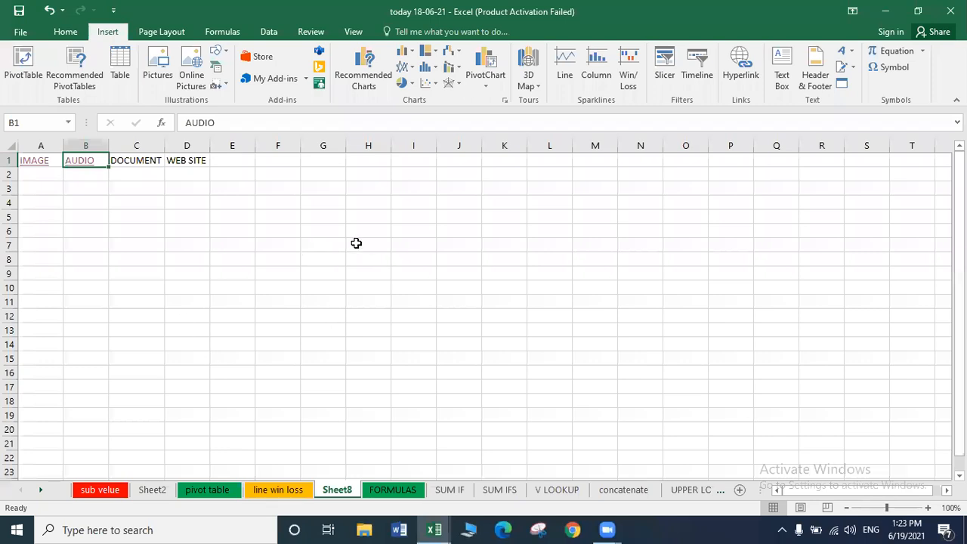
Hyperlink the DOCUMENT heading in C1 to Practice day 6.docx.
{"action": "left_click", "coordinate": [141, 160]}
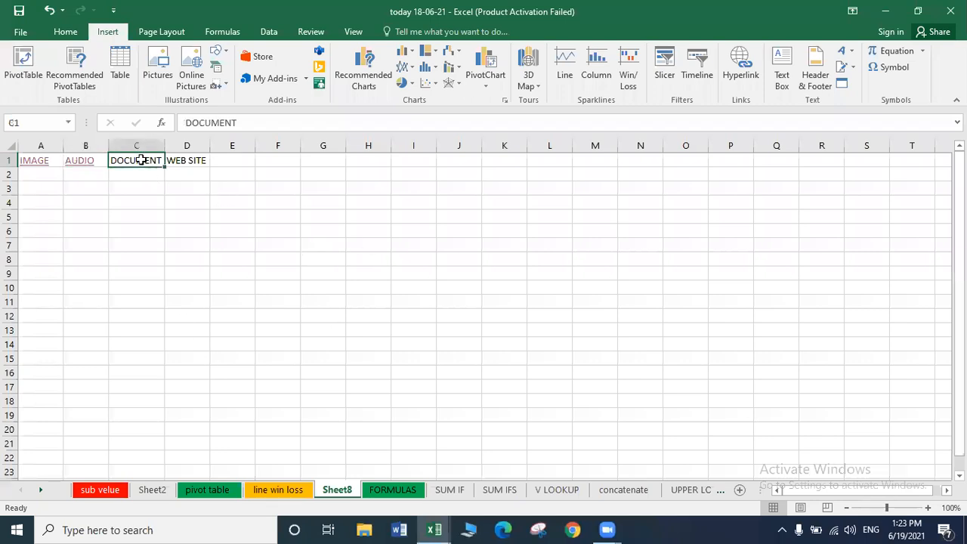
{"action": "key", "text": "ctrl+k"}
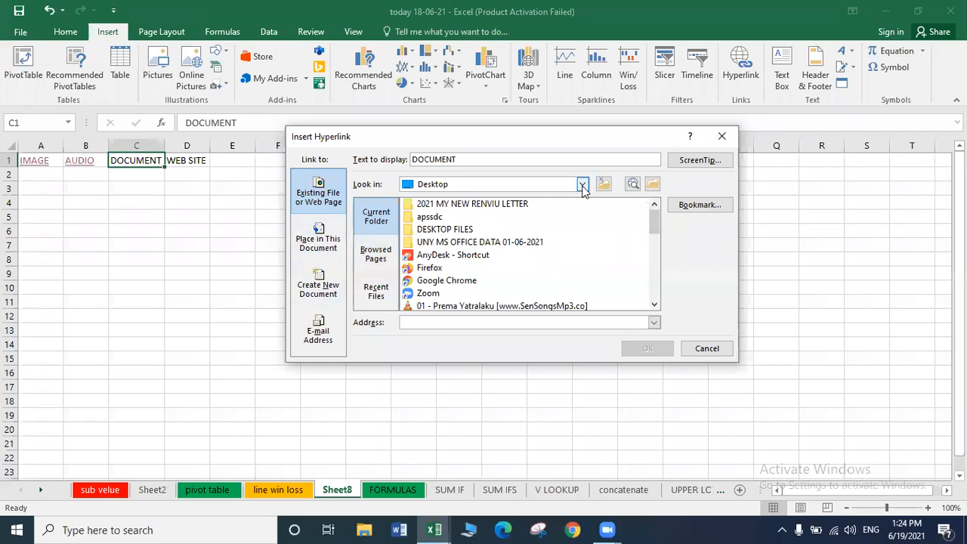
{"action": "left_click_drag", "start_coordinate": [656, 229], "coordinate": [654, 283]}
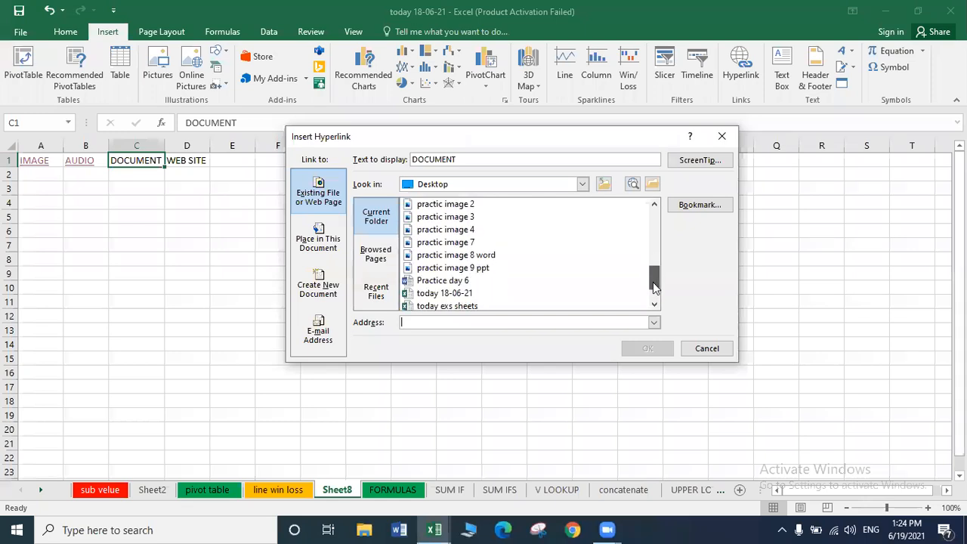
{"action": "left_click", "coordinate": [453, 284]}
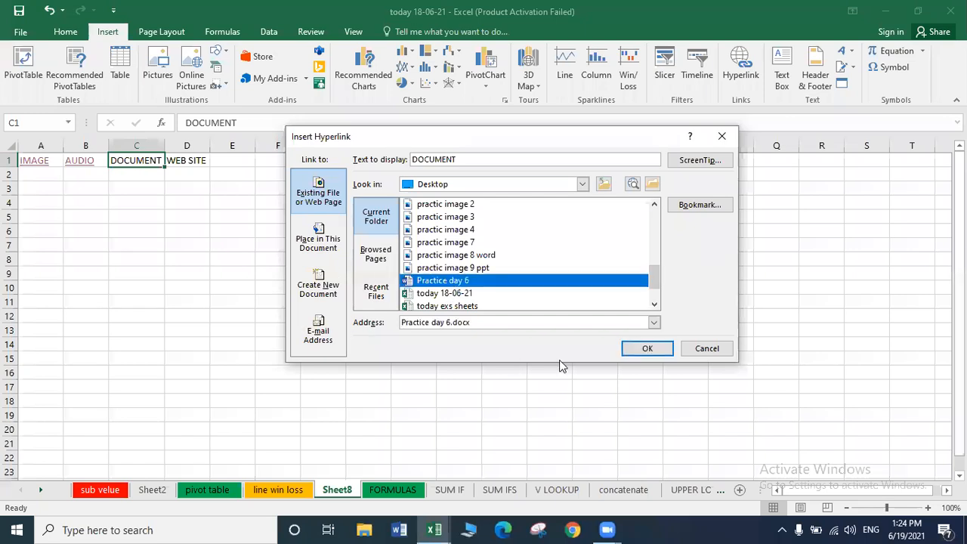
{"action": "left_click", "coordinate": [652, 346]}
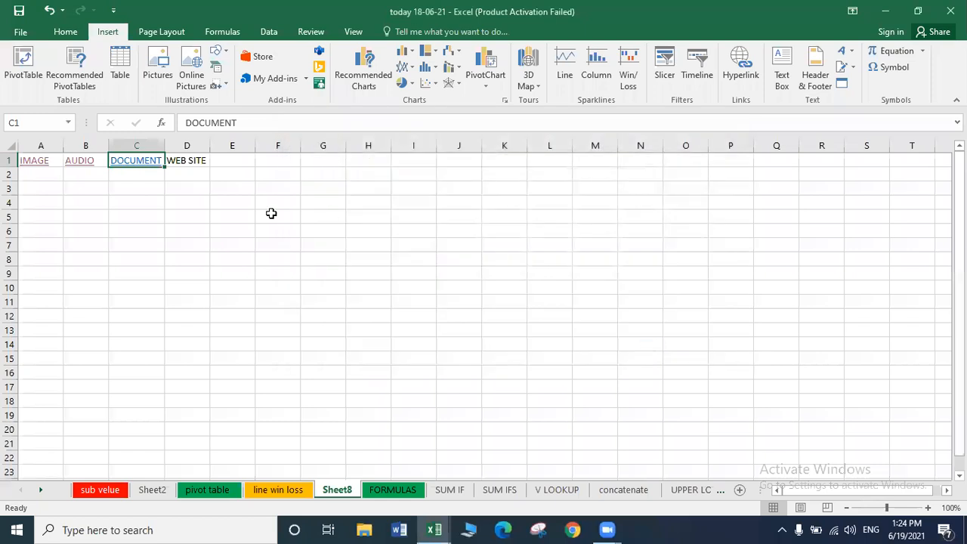
Follow the DOCUMENT link to open Practice day 6 in Word.
{"action": "left_click", "coordinate": [272, 215]}
{"action": "left_click", "coordinate": [125, 161]}
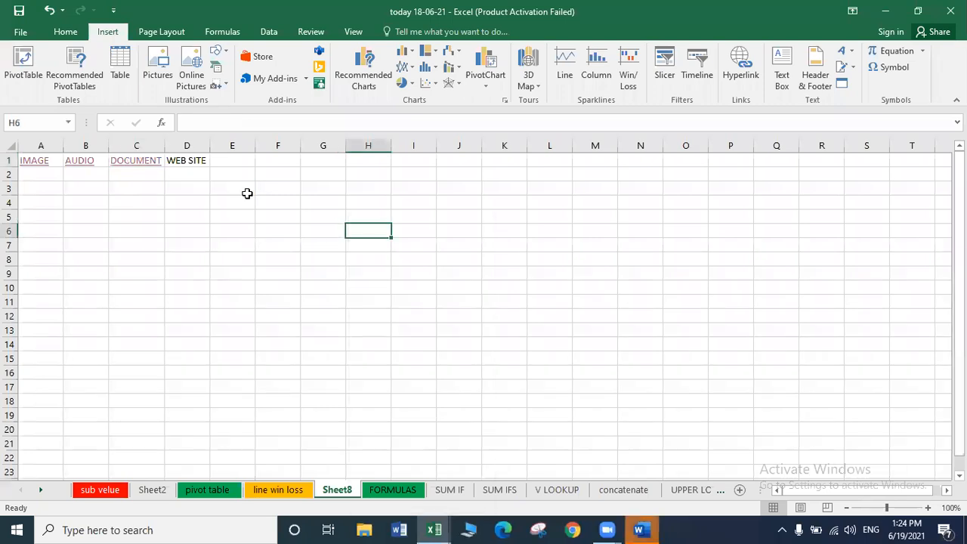
{"action": "left_click", "coordinate": [190, 186]}
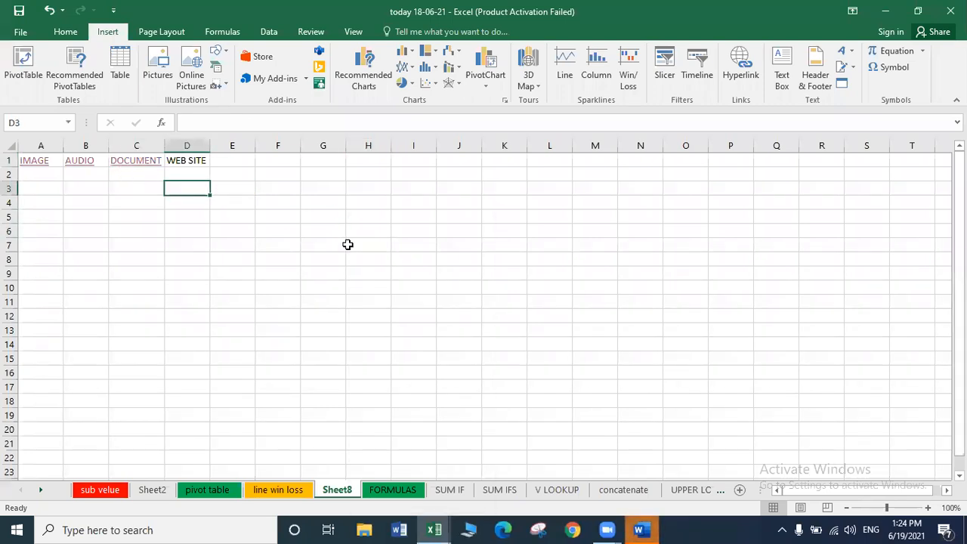
Dismiss the Office activation notice and close Practice day 6 in Word.
{"action": "left_click", "coordinate": [648, 528]}
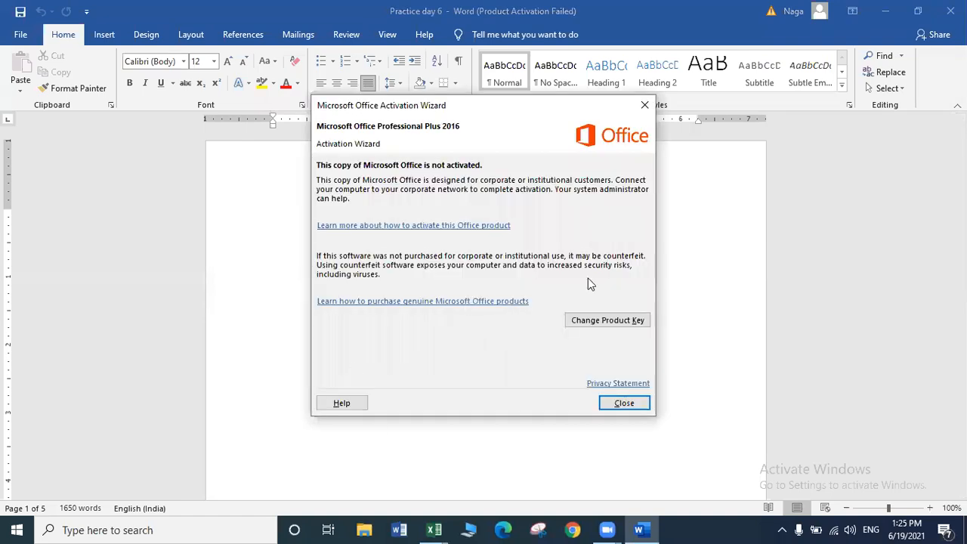
{"action": "left_click", "coordinate": [626, 402]}
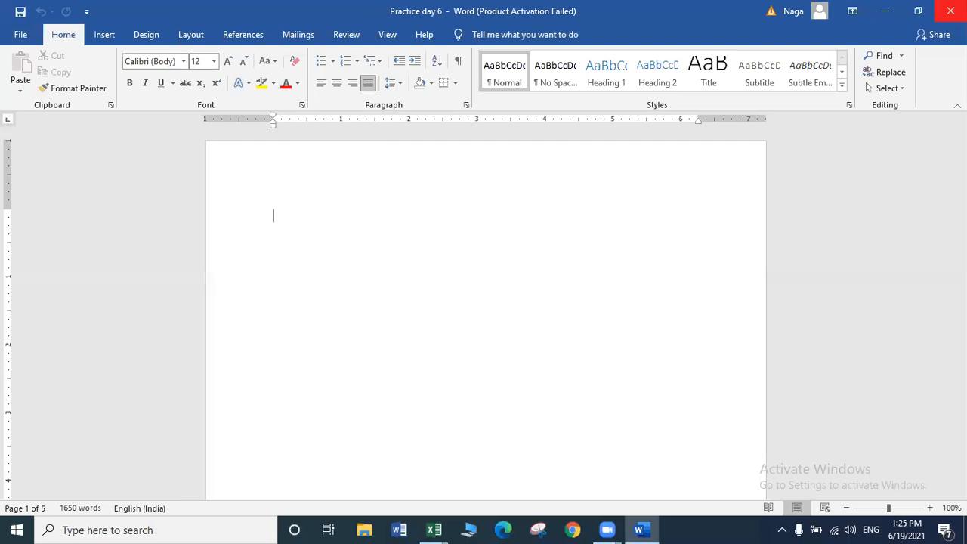
{"action": "left_click", "coordinate": [950, 11]}
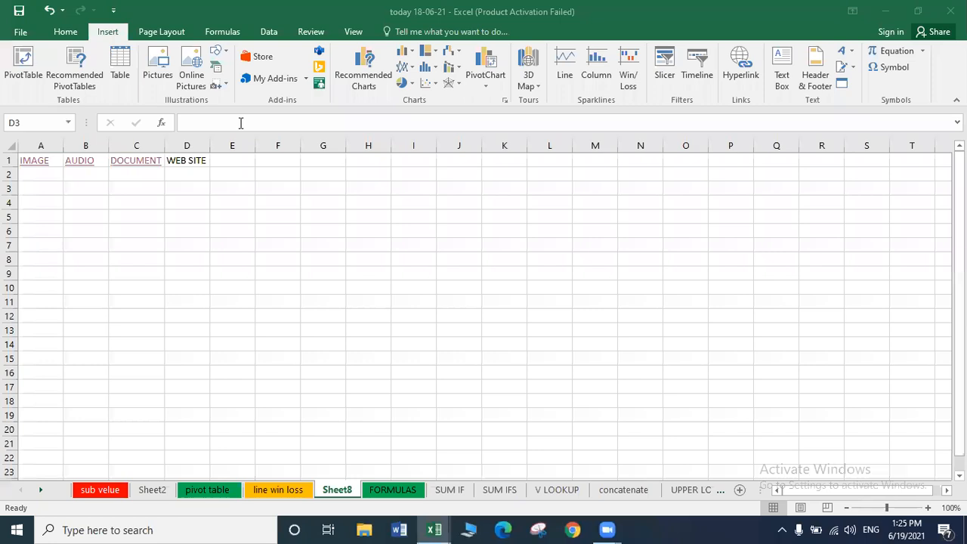
{"action": "left_click", "coordinate": [216, 164]}
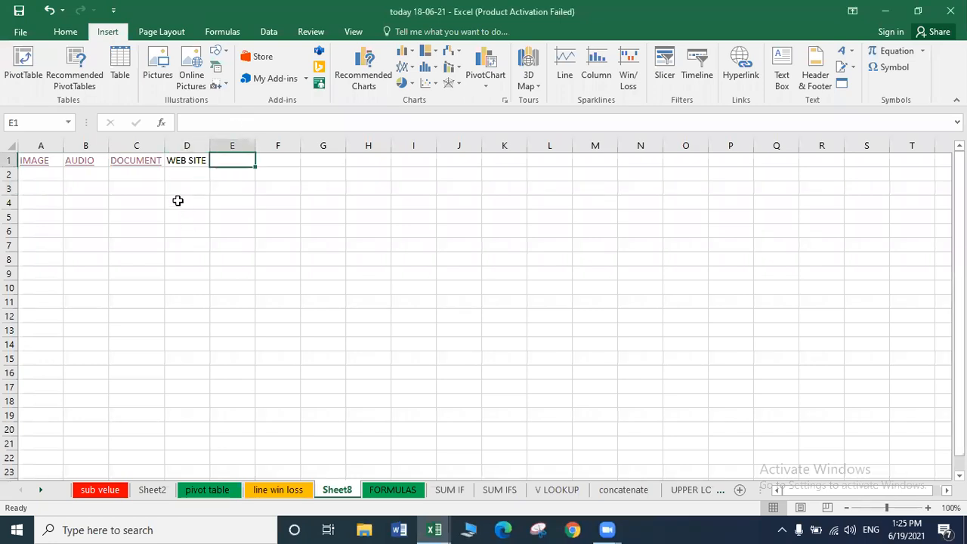
{"action": "left_click", "coordinate": [178, 175]}
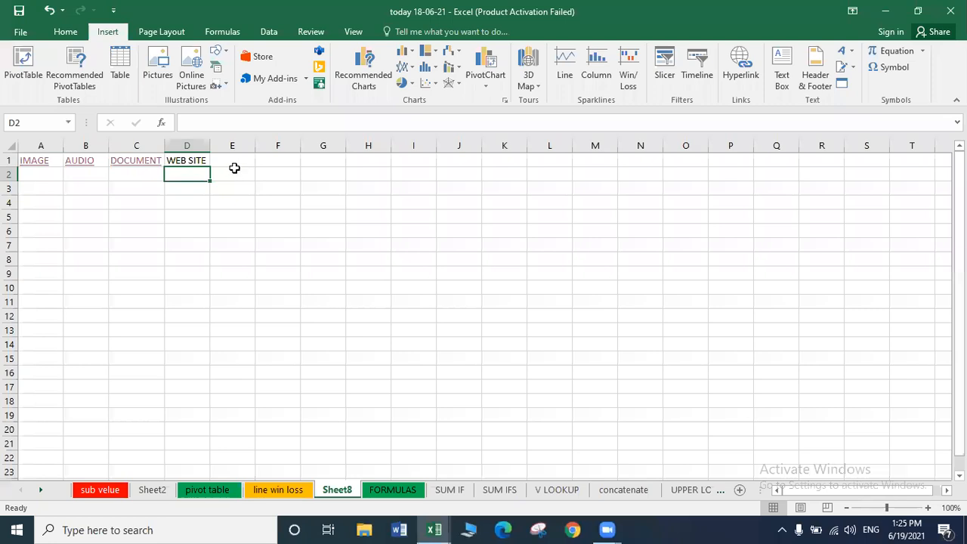
{"action": "left_click", "coordinate": [190, 159]}
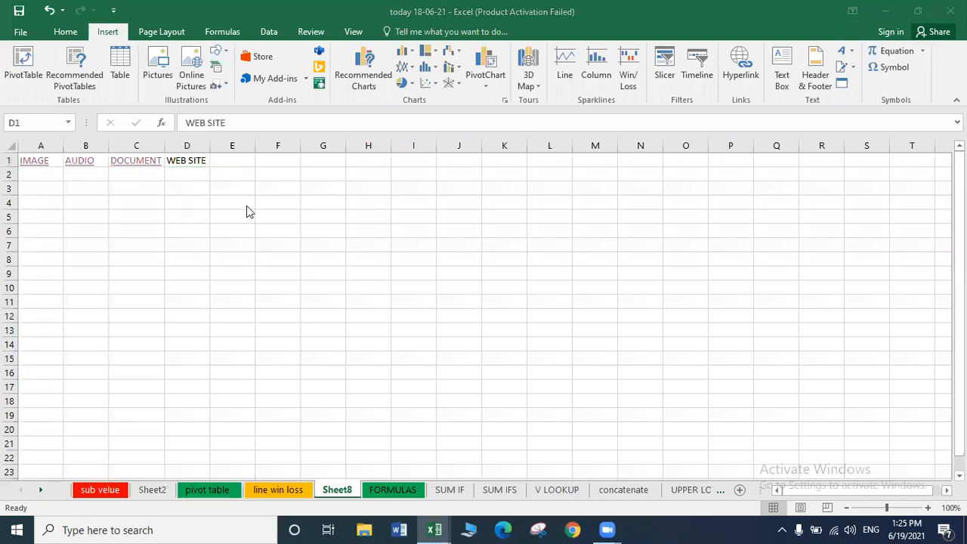
{"action": "left_click", "coordinate": [187, 161]}
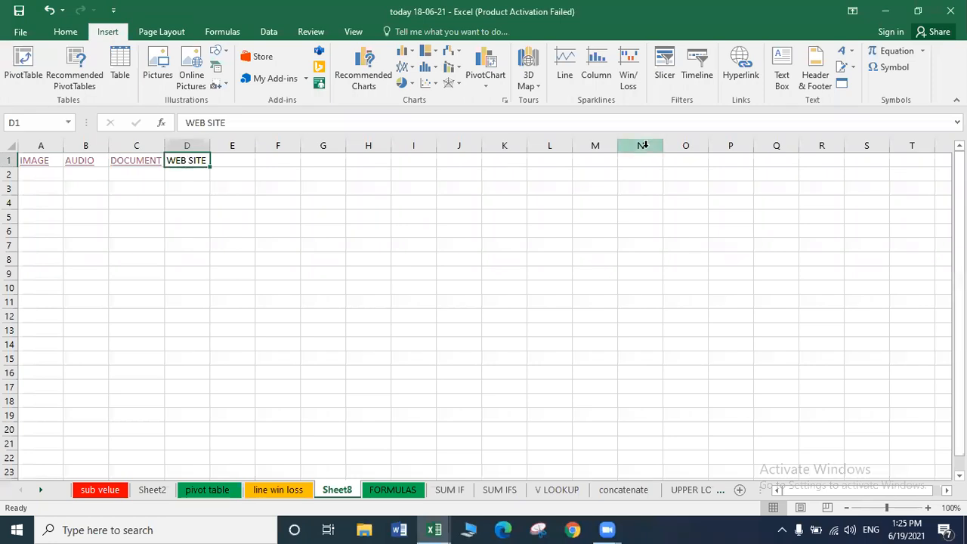
{"action": "key", "text": "ctrl+k"}
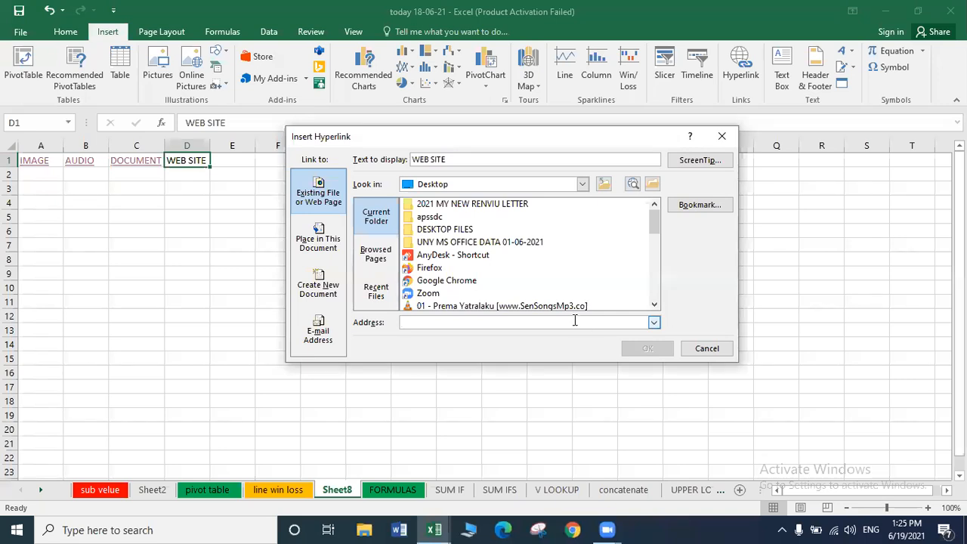
{"action": "type", "text": "WW"}
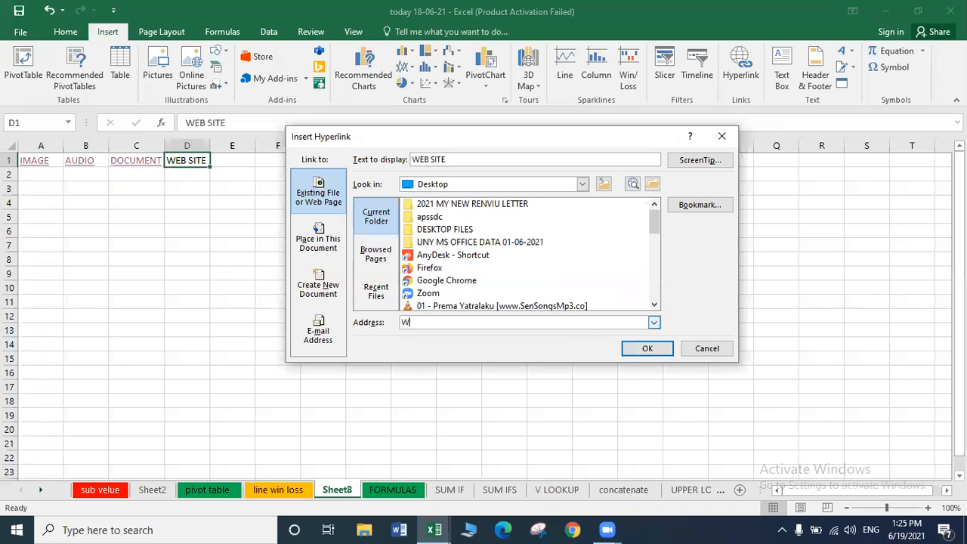
{"action": "key", "text": "BackSpace"}
{"action": "key", "text": "BackSpace"}
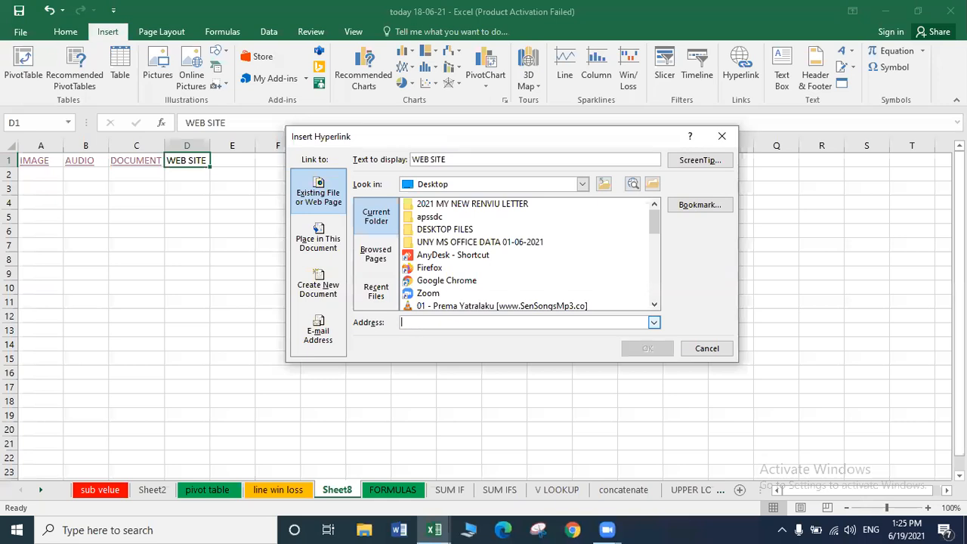
{"action": "key", "text": "Caps_Lock"}
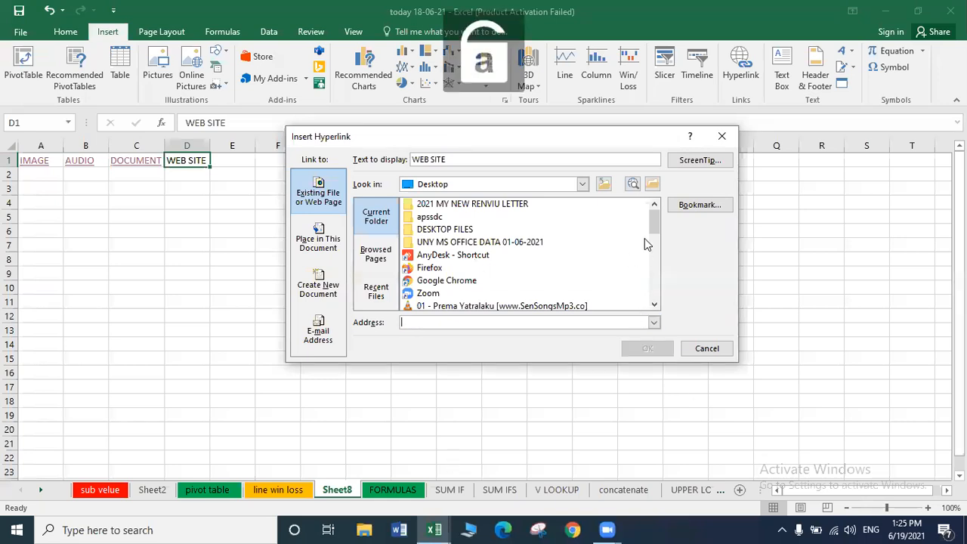
{"action": "left_click_drag", "start_coordinate": [650, 223], "coordinate": [676, 356]}
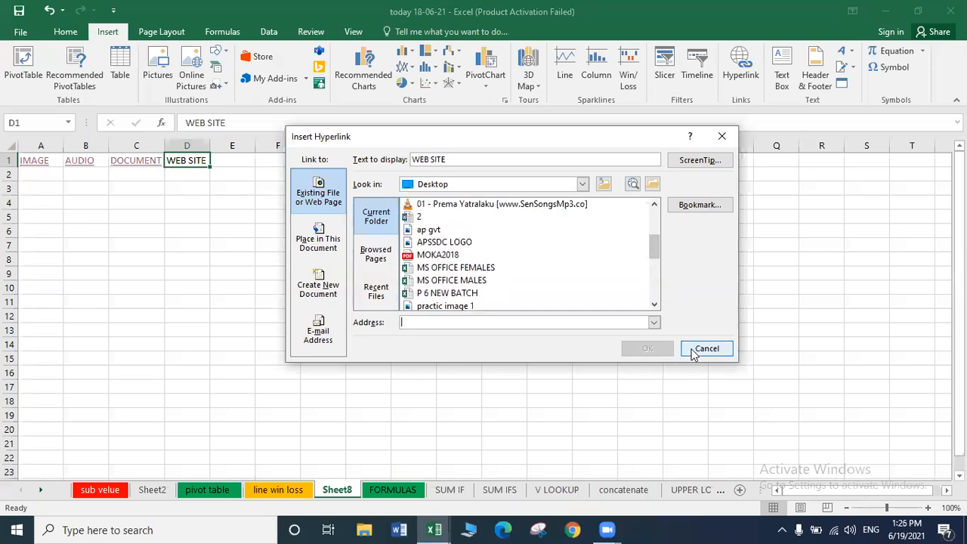
{"action": "left_click", "coordinate": [692, 349]}
{"action": "left_click", "coordinate": [198, 174]}
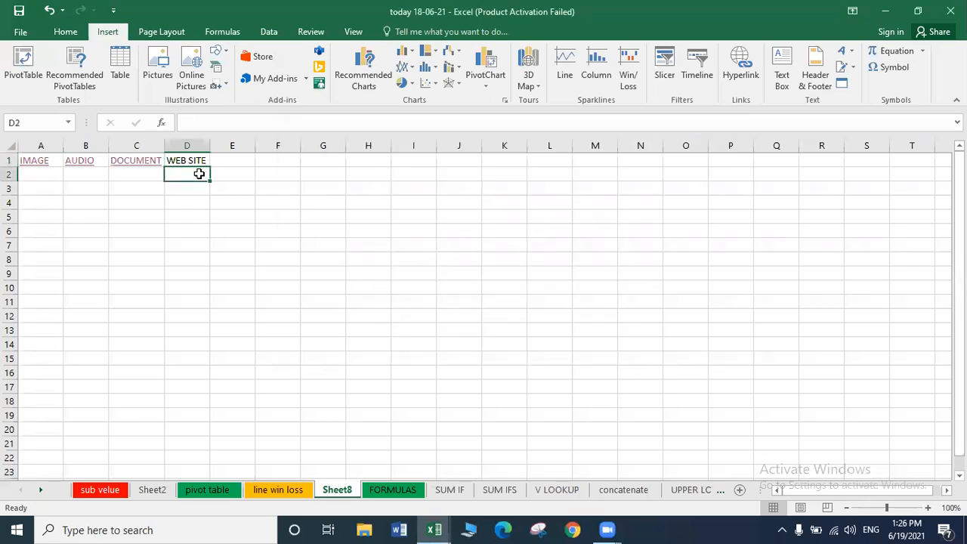
{"action": "type", "text": "www.apssdc.in"}
{"action": "key", "text": "ctrl+Return"}
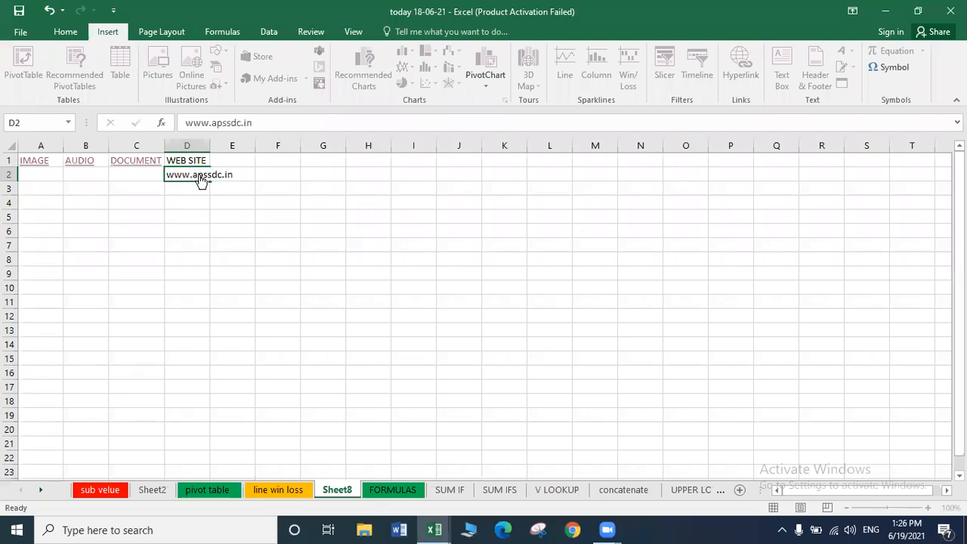
{"action": "key", "text": "Return"}
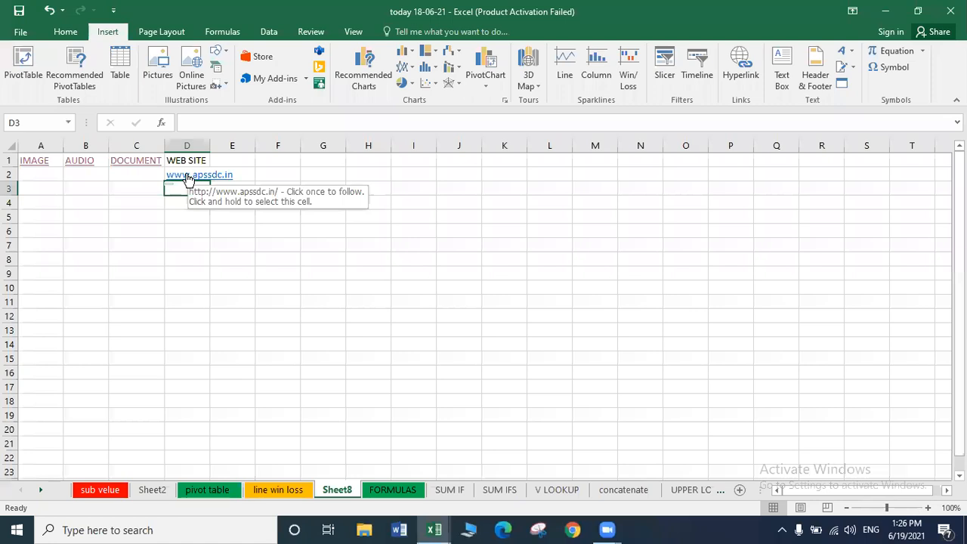
{"action": "type", "text": "www.fac"}
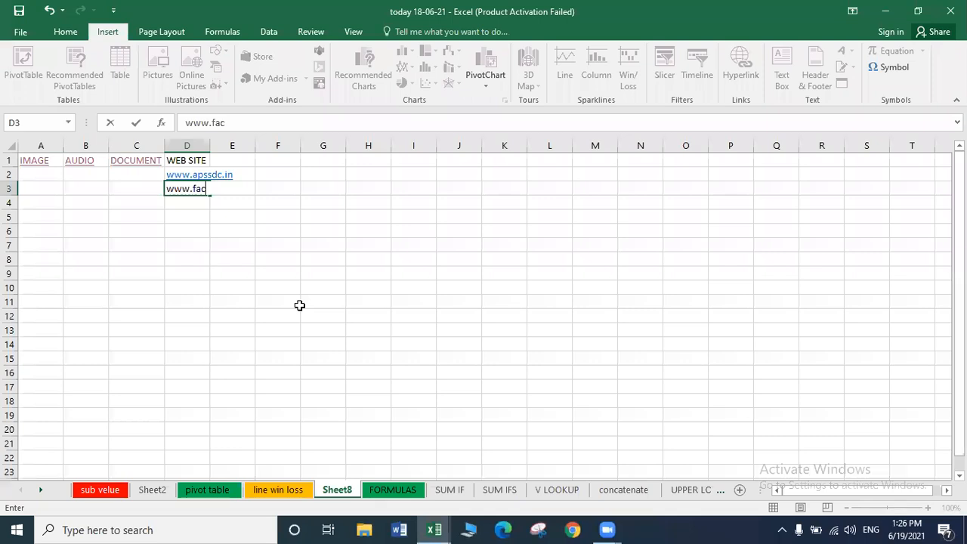
{"action": "type", "text": "ebook.in"}
{"action": "key", "text": "Return"}
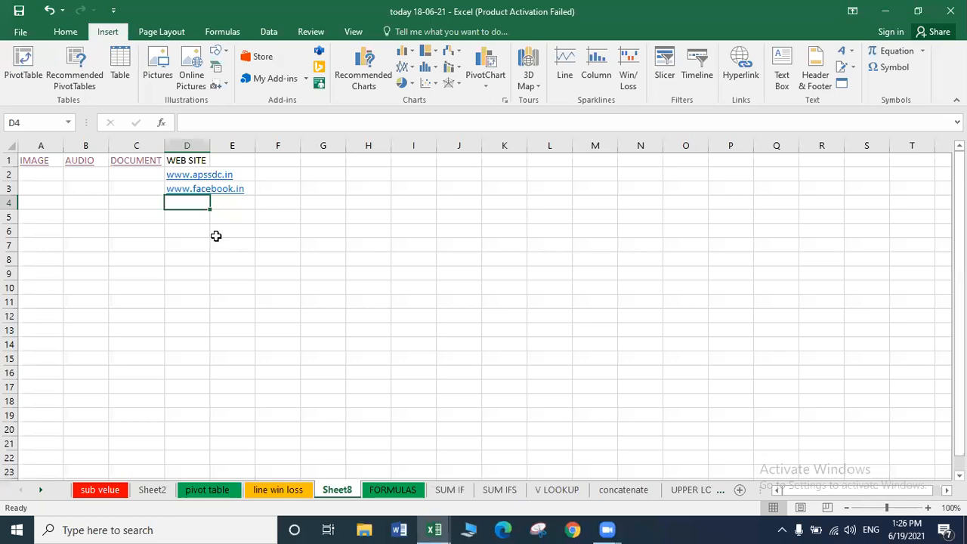
{"action": "left_click", "coordinate": [181, 174]}
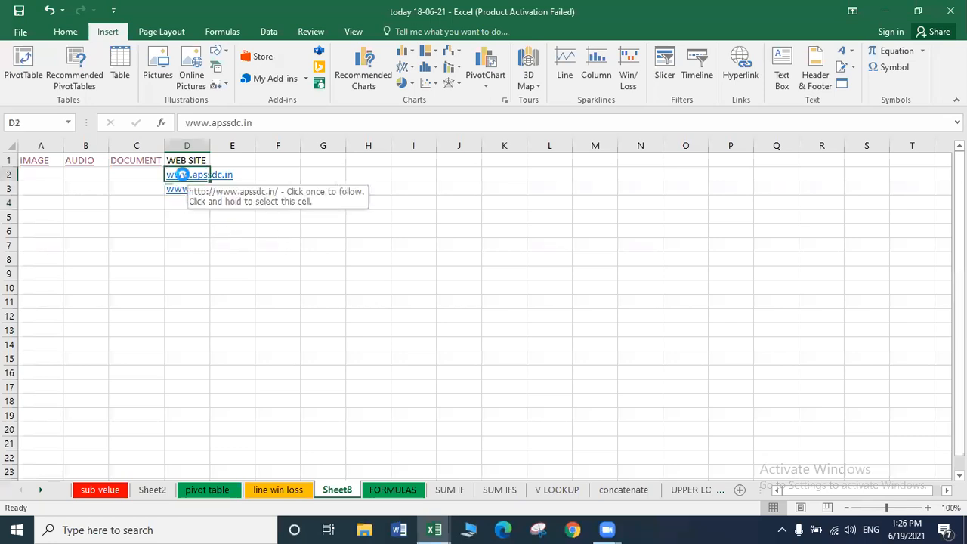
{"action": "left_click", "coordinate": [181, 175]}
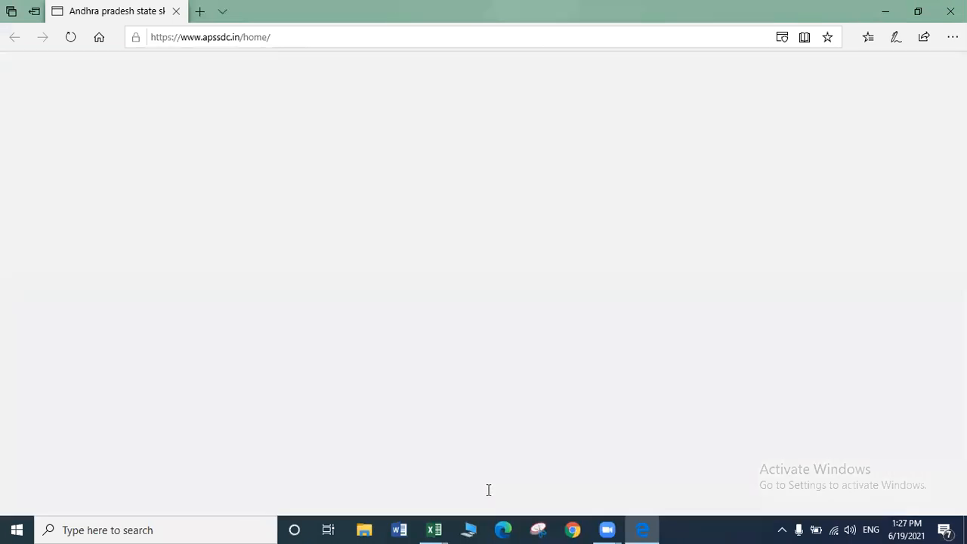
{"action": "mouse_move", "coordinate": [435, 530]}
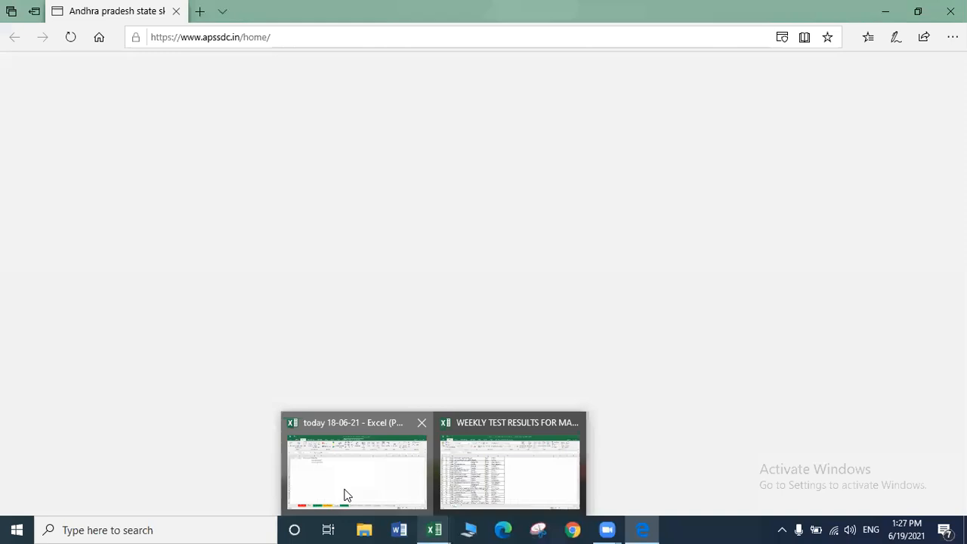
{"action": "left_click", "coordinate": [346, 491]}
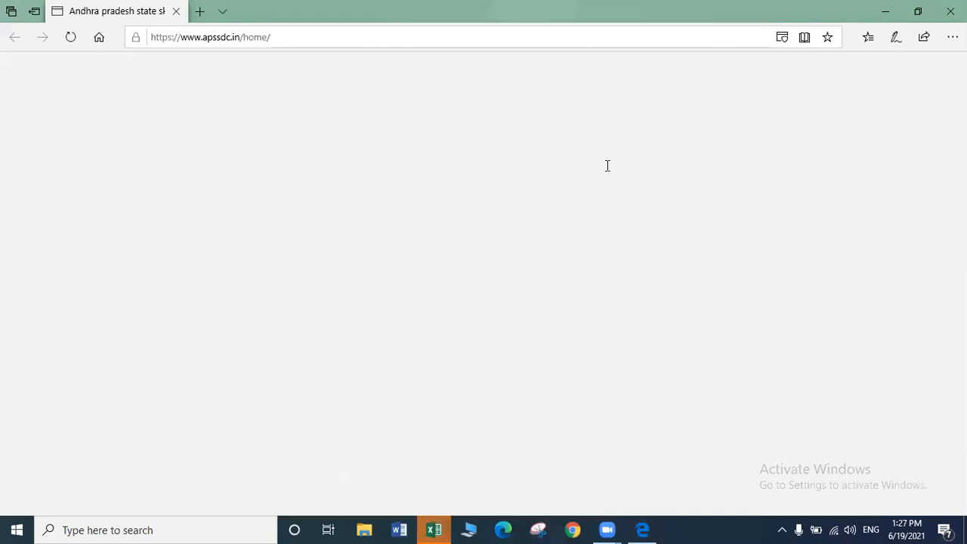
{"action": "left_click", "coordinate": [950, 12]}
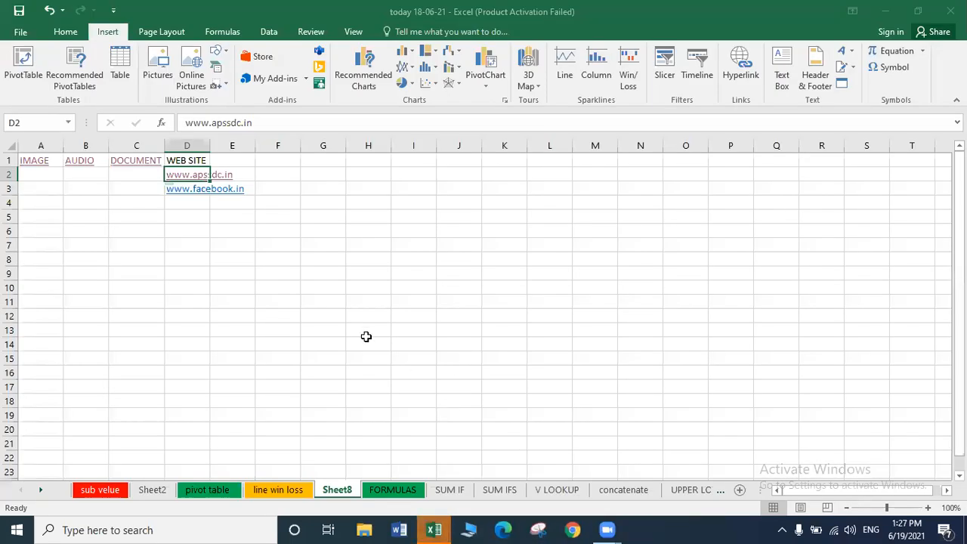
Overwrite the IMAGE heading in A1 with the scratch text 'lfkjalsdfjaklflkajdlskjf'.
{"action": "left_click", "coordinate": [367, 339]}
{"action": "key", "text": "Up"}
{"action": "key", "text": "Up"}
{"action": "key", "text": "Up"}
{"action": "key", "text": "Up"}
{"action": "key", "text": "Up"}
{"action": "key", "text": "Up"}
{"action": "key", "text": "Up"}
{"action": "key", "text": "Up"}
{"action": "key", "text": "Up"}
{"action": "key", "text": "Up"}
{"action": "key", "text": "Up"}
{"action": "key", "text": "Up"}
{"action": "key", "text": "Up"}
{"action": "left_click", "coordinate": [169, 230]}
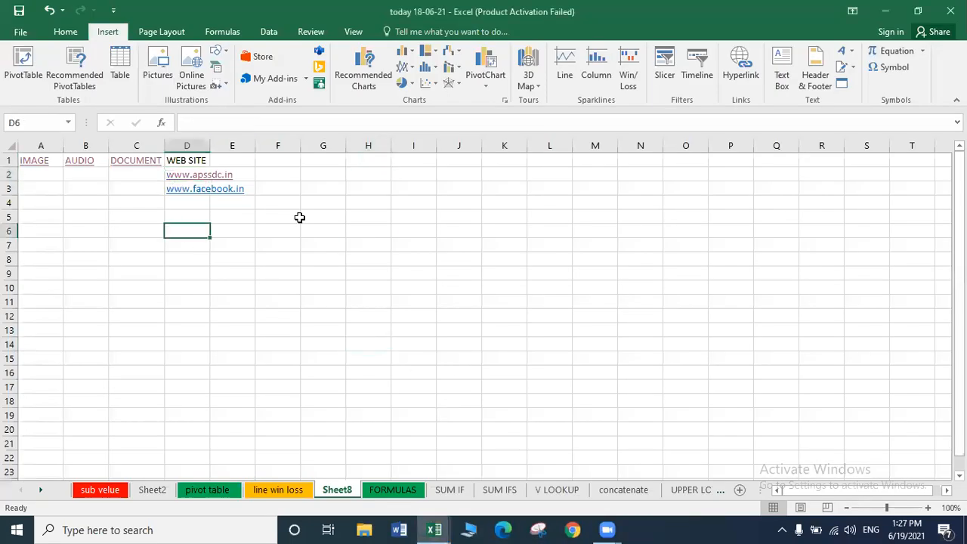
{"action": "left_click_drag", "start_coordinate": [117, 189], "coordinate": [39, 162]}
{"action": "left_click", "coordinate": [42, 172]}
{"action": "key", "text": "Up"}
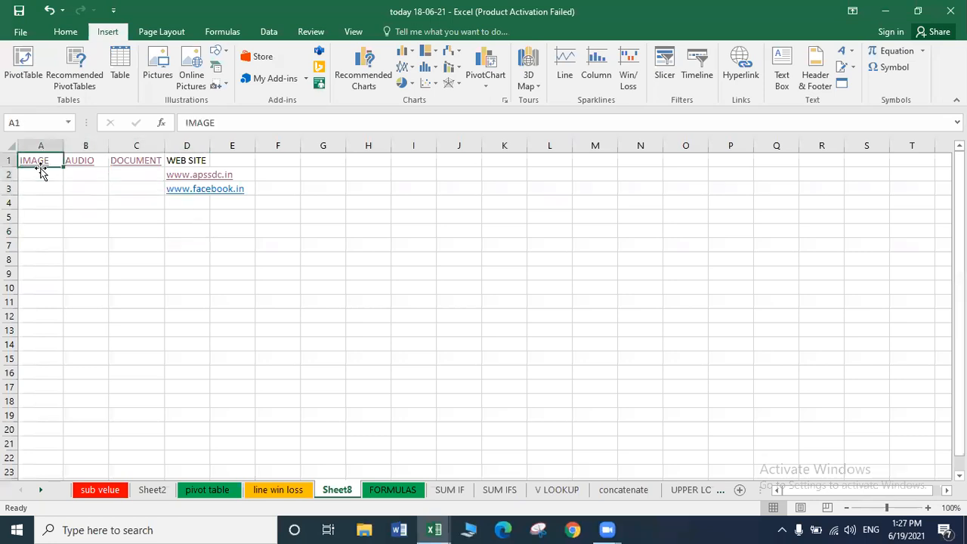
{"action": "type", "text": "lfkjalsdfjakl"}
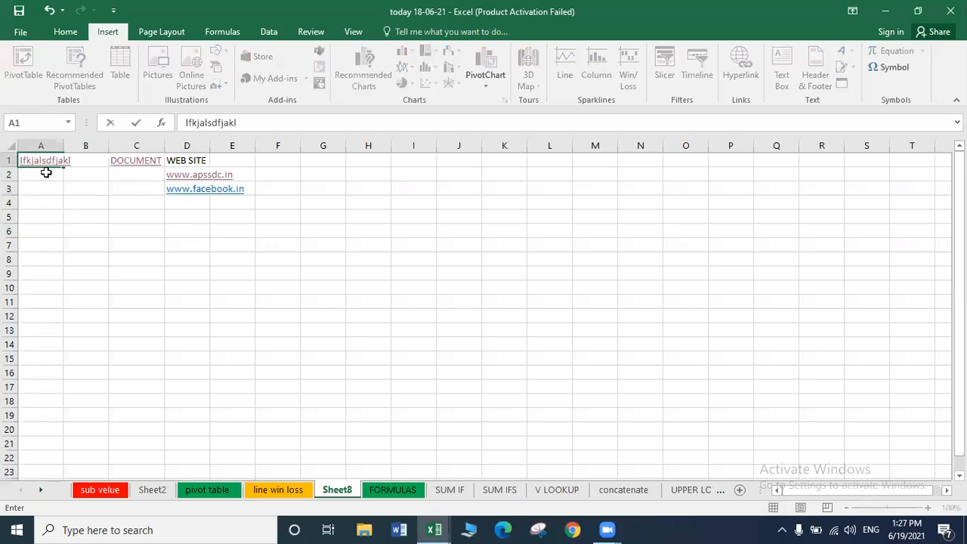
{"action": "type", "text": "flkajdlskjf"}
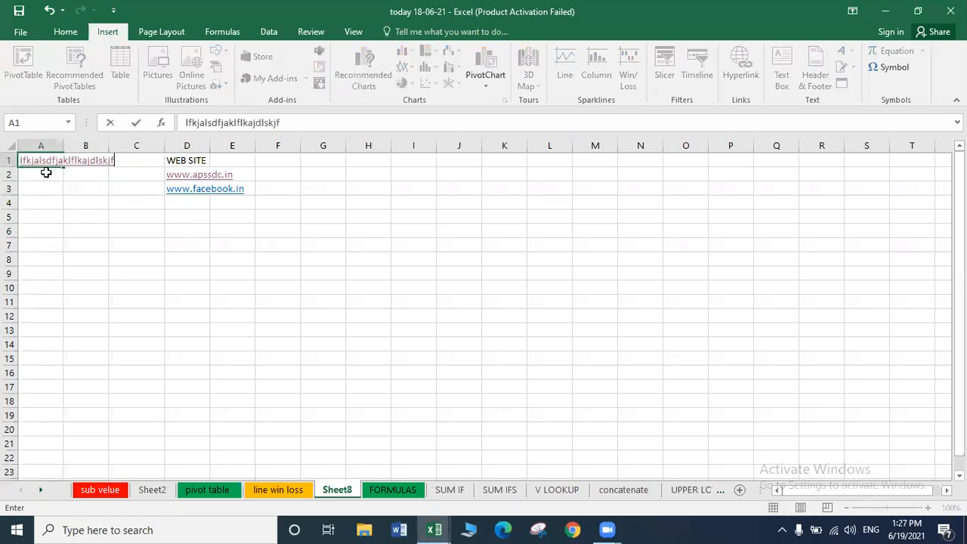
{"action": "key", "text": "Return"}
{"action": "key", "text": "Up"}
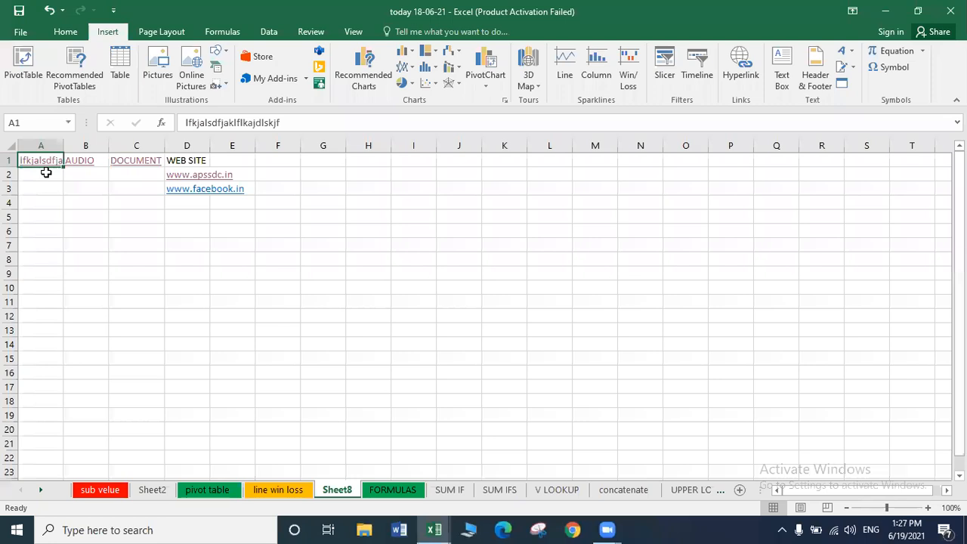
Overtype B1 with 'lkjfaljdf', C1 with 'apssdc', and D2's link with 'adafaldkfjlaj'.
{"action": "key", "text": "Right"}
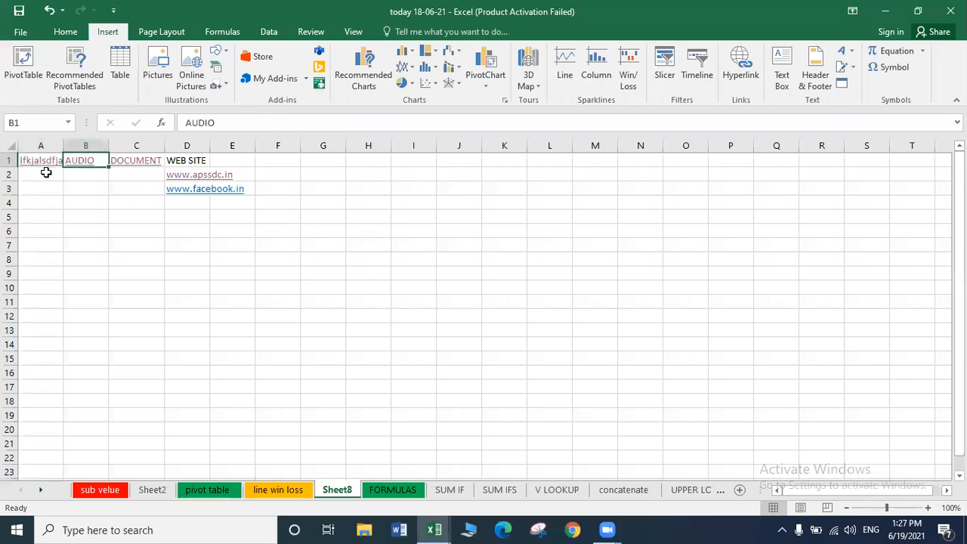
{"action": "type", "text": "lkjfaljdf"}
{"action": "key", "text": "Right"}
{"action": "type", "text": "apssdc"}
{"action": "key", "text": "Right"}
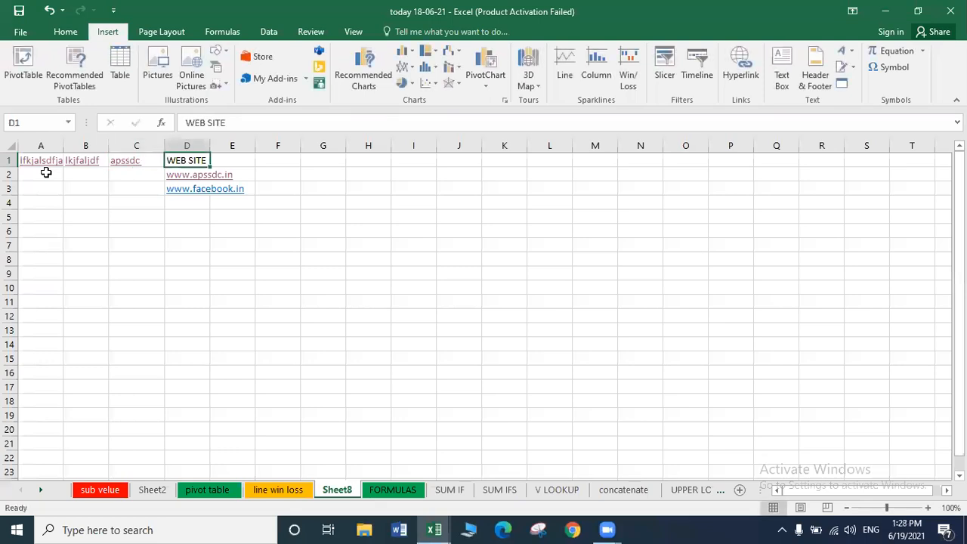
{"action": "key", "text": "Down"}
{"action": "type", "text": "adafaldkfjlaj"}
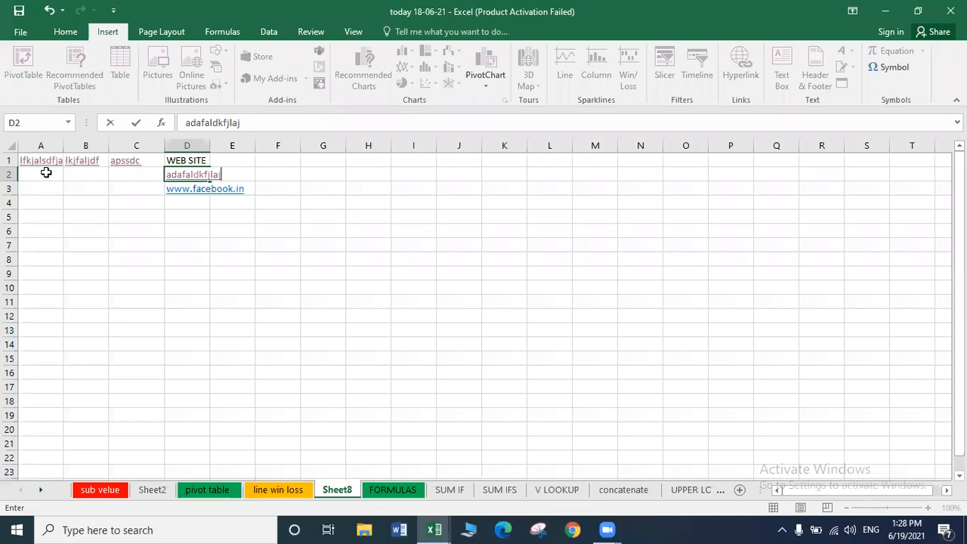
{"action": "left_click", "coordinate": [241, 258]}
Copy the empty block C7:K13 and paste it over A1, wiping Sheet8's headings and links.
{"action": "left_click_drag", "start_coordinate": [140, 242], "coordinate": [493, 323]}
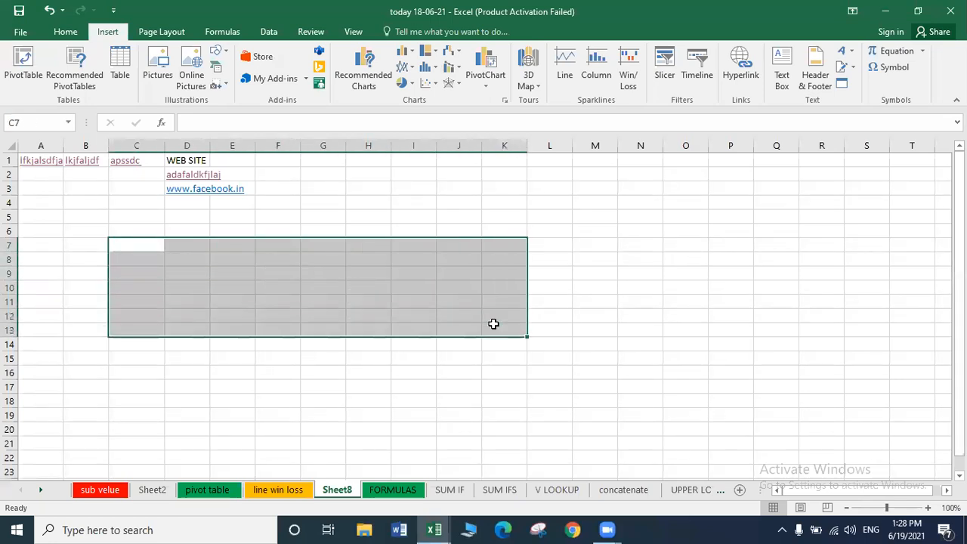
{"action": "key", "text": "ctrl+c"}
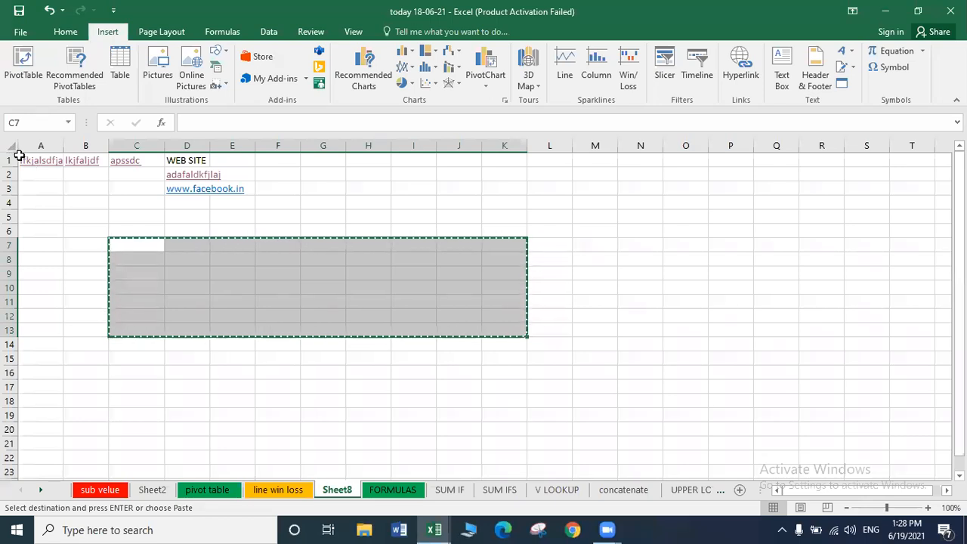
{"action": "left_click", "coordinate": [20, 157]}
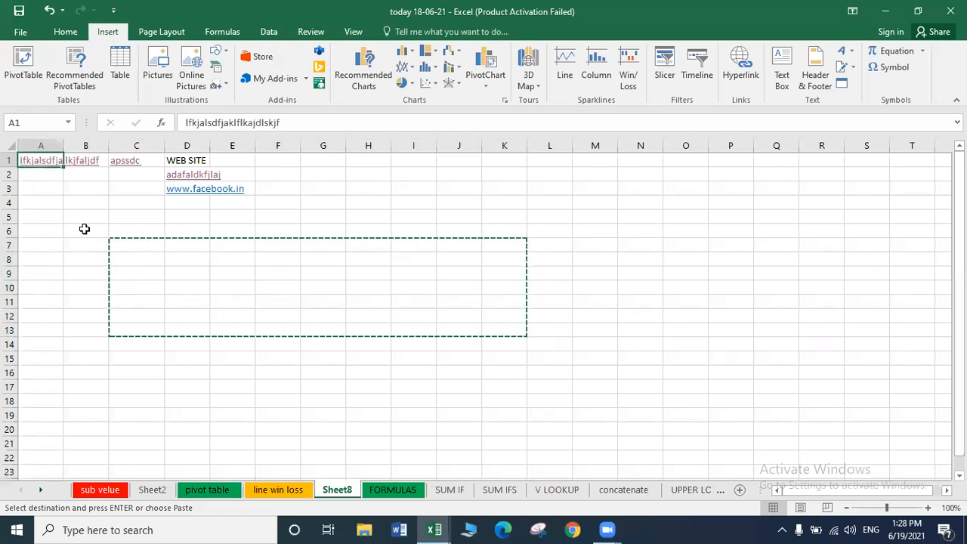
{"action": "key", "text": "Return"}
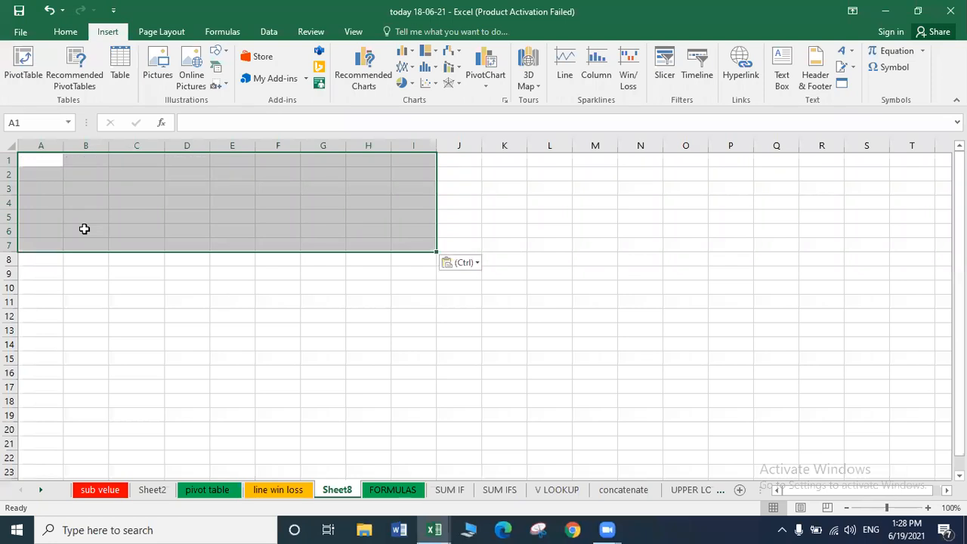
{"action": "left_click", "coordinate": [25, 160]}
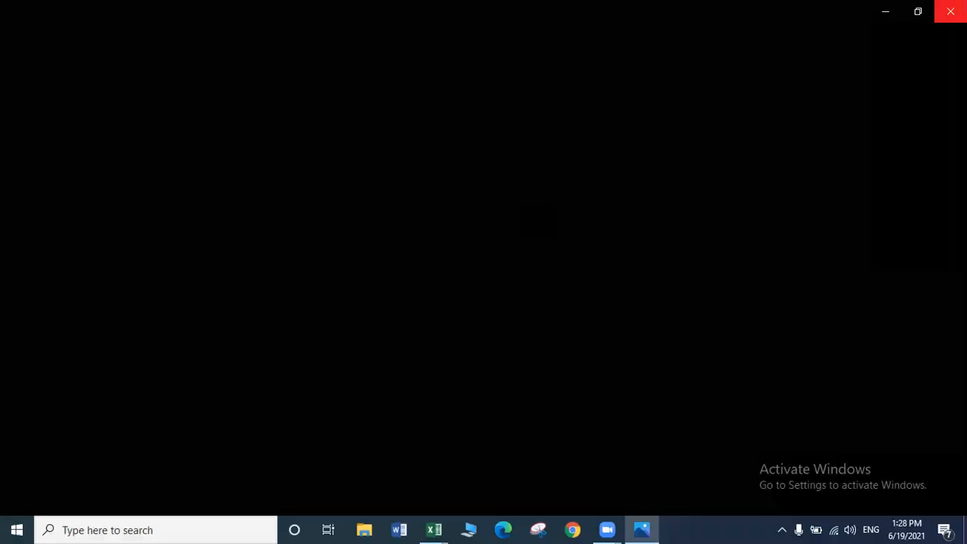
Close the photo viewer and select empty cells B4, B8, A8, C9 and D10 on Sheet8.
{"action": "left_click", "coordinate": [950, 11]}
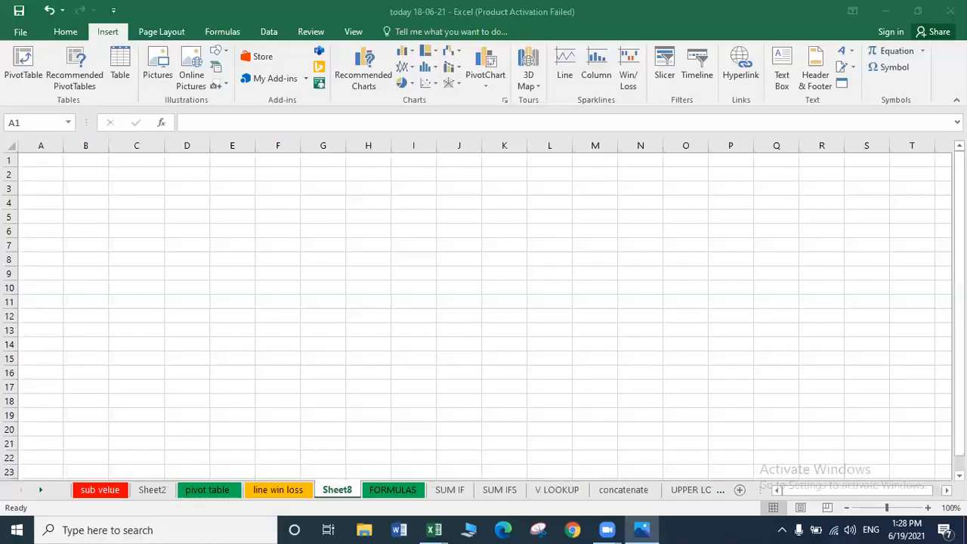
{"action": "left_click", "coordinate": [50, 162]}
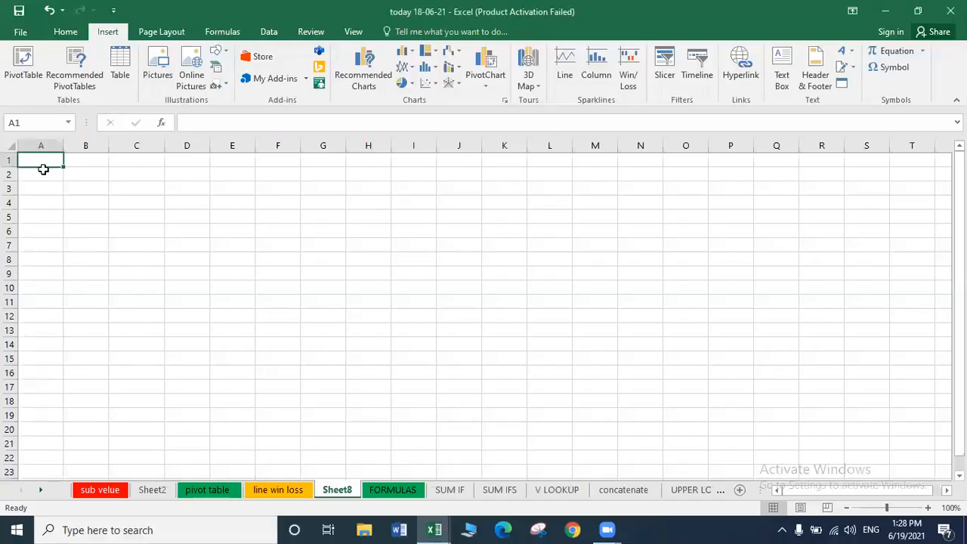
{"action": "left_click", "coordinate": [65, 205]}
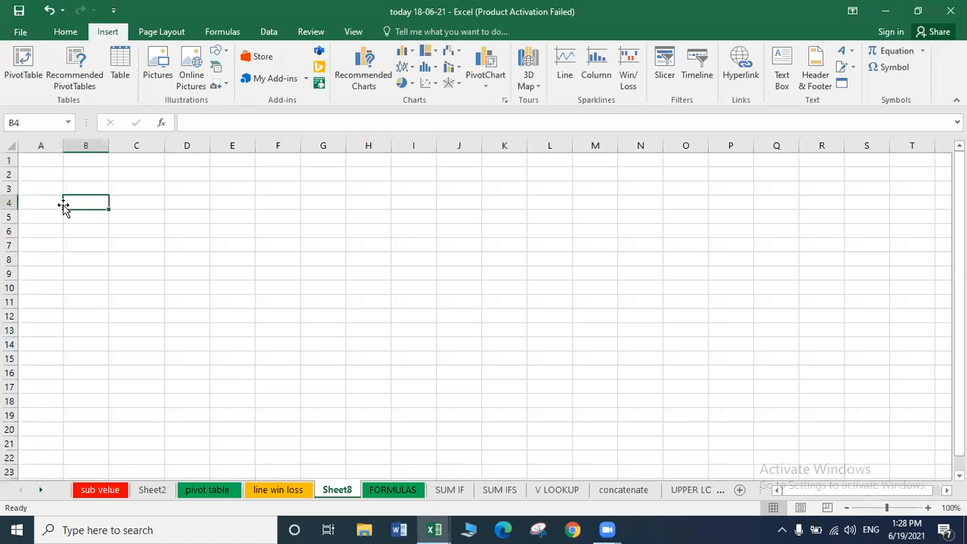
{"action": "left_click", "coordinate": [64, 262]}
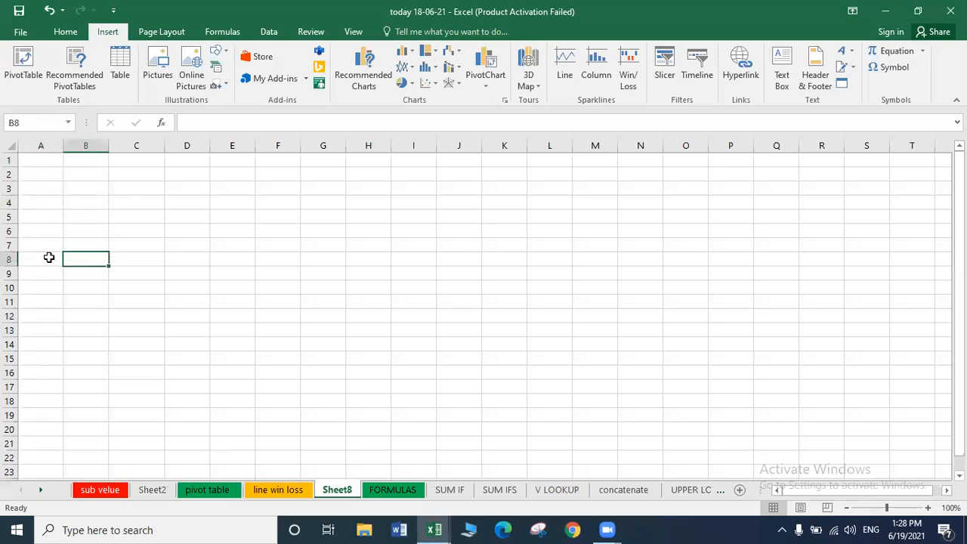
{"action": "left_click", "coordinate": [49, 257]}
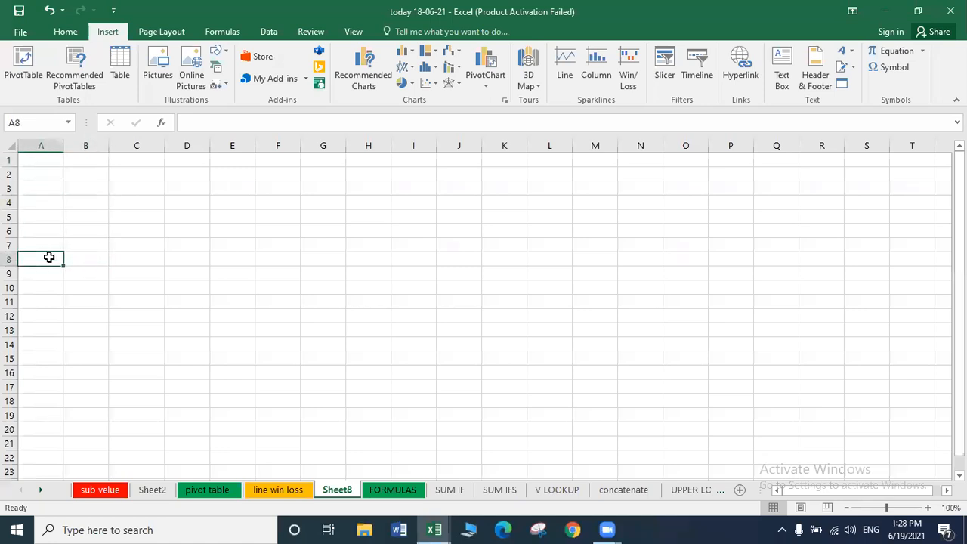
{"action": "left_click", "coordinate": [132, 279]}
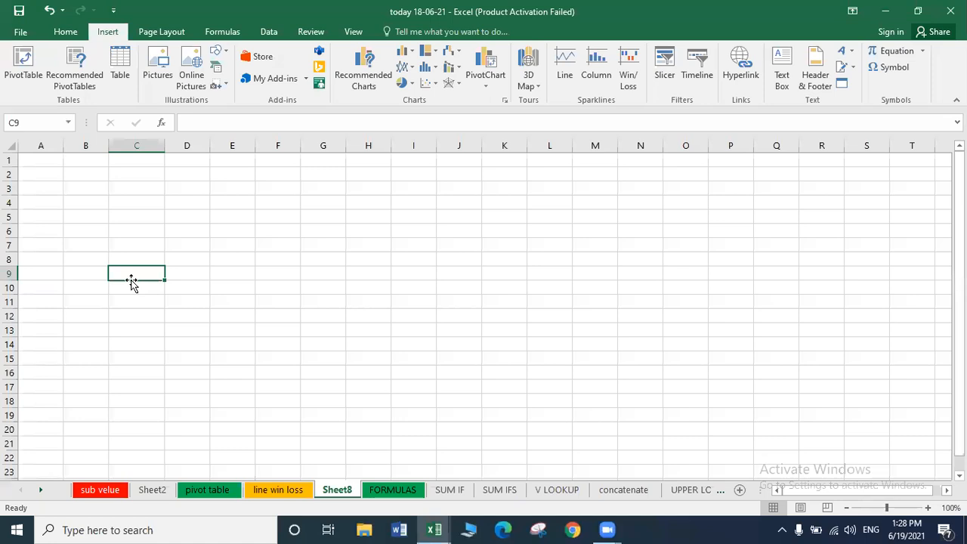
{"action": "left_click", "coordinate": [205, 283]}
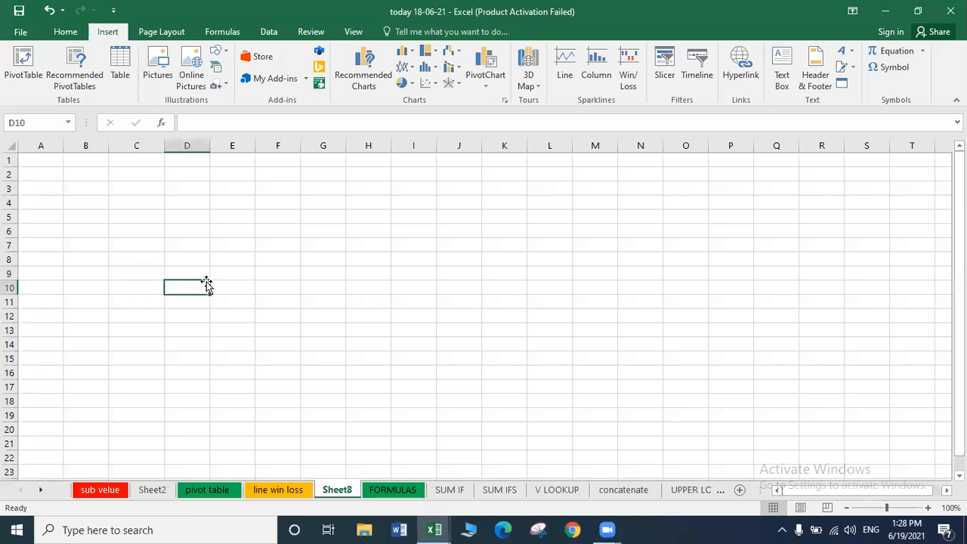
Drag empty cells around Sheet8: D10 to E6, E6 to C6, and A1 to C4.
{"action": "left_click_drag", "start_coordinate": [208, 285], "coordinate": [211, 234]}
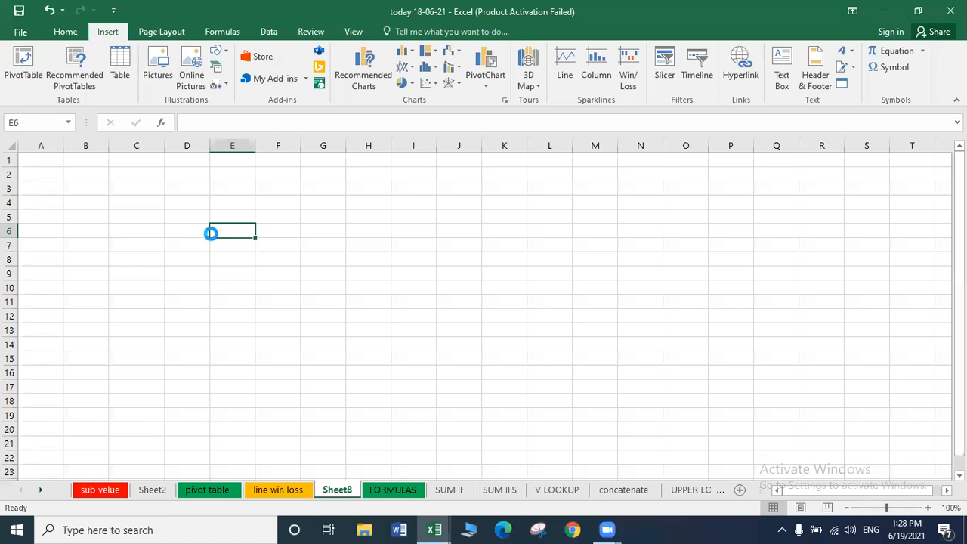
{"action": "left_click_drag", "start_coordinate": [211, 234], "coordinate": [164, 235]}
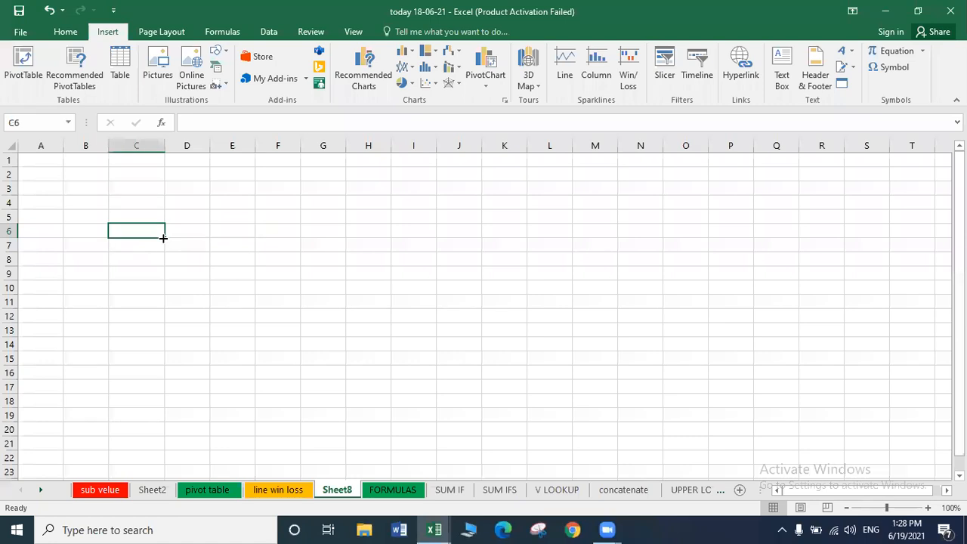
{"action": "left_click", "coordinate": [26, 166]}
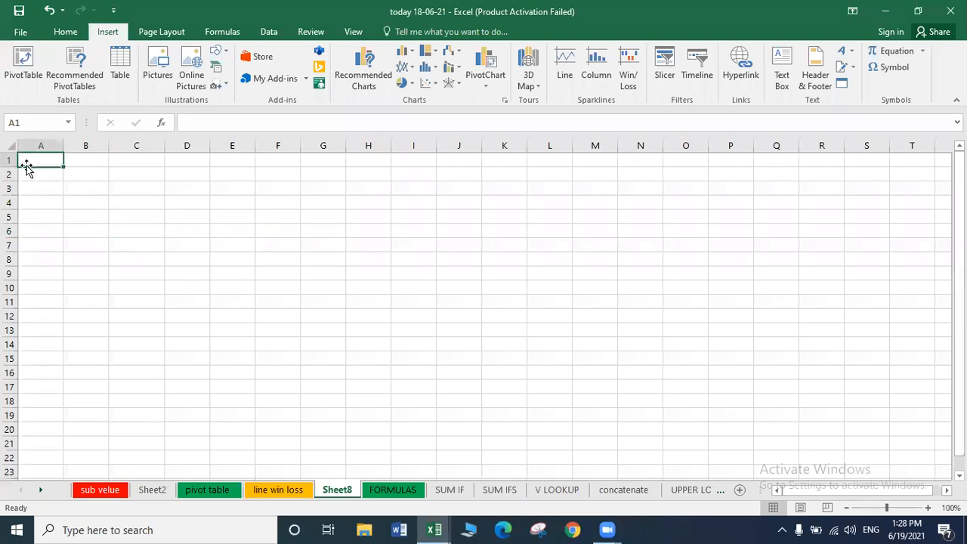
{"action": "left_click_drag", "start_coordinate": [26, 166], "coordinate": [114, 199]}
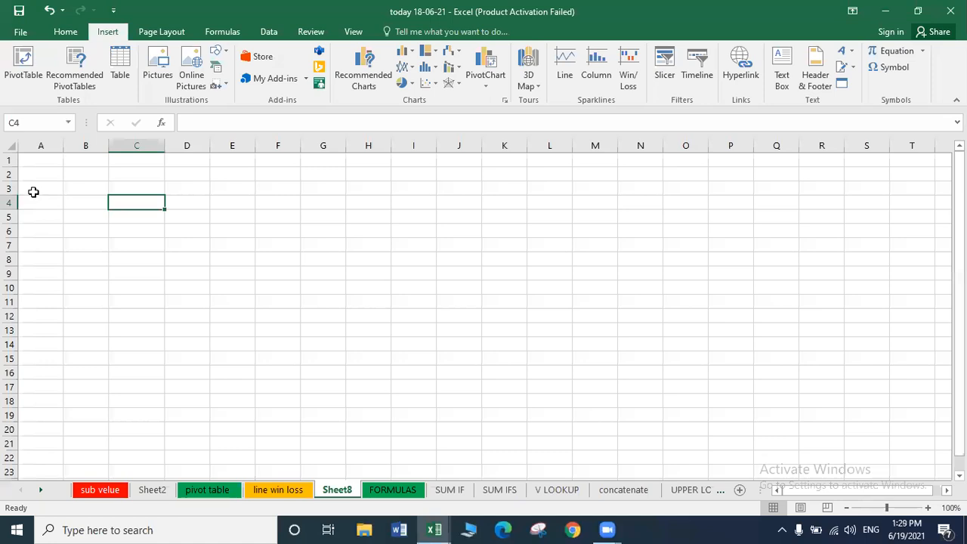
{"action": "left_click", "coordinate": [34, 192]}
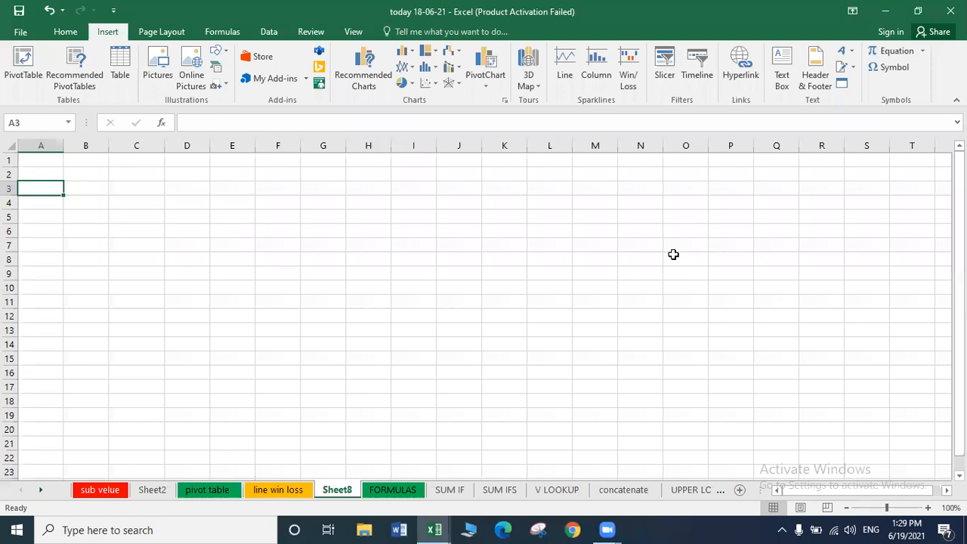
Start and cancel the Text Box insertion twice on Sheet8.
{"action": "left_click", "coordinate": [654, 300]}
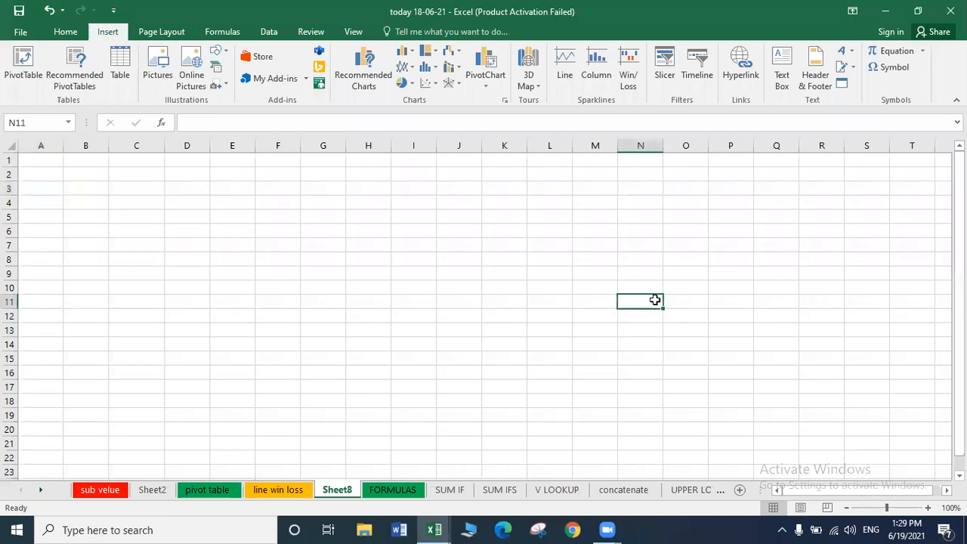
{"action": "left_click", "coordinate": [780, 75]}
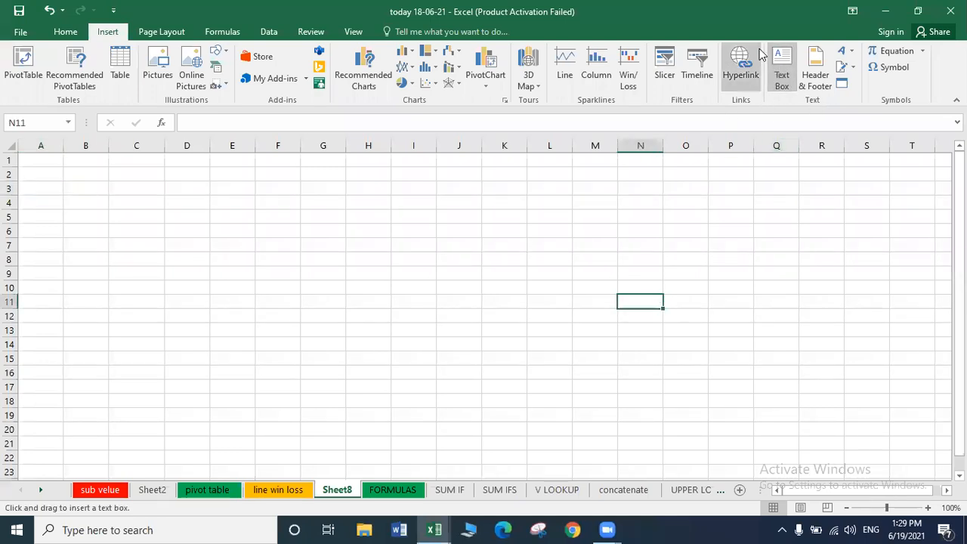
{"action": "left_click", "coordinate": [785, 64]}
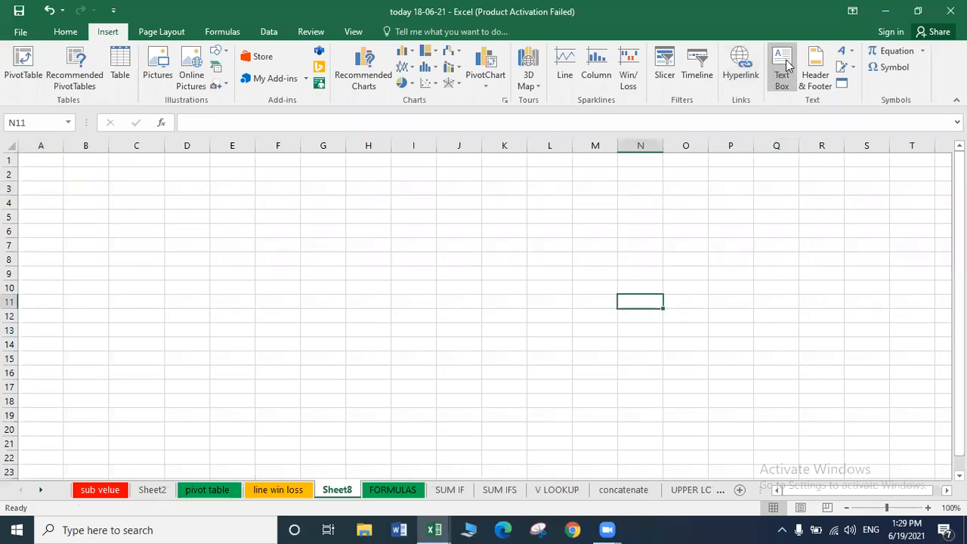
{"action": "left_click", "coordinate": [122, 218]}
{"action": "left_click", "coordinate": [337, 256]}
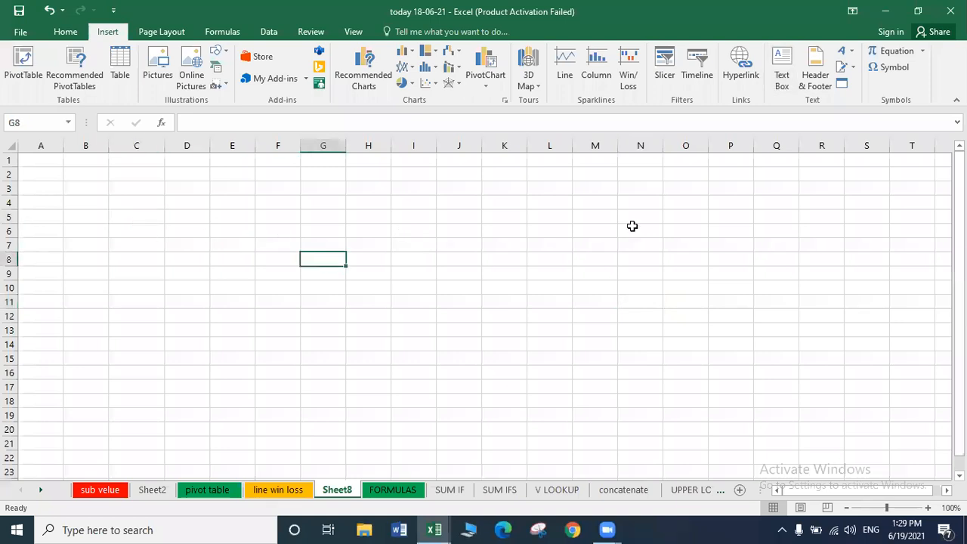
{"action": "left_click", "coordinate": [785, 73]}
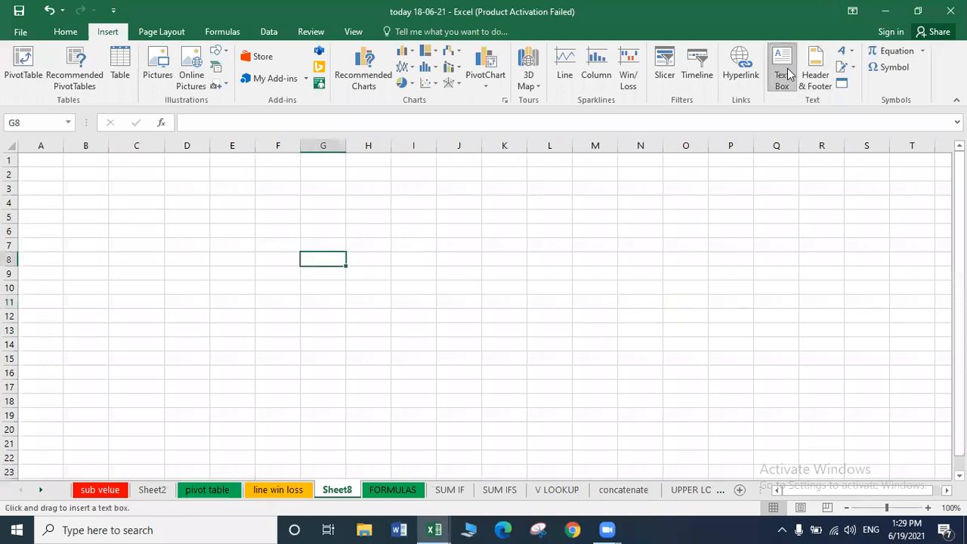
{"action": "left_click", "coordinate": [785, 73]}
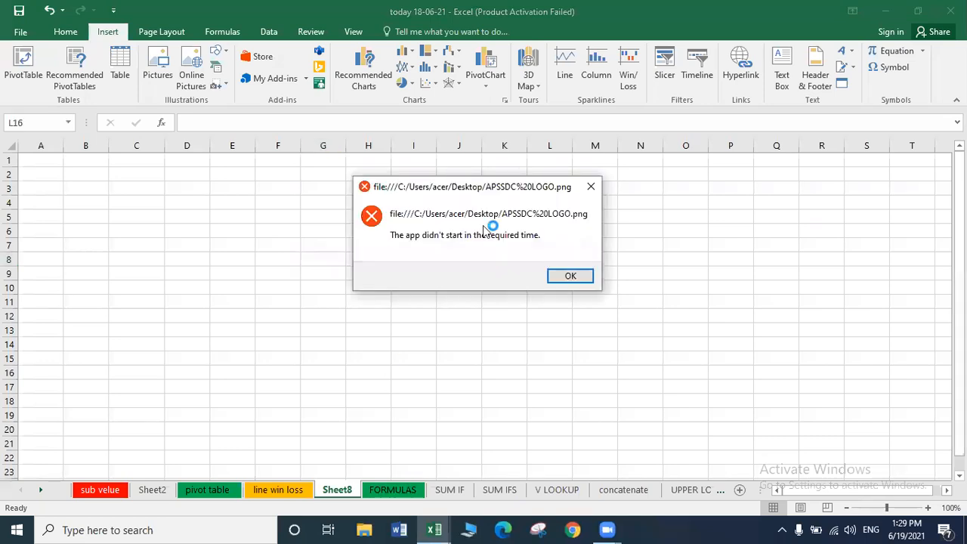
Dismiss the logo file and unexpected error messages, then arm text-box drawing.
{"action": "left_click", "coordinate": [568, 276]}
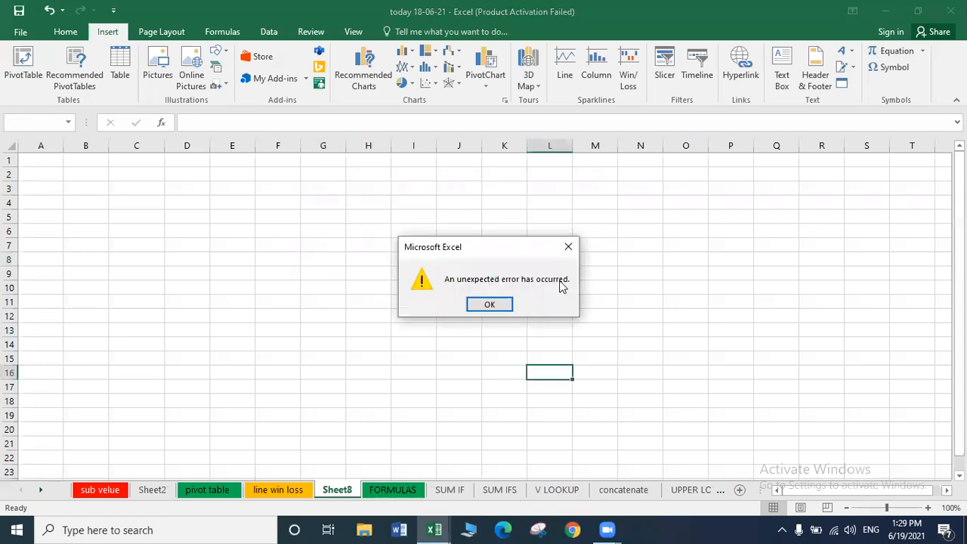
{"action": "left_click", "coordinate": [475, 305]}
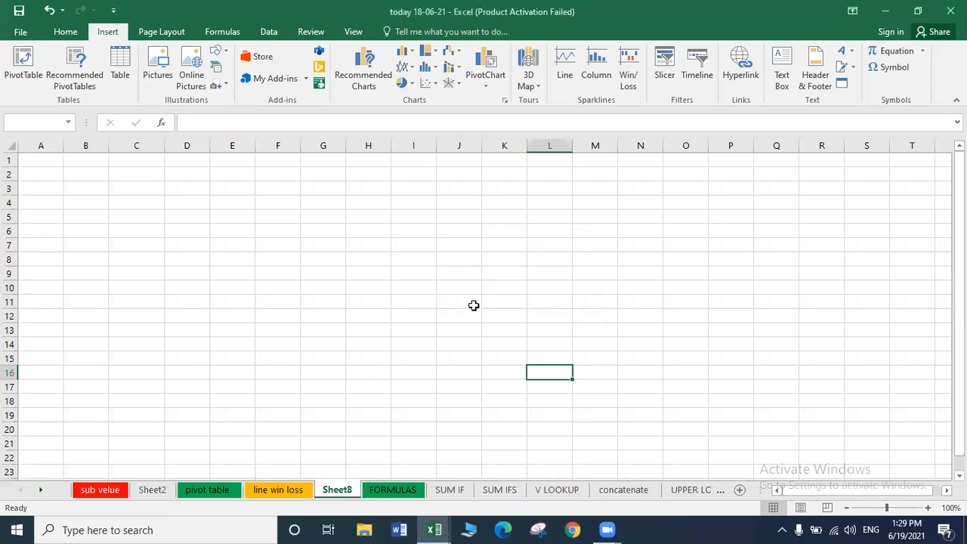
{"action": "left_click", "coordinate": [214, 231]}
{"action": "left_click", "coordinate": [235, 248]}
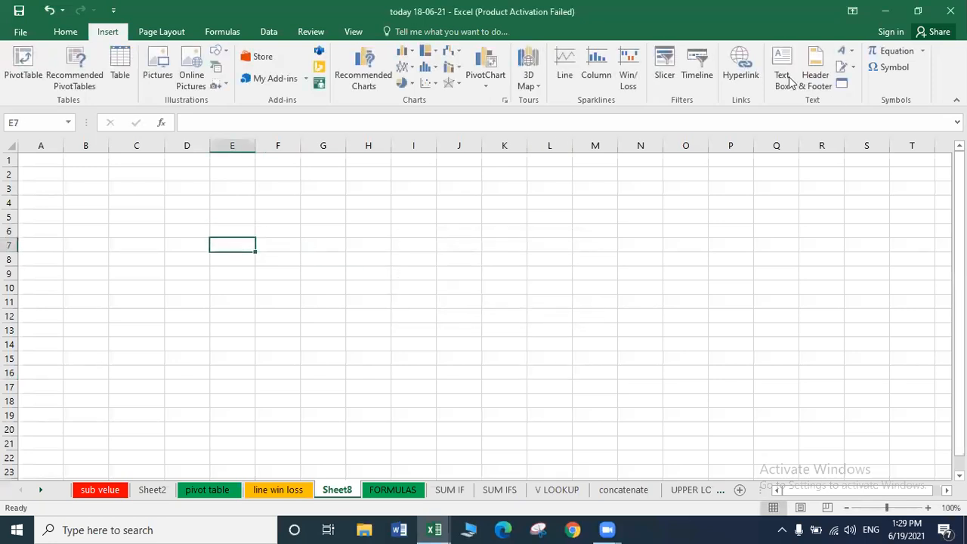
{"action": "left_click", "coordinate": [781, 74]}
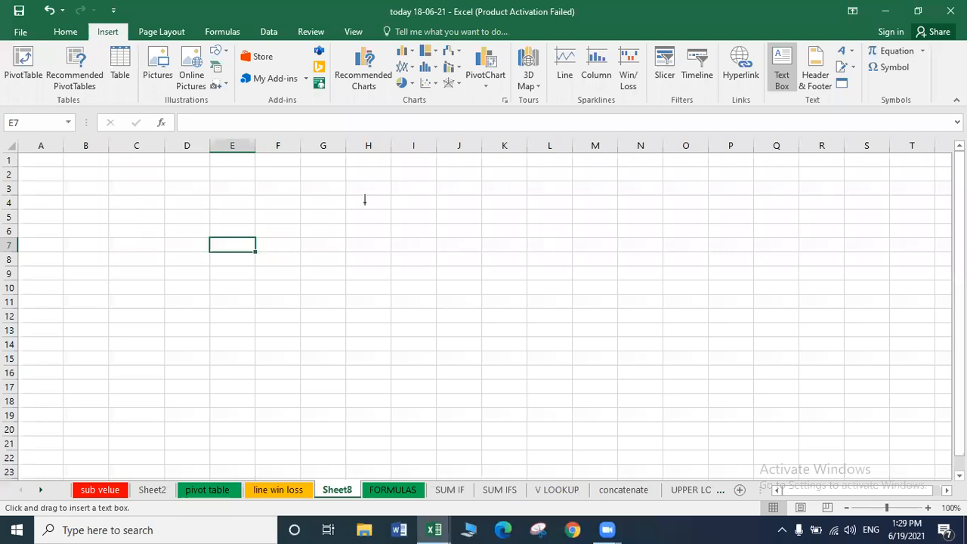
Draw a text box over H5:J8, fill it with scratch text, and move it top-left.
{"action": "mouse_move", "coordinate": [346, 210]}
{"action": "left_mouse_down"}
{"action": "mouse_move", "coordinate": [421, 250]}
{"action": "mouse_move", "coordinate": [559, 291]}
{"action": "mouse_move", "coordinate": [572, 316]}
{"action": "left_mouse_up"}
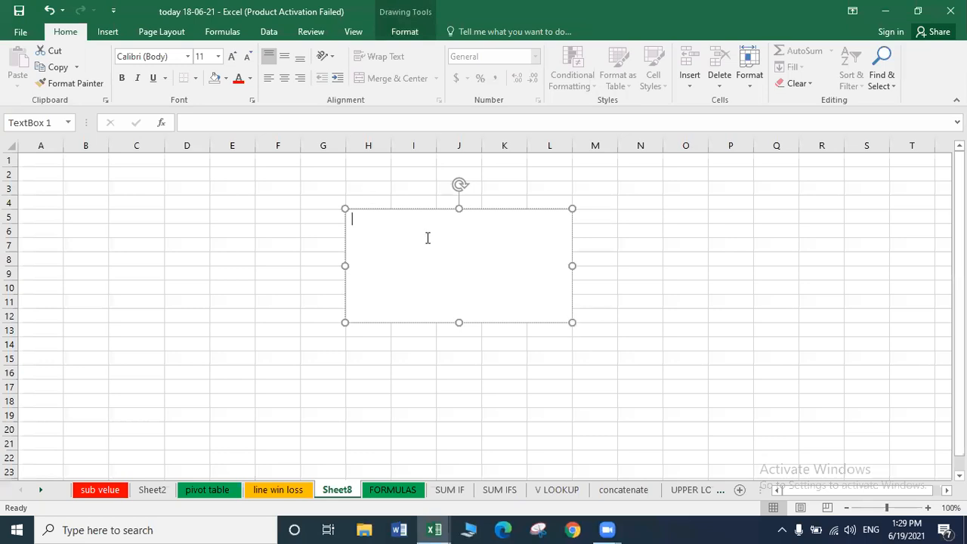
{"action": "type", "text": "fdkajslkfjalkjd dflakjdflkajl djflkajds fafjaldskjfl"}
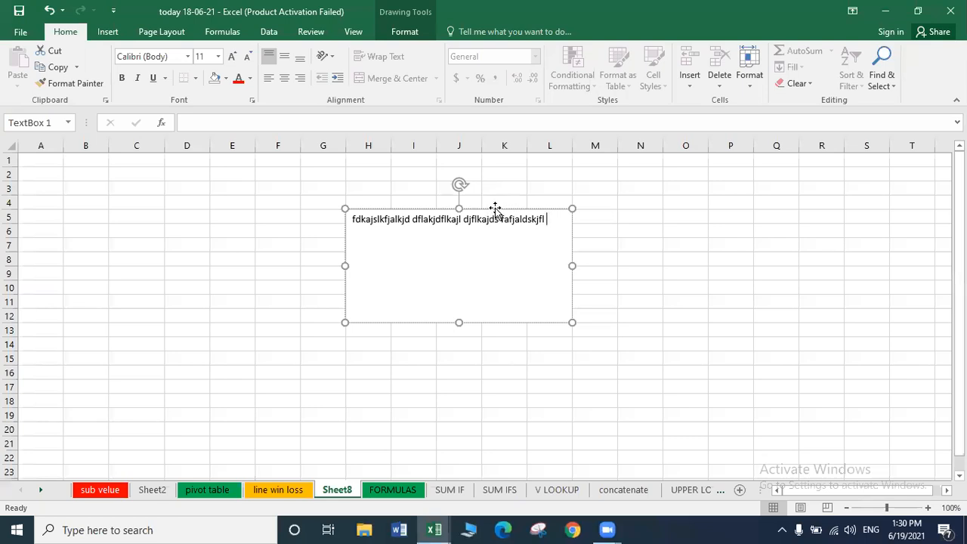
{"action": "left_click_drag", "start_coordinate": [495, 207], "coordinate": [179, 165]}
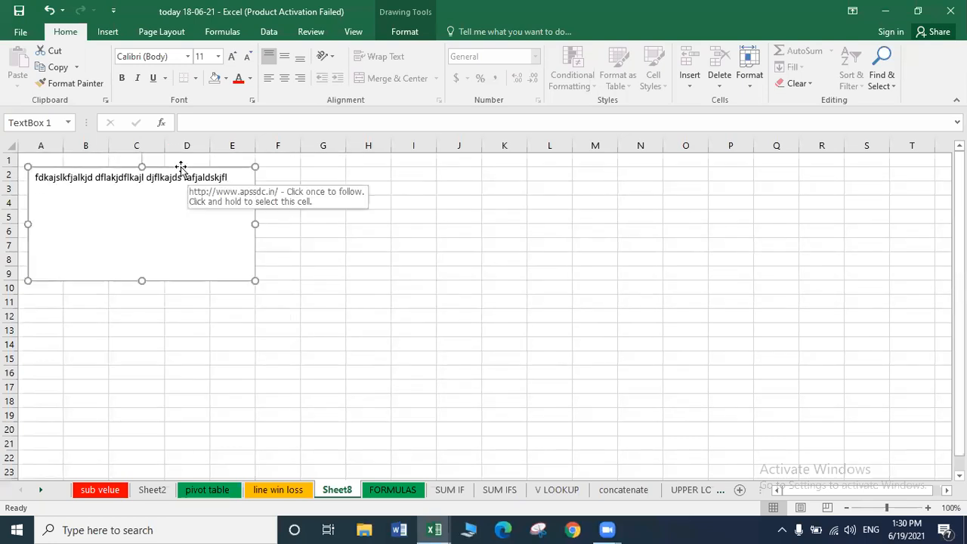
Replace the text box's content with new scratch text, then delete the text box.
{"action": "left_click", "coordinate": [238, 182]}
{"action": "key", "text": "BackSpace"}
{"action": "key", "text": "BackSpace"}
{"action": "key", "text": "BackSpace"}
{"action": "key", "text": "BackSpace"}
{"action": "key", "text": "BackSpace"}
{"action": "key", "text": "BackSpace"}
{"action": "key", "text": "BackSpace"}
{"action": "key", "text": "BackSpace"}
{"action": "key", "text": "BackSpace"}
{"action": "key", "text": "BackSpace"}
{"action": "key", "text": "BackSpace"}
{"action": "key", "text": "BackSpace"}
{"action": "key", "text": "BackSpace"}
{"action": "key", "text": "BackSpace"}
{"action": "key", "text": "BackSpace"}
{"action": "key", "text": "BackSpace"}
{"action": "key", "text": "BackSpace"}
{"action": "key", "text": "BackSpace"}
{"action": "key", "text": "BackSpace"}
{"action": "key", "text": "BackSpace"}
{"action": "key", "text": "BackSpace"}
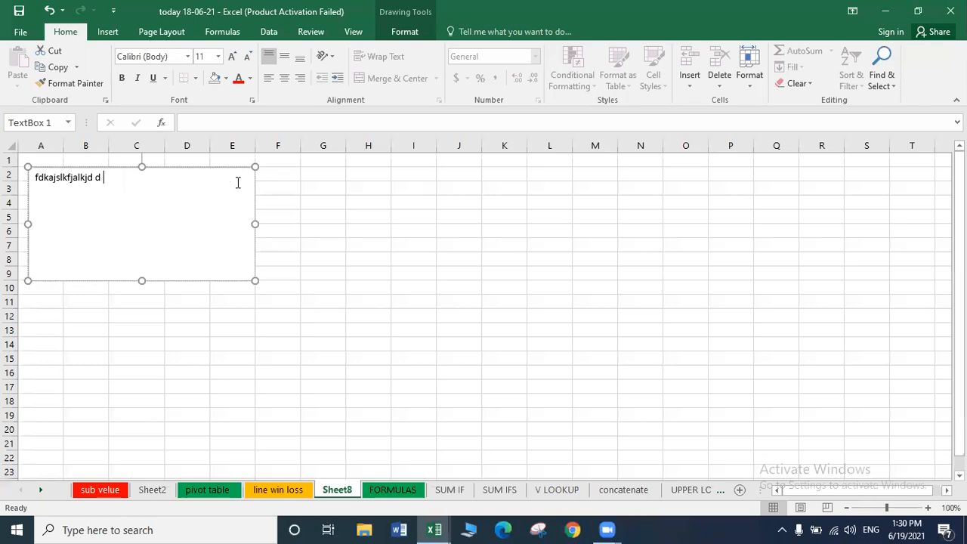
{"action": "type", "text": "fdajlsdfjj"}
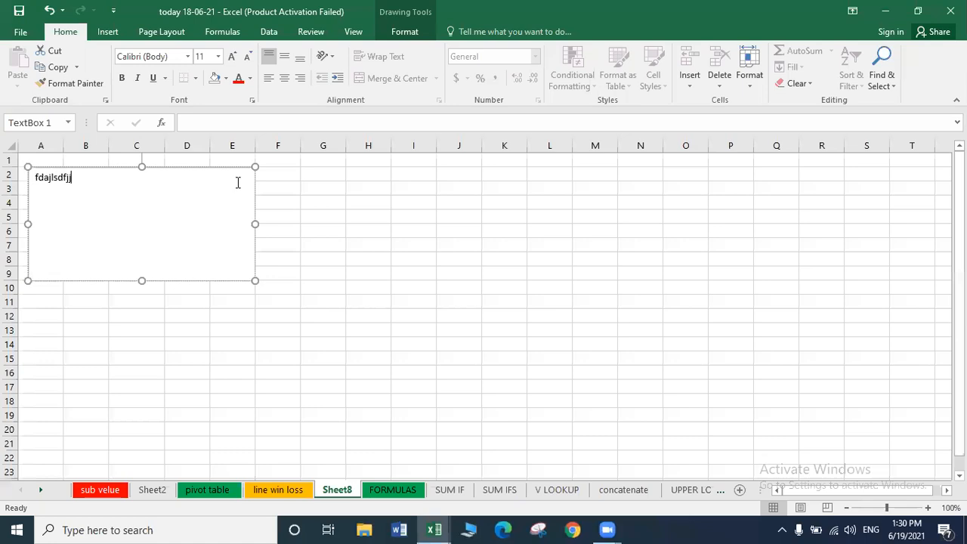
{"action": "type", "text": "lj jdflajla ljaflkdjaf l"}
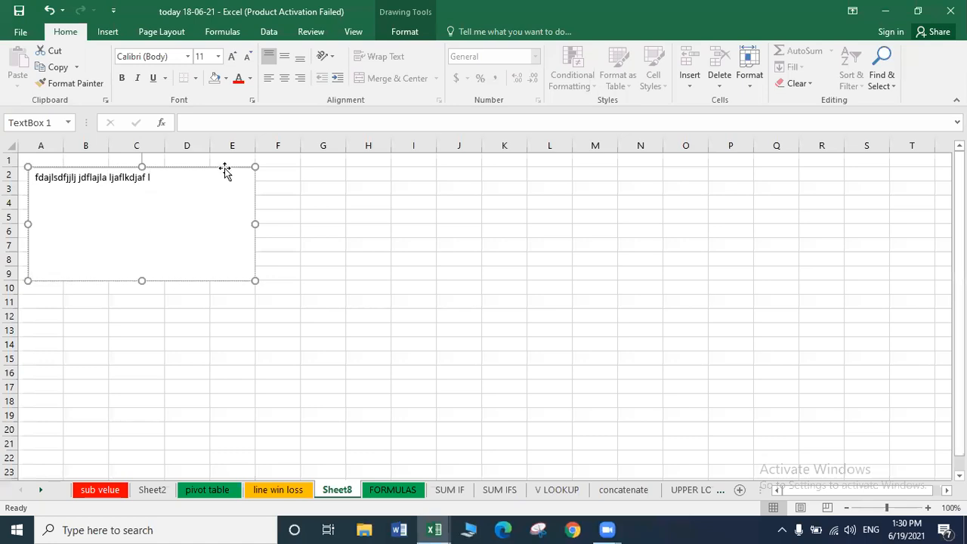
{"action": "key", "text": "Escape"}
{"action": "key", "text": "Delete"}
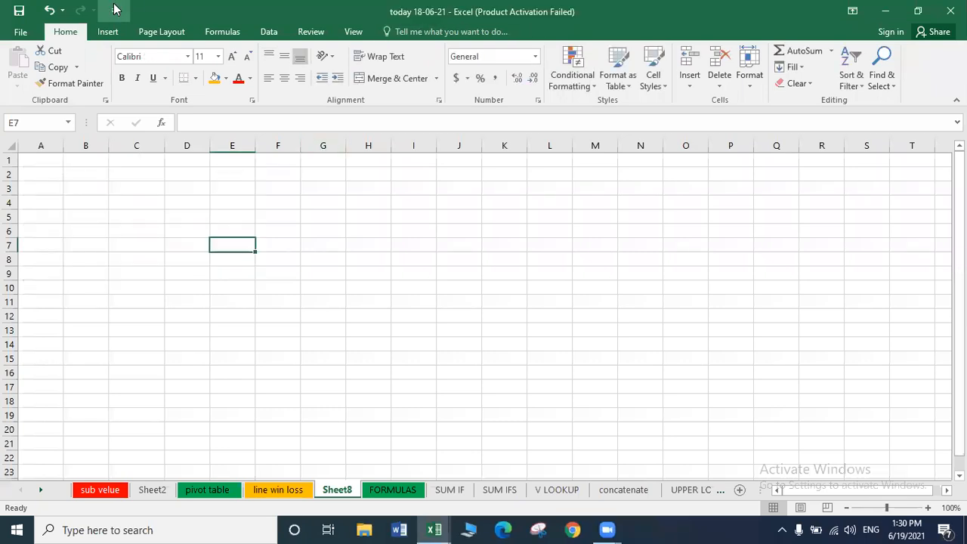
{"action": "left_click", "coordinate": [107, 34]}
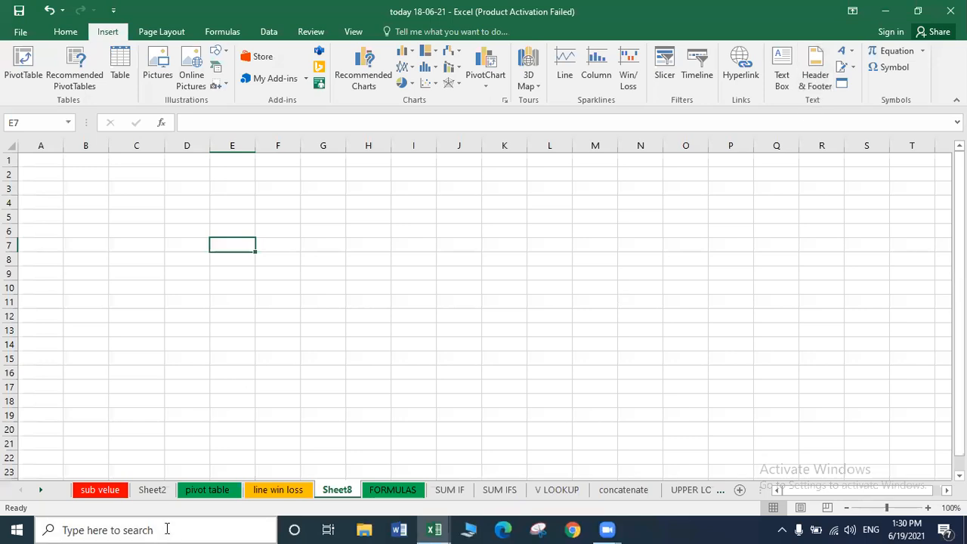
On the line win loss sheet, widen columns B, C, E, D and H of the Sales Performance table.
{"action": "left_click", "coordinate": [207, 490]}
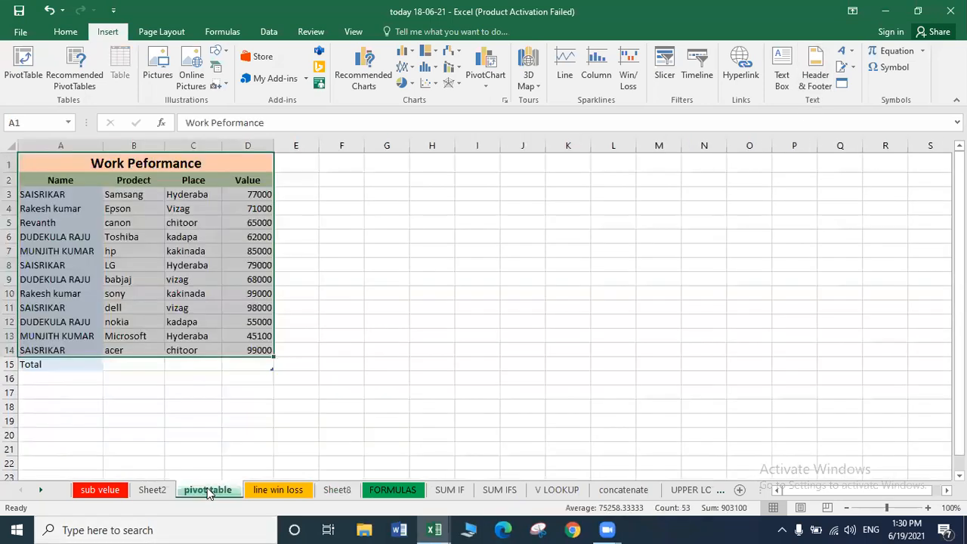
{"action": "left_click", "coordinate": [282, 490]}
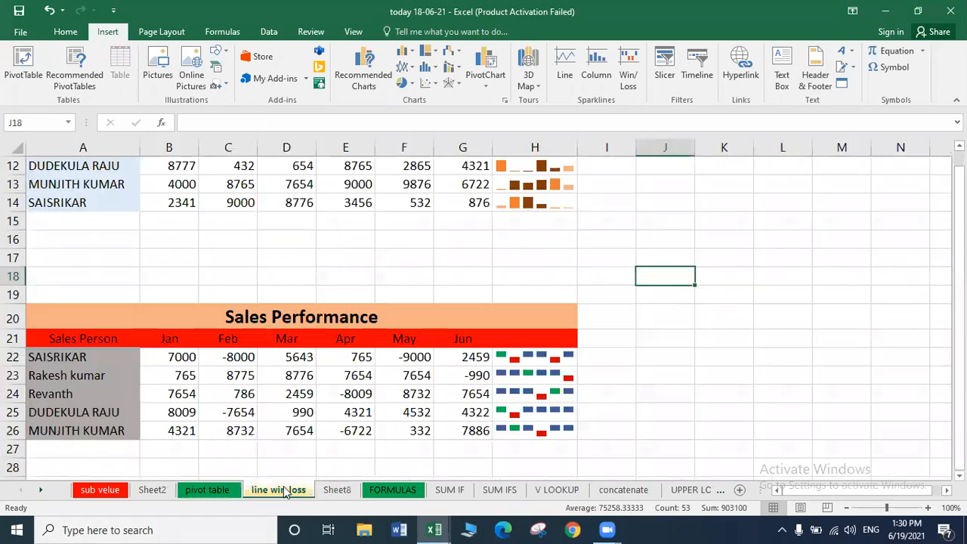
{"action": "left_click", "coordinate": [558, 295]}
{"action": "key", "text": "Up"}
{"action": "key", "text": "Up"}
{"action": "key", "text": "Up"}
{"action": "key", "text": "Up"}
{"action": "key", "text": "Up"}
{"action": "key", "text": "Up"}
{"action": "key", "text": "Up"}
{"action": "key", "text": "Up"}
{"action": "key", "text": "Up"}
{"action": "key", "text": "Up"}
{"action": "key", "text": "Up"}
{"action": "key", "text": "Up"}
{"action": "key", "text": "Up"}
{"action": "key", "text": "Up"}
{"action": "key", "text": "Up"}
{"action": "key", "text": "Up"}
{"action": "key", "text": "Up"}
{"action": "key", "text": "Up"}
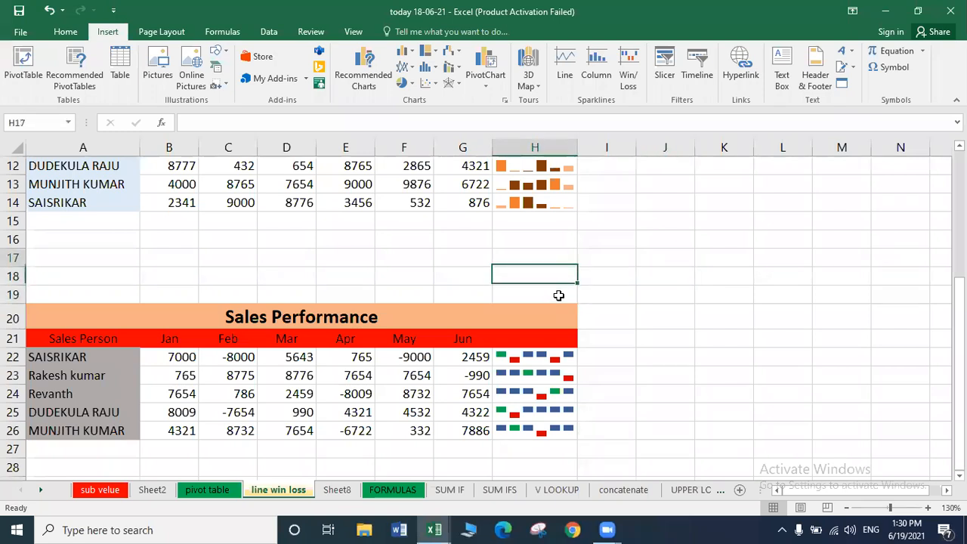
{"action": "left_click_drag", "start_coordinate": [199, 143], "coordinate": [234, 142]}
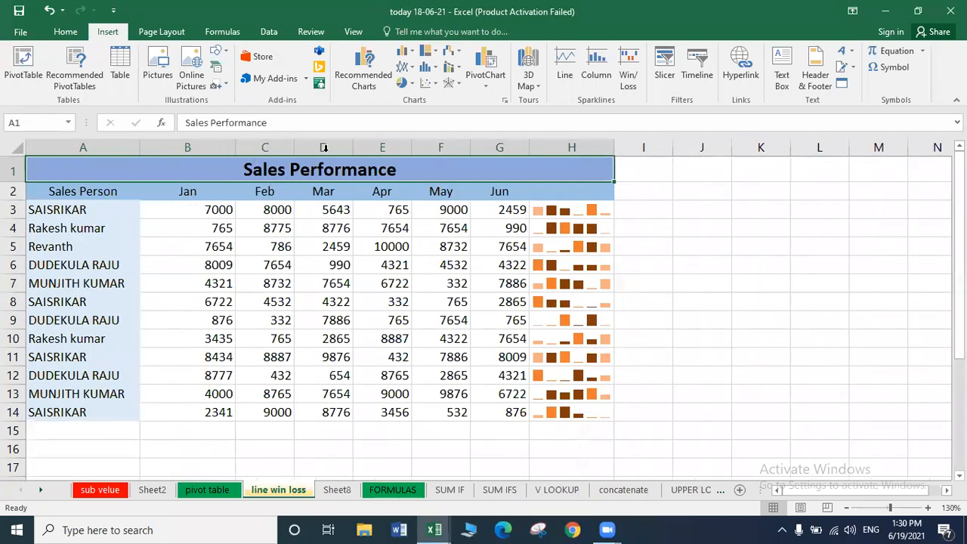
{"action": "left_click_drag", "start_coordinate": [293, 144], "coordinate": [348, 141]}
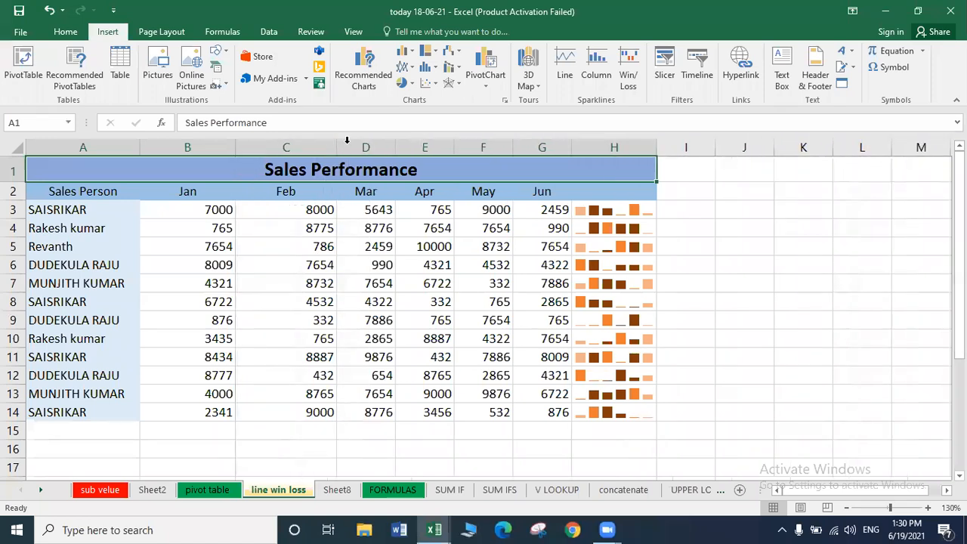
{"action": "left_click_drag", "start_coordinate": [452, 142], "coordinate": [488, 143]}
{"action": "left_click_drag", "start_coordinate": [395, 144], "coordinate": [429, 145]}
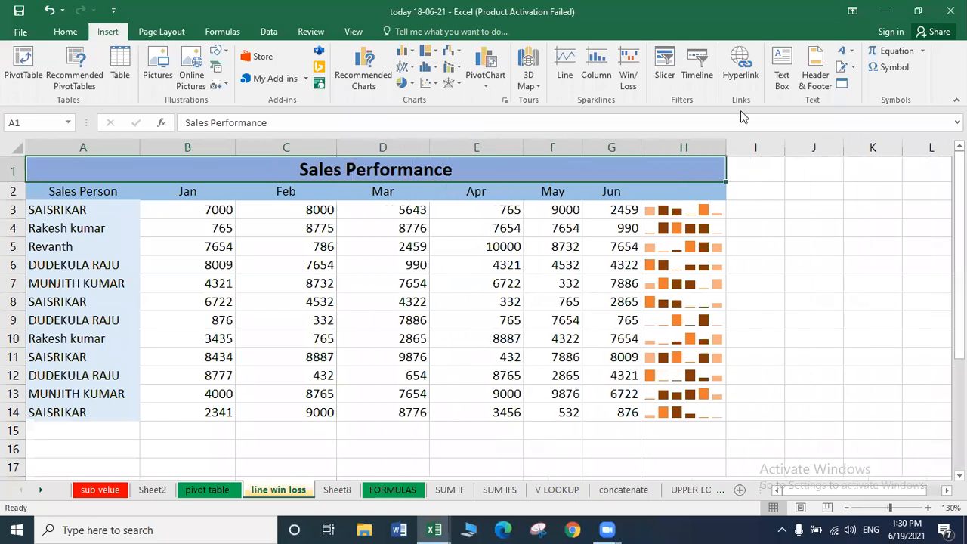
{"action": "left_click_drag", "start_coordinate": [727, 143], "coordinate": [767, 143]}
{"action": "left_click", "coordinate": [556, 243]}
{"action": "left_click", "coordinate": [459, 224]}
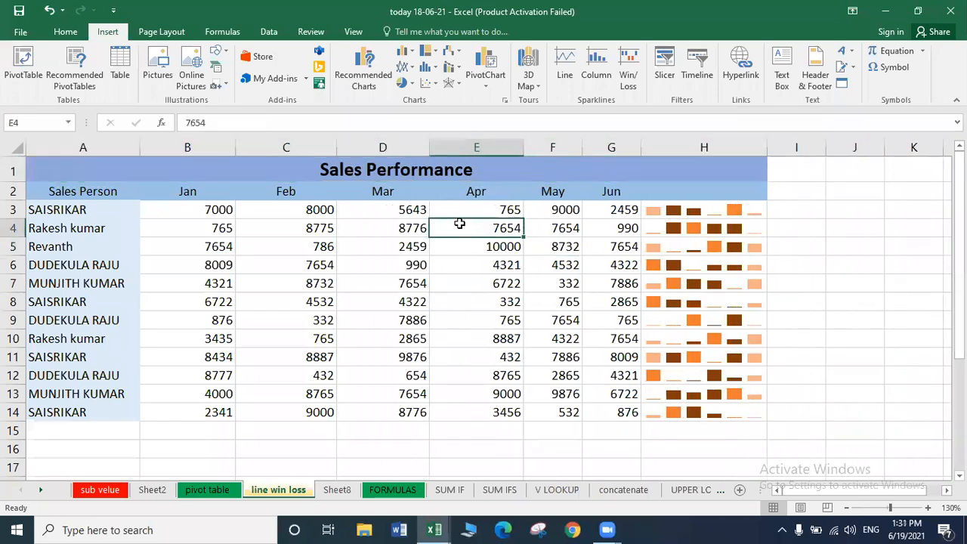
Switch the sheet to Page Layout view via Header & Footer, restoring full-size zoom at the top.
{"action": "left_click", "coordinate": [816, 79]}
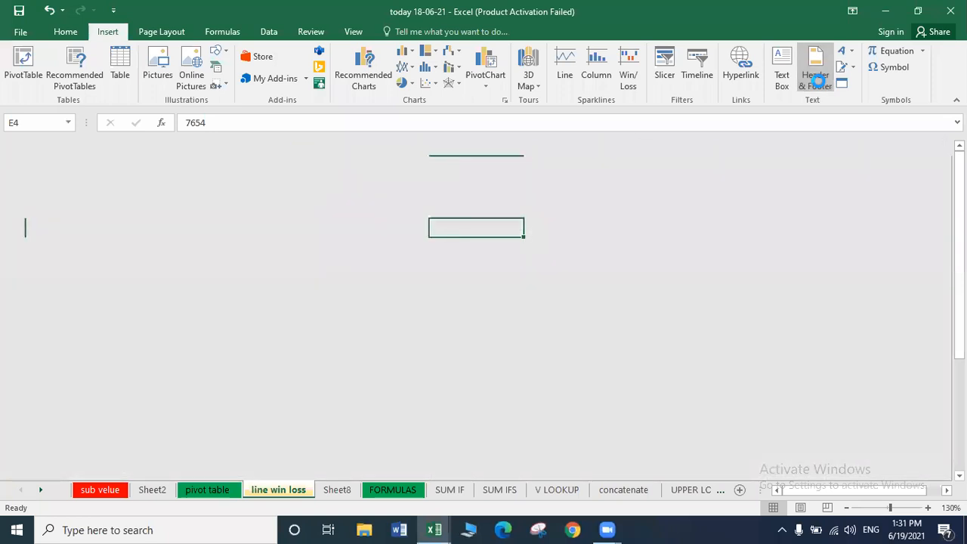
{"action": "left_click", "coordinate": [462, 232]}
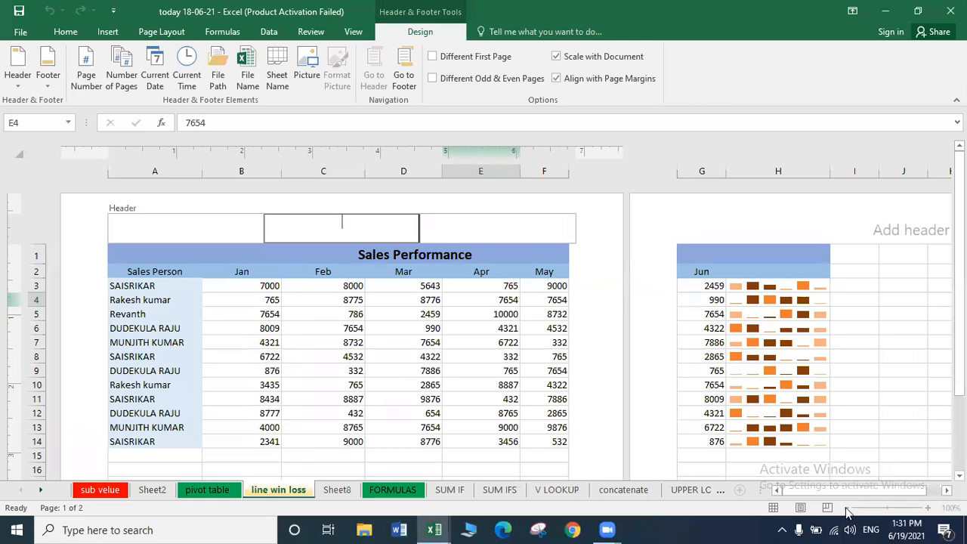
{"action": "left_click", "coordinate": [473, 395]}
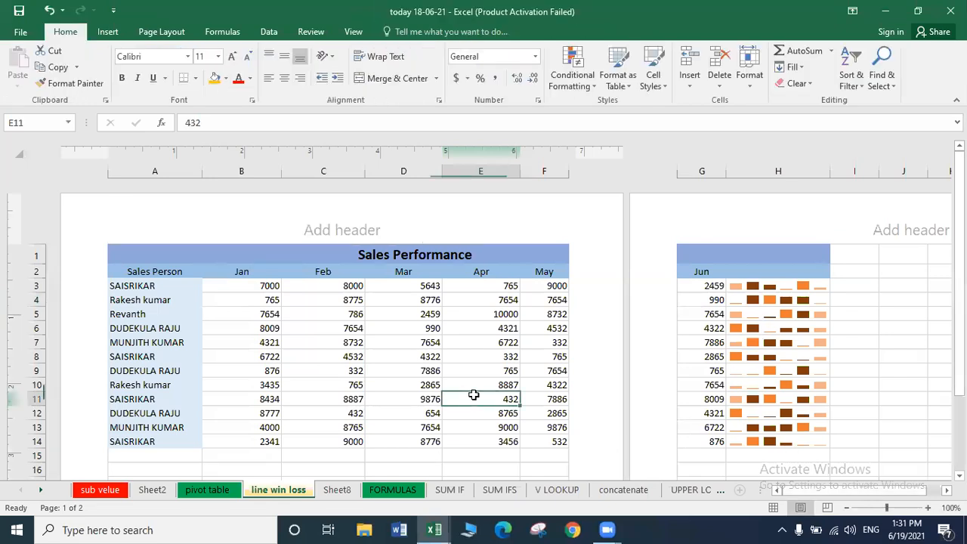
{"action": "left_click", "coordinate": [847, 509]}
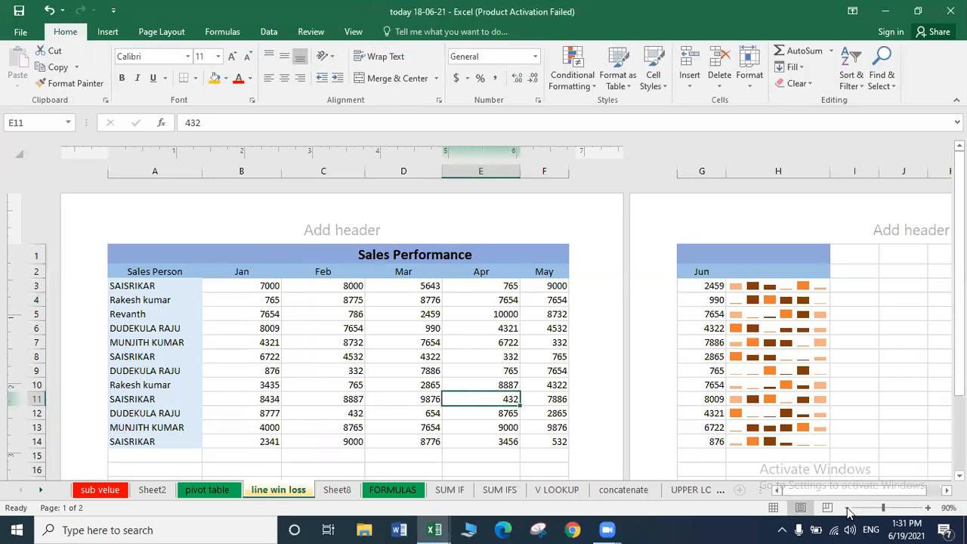
{"action": "left_click", "coordinate": [845, 508]}
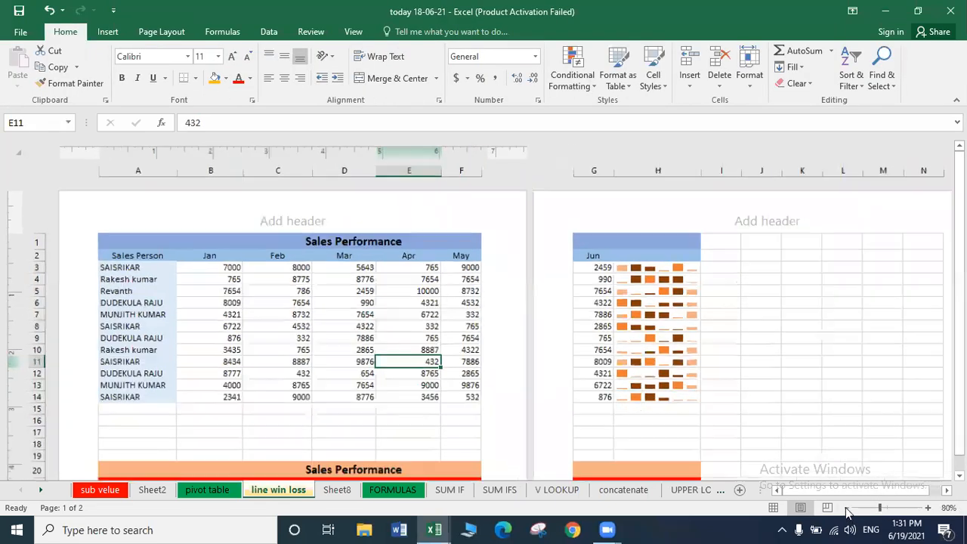
{"action": "left_click", "coordinate": [846, 507]}
{"action": "left_click", "coordinate": [846, 509]}
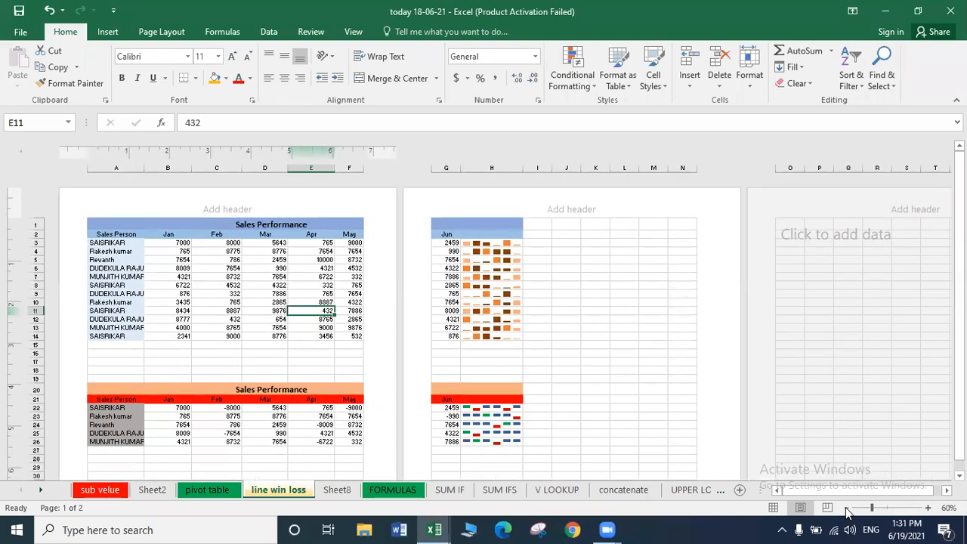
{"action": "left_click", "coordinate": [928, 508]}
{"action": "left_click", "coordinate": [927, 508]}
{"action": "left_click", "coordinate": [927, 508]}
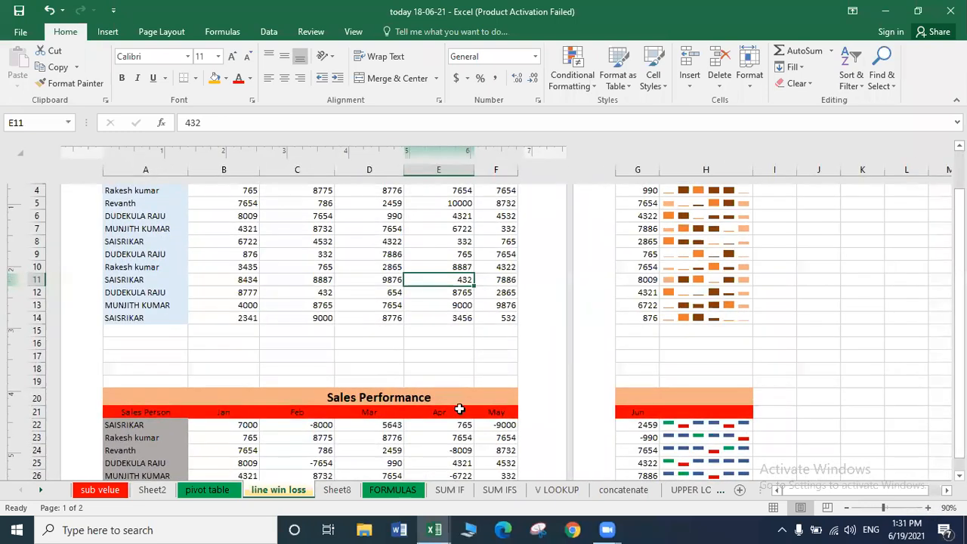
{"action": "left_click", "coordinate": [928, 508]}
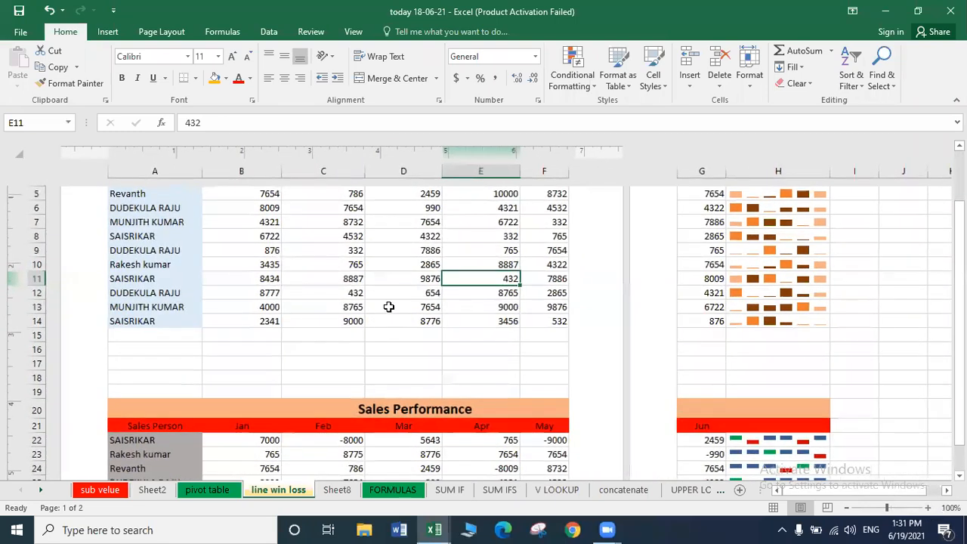
{"action": "key", "text": "ctrl+Home"}
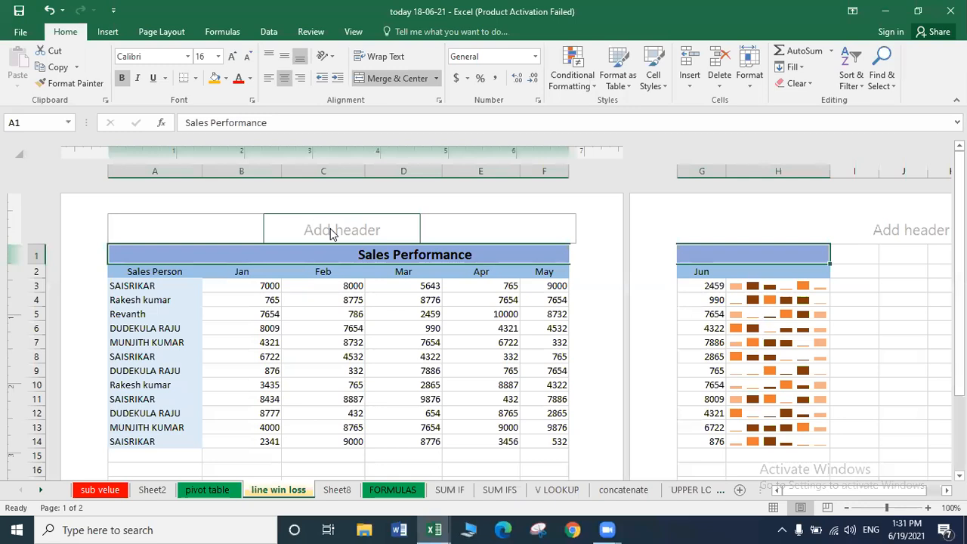
Insert the page number code into the right header section.
{"action": "left_click", "coordinate": [297, 231]}
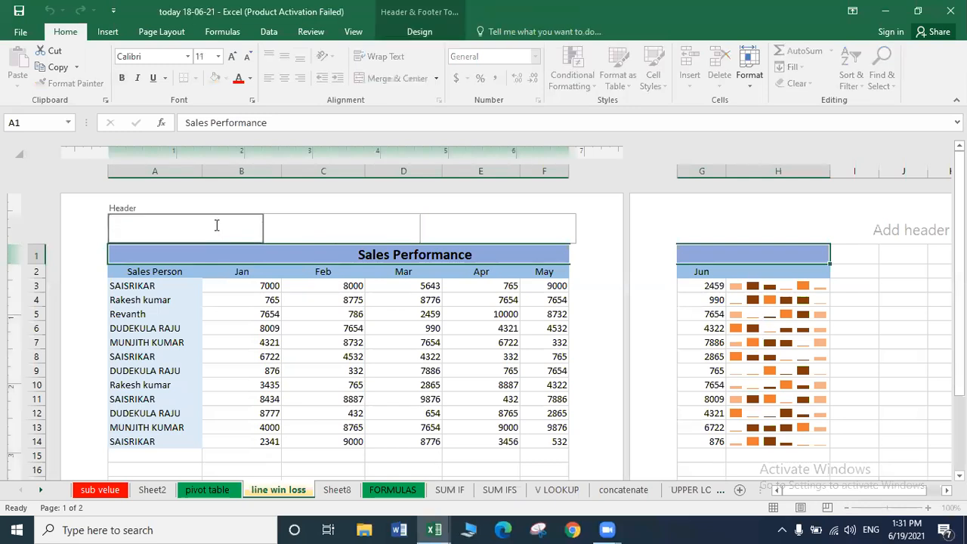
{"action": "left_click", "coordinate": [332, 234]}
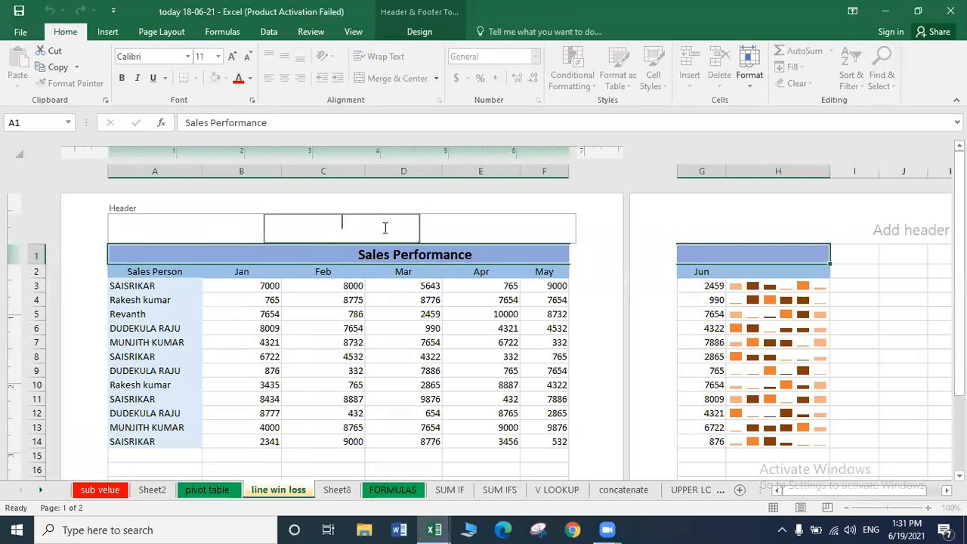
{"action": "left_click", "coordinate": [442, 220]}
{"action": "left_click", "coordinate": [352, 238]}
{"action": "left_click", "coordinate": [217, 238]}
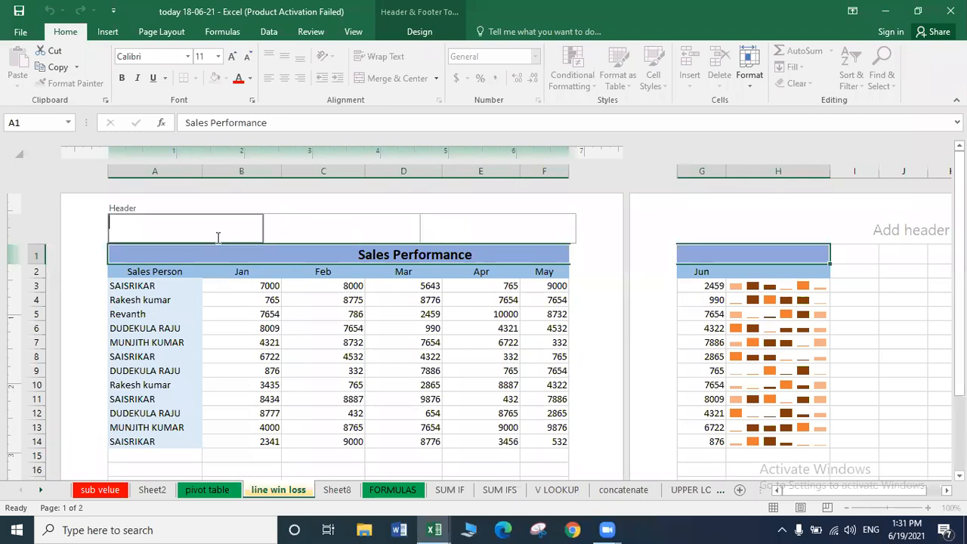
{"action": "left_click", "coordinate": [418, 31]}
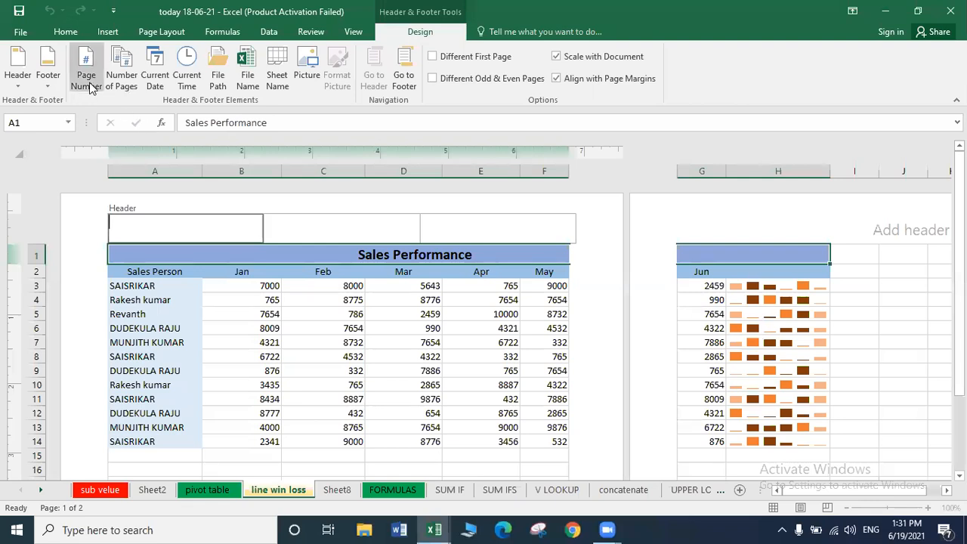
{"action": "left_click", "coordinate": [337, 221]}
{"action": "left_click", "coordinate": [512, 219]}
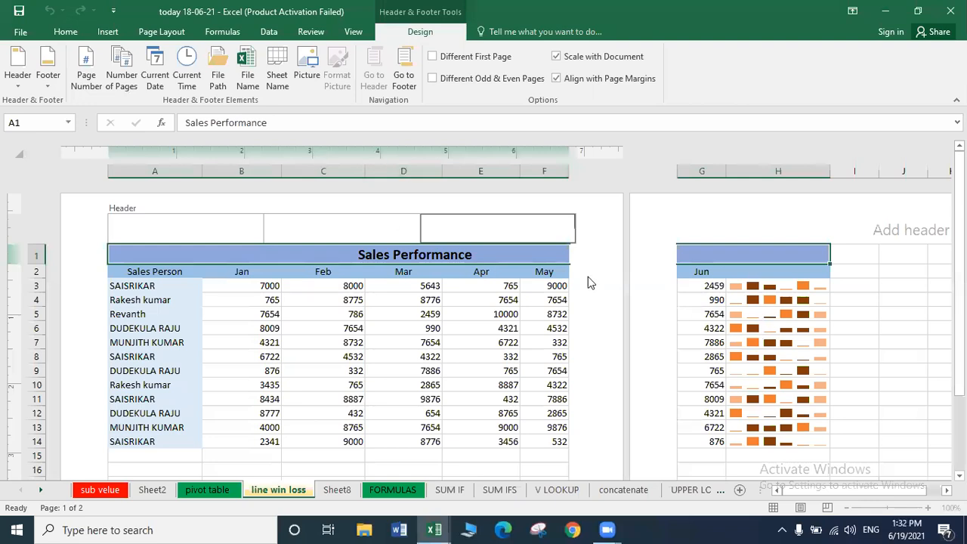
{"action": "left_click", "coordinate": [93, 81]}
Insert the total page count into the middle header section and finish editing the header.
{"action": "left_click", "coordinate": [358, 235]}
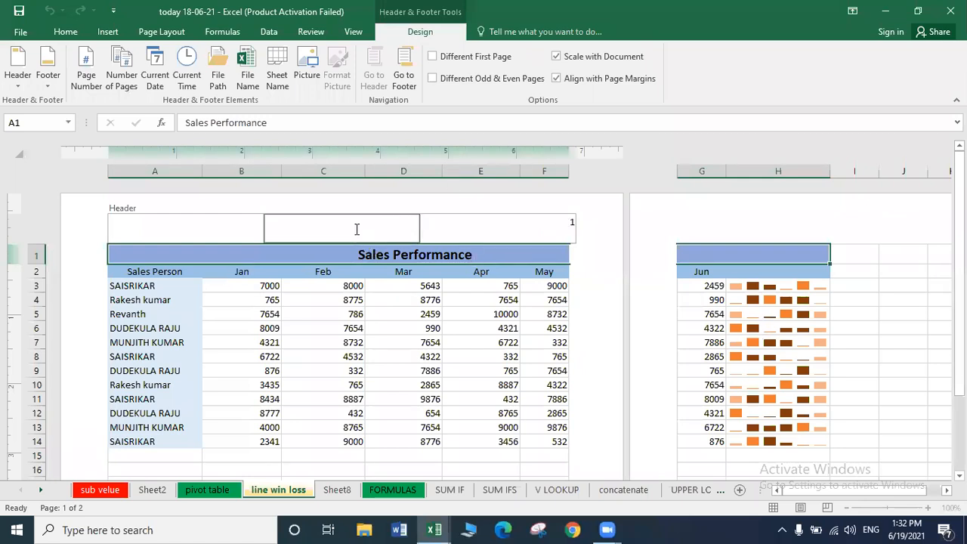
{"action": "left_click", "coordinate": [505, 226]}
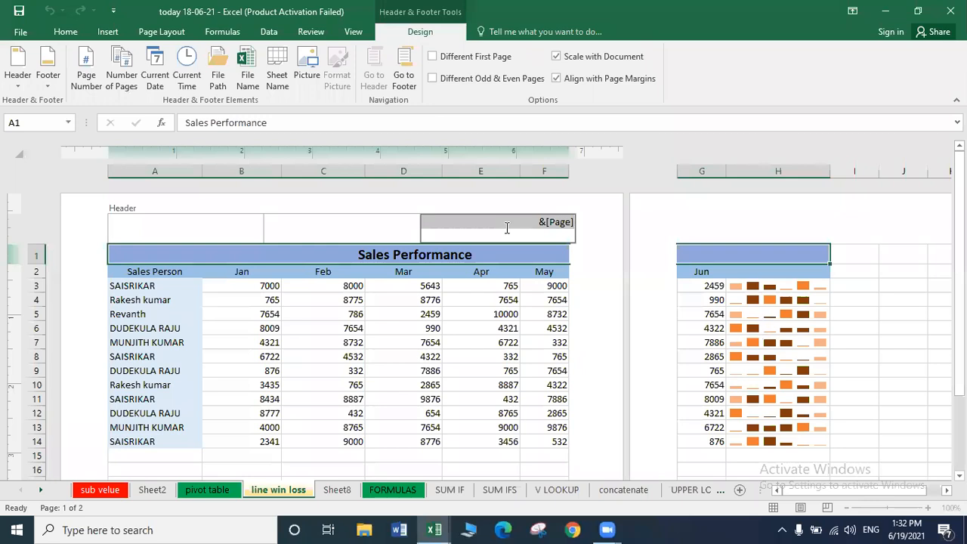
{"action": "left_click", "coordinate": [373, 218]}
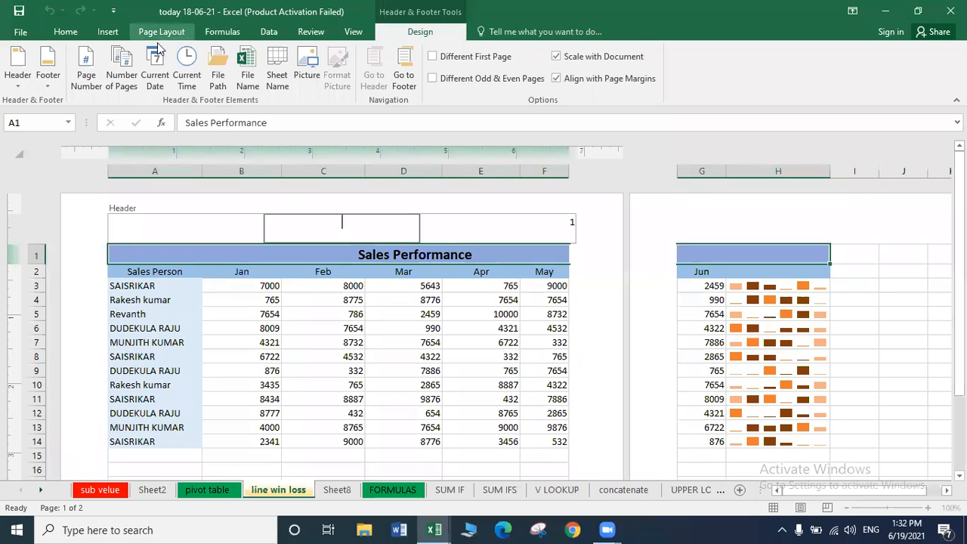
{"action": "left_click", "coordinate": [121, 80]}
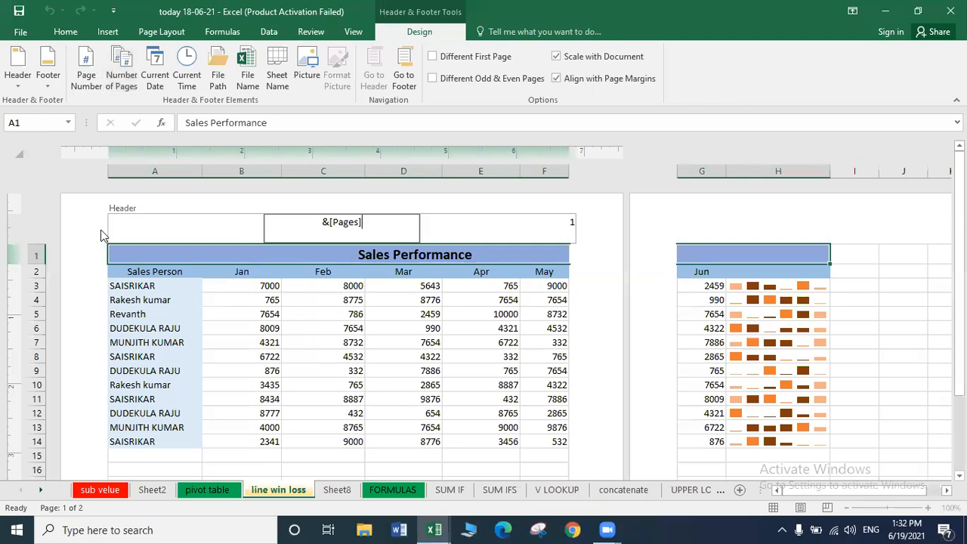
{"action": "left_click", "coordinate": [133, 230]}
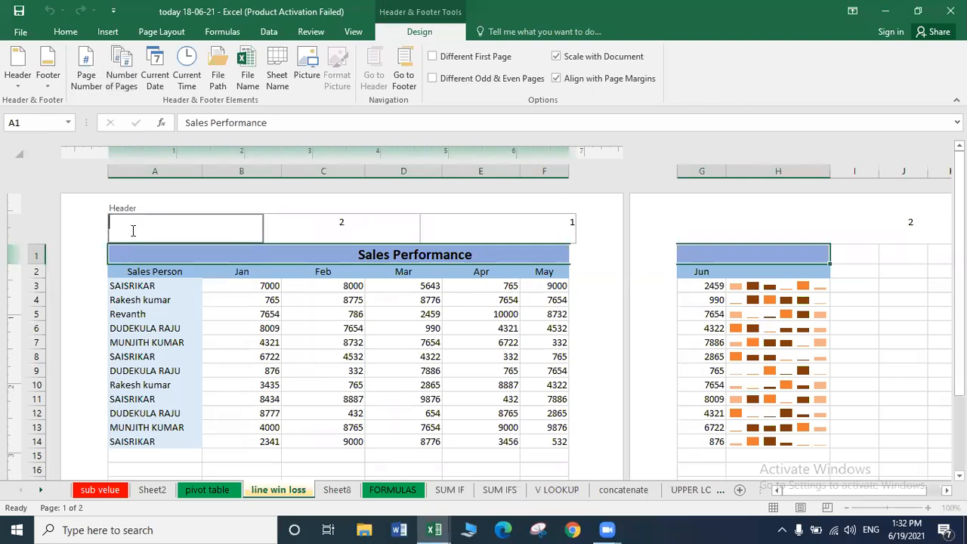
{"action": "key", "text": "Escape"}
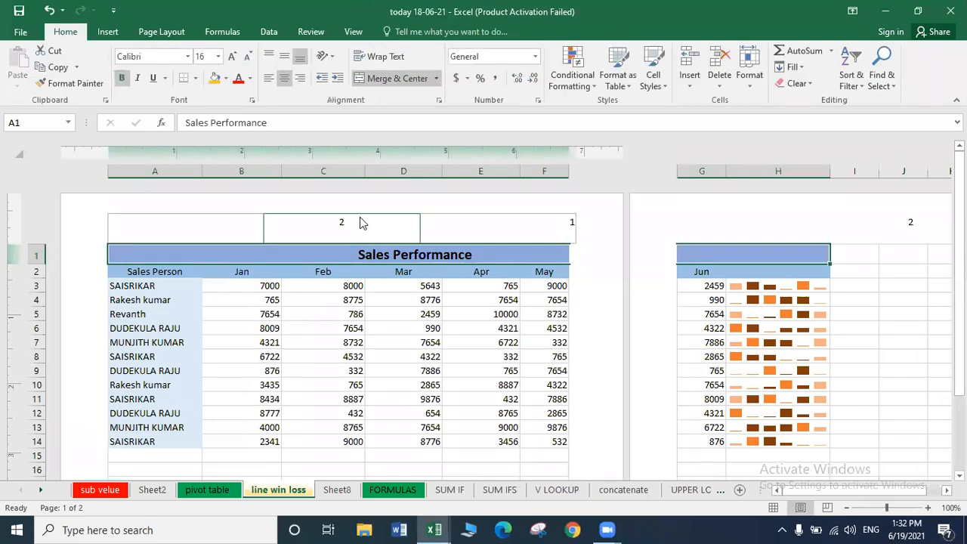
Replace the middle header's page count with the current date and add the current time at left.
{"action": "left_click", "coordinate": [361, 223]}
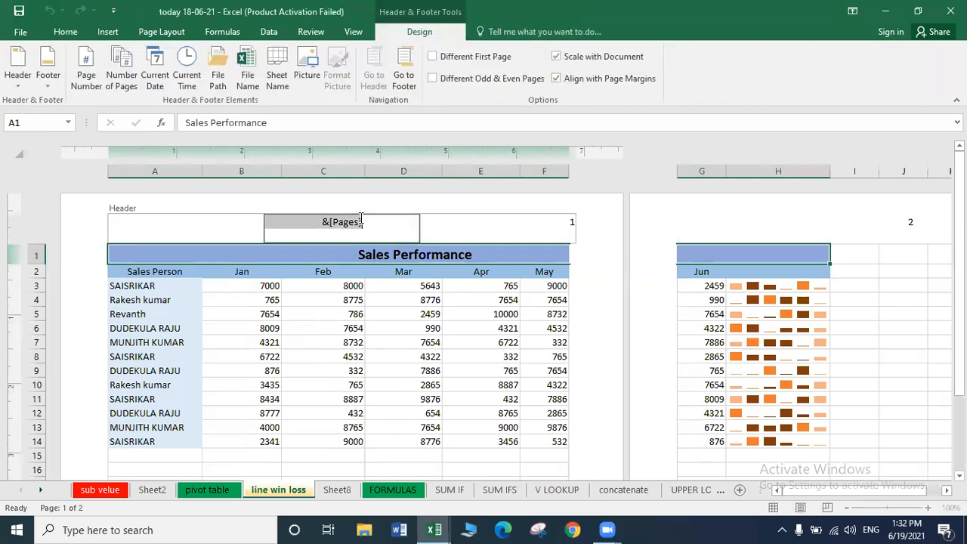
{"action": "left_click", "coordinate": [154, 75]}
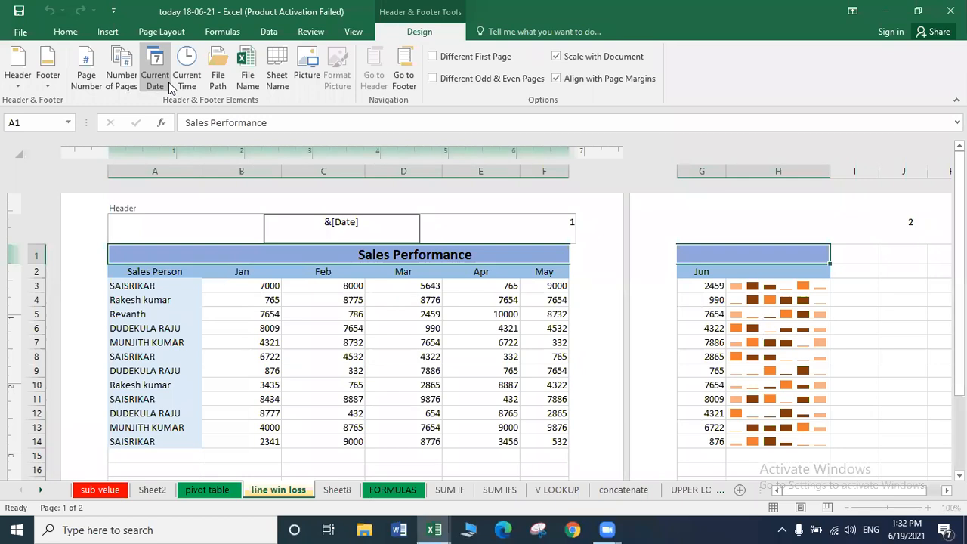
{"action": "left_click", "coordinate": [216, 235]}
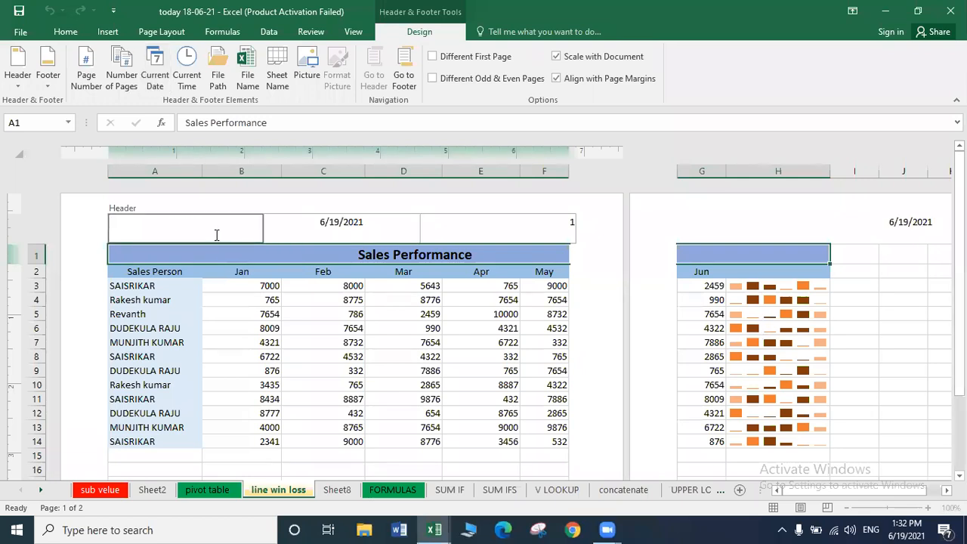
{"action": "left_click", "coordinate": [187, 60]}
{"action": "left_click", "coordinate": [415, 332]}
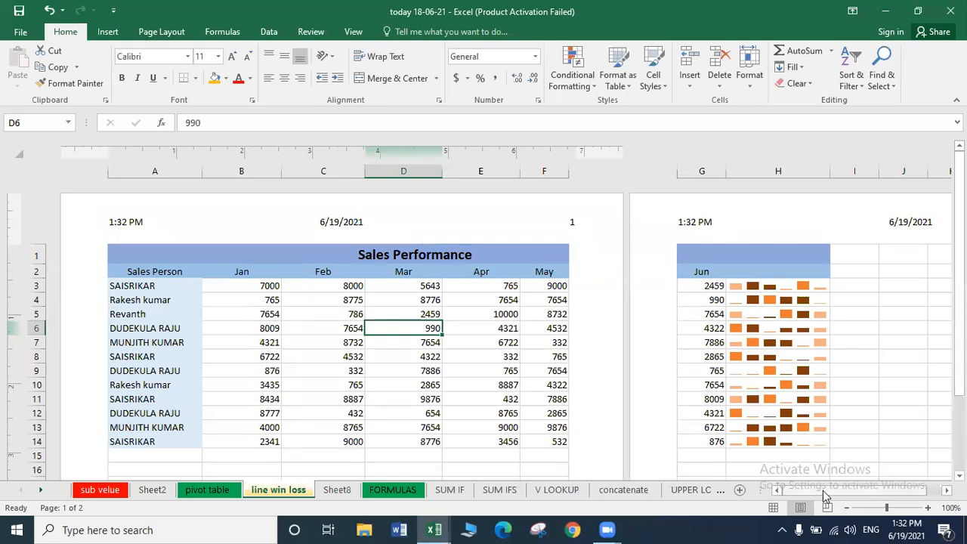
{"action": "right_click", "coordinate": [886, 489]}
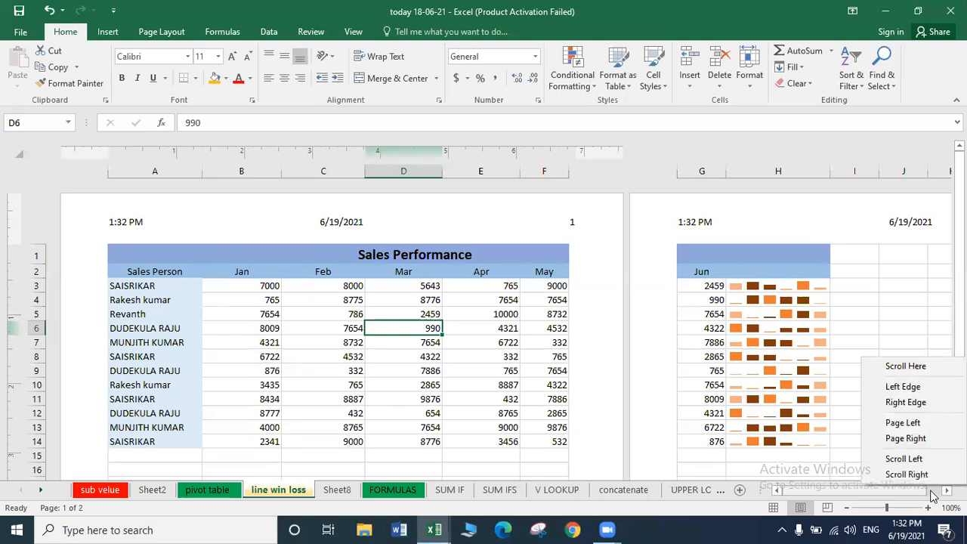
{"action": "left_click", "coordinate": [932, 494]}
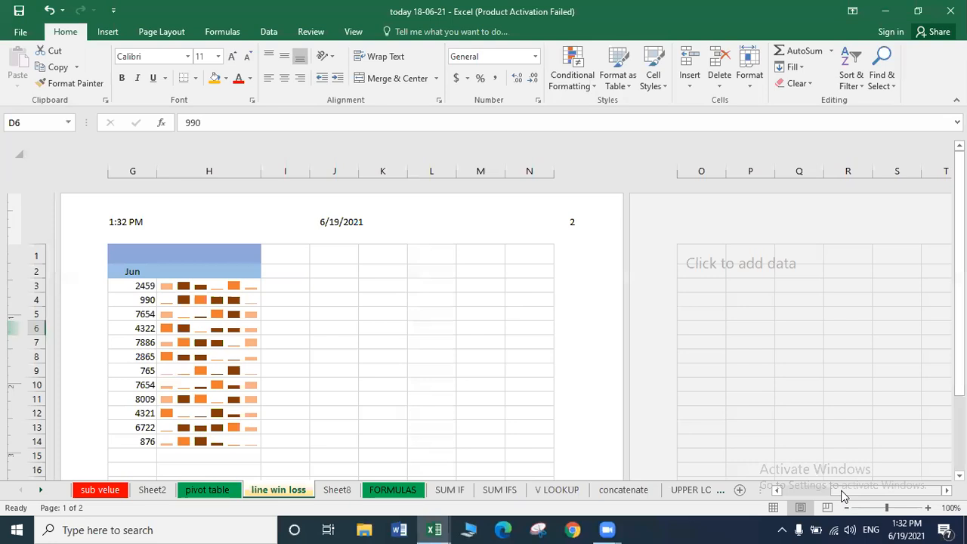
{"action": "left_click", "coordinate": [795, 487]}
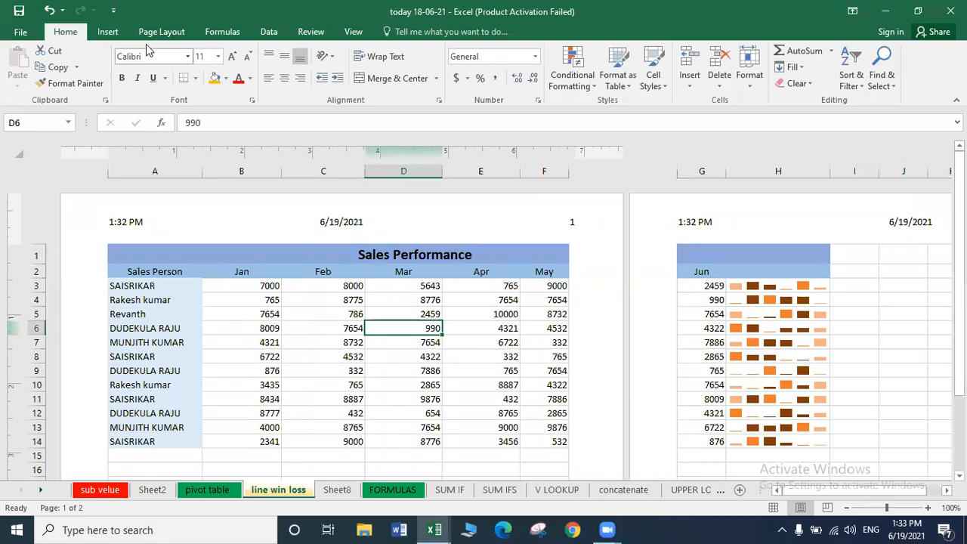
{"action": "left_click", "coordinate": [103, 39]}
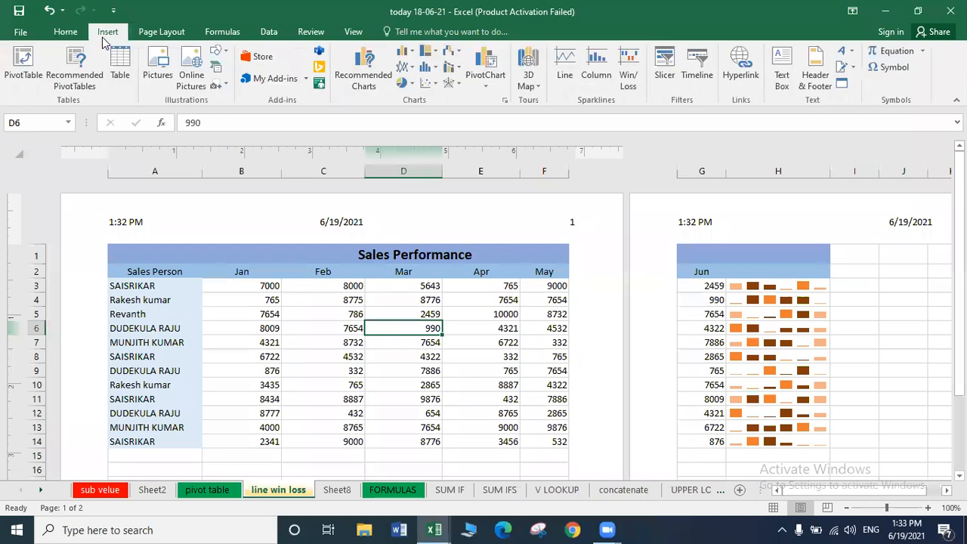
{"action": "left_click", "coordinate": [816, 72]}
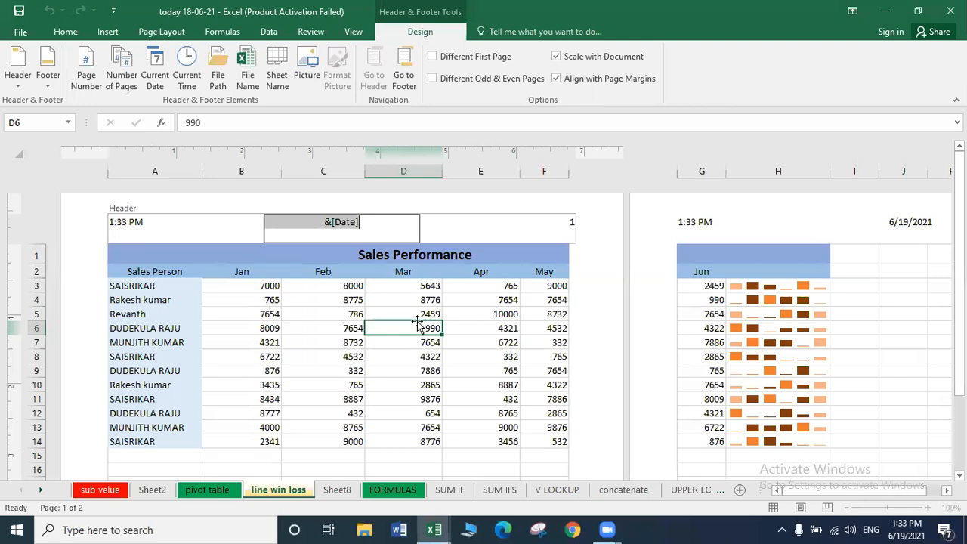
{"action": "left_click", "coordinate": [508, 399]}
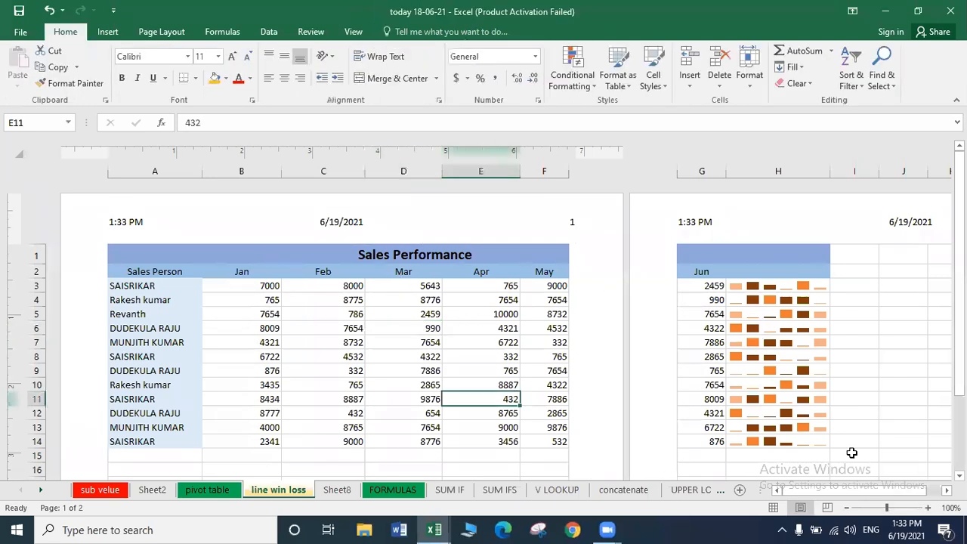
Return the sheet to Normal view and browse the Mar column of the Sales Performance table.
{"action": "left_click", "coordinate": [787, 490]}
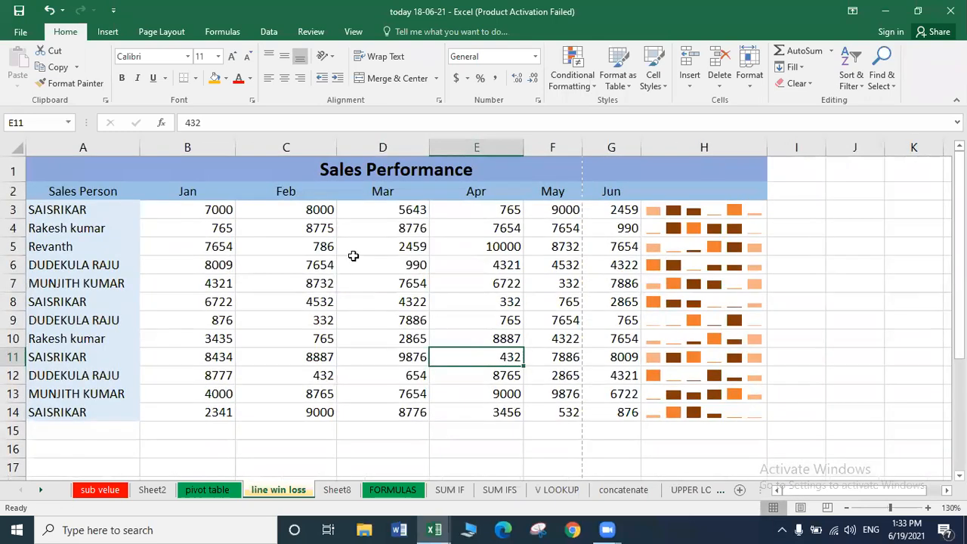
{"action": "left_click", "coordinate": [353, 257]}
{"action": "left_click", "coordinate": [353, 254]}
{"action": "key", "text": "ctrl+Home"}
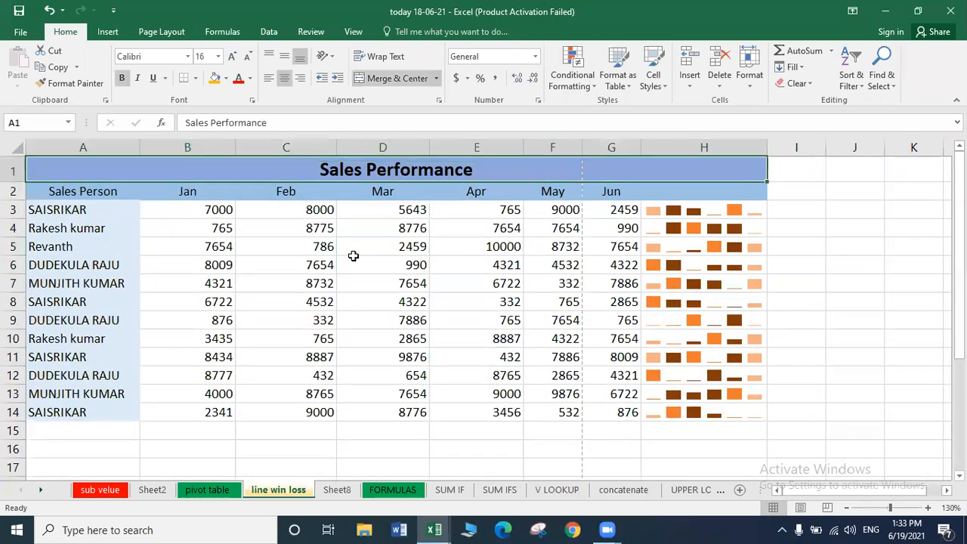
{"action": "left_click", "coordinate": [352, 257]}
{"action": "key", "text": "Down"}
{"action": "key", "text": "Down"}
{"action": "key", "text": "Down"}
{"action": "key", "text": "Down"}
{"action": "key", "text": "Down"}
{"action": "key", "text": "Down"}
{"action": "key", "text": "Down"}
{"action": "key", "text": "Down"}
{"action": "key", "text": "Up"}
{"action": "key", "text": "Up"}
{"action": "key", "text": "Up"}
{"action": "key", "text": "Up"}
{"action": "key", "text": "Up"}
{"action": "key", "text": "ctrl+Home"}
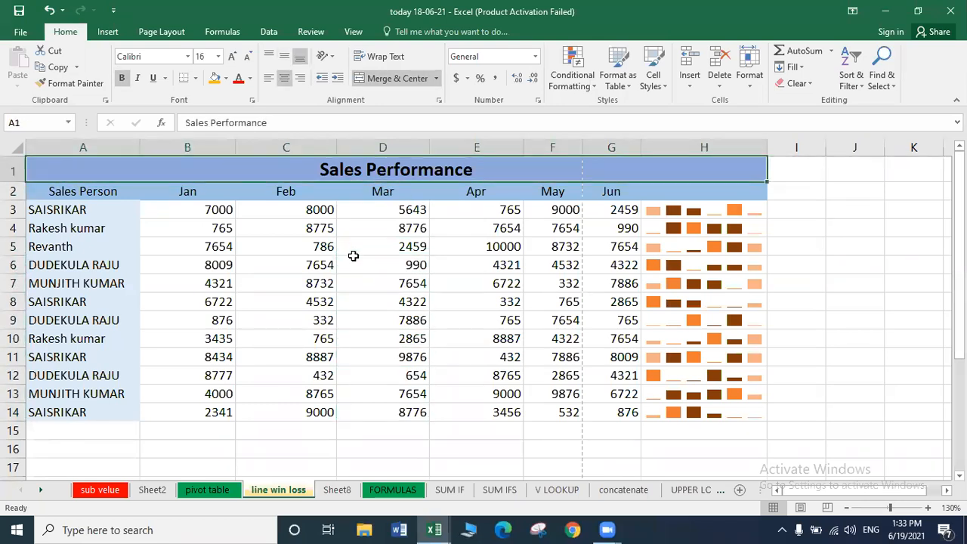
Browse the Insert tab's WordArt and Signature Line options, then select cell B16.
{"action": "left_click", "coordinate": [108, 33]}
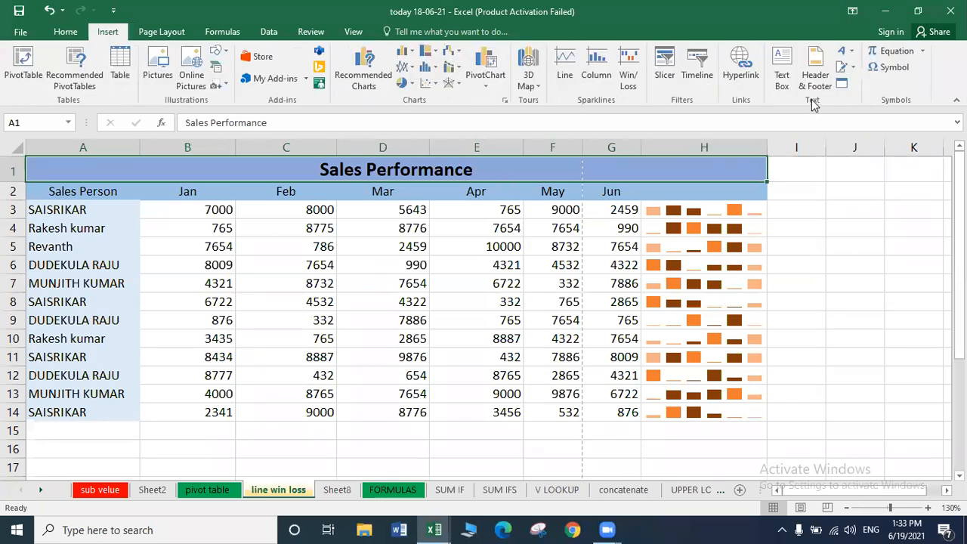
{"action": "left_click", "coordinate": [851, 55]}
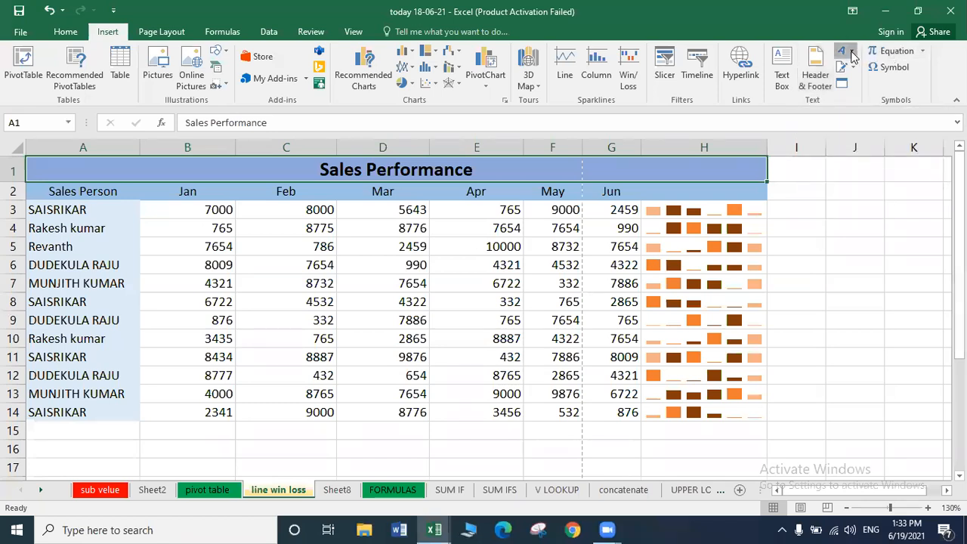
{"action": "left_click", "coordinate": [852, 54]}
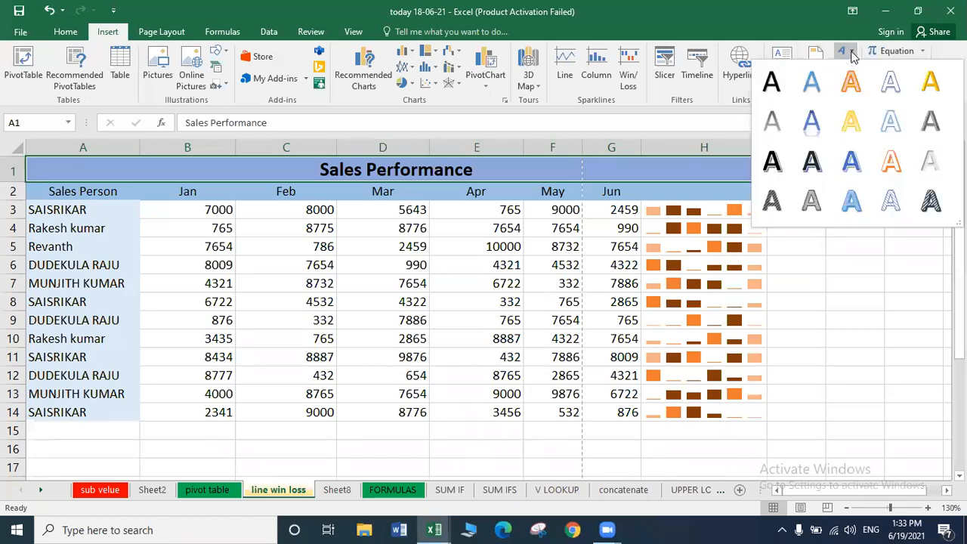
{"action": "left_click", "coordinate": [851, 54]}
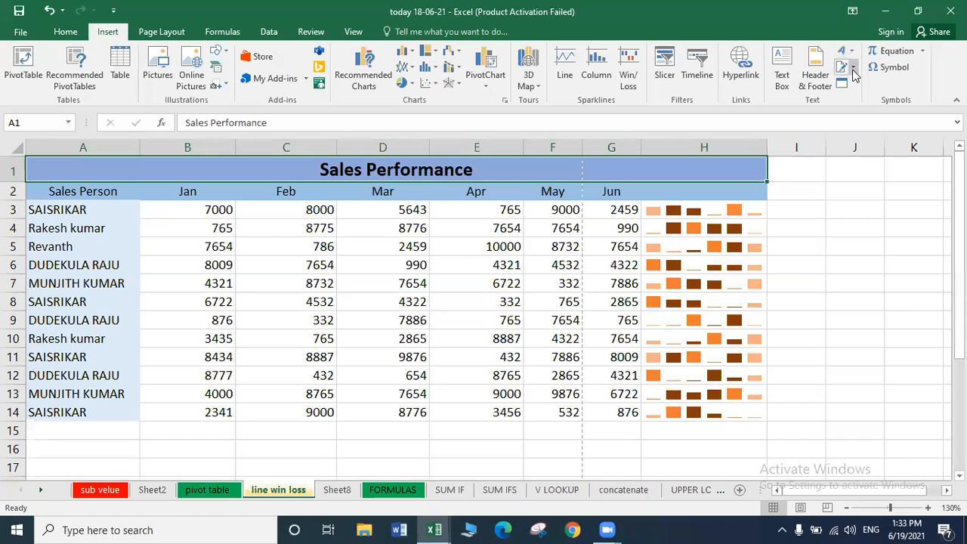
{"action": "left_click", "coordinate": [852, 68]}
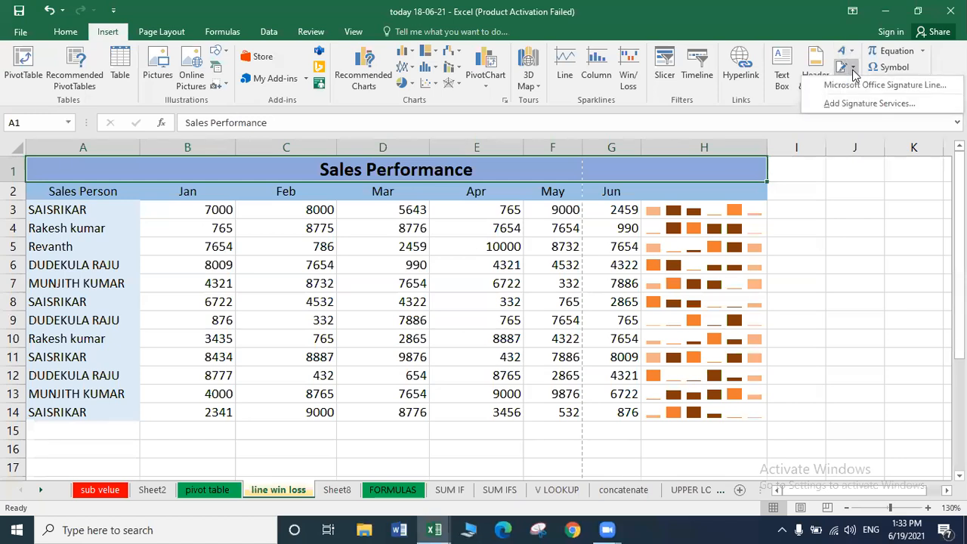
{"action": "left_click", "coordinate": [209, 429]}
{"action": "left_click", "coordinate": [153, 442]}
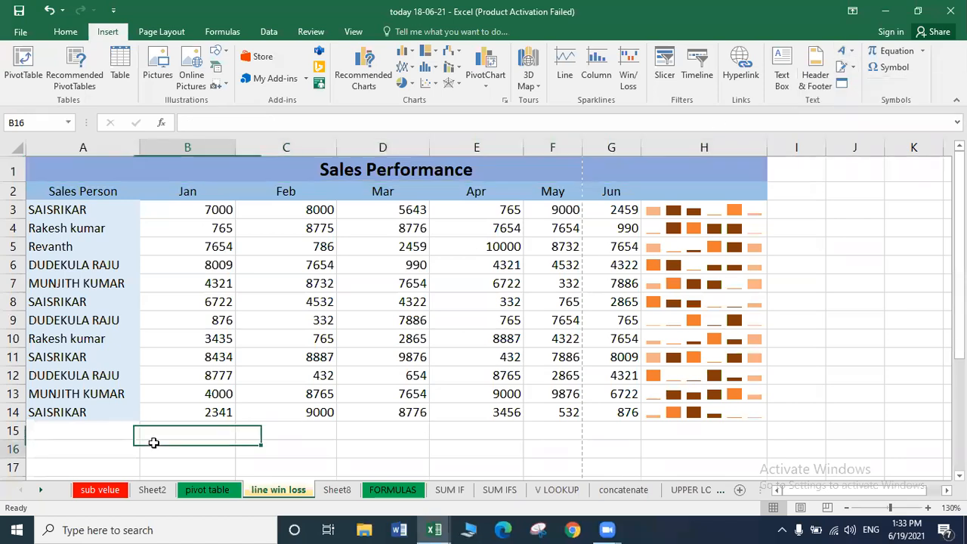
Zoom out and select cell D34 below the red Sales Performance table.
{"action": "left_click", "coordinate": [847, 508]}
{"action": "left_click", "coordinate": [847, 508]}
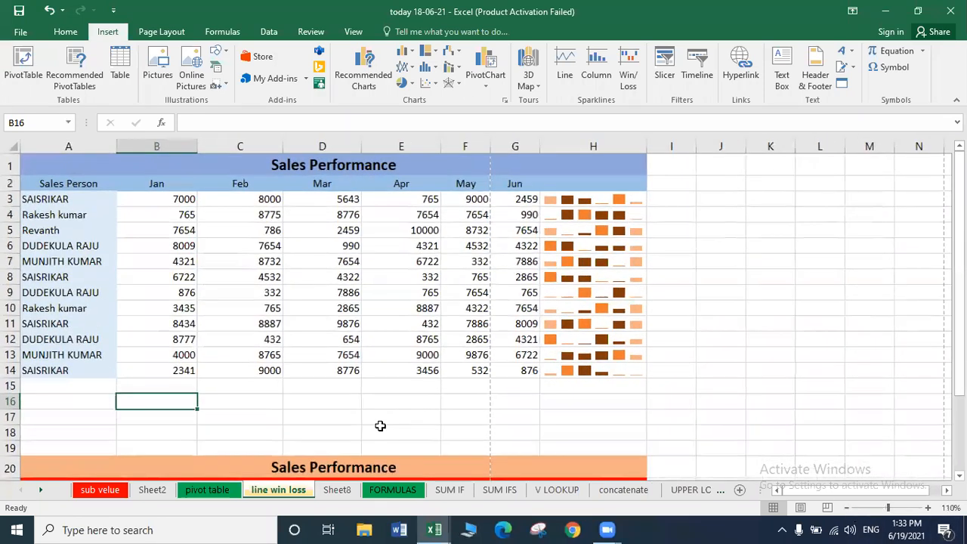
{"action": "left_click", "coordinate": [464, 385]}
{"action": "key", "text": "Down"}
{"action": "key", "text": "Down"}
{"action": "key", "text": "Down"}
{"action": "key", "text": "Down"}
{"action": "key", "text": "Down"}
{"action": "key", "text": "Down"}
{"action": "key", "text": "Down"}
{"action": "key", "text": "Down"}
{"action": "key", "text": "Down"}
{"action": "key", "text": "Down"}
{"action": "key", "text": "Down"}
{"action": "key", "text": "Down"}
{"action": "key", "text": "Down"}
{"action": "key", "text": "Down"}
{"action": "key", "text": "Down"}
{"action": "key", "text": "Down"}
{"action": "key", "text": "Down"}
{"action": "key", "text": "Down"}
{"action": "key", "text": "Down"}
{"action": "key", "text": "Down"}
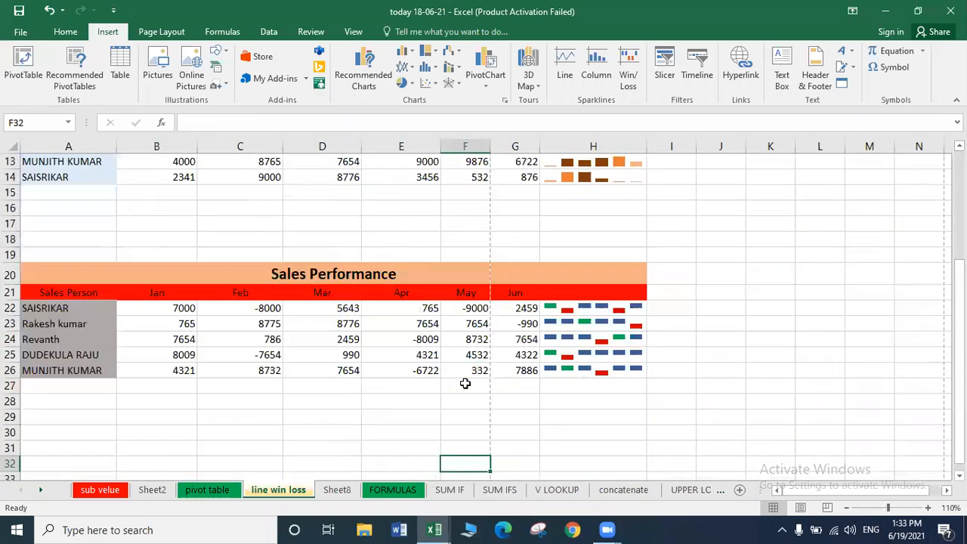
{"action": "key", "text": "Up"}
{"action": "key", "text": "Up"}
{"action": "key", "text": "Up"}
{"action": "key", "text": "Up"}
{"action": "key", "text": "Up"}
{"action": "key", "text": "Up"}
{"action": "key", "text": "Up"}
{"action": "key", "text": "Up"}
{"action": "key", "text": "Up"}
{"action": "key", "text": "Up"}
{"action": "key", "text": "Up"}
{"action": "key", "text": "Up"}
{"action": "key", "text": "Up"}
{"action": "key", "text": "Up"}
{"action": "key", "text": "Up"}
{"action": "key", "text": "Up"}
{"action": "key", "text": "Up"}
{"action": "key", "text": "Up"}
{"action": "key", "text": "Up"}
{"action": "key", "text": "Up"}
{"action": "key", "text": "Up"}
{"action": "key", "text": "Up"}
{"action": "key", "text": "Up"}
{"action": "key", "text": "Up"}
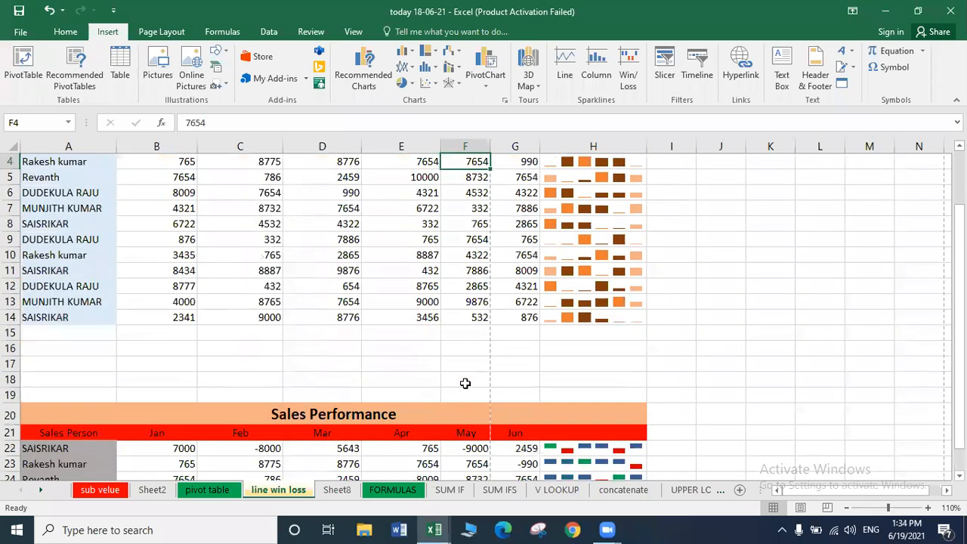
{"action": "key", "text": "Down"}
{"action": "key", "text": "Down"}
{"action": "key", "text": "Down"}
{"action": "key", "text": "Down"}
{"action": "key", "text": "Down"}
{"action": "key", "text": "Down"}
{"action": "key", "text": "Down"}
{"action": "key", "text": "Down"}
{"action": "key", "text": "Down"}
{"action": "key", "text": "Down"}
{"action": "key", "text": "Down"}
{"action": "key", "text": "Down"}
{"action": "key", "text": "Down"}
{"action": "key", "text": "Down"}
{"action": "key", "text": "Down"}
{"action": "key", "text": "Down"}
{"action": "key", "text": "Down"}
{"action": "key", "text": "Down"}
{"action": "key", "text": "Down"}
{"action": "key", "text": "Down"}
{"action": "key", "text": "Down"}
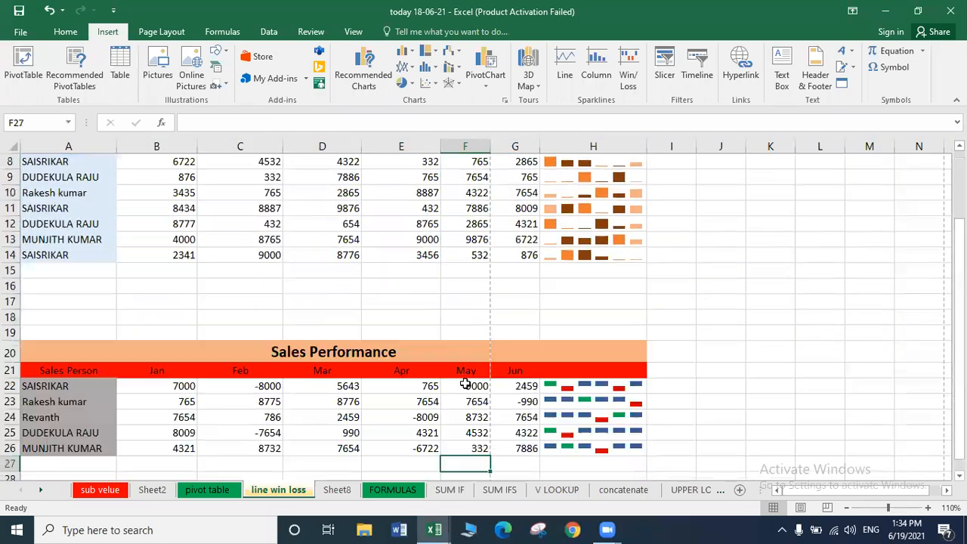
{"action": "left_click", "coordinate": [507, 418]}
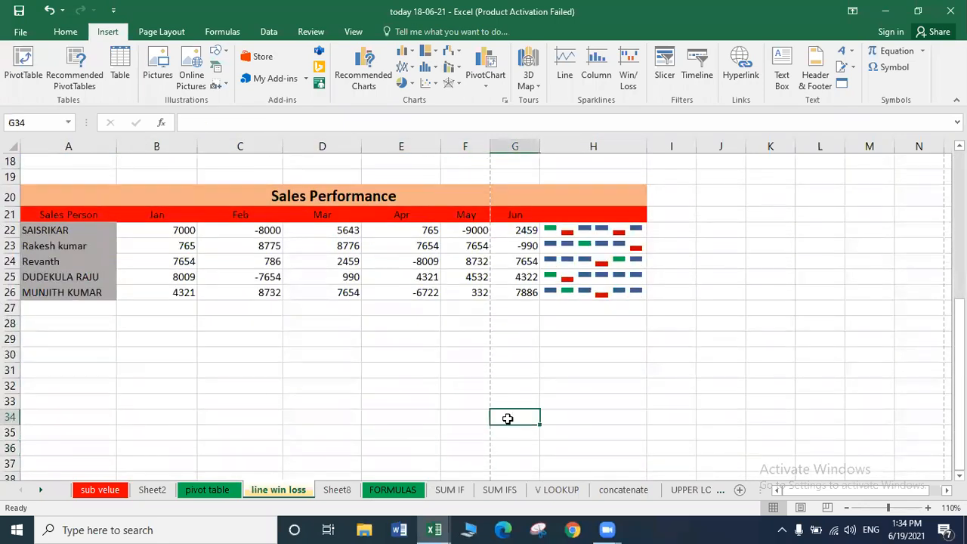
{"action": "left_click", "coordinate": [351, 413]}
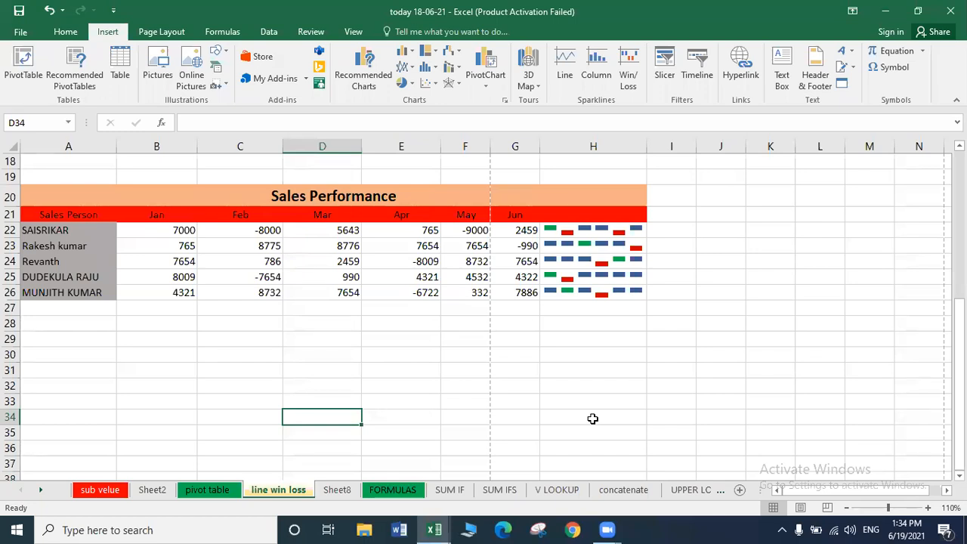
Insert a Microsoft Office Signature Line with APSSDC as the suggested signer.
{"action": "left_click", "coordinate": [853, 68]}
{"action": "left_click", "coordinate": [858, 84]}
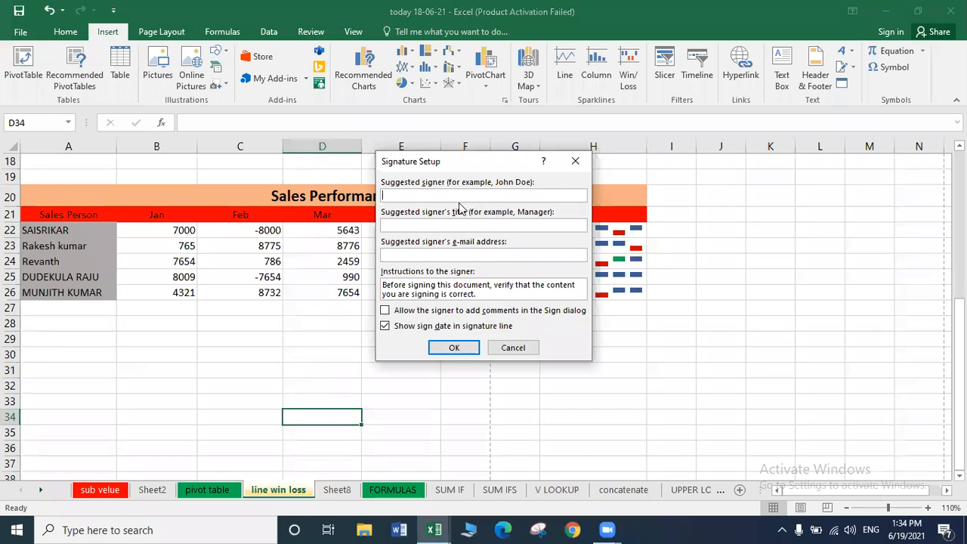
{"action": "type", "text": "APSSDC"}
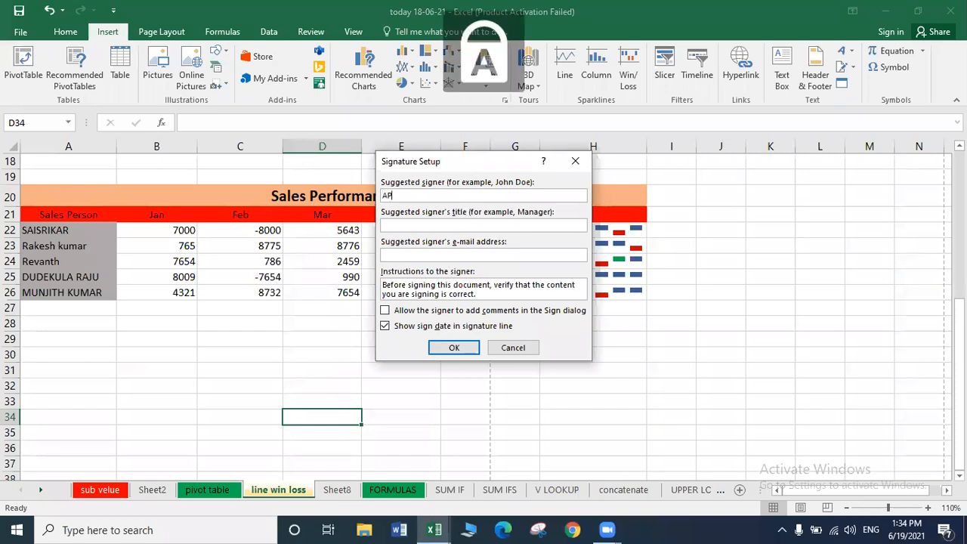
{"action": "left_click", "coordinate": [446, 347]}
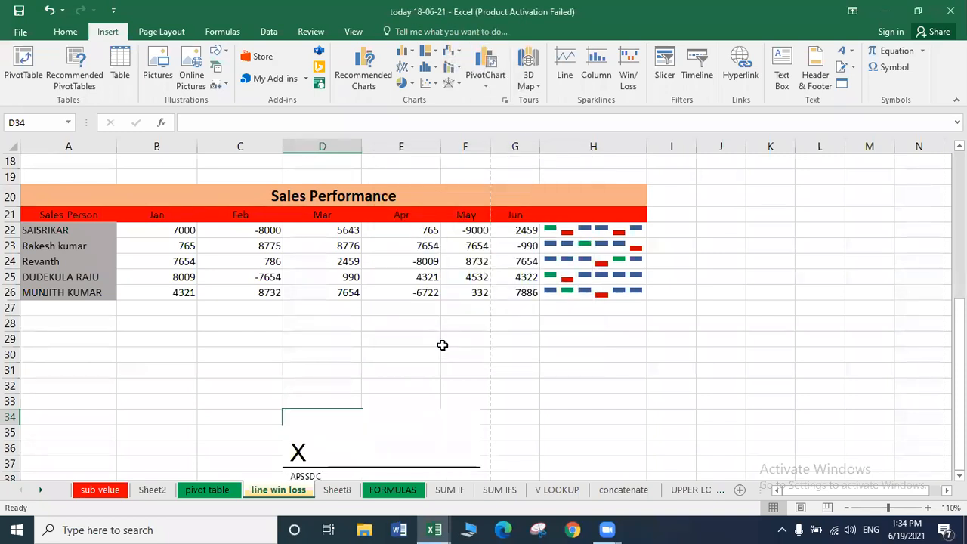
Nudge the signature line with arrow keys to sit below the table around column F.
{"action": "left_click", "coordinate": [380, 458]}
{"action": "key", "text": "Up"}
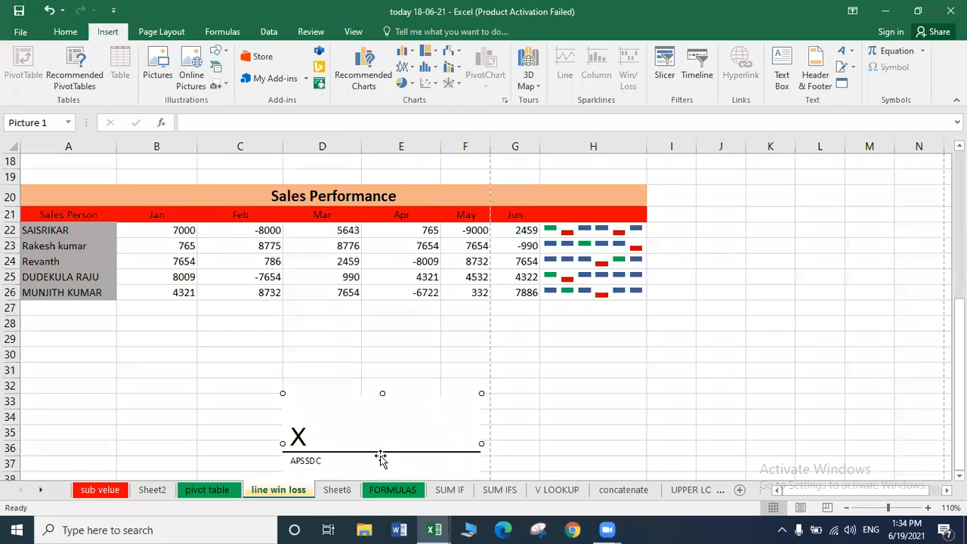
{"action": "key", "text": "Up"}
{"action": "key", "text": "Up"}
{"action": "key", "text": "Up"}
{"action": "key", "text": "Left"}
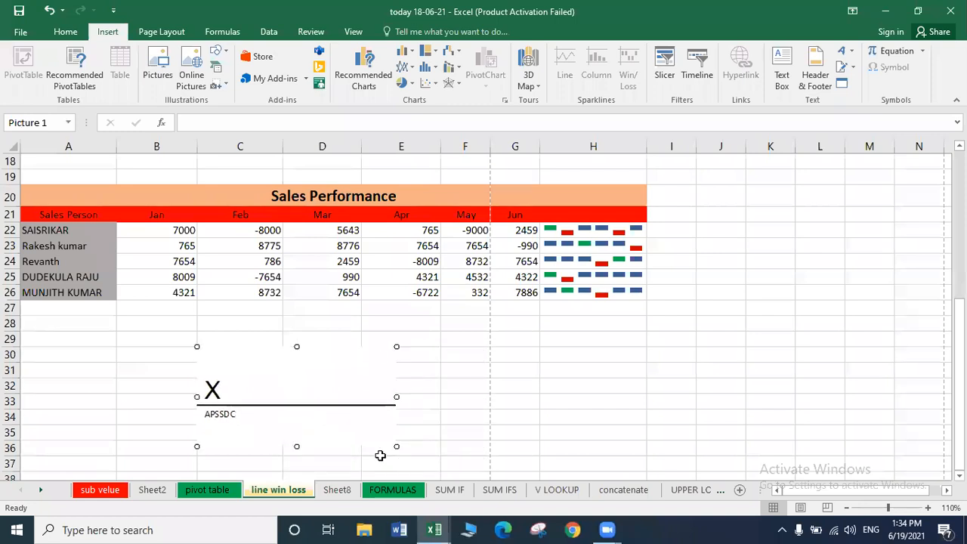
{"action": "key", "text": "Right"}
{"action": "key", "text": "Down"}
{"action": "key", "text": "Right"}
{"action": "key", "text": "Right"}
{"action": "key", "text": "Right"}
{"action": "key", "text": "Right"}
{"action": "key", "text": "Right"}
{"action": "key", "text": "Right"}
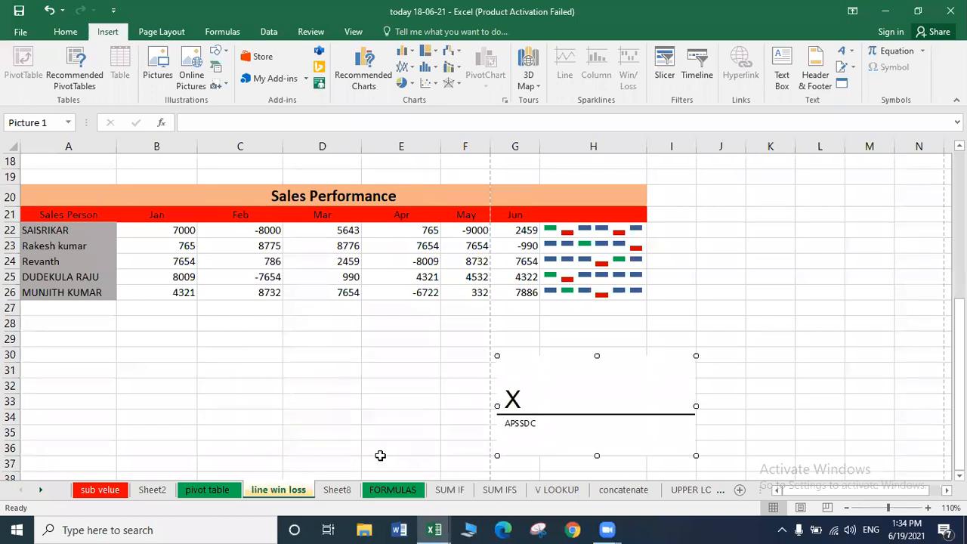
{"action": "key", "text": "Down"}
{"action": "key", "text": "Down"}
{"action": "key", "text": "Left"}
{"action": "key", "text": "Up"}
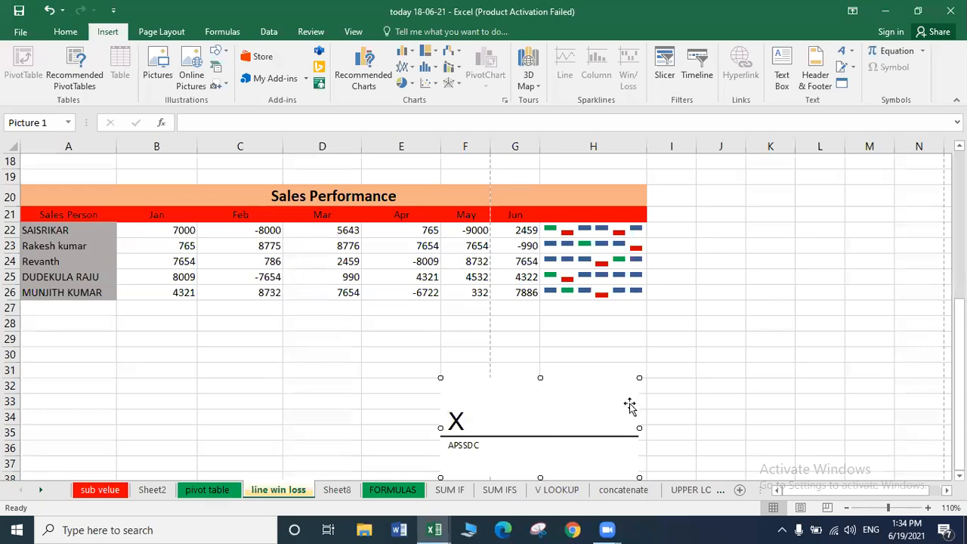
Close the signature setup unchanged and delete the existing APSSDC signature line.
{"action": "left_click", "coordinate": [852, 69]}
{"action": "left_click", "coordinate": [831, 82]}
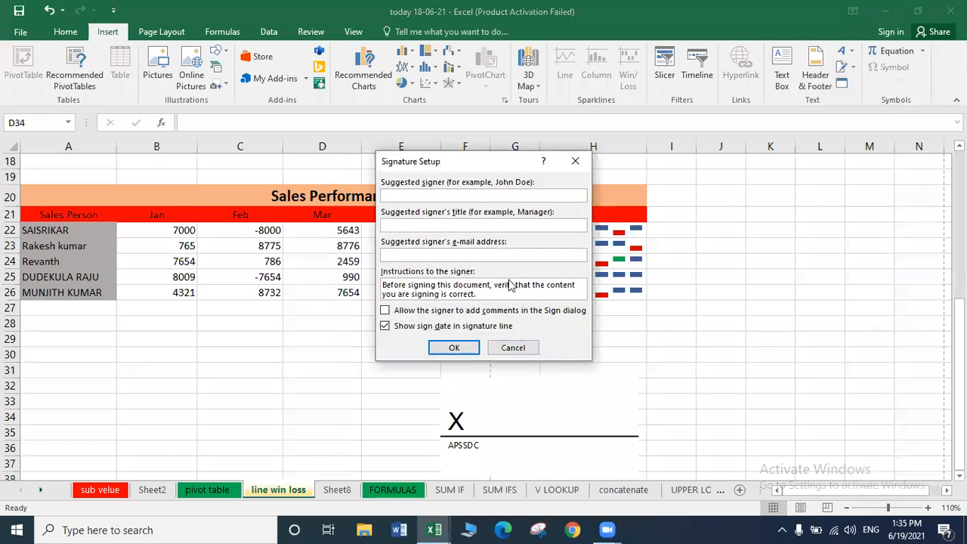
{"action": "left_click", "coordinate": [513, 348]}
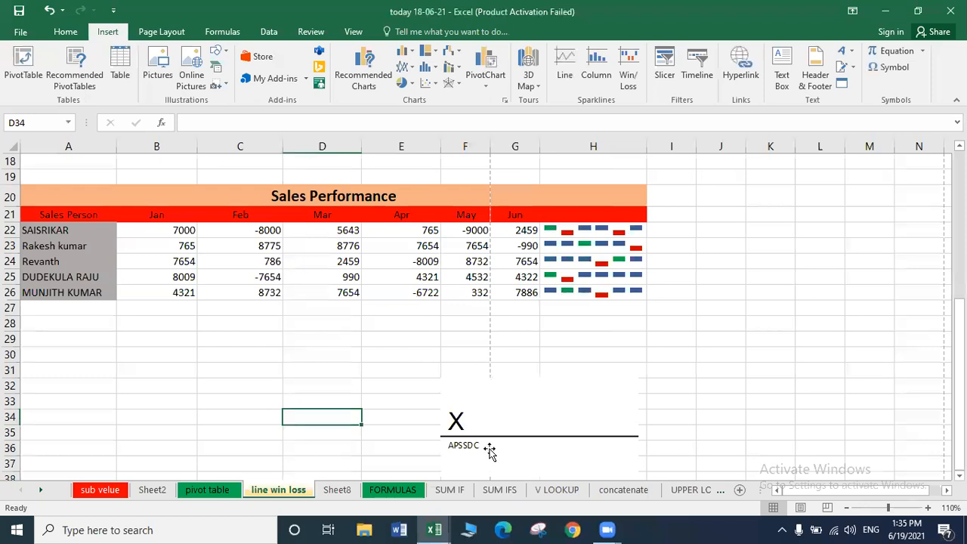
{"action": "left_click", "coordinate": [488, 451]}
{"action": "key", "text": "Delete"}
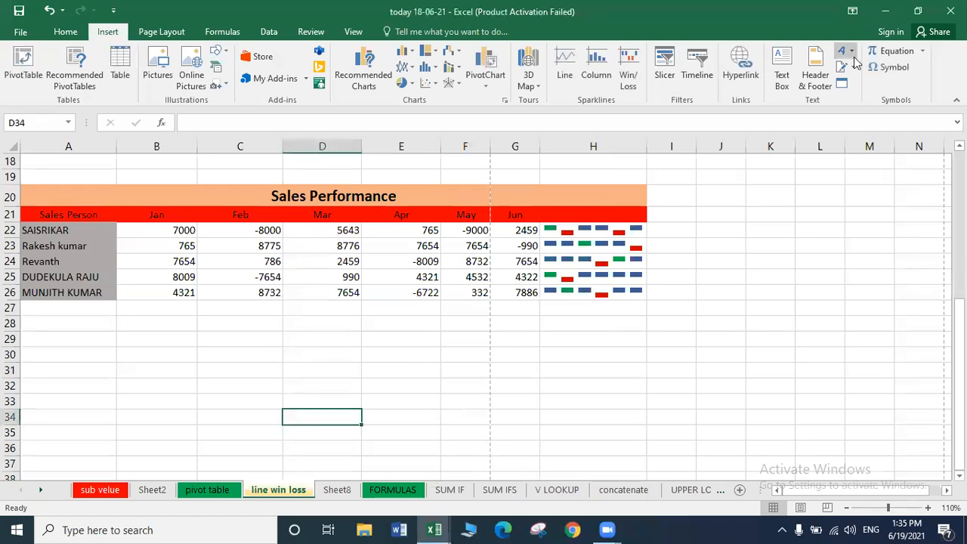
Insert a new signature line with a person's name as the suggested signer.
{"action": "left_click", "coordinate": [852, 68]}
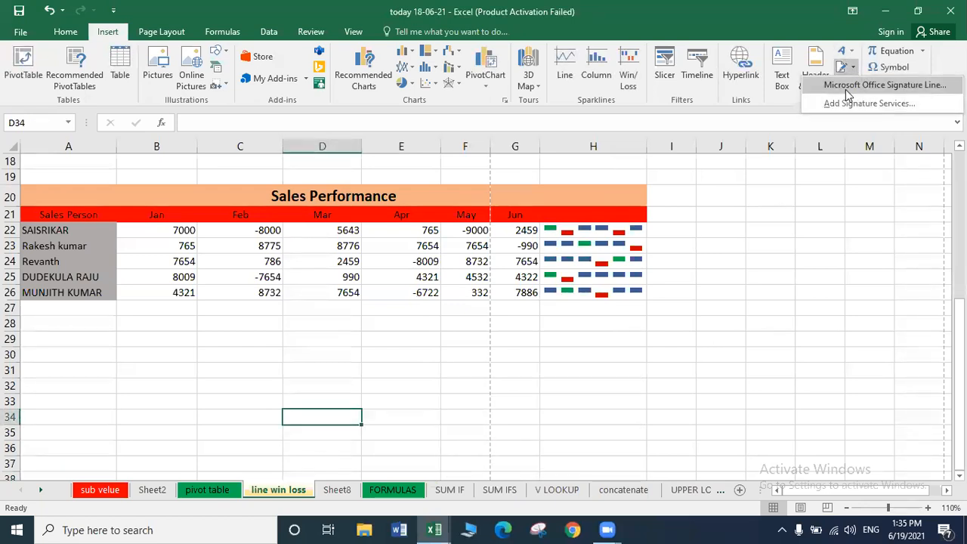
{"action": "left_click", "coordinate": [847, 87]}
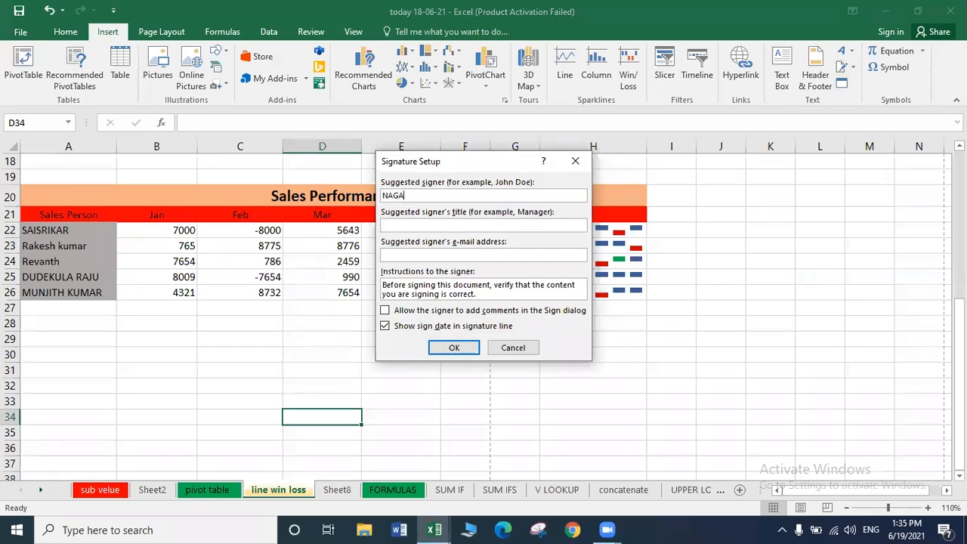
{"action": "left_click", "coordinate": [454, 348]}
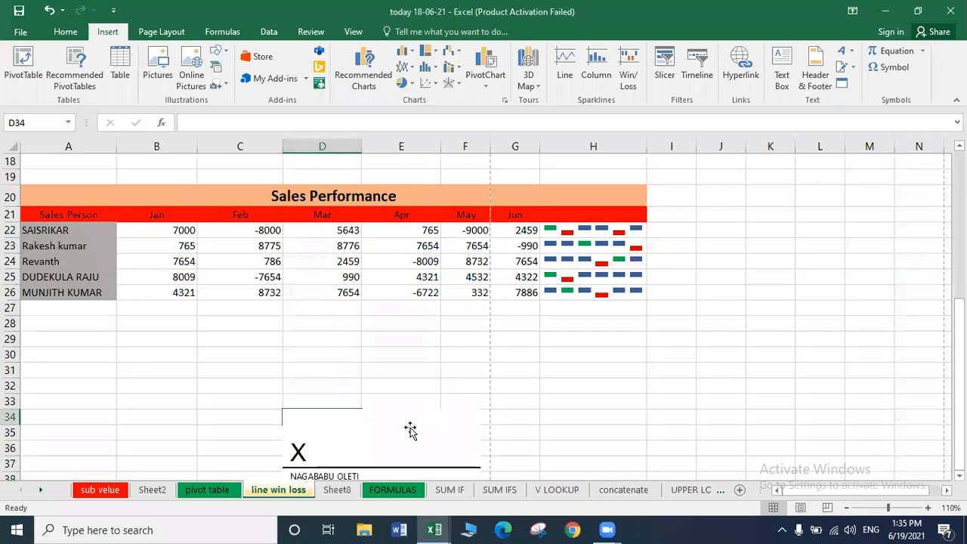
Nudge the new signature line with arrow keys, then delete it.
{"action": "left_click", "coordinate": [401, 431]}
{"action": "key", "text": "Up"}
{"action": "key", "text": "Right"}
{"action": "key", "text": "Right"}
{"action": "key", "text": "Right"}
{"action": "key", "text": "Right"}
{"action": "key", "text": "Right"}
{"action": "key", "text": "Right"}
{"action": "key", "text": "Right"}
{"action": "key", "text": "Right"}
{"action": "key", "text": "Right"}
{"action": "key", "text": "Right"}
{"action": "key", "text": "Right"}
{"action": "key", "text": "Right"}
{"action": "key", "text": "Right"}
{"action": "key", "text": "Right"}
{"action": "key", "text": "Up"}
{"action": "key", "text": "Up"}
{"action": "key", "text": "Left"}
{"action": "key", "text": "Left"}
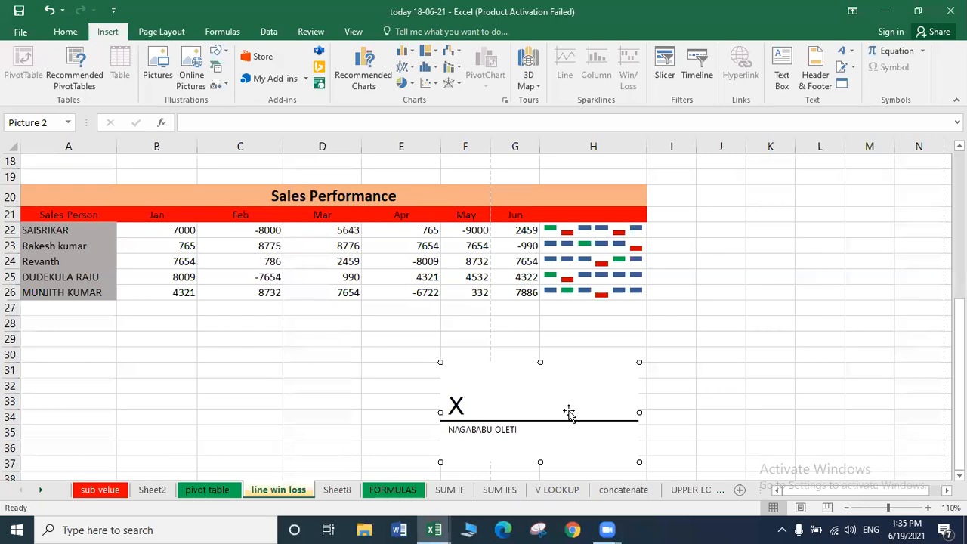
{"action": "key", "text": "Delete"}
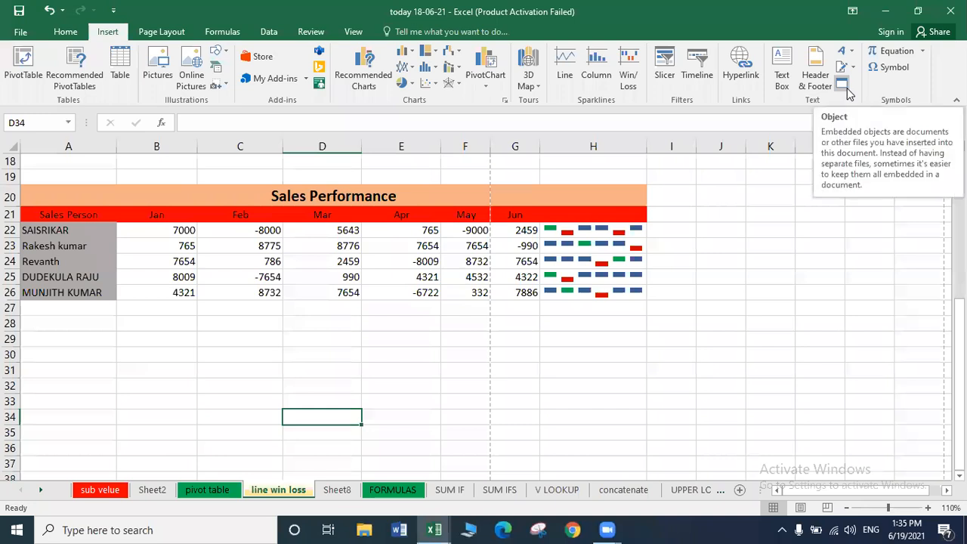
Open the embedded Object dialog and choose Bitmap Image as the object type.
{"action": "left_click", "coordinate": [845, 88]}
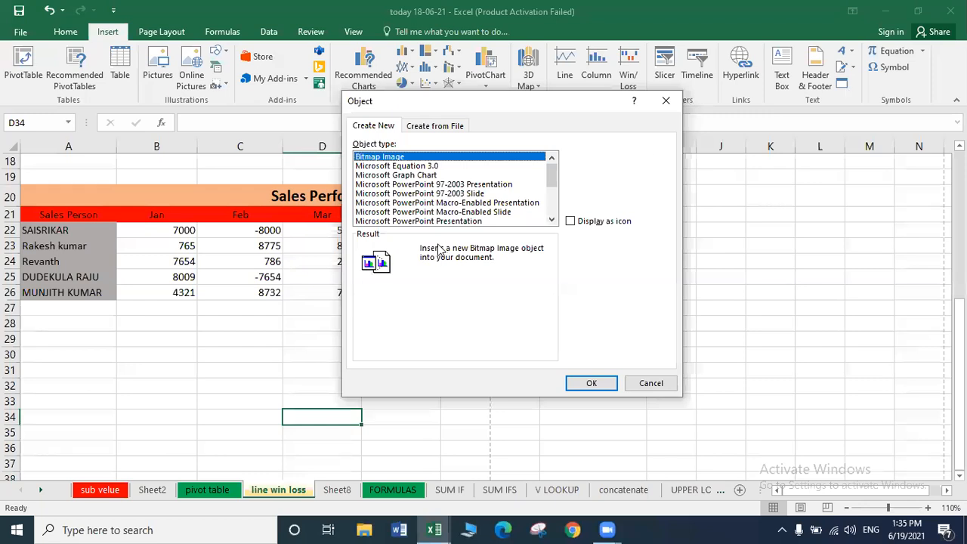
{"action": "left_click", "coordinate": [555, 204]}
{"action": "left_click", "coordinate": [554, 168]}
Embed the Bitmap Image and enlarge its Paint canvas to 807 × 340 px.
{"action": "left_click", "coordinate": [594, 384]}
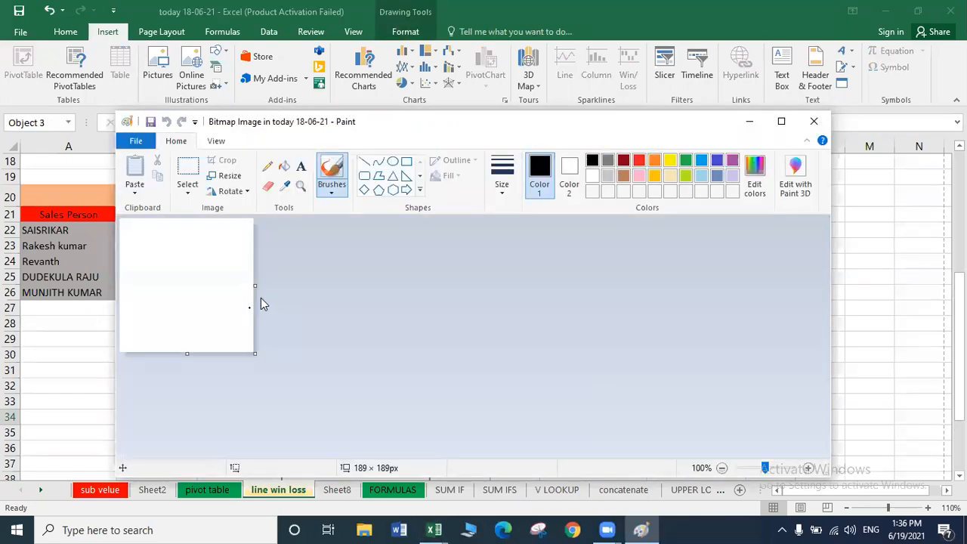
{"action": "mouse_move", "coordinate": [255, 358]}
{"action": "left_mouse_down"}
{"action": "mouse_move", "coordinate": [392, 350]}
{"action": "mouse_move", "coordinate": [699, 456]}
{"action": "mouse_move", "coordinate": [690, 457]}
{"action": "left_mouse_up"}
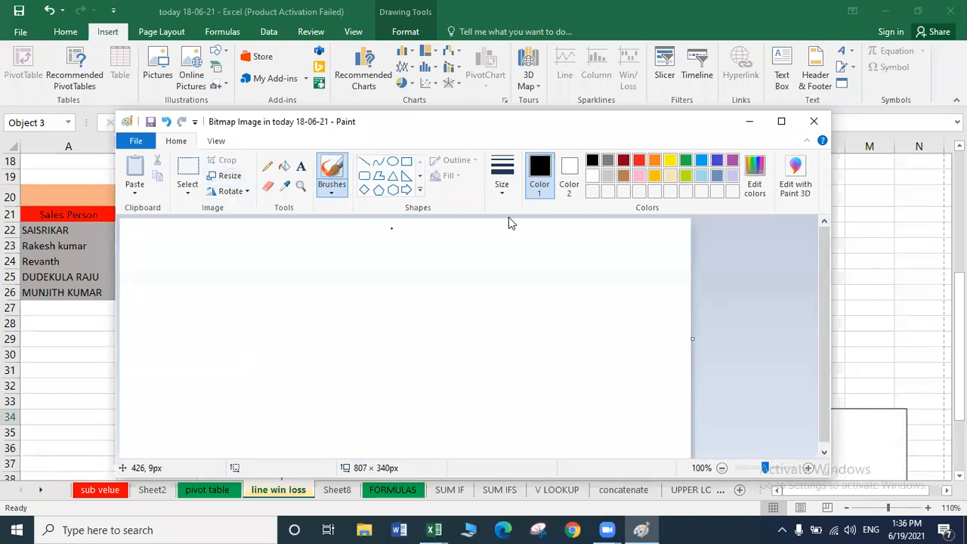
{"action": "left_click", "coordinate": [266, 172]}
Hand-write an APSSDC signature with the Pencil, then close Paint.
{"action": "mouse_move", "coordinate": [255, 272]}
{"action": "left_mouse_down"}
{"action": "mouse_move", "coordinate": [403, 278]}
{"action": "mouse_move", "coordinate": [329, 317]}
{"action": "mouse_move", "coordinate": [325, 330]}
{"action": "left_mouse_up"}
{"action": "mouse_move", "coordinate": [412, 331]}
{"action": "left_mouse_down"}
{"action": "mouse_move", "coordinate": [419, 293]}
{"action": "mouse_move", "coordinate": [473, 326]}
{"action": "left_mouse_up"}
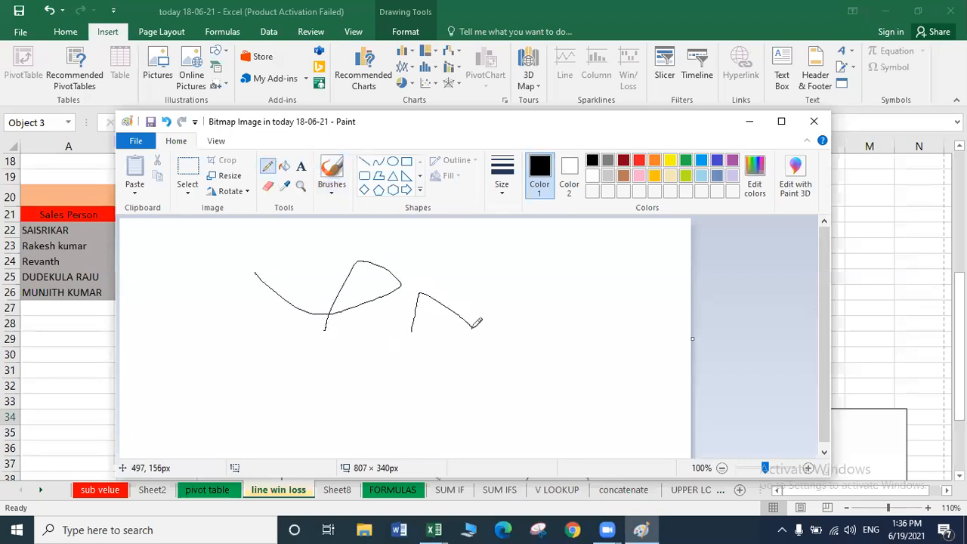
{"action": "mouse_move", "coordinate": [416, 310]}
{"action": "left_mouse_down"}
{"action": "mouse_move", "coordinate": [449, 302]}
{"action": "mouse_move", "coordinate": [498, 321]}
{"action": "left_mouse_up"}
{"action": "left_click_drag", "start_coordinate": [473, 291], "coordinate": [520, 312]}
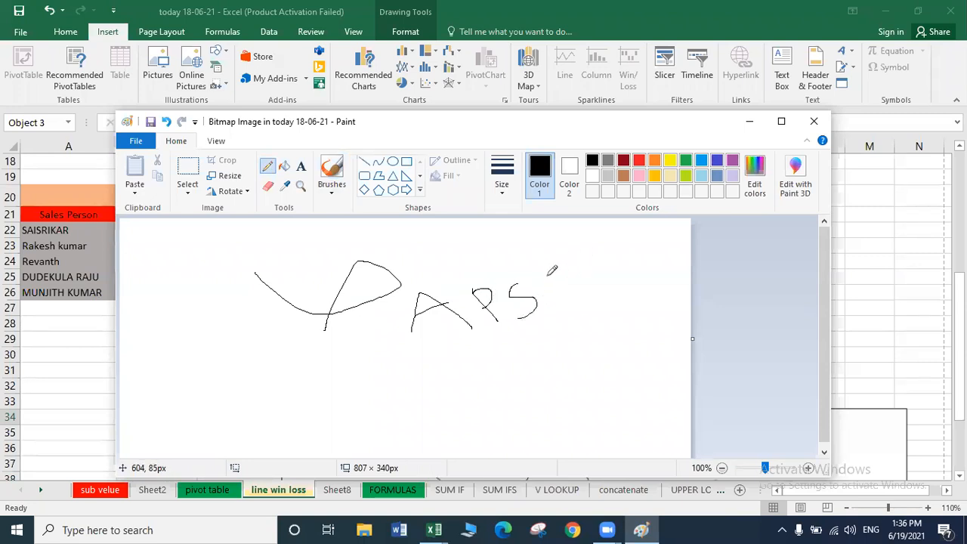
{"action": "mouse_move", "coordinate": [545, 275]}
{"action": "left_mouse_down"}
{"action": "mouse_move", "coordinate": [566, 288]}
{"action": "mouse_move", "coordinate": [552, 302]}
{"action": "left_mouse_up"}
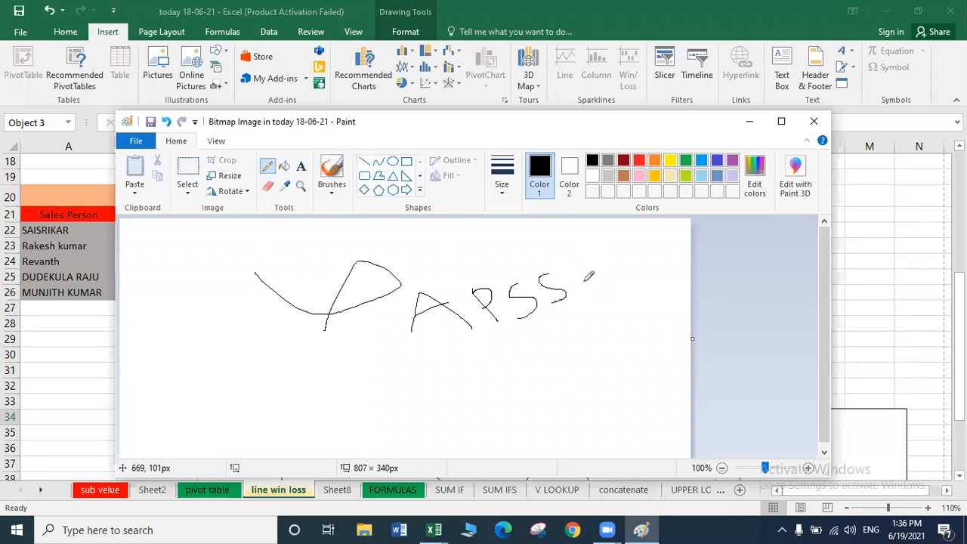
{"action": "left_click_drag", "start_coordinate": [574, 269], "coordinate": [599, 300]}
{"action": "mouse_move", "coordinate": [574, 269]}
{"action": "left_mouse_down"}
{"action": "mouse_move", "coordinate": [590, 269]}
{"action": "mouse_move", "coordinate": [600, 303]}
{"action": "left_mouse_up"}
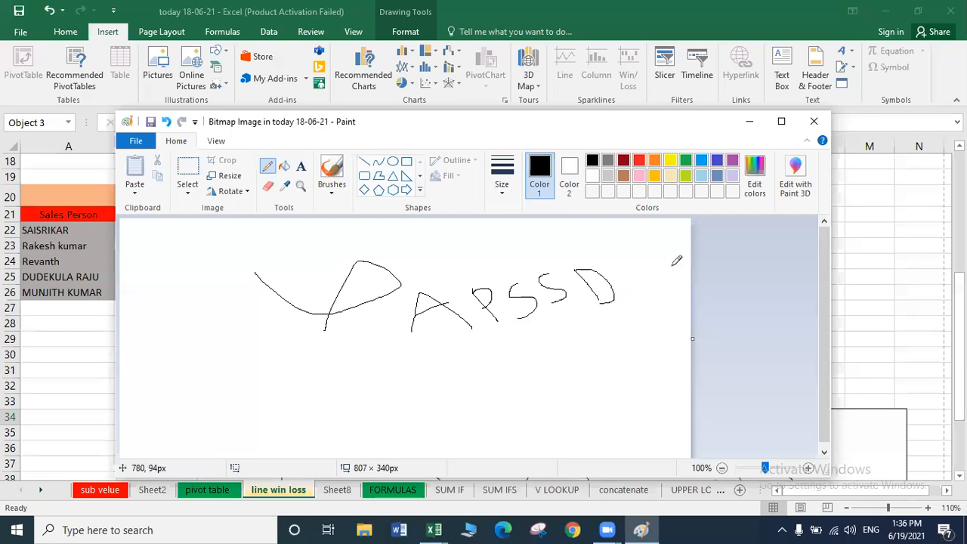
{"action": "mouse_move", "coordinate": [626, 263]}
{"action": "left_mouse_down"}
{"action": "mouse_move", "coordinate": [629, 292]}
{"action": "mouse_move", "coordinate": [649, 290]}
{"action": "left_mouse_up"}
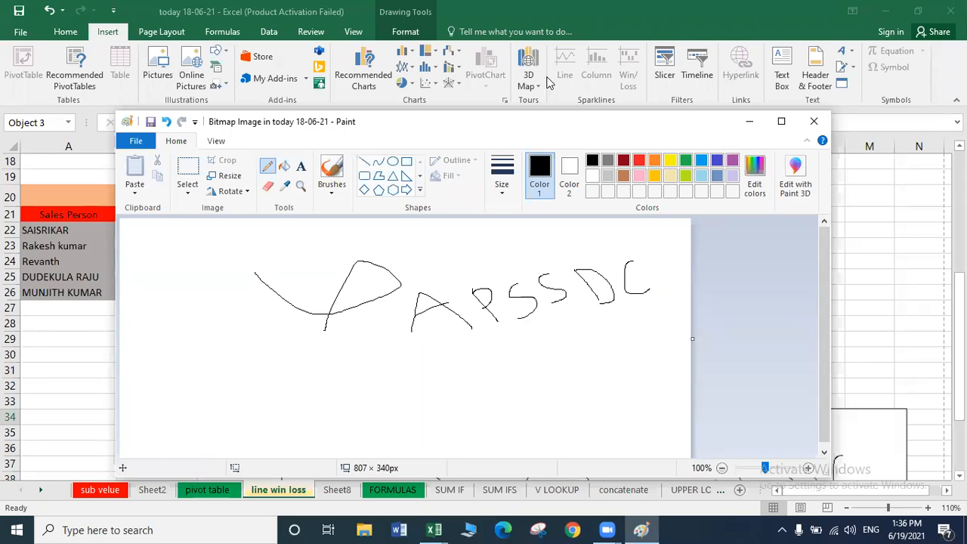
{"action": "left_click_drag", "start_coordinate": [587, 115], "coordinate": [533, 65]}
{"action": "left_click", "coordinate": [759, 71]}
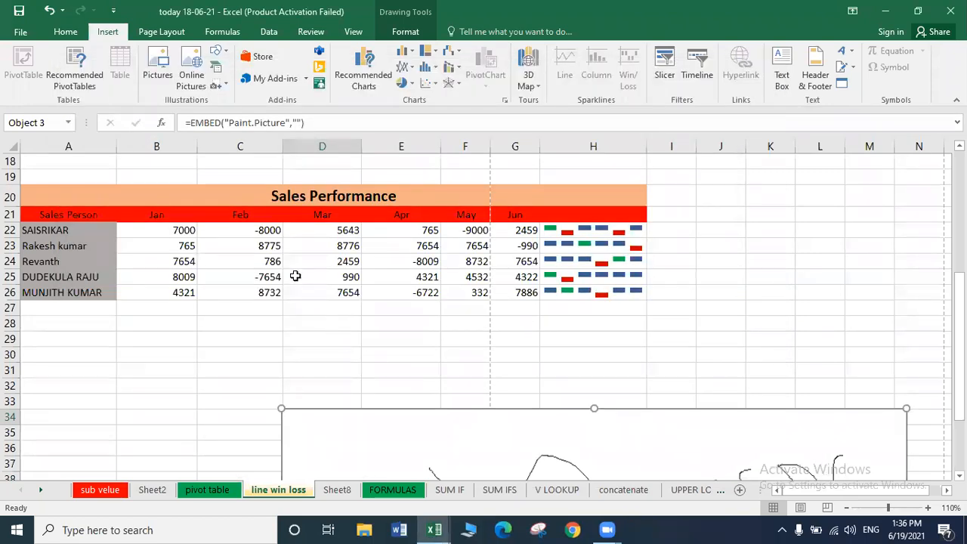
Move and shrink the drawing below the table, set its height to 1.04", then delete it.
{"action": "mouse_move", "coordinate": [410, 345]}
{"action": "left_mouse_down"}
{"action": "mouse_move", "coordinate": [305, 277]}
{"action": "mouse_move", "coordinate": [379, 261]}
{"action": "left_mouse_up"}
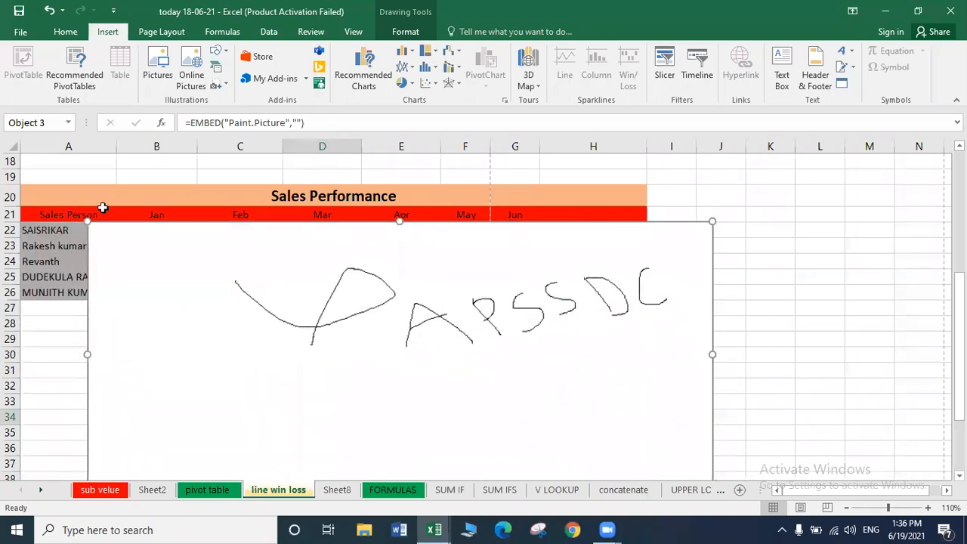
{"action": "left_click_drag", "start_coordinate": [88, 222], "coordinate": [321, 327]}
{"action": "mouse_move", "coordinate": [494, 384]}
{"action": "left_mouse_down"}
{"action": "mouse_move", "coordinate": [305, 313]}
{"action": "mouse_move", "coordinate": [281, 370]}
{"action": "left_mouse_up"}
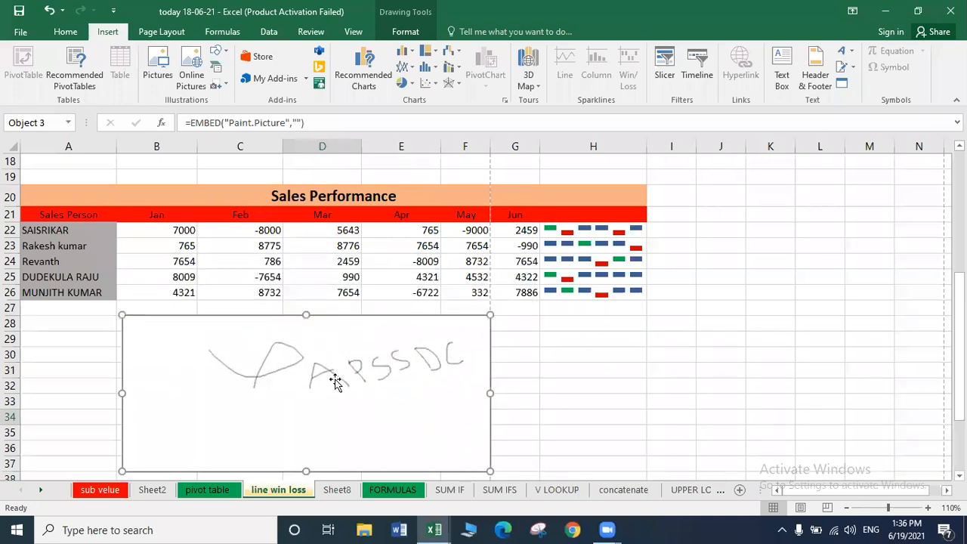
{"action": "left_click", "coordinate": [385, 31]}
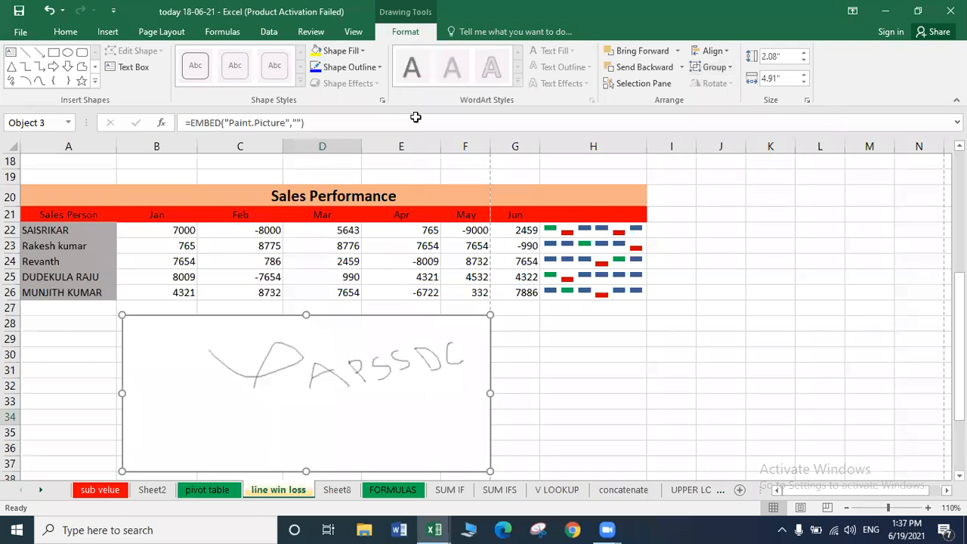
{"action": "left_click_drag", "start_coordinate": [306, 468], "coordinate": [318, 395]}
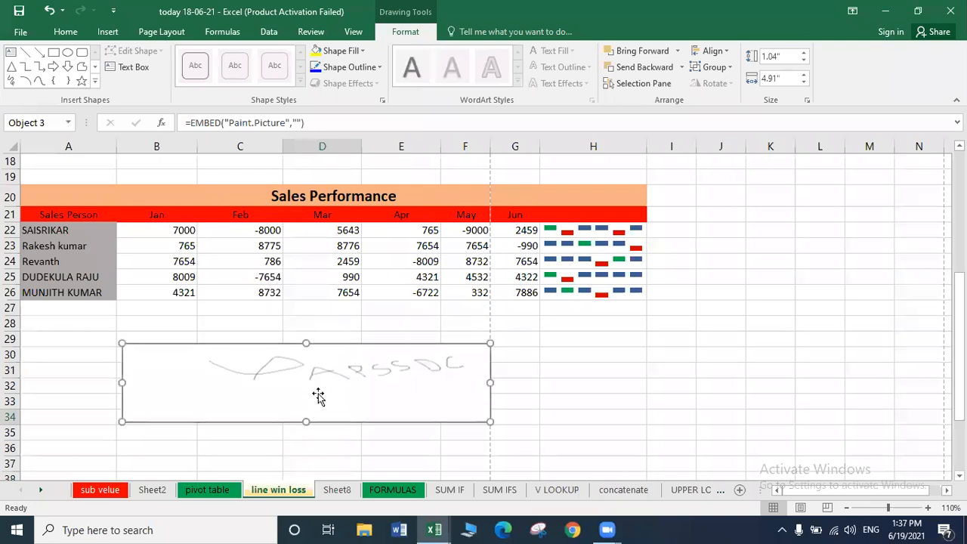
{"action": "key", "text": "Delete"}
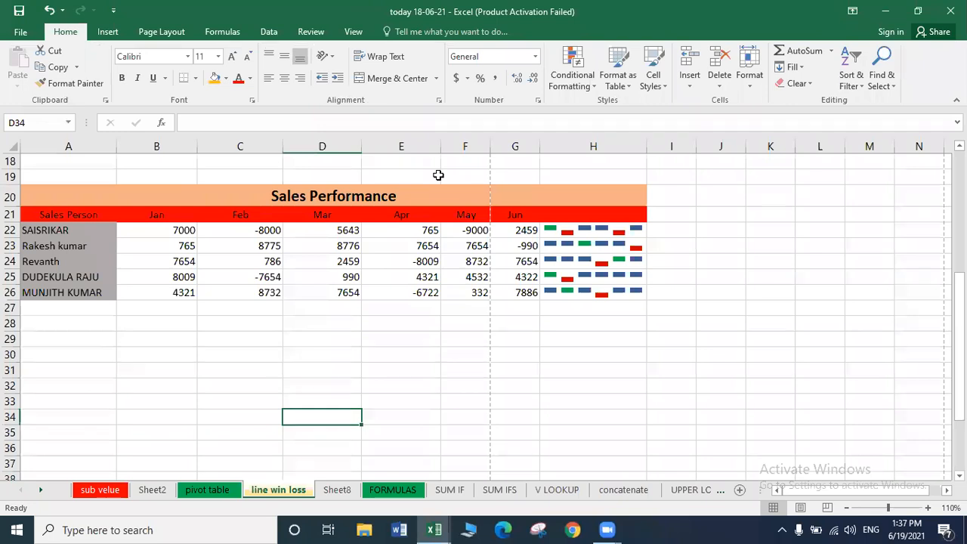
Reopen the Insert Object dialog and cancel without inserting anything.
{"action": "left_click", "coordinate": [105, 33]}
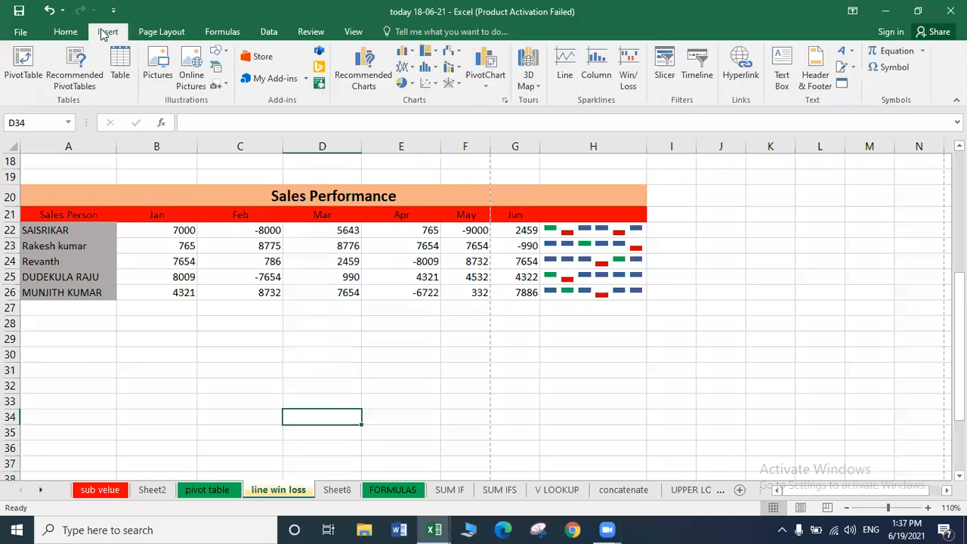
{"action": "left_click", "coordinate": [842, 84]}
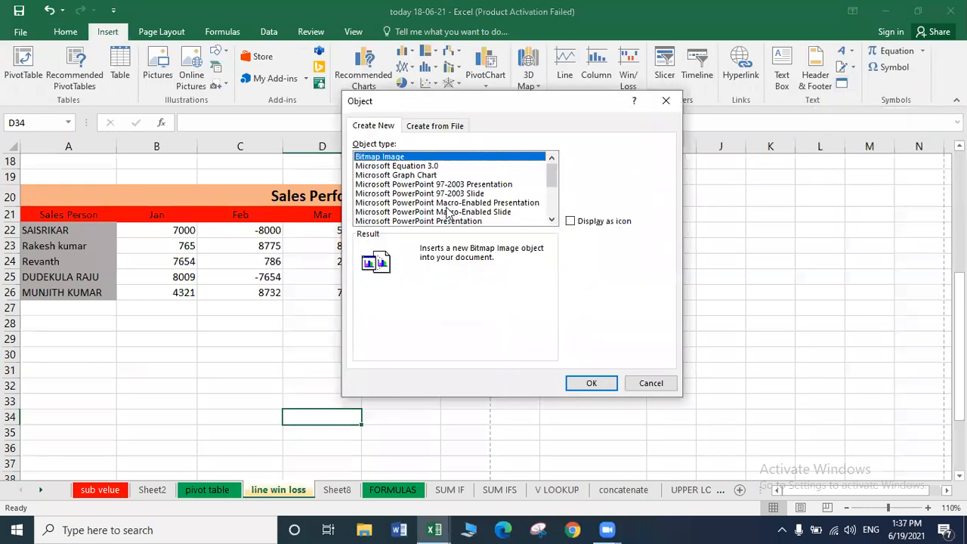
{"action": "left_click", "coordinate": [550, 203]}
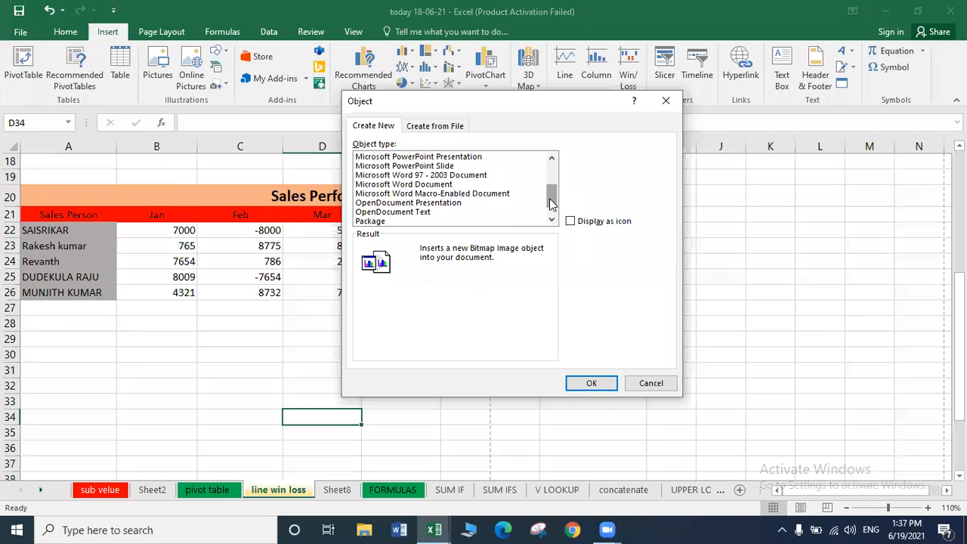
{"action": "left_click", "coordinate": [642, 383]}
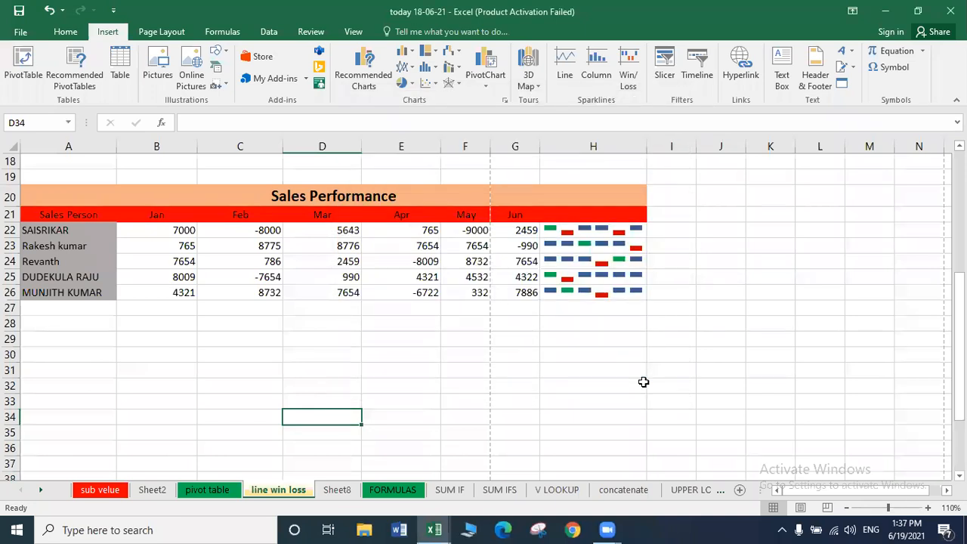
{"action": "left_click", "coordinate": [904, 53]}
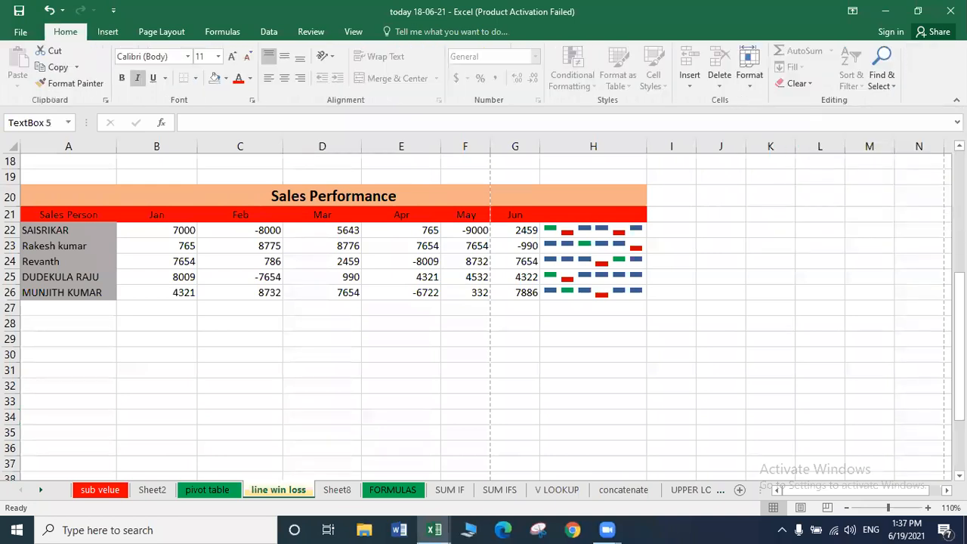
{"action": "left_click_drag", "start_coordinate": [491, 289], "coordinate": [317, 361]}
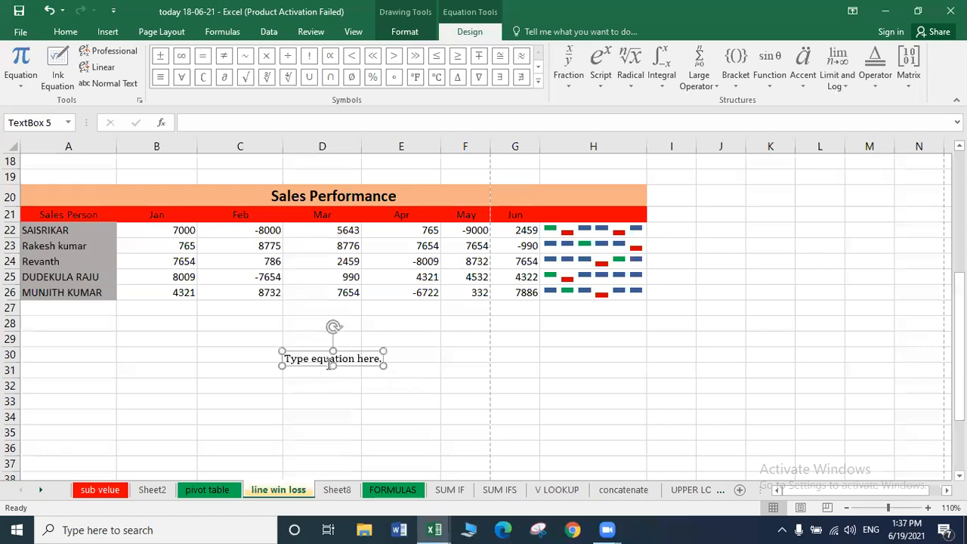
{"action": "type", "text": "FDA"}
{"action": "key", "text": "BackSpace"}
{"action": "key", "text": "BackSpace"}
{"action": "key", "text": "BackSpace"}
{"action": "key", "text": "BackSpace"}
{"action": "key", "text": "BackSpace"}
{"action": "key", "text": "BackSpace"}
{"action": "key", "text": "BackSpace"}
{"action": "key", "text": "BackSpace"}
{"action": "key", "text": "BackSpace"}
{"action": "key", "text": "BackSpace"}
{"action": "key", "text": "BackSpace"}
{"action": "key", "text": "BackSpace"}
{"action": "key", "text": "BackSpace"}
{"action": "key", "text": "BackSpace"}
{"action": "key", "text": "BackSpace"}
{"action": "key", "text": "BackSpace"}
{"action": "key", "text": "BackSpace"}
{"action": "key", "text": "BackSpace"}
{"action": "key", "text": "BackSpace"}
{"action": "key", "text": "BackSpace"}
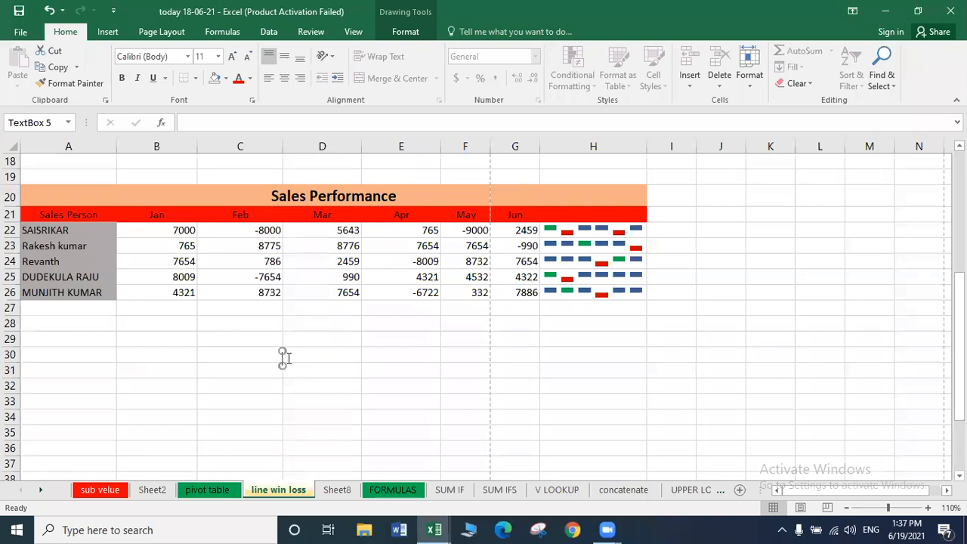
{"action": "key", "text": "Delete"}
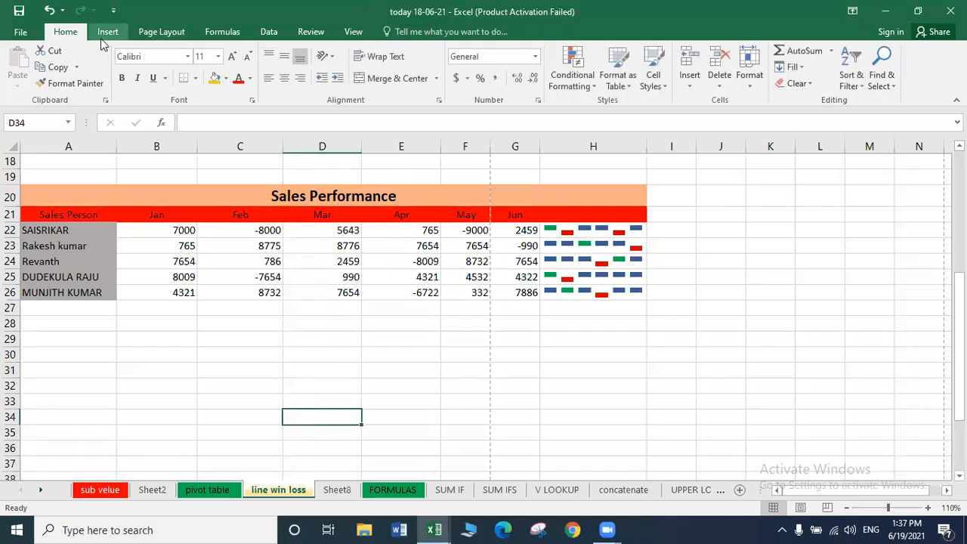
{"action": "left_click", "coordinate": [106, 32]}
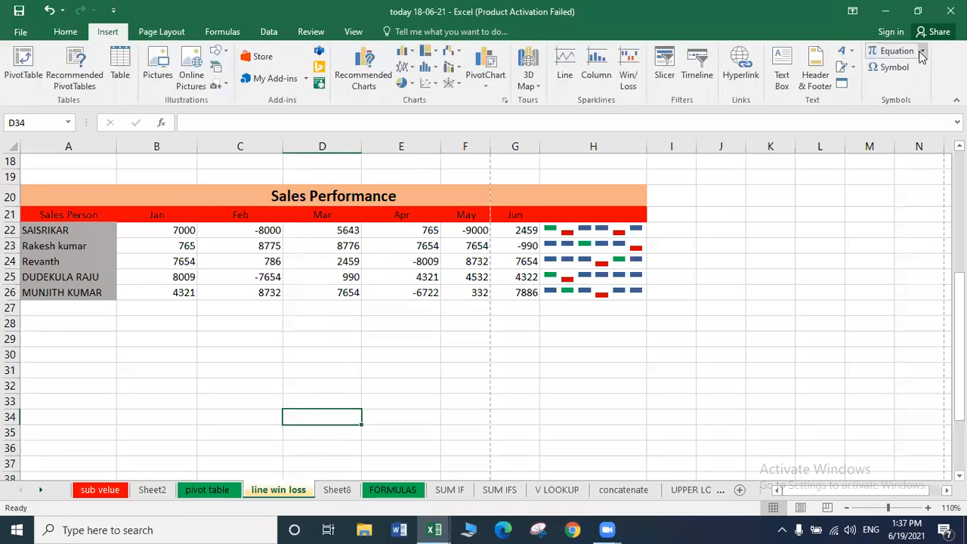
{"action": "left_click", "coordinate": [922, 51]}
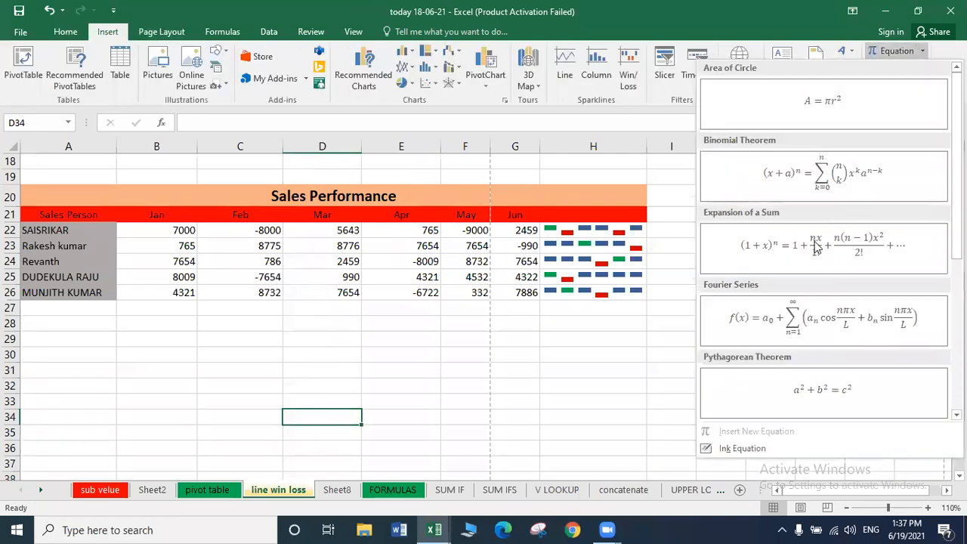
{"action": "left_click", "coordinate": [811, 246]}
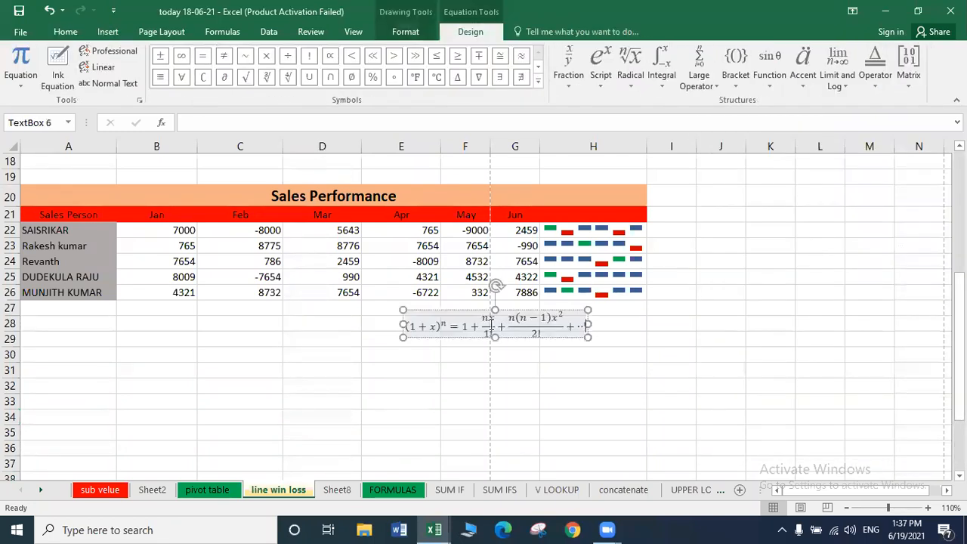
{"action": "left_click_drag", "start_coordinate": [354, 360], "coordinate": [226, 370]}
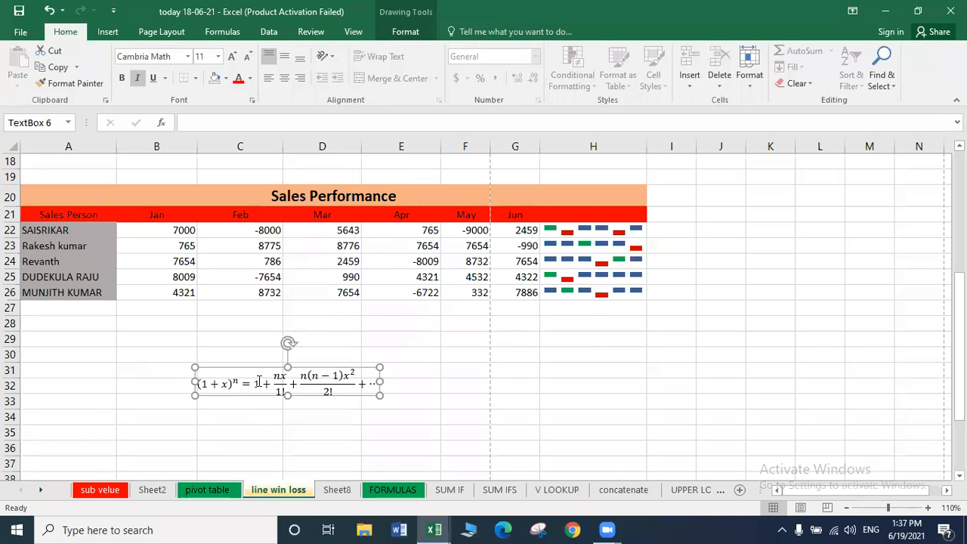
{"action": "left_click", "coordinate": [258, 382]}
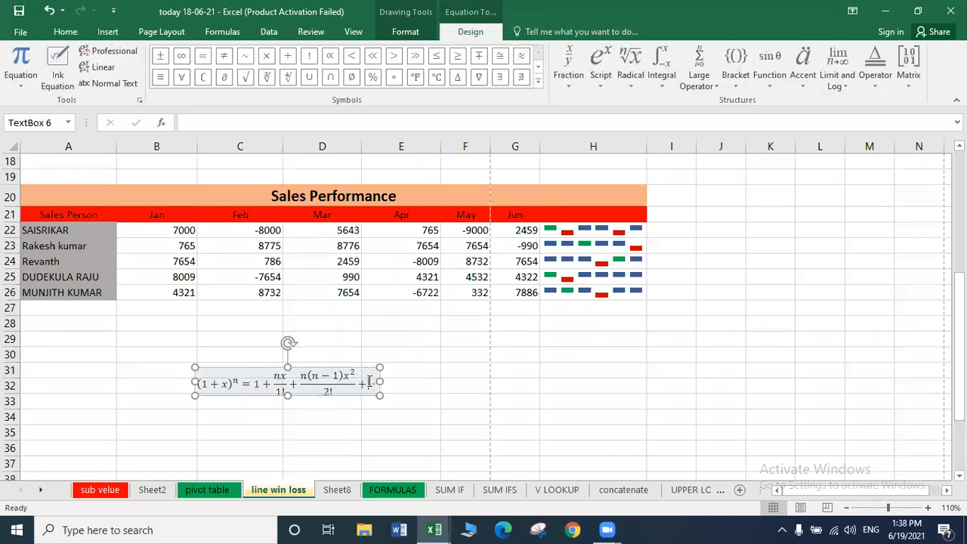
{"action": "key", "text": "Escape"}
{"action": "key", "text": "Escape"}
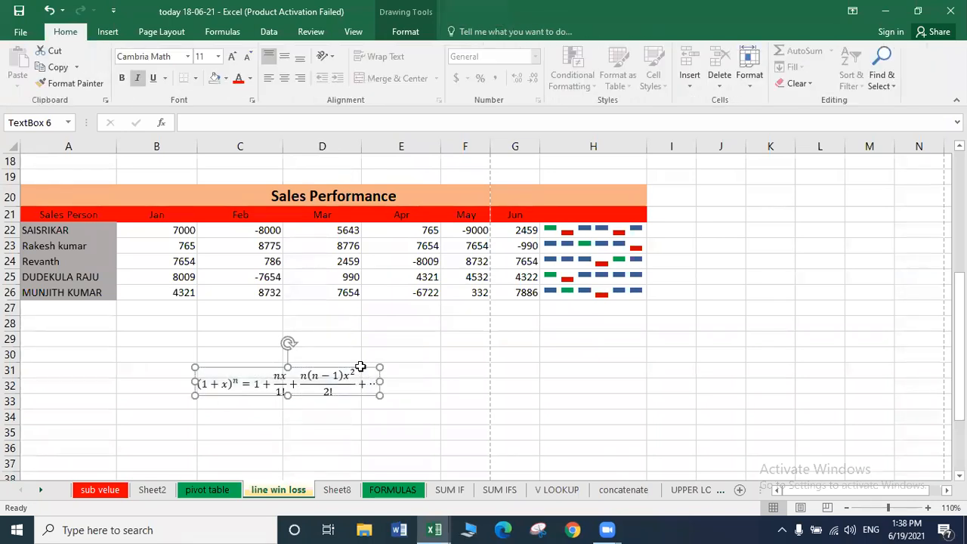
{"action": "left_click", "coordinate": [106, 31]}
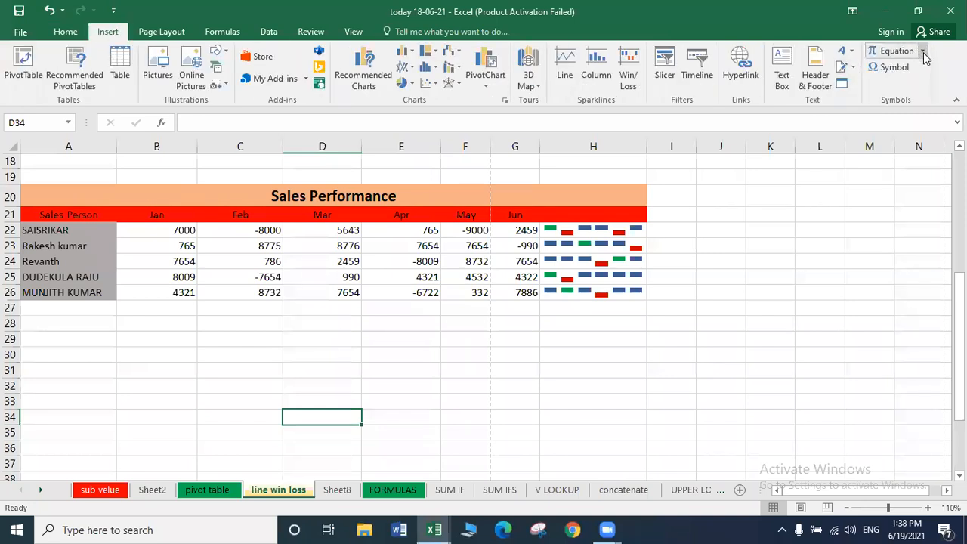
{"action": "left_click", "coordinate": [921, 51]}
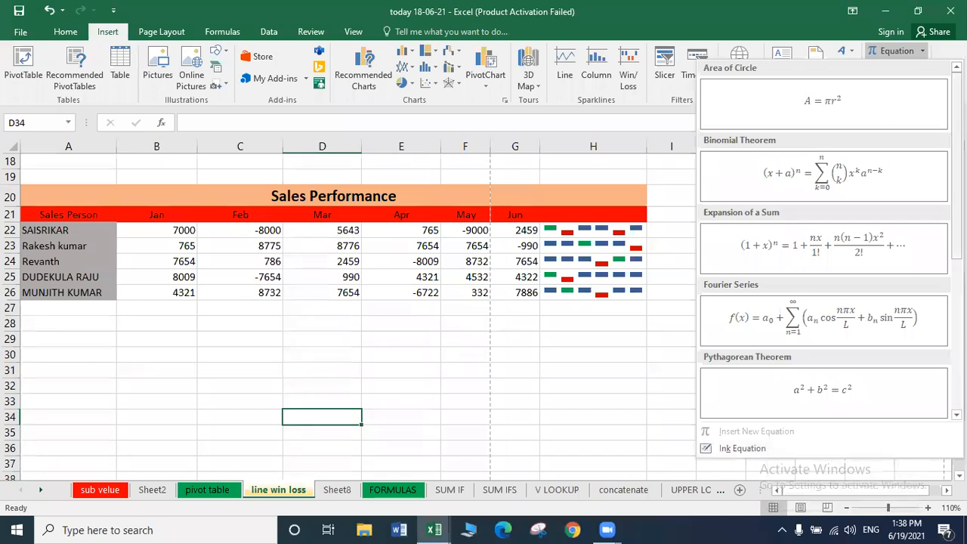
{"action": "scroll", "coordinate": [831, 174], "scroll_direction": "down", "scroll_amount": 3}
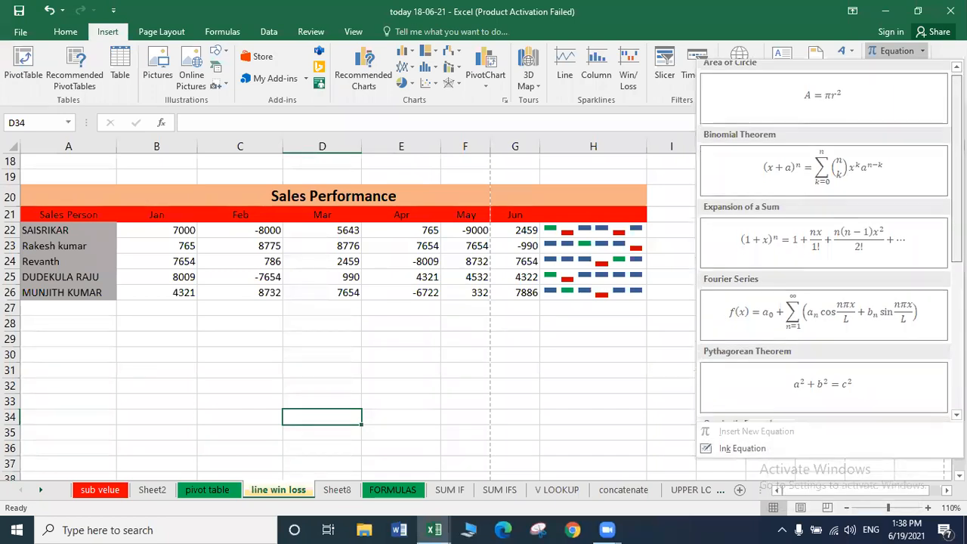
{"action": "scroll", "coordinate": [823, 242], "scroll_direction": "down", "scroll_amount": 3}
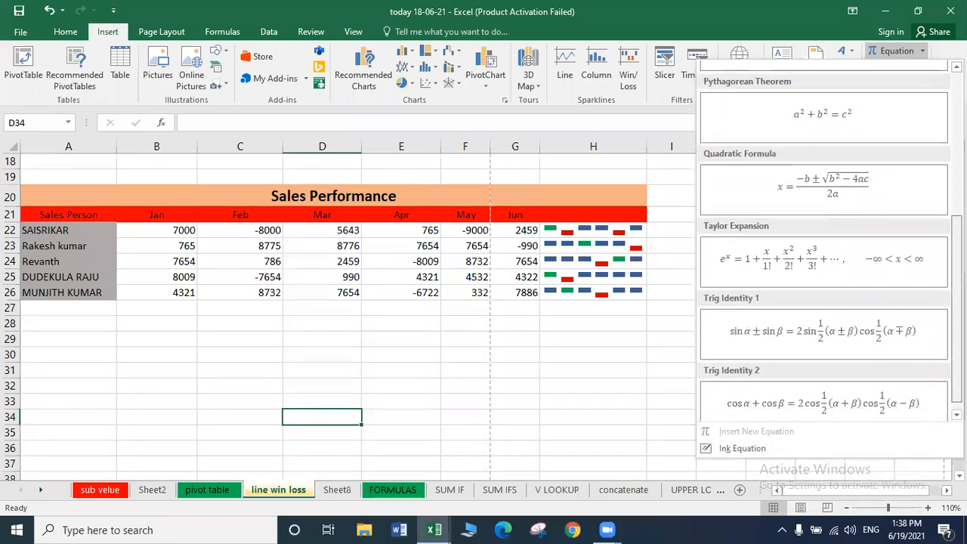
{"action": "left_click", "coordinate": [749, 454]}
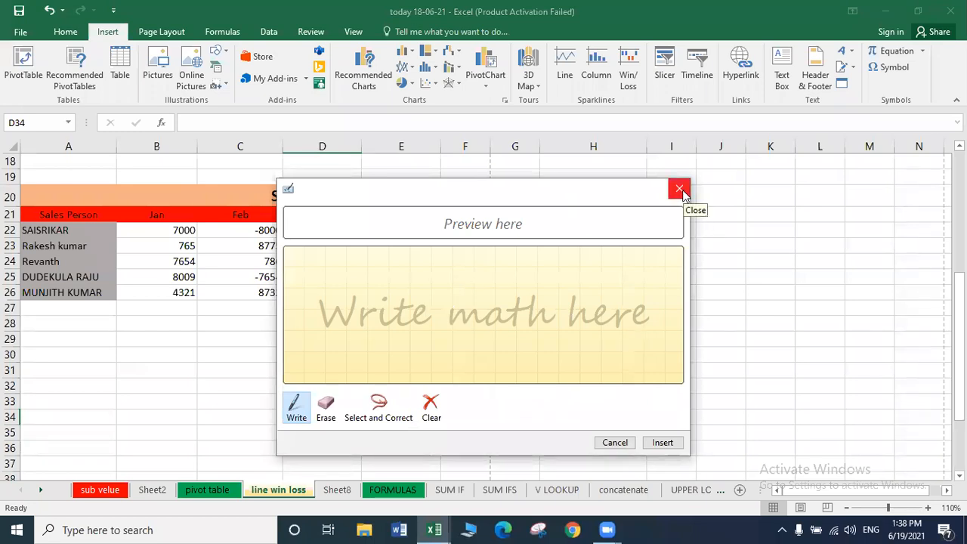
{"action": "left_click", "coordinate": [680, 189]}
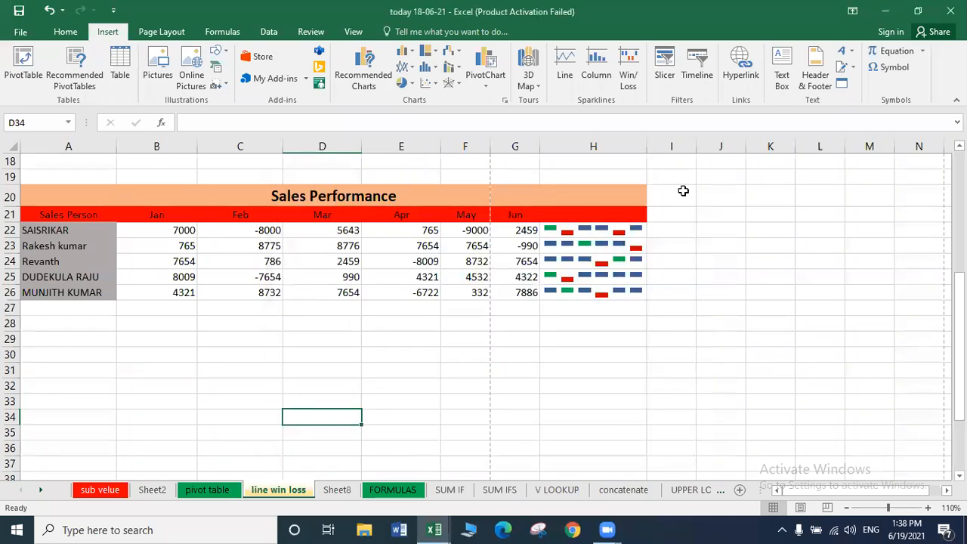
{"action": "left_click", "coordinate": [897, 68]}
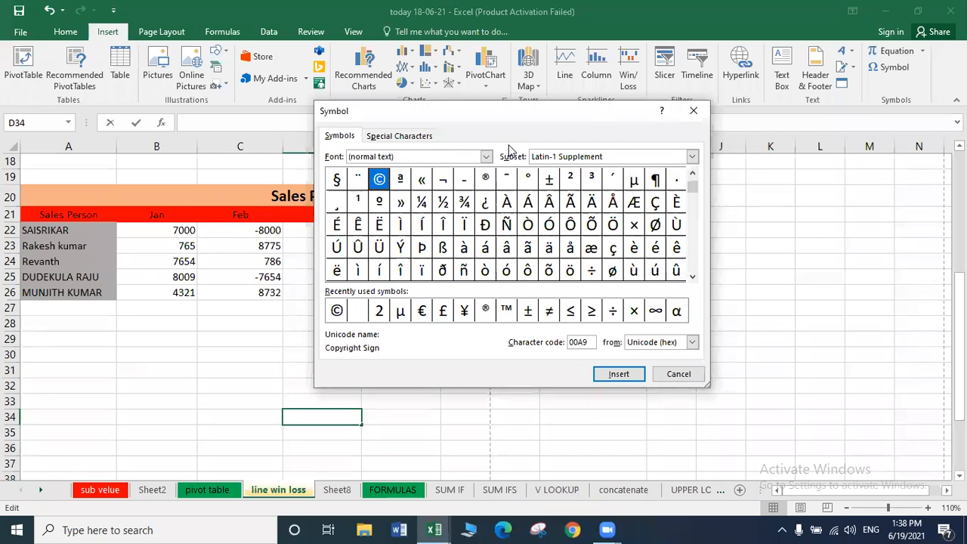
{"action": "left_click", "coordinate": [691, 196]}
{"action": "left_click_drag", "start_coordinate": [693, 196], "coordinate": [694, 242]}
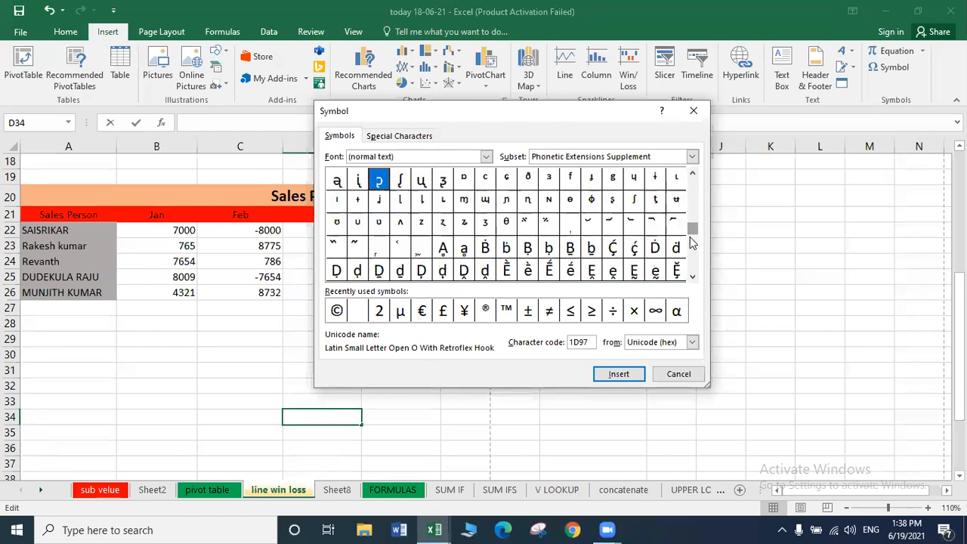
{"action": "left_click", "coordinate": [486, 156]}
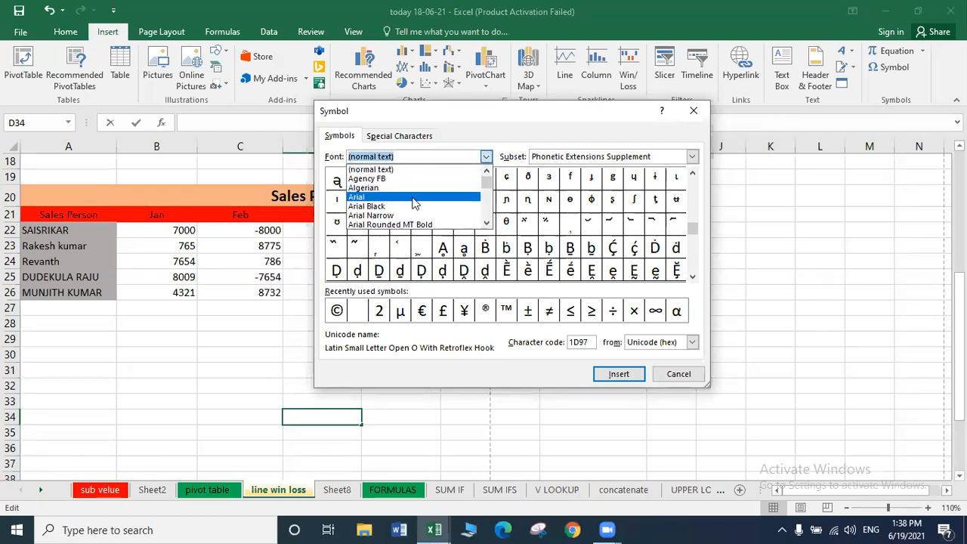
{"action": "left_click", "coordinate": [692, 157]}
{"action": "left_click", "coordinate": [692, 157]}
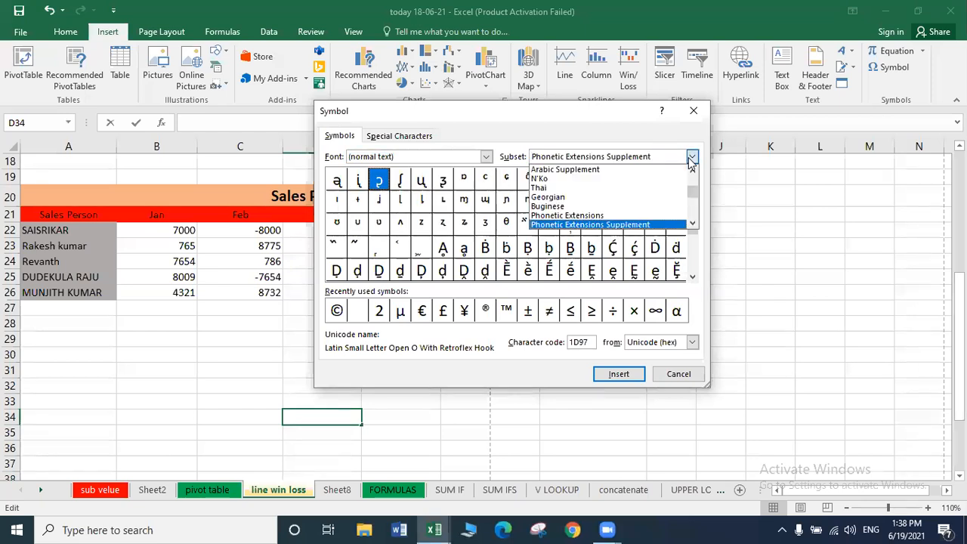
{"action": "left_click", "coordinate": [595, 197]}
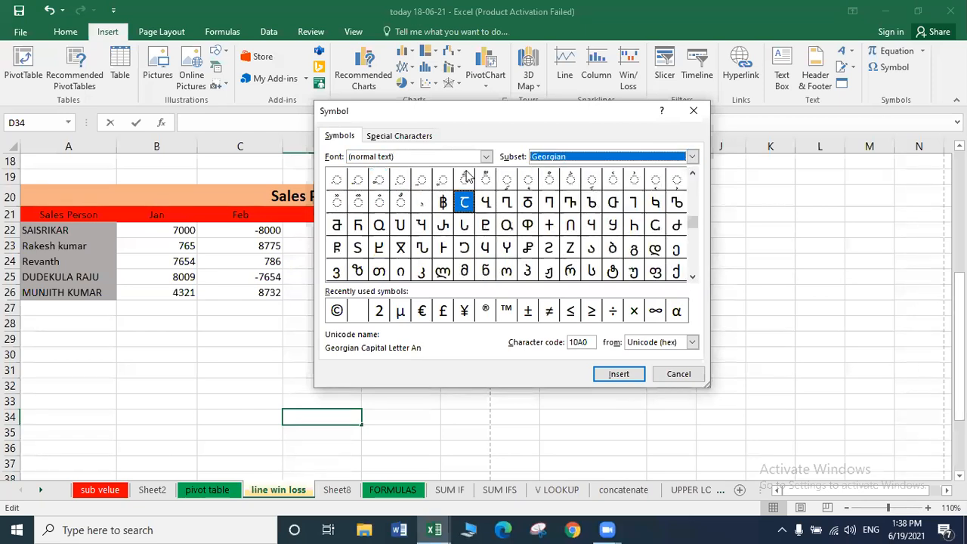
{"action": "left_click", "coordinate": [484, 162]}
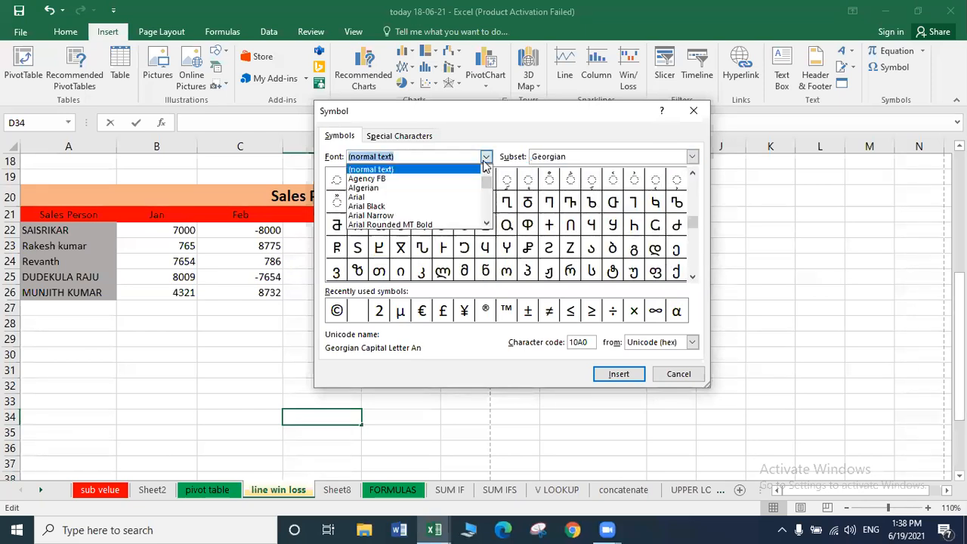
{"action": "left_click", "coordinate": [442, 186]}
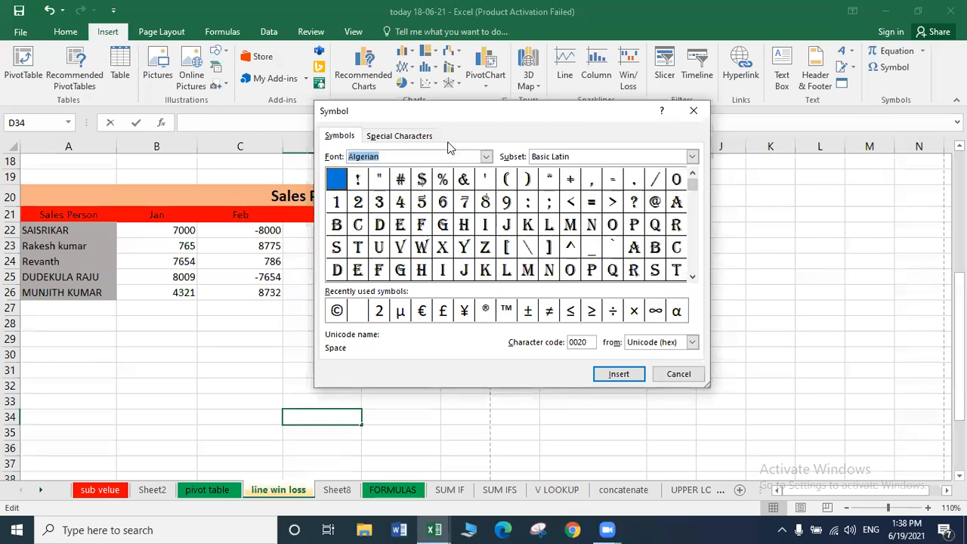
{"action": "left_click", "coordinate": [387, 140]}
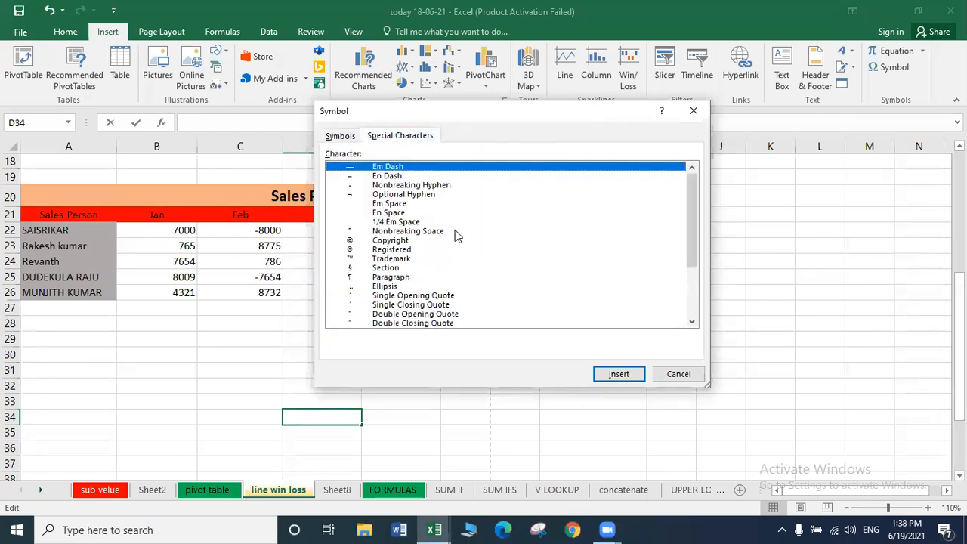
{"action": "left_click", "coordinate": [405, 231]}
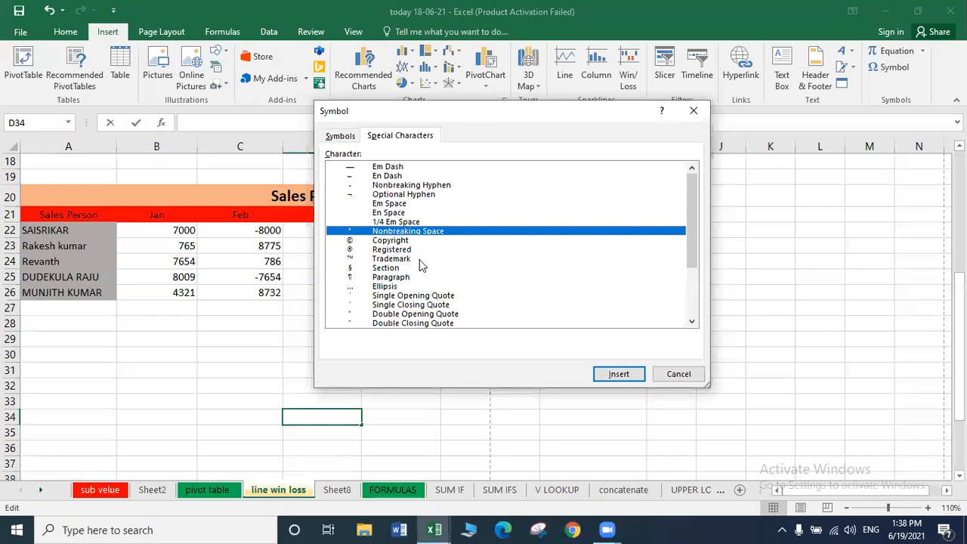
{"action": "left_click", "coordinate": [390, 249]}
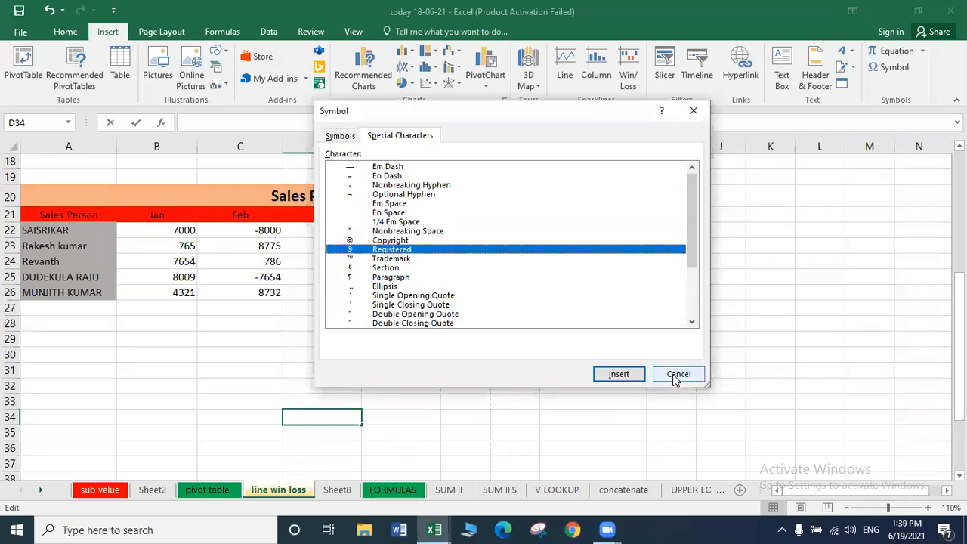
{"action": "left_click", "coordinate": [617, 374]}
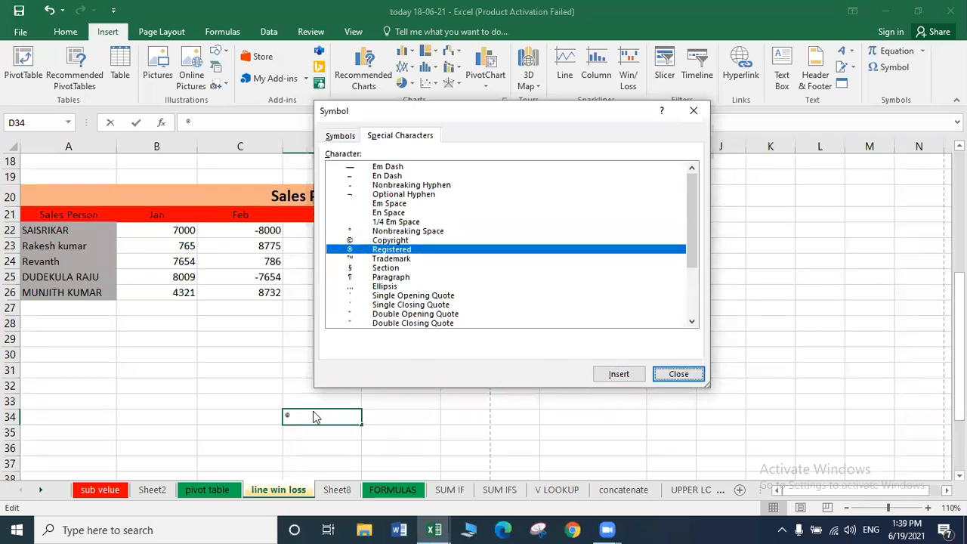
{"action": "left_click", "coordinate": [382, 277]}
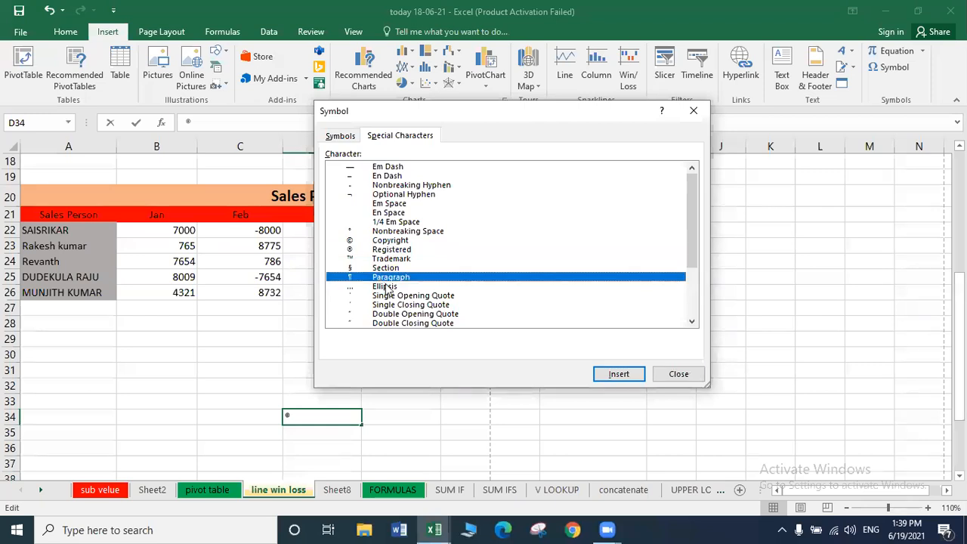
{"action": "left_click", "coordinate": [610, 375]}
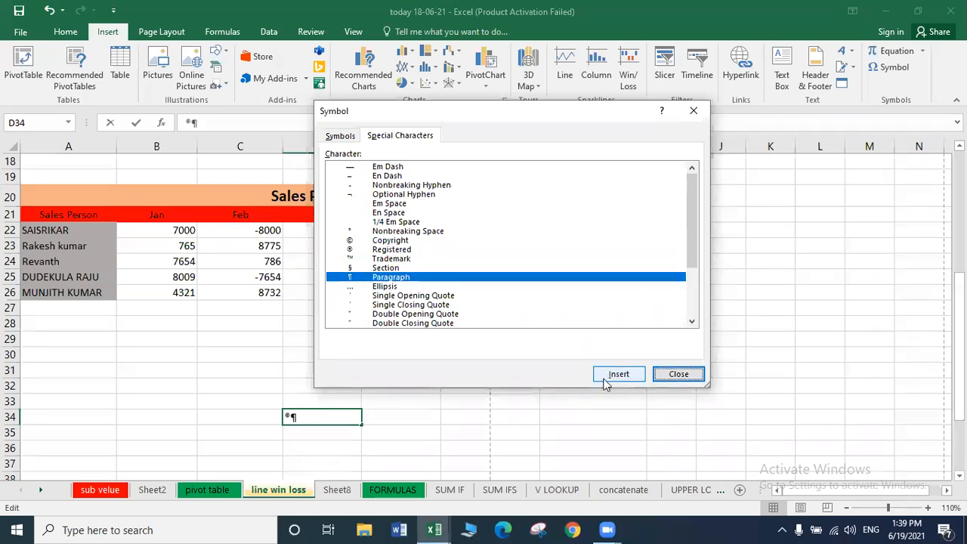
{"action": "left_click", "coordinate": [679, 374]}
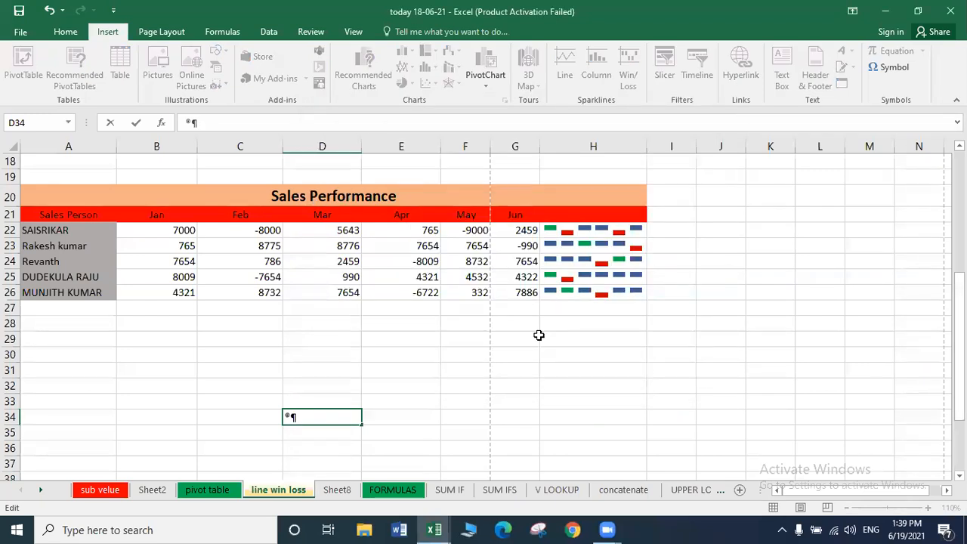
Select cells D33, E28 and C30, then make row 30 about 41.25 points tall.
{"action": "left_click", "coordinate": [349, 404]}
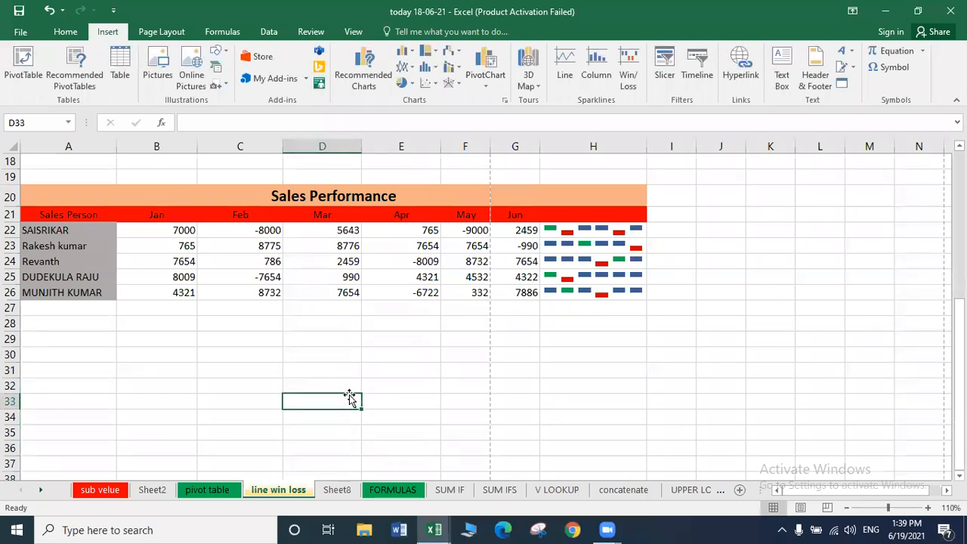
{"action": "left_click", "coordinate": [419, 328]}
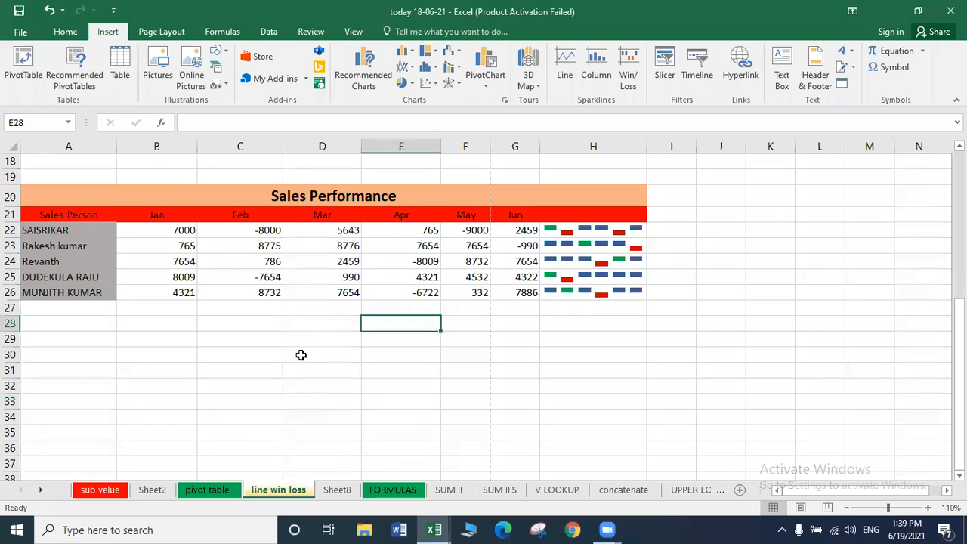
{"action": "left_click", "coordinate": [254, 352]}
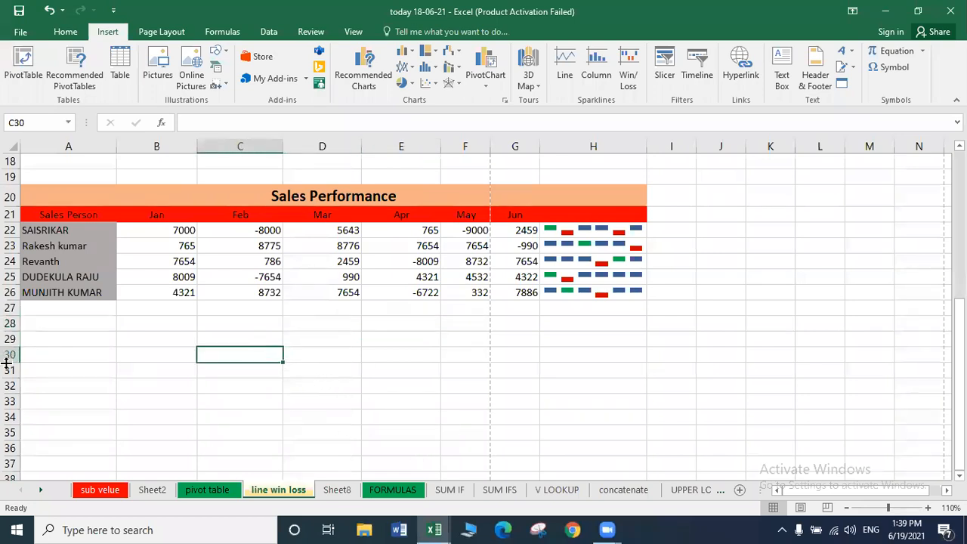
{"action": "left_click_drag", "start_coordinate": [6, 364], "coordinate": [10, 392]}
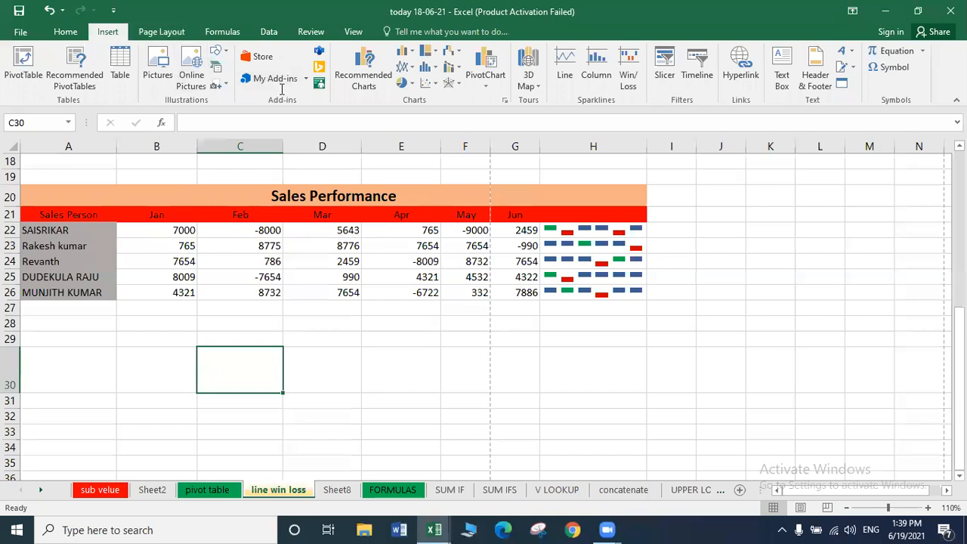
Insert the APSSDC LOGO picture from the computer and shrink it by its corners.
{"action": "left_click", "coordinate": [157, 65]}
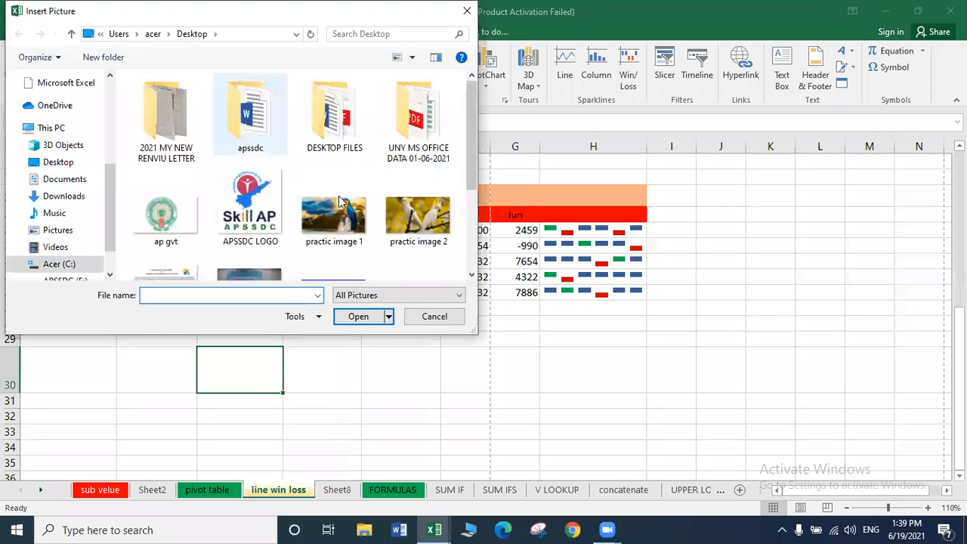
{"action": "left_click", "coordinate": [273, 232]}
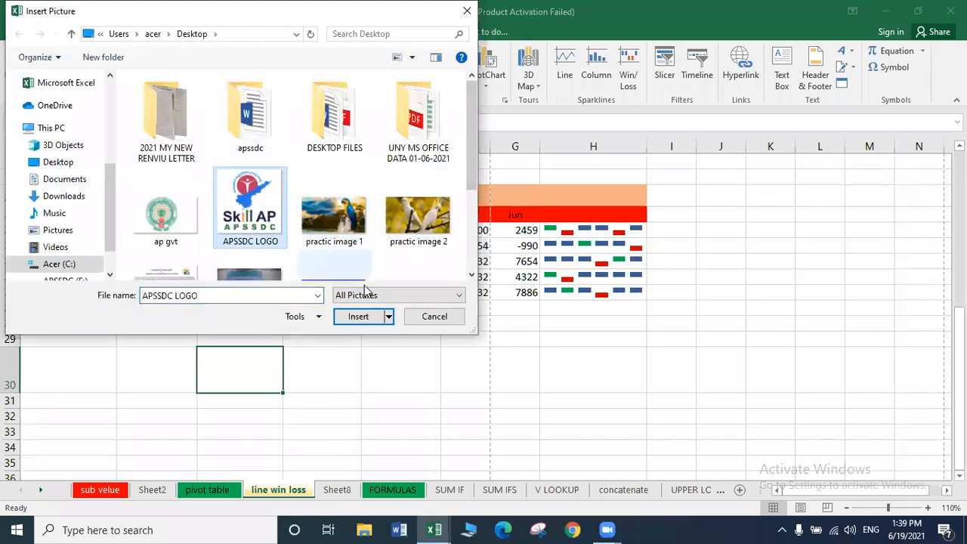
{"action": "left_click", "coordinate": [357, 316]}
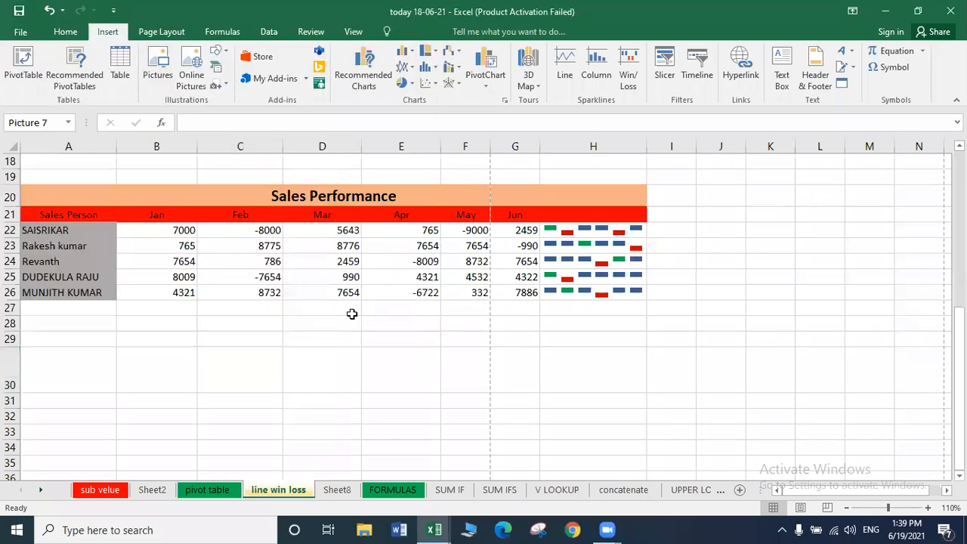
{"action": "left_click_drag", "start_coordinate": [193, 345], "coordinate": [251, 370]}
{"action": "left_click_drag", "start_coordinate": [282, 424], "coordinate": [241, 386]}
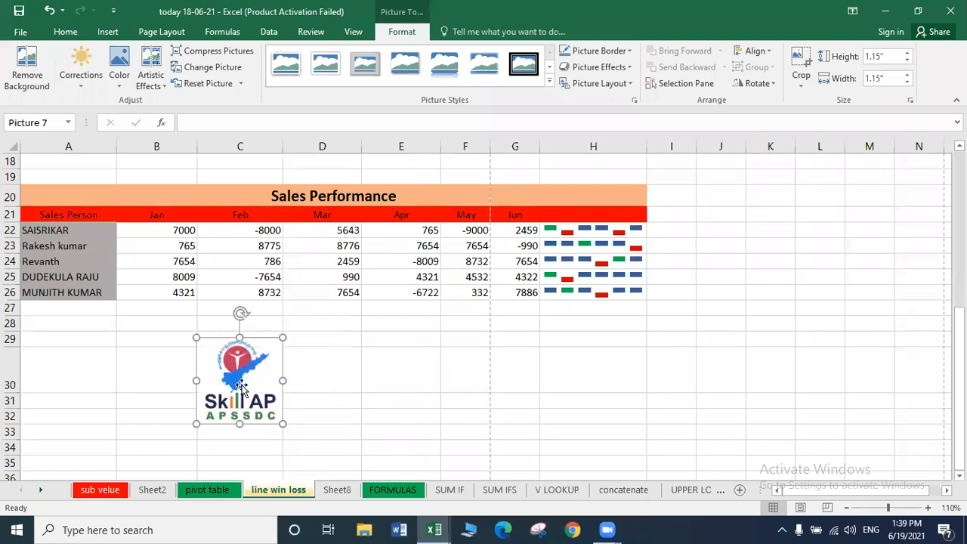
{"action": "left_click_drag", "start_coordinate": [281, 423], "coordinate": [249, 391]}
{"action": "left_click_drag", "start_coordinate": [197, 338], "coordinate": [213, 362]}
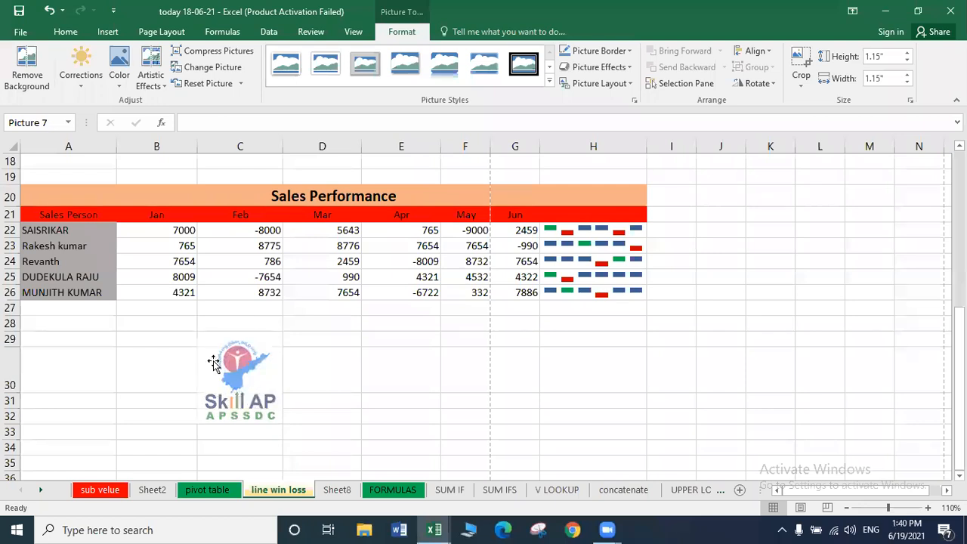
Collapse row 29, enlarge row 30, and fit the Skill AP logo inside row 30.
{"action": "left_click_drag", "start_coordinate": [11, 342], "coordinate": [10, 333]}
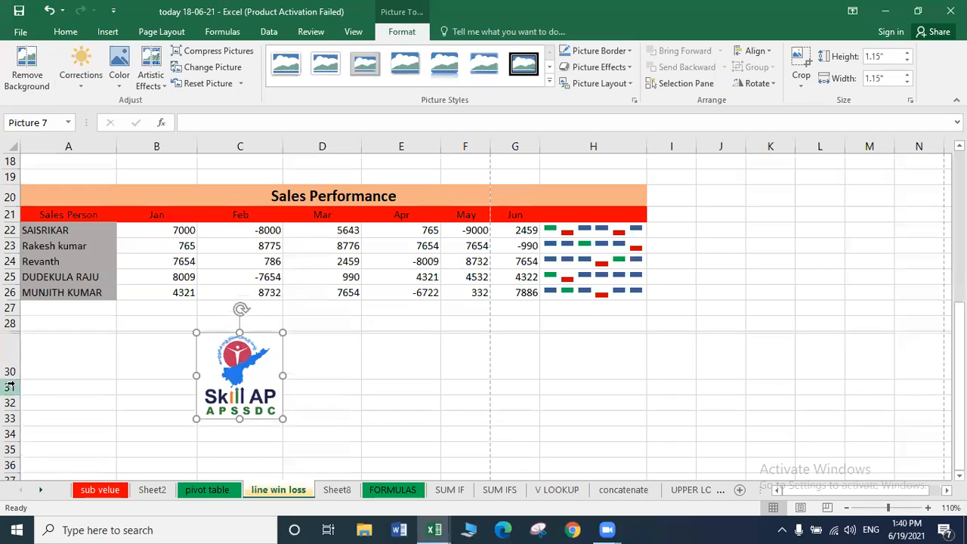
{"action": "left_click_drag", "start_coordinate": [10, 380], "coordinate": [10, 421]}
{"action": "left_click", "coordinate": [350, 376]}
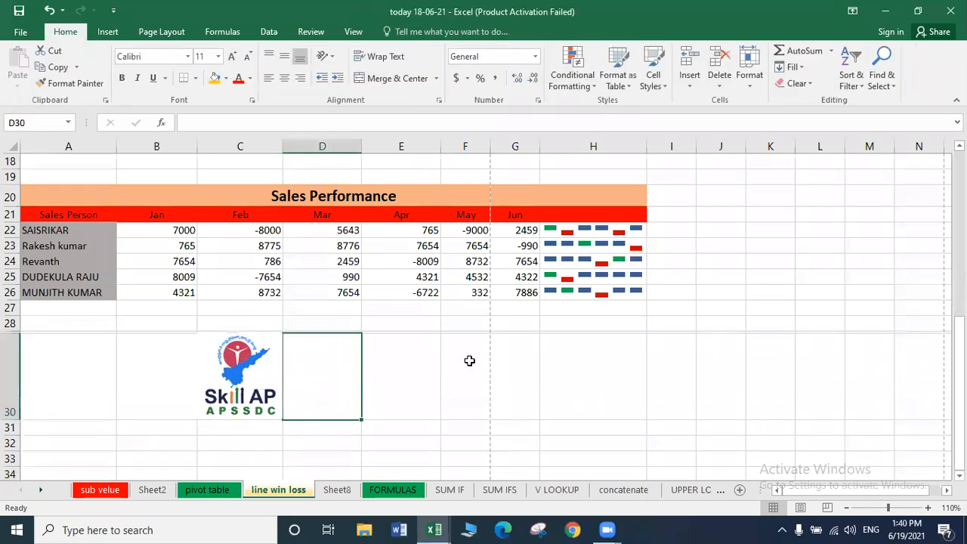
{"action": "left_click", "coordinate": [390, 376]}
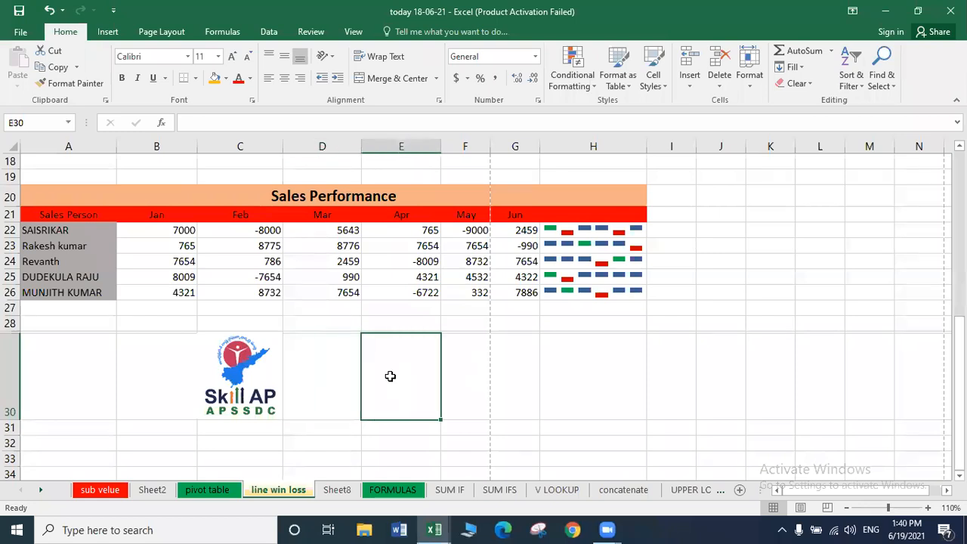
{"action": "left_click", "coordinate": [243, 398]}
{"action": "left_click_drag", "start_coordinate": [193, 372], "coordinate": [203, 374]}
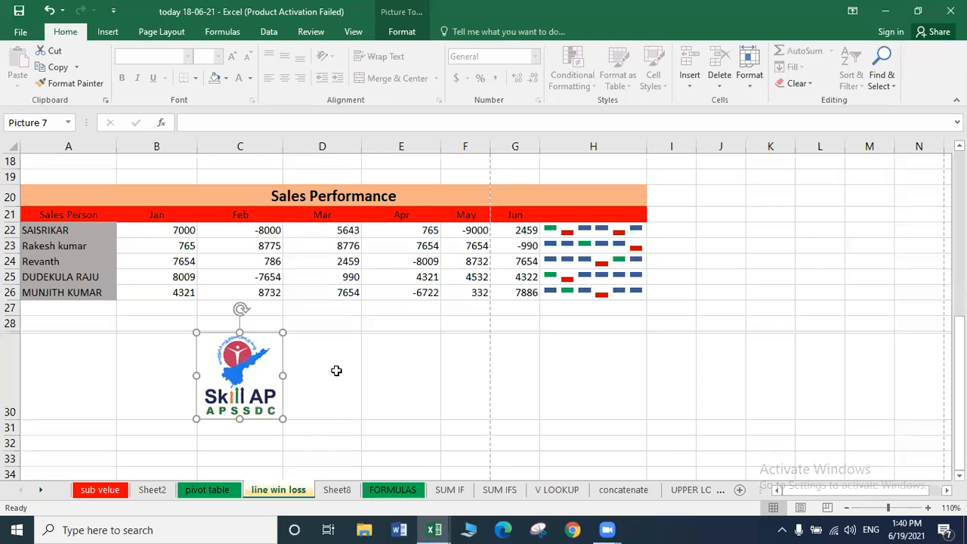
{"action": "left_click", "coordinate": [336, 371]}
{"action": "left_click", "coordinate": [261, 378]}
Draw a small rectangle over cell E28 and remove its outline.
{"action": "left_click", "coordinate": [107, 34]}
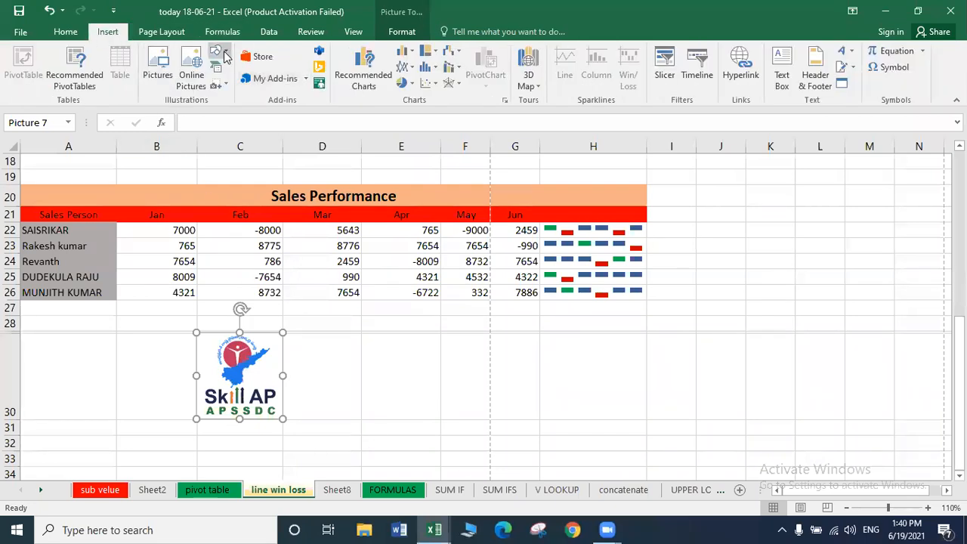
{"action": "left_click", "coordinate": [219, 52]}
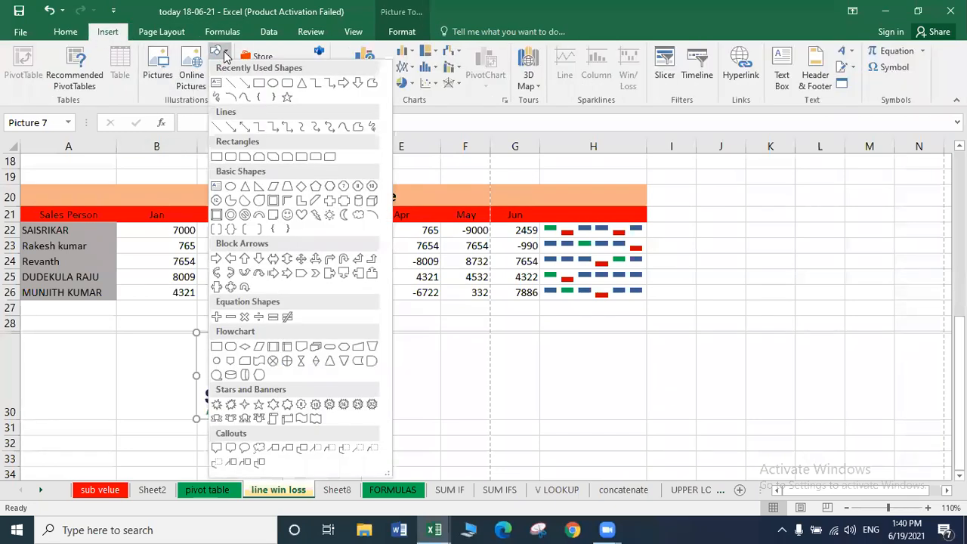
{"action": "left_click", "coordinate": [251, 90]}
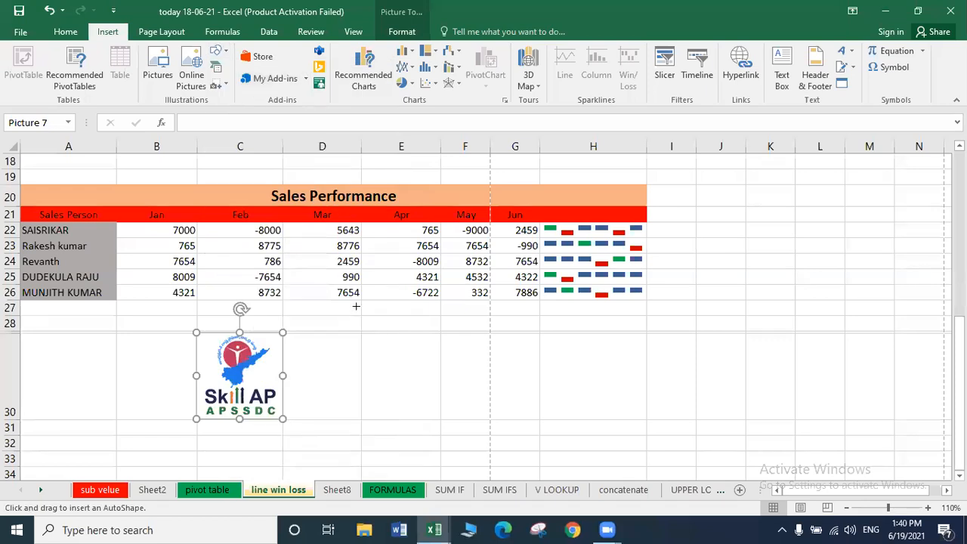
{"action": "left_click_drag", "start_coordinate": [376, 326], "coordinate": [436, 326]}
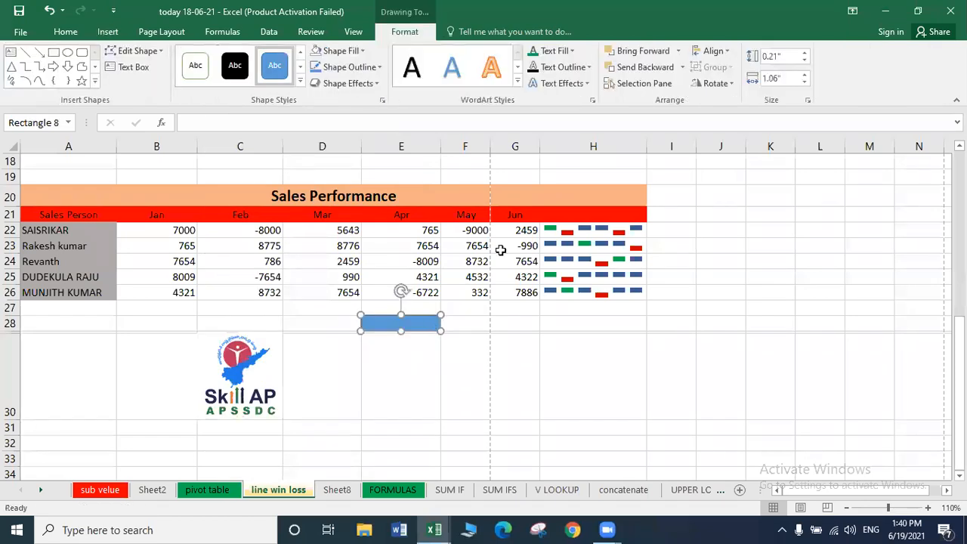
{"action": "left_click", "coordinate": [344, 67]}
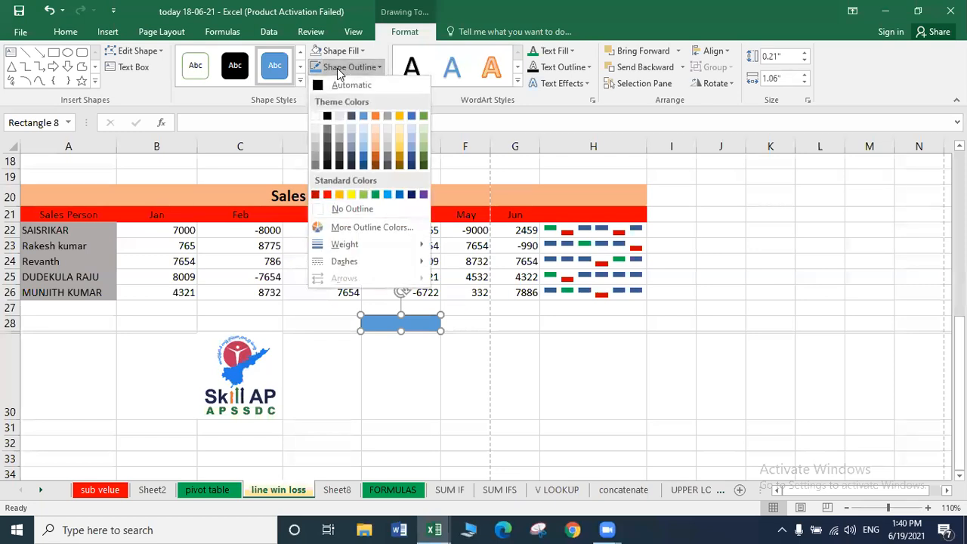
{"action": "left_click", "coordinate": [338, 209]}
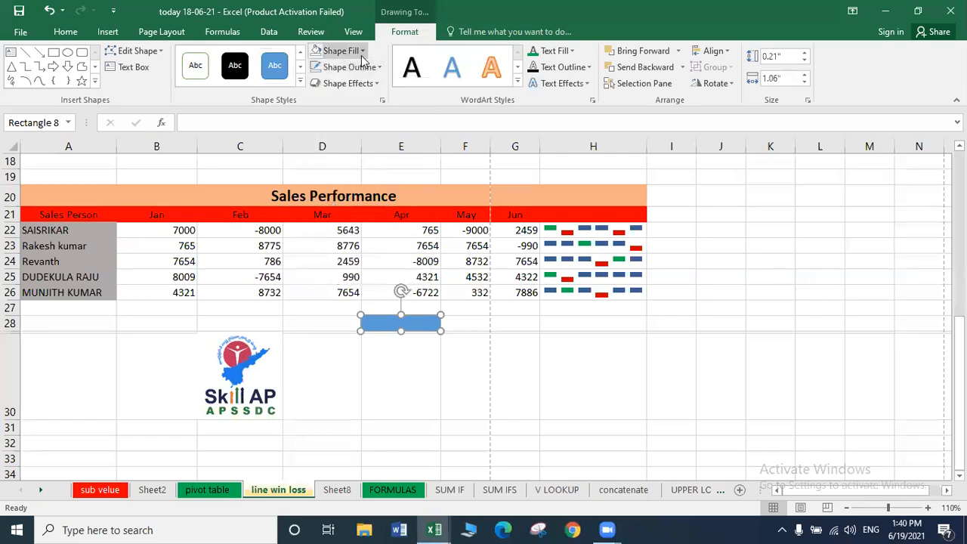
Fill the rectangle with the picture file practic image 1.
{"action": "left_click", "coordinate": [361, 51]}
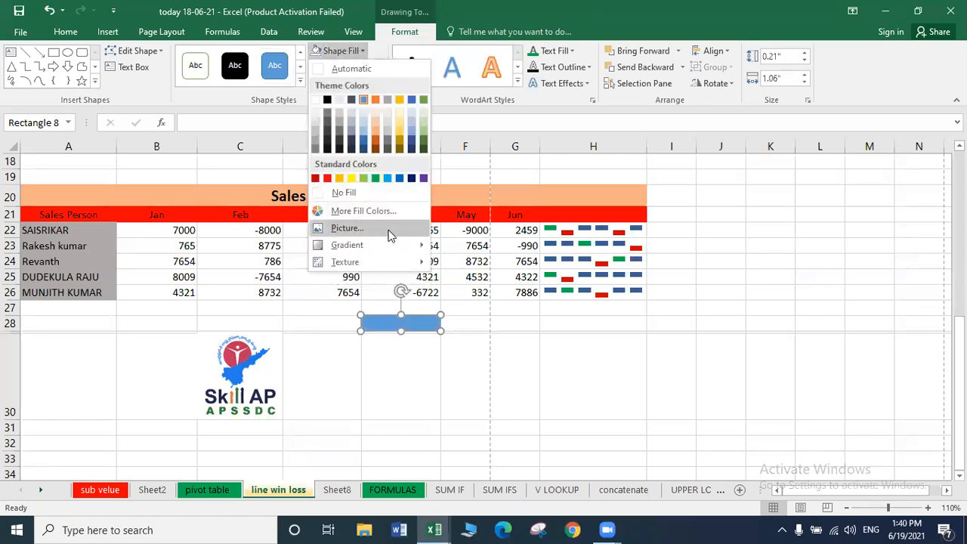
{"action": "left_click", "coordinate": [354, 228]}
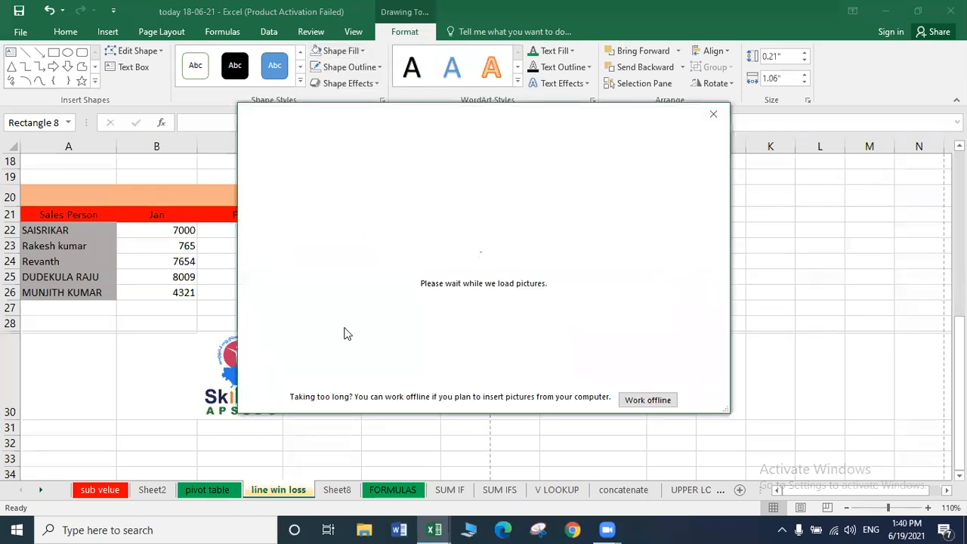
{"action": "left_click", "coordinate": [646, 401]}
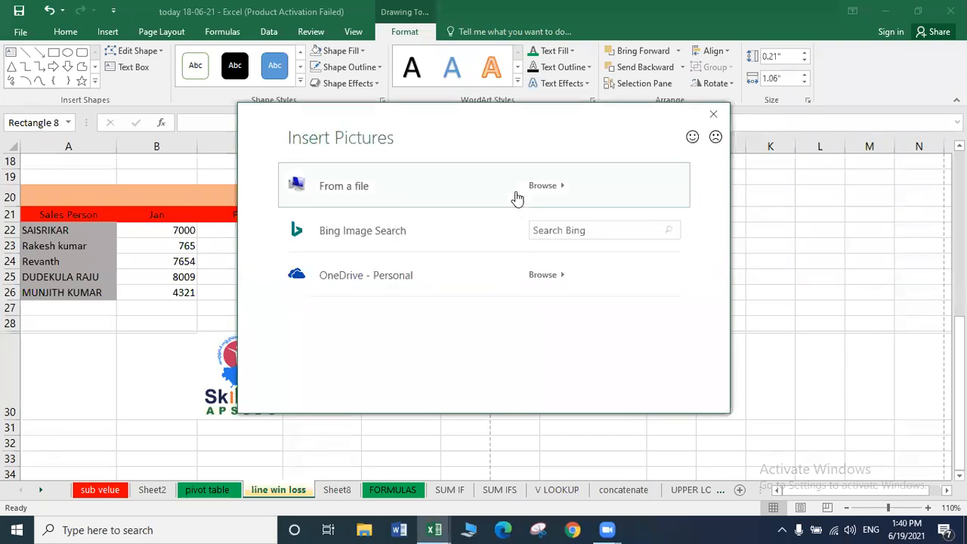
{"action": "left_click", "coordinate": [516, 193]}
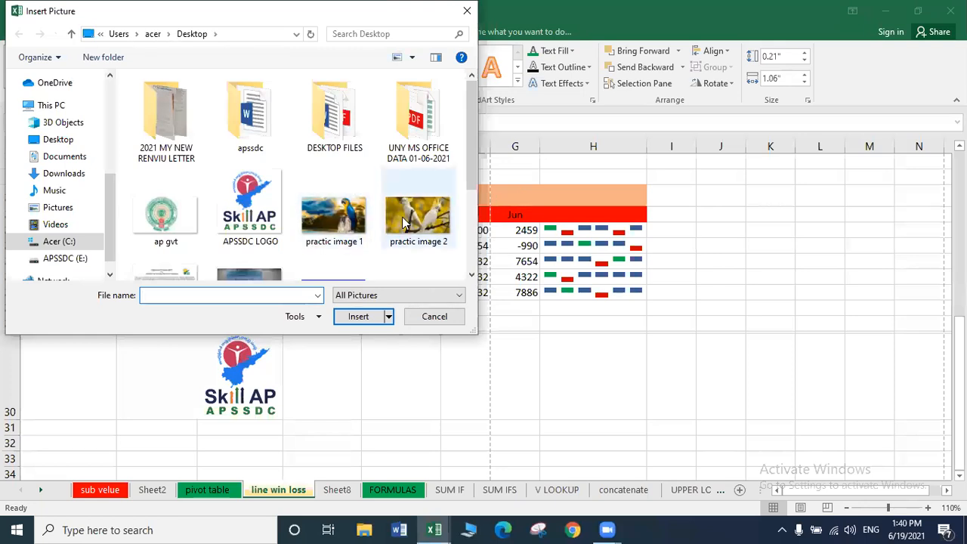
{"action": "double_click", "coordinate": [330, 219]}
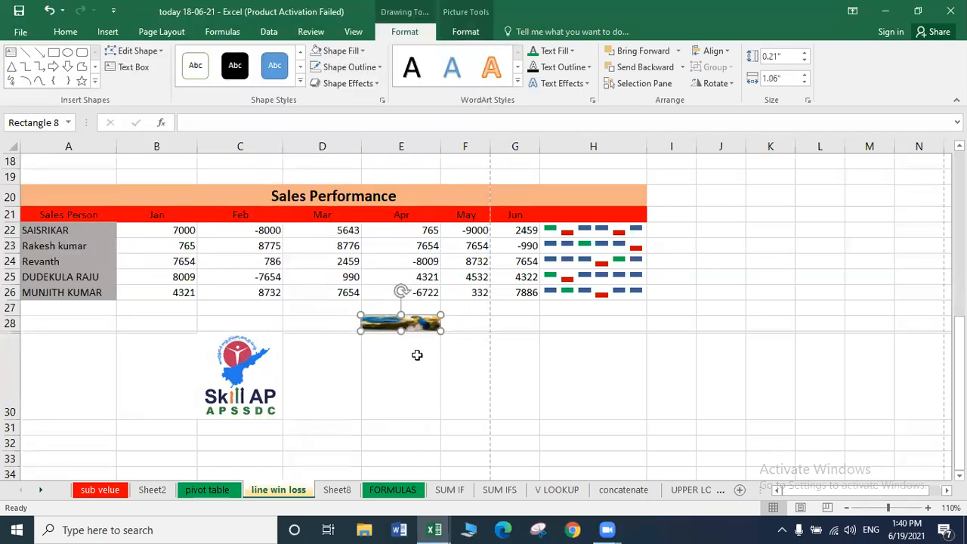
{"action": "left_click", "coordinate": [475, 366]}
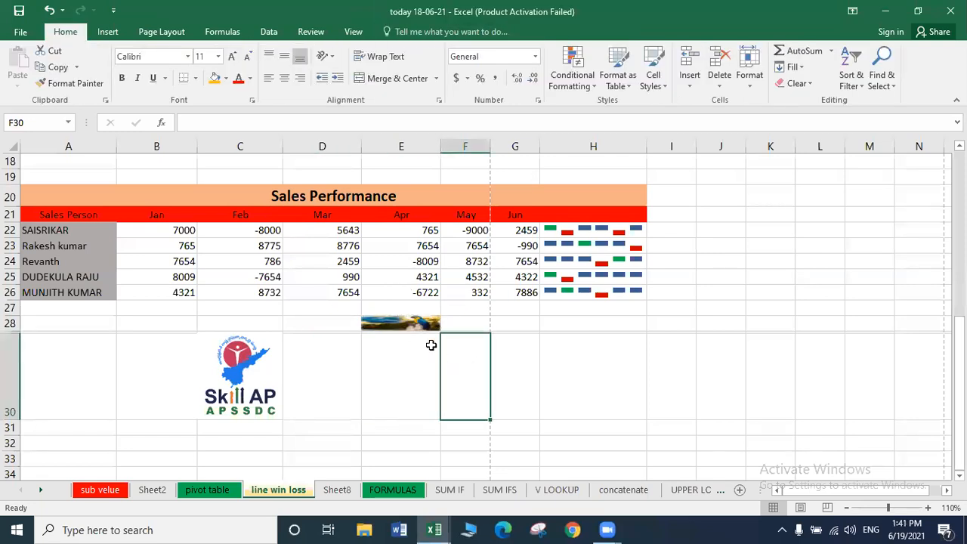
Delete the picture-filled rectangle at E28 and the Skill AP logo in row 30.
{"action": "double_click", "coordinate": [414, 330]}
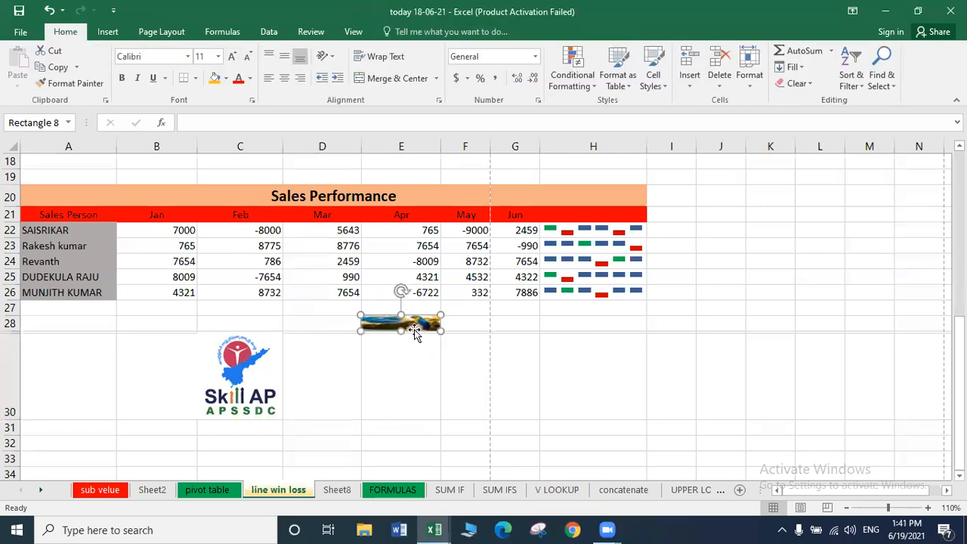
{"action": "left_click", "coordinate": [474, 360]}
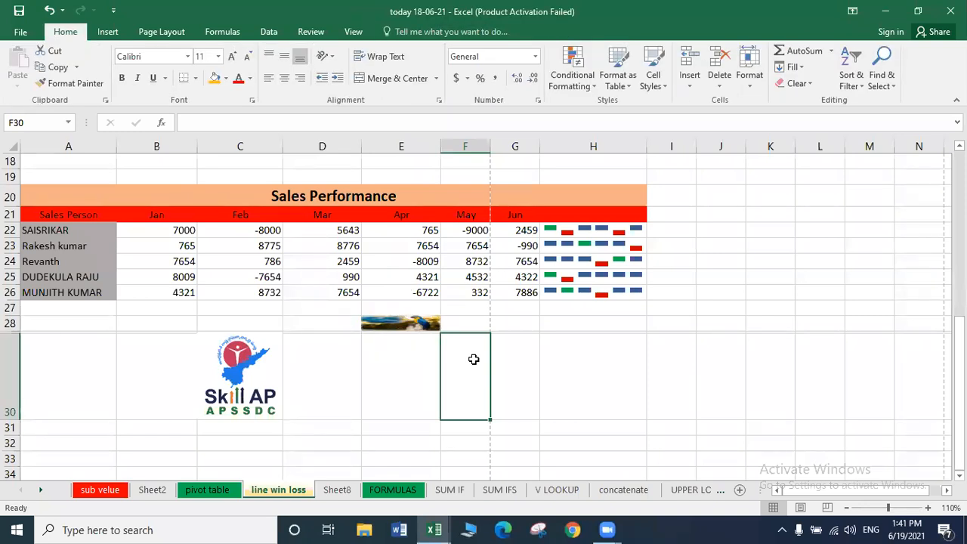
{"action": "double_click", "coordinate": [413, 324]}
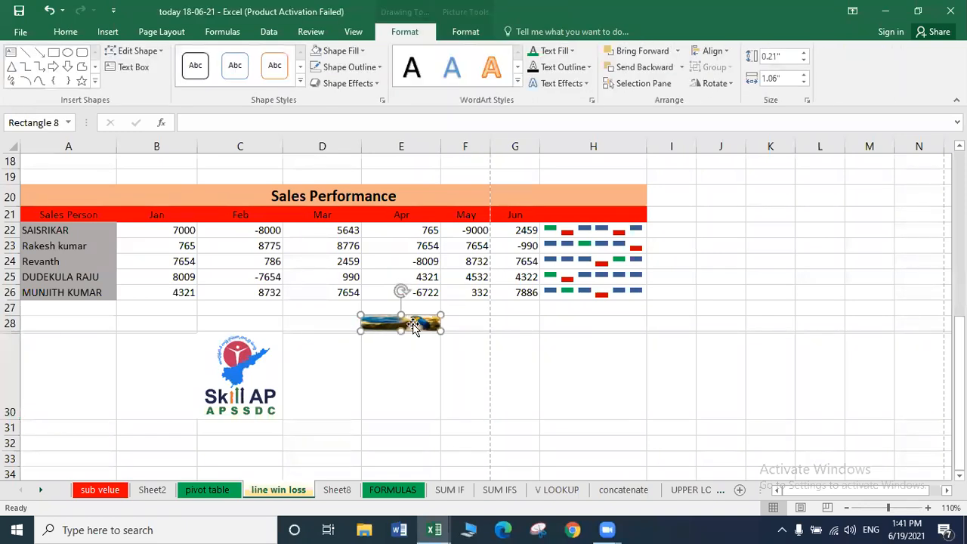
{"action": "key", "text": "Delete"}
{"action": "left_click", "coordinate": [234, 370]}
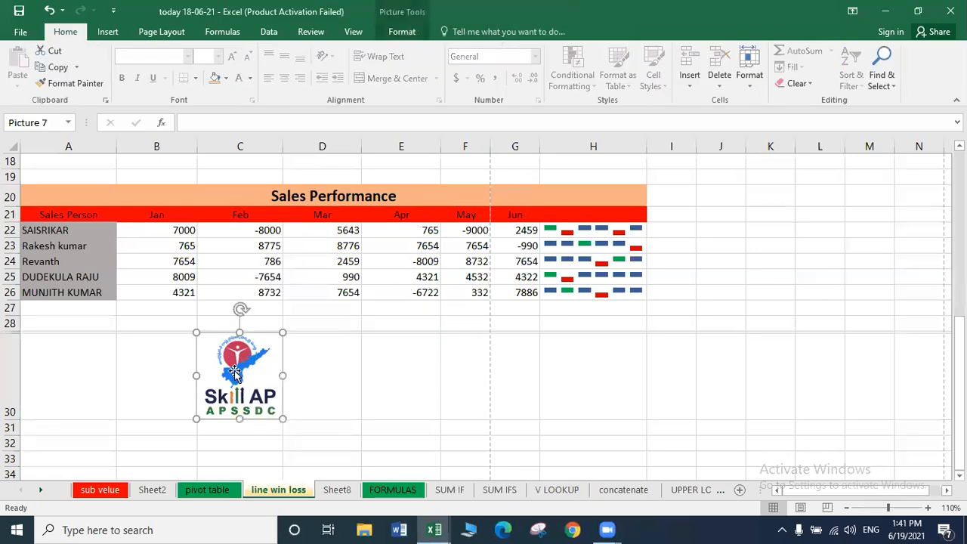
{"action": "key", "text": "Delete"}
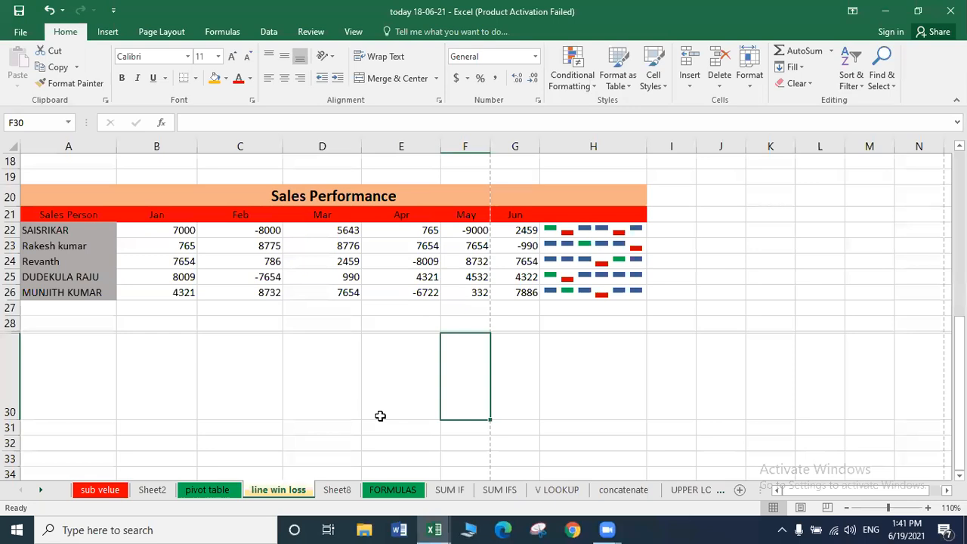
{"action": "left_click", "coordinate": [355, 405]}
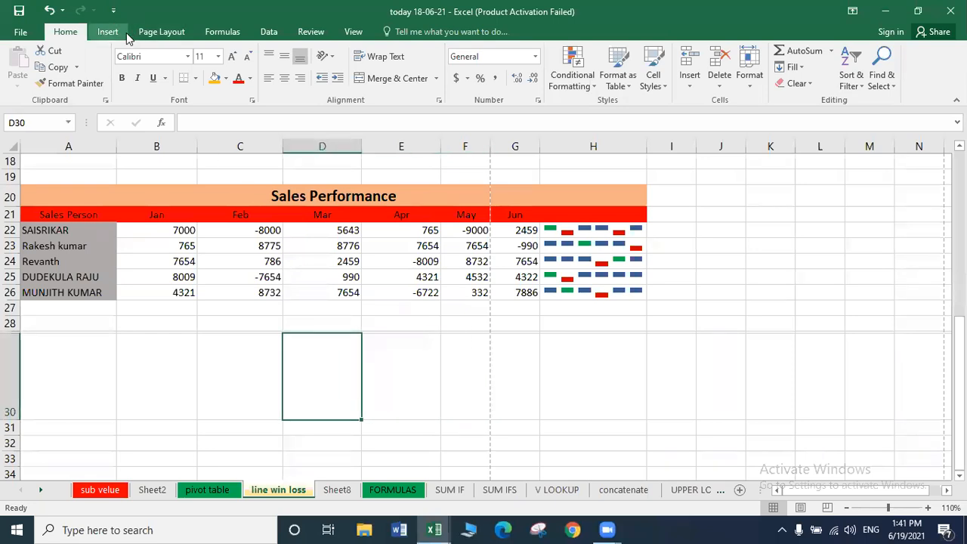
{"action": "left_click", "coordinate": [127, 32]}
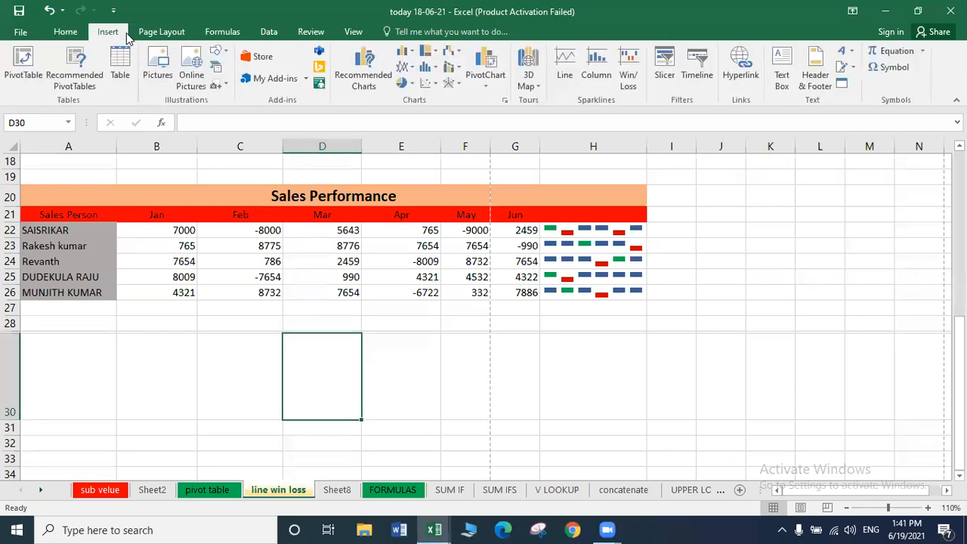
Move up column I to I2 so the top table in rows 1–14 shows.
{"action": "left_click", "coordinate": [170, 34]}
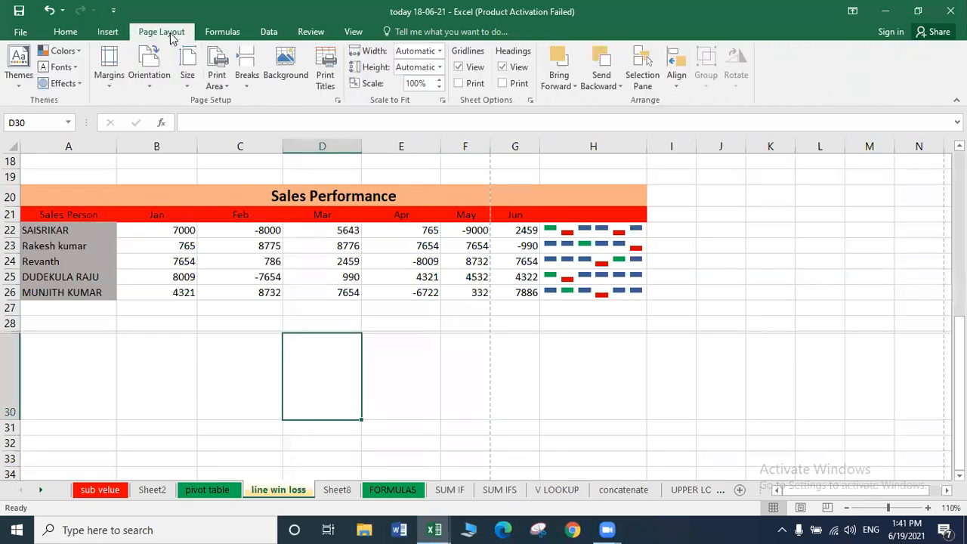
{"action": "left_click", "coordinate": [397, 345]}
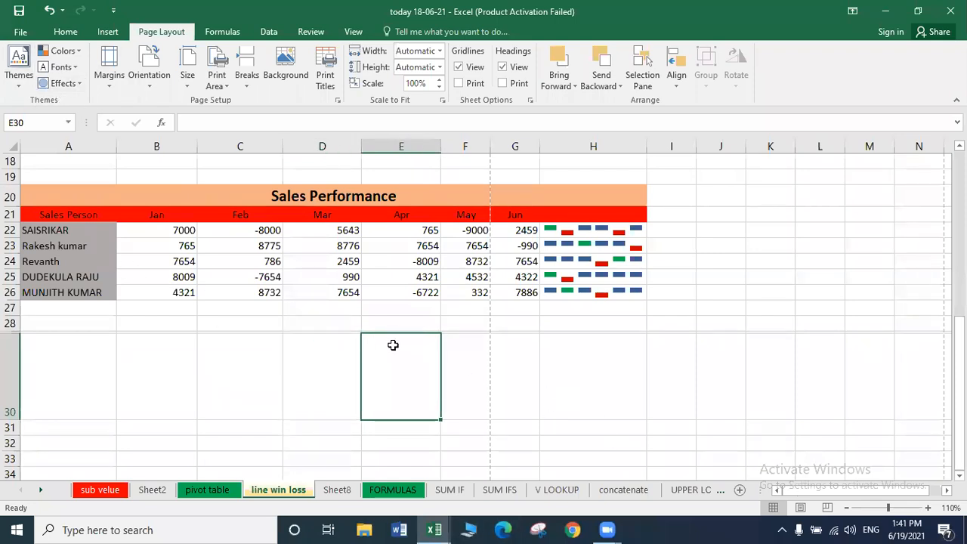
{"action": "left_click", "coordinate": [676, 234]}
{"action": "key", "text": "Up"}
{"action": "key", "text": "Up"}
{"action": "key", "text": "Up"}
{"action": "key", "text": "Up"}
{"action": "key", "text": "Up"}
{"action": "key", "text": "Up"}
{"action": "key", "text": "Up"}
{"action": "key", "text": "Up"}
{"action": "key", "text": "Up"}
{"action": "key", "text": "Up"}
{"action": "key", "text": "Up"}
{"action": "key", "text": "Up"}
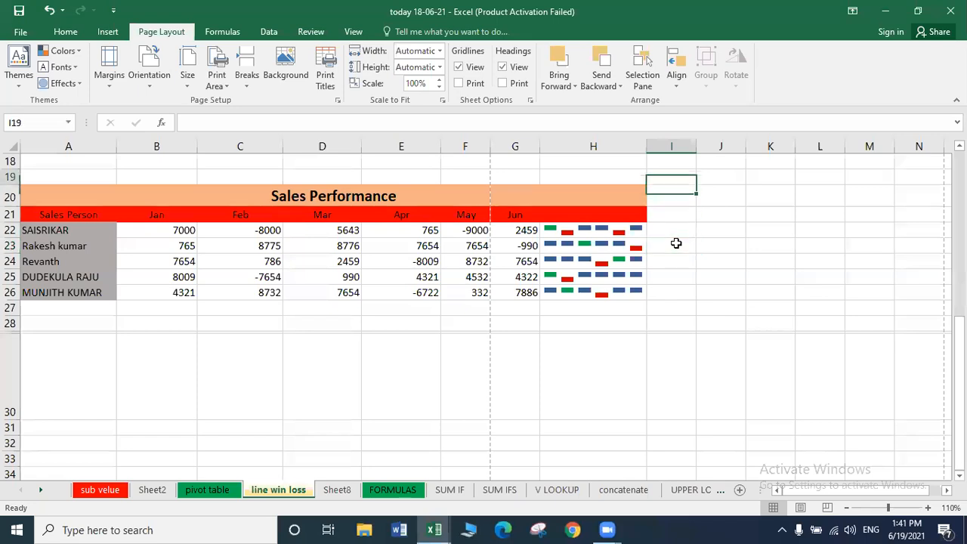
{"action": "key", "text": "Up"}
{"action": "key", "text": "Up"}
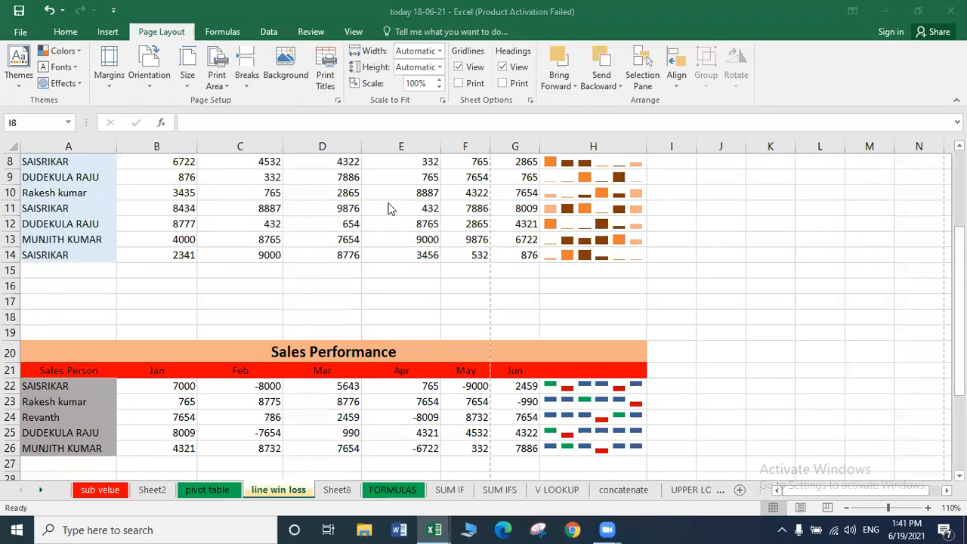
{"action": "key", "text": "Up"}
{"action": "key", "text": "Up"}
{"action": "key", "text": "Up"}
{"action": "key", "text": "Up"}
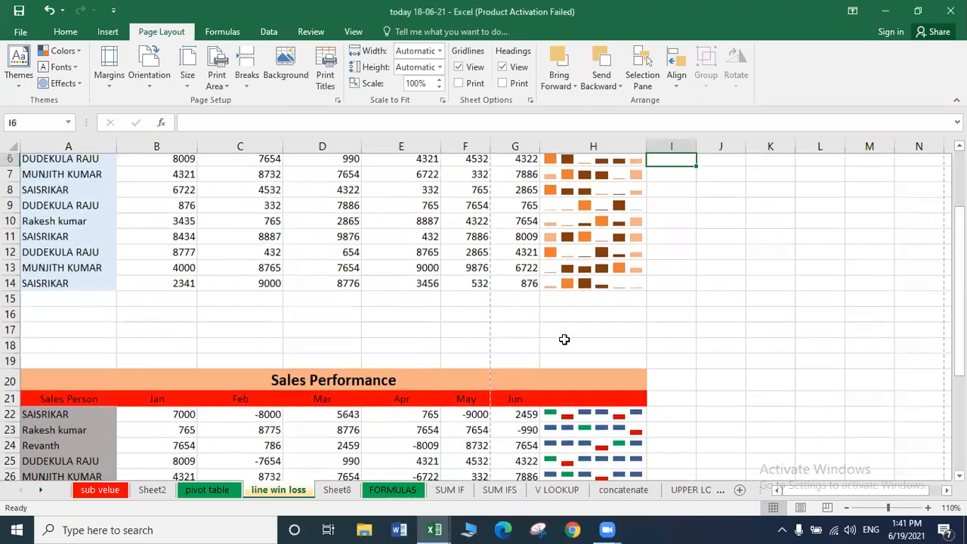
{"action": "key", "text": "Up"}
{"action": "key", "text": "Up"}
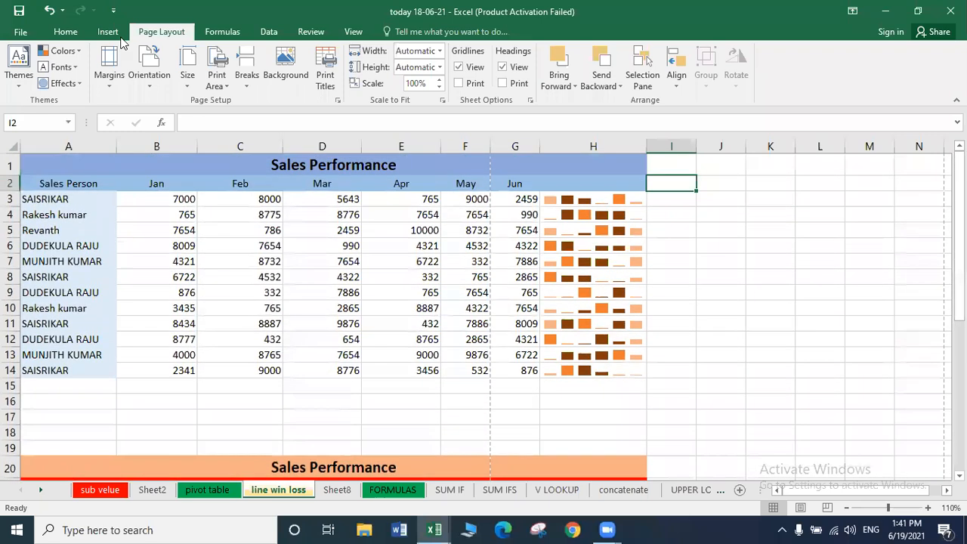
{"action": "left_click", "coordinate": [92, 34]}
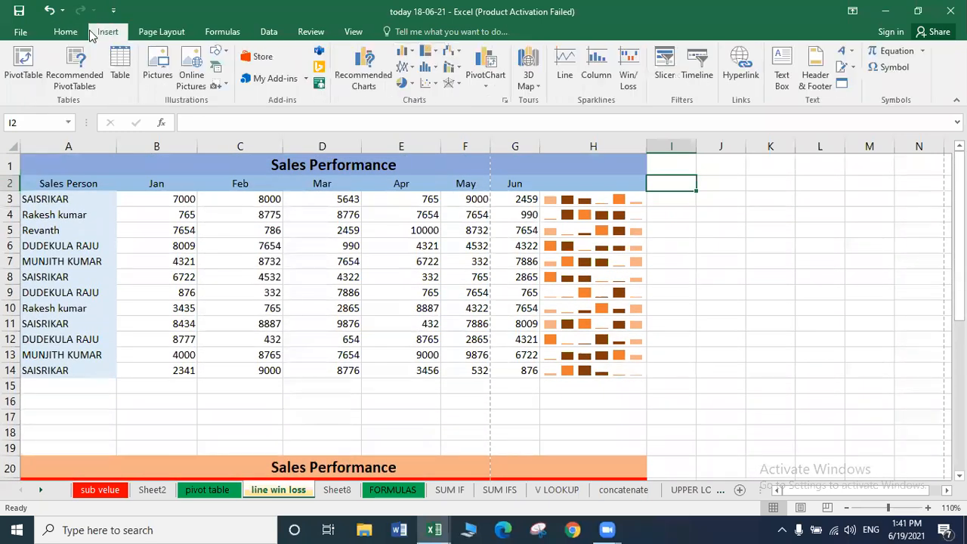
Select B3:G14 and insert the recommended Clustered Column chart.
{"action": "left_click", "coordinate": [184, 200]}
{"action": "key", "text": "shift+Right"}
{"action": "key", "text": "shift+Right"}
{"action": "key", "text": "shift+Right"}
{"action": "key", "text": "shift+Right"}
{"action": "key", "text": "shift+Right"}
{"action": "key", "text": "shift+Down"}
{"action": "key", "text": "shift+Down"}
{"action": "key", "text": "shift+Down"}
{"action": "key", "text": "shift+Down"}
{"action": "key", "text": "shift+Down"}
{"action": "key", "text": "shift+Down"}
{"action": "key", "text": "shift+Down"}
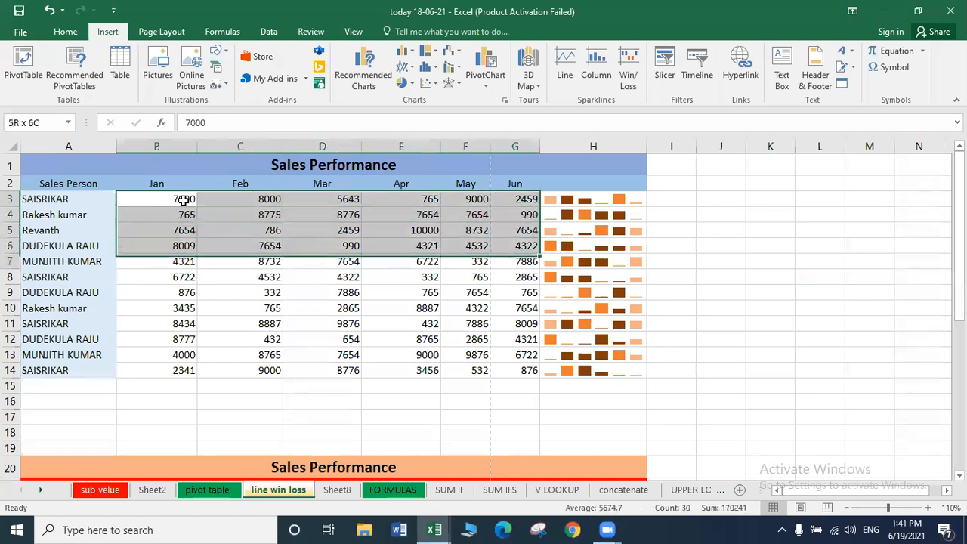
{"action": "key", "text": "shift+Down"}
{"action": "key", "text": "shift+Down"}
{"action": "key", "text": "shift+Down"}
{"action": "key", "text": "shift+Down"}
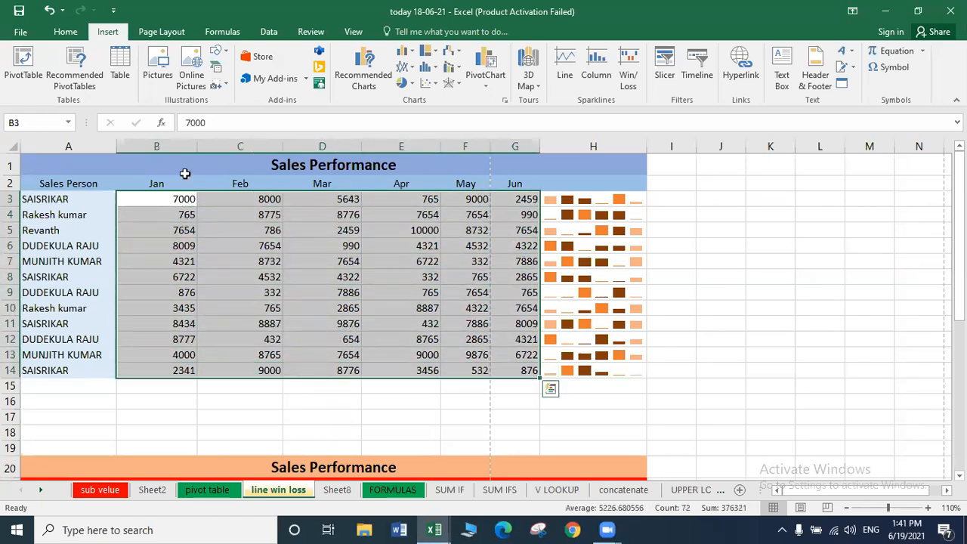
{"action": "left_click", "coordinate": [361, 79]}
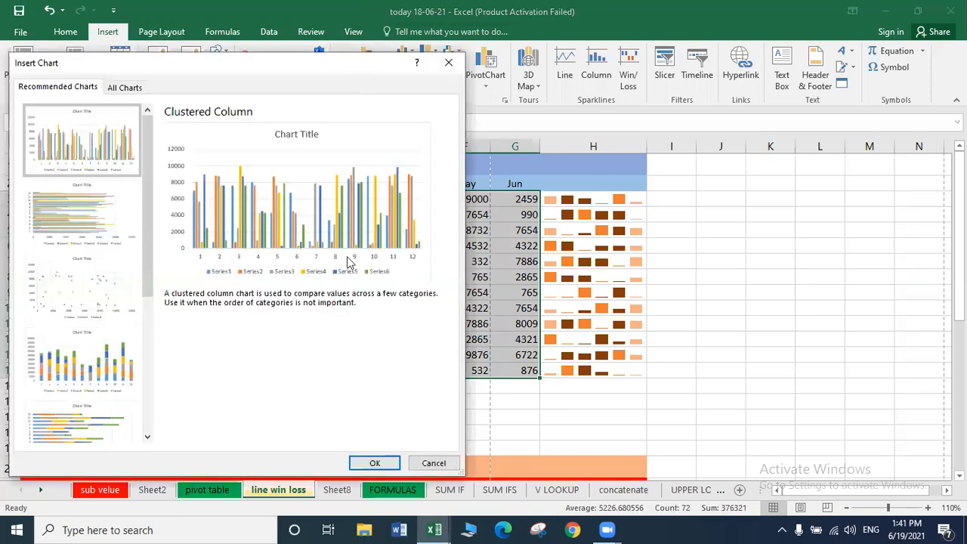
{"action": "left_click", "coordinate": [386, 461]}
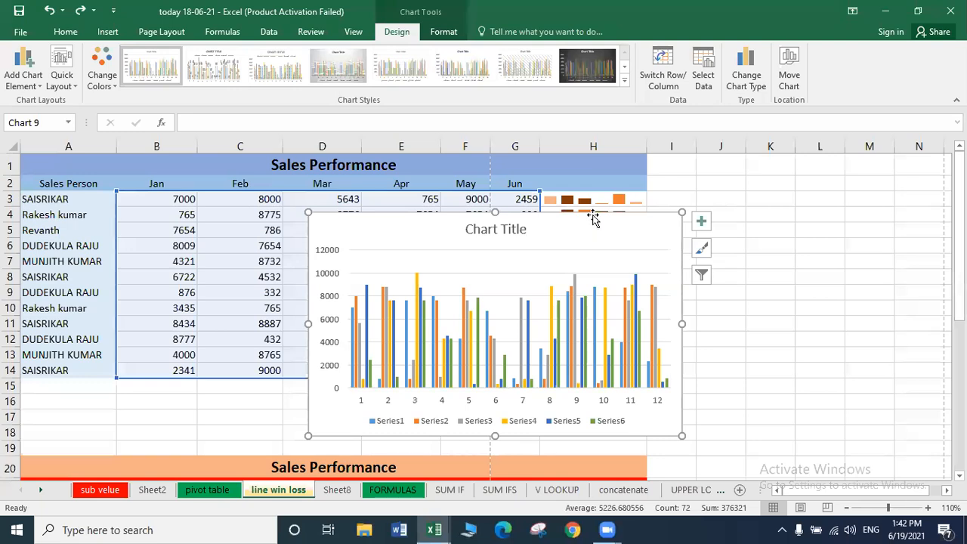
Move and resize the chart to sit beside the table's top rows.
{"action": "left_click_drag", "start_coordinate": [597, 210], "coordinate": [729, 204]}
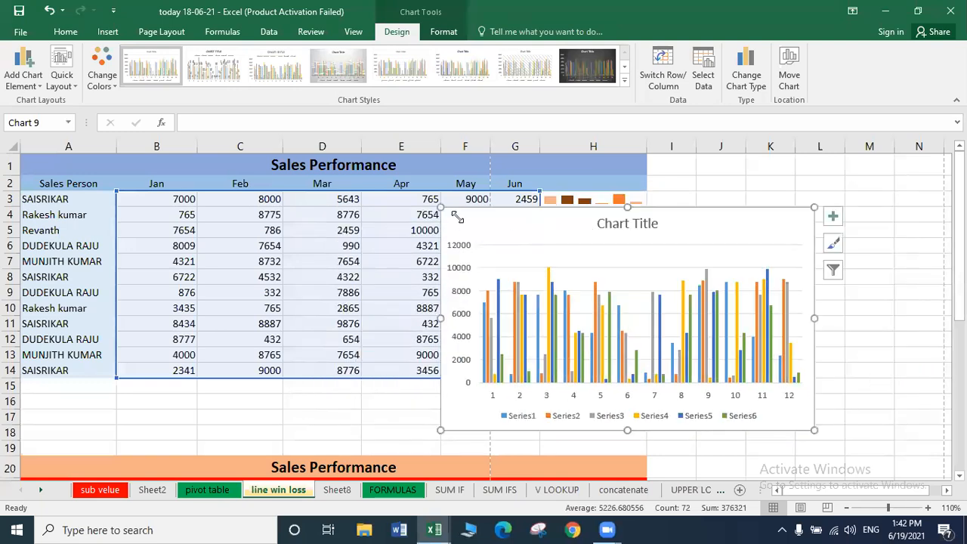
{"action": "left_click_drag", "start_coordinate": [442, 206], "coordinate": [646, 278]}
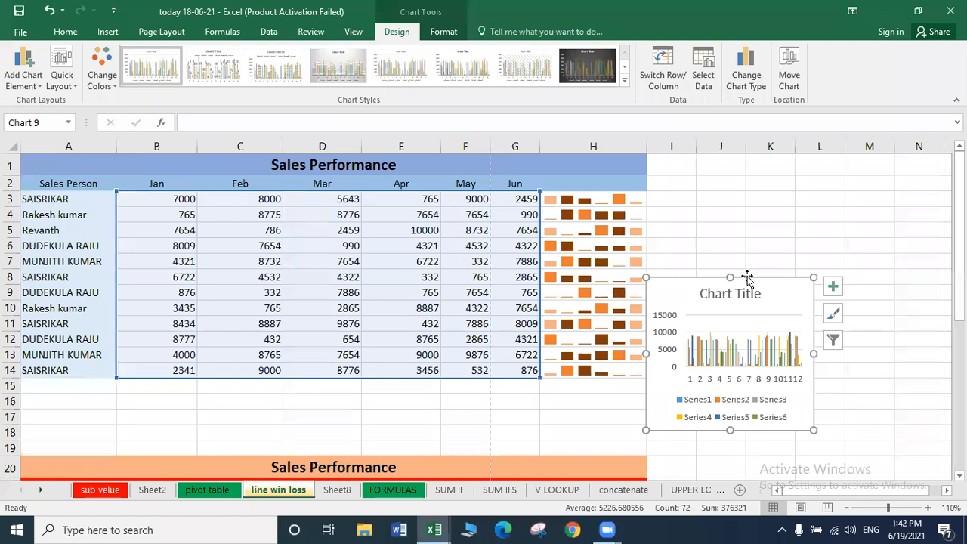
{"action": "left_click_drag", "start_coordinate": [751, 265], "coordinate": [797, 194]}
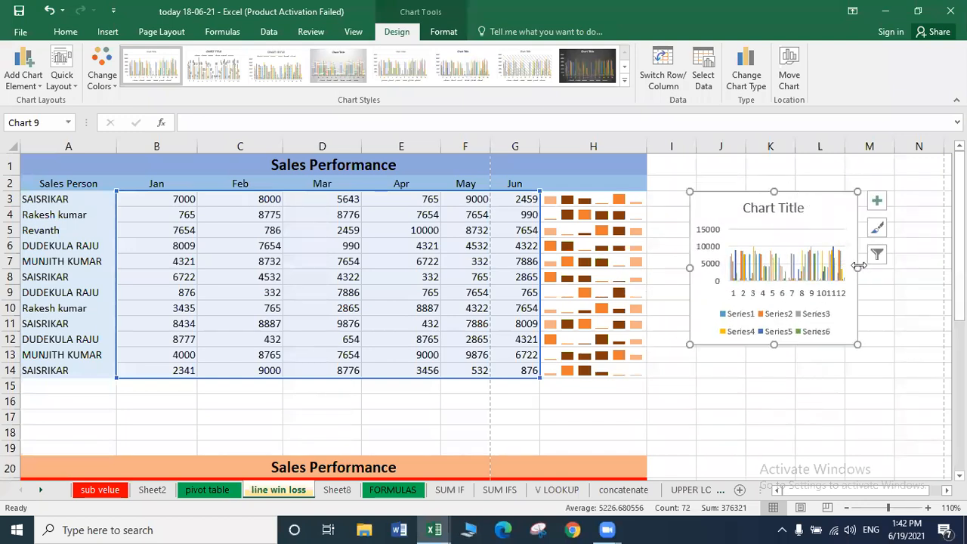
{"action": "left_click_drag", "start_coordinate": [861, 266], "coordinate": [939, 266]}
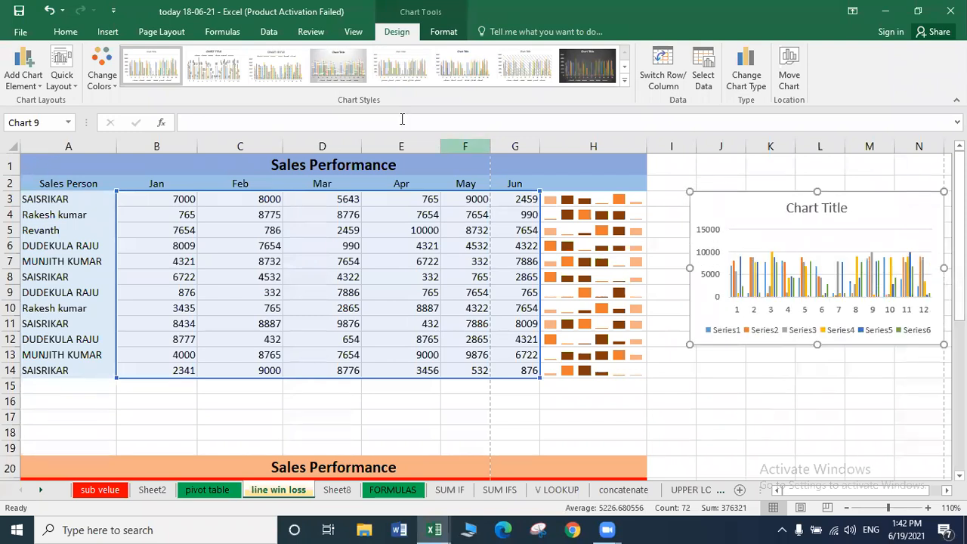
{"action": "left_click", "coordinate": [105, 30]}
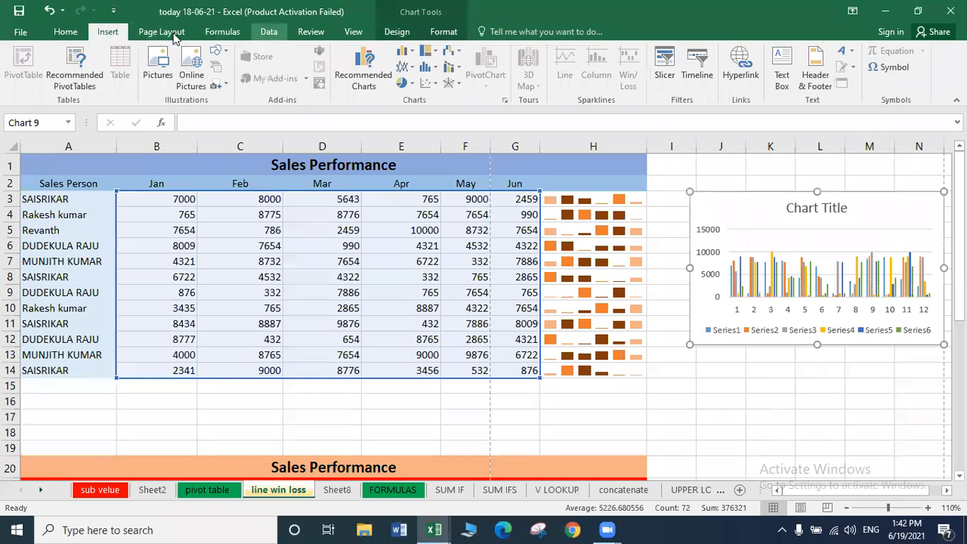
Draw a six-pointed star below the column chart.
{"action": "left_click", "coordinate": [218, 51]}
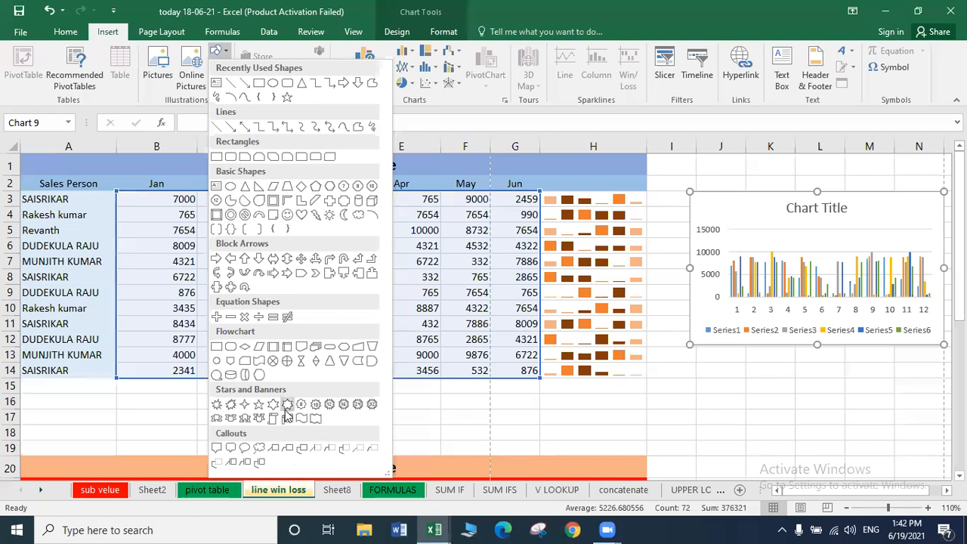
{"action": "left_click", "coordinate": [272, 406]}
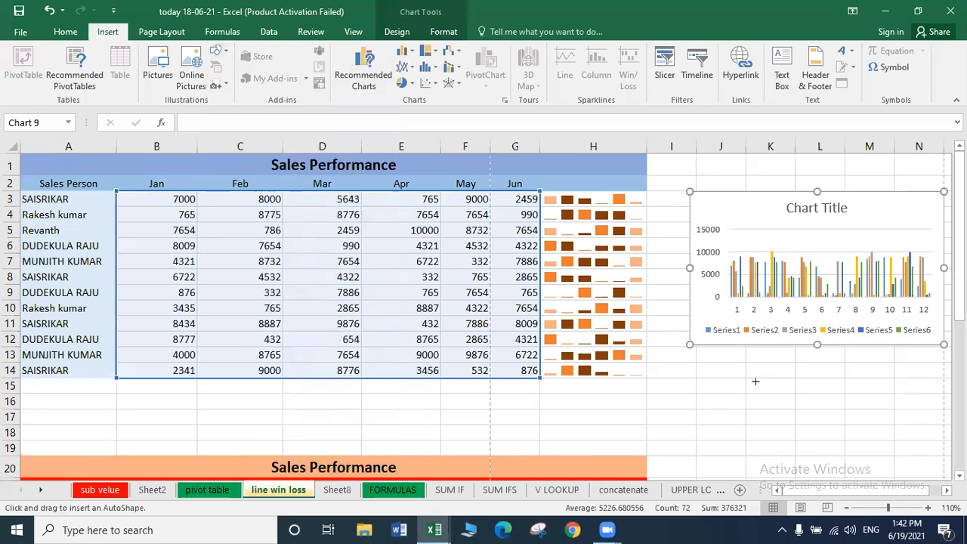
{"action": "mouse_move", "coordinate": [695, 377]}
{"action": "left_mouse_down"}
{"action": "mouse_move", "coordinate": [820, 461]}
{"action": "mouse_move", "coordinate": [807, 469]}
{"action": "mouse_move", "coordinate": [806, 388]}
{"action": "left_mouse_up"}
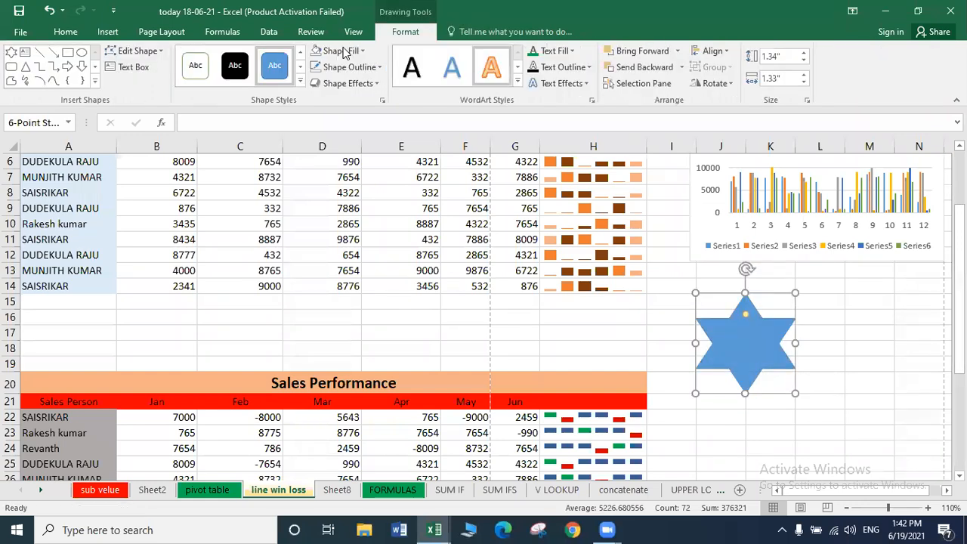
Fill the star red after briefly trying brown, then deselect it.
{"action": "left_click", "coordinate": [344, 51]}
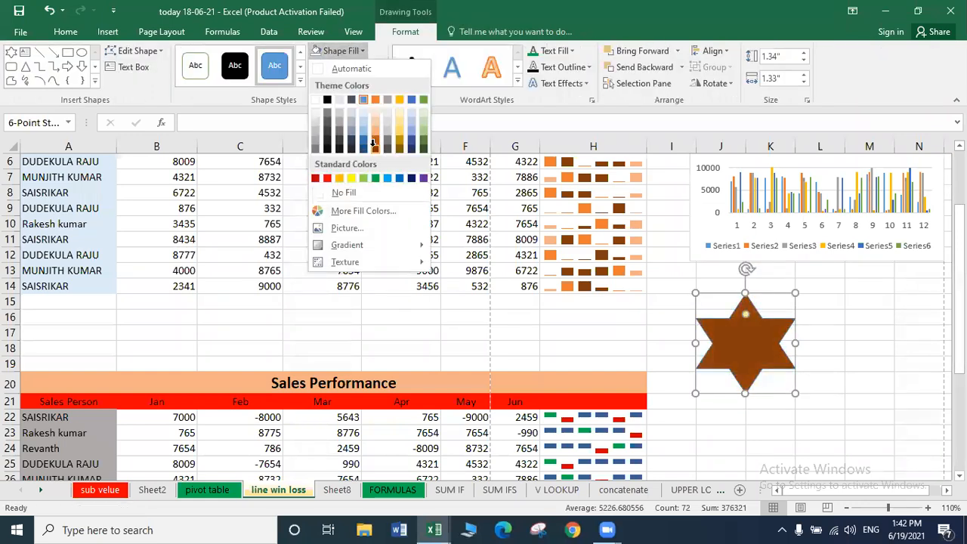
{"action": "left_click", "coordinate": [373, 144]}
{"action": "left_click", "coordinate": [344, 51]}
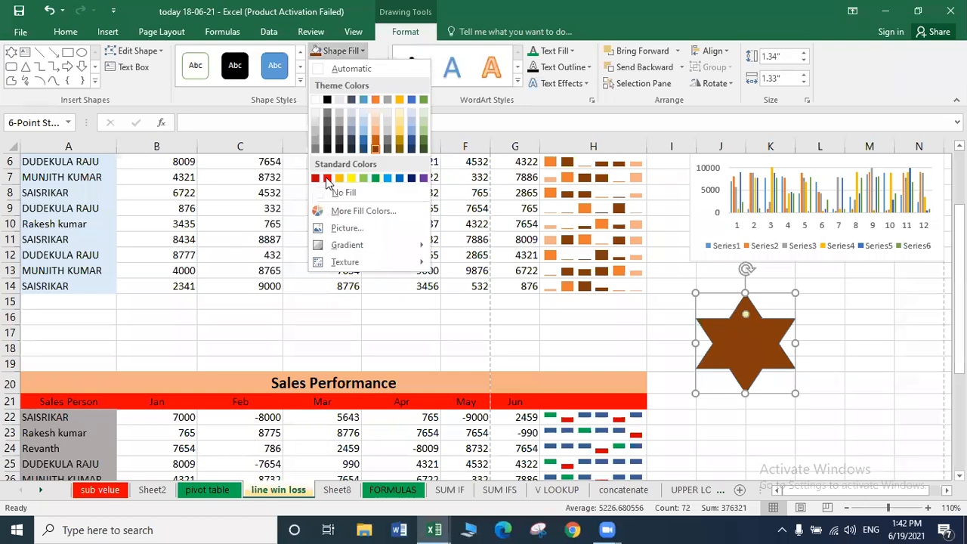
{"action": "left_click", "coordinate": [326, 179]}
{"action": "left_click", "coordinate": [856, 283]}
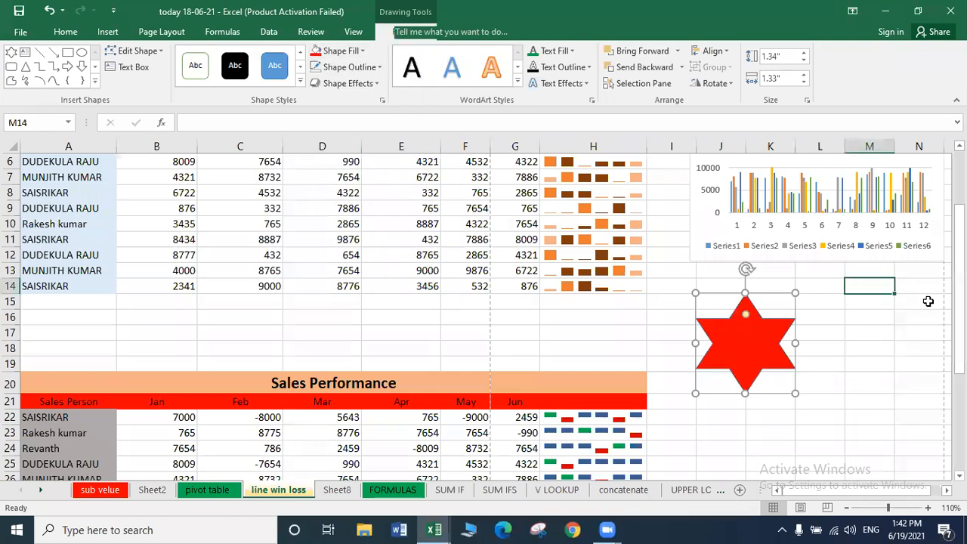
{"action": "left_click", "coordinate": [161, 32]}
Apply the Facet theme and the Violet colour scheme to the workbook.
{"action": "left_click", "coordinate": [20, 90]}
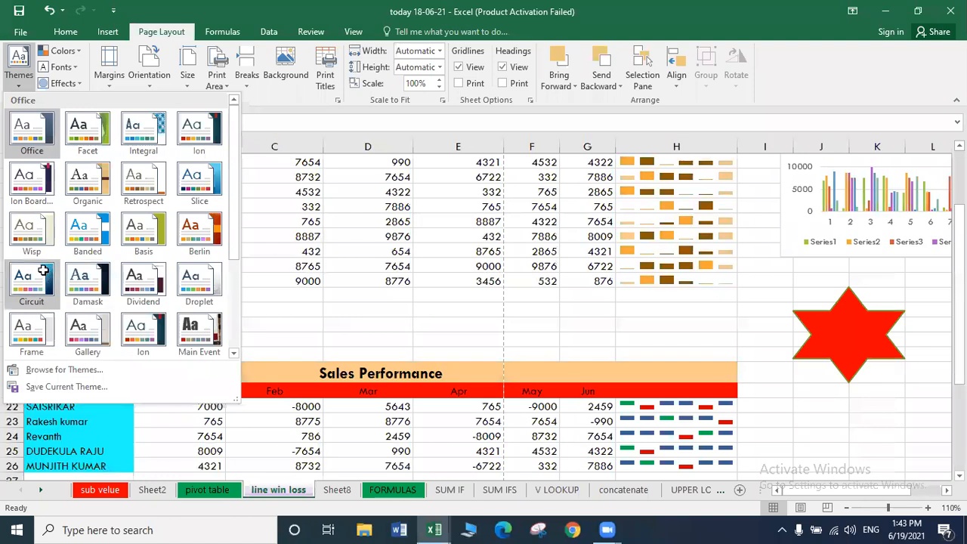
{"action": "left_click", "coordinate": [97, 139]}
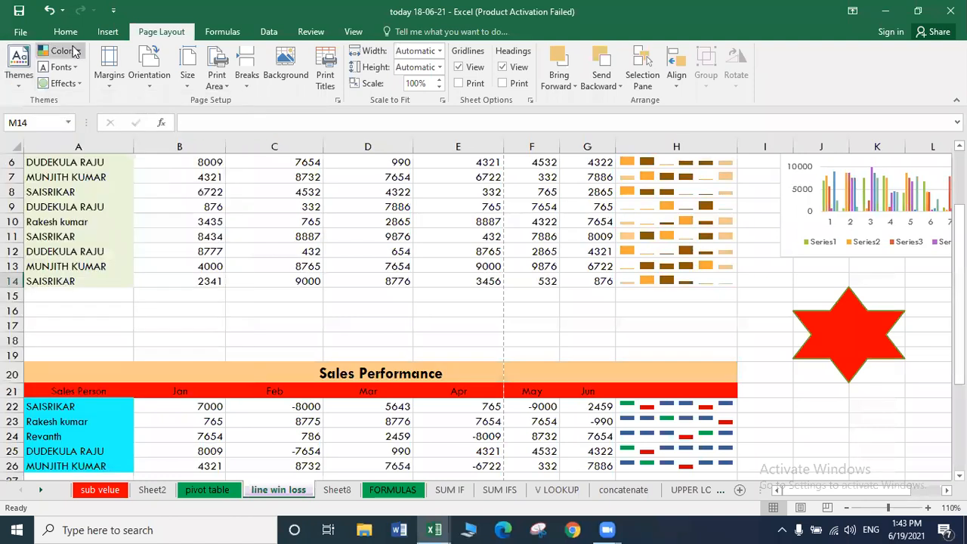
{"action": "left_click", "coordinate": [68, 51]}
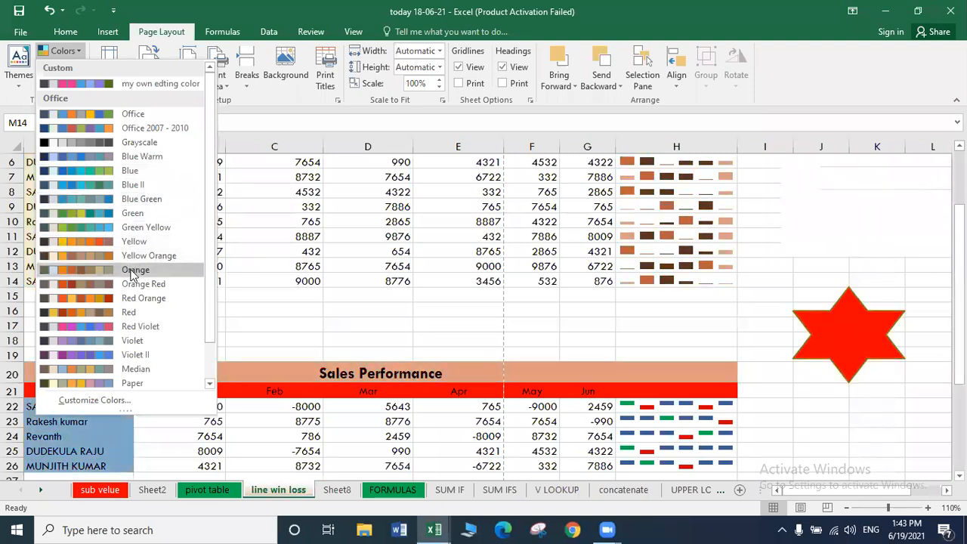
{"action": "left_click", "coordinate": [130, 343]}
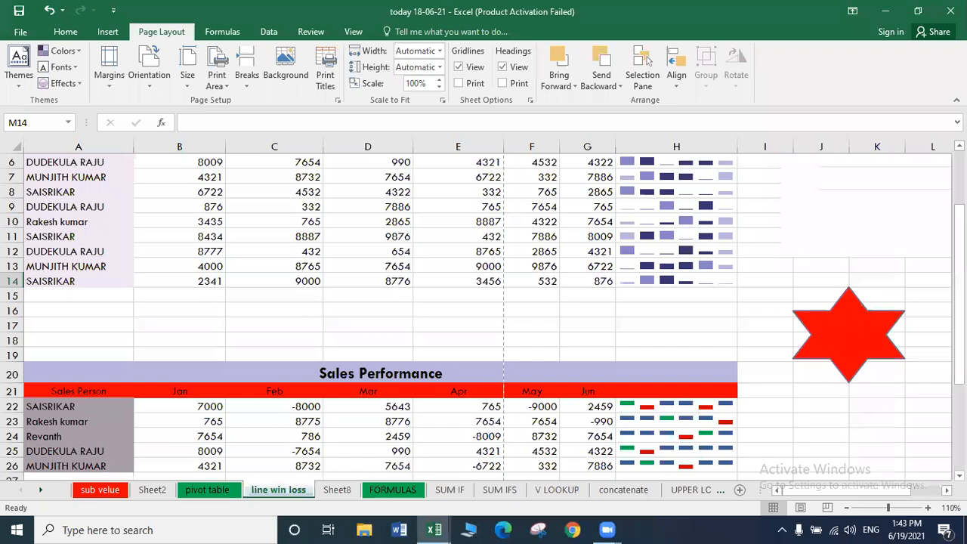
{"action": "scroll", "coordinate": [625, 489], "scroll_direction": "up", "scroll_amount": 2}
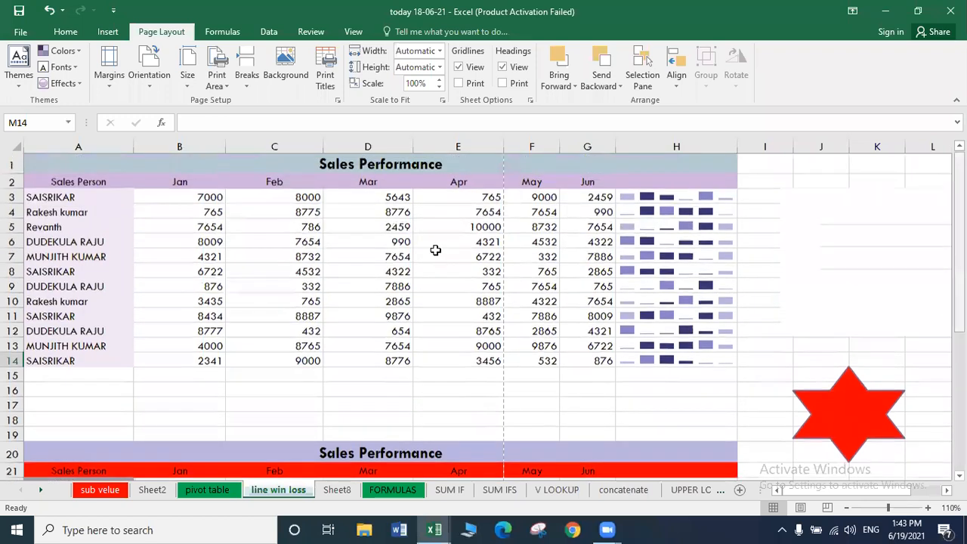
Set theme fonts to Corbel and theme effects to Top Shadow, then Frosted Glass.
{"action": "left_click", "coordinate": [73, 69]}
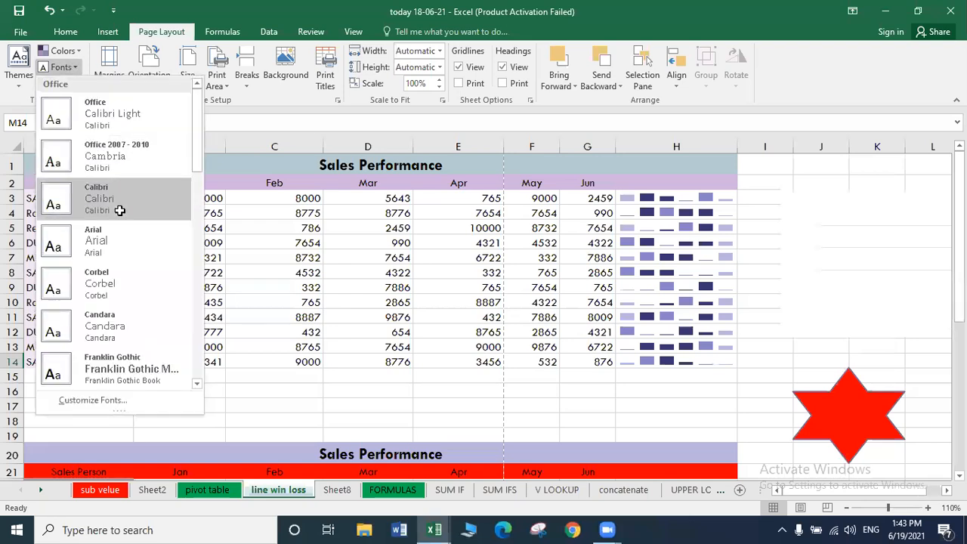
{"action": "left_click", "coordinate": [117, 269]}
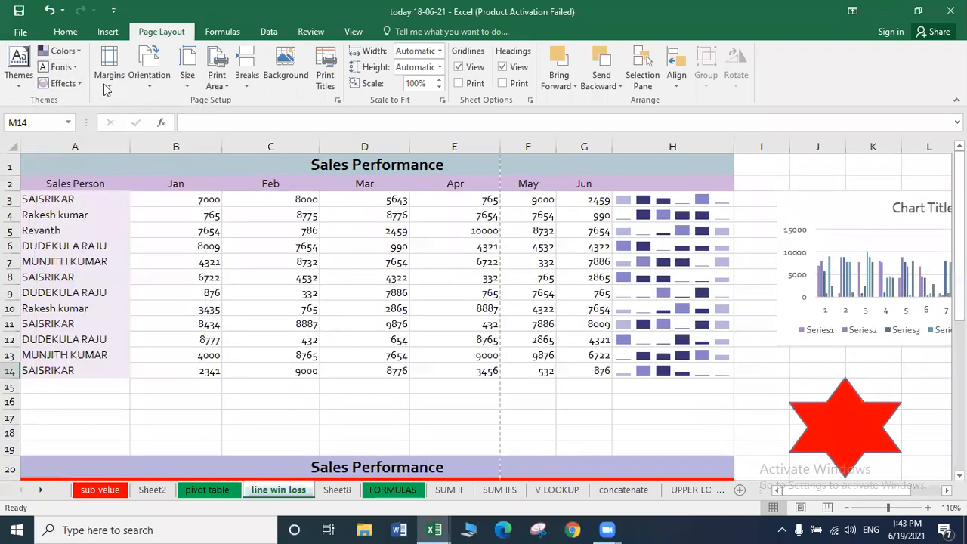
{"action": "left_click", "coordinate": [62, 84]}
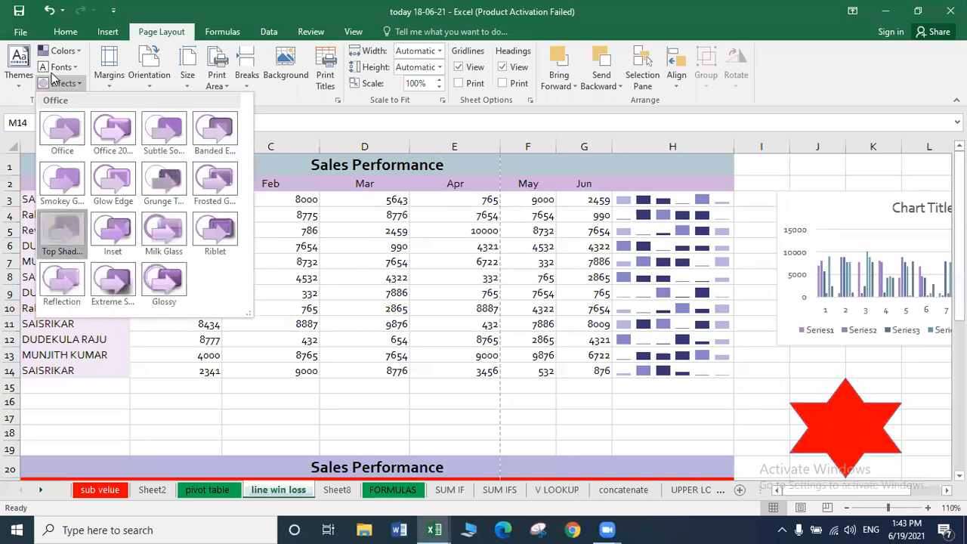
{"action": "left_click", "coordinate": [62, 235]}
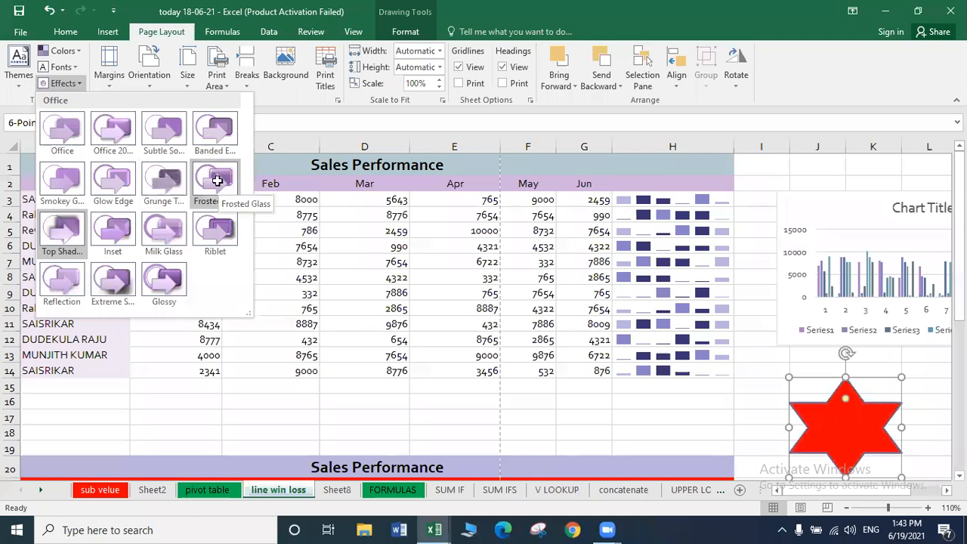
{"action": "left_click", "coordinate": [217, 182]}
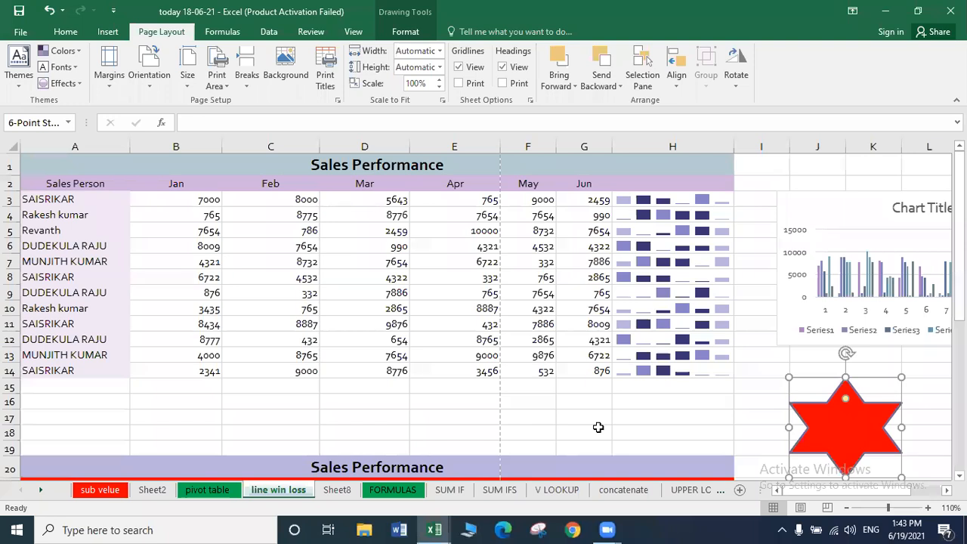
{"action": "left_click", "coordinate": [572, 417]}
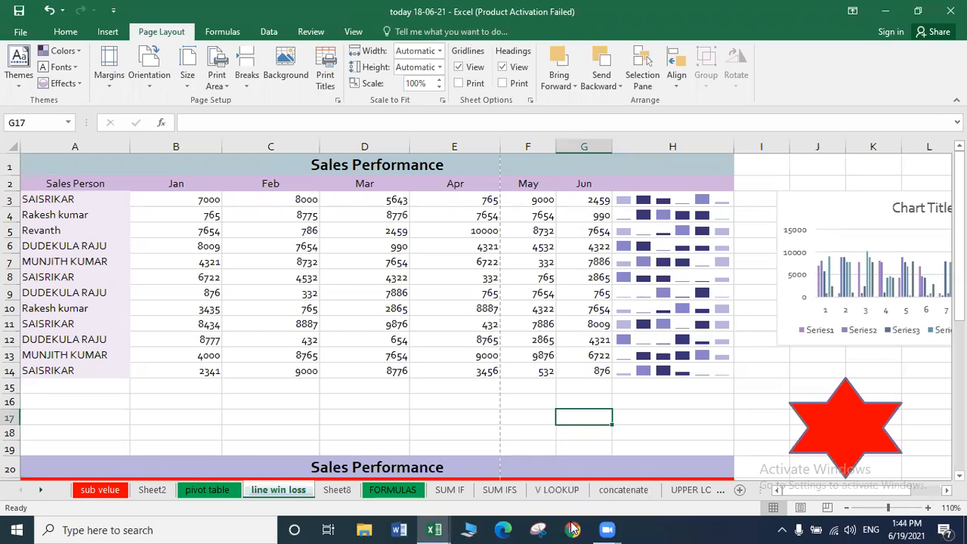
{"action": "double_click", "coordinate": [660, 402]}
Check the margin presets without changing them, then switch the sheet to Page Layout view.
{"action": "left_click", "coordinate": [539, 448]}
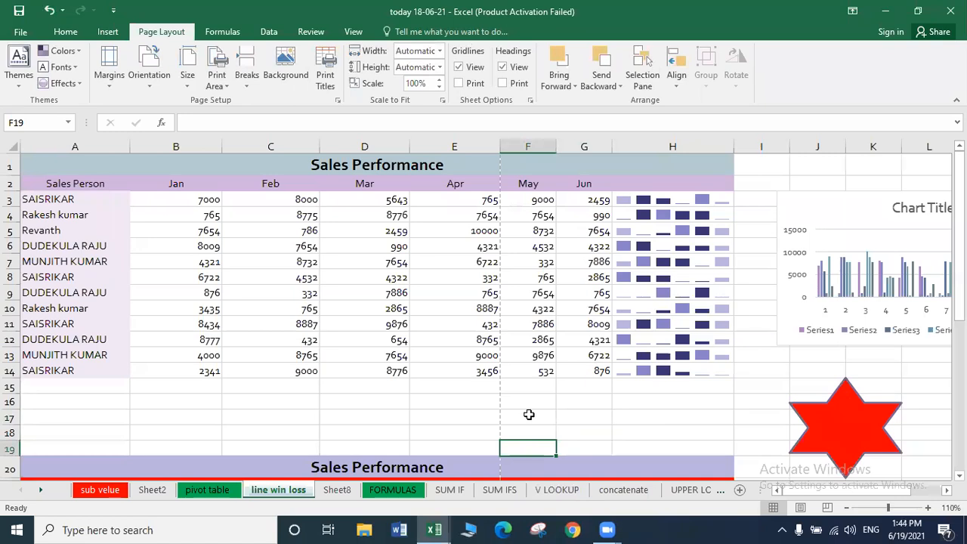
{"action": "key", "text": "Up"}
{"action": "key", "text": "Up"}
{"action": "key", "text": "Right"}
{"action": "key", "text": "Right"}
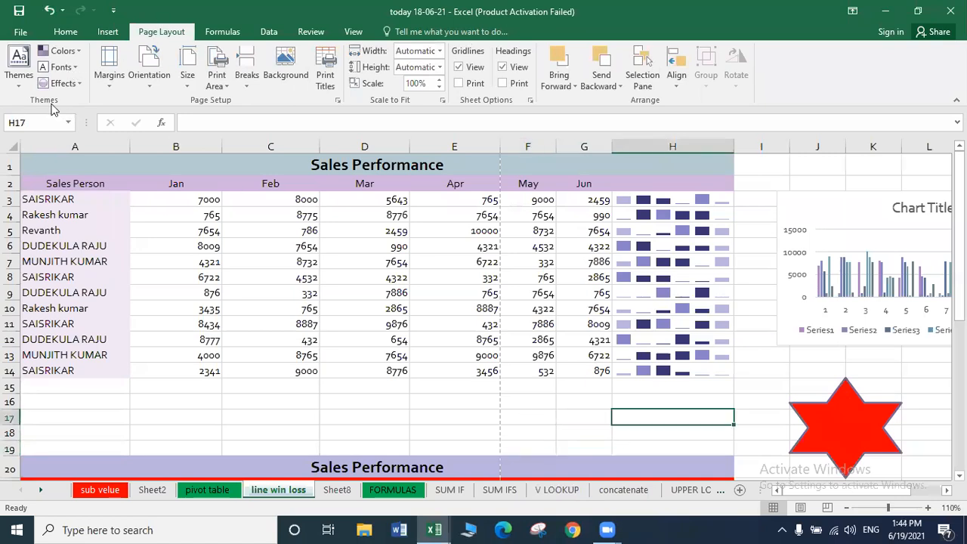
{"action": "key", "text": "Left"}
{"action": "key", "text": "Left"}
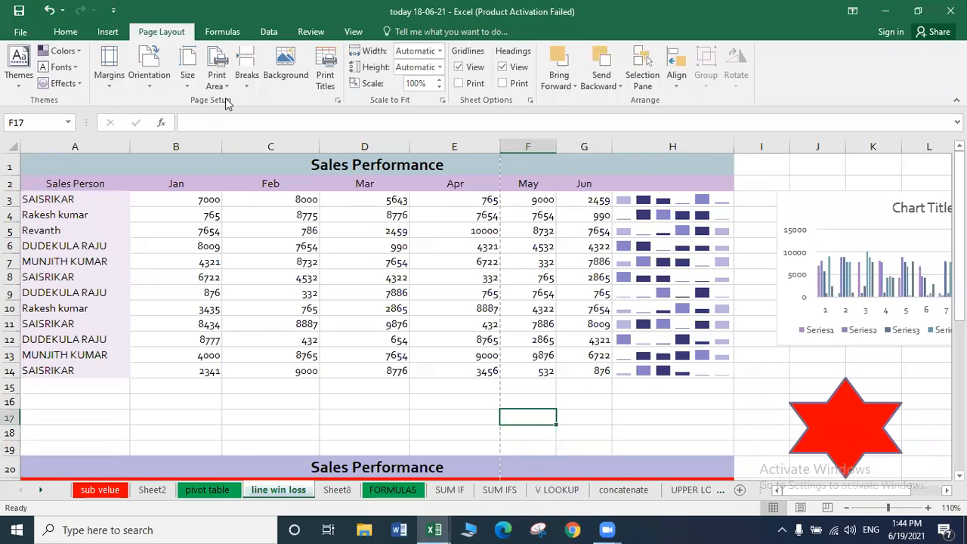
{"action": "left_click", "coordinate": [108, 87]}
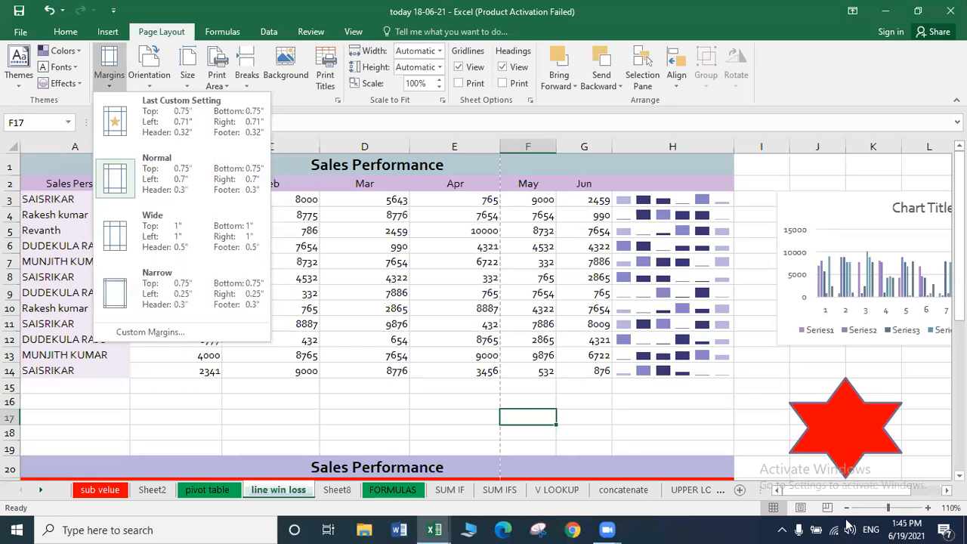
{"action": "key", "text": "Escape"}
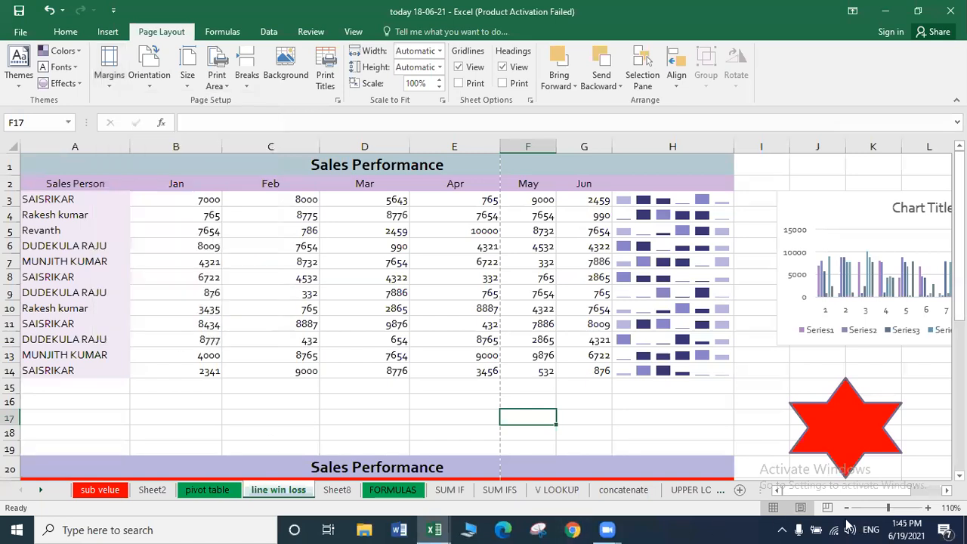
{"action": "left_click", "coordinate": [800, 506]}
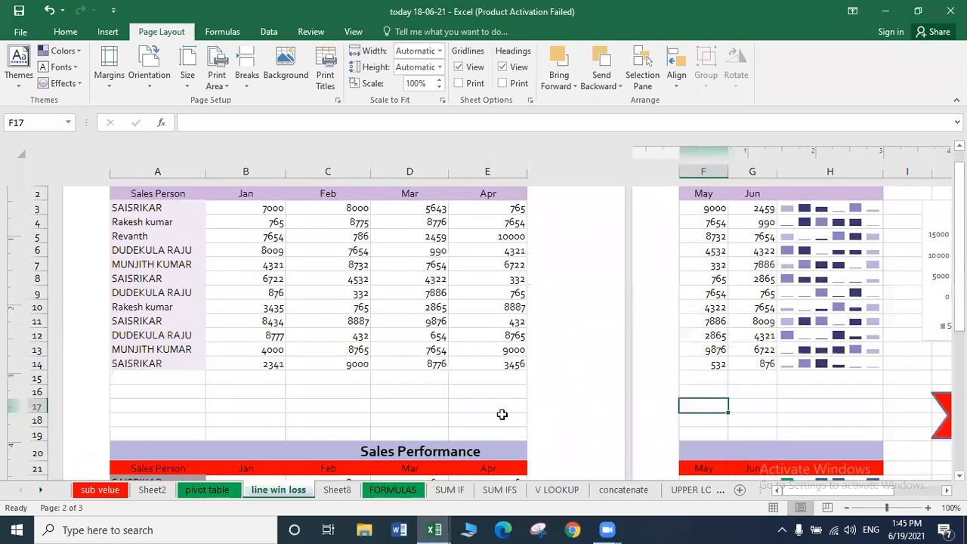
Apply Narrow margins and confirm the two-page result in print preview.
{"action": "left_click", "coordinate": [111, 83]}
{"action": "left_click", "coordinate": [176, 221]}
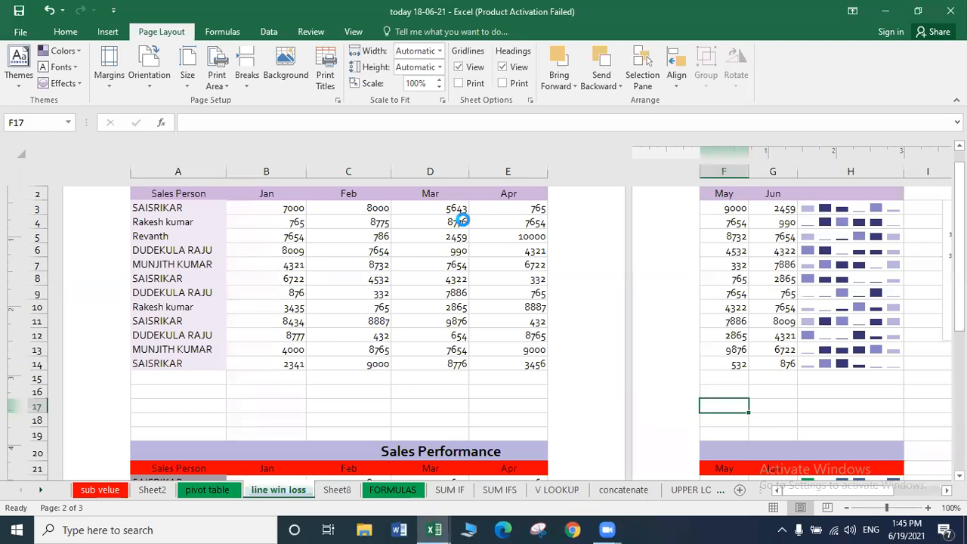
{"action": "key", "text": "ctrl+p"}
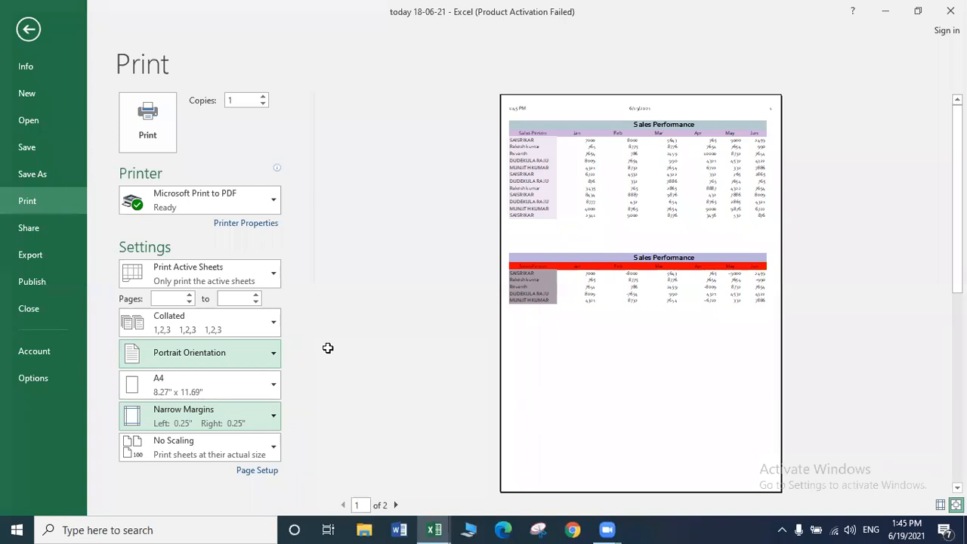
{"action": "key", "text": "Escape"}
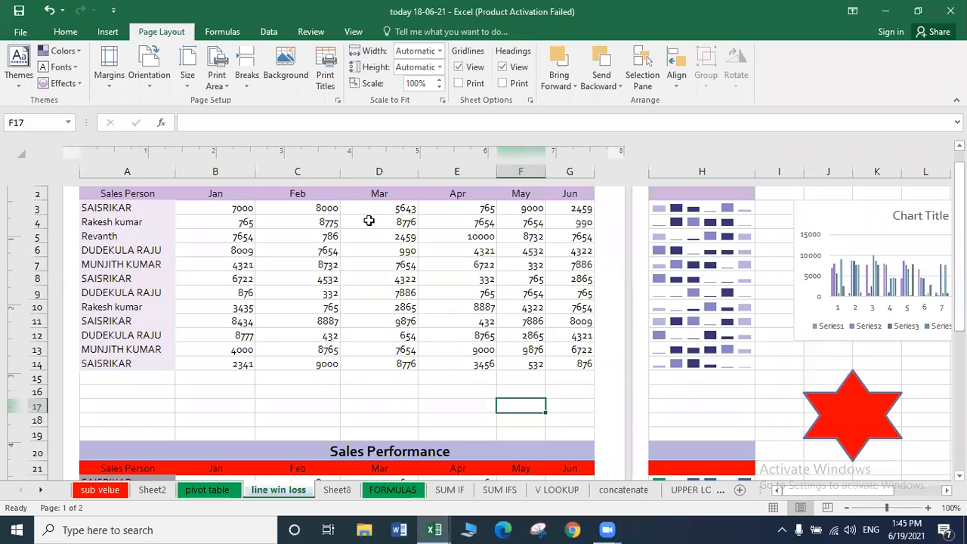
Try landscape orientation, revert to portrait in print preview, and return to Normal view.
{"action": "left_click", "coordinate": [155, 82]}
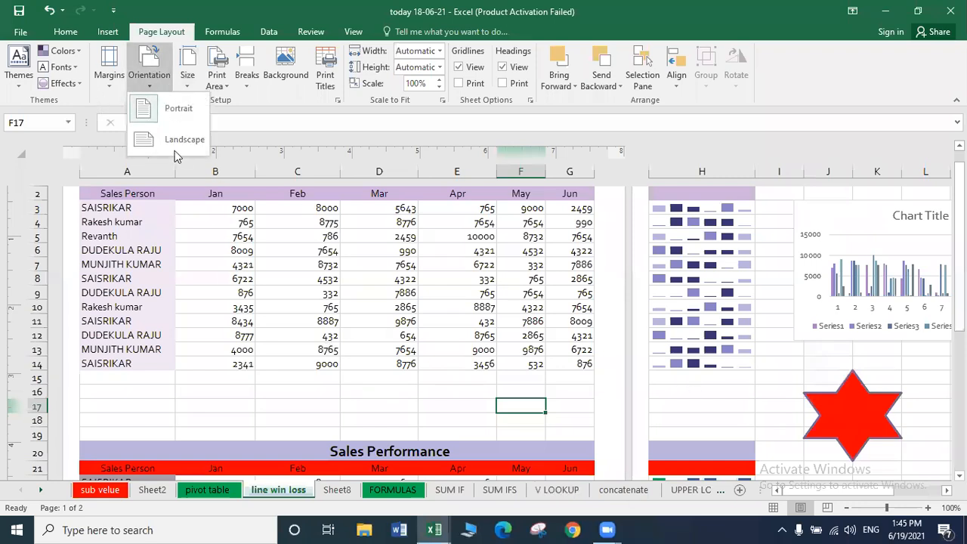
{"action": "left_click", "coordinate": [174, 145]}
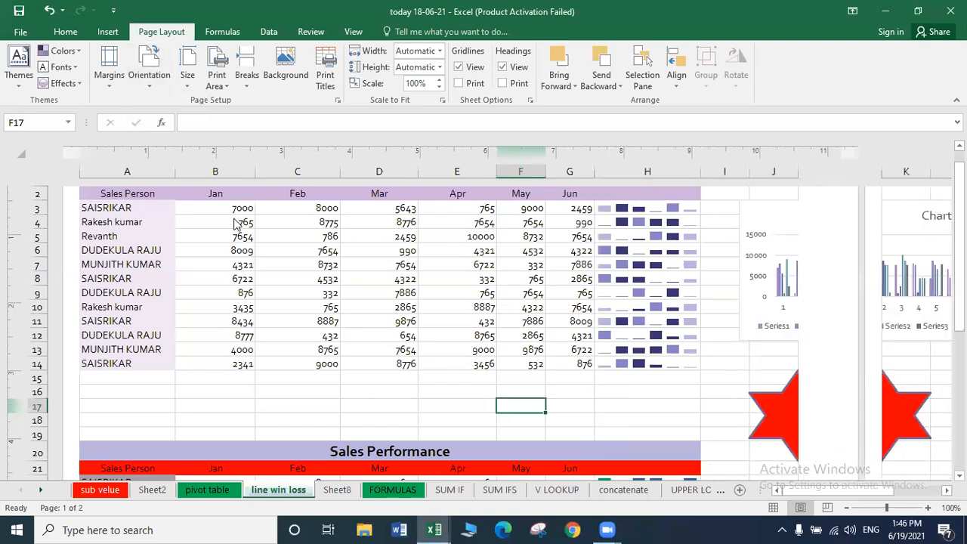
{"action": "key", "text": "ctrl+p"}
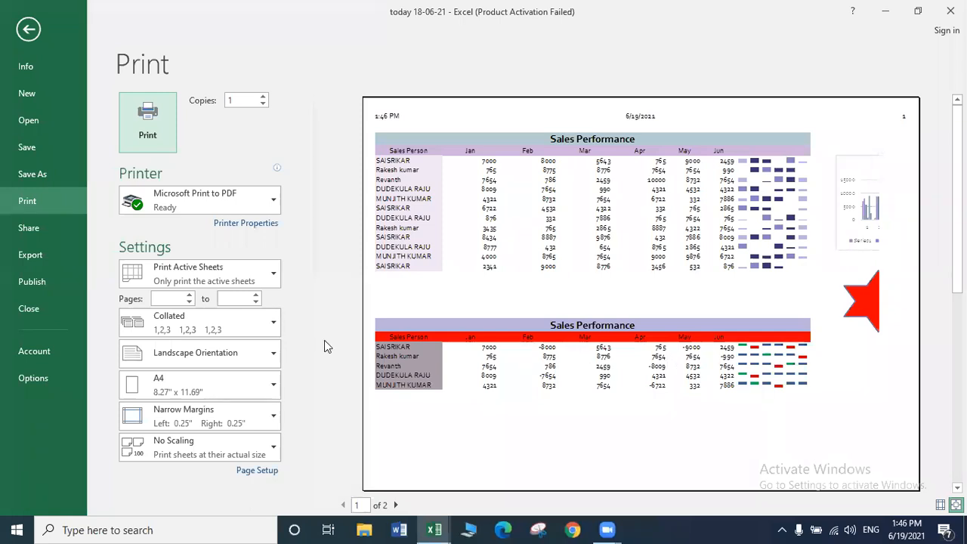
{"action": "left_click", "coordinate": [188, 357]}
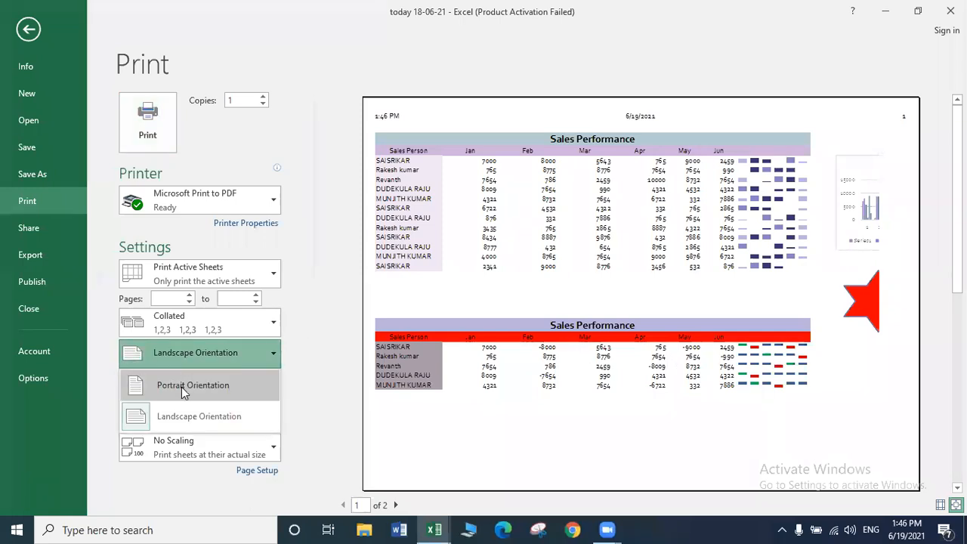
{"action": "left_click", "coordinate": [182, 385]}
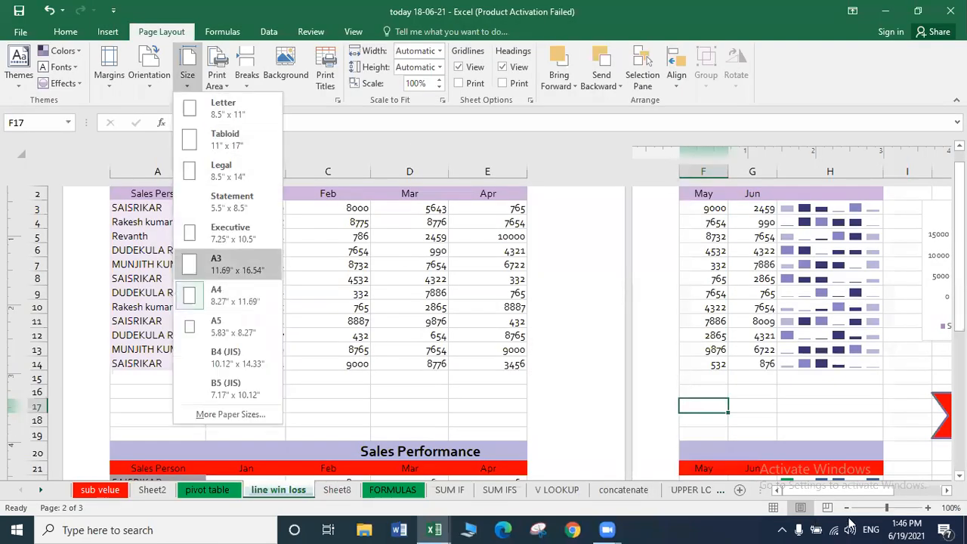
{"action": "left_click", "coordinate": [814, 490]}
{"action": "left_click", "coordinate": [773, 508]}
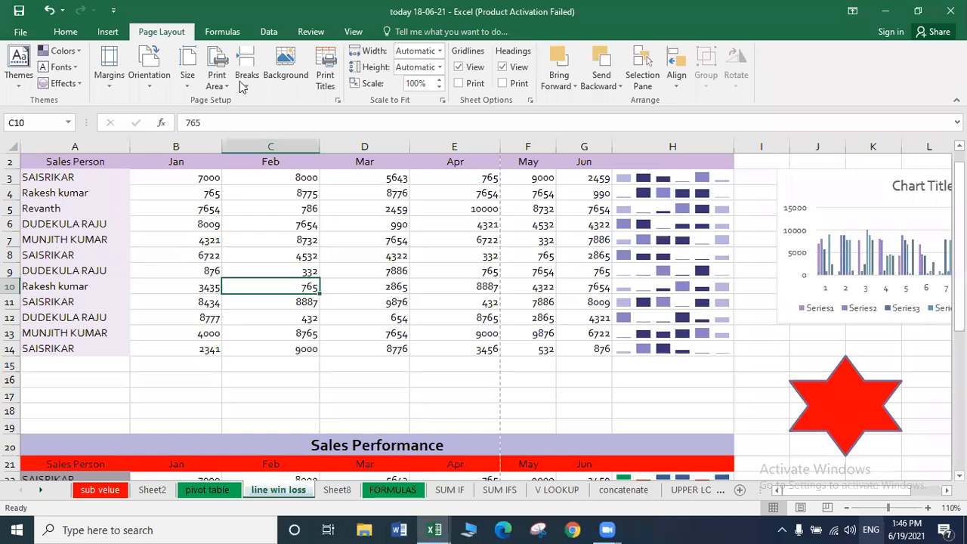
Set A2:D14 as the print area and preview it as one page.
{"action": "key", "text": "ctrl+Home"}
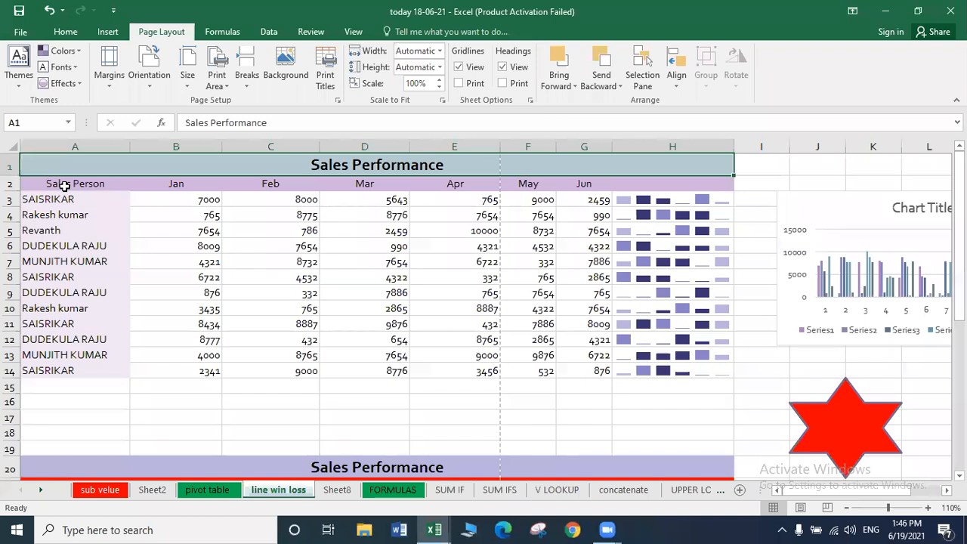
{"action": "left_click", "coordinate": [65, 185]}
{"action": "key", "text": "shift+Right"}
{"action": "key", "text": "shift+Right"}
{"action": "key", "text": "shift+Right"}
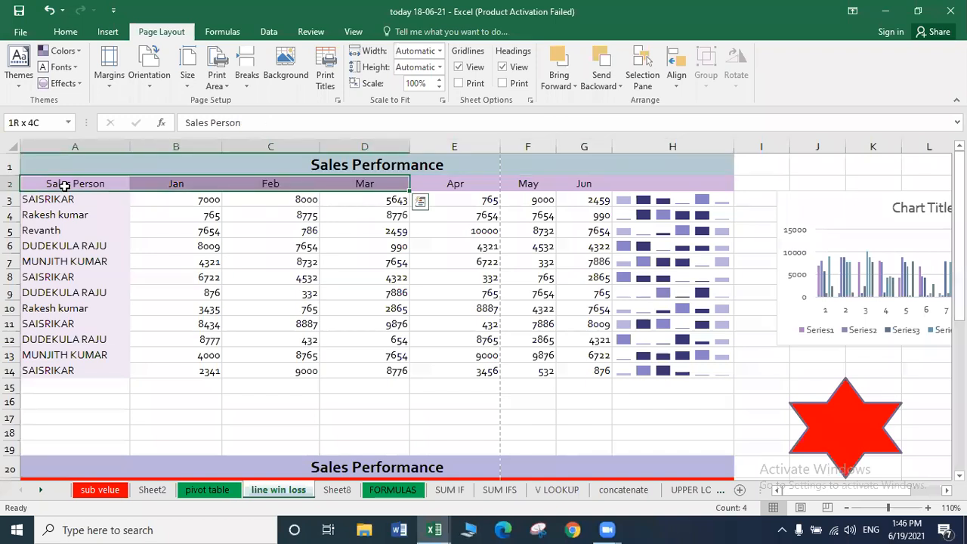
{"action": "key", "text": "shift+Down"}
{"action": "key", "text": "shift+Down"}
{"action": "key", "text": "shift+Down"}
{"action": "key", "text": "shift+Down"}
{"action": "key", "text": "shift+Down"}
{"action": "key", "text": "shift+Down"}
{"action": "key", "text": "shift+Down"}
{"action": "key", "text": "shift+Down"}
{"action": "key", "text": "shift+Down"}
{"action": "key", "text": "shift+Down"}
{"action": "key", "text": "shift+Down"}
{"action": "key", "text": "shift+Down"}
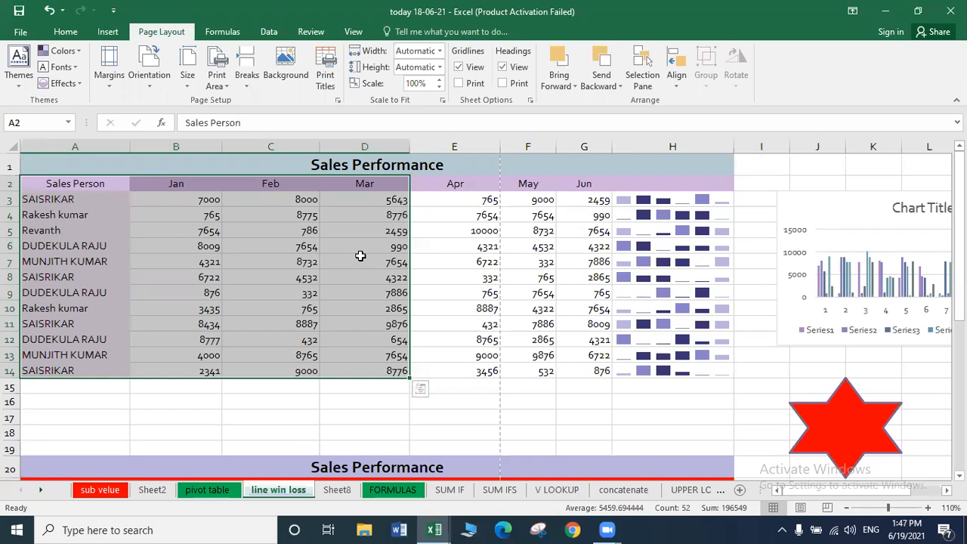
{"action": "left_click", "coordinate": [222, 88]}
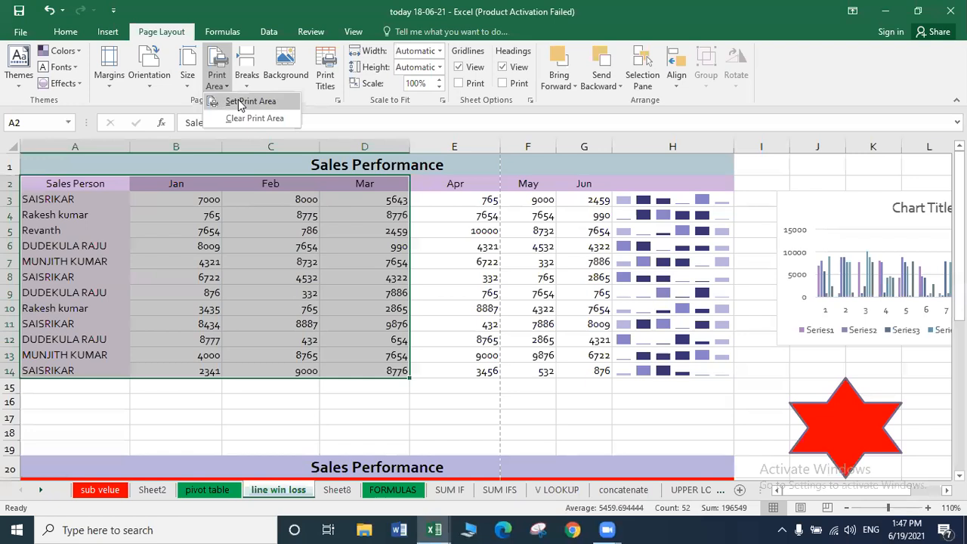
{"action": "left_click", "coordinate": [240, 104]}
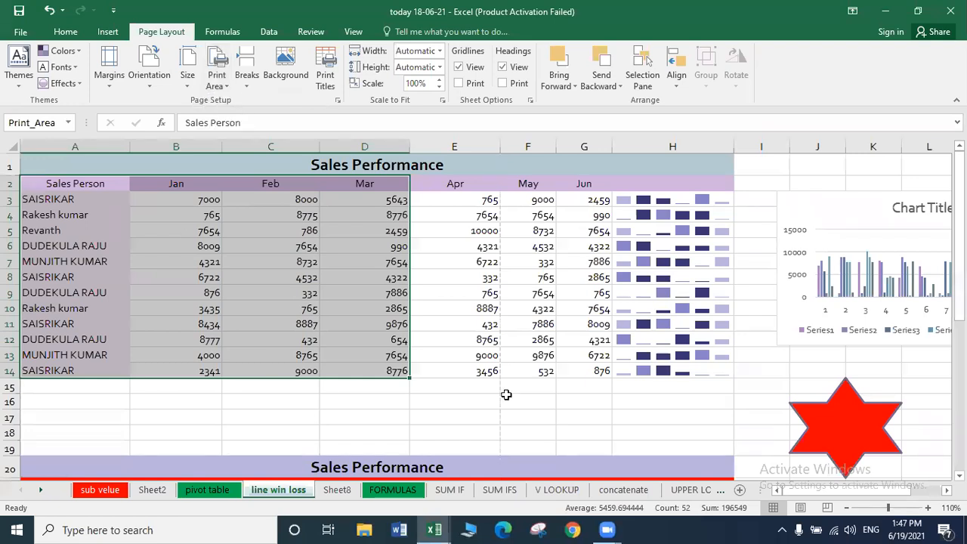
{"action": "key", "text": "ctrl+p"}
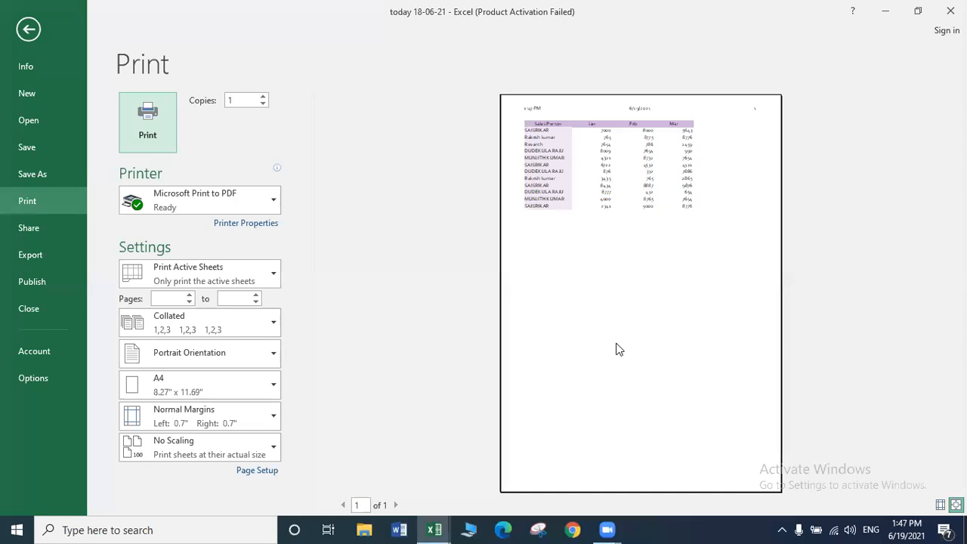
{"action": "key", "text": "Escape"}
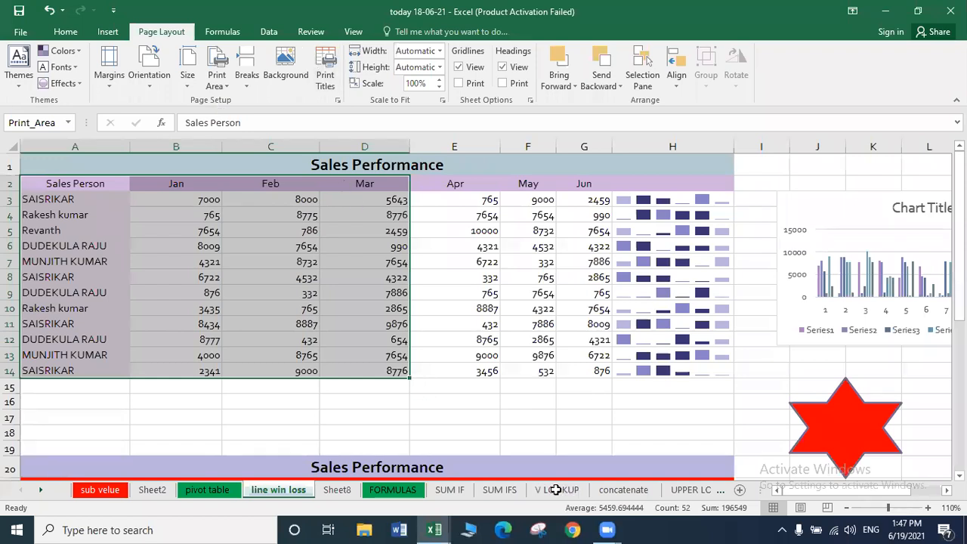
Clear the print area and preview the whole sheet's pages again.
{"action": "key", "text": "alt+p"}
{"action": "key", "text": "r"}
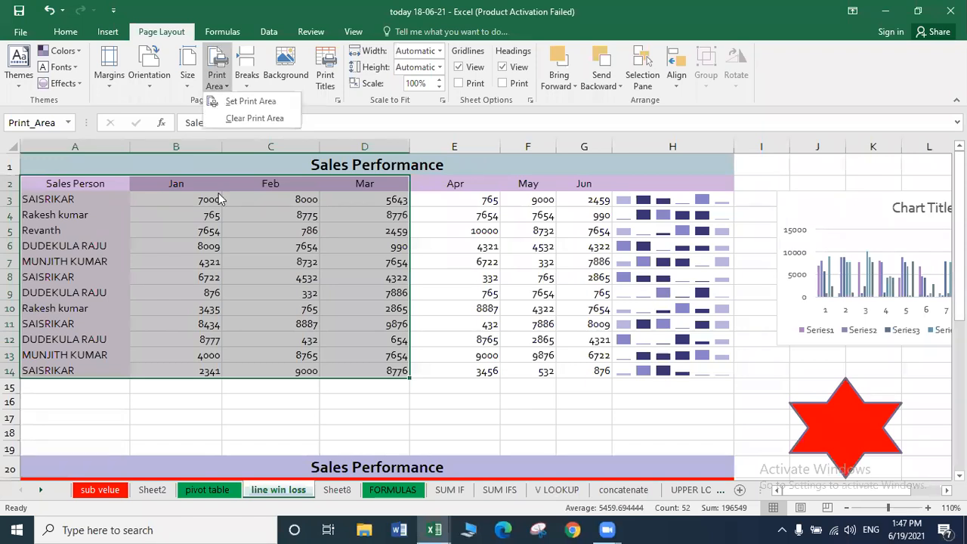
{"action": "left_click", "coordinate": [233, 114]}
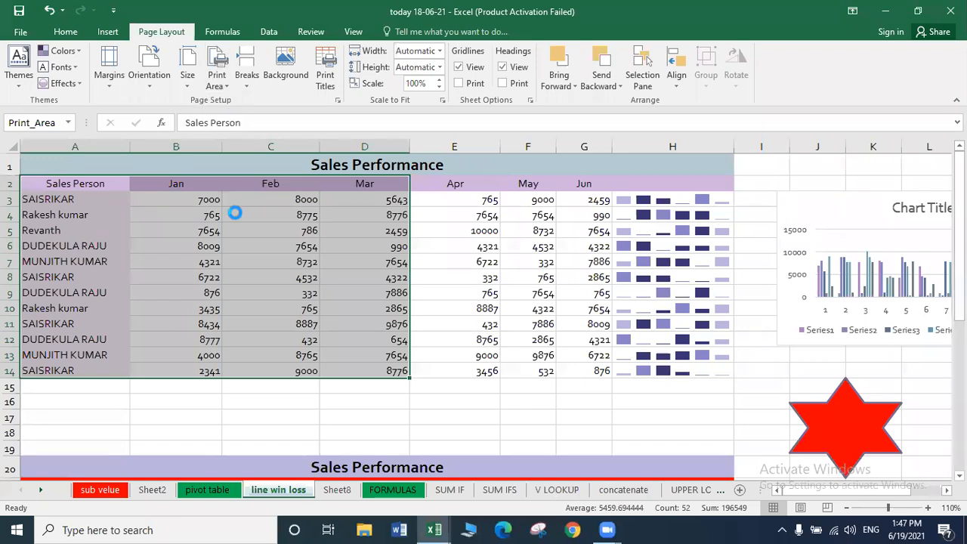
{"action": "left_click_drag", "start_coordinate": [423, 290], "coordinate": [235, 281]}
{"action": "key", "text": "ctrl+p"}
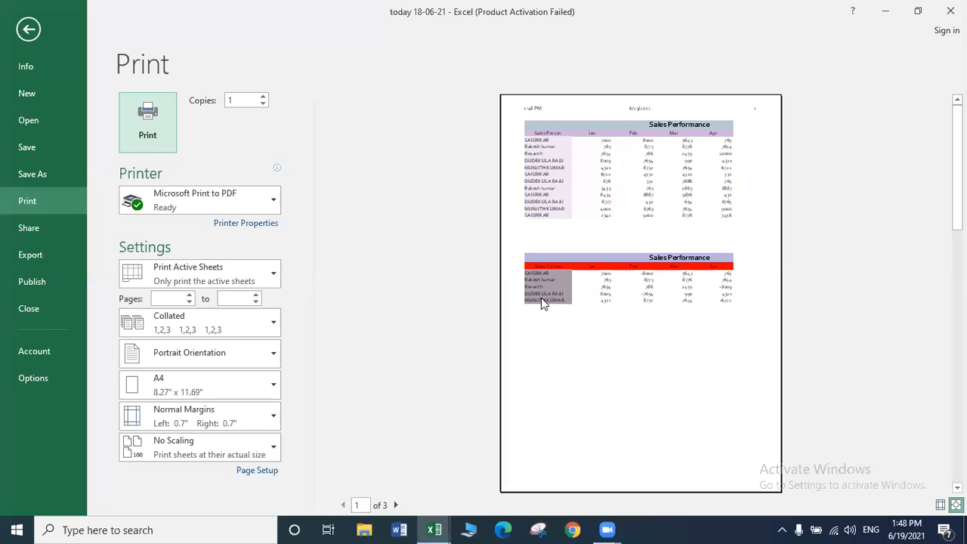
{"action": "key", "text": "Escape"}
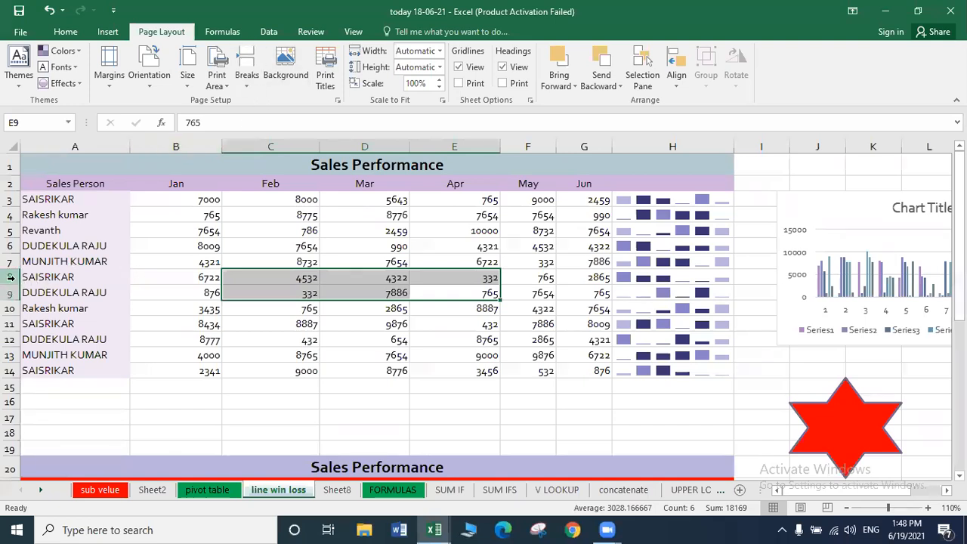
Insert a manual page break above row 8.
{"action": "left_click", "coordinate": [11, 277]}
{"action": "left_click_drag", "start_coordinate": [11, 277], "coordinate": [10, 373]}
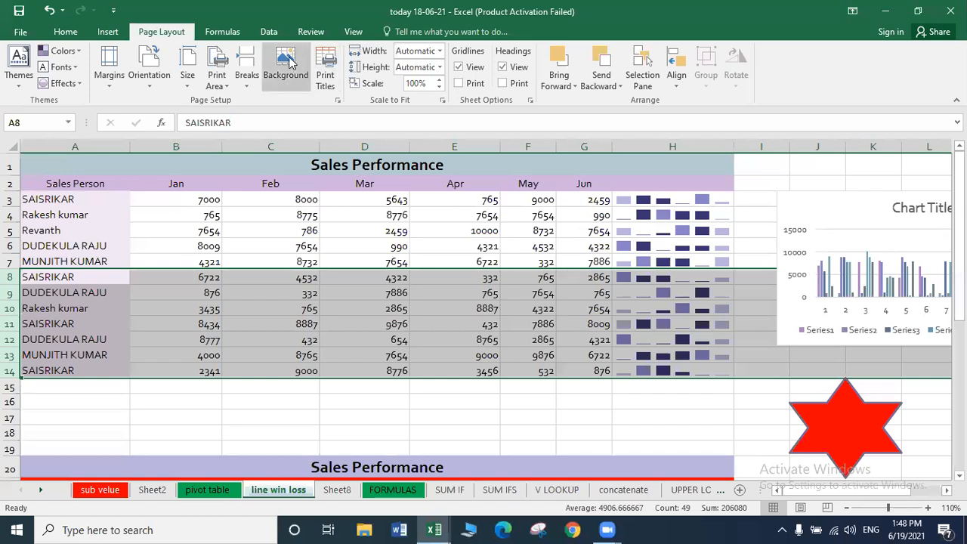
{"action": "left_click", "coordinate": [245, 72]}
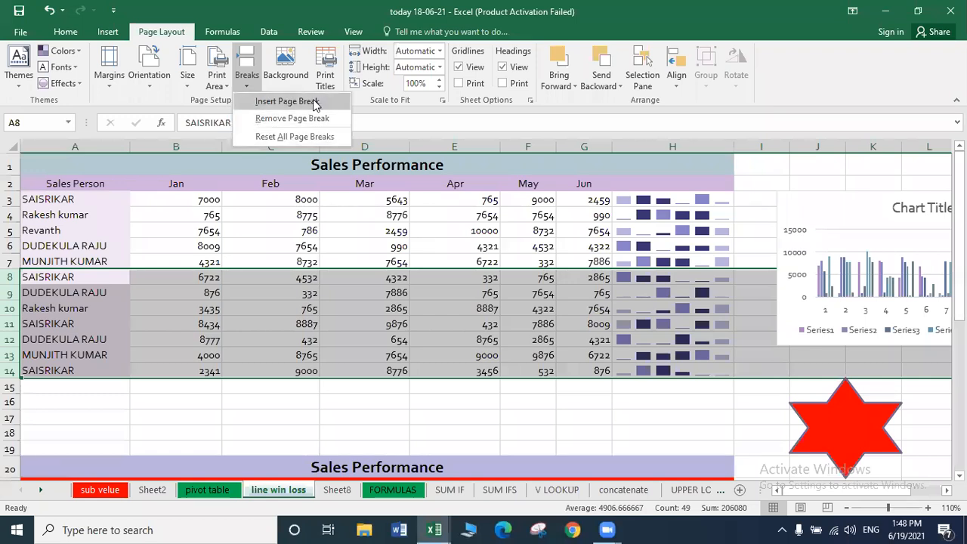
{"action": "left_click", "coordinate": [312, 101]}
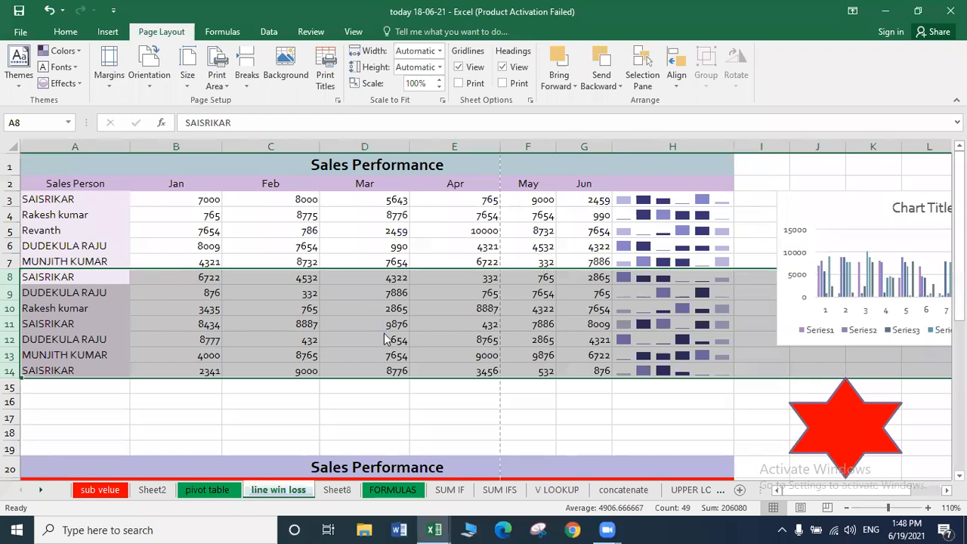
Print-preview the sheet, adjusting the copies count, and view page 2.
{"action": "key", "text": "ctrl+p"}
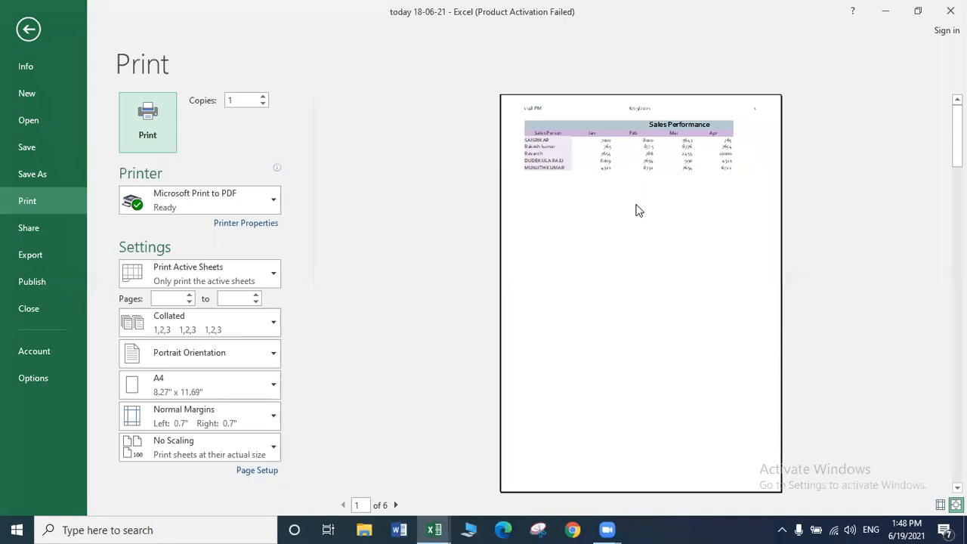
{"action": "key", "text": "Tab"}
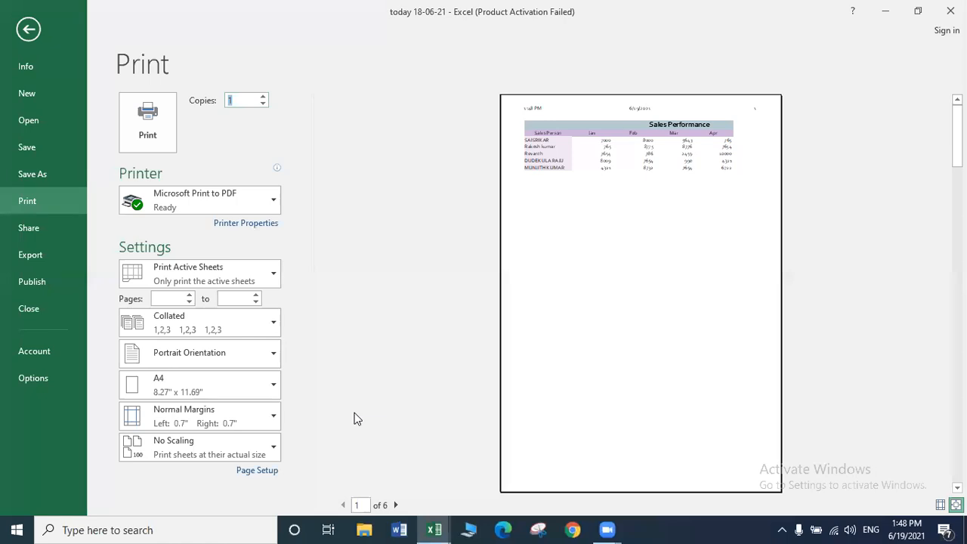
{"action": "type", "text": "1"}
{"action": "key", "text": "Up"}
{"action": "type", "text": "0"}
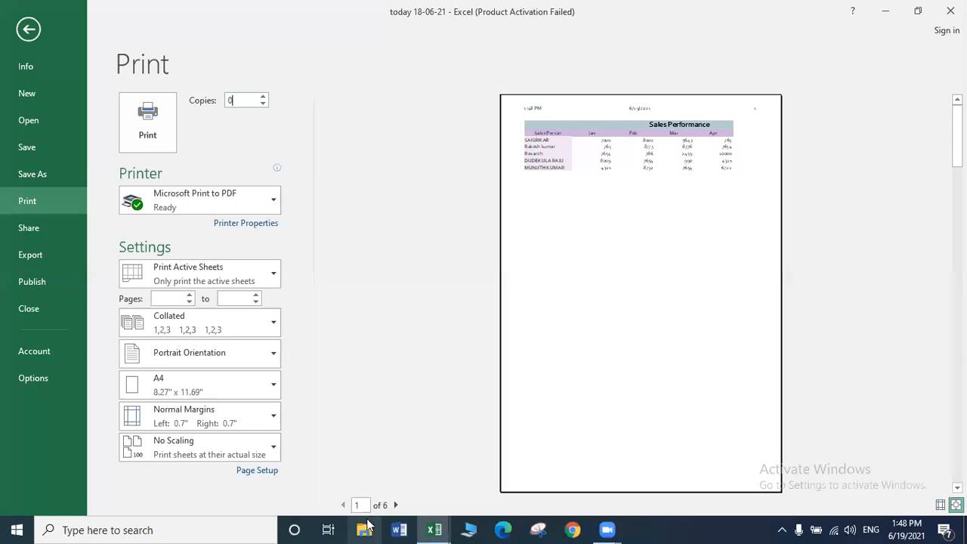
{"action": "key", "text": "Tab"}
{"action": "type", "text": "2"}
{"action": "key", "text": "Return"}
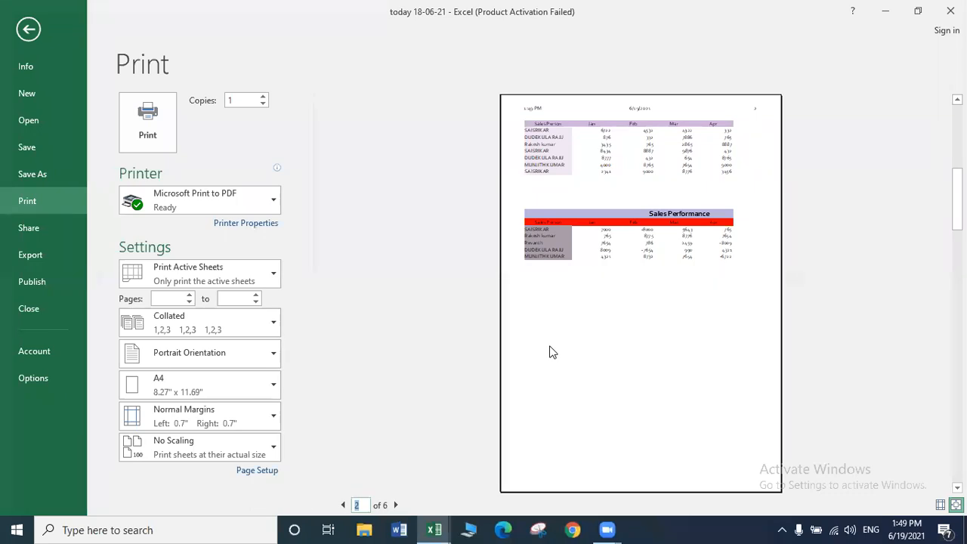
{"action": "key", "text": "Escape"}
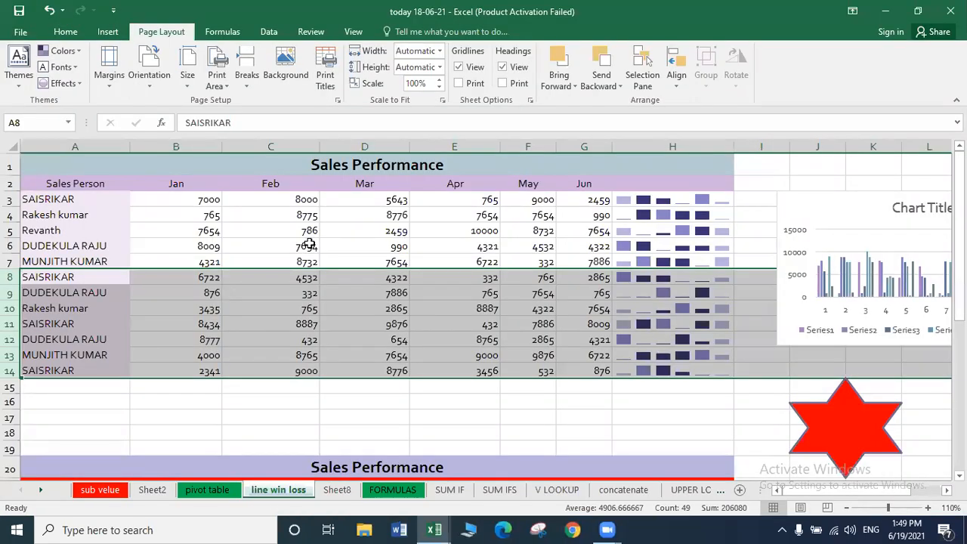
Set the APSSDC LOGO image as the sheet background.
{"action": "left_click", "coordinate": [393, 355]}
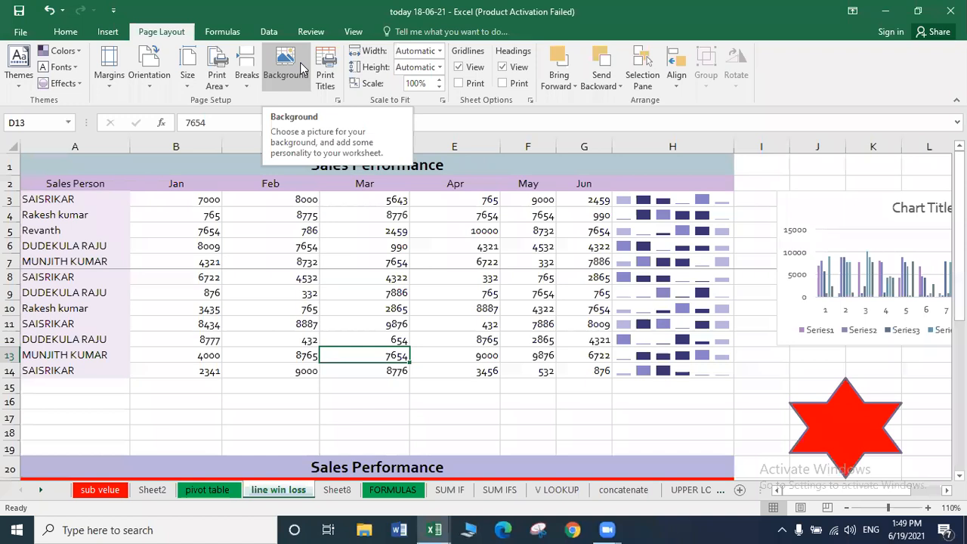
{"action": "left_click", "coordinate": [302, 68]}
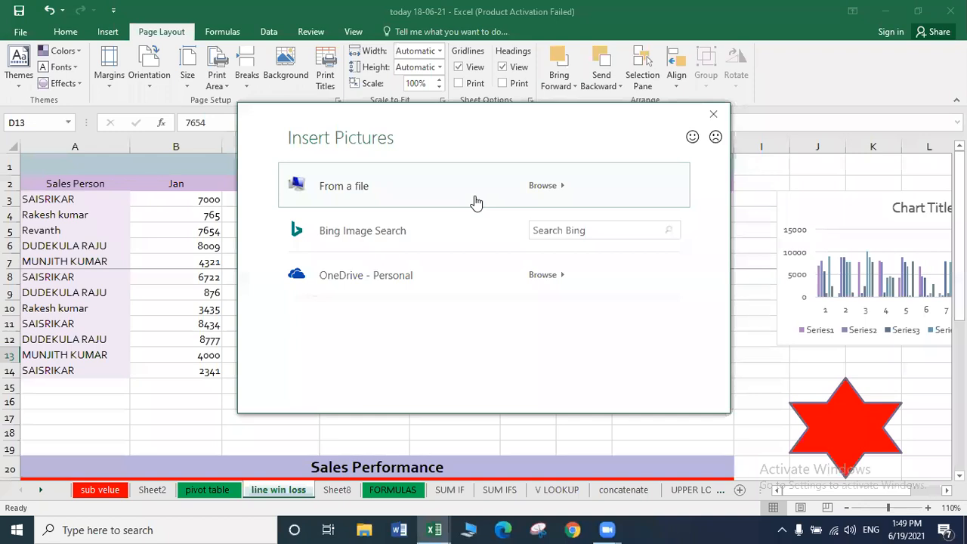
{"action": "left_click", "coordinate": [476, 202]}
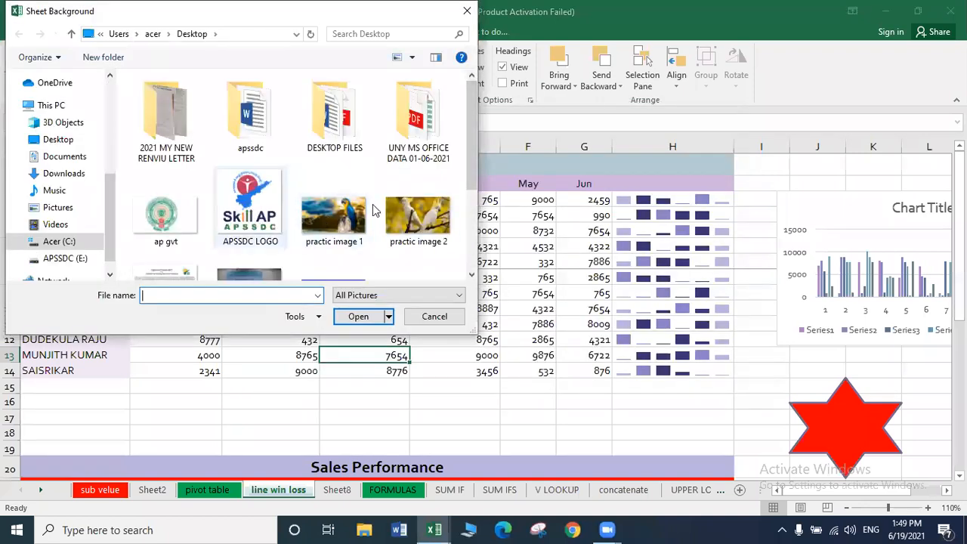
{"action": "left_click", "coordinate": [242, 212]}
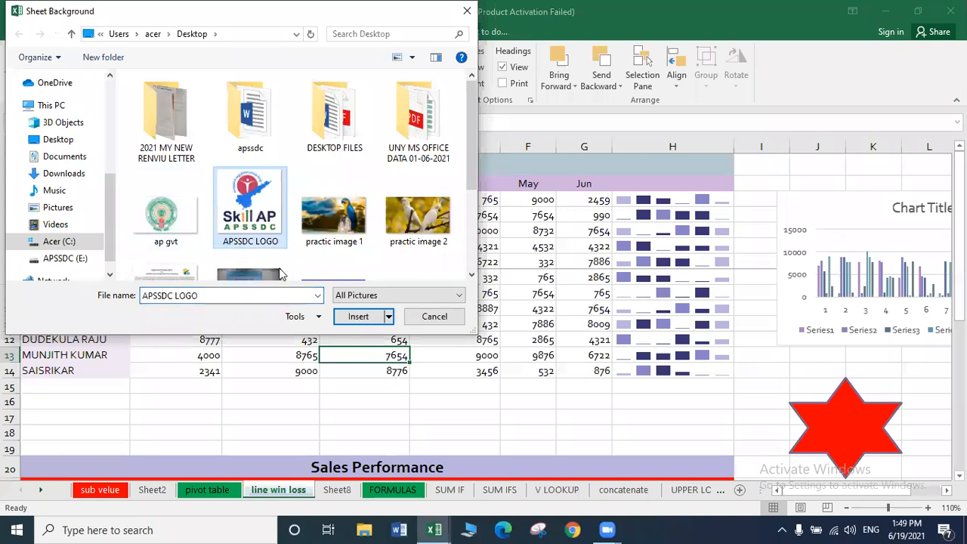
{"action": "left_click", "coordinate": [358, 317]}
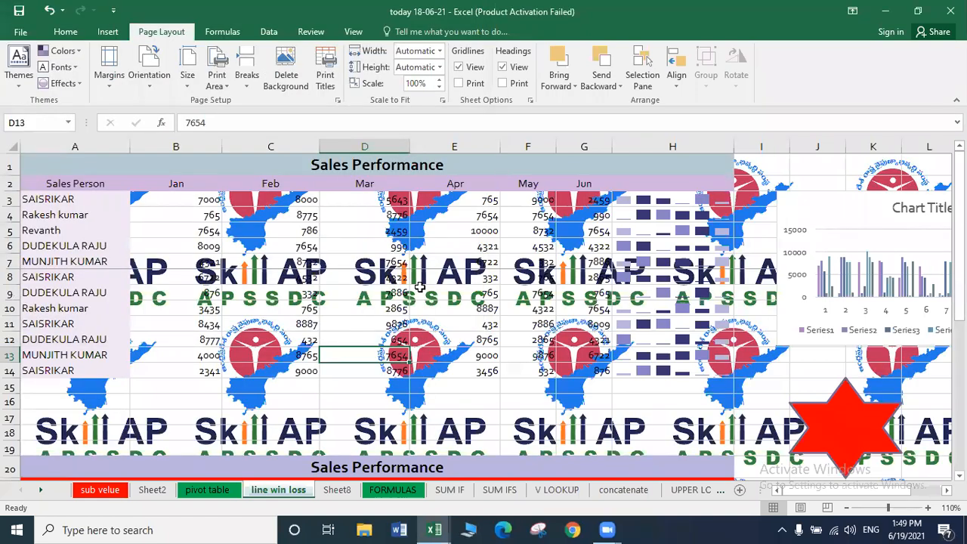
Check the background in print preview twice, then delete the background.
{"action": "key", "text": "ctrl+p"}
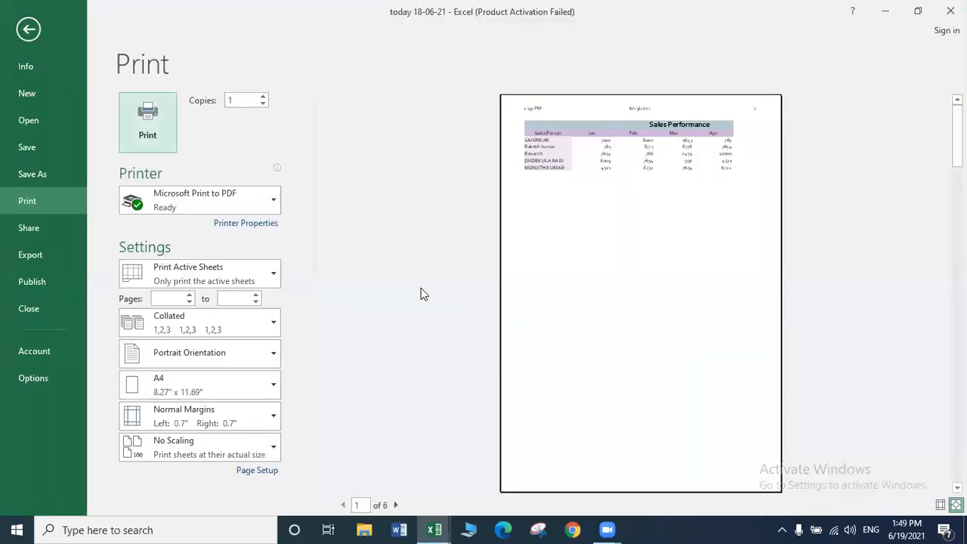
{"action": "left_click", "coordinate": [28, 30]}
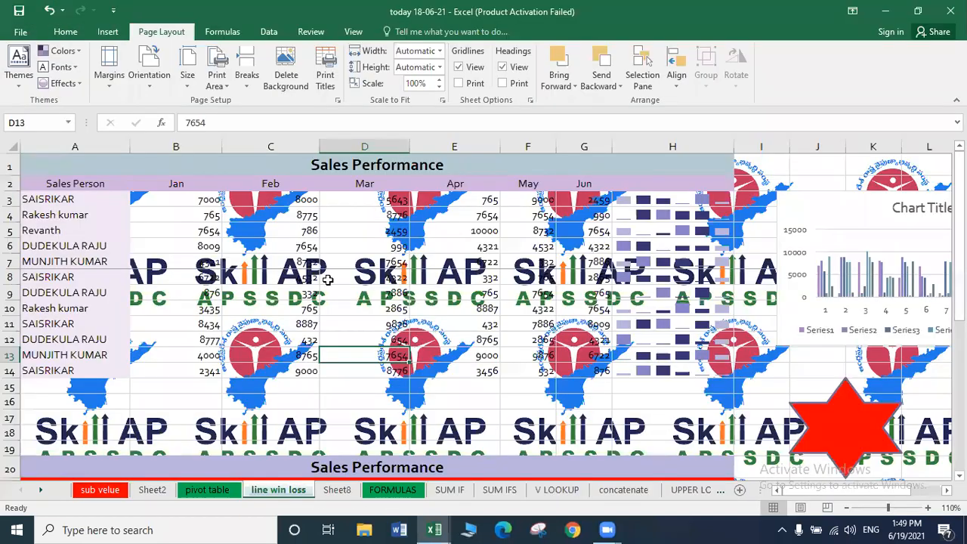
{"action": "key", "text": "Up"}
{"action": "key", "text": "Up"}
{"action": "key", "text": "Up"}
{"action": "key", "text": "Up"}
{"action": "key", "text": "Right"}
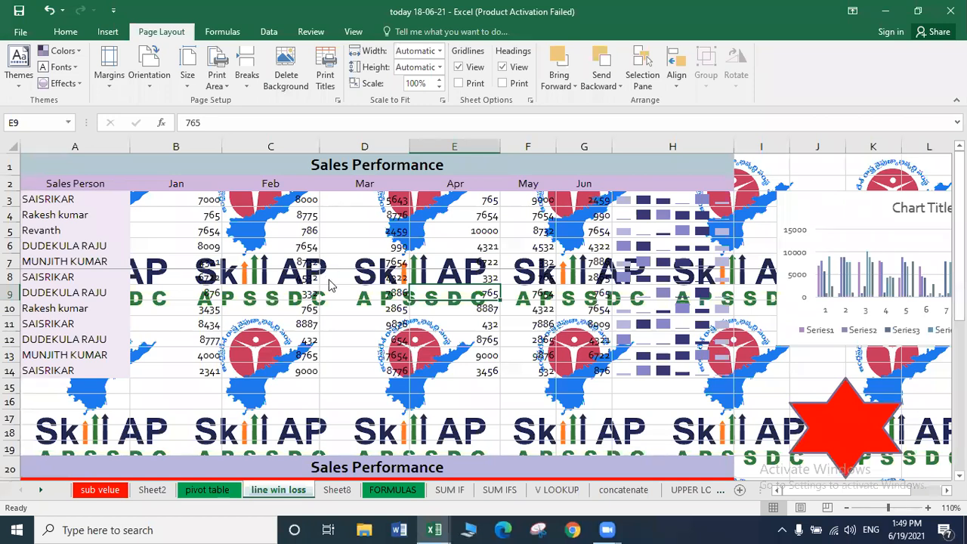
{"action": "key", "text": "ctrl+p"}
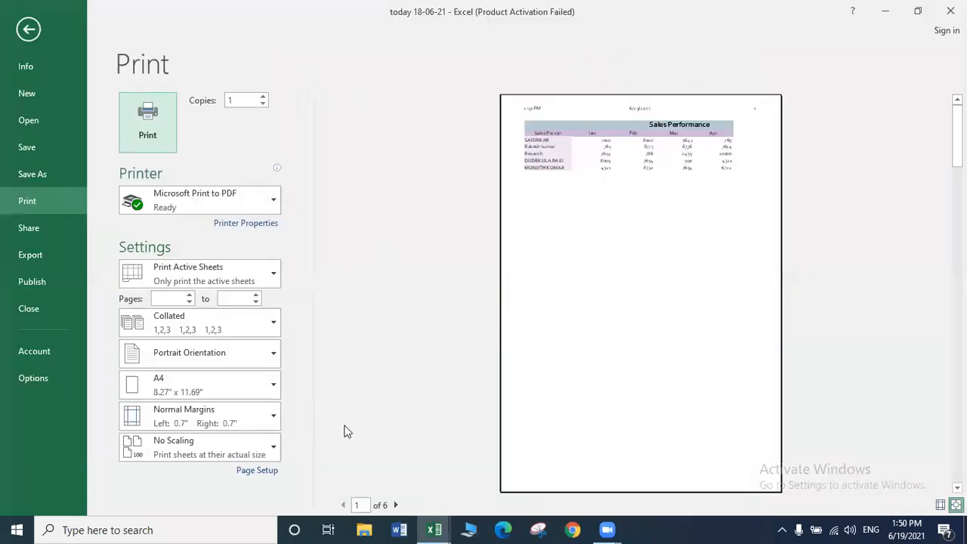
{"action": "left_click", "coordinate": [29, 28]}
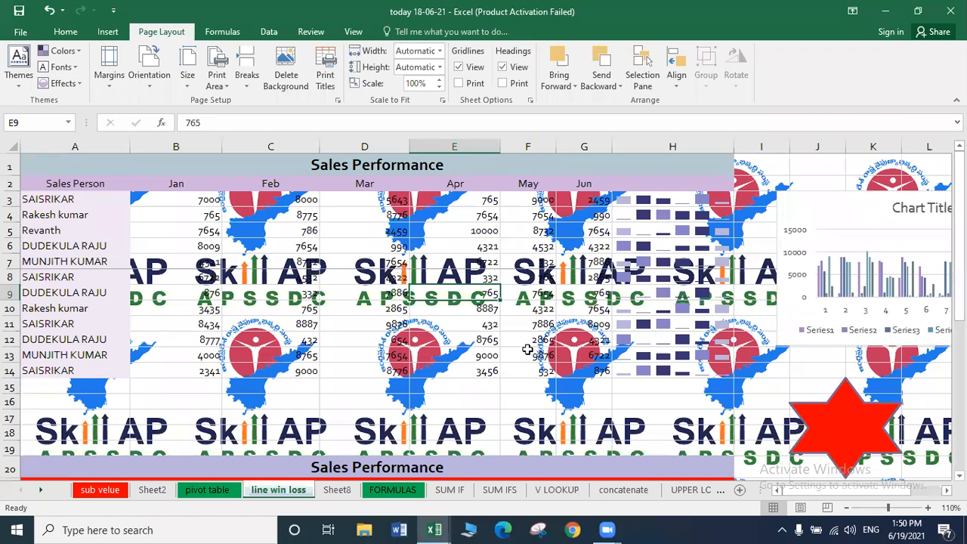
{"action": "left_click", "coordinate": [284, 68]}
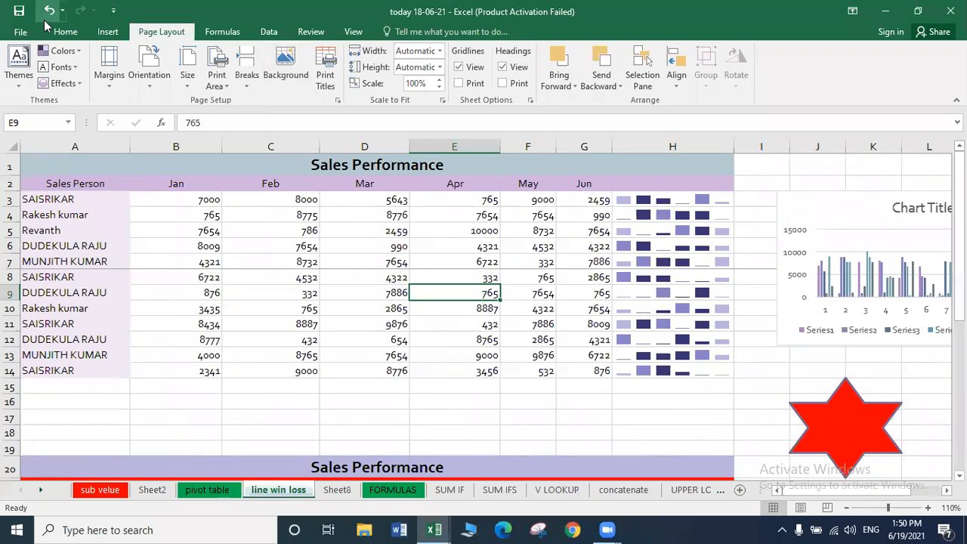
Draw a rectangle covering the table from A3 to G14.
{"action": "left_click", "coordinate": [72, 36]}
{"action": "left_click", "coordinate": [106, 30]}
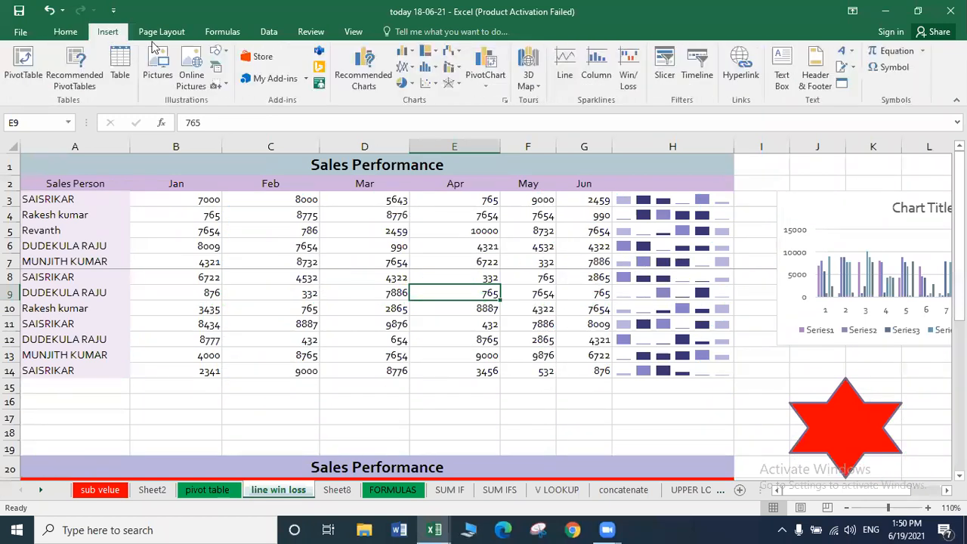
{"action": "left_click", "coordinate": [219, 51]}
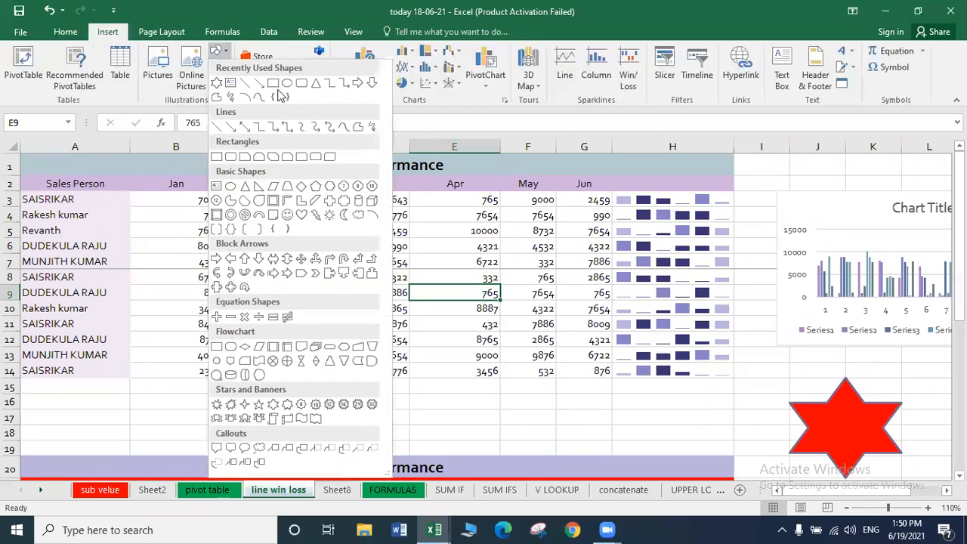
{"action": "left_click", "coordinate": [276, 85]}
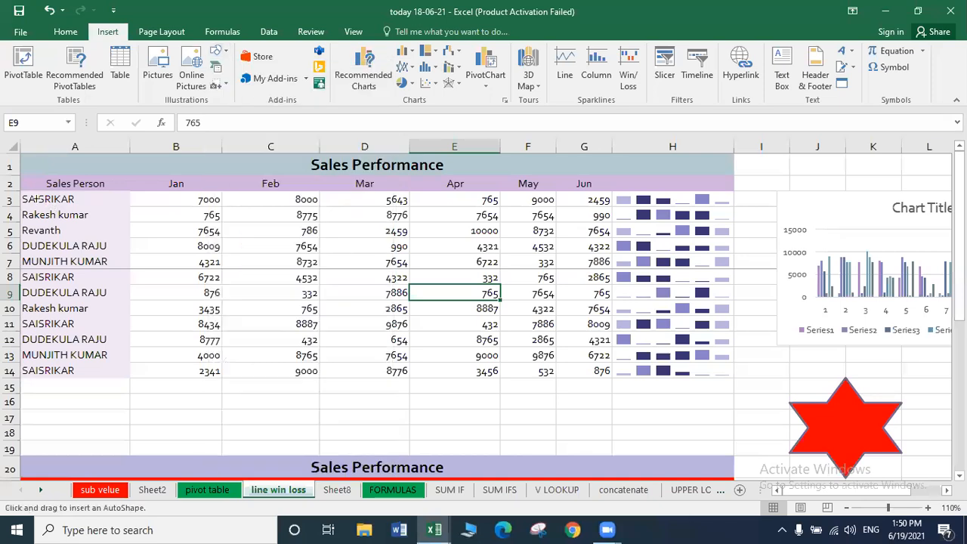
{"action": "mouse_move", "coordinate": [20, 191]}
{"action": "left_mouse_down"}
{"action": "mouse_move", "coordinate": [426, 290]}
{"action": "mouse_move", "coordinate": [589, 365]}
{"action": "mouse_move", "coordinate": [593, 379]}
{"action": "left_mouse_up"}
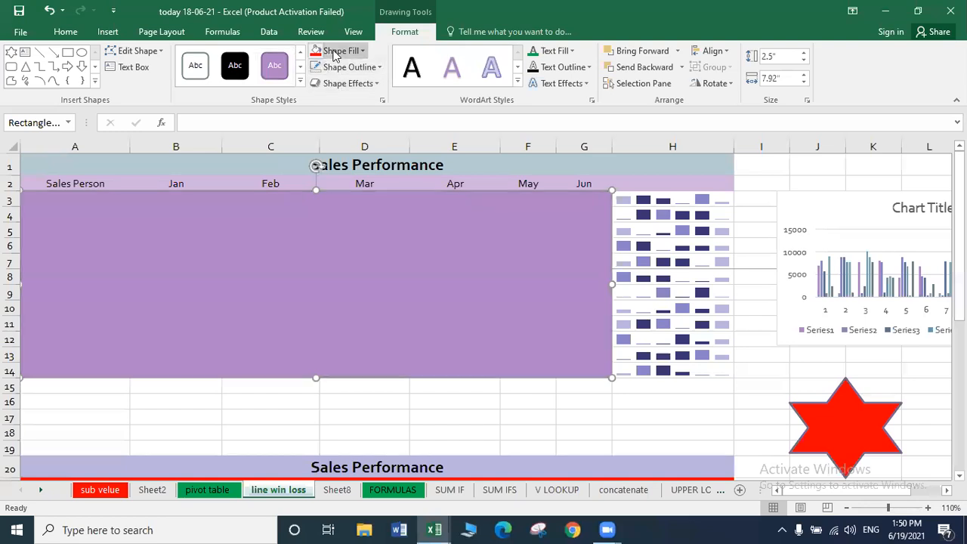
Fill the rectangle light grey-blue with 90% transparency.
{"action": "left_click", "coordinate": [336, 53]}
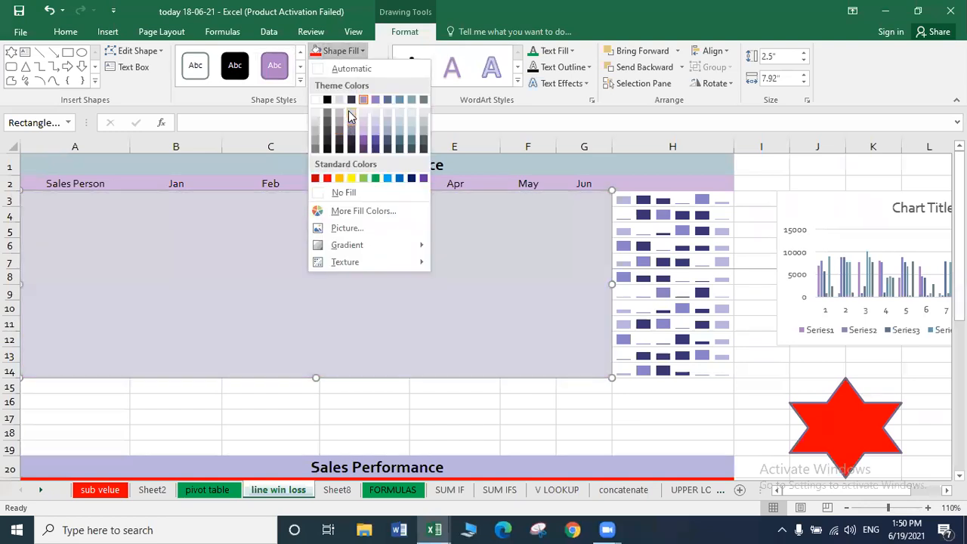
{"action": "left_click", "coordinate": [349, 112]}
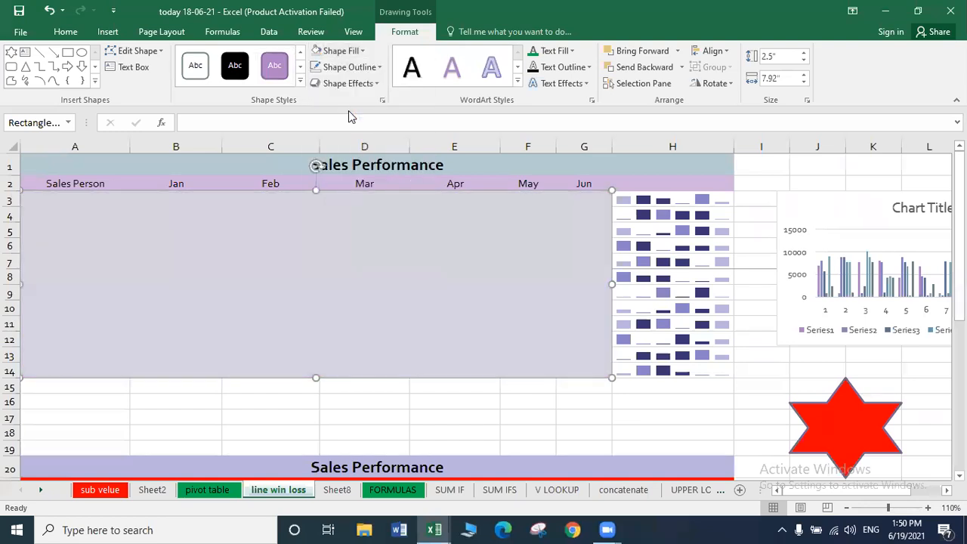
{"action": "left_click", "coordinate": [336, 50]}
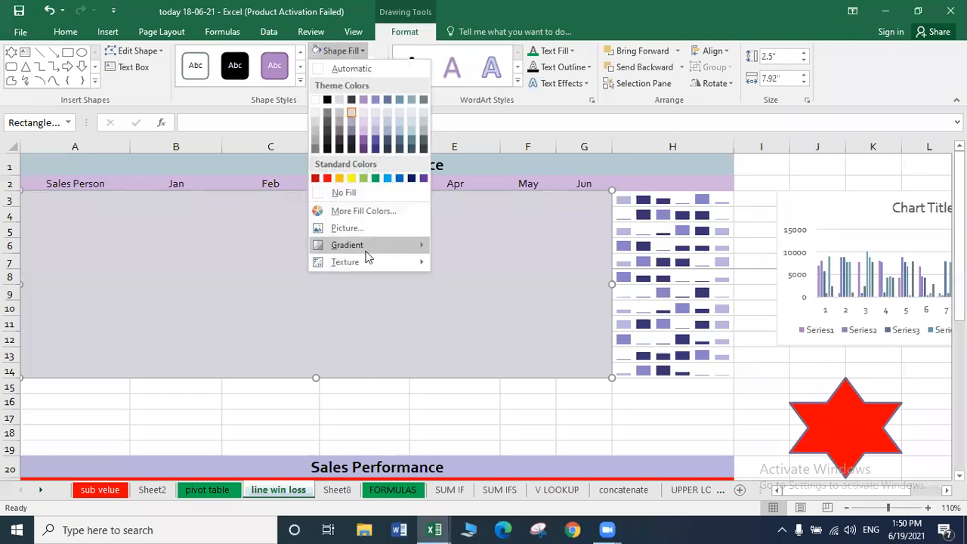
{"action": "left_click", "coordinate": [358, 212]}
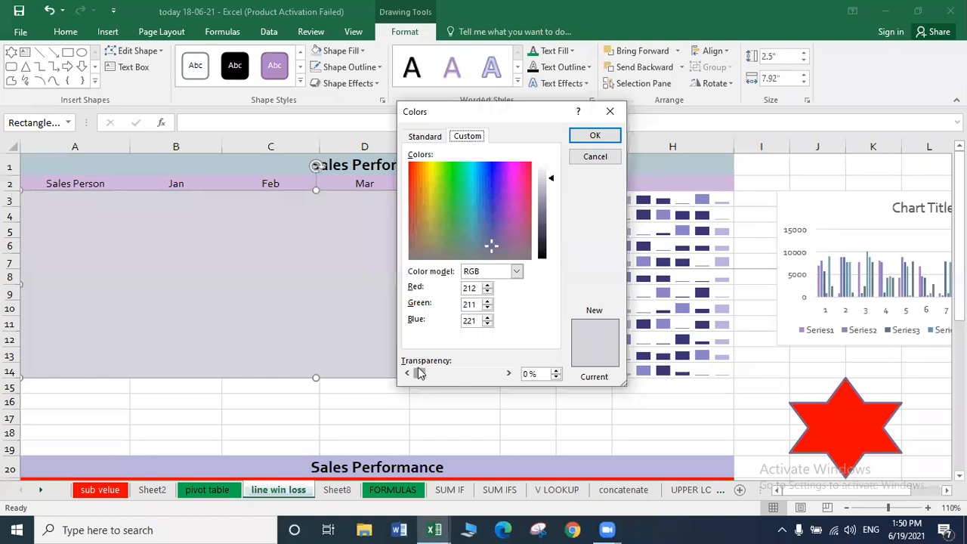
{"action": "left_click", "coordinate": [508, 373]}
{"action": "type", "text": "90"}
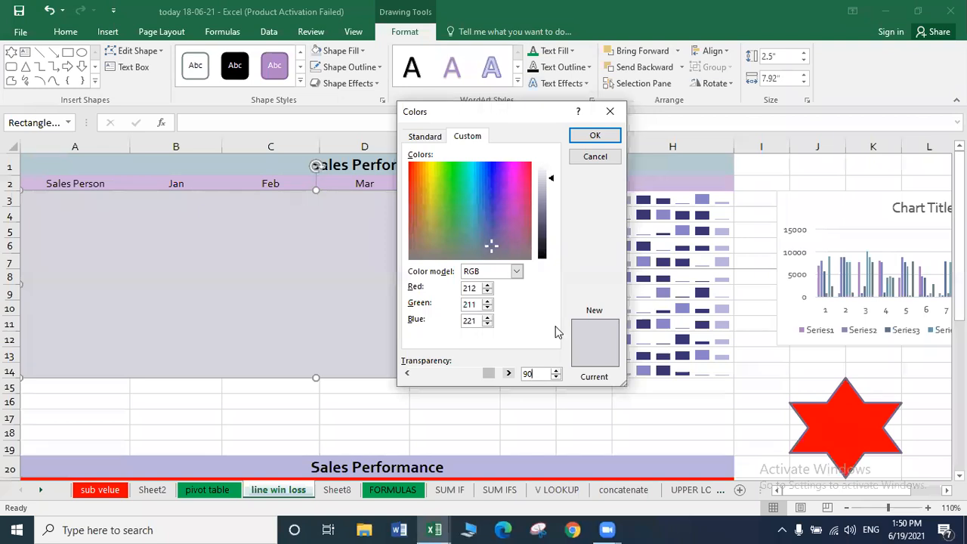
{"action": "left_click", "coordinate": [591, 135]}
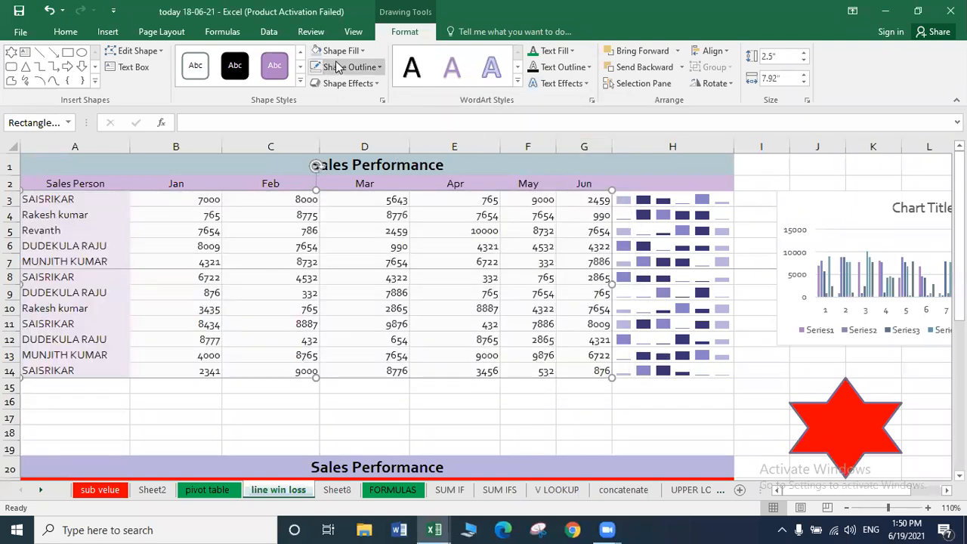
Change the rectangle's fill transparency to 60% and deselect it.
{"action": "left_click", "coordinate": [355, 51]}
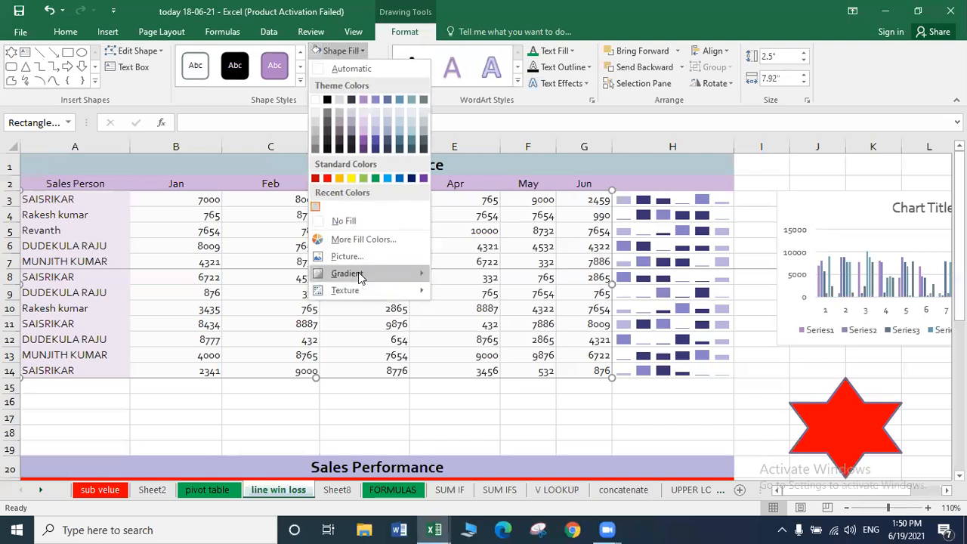
{"action": "left_click", "coordinate": [350, 238]}
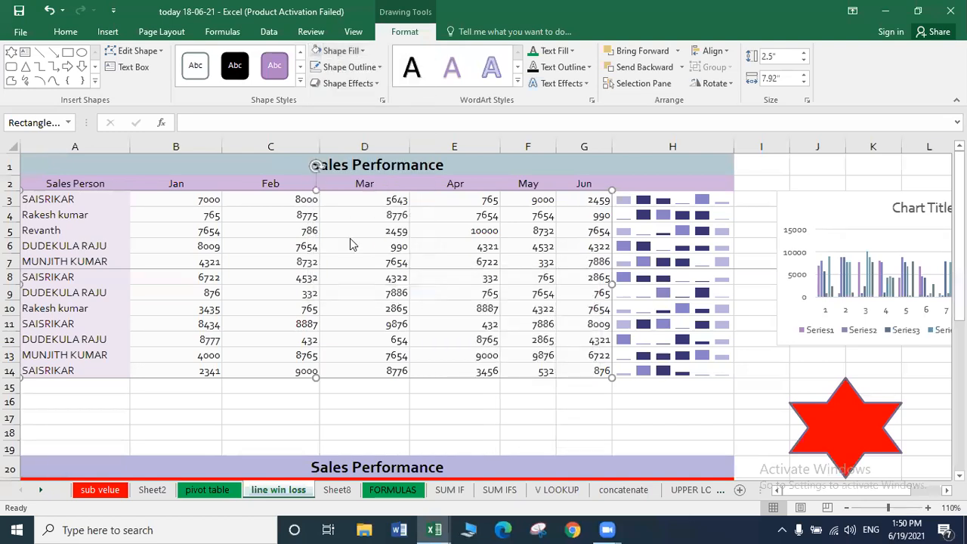
{"action": "double_click", "coordinate": [536, 373]}
{"action": "type", "text": "60"}
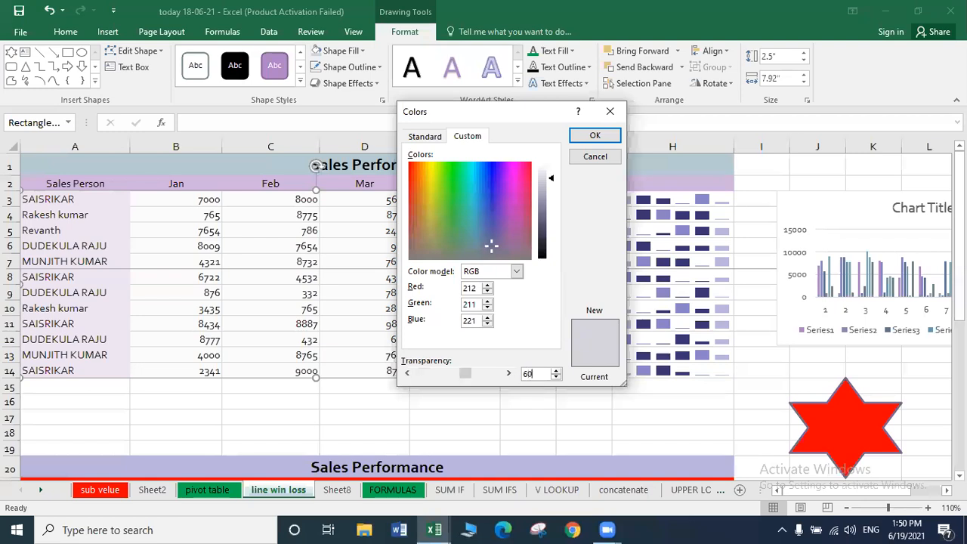
{"action": "key", "text": "Return"}
{"action": "left_click", "coordinate": [642, 365]}
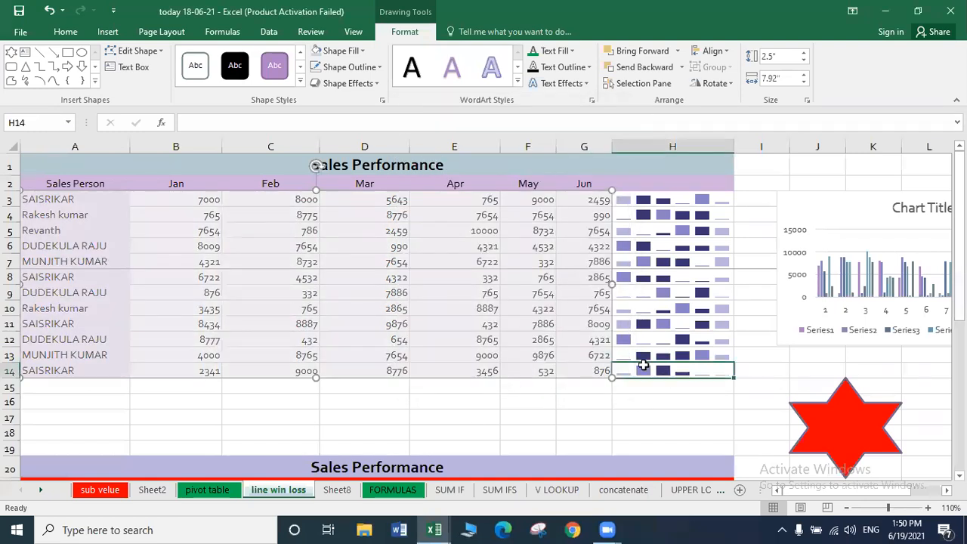
Bring the translucent rectangle to the front of the table, then open the print preview.
{"action": "left_click", "coordinate": [429, 303]}
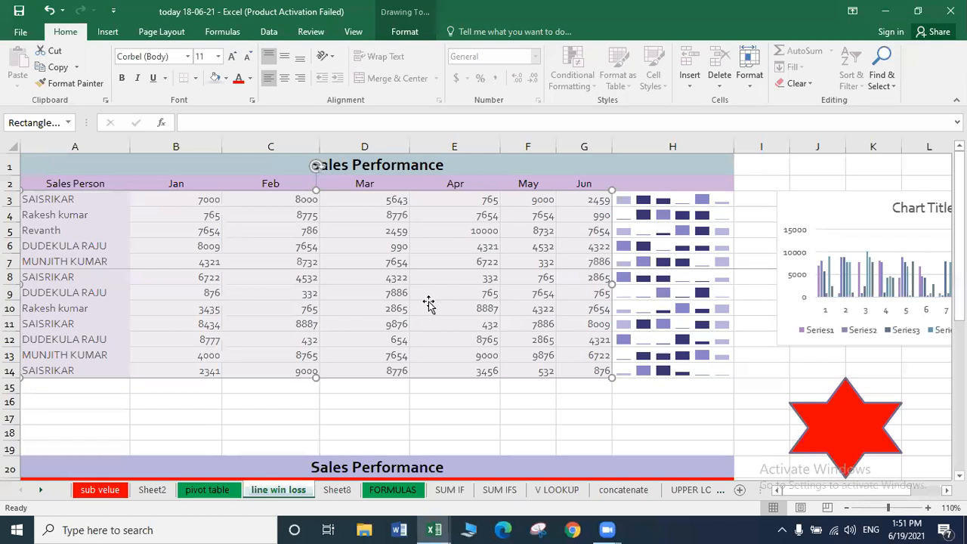
{"action": "left_click", "coordinate": [406, 33]}
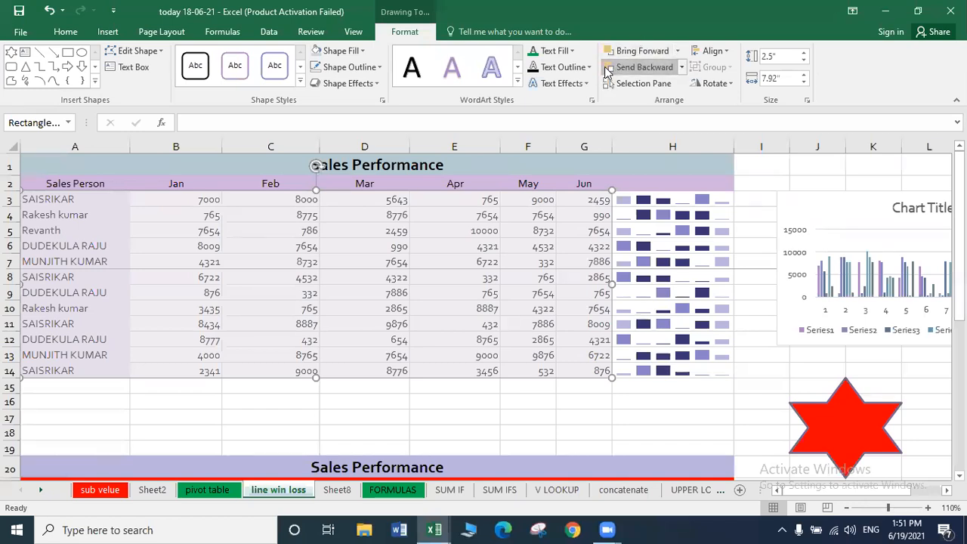
{"action": "left_click", "coordinate": [677, 51]}
{"action": "left_click", "coordinate": [665, 86]}
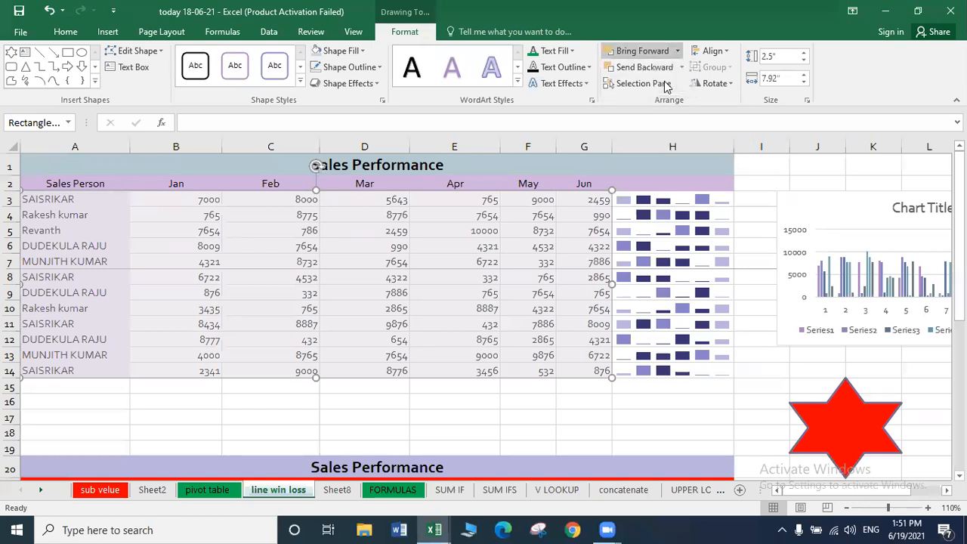
{"action": "left_click", "coordinate": [681, 67]}
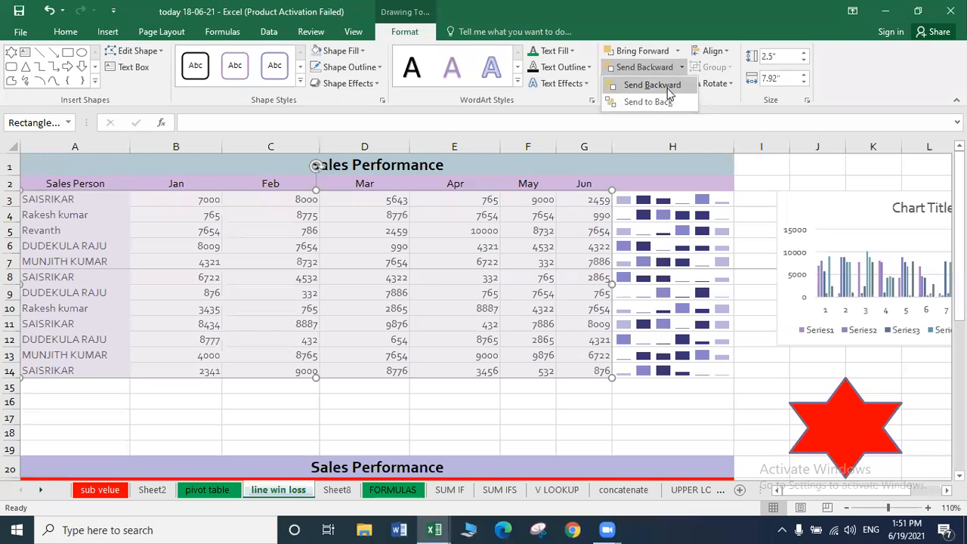
{"action": "left_click", "coordinate": [659, 89]}
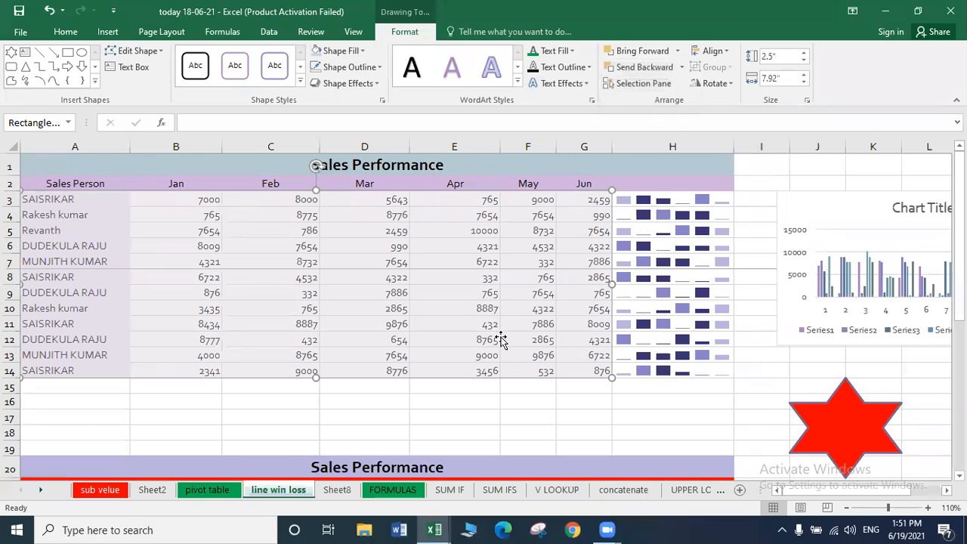
{"action": "left_click", "coordinate": [484, 383]}
{"action": "key", "text": "ctrl+p"}
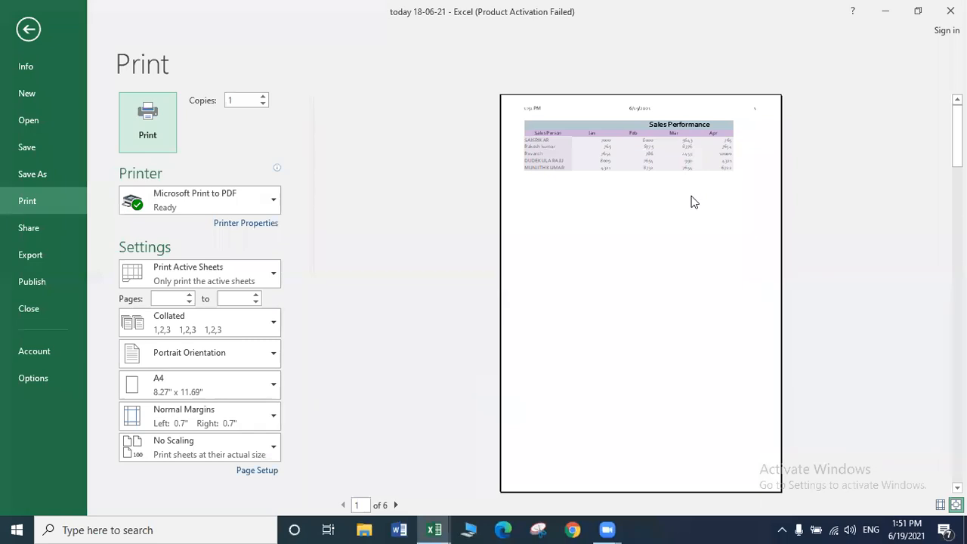
Leave print preview and delete the translucent rectangle from over the table.
{"action": "left_click", "coordinate": [22, 31]}
{"action": "left_click", "coordinate": [398, 280]}
{"action": "key", "text": "Delete"}
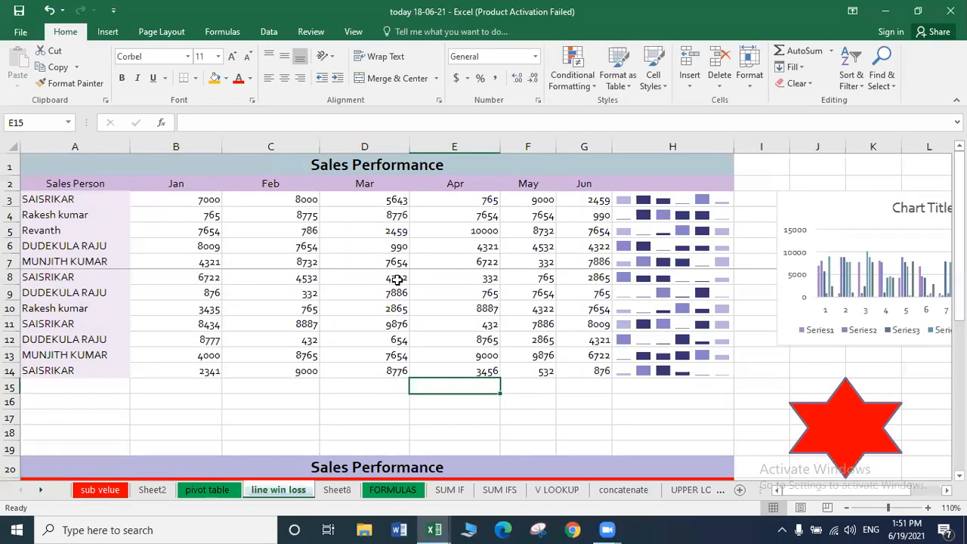
Recheck the print preview, then select rows 7–8 under Page Layout settings.
{"action": "key", "text": "ctrl+p"}
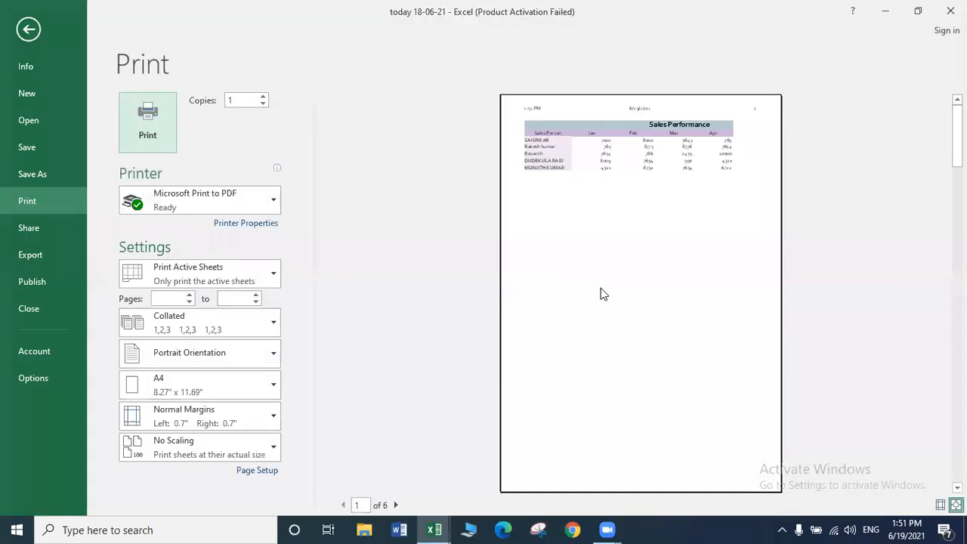
{"action": "key", "text": "Escape"}
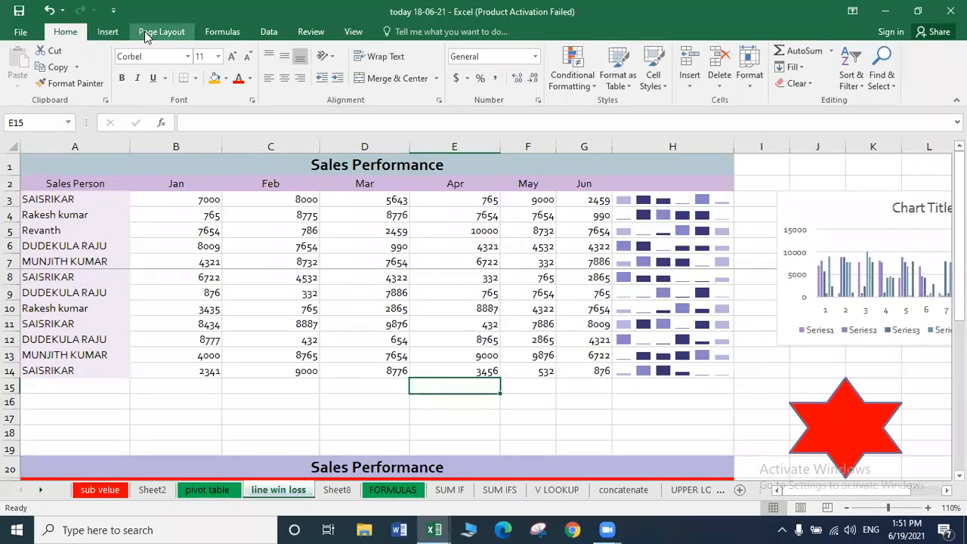
{"action": "left_click", "coordinate": [158, 32]}
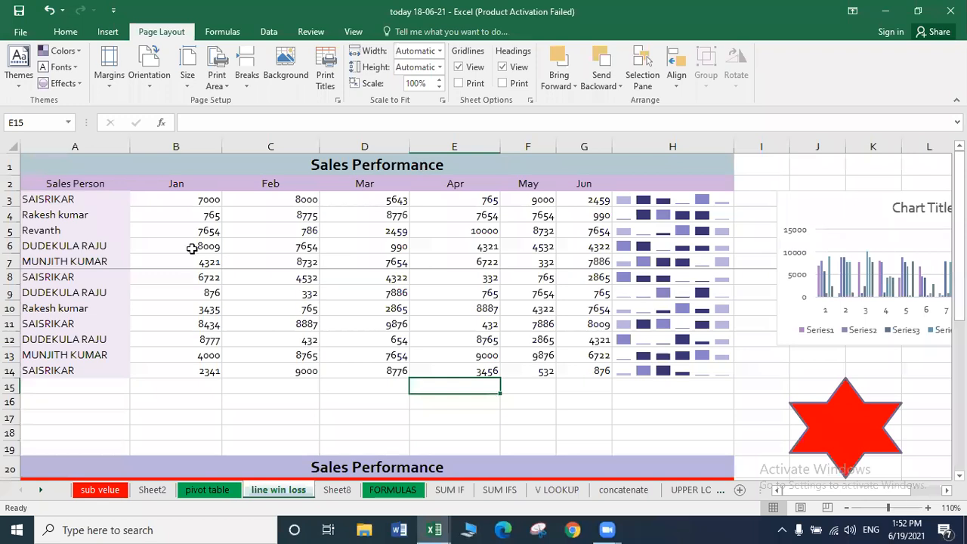
{"action": "left_click_drag", "start_coordinate": [9, 261], "coordinate": [10, 278]}
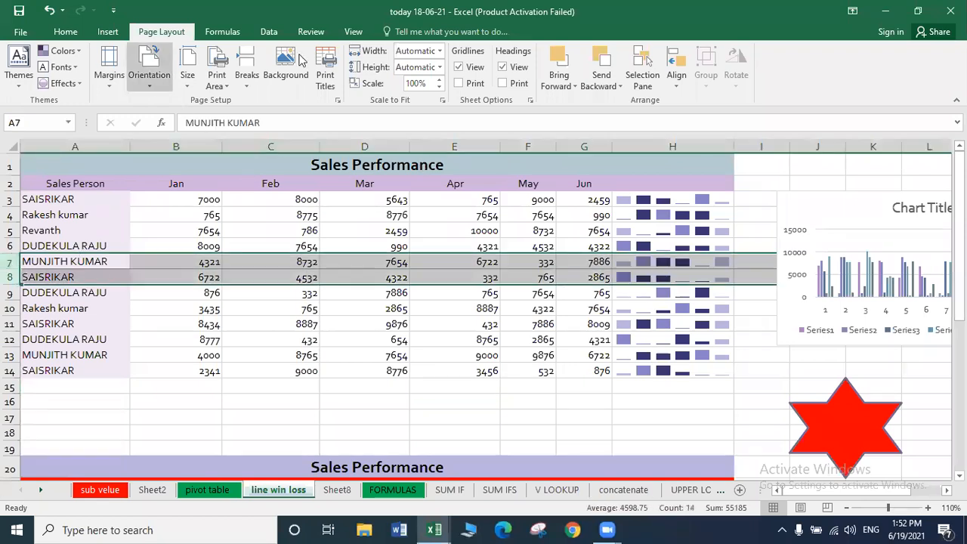
Remove the manual page break and choose Reset All Page Breaks for the sheet.
{"action": "left_click", "coordinate": [251, 82]}
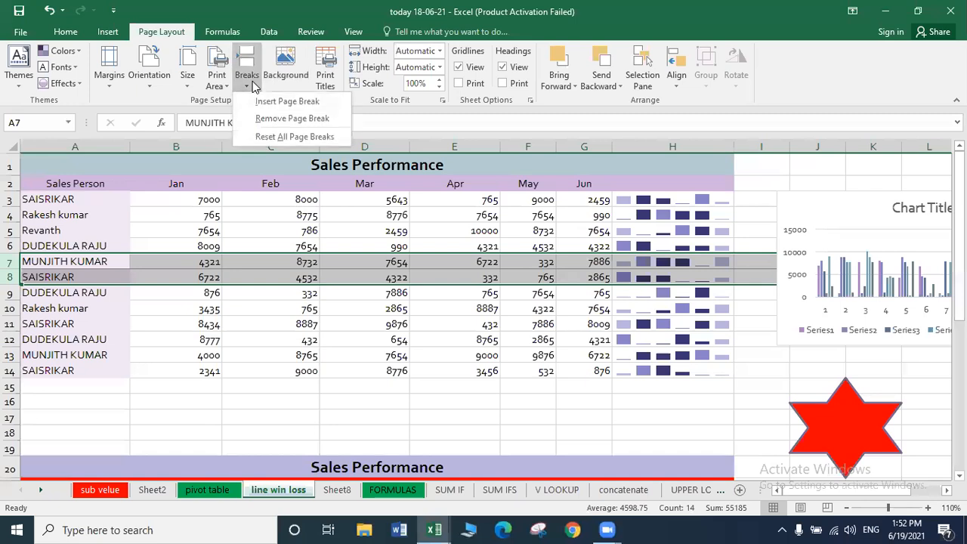
{"action": "left_click", "coordinate": [279, 118]}
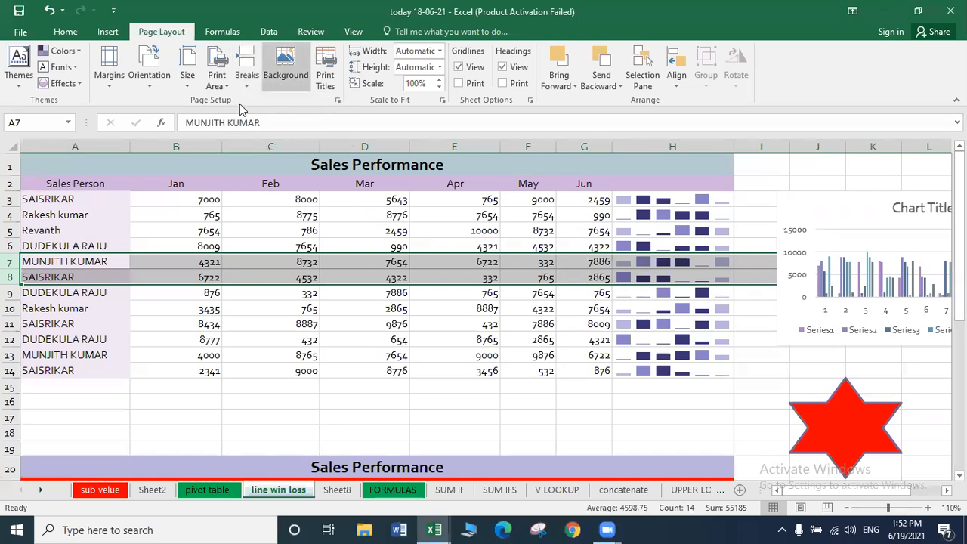
{"action": "left_click", "coordinate": [246, 77]}
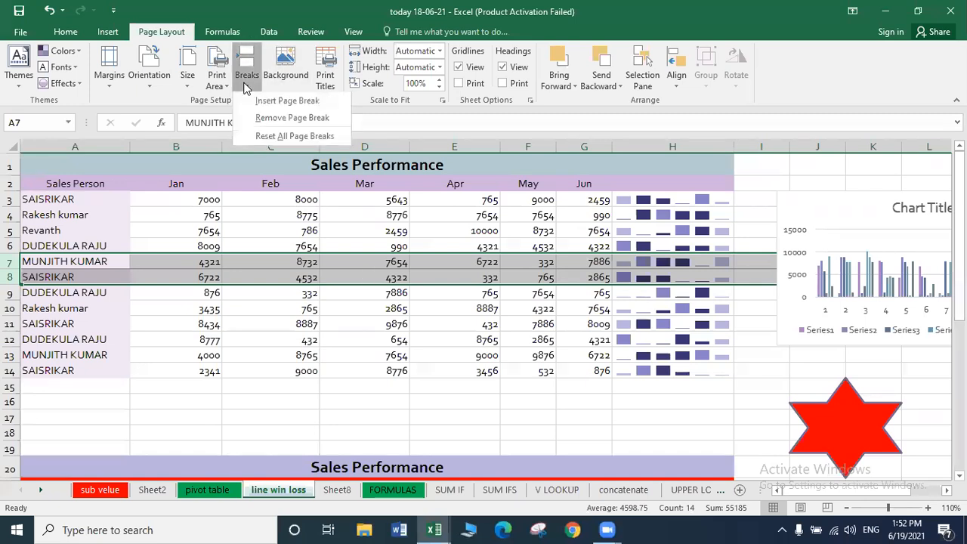
{"action": "left_click", "coordinate": [272, 136]}
{"action": "left_click", "coordinate": [343, 322]}
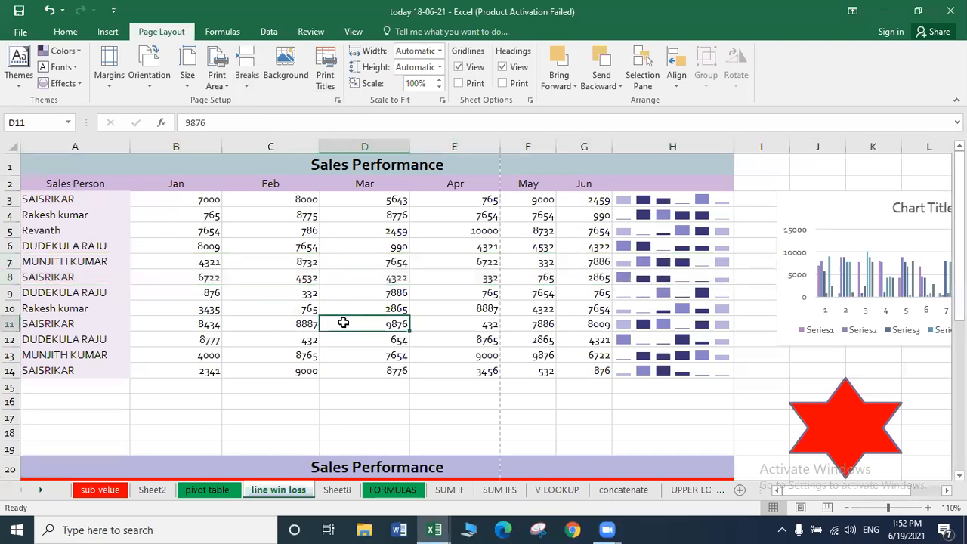
{"action": "left_click", "coordinate": [225, 321]}
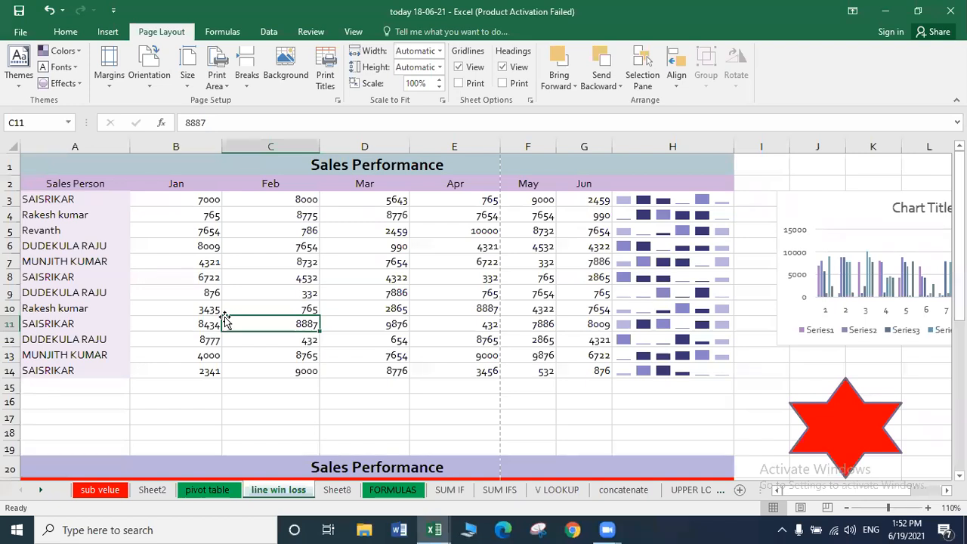
{"action": "left_click", "coordinate": [270, 384]}
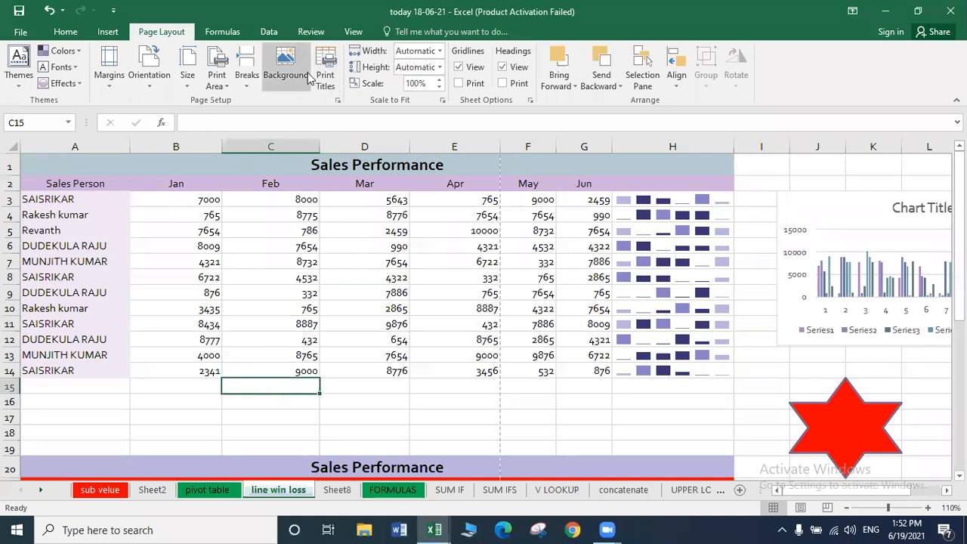
{"action": "left_click", "coordinate": [316, 306]}
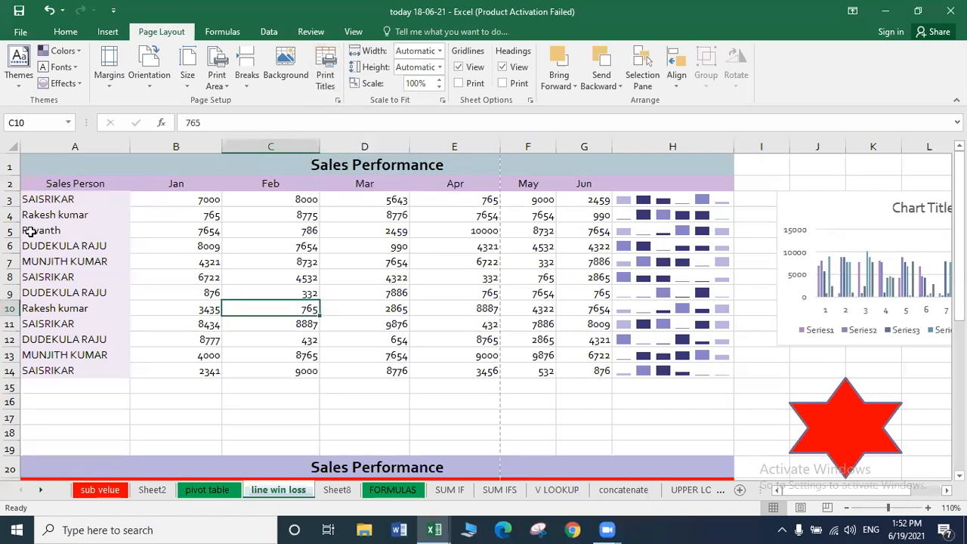
Copy sales rows 8–14 and paste them starting at A15.
{"action": "left_click", "coordinate": [10, 278]}
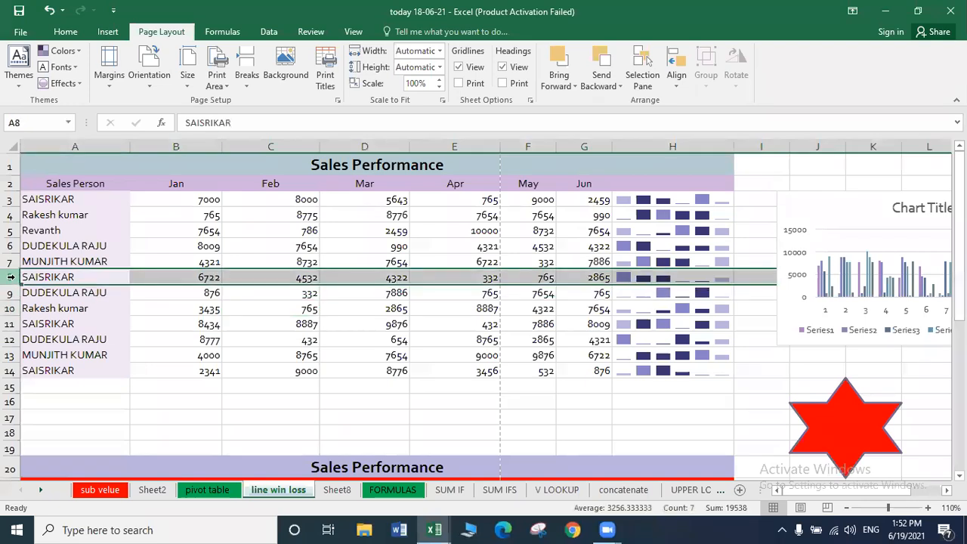
{"action": "key", "text": "shift+Down"}
{"action": "key", "text": "shift+Down"}
{"action": "key", "text": "shift+Down"}
{"action": "key", "text": "shift+Down"}
{"action": "key", "text": "shift+Down"}
{"action": "key", "text": "shift+Down"}
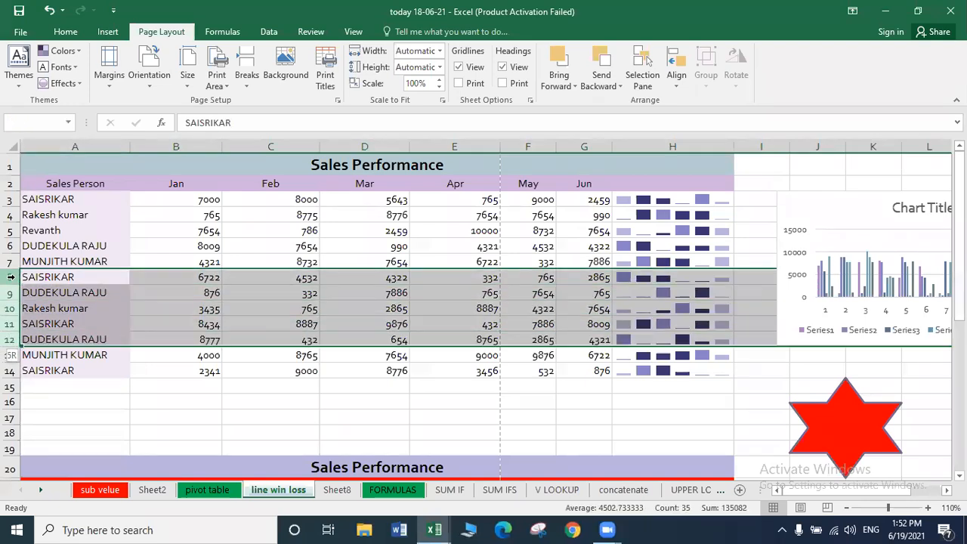
{"action": "key", "text": "ctrl+c"}
{"action": "key", "text": "Down"}
{"action": "key", "text": "Down"}
{"action": "key", "text": "Down"}
{"action": "key", "text": "Down"}
{"action": "key", "text": "Down"}
{"action": "key", "text": "Down"}
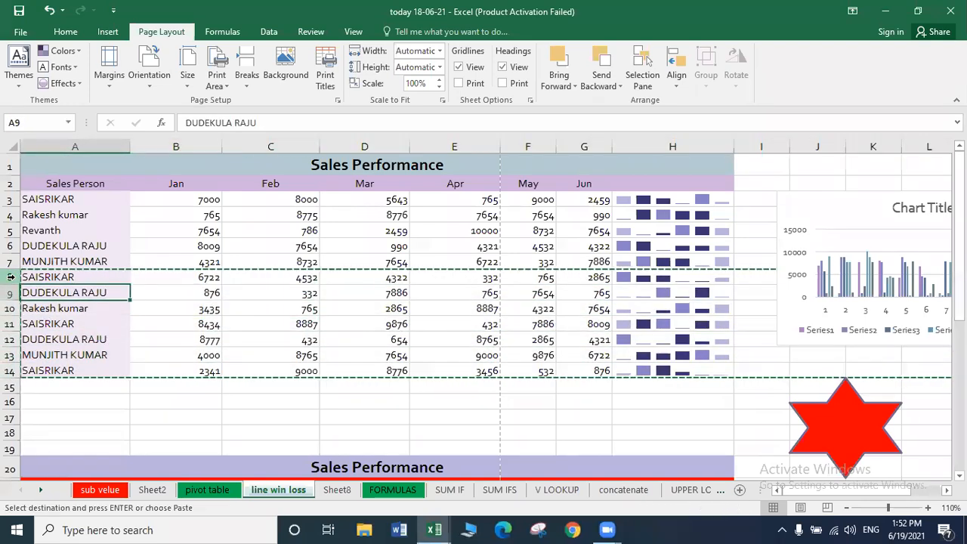
{"action": "left_click", "coordinate": [29, 386]}
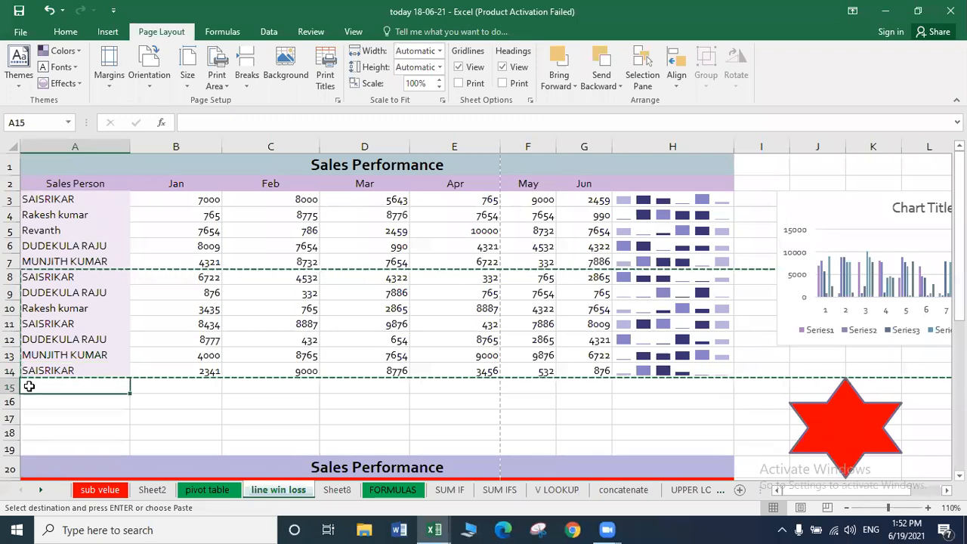
{"action": "key", "text": "ctrl+v"}
{"action": "key", "text": "Escape"}
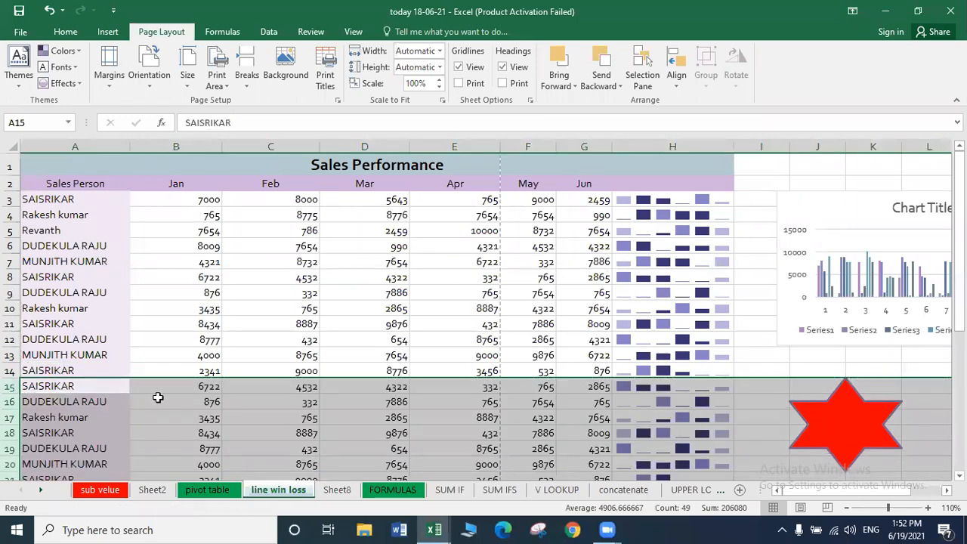
Copy the newly pasted rows and paste them again starting at A27.
{"action": "key", "text": "ctrl+c"}
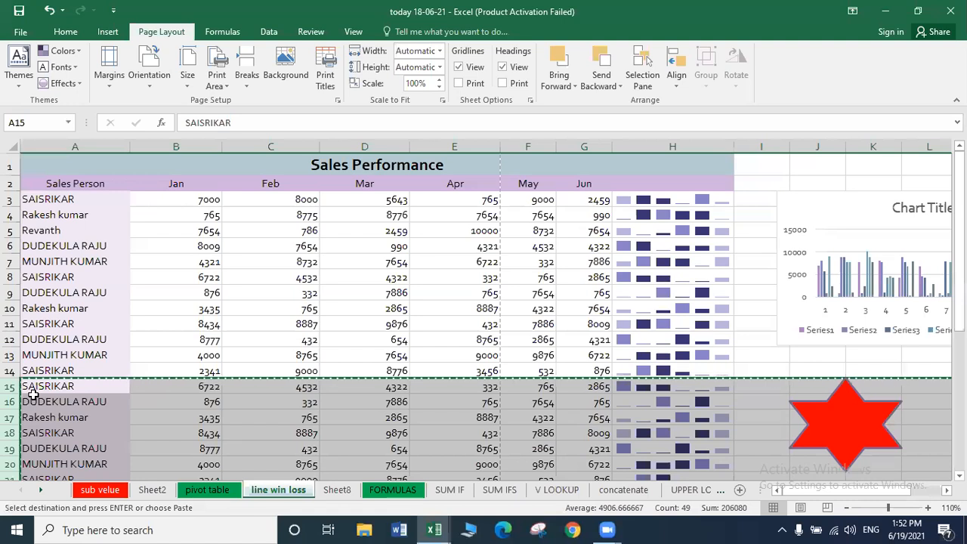
{"action": "scroll", "coordinate": [34, 394], "scroll_direction": "down", "scroll_amount": 3}
{"action": "left_click", "coordinate": [41, 457]}
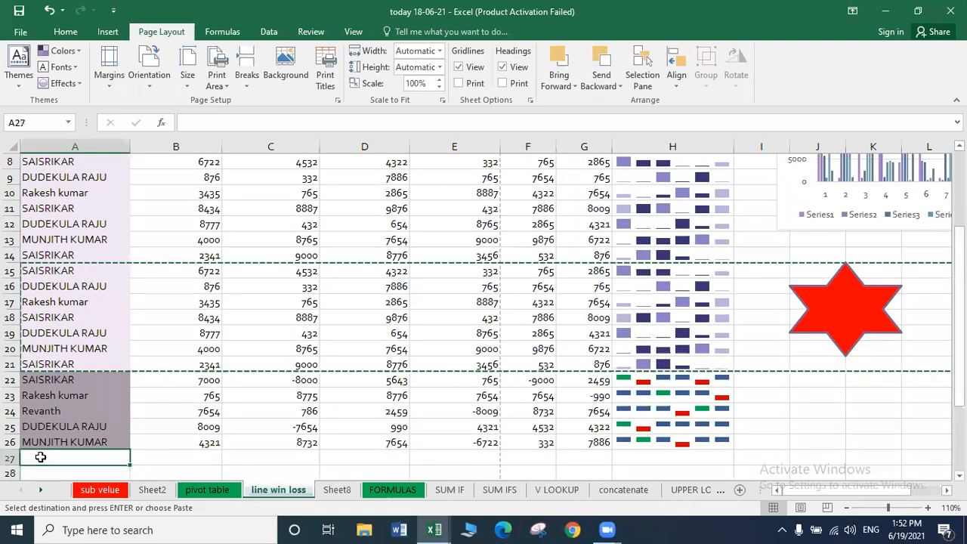
{"action": "key", "text": "ctrl+v"}
{"action": "left_click", "coordinate": [175, 389]}
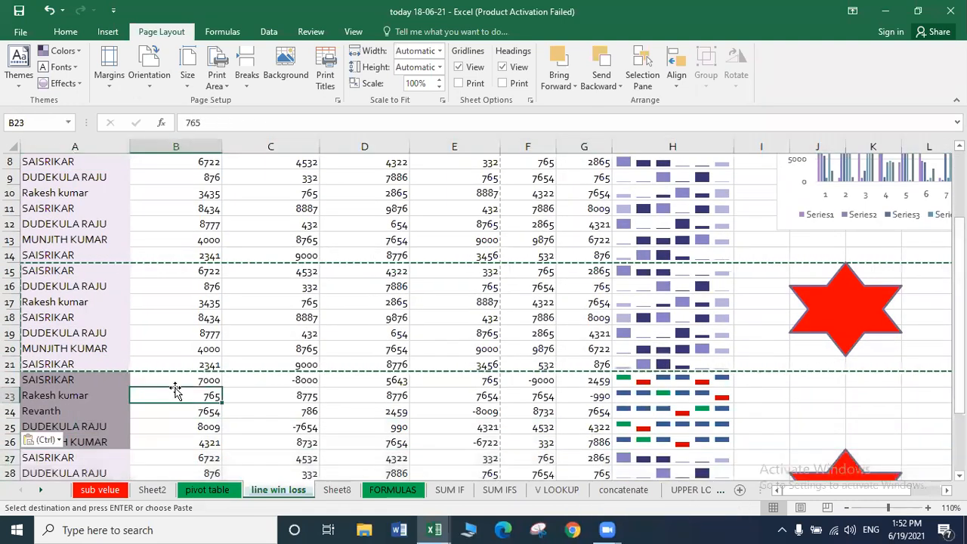
{"action": "key", "text": "Escape"}
{"action": "key", "text": "Up"}
{"action": "key", "text": "Up"}
{"action": "key", "text": "Up"}
{"action": "key", "text": "Up"}
{"action": "key", "text": "Up"}
{"action": "key", "text": "Up"}
{"action": "key", "text": "Up"}
{"action": "key", "text": "Up"}
{"action": "key", "text": "Up"}
{"action": "key", "text": "Up"}
{"action": "key", "text": "Up"}
{"action": "key", "text": "Up"}
{"action": "key", "text": "Up"}
{"action": "key", "text": "Up"}
{"action": "key", "text": "Up"}
{"action": "key", "text": "Up"}
{"action": "key", "text": "Up"}
{"action": "key", "text": "Up"}
{"action": "key", "text": "Up"}
{"action": "key", "text": "Up"}
{"action": "key", "text": "Up"}
{"action": "key", "text": "Down"}
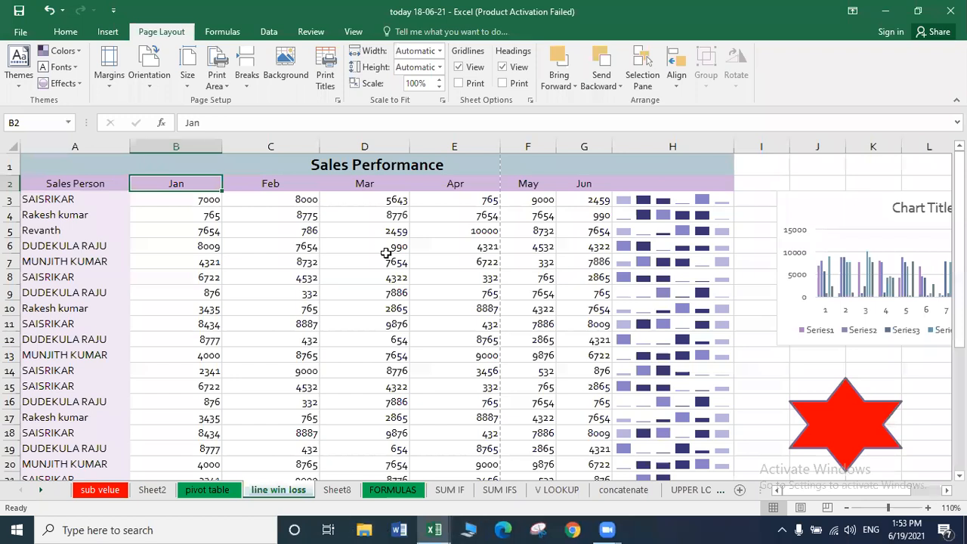
Switch the page orientation to Landscape.
{"action": "left_click", "coordinate": [157, 79]}
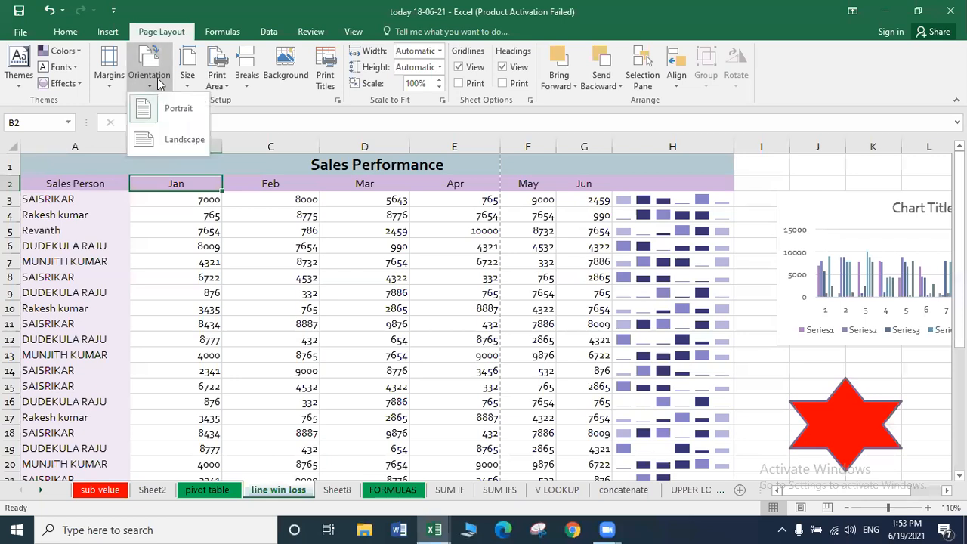
{"action": "left_click", "coordinate": [179, 141]}
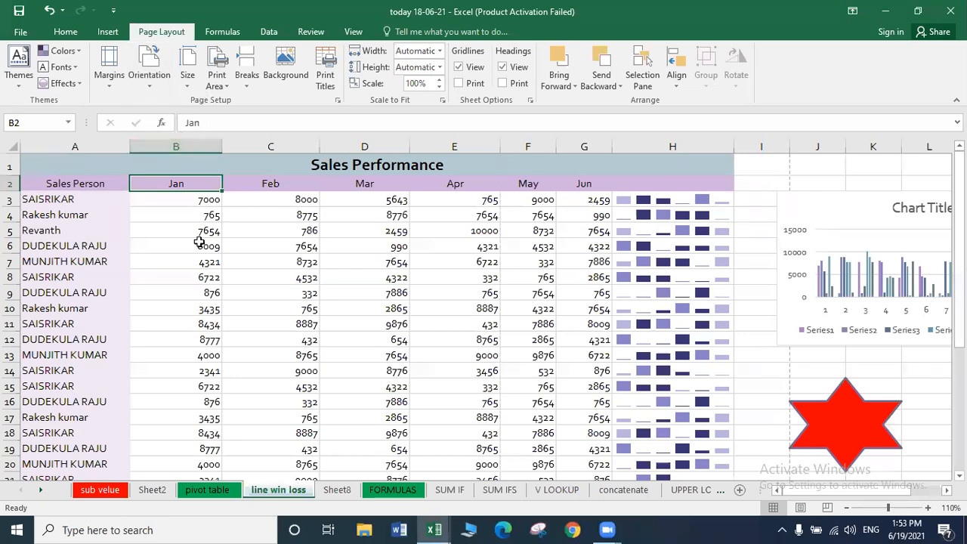
{"action": "left_click", "coordinate": [144, 167]}
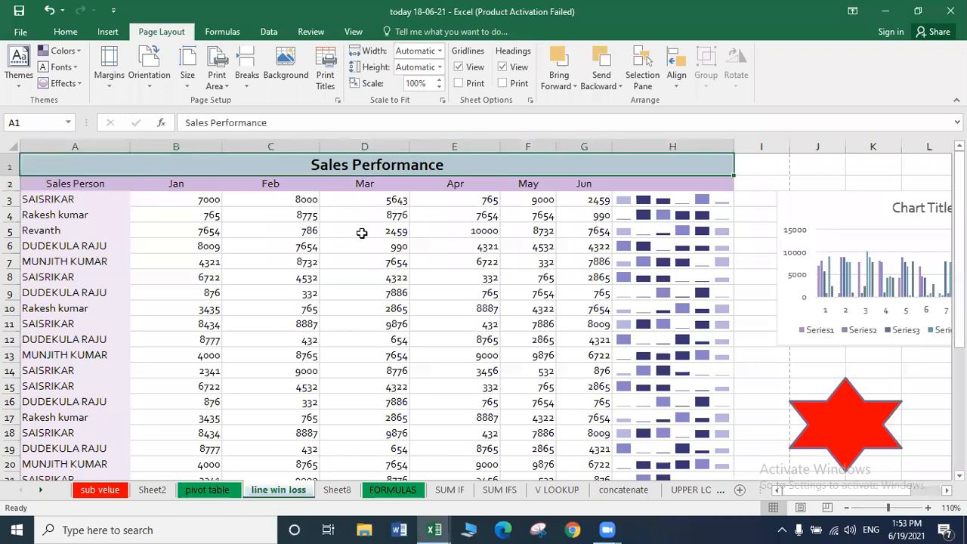
{"action": "left_click", "coordinate": [362, 233]}
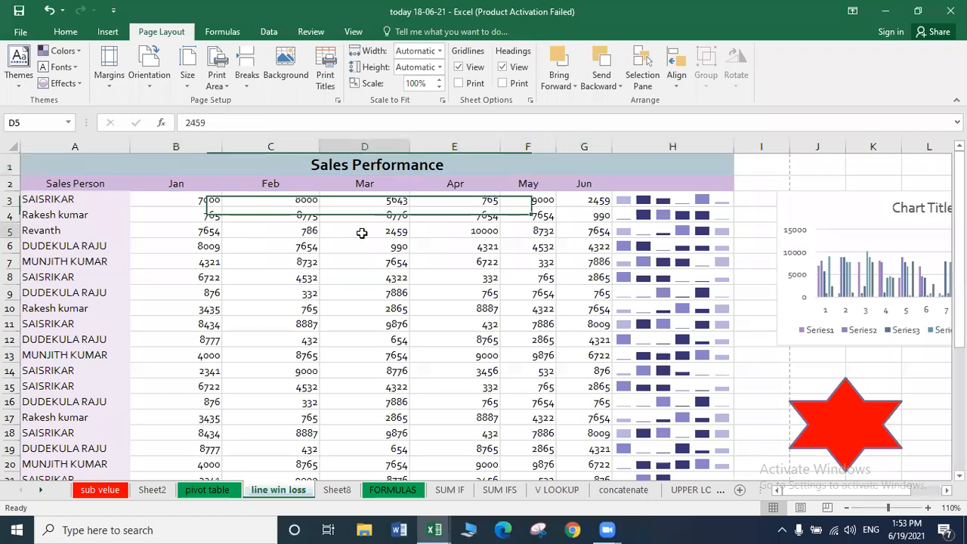
Review Print Titles in Page Setup unchanged, then check the landscape print preview.
{"action": "left_click", "coordinate": [323, 81]}
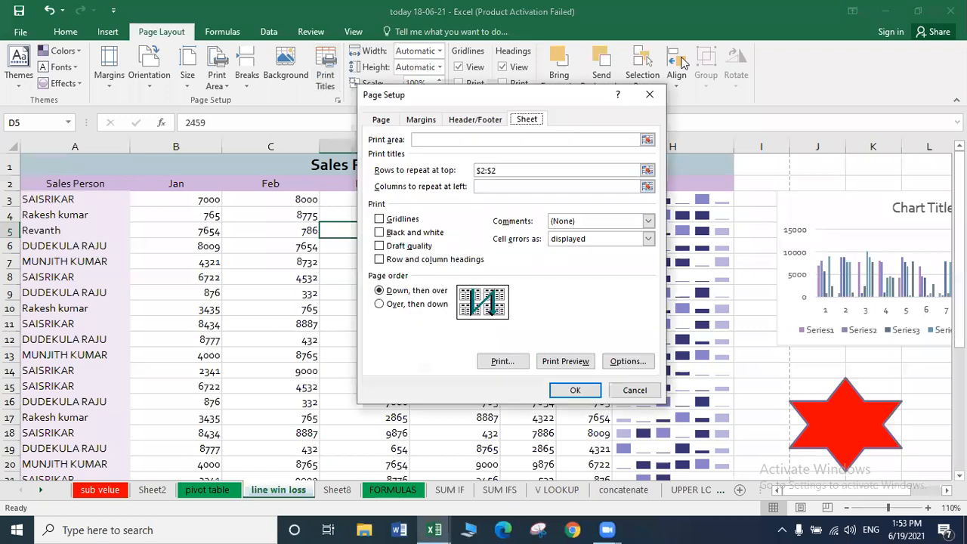
{"action": "left_click", "coordinate": [650, 93]}
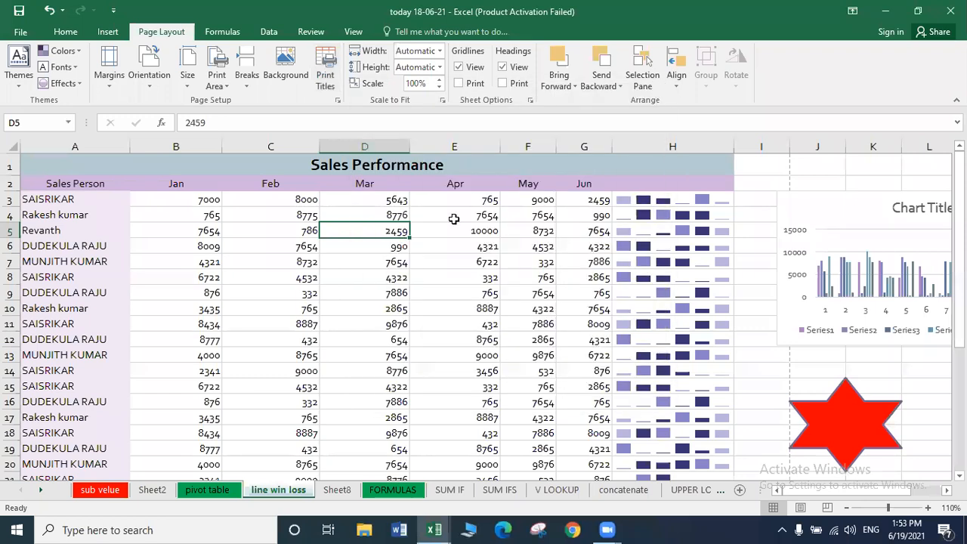
{"action": "key", "text": "ctrl+p"}
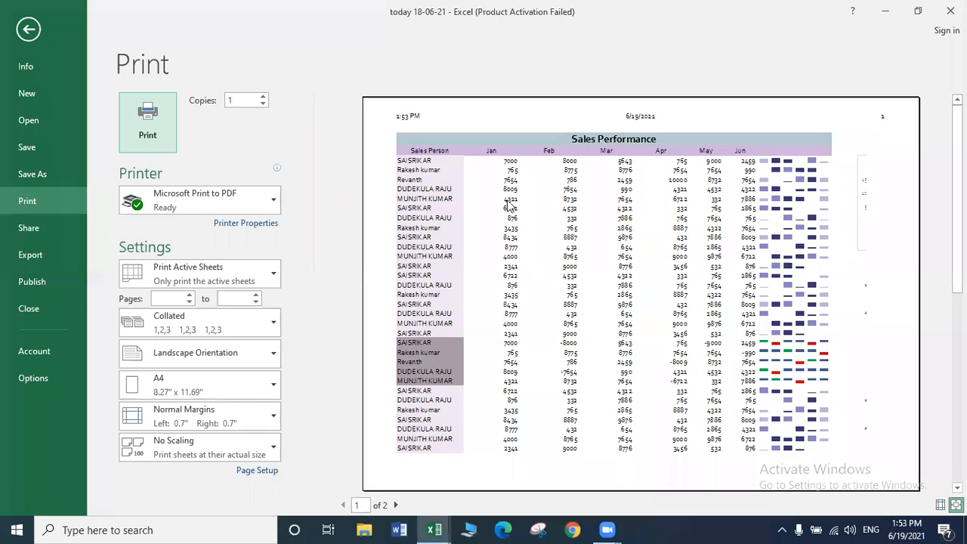
{"action": "left_click", "coordinate": [28, 29]}
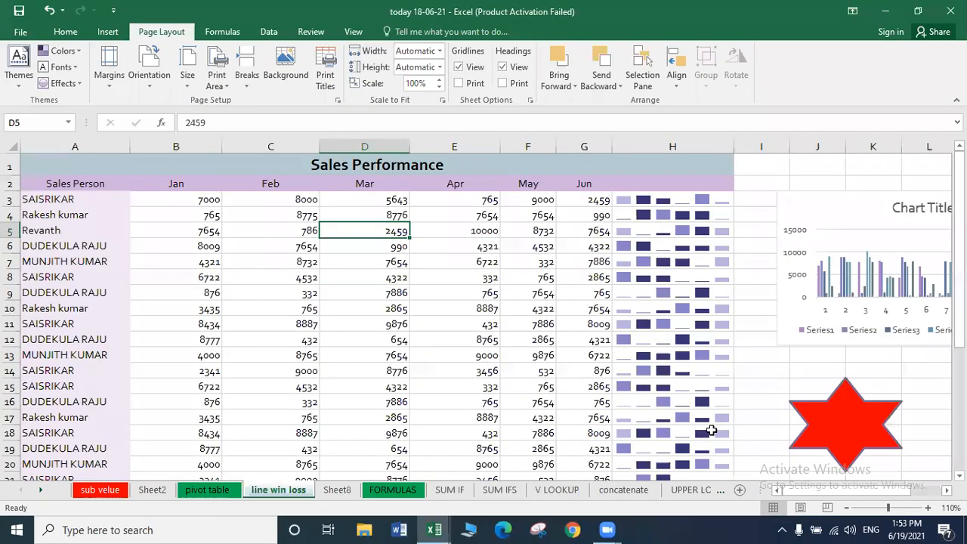
Switch to Page Layout view and move up through the table rows.
{"action": "left_click", "coordinate": [800, 508]}
{"action": "left_click", "coordinate": [422, 380]}
{"action": "key", "text": "Down"}
{"action": "key", "text": "Down"}
{"action": "key", "text": "Down"}
{"action": "key", "text": "Down"}
{"action": "key", "text": "Down"}
{"action": "key", "text": "Down"}
{"action": "key", "text": "Down"}
{"action": "key", "text": "Down"}
{"action": "key", "text": "Down"}
{"action": "key", "text": "Down"}
{"action": "key", "text": "Down"}
{"action": "key", "text": "Down"}
{"action": "key", "text": "Down"}
{"action": "key", "text": "Down"}
{"action": "key", "text": "Down"}
{"action": "key", "text": "Down"}
{"action": "key", "text": "Down"}
{"action": "key", "text": "Down"}
{"action": "key", "text": "Down"}
{"action": "key", "text": "Down"}
{"action": "key", "text": "Down"}
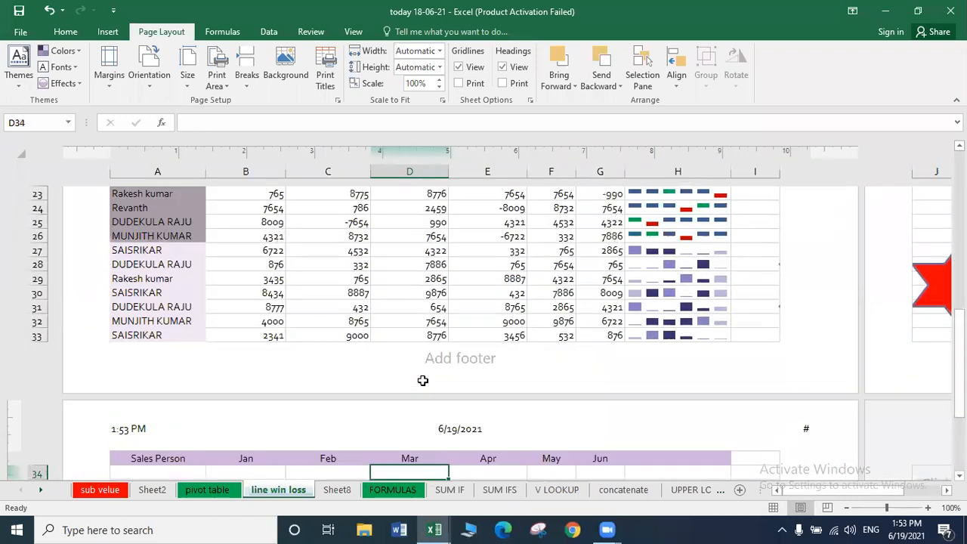
{"action": "key", "text": "Up"}
{"action": "key", "text": "Up"}
{"action": "key", "text": "Up"}
{"action": "key", "text": "Up"}
{"action": "key", "text": "Up"}
{"action": "key", "text": "Up"}
{"action": "key", "text": "Up"}
{"action": "key", "text": "Up"}
{"action": "key", "text": "Up"}
{"action": "key", "text": "Up"}
{"action": "key", "text": "Up"}
{"action": "key", "text": "Up"}
{"action": "key", "text": "Up"}
{"action": "key", "text": "Up"}
{"action": "key", "text": "Up"}
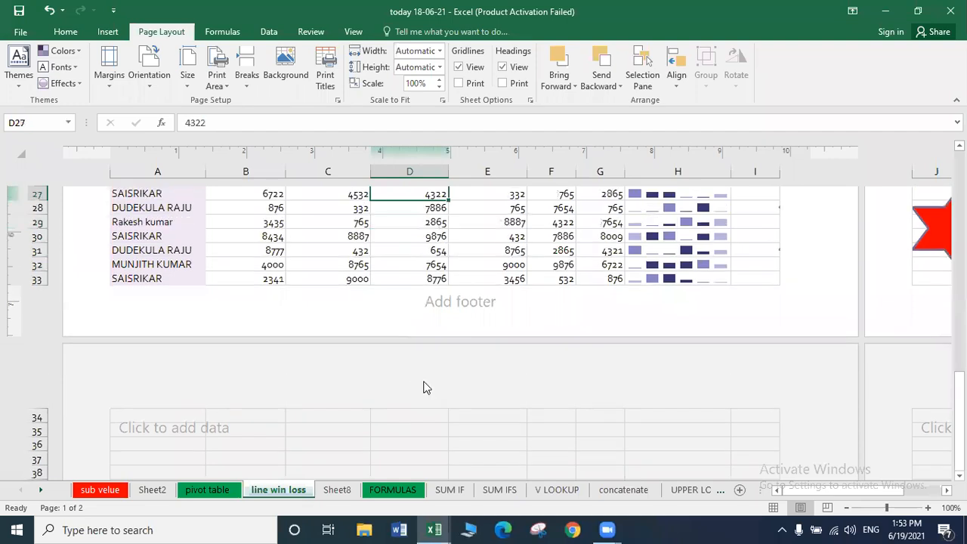
{"action": "key", "text": "Up"}
{"action": "key", "text": "Up"}
{"action": "key", "text": "Up"}
{"action": "key", "text": "Up"}
{"action": "key", "text": "Up"}
{"action": "key", "text": "Up"}
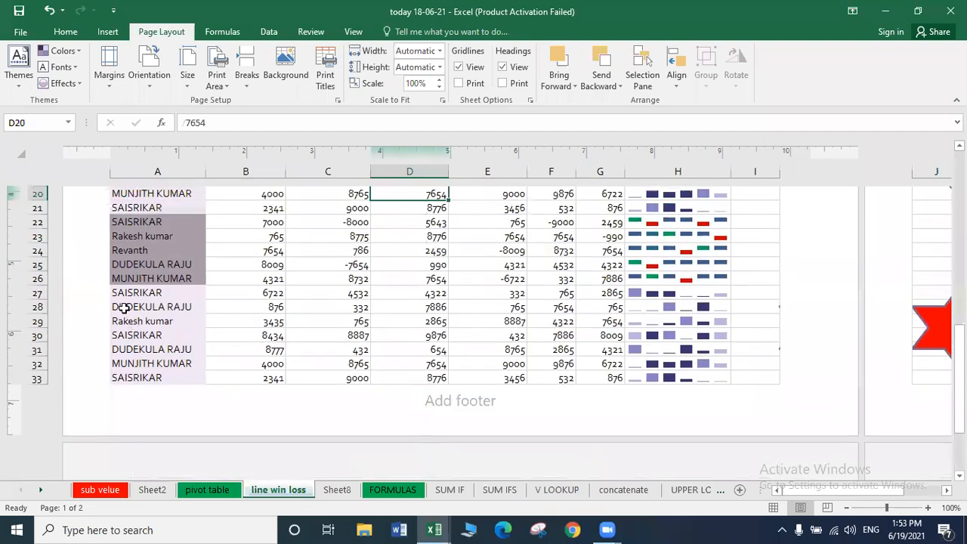
Insert blank rows at row 27, filling rows 27–33, then open the print preview.
{"action": "left_click", "coordinate": [33, 293]}
{"action": "key", "text": "ctrl+shift+plus"}
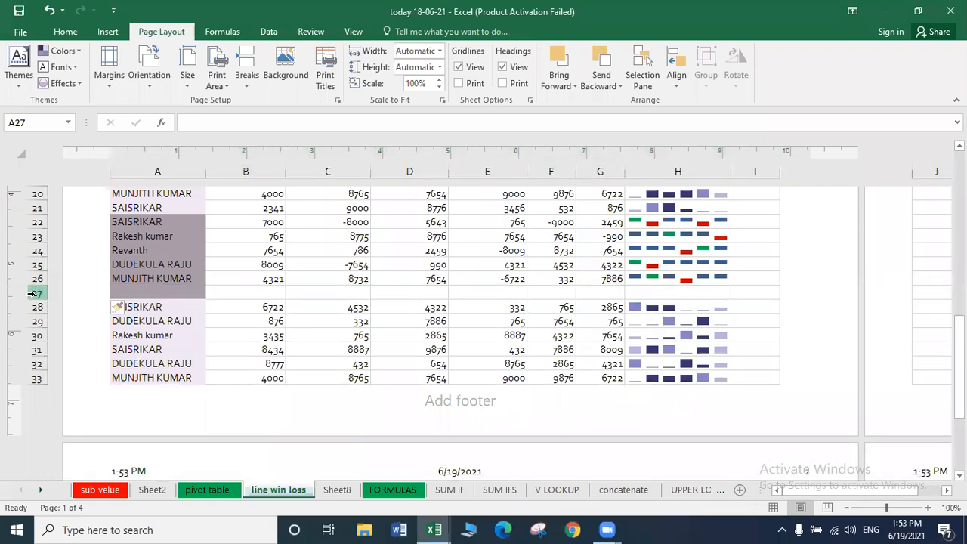
{"action": "key", "text": "ctrl+shift+plus"}
{"action": "key", "text": "ctrl+shift+plus"}
{"action": "key", "text": "ctrl+shift+plus"}
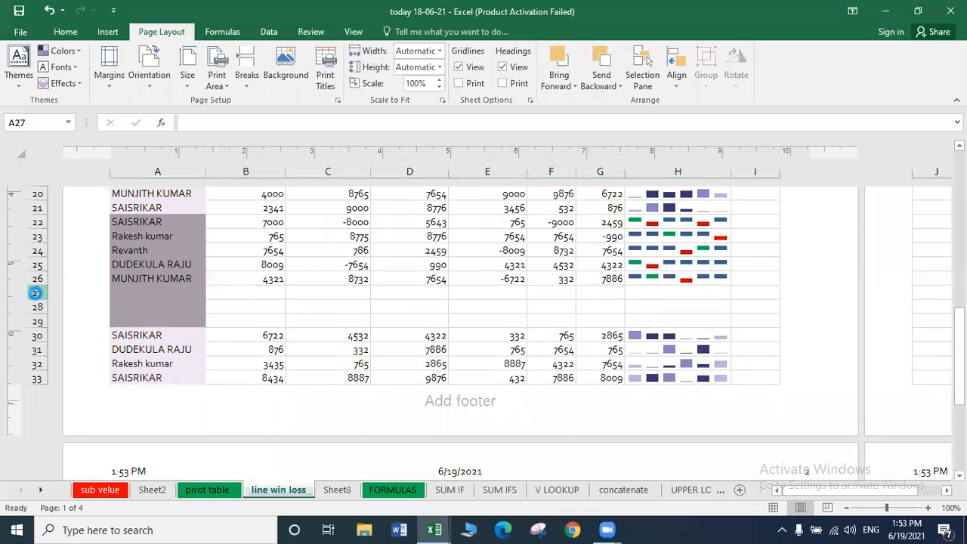
{"action": "key", "text": "ctrl+shift+plus"}
{"action": "key", "text": "ctrl+shift+plus"}
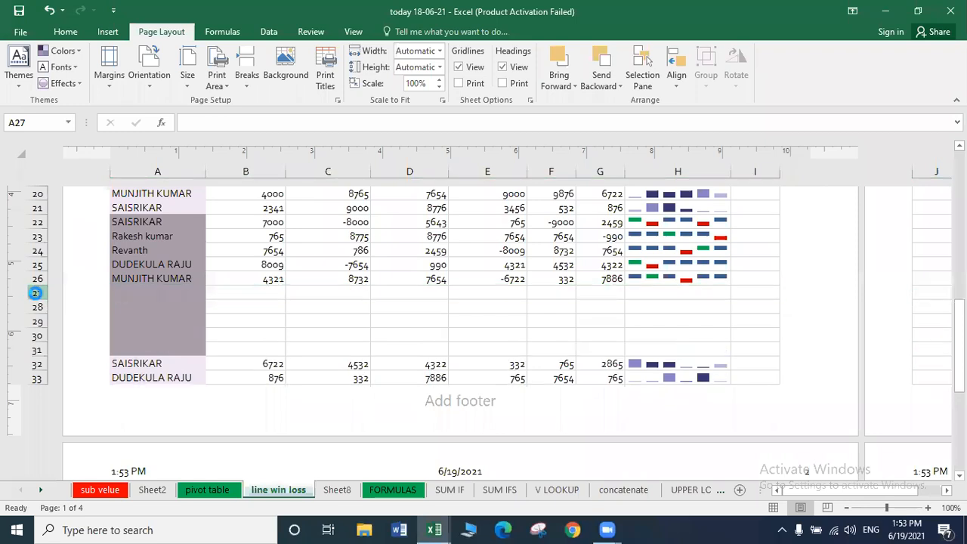
{"action": "key", "text": "ctrl+shift+plus"}
{"action": "key", "text": "ctrl+shift+plus"}
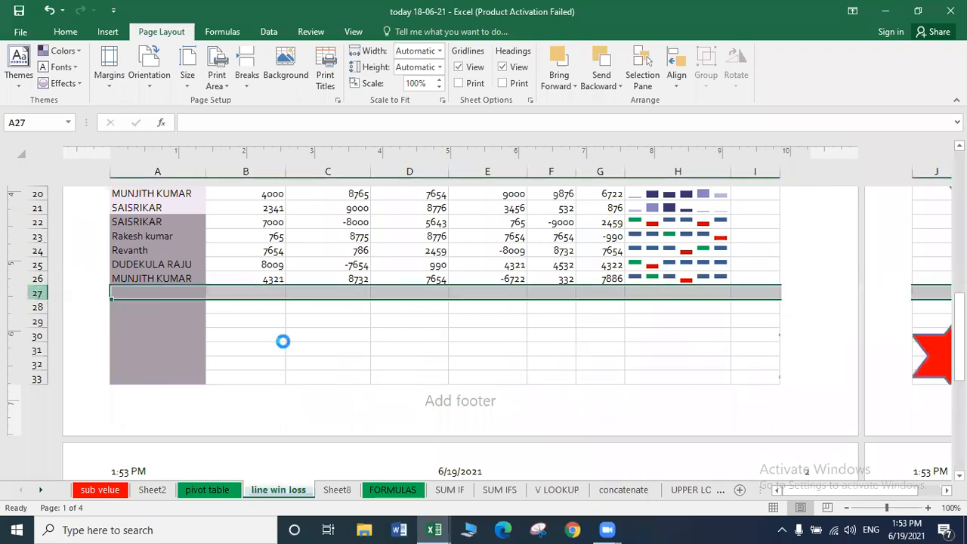
{"action": "left_click", "coordinate": [282, 345]}
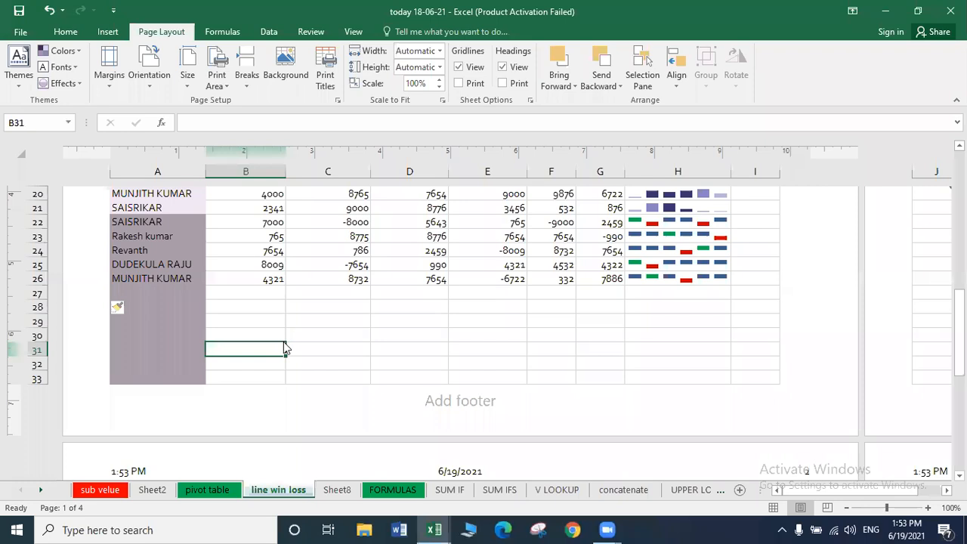
{"action": "key", "text": "ctrl+p"}
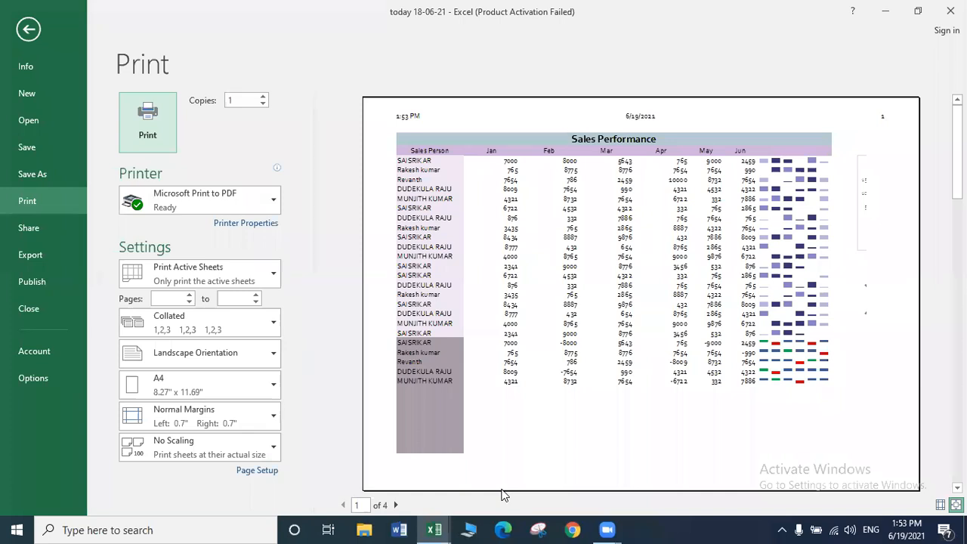
Page through preview pages 2 and 3, then return to the worksheet.
{"action": "key", "text": "Return"}
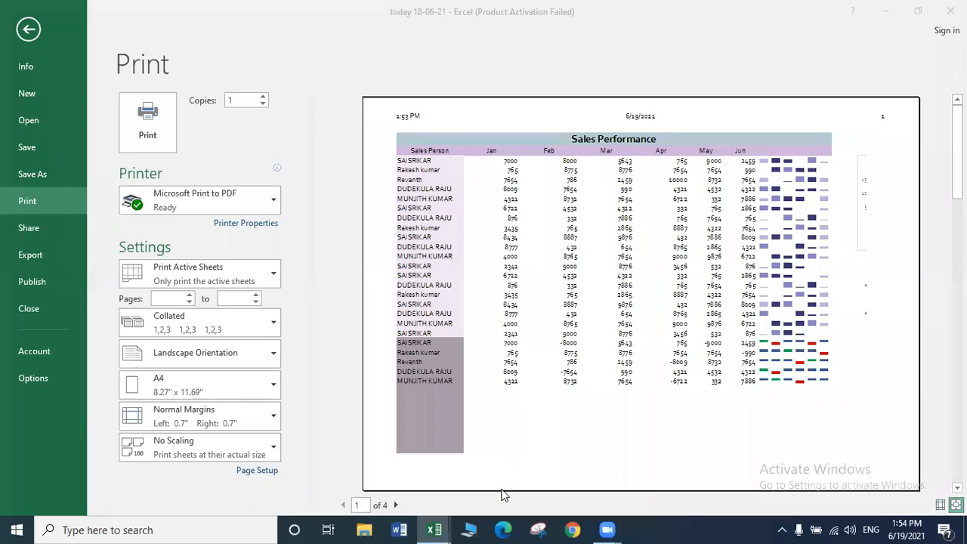
{"action": "left_click", "coordinate": [396, 505]}
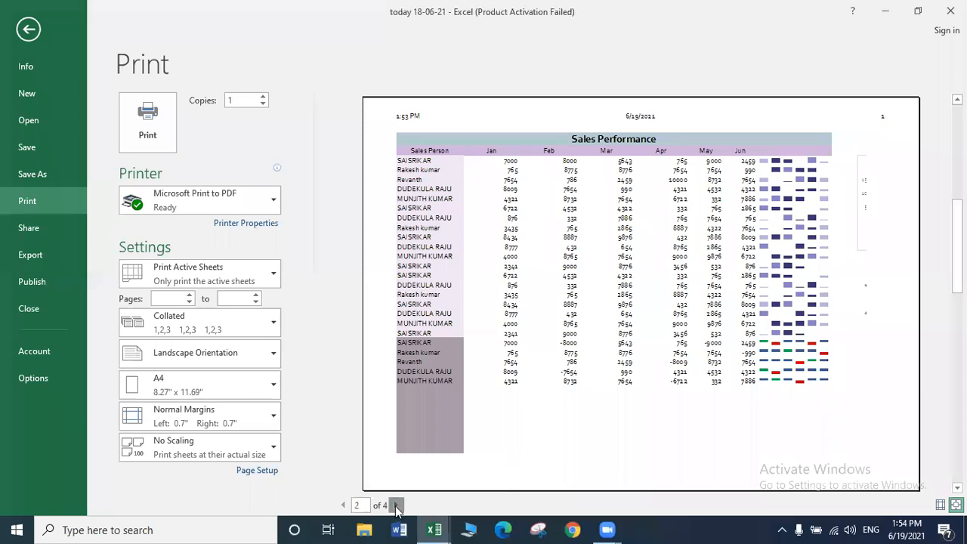
{"action": "left_click", "coordinate": [397, 505]}
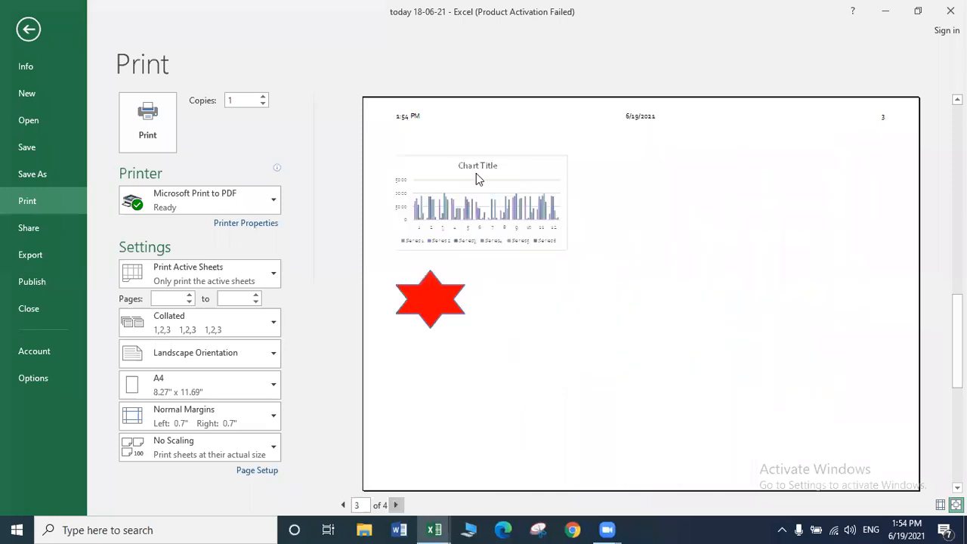
{"action": "left_click", "coordinate": [342, 504]}
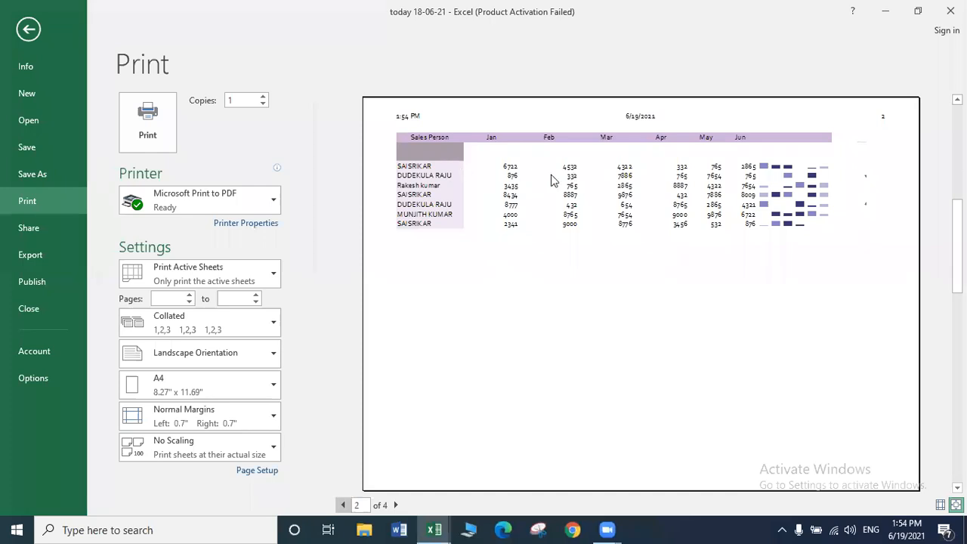
{"action": "left_click", "coordinate": [16, 33]}
Clear the 'Rows to repeat at top' entry in Print Titles and confirm.
{"action": "left_click", "coordinate": [349, 276]}
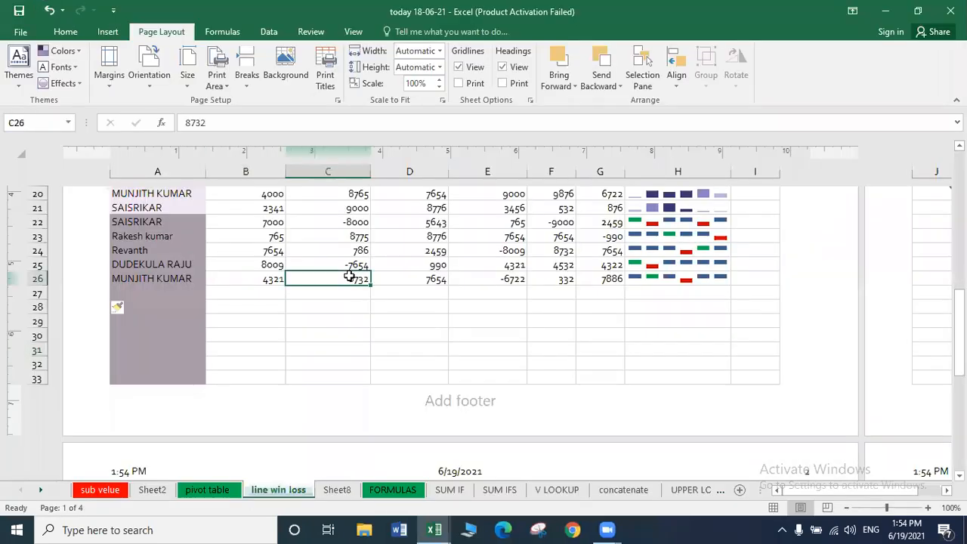
{"action": "key", "text": "ctrl+Home"}
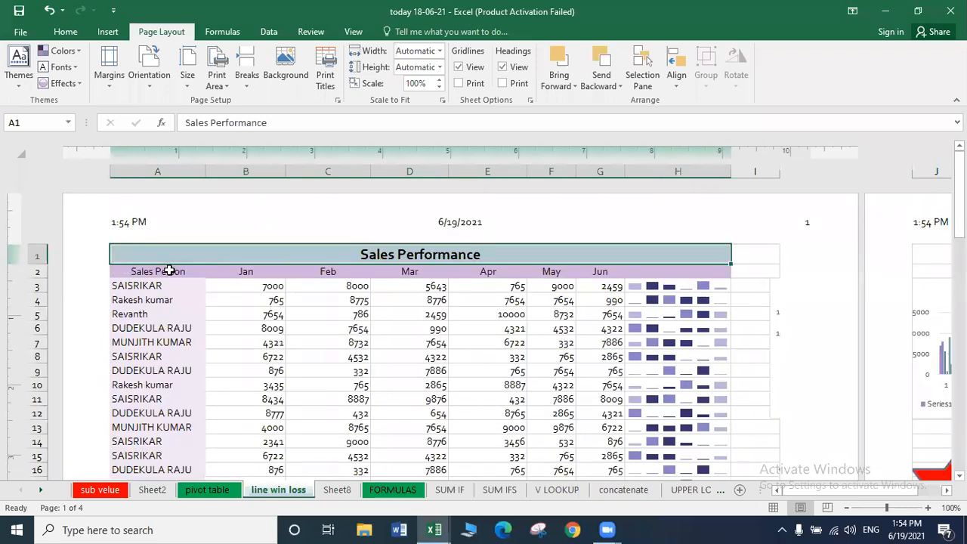
{"action": "left_click", "coordinate": [169, 270]}
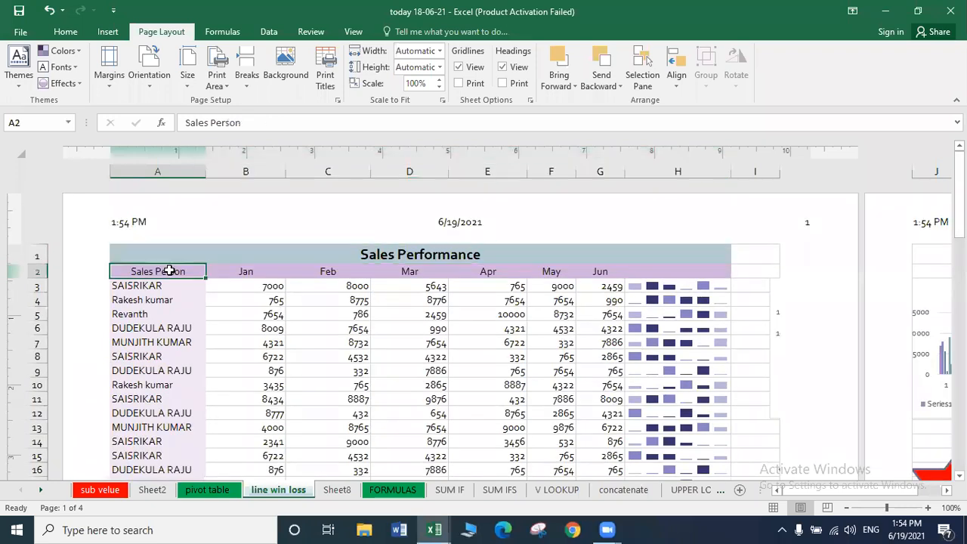
{"action": "left_click", "coordinate": [326, 87]}
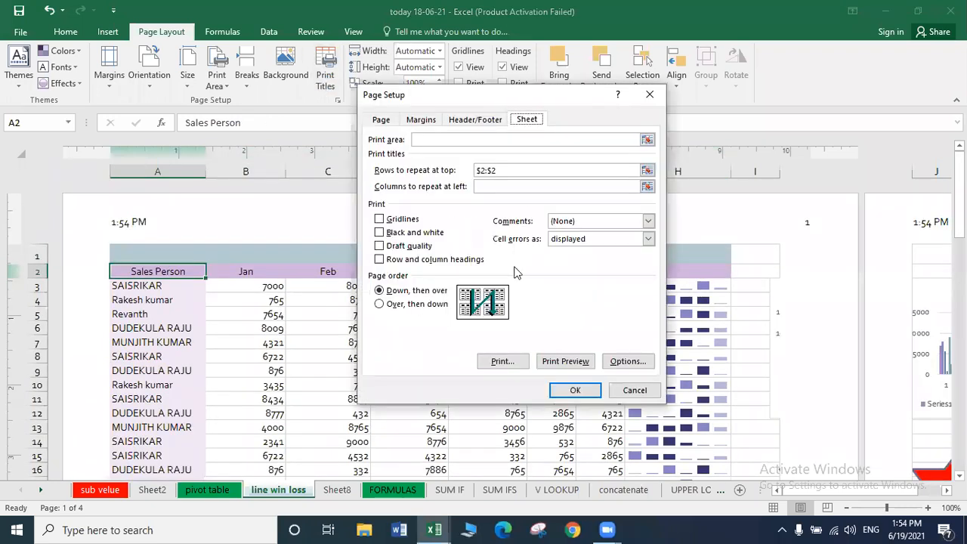
{"action": "left_click", "coordinate": [509, 174]}
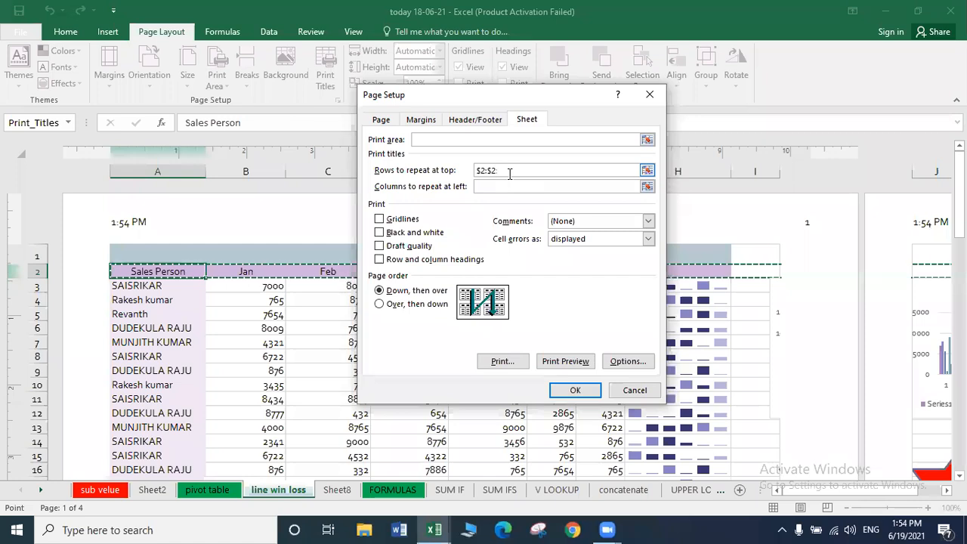
{"action": "key", "text": "BackSpace"}
{"action": "key", "text": "BackSpace"}
{"action": "key", "text": "BackSpace"}
{"action": "key", "text": "BackSpace"}
{"action": "key", "text": "BackSpace"}
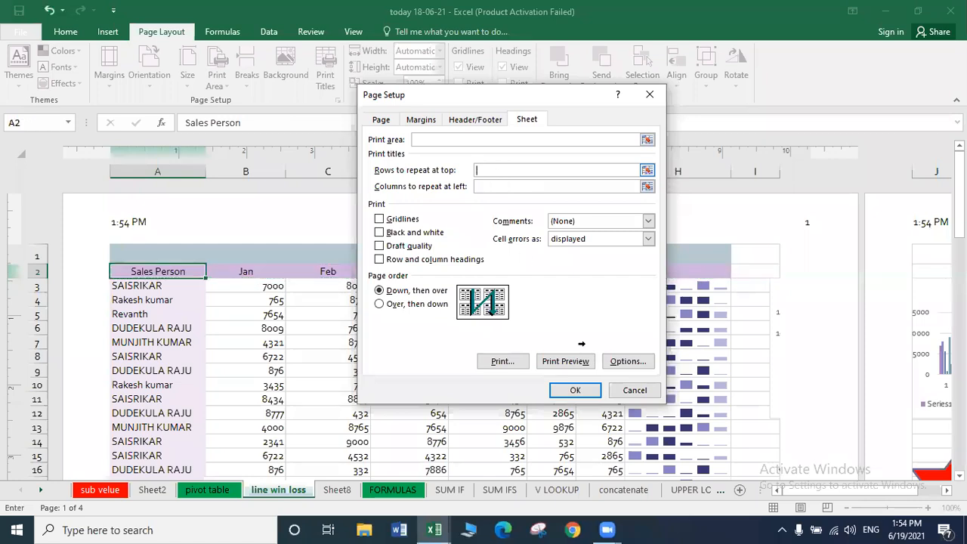
{"action": "left_click", "coordinate": [587, 391]}
Open the print preview and step through to pages 2 and 3.
{"action": "left_click", "coordinate": [373, 338]}
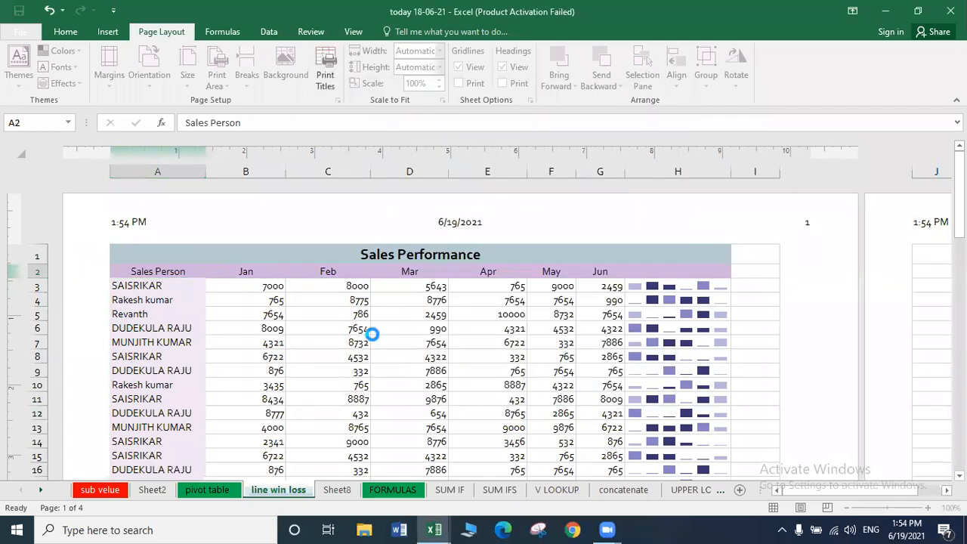
{"action": "left_click", "coordinate": [313, 316]}
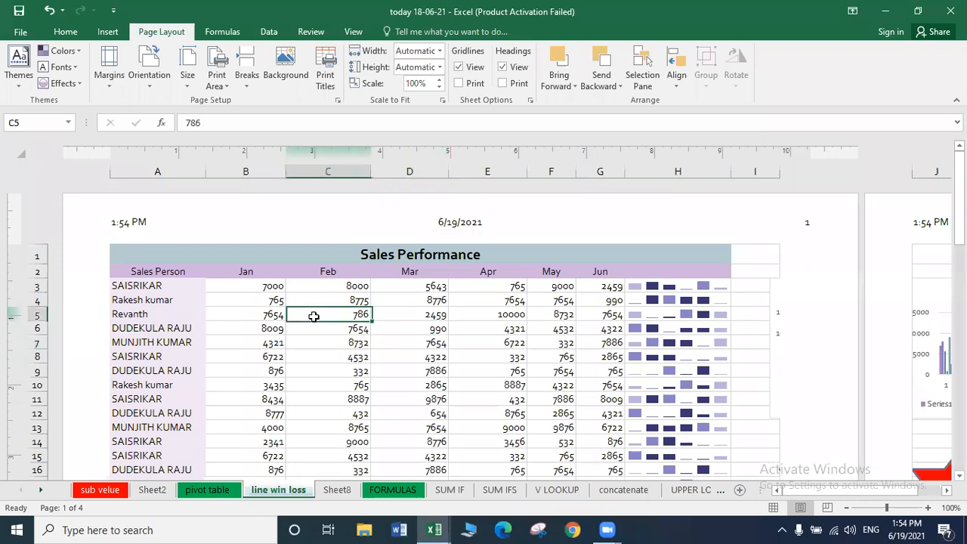
{"action": "key", "text": "ctrl+p"}
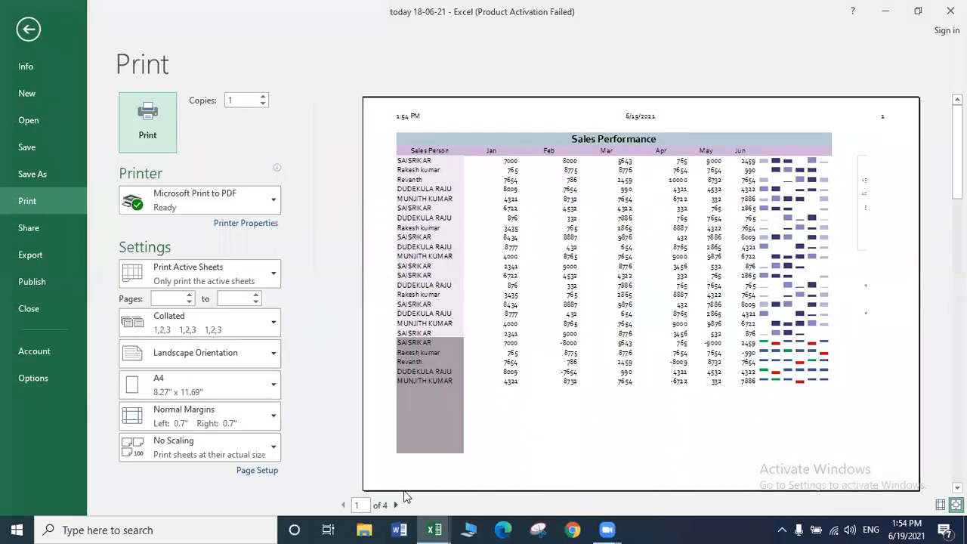
{"action": "left_click", "coordinate": [395, 505]}
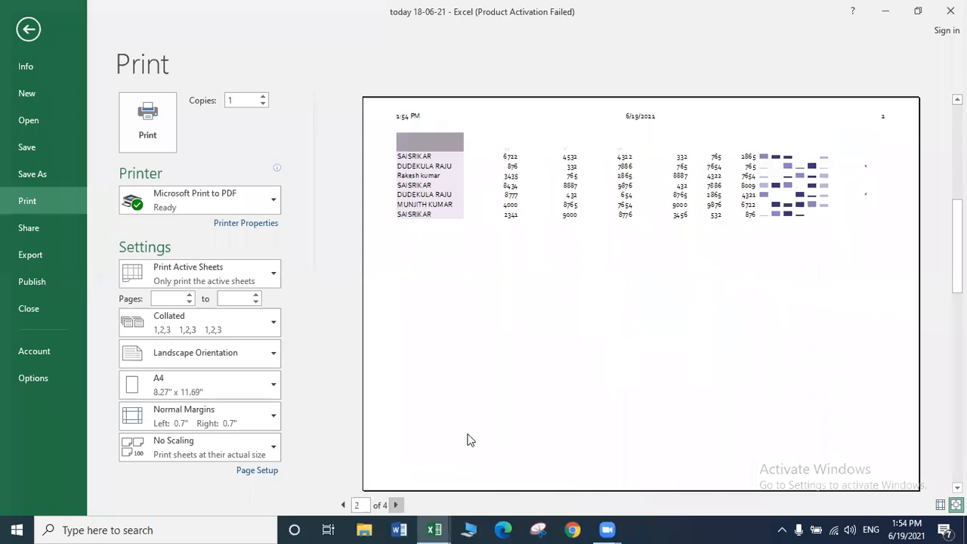
{"action": "left_click", "coordinate": [396, 505]}
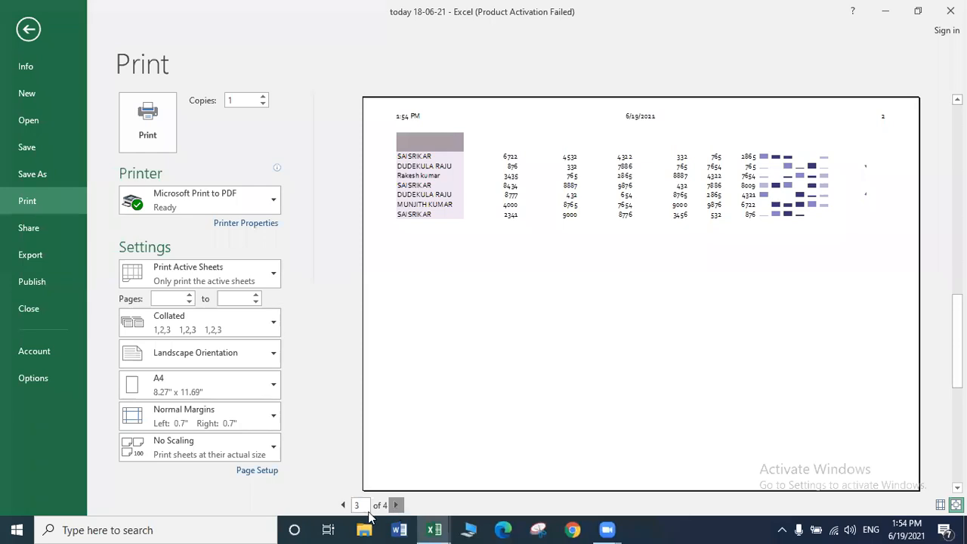
Set Rows to repeat at top to $2:$2 so the headings print on every page.
{"action": "left_click", "coordinate": [29, 29]}
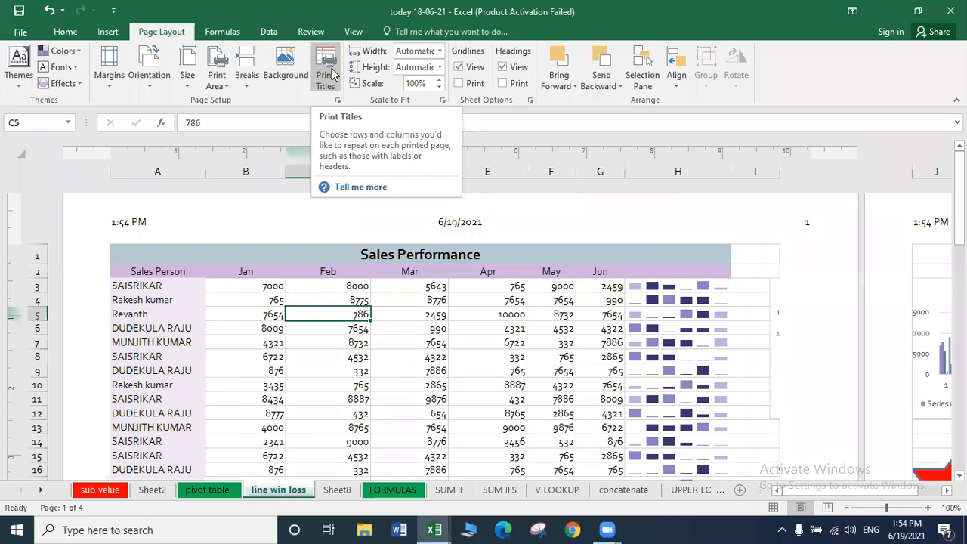
{"action": "left_click", "coordinate": [331, 71]}
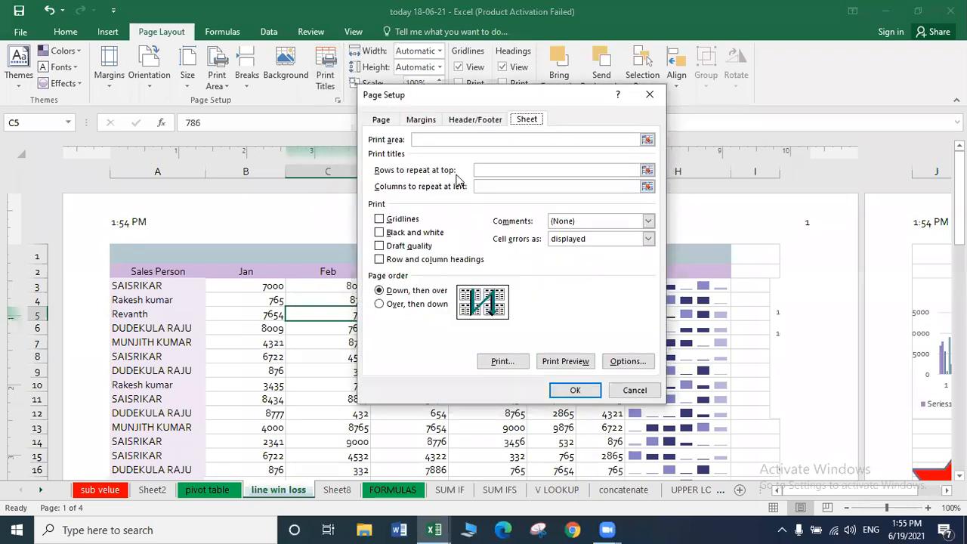
{"action": "left_click", "coordinate": [648, 171]}
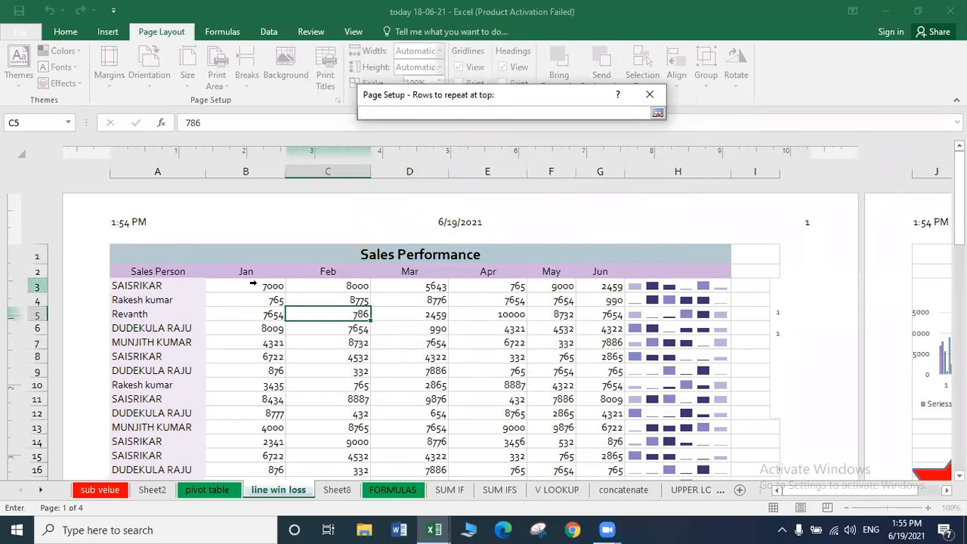
{"action": "left_click", "coordinate": [34, 272]}
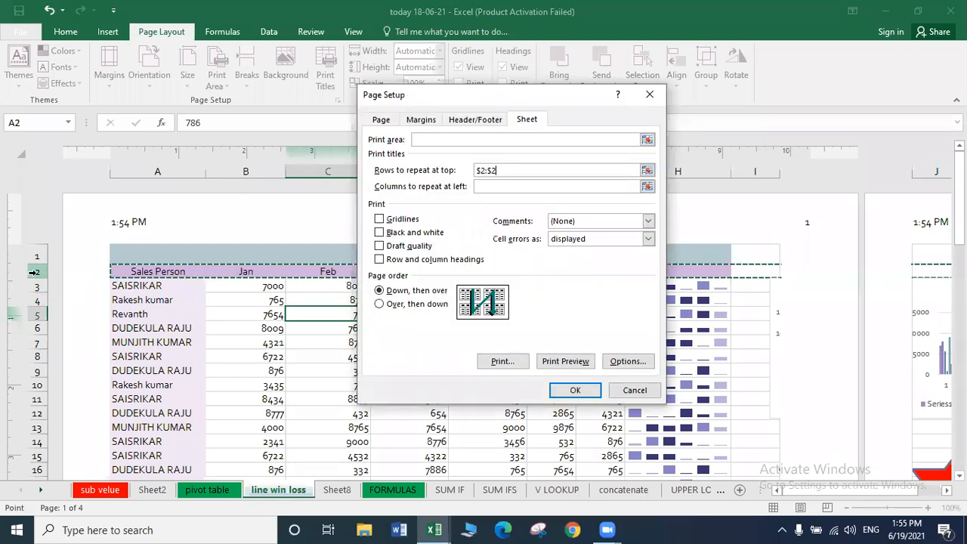
{"action": "left_click", "coordinate": [573, 391]}
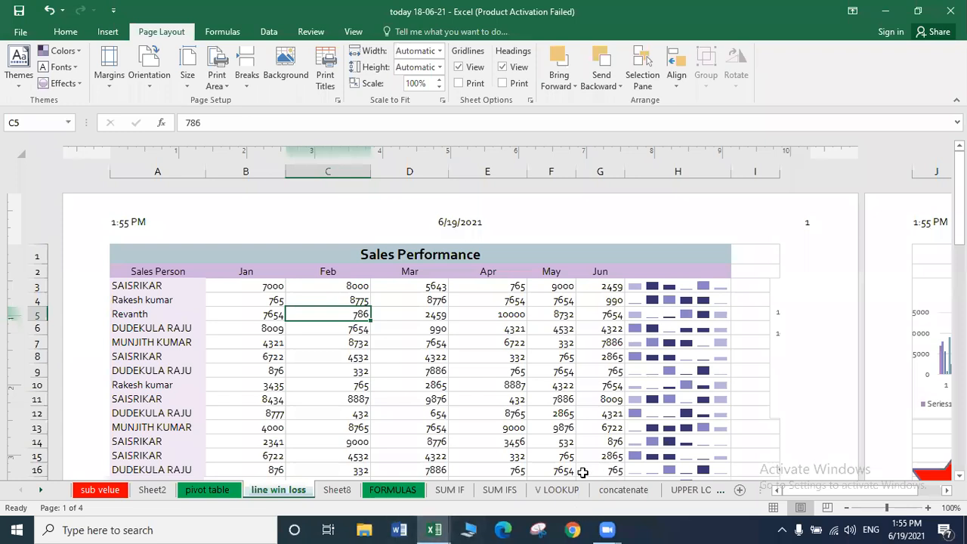
{"action": "key", "text": "ctrl+p"}
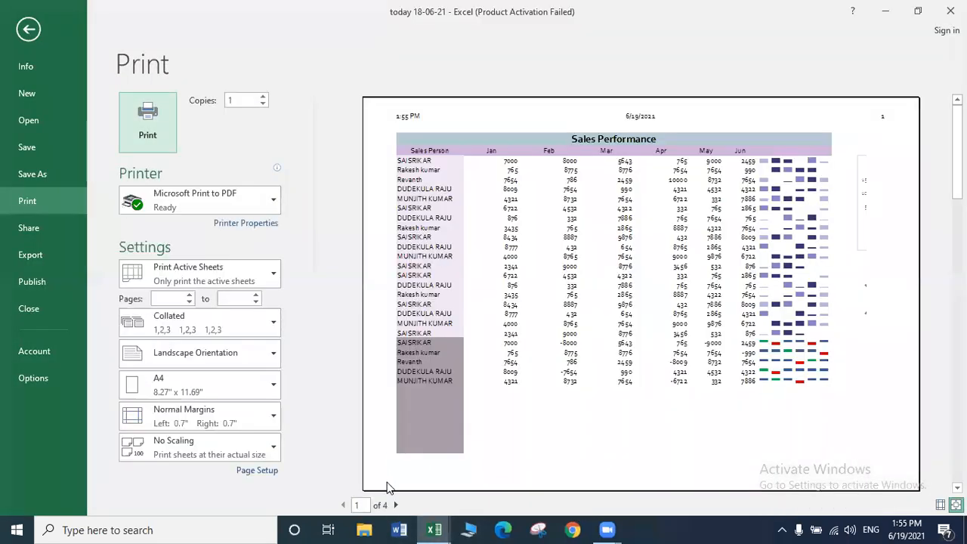
{"action": "left_click", "coordinate": [396, 506]}
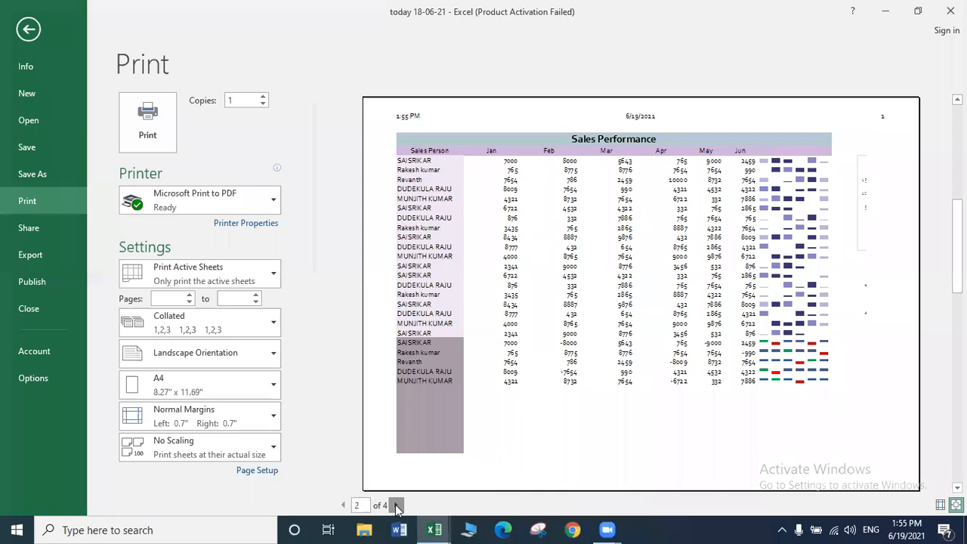
{"action": "left_click", "coordinate": [396, 506]}
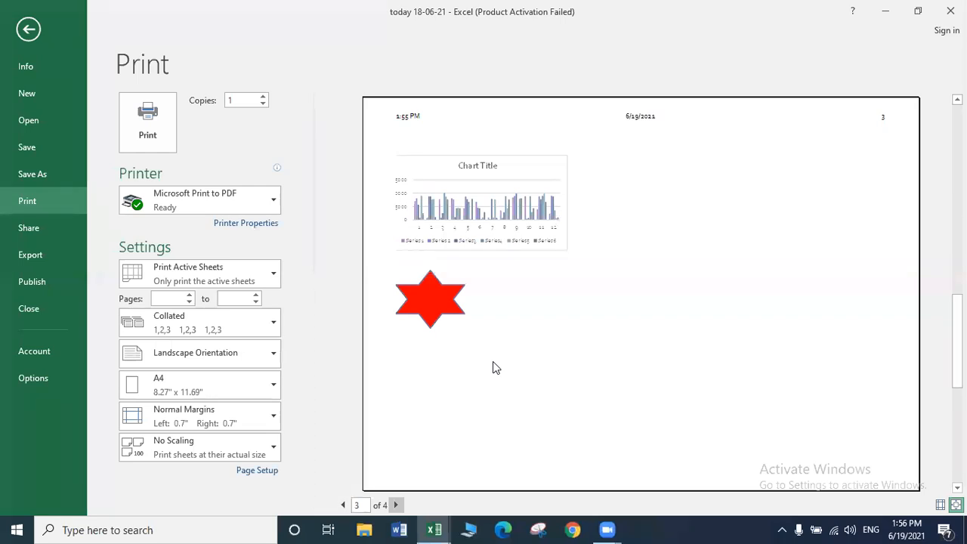
{"action": "key", "text": "Escape"}
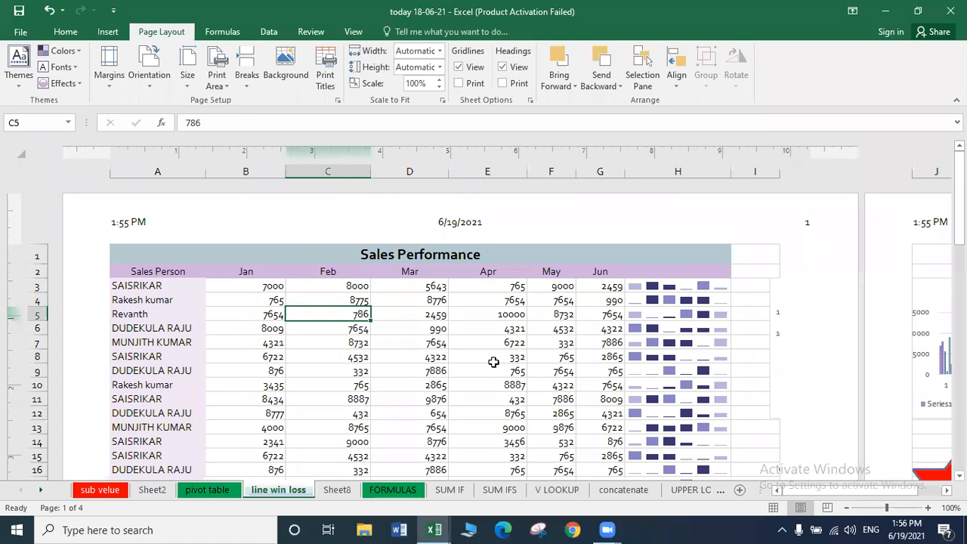
In Normal view, fit the printout to 2 pages wide in portrait and preview it.
{"action": "left_click", "coordinate": [771, 508]}
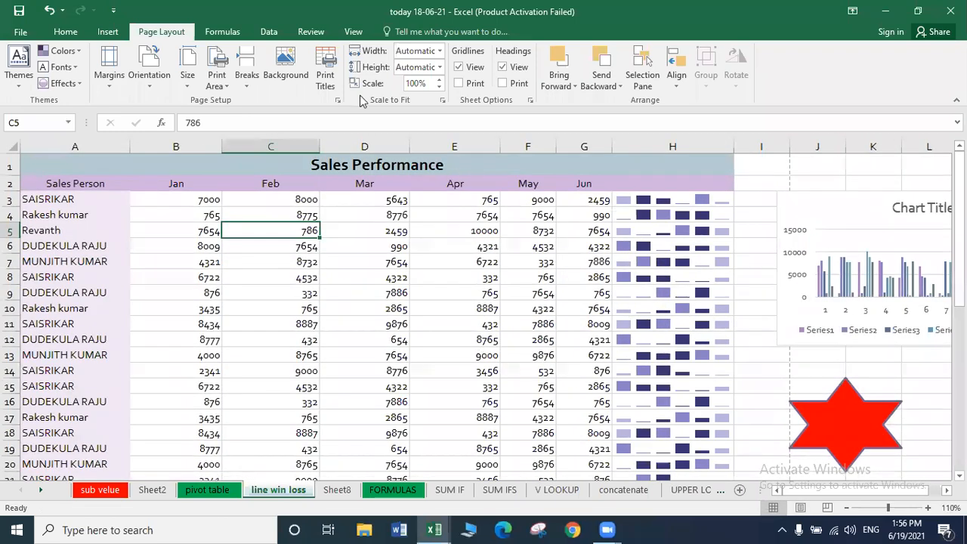
{"action": "left_click", "coordinate": [441, 51]}
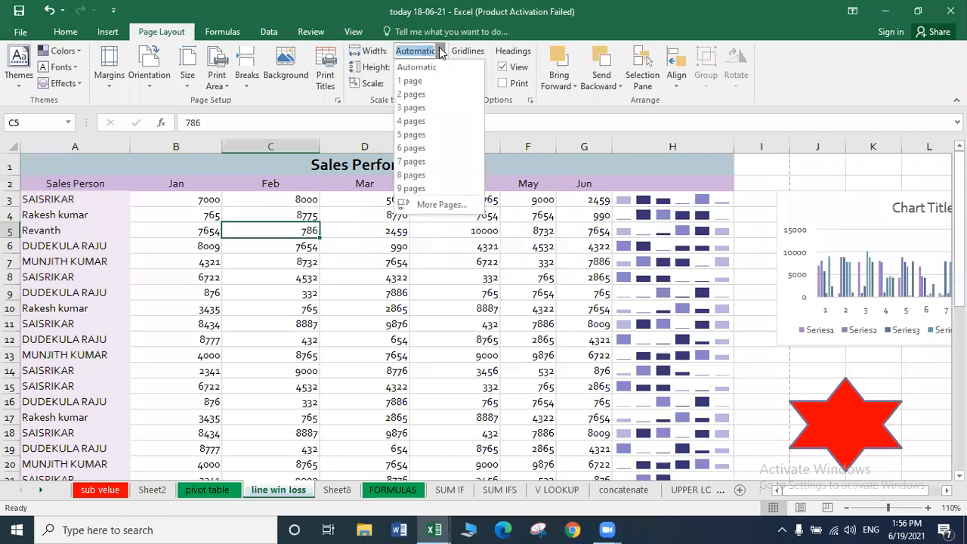
{"action": "left_click", "coordinate": [423, 96]}
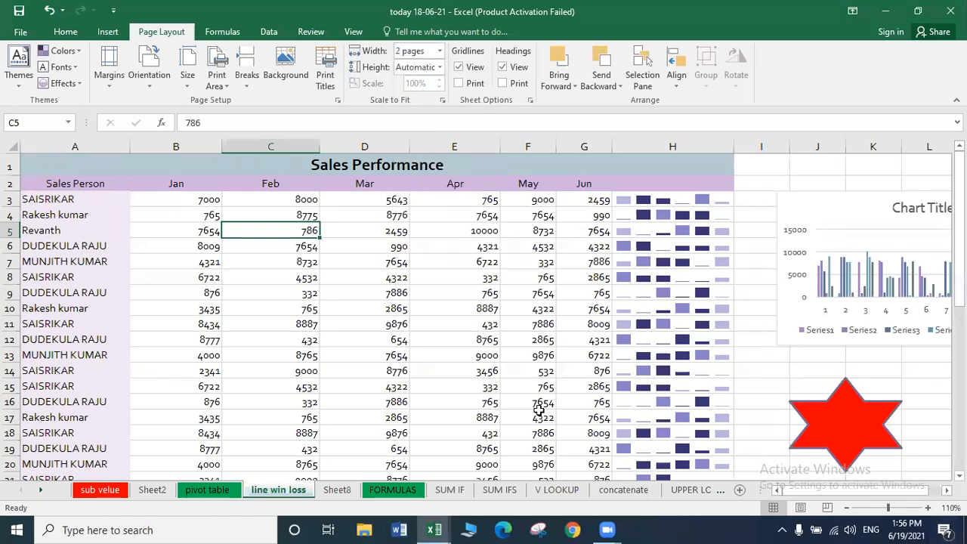
{"action": "left_click", "coordinate": [149, 74]}
{"action": "left_click", "coordinate": [165, 108]}
{"action": "key", "text": "ctrl+p"}
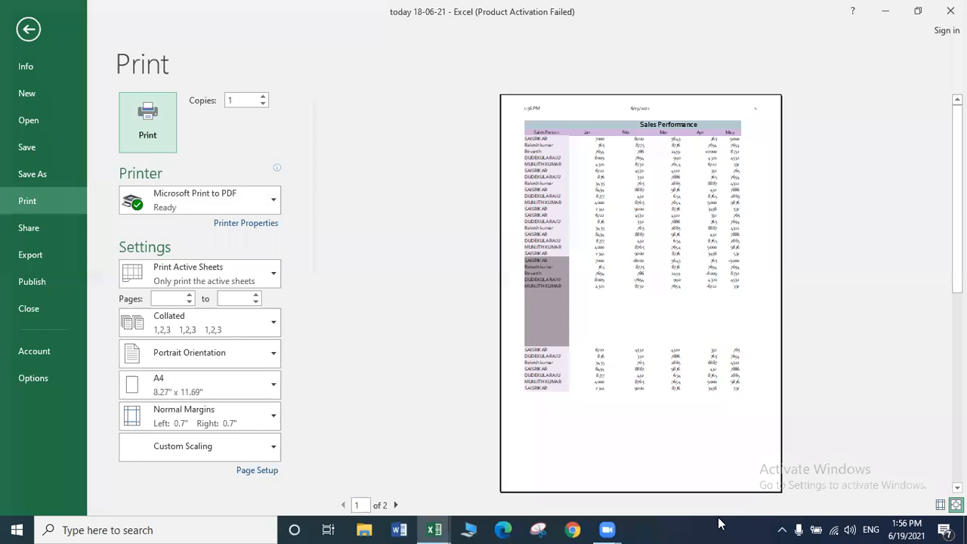
{"action": "key", "text": "Escape"}
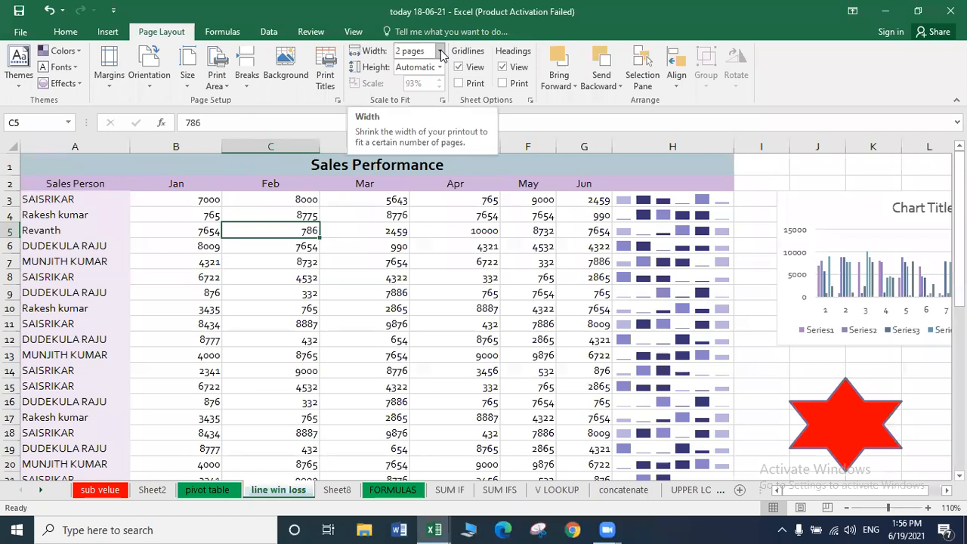
Change the print width to 1 page and preview the result.
{"action": "left_click", "coordinate": [441, 56]}
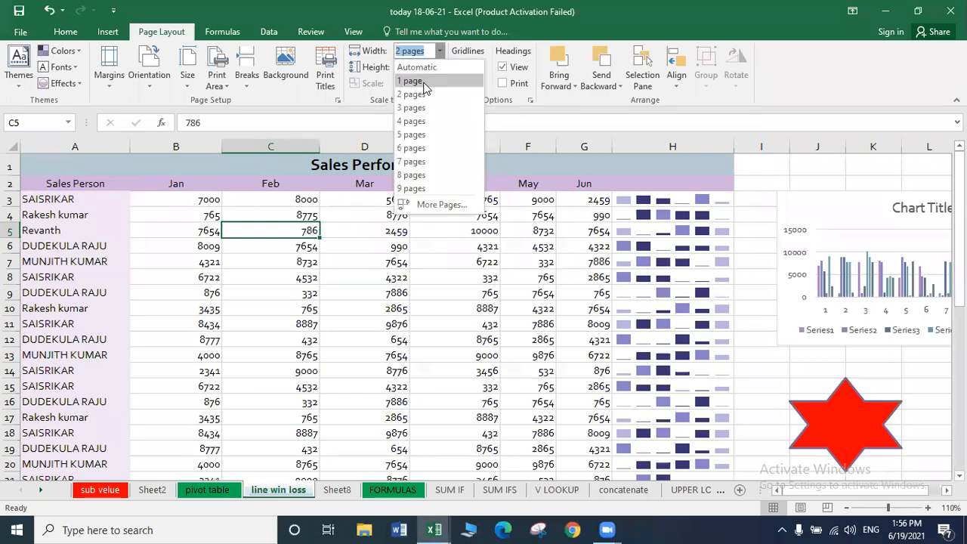
{"action": "left_click", "coordinate": [422, 82]}
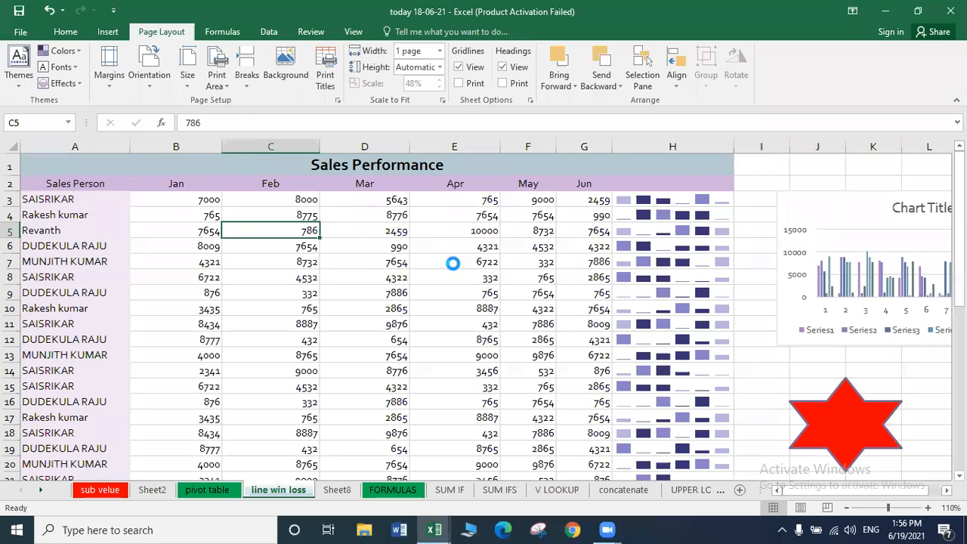
{"action": "key", "text": "ctrl+p"}
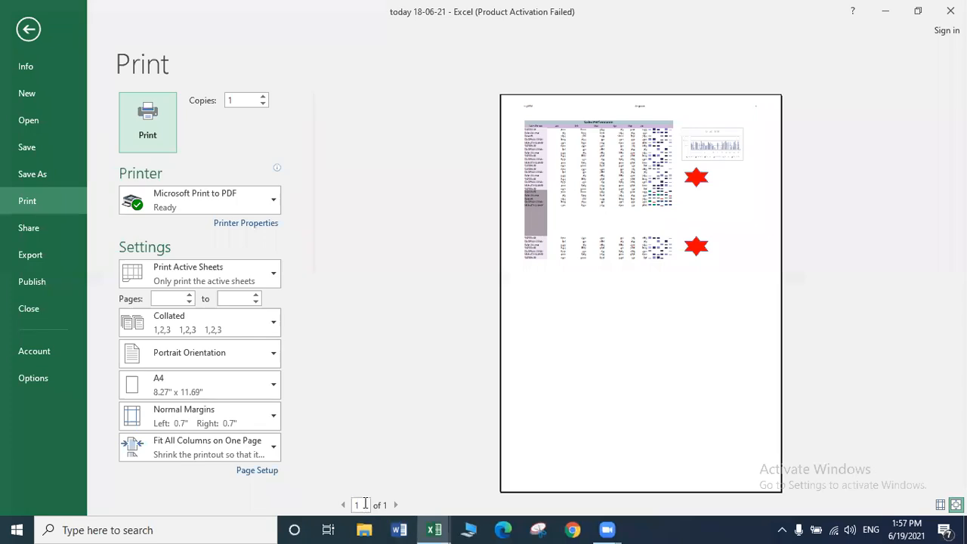
{"action": "key", "text": "Escape"}
Set the print width to 3 pages and page through the 3-page preview.
{"action": "left_click", "coordinate": [439, 52]}
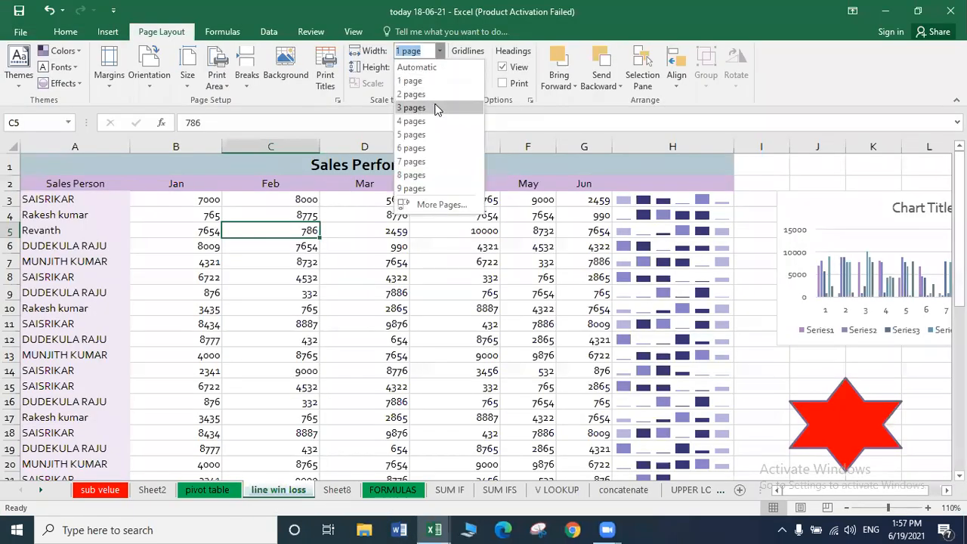
{"action": "left_click", "coordinate": [435, 108]}
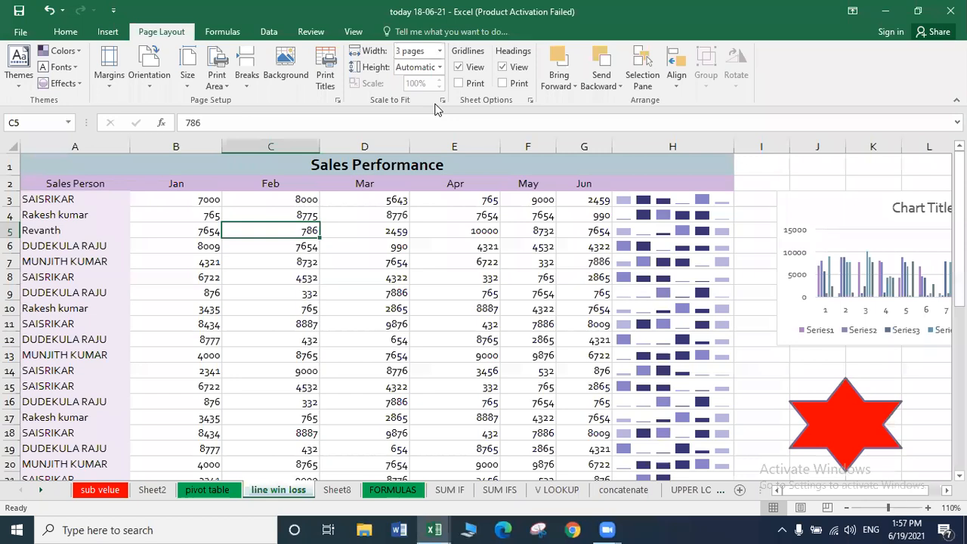
{"action": "key", "text": "ctrl+p"}
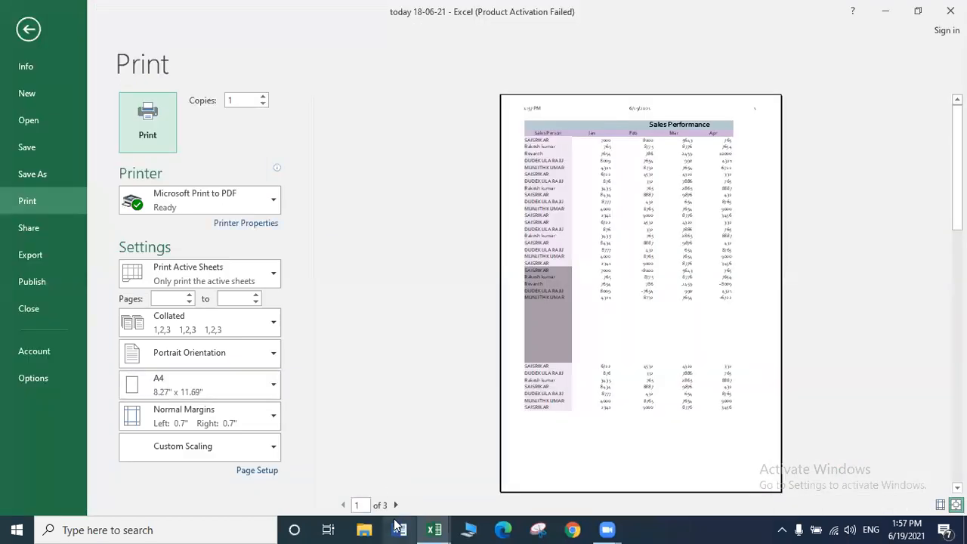
{"action": "left_click", "coordinate": [395, 505]}
{"action": "left_click", "coordinate": [395, 506]}
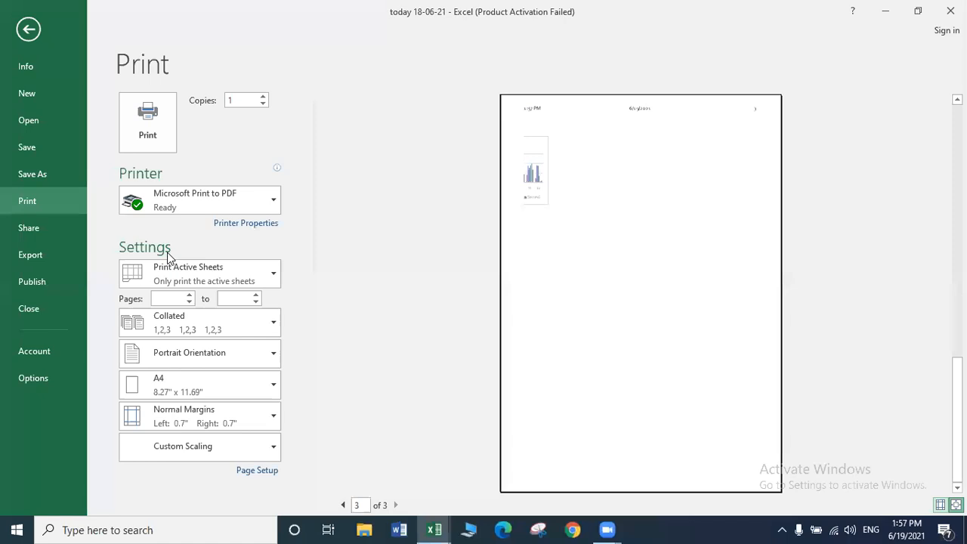
{"action": "key", "text": "Escape"}
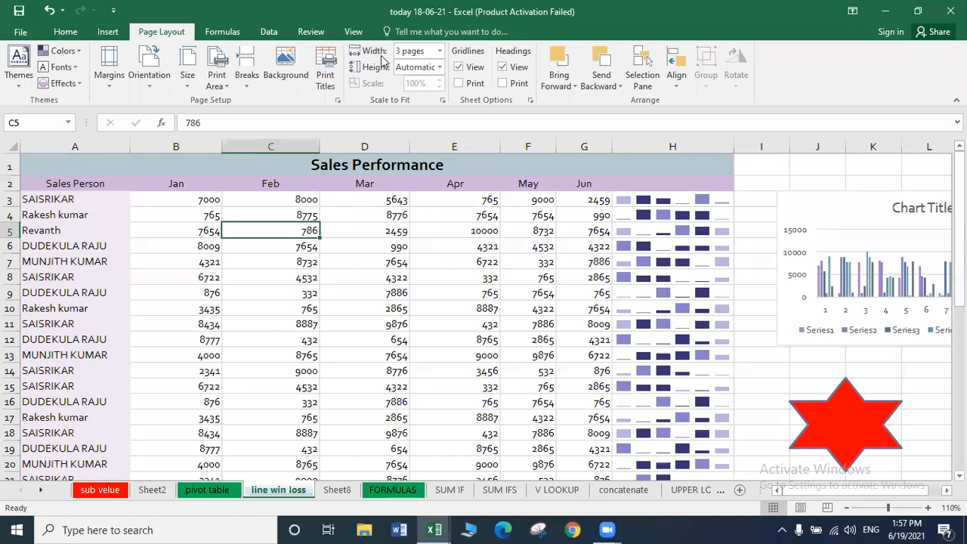
Set the print width and height back to Automatic.
{"action": "left_click", "coordinate": [440, 68]}
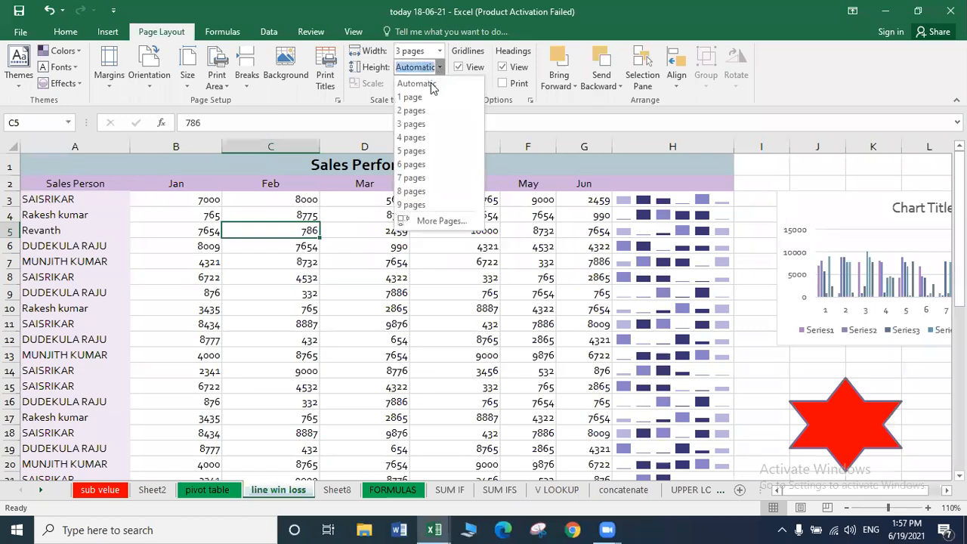
{"action": "left_click", "coordinate": [440, 67]}
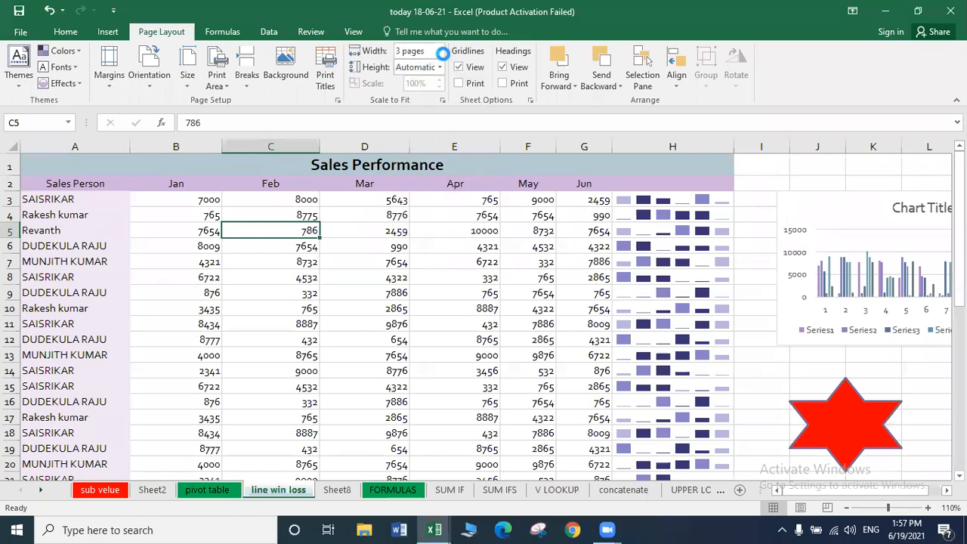
{"action": "left_click", "coordinate": [439, 51]}
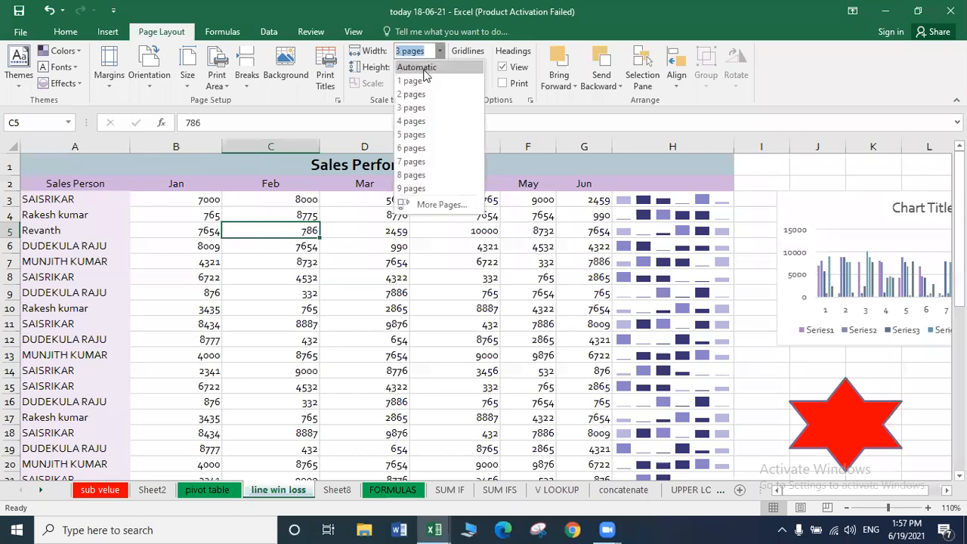
{"action": "left_click", "coordinate": [423, 68]}
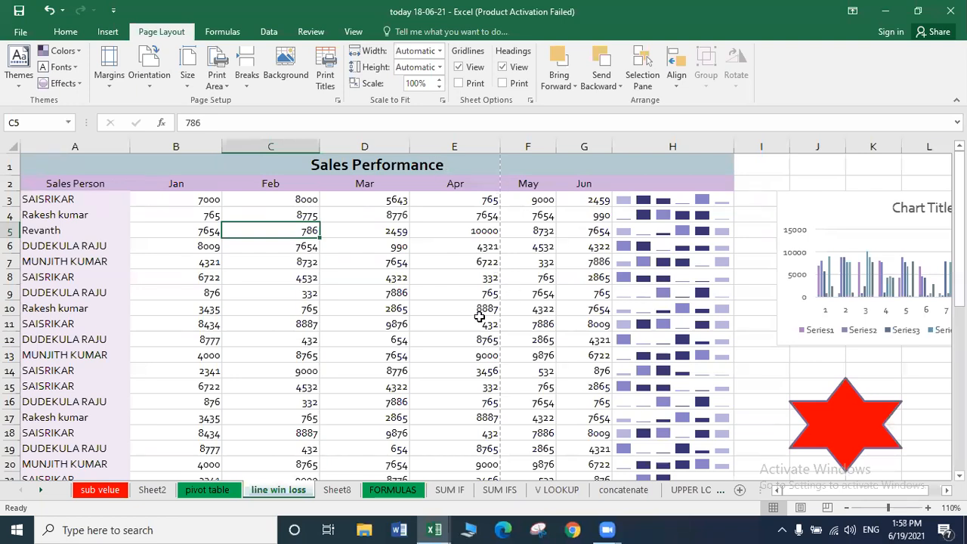
Lower the print scale from 100% to 70% and check it in print preview.
{"action": "left_click", "coordinate": [438, 87]}
{"action": "left_click", "coordinate": [437, 88]}
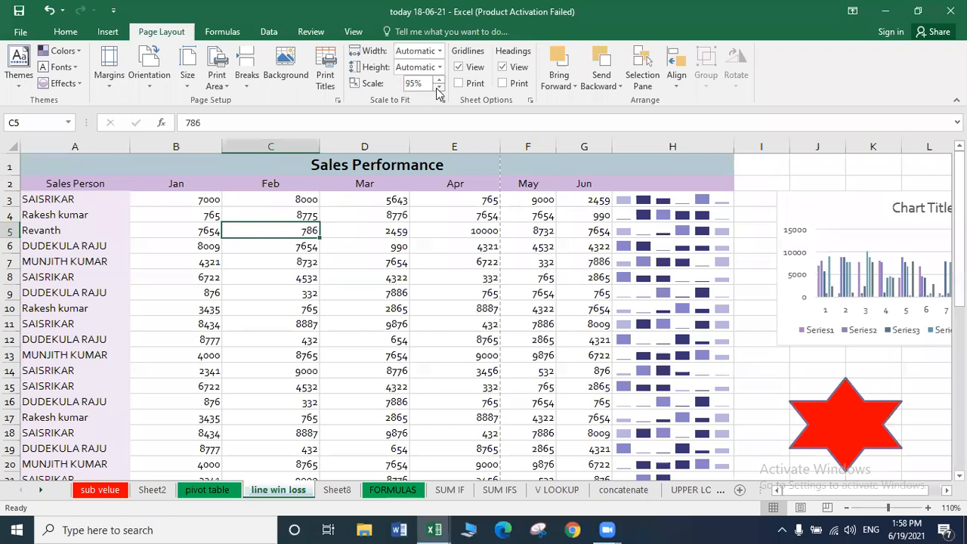
{"action": "left_click", "coordinate": [437, 88]}
{"action": "left_click", "coordinate": [437, 88]}
{"action": "left_click", "coordinate": [437, 89]}
{"action": "left_click", "coordinate": [436, 88]}
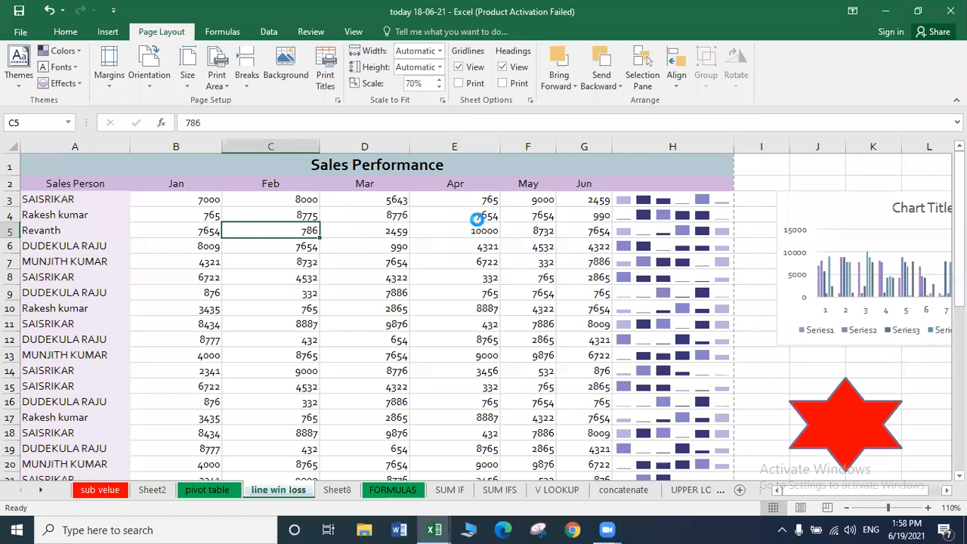
{"action": "key", "text": "ctrl+p"}
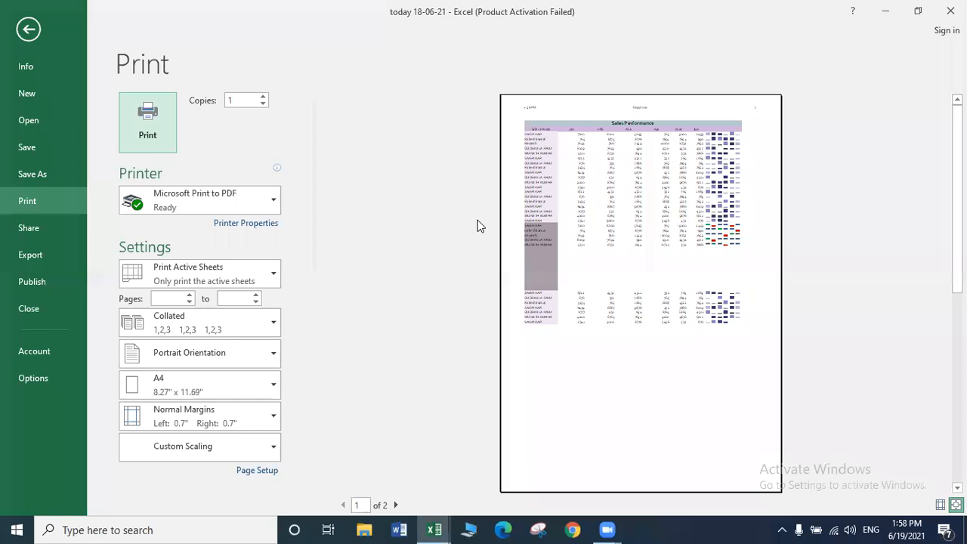
{"action": "key", "text": "Escape"}
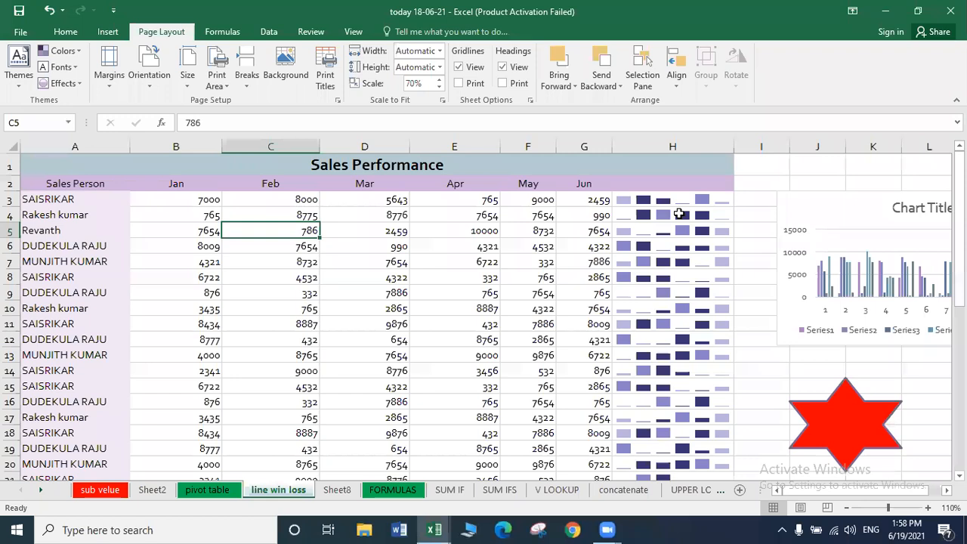
{"action": "left_click", "coordinate": [439, 79]}
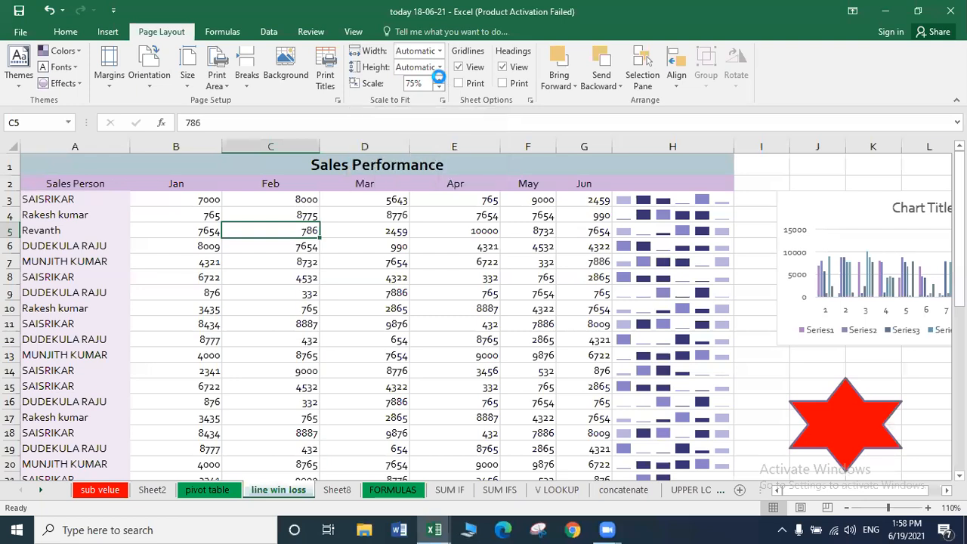
{"action": "left_click", "coordinate": [438, 86]}
Narrow columns B, C, D, E and G of the Sales Performance table.
{"action": "left_click_drag", "start_coordinate": [223, 145], "coordinate": [191, 145]}
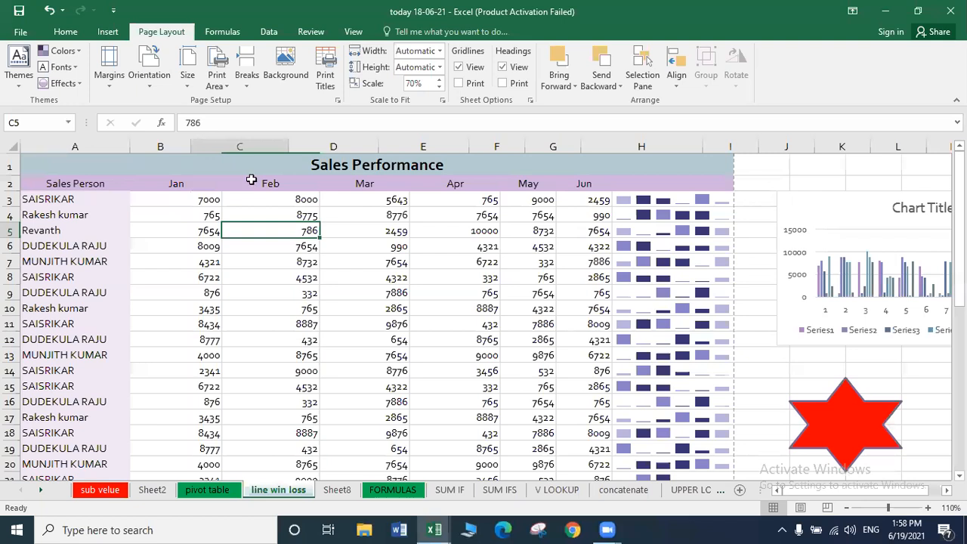
{"action": "left_click_drag", "start_coordinate": [288, 147], "coordinate": [254, 147]}
{"action": "left_click_drag", "start_coordinate": [344, 146], "coordinate": [325, 145]}
{"action": "mouse_move", "coordinate": [412, 150]}
{"action": "left_mouse_down"}
{"action": "mouse_move", "coordinate": [379, 151]}
{"action": "mouse_move", "coordinate": [417, 146]}
{"action": "mouse_move", "coordinate": [408, 146]}
{"action": "left_mouse_up"}
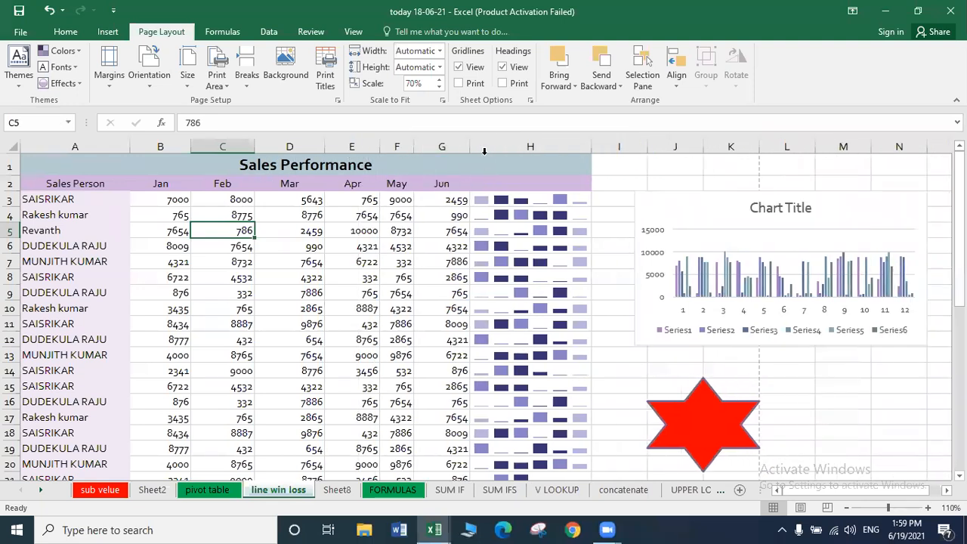
{"action": "left_click_drag", "start_coordinate": [467, 146], "coordinate": [444, 146]}
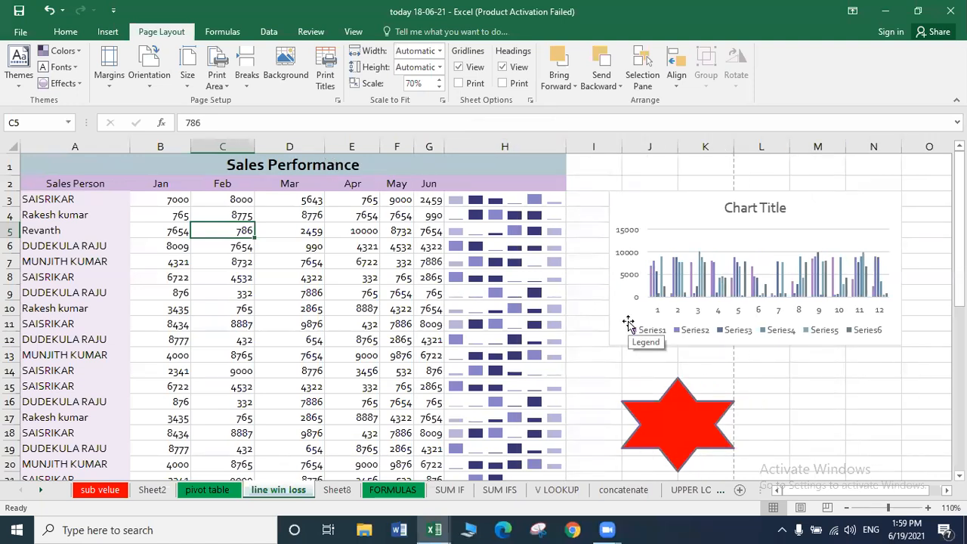
Toggle the sheet's gridline display off and on, then glance at the print preview.
{"action": "left_click", "coordinate": [459, 69]}
{"action": "left_click", "coordinate": [460, 71]}
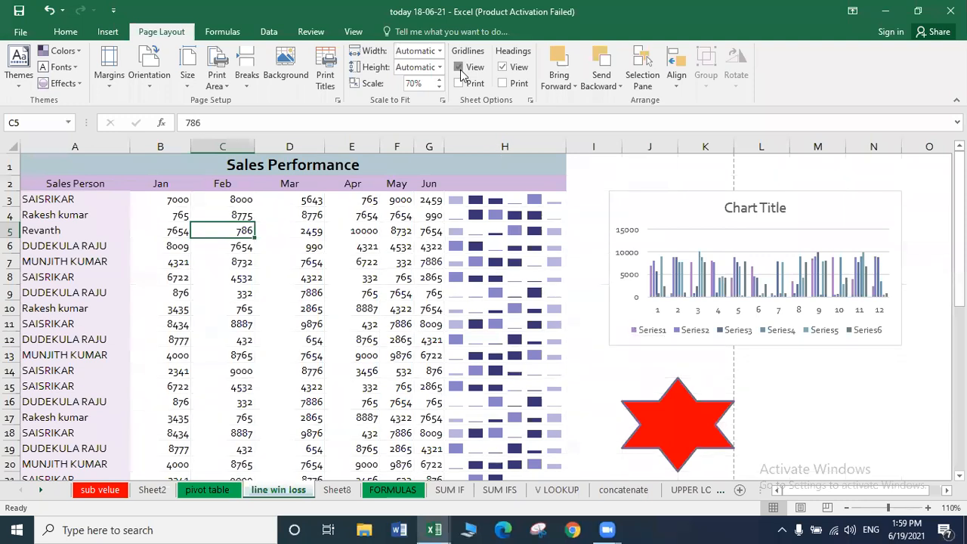
{"action": "left_click", "coordinate": [460, 71]}
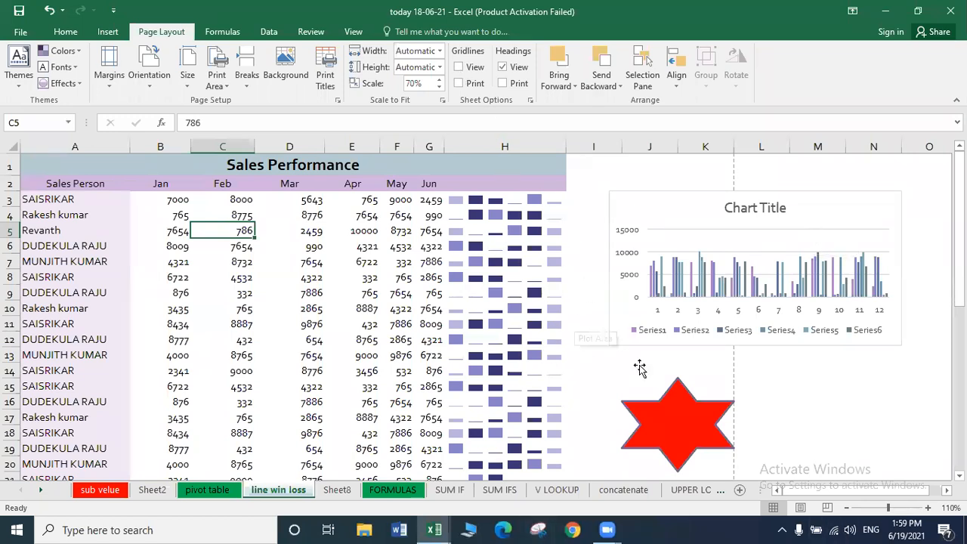
{"action": "key", "text": "ctrl+p"}
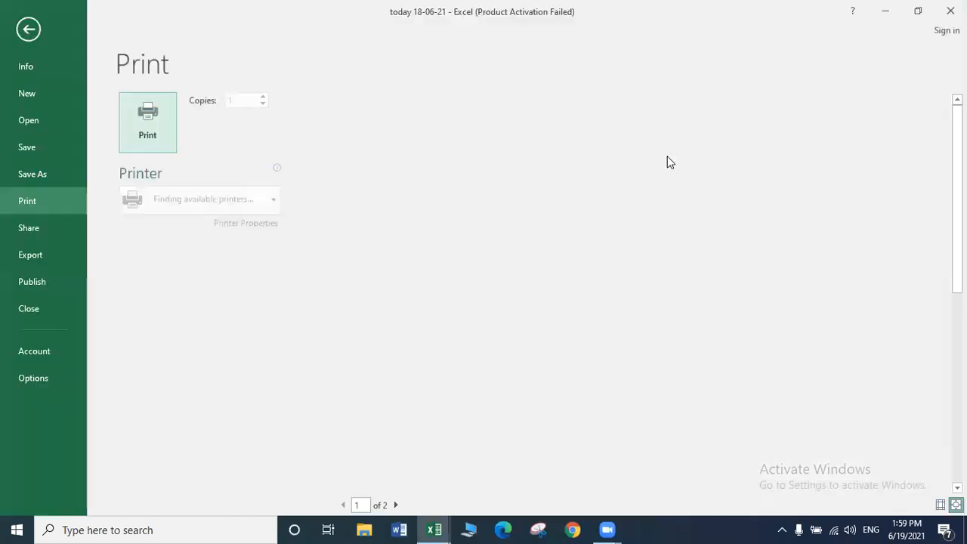
{"action": "key", "text": "Escape"}
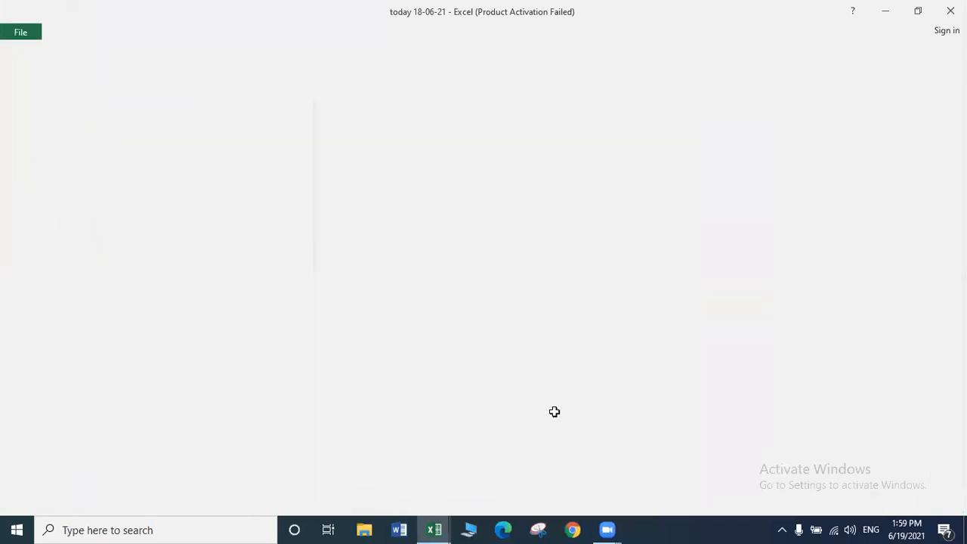
Show gridlines again, set them to print, and confirm them in print preview.
{"action": "left_click", "coordinate": [459, 67]}
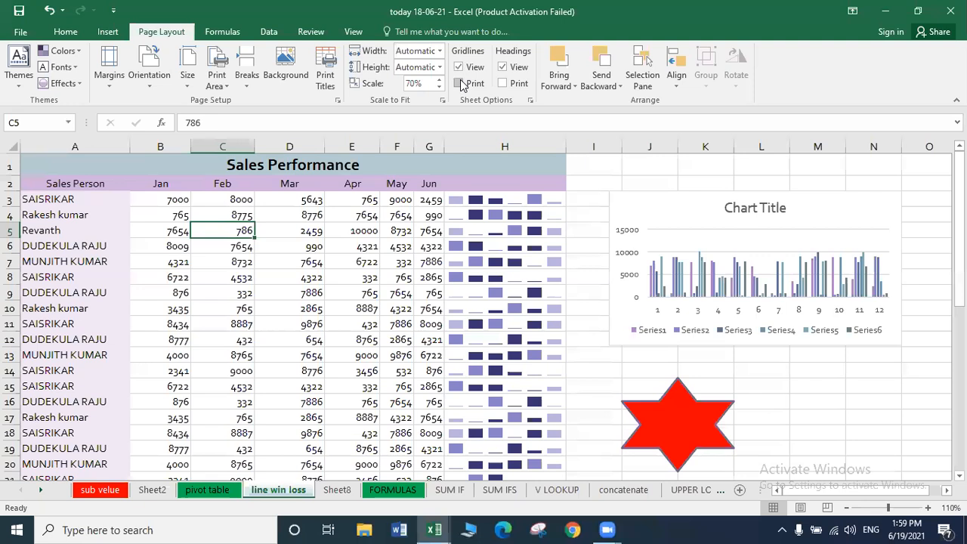
{"action": "left_click", "coordinate": [460, 83]}
{"action": "key", "text": "ctrl+p"}
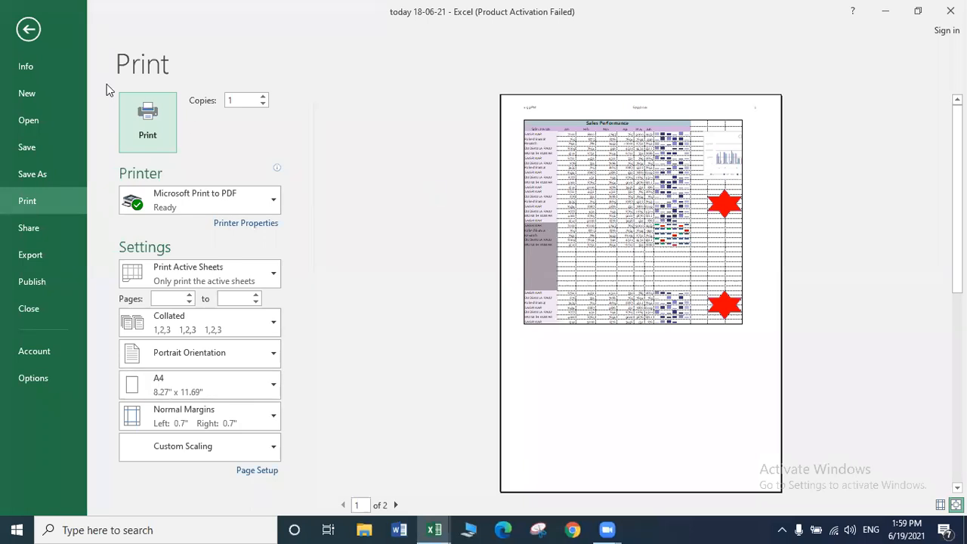
{"action": "key", "text": "Escape"}
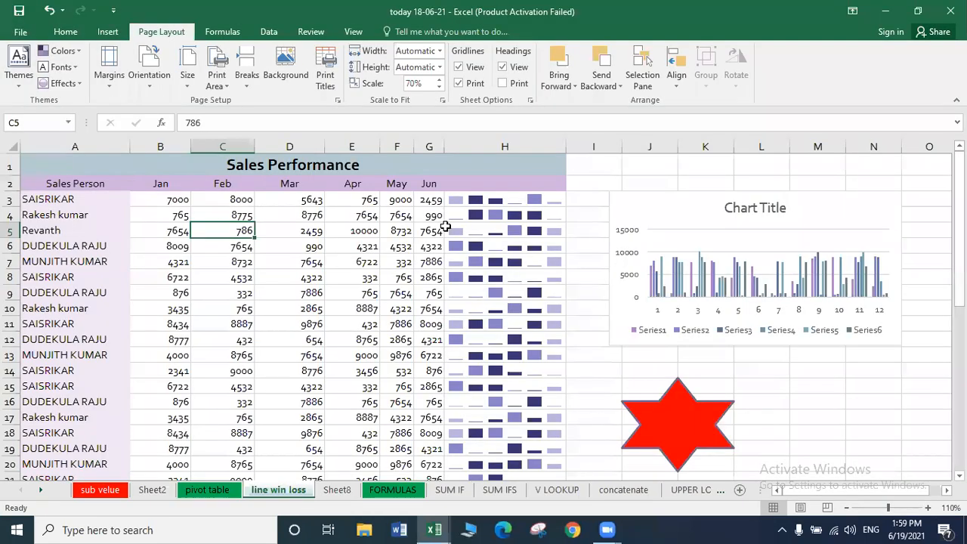
Print row and column headings instead of gridlines, preview it, then show the Formulas tools.
{"action": "left_click", "coordinate": [458, 83]}
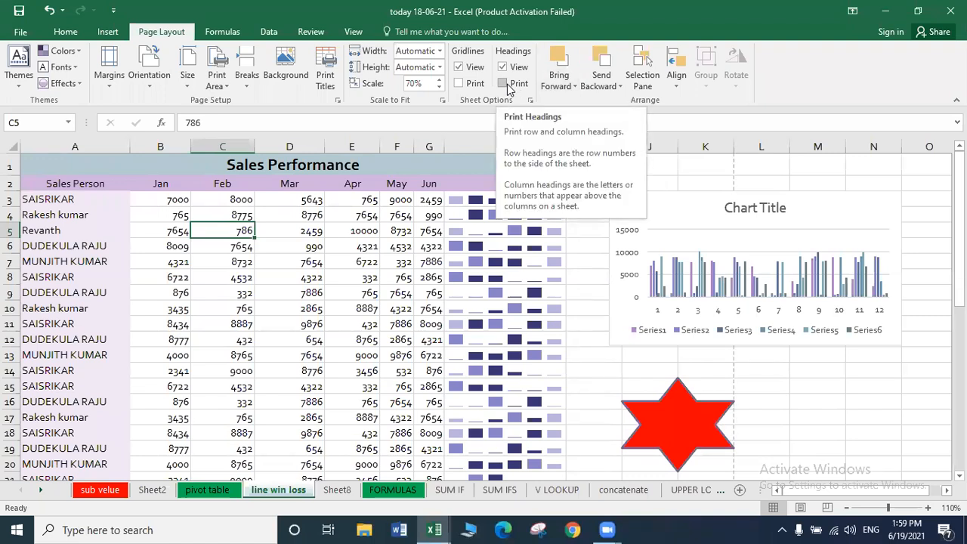
{"action": "left_click", "coordinate": [504, 83]}
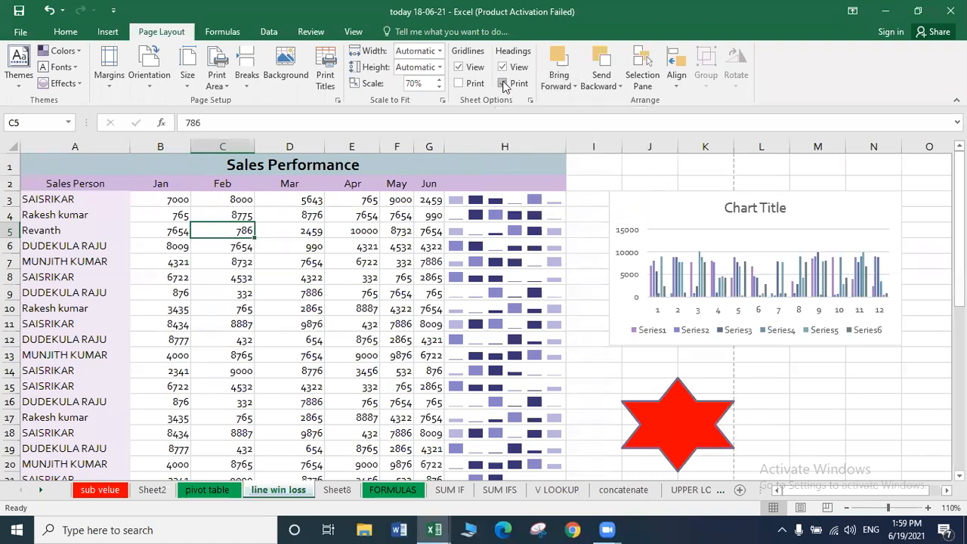
{"action": "key", "text": "ctrl+p"}
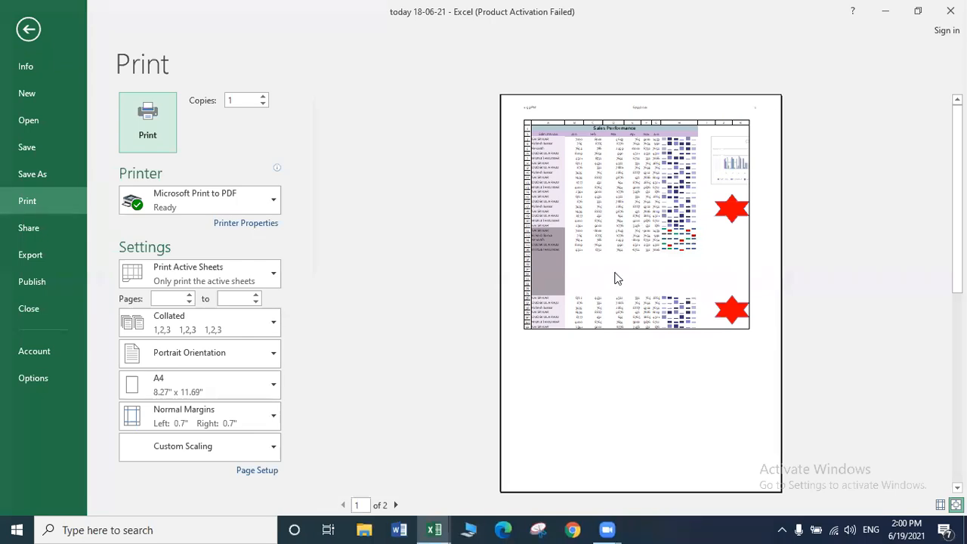
{"action": "key", "text": "Escape"}
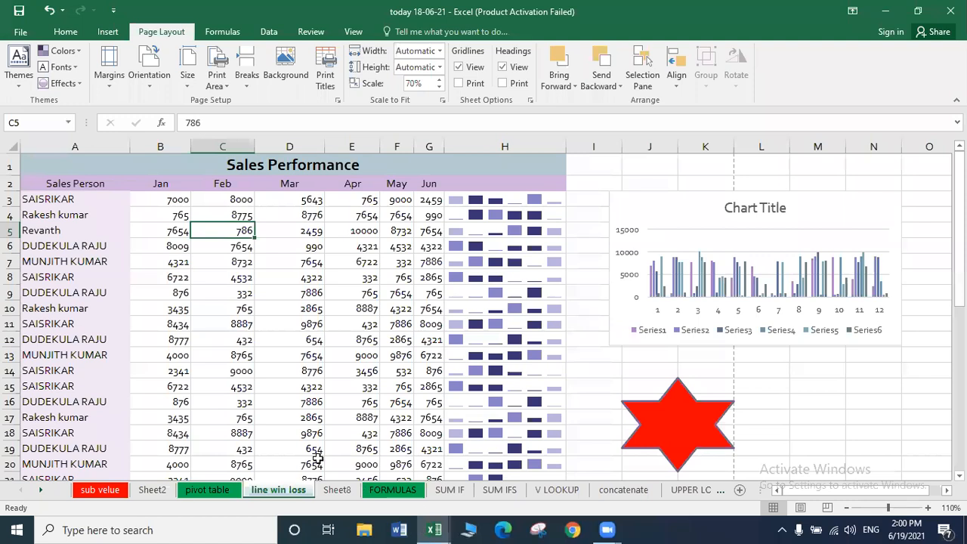
{"action": "left_click", "coordinate": [223, 35]}
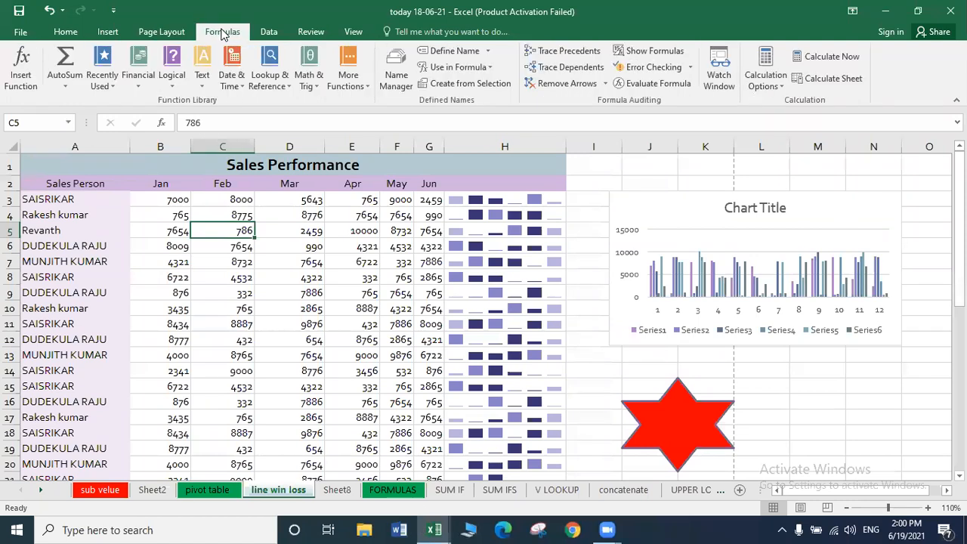
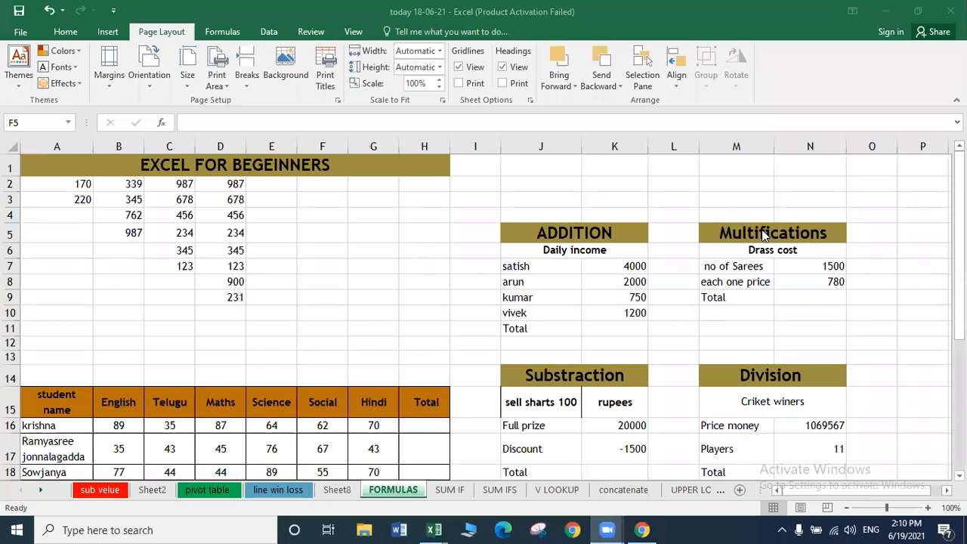
Enter the formula =170+220 in cell A4.
{"action": "left_click", "coordinate": [96, 230]}
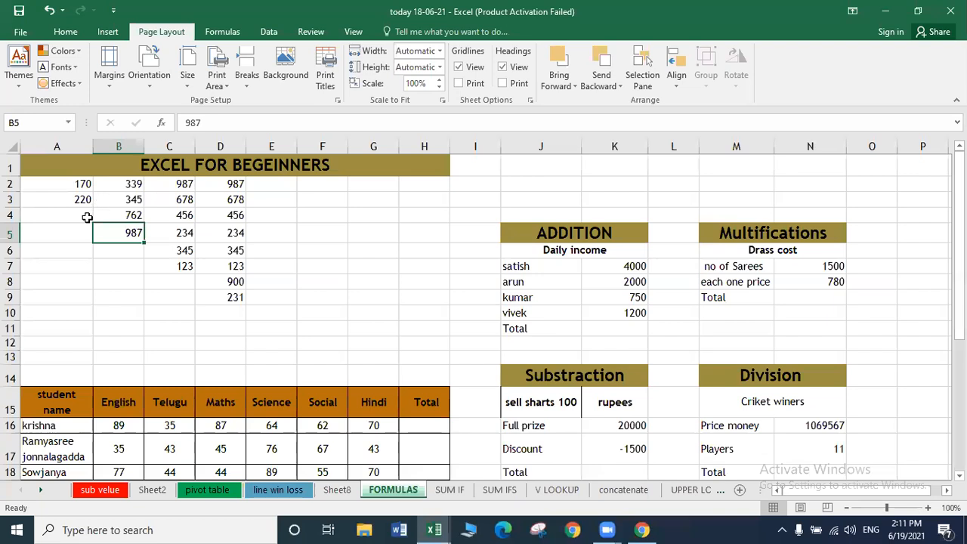
{"action": "left_click", "coordinate": [63, 218]}
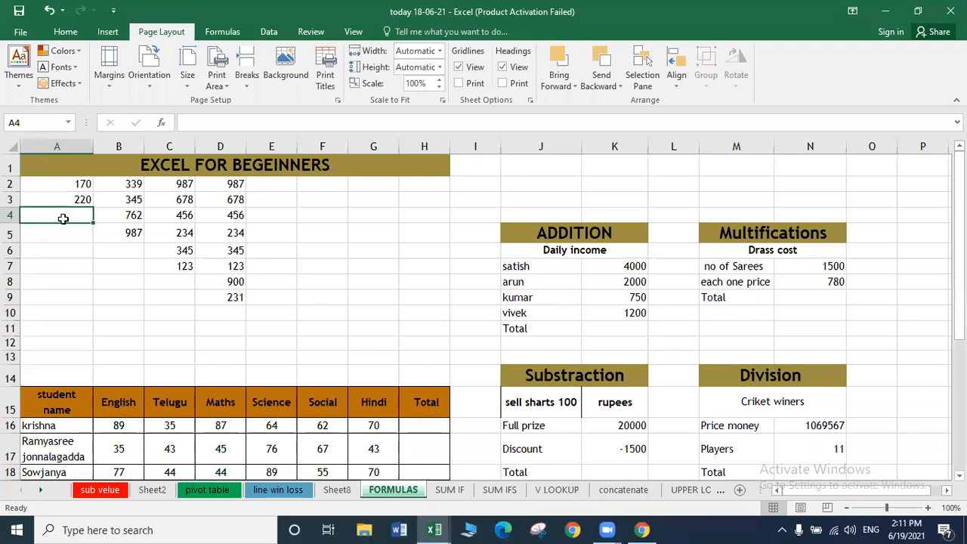
{"action": "type", "text": "="}
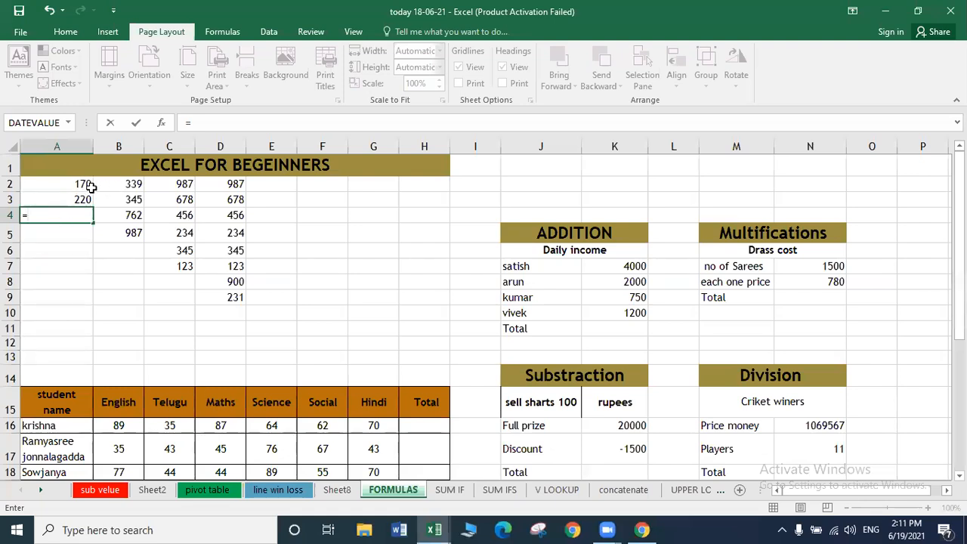
{"action": "type", "text": "170+220"}
{"action": "key", "text": "Return"}
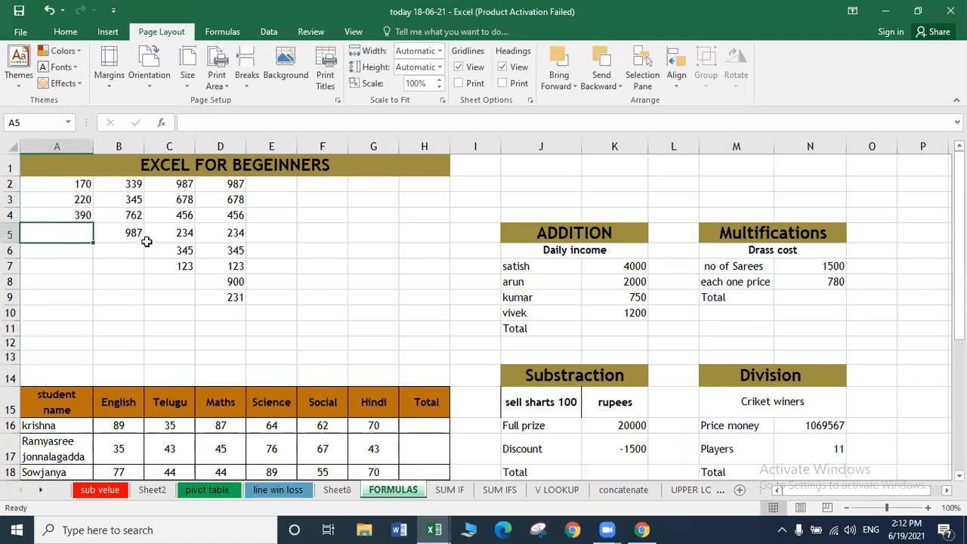
Change A3 to 230, then clear A4 and begin a new formula there.
{"action": "key", "text": "Up"}
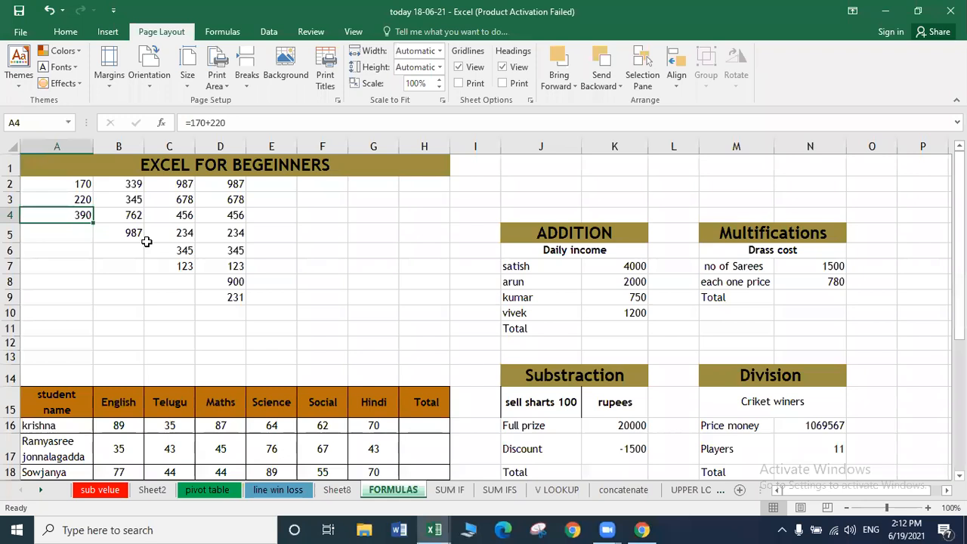
{"action": "key", "text": "Up"}
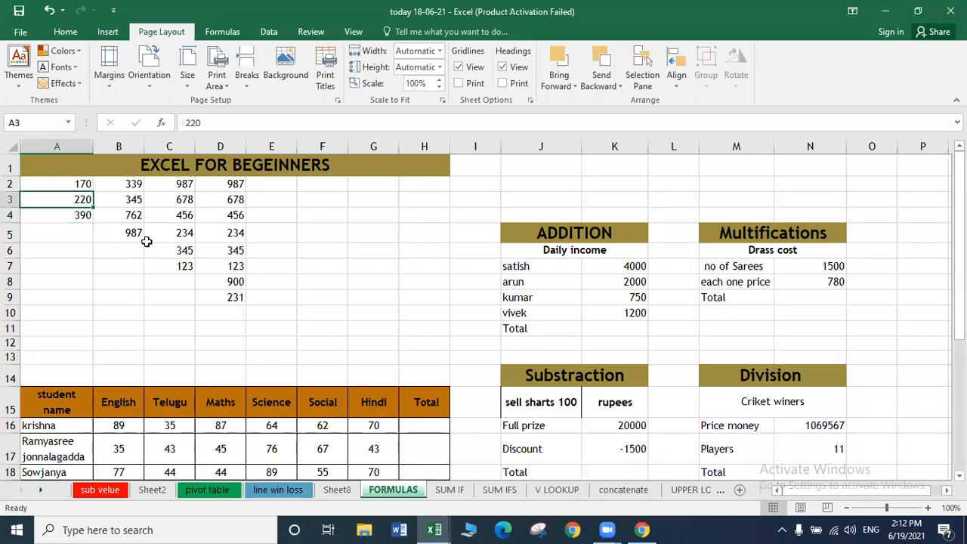
{"action": "type", "text": "230"}
{"action": "key", "text": "Return"}
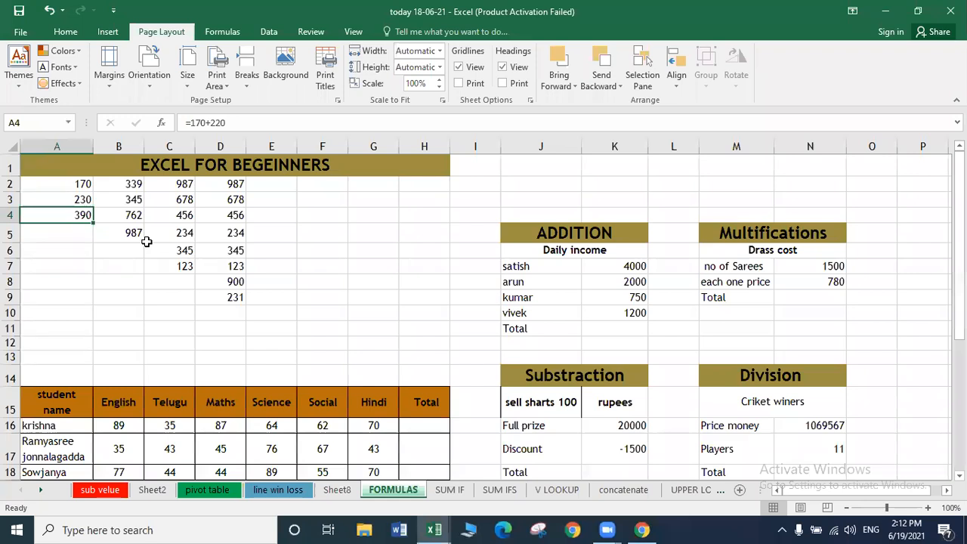
{"action": "key", "text": "Delete"}
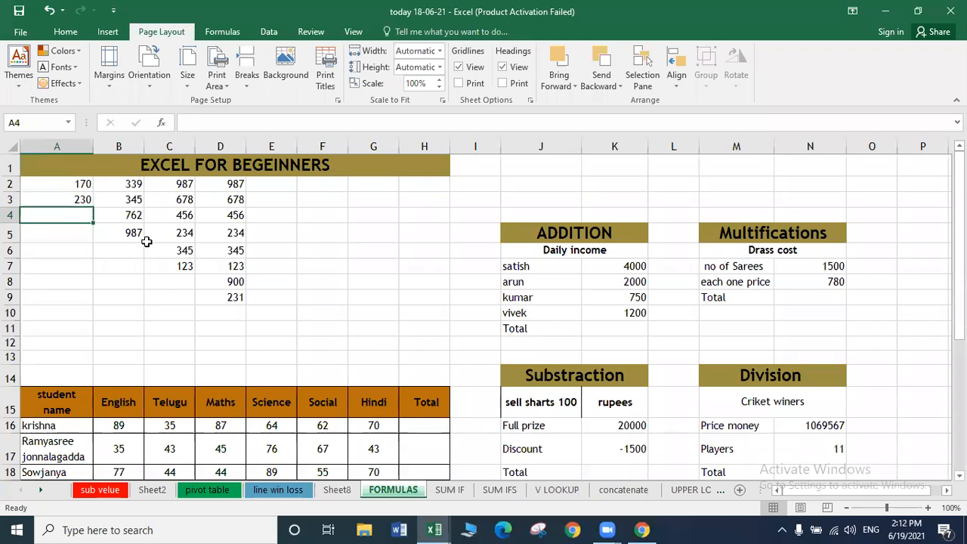
{"action": "type", "text": "="}
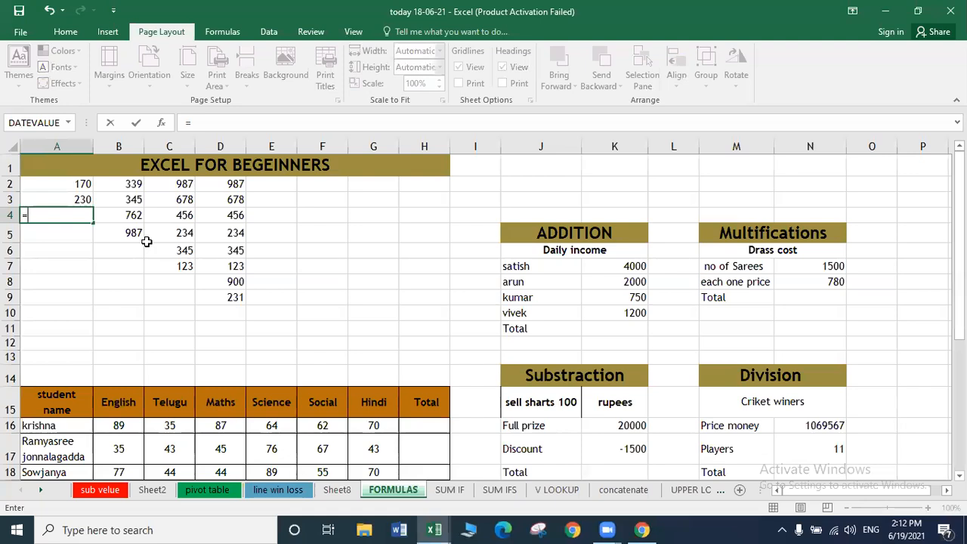
{"action": "type", "text": "SUM"}
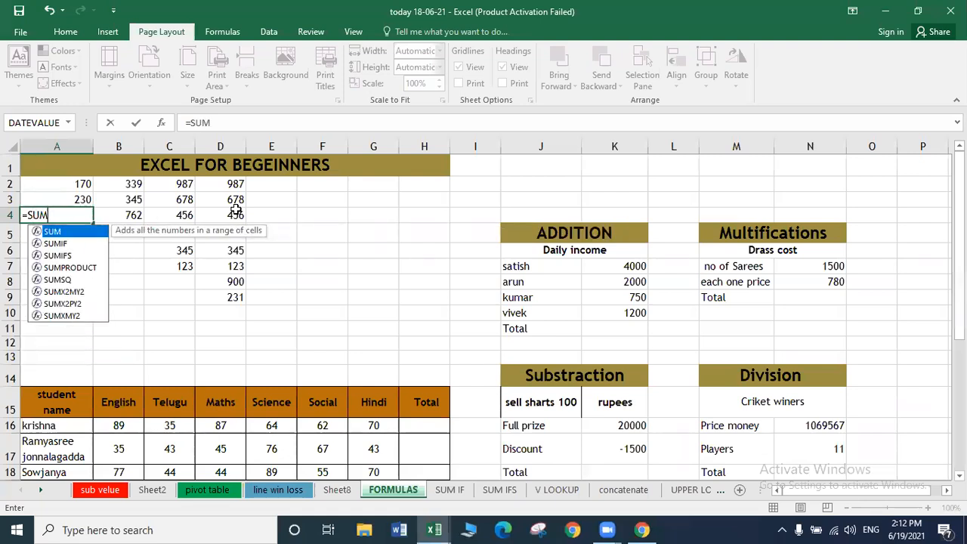
Build the formula =SUM(A2+A3) in cell A4.
{"action": "type", "text": "("}
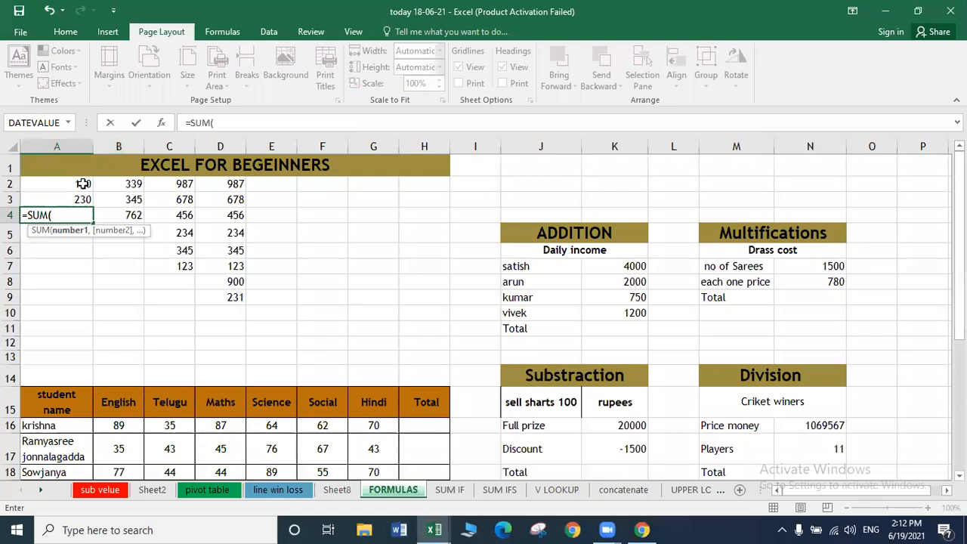
{"action": "left_click", "coordinate": [83, 184]}
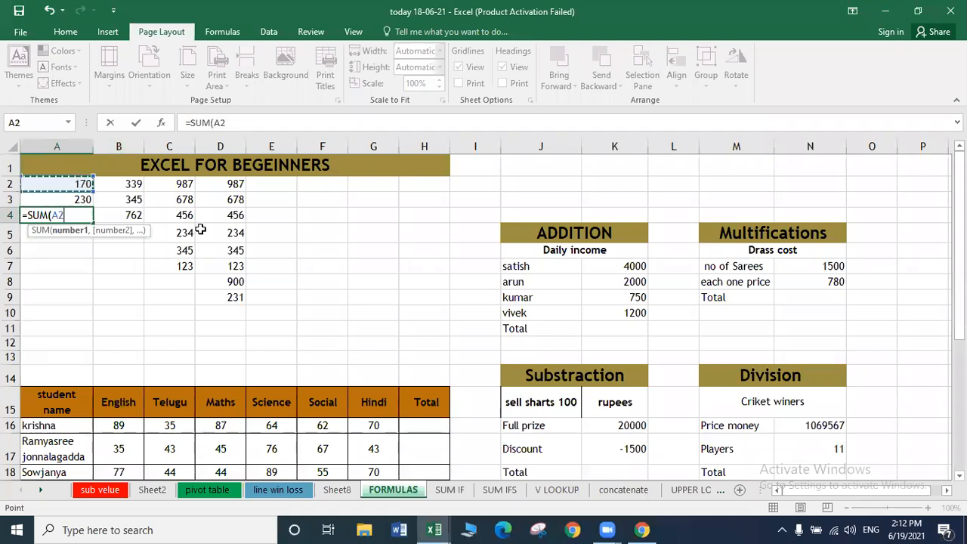
{"action": "type", "text": "+"}
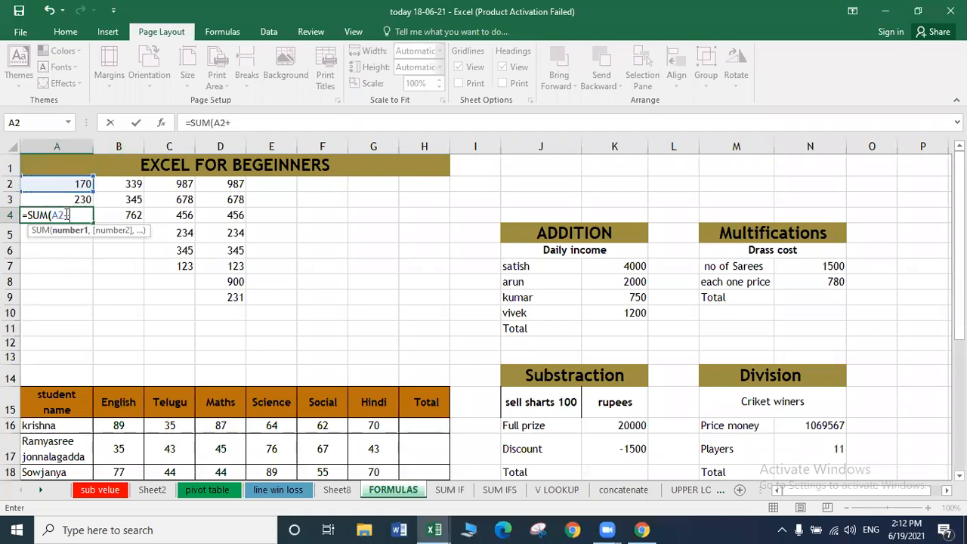
{"action": "left_click", "coordinate": [75, 200]}
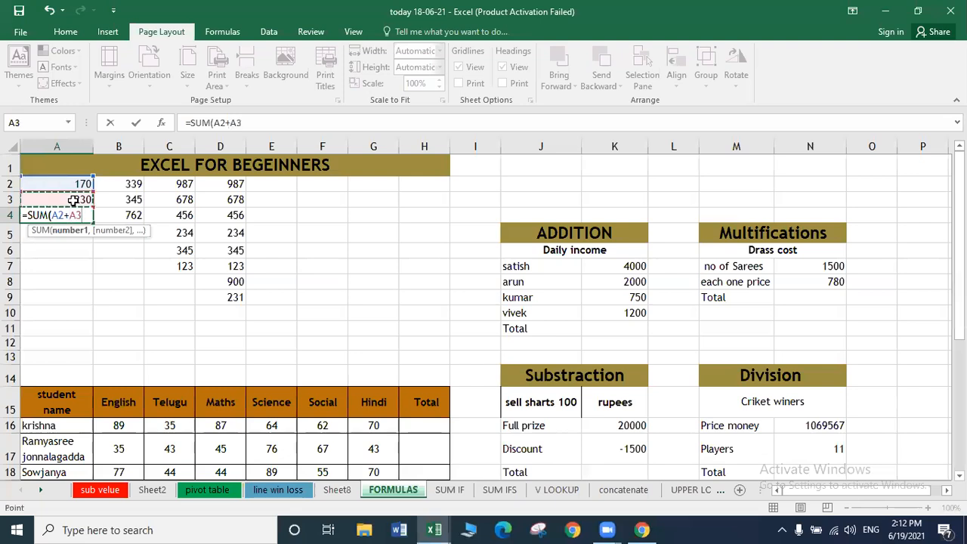
{"action": "type", "text": ")"}
{"action": "key", "text": "Return"}
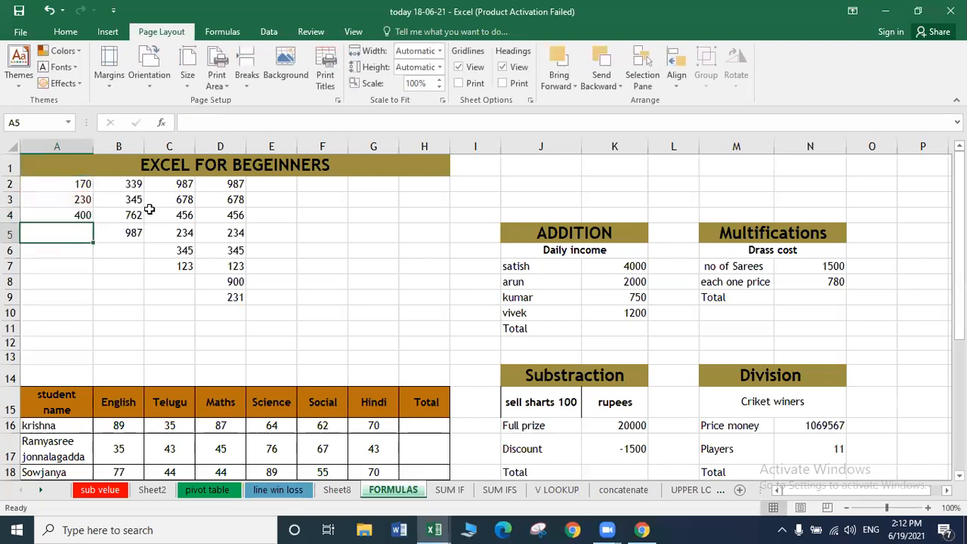
Change A2 to 300 and A3 to 500 so A4 shows 800.
{"action": "key", "text": "Up"}
{"action": "key", "text": "Up"}
{"action": "key", "text": "Up"}
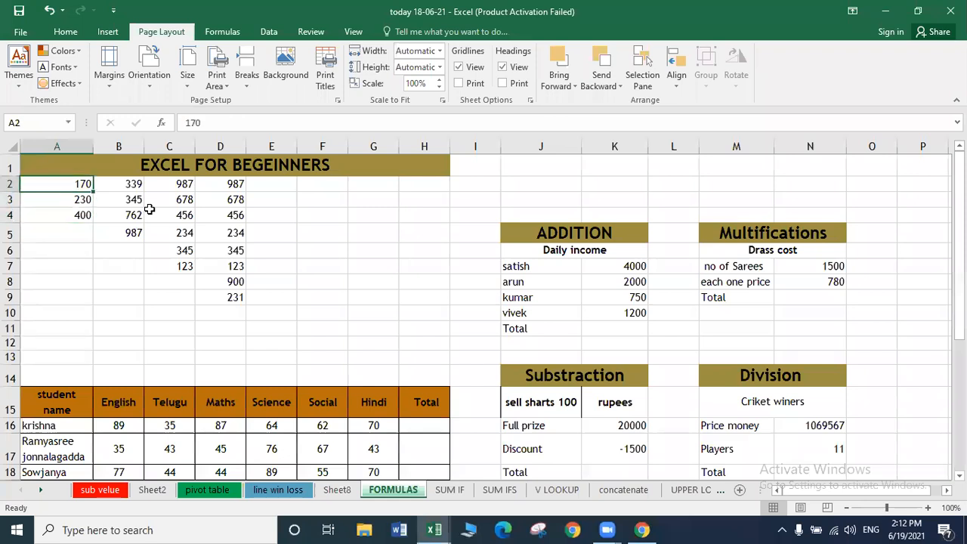
{"action": "type", "text": "300"}
{"action": "key", "text": "Return"}
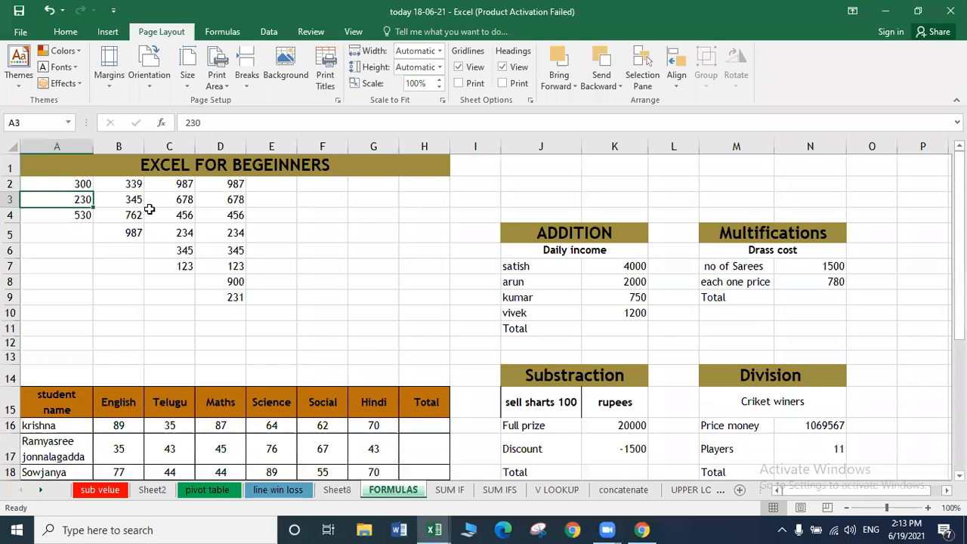
{"action": "type", "text": "500"}
{"action": "key", "text": "Return"}
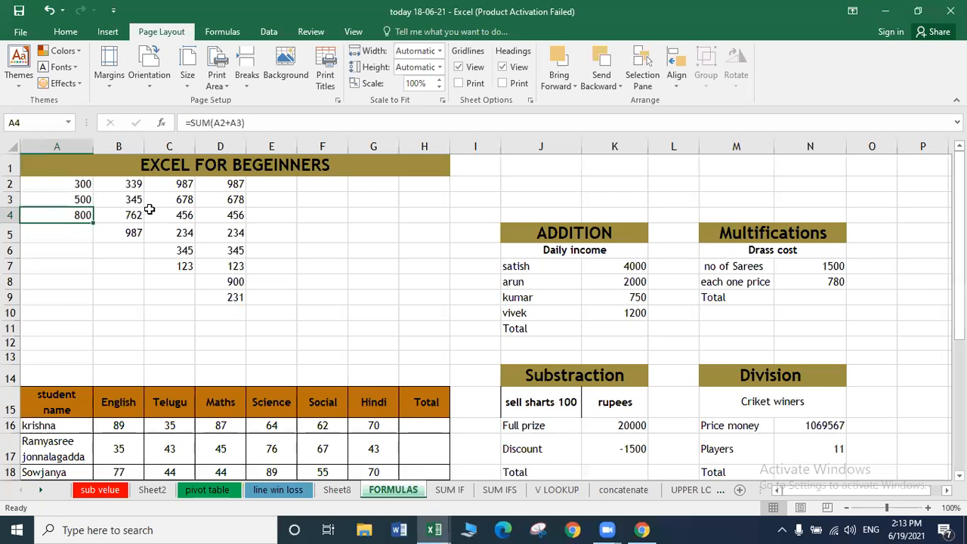
{"action": "key", "text": "Up"}
{"action": "key", "text": "Up"}
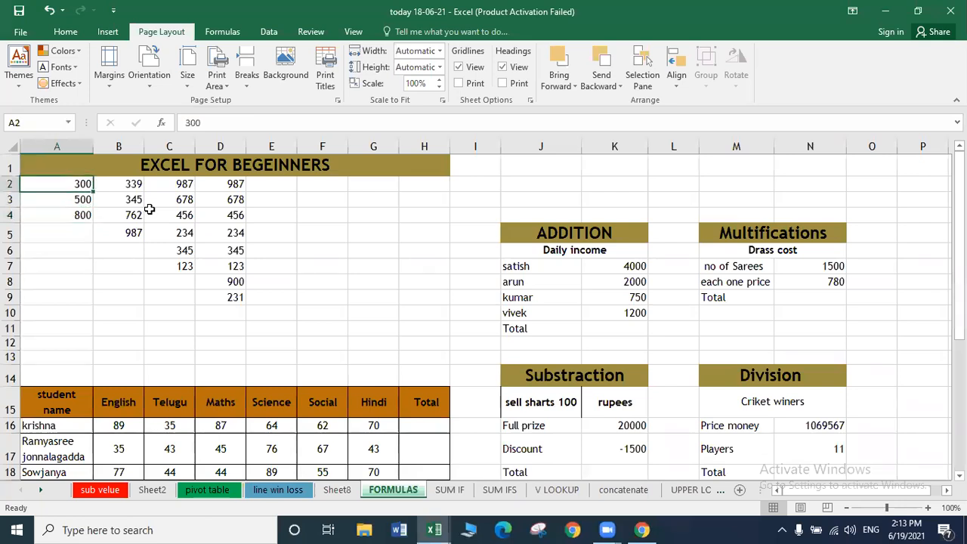
{"action": "key", "text": "Down"}
{"action": "key", "text": "Down"}
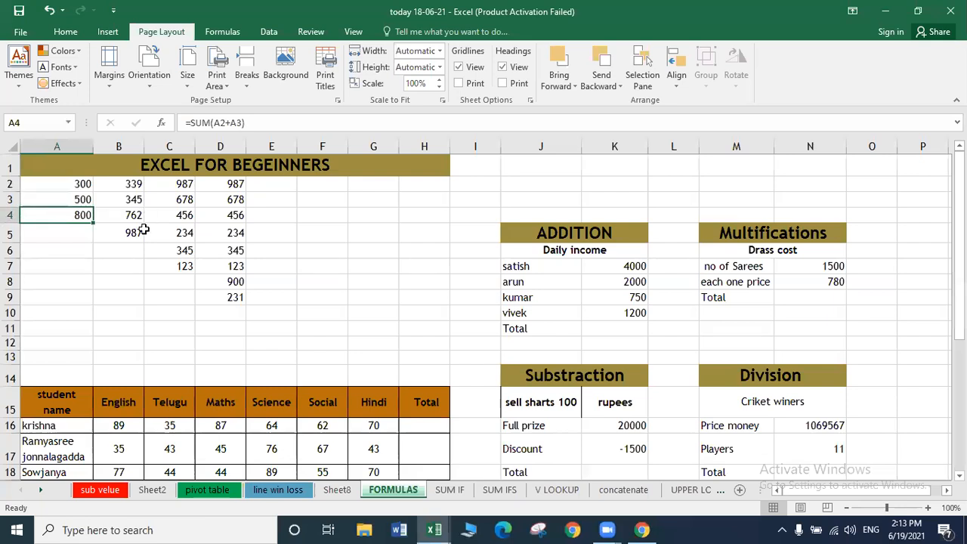
{"action": "left_click", "coordinate": [134, 252]}
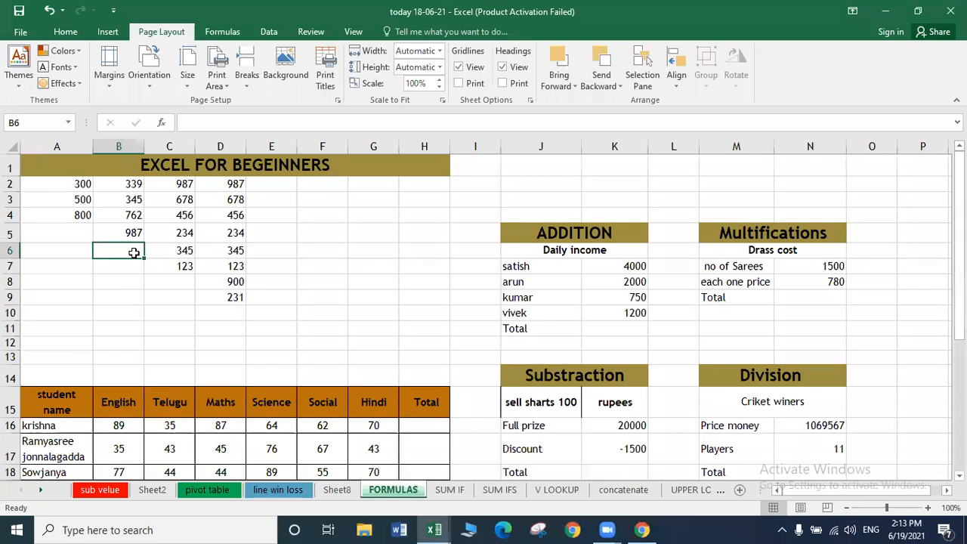
Enter the range B2:B5 in B6, then correct it to =SUM(B2:B5), giving 2433.
{"action": "type", "text": "="}
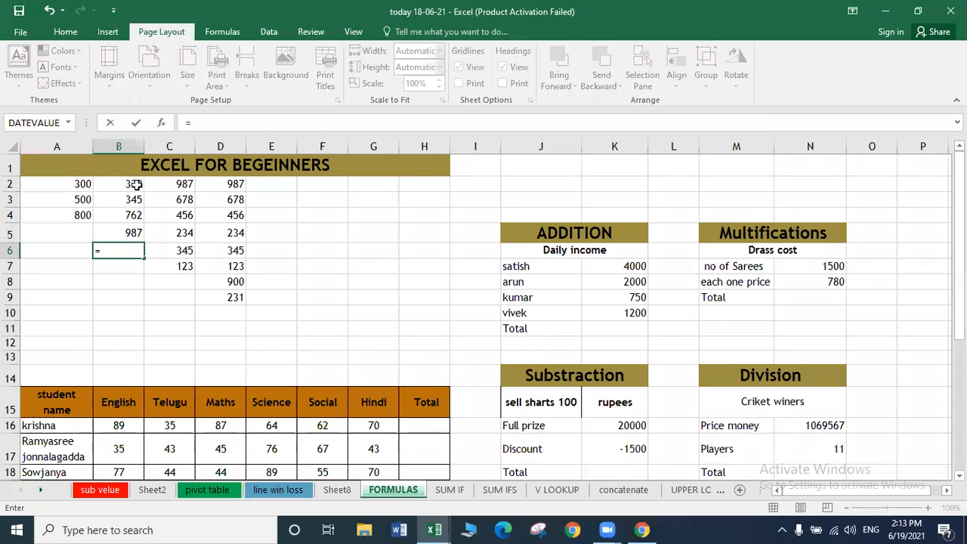
{"action": "left_click_drag", "start_coordinate": [134, 184], "coordinate": [135, 232]}
{"action": "key", "text": "Return"}
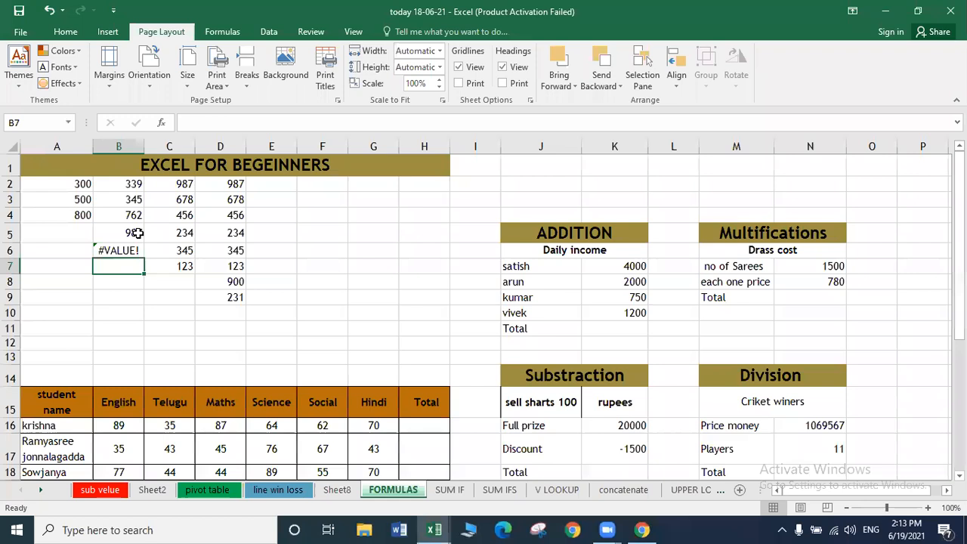
{"action": "key", "text": "Up"}
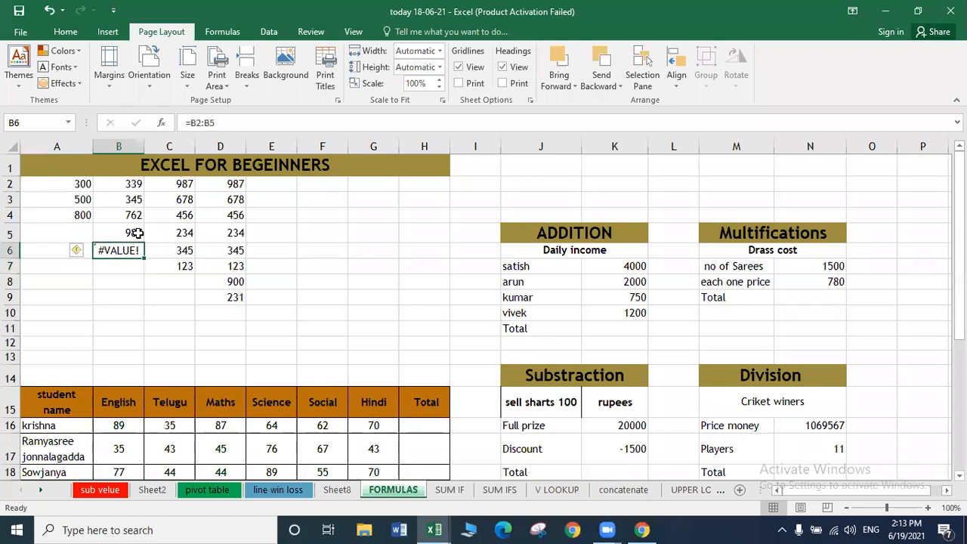
{"action": "left_click", "coordinate": [192, 123]}
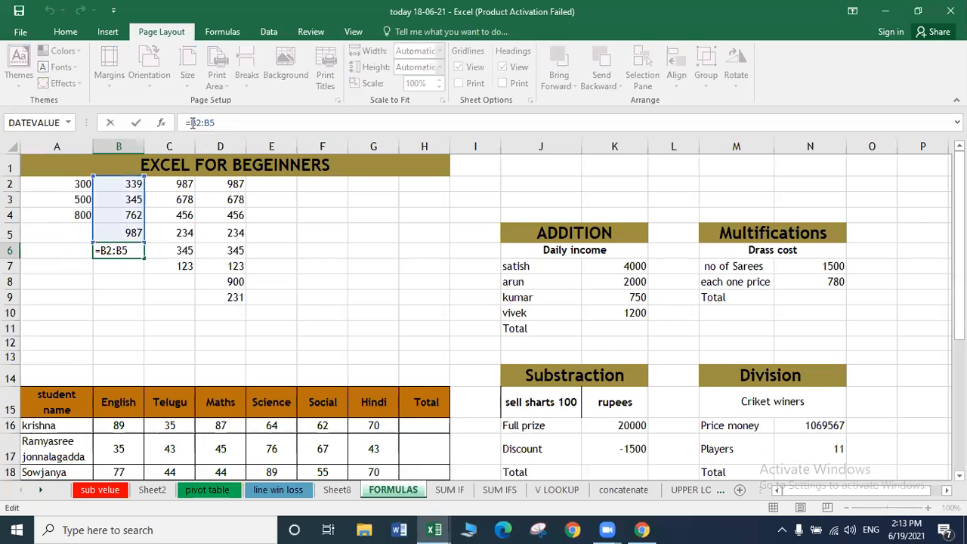
{"action": "type", "text": "SUM"}
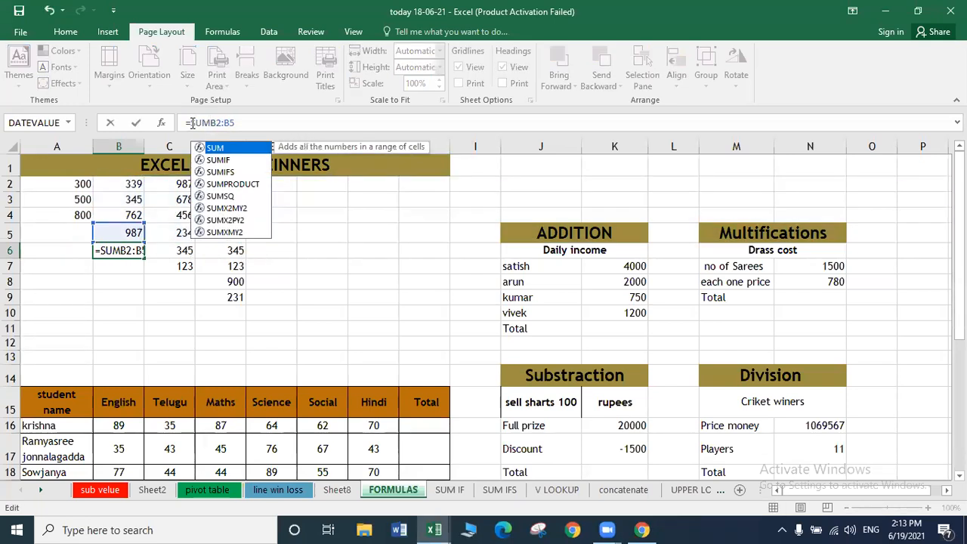
{"action": "key", "text": "Right"}
{"action": "key", "text": "Right"}
{"action": "key", "text": "Right"}
{"action": "key", "text": "Right"}
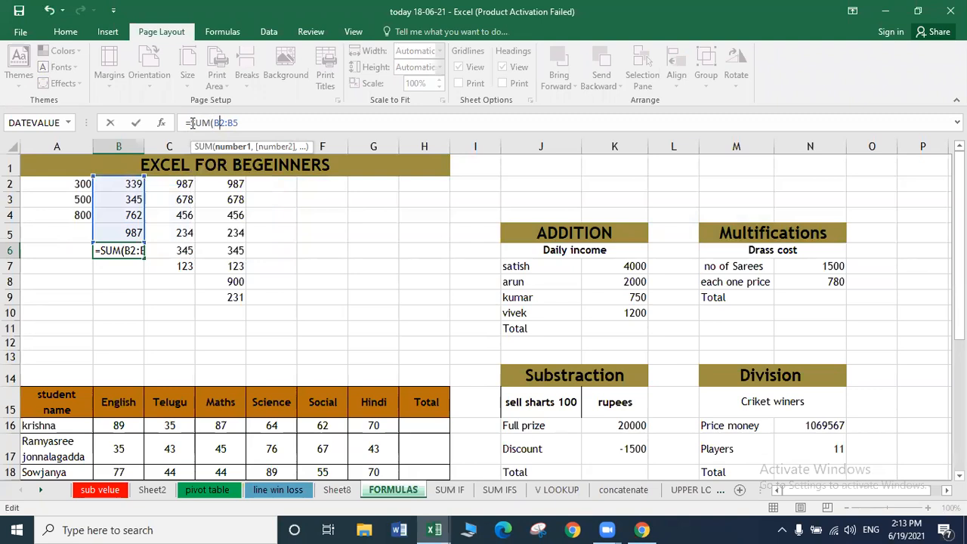
{"action": "type", "text": ")"}
{"action": "key", "text": "Return"}
{"action": "key", "text": "Up"}
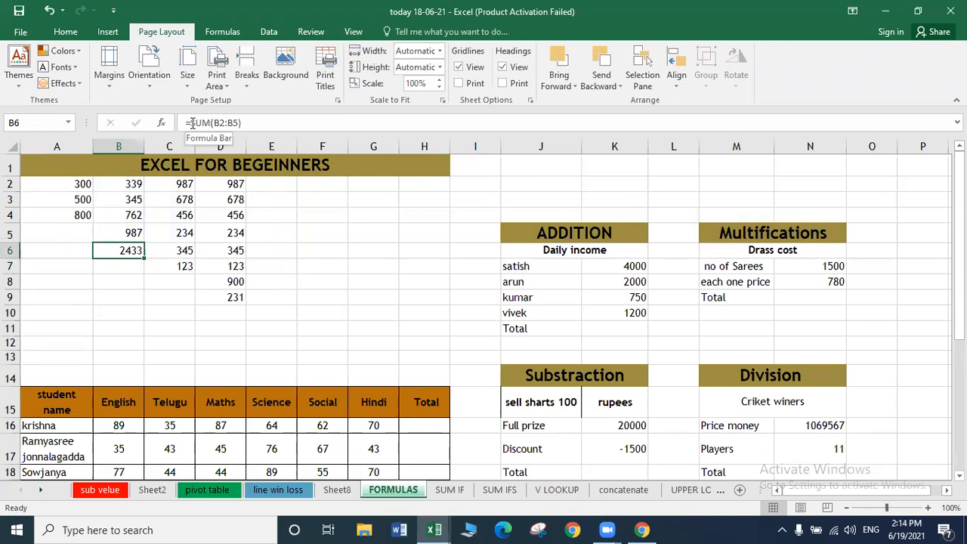
{"action": "left_click", "coordinate": [161, 280]}
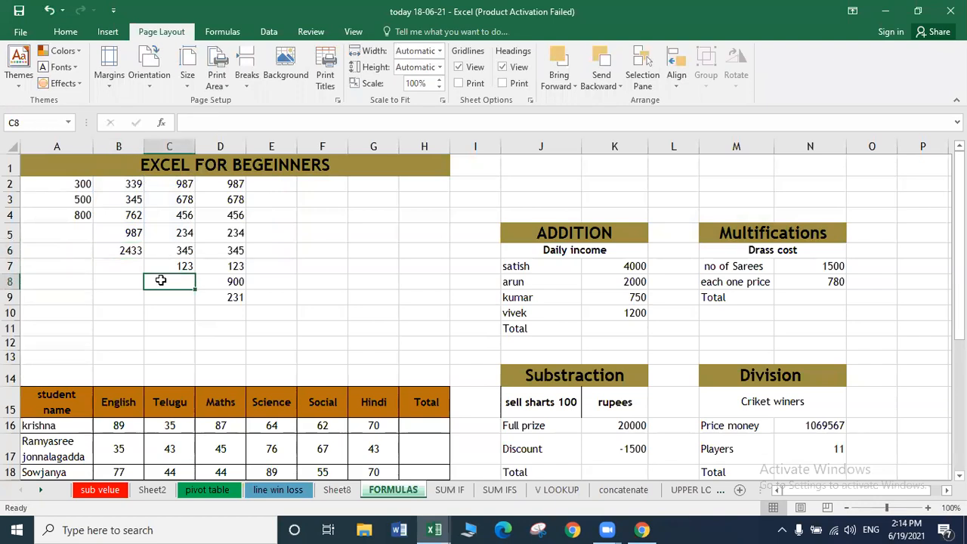
Total C2 through C7 in C8 with =SUM(C2+C3+C4+C5+C6+C7), giving 2823.
{"action": "type", "text": "="}
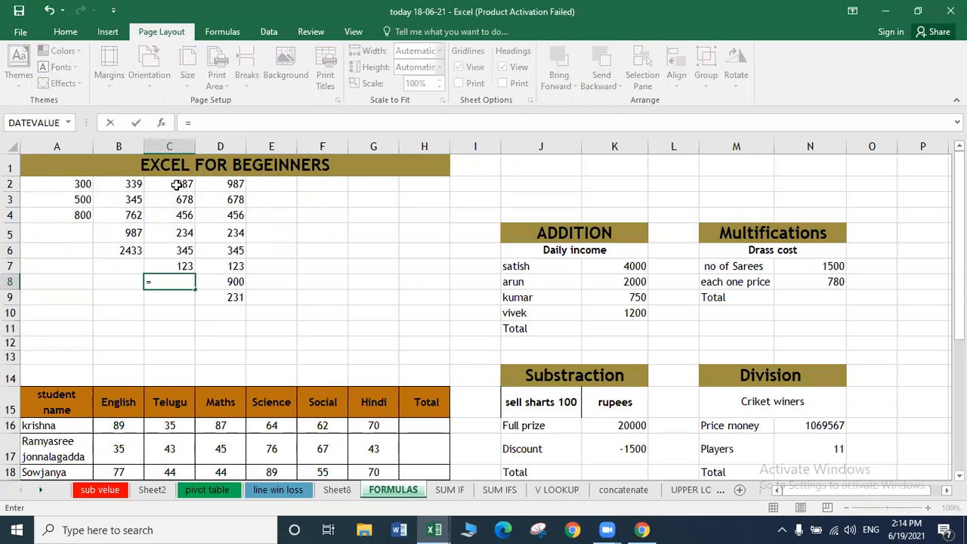
{"action": "type", "text": "SU"}
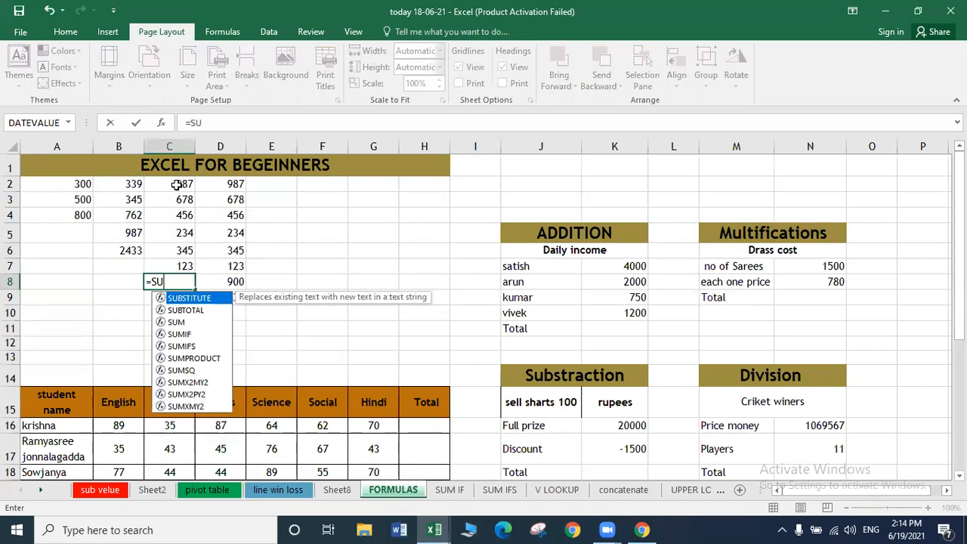
{"action": "type", "text": "M("}
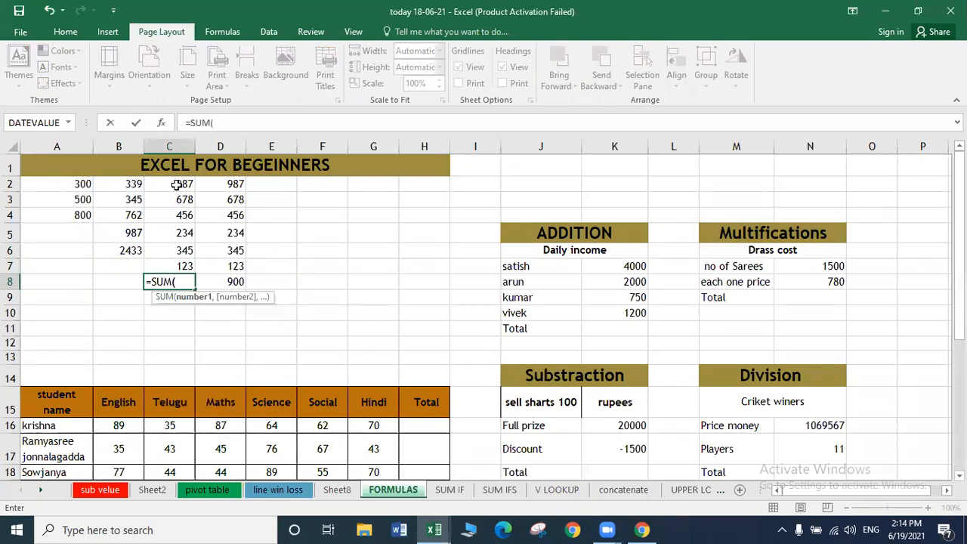
{"action": "left_click", "coordinate": [176, 185]}
{"action": "type", "text": "+"}
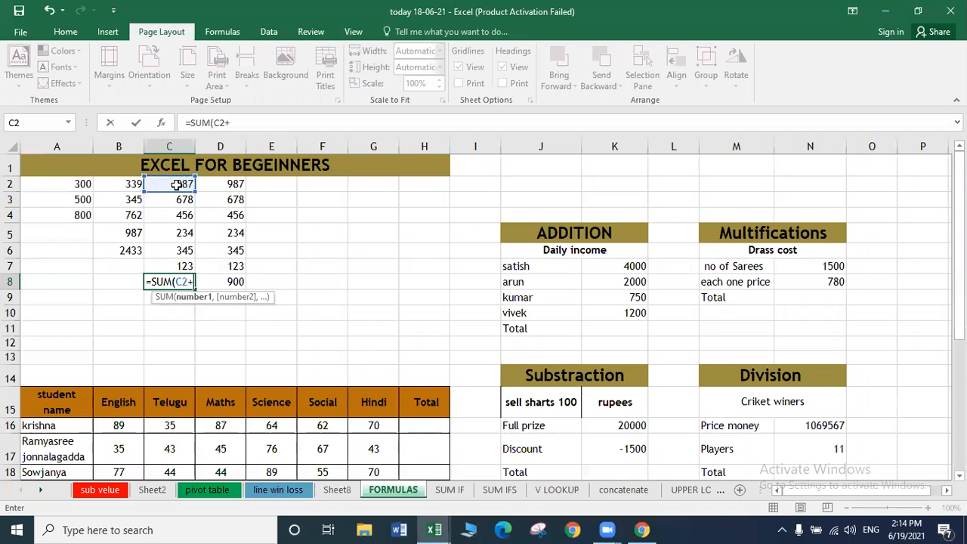
{"action": "left_click", "coordinate": [177, 197]}
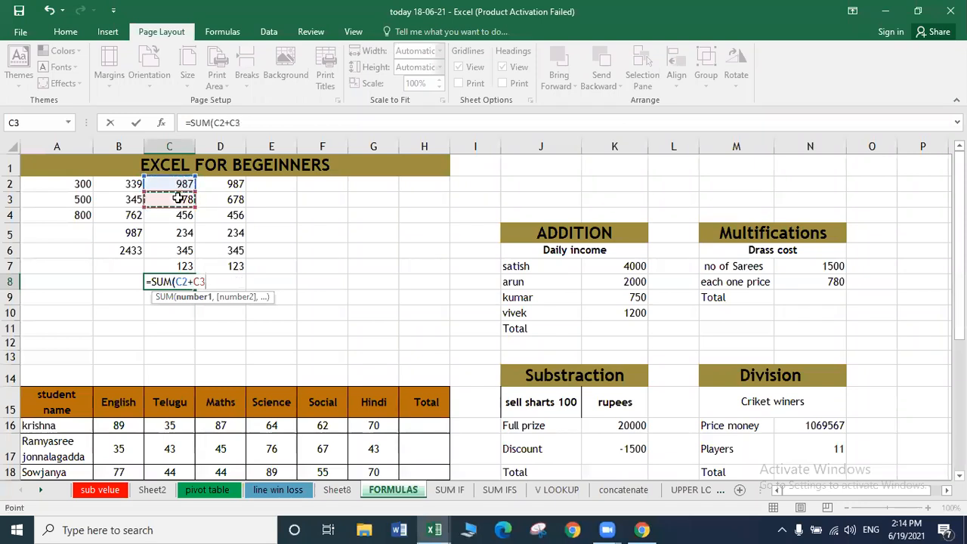
{"action": "type", "text": "+"}
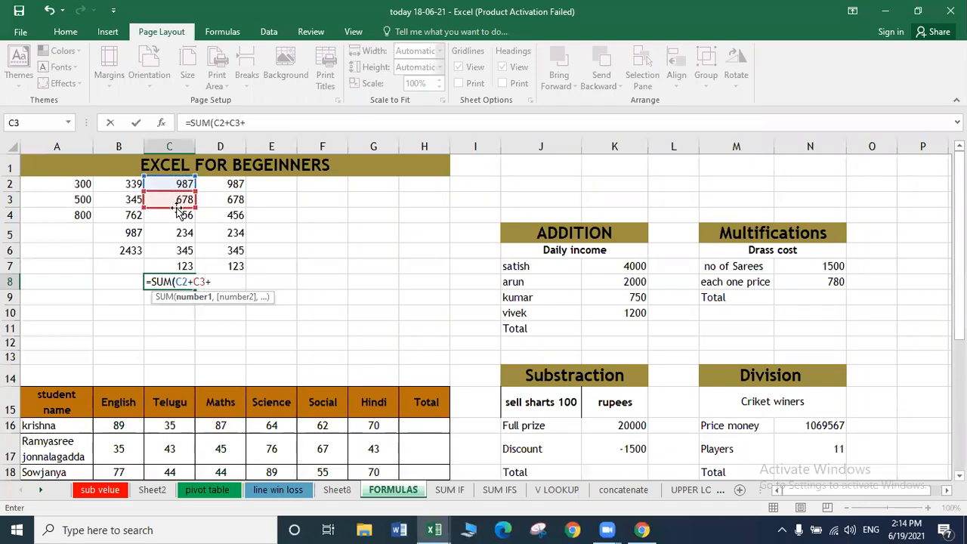
{"action": "left_click", "coordinate": [176, 216]}
{"action": "type", "text": "+"}
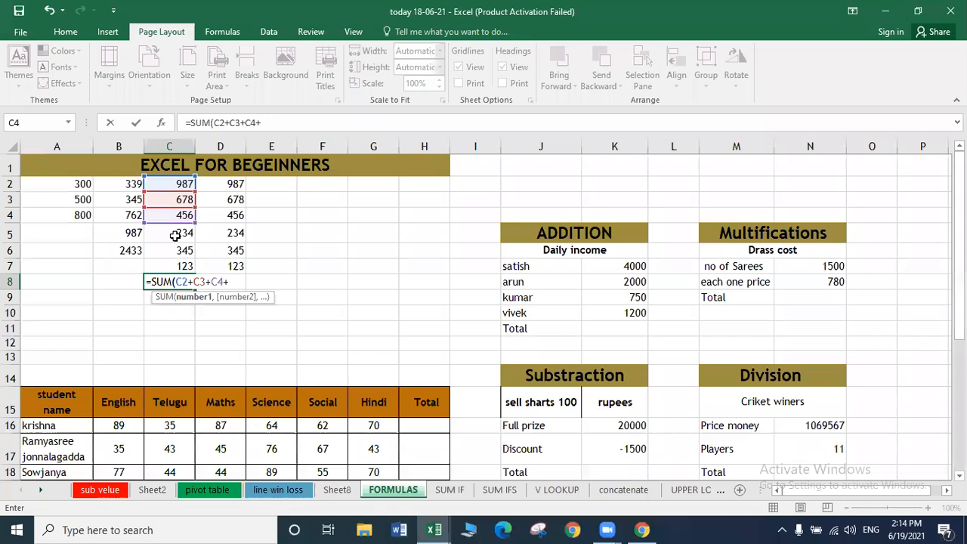
{"action": "left_click", "coordinate": [173, 240]}
{"action": "type", "text": "+"}
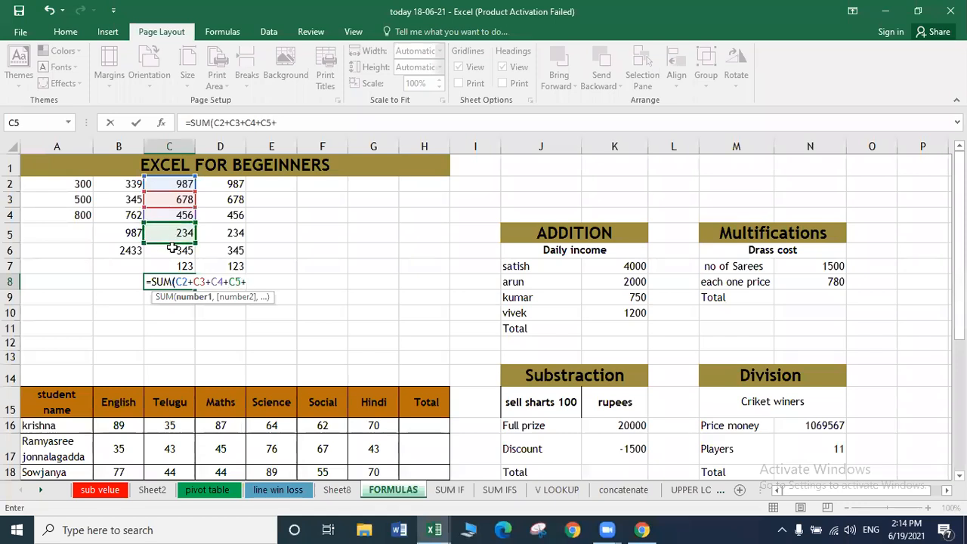
{"action": "left_click", "coordinate": [171, 249]}
{"action": "type", "text": "+"}
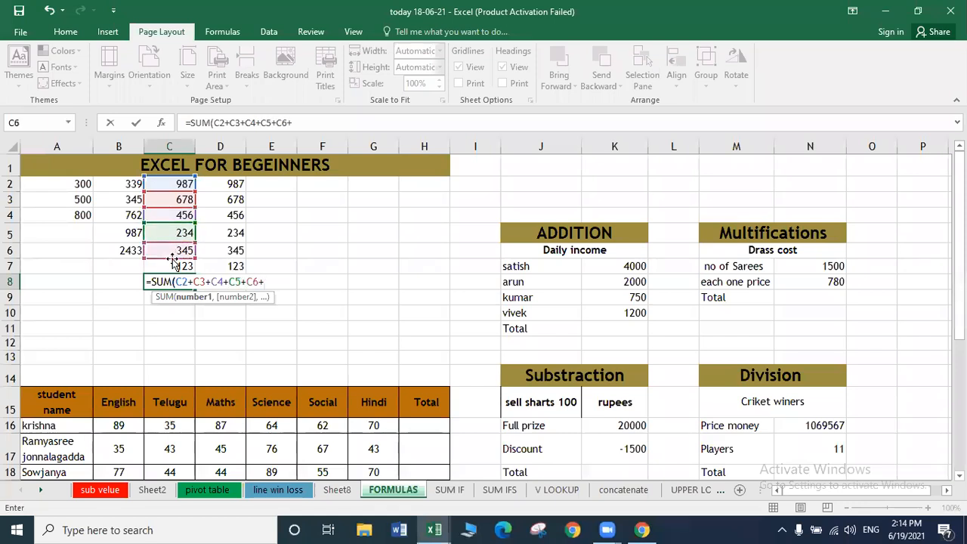
{"action": "left_click", "coordinate": [172, 265]}
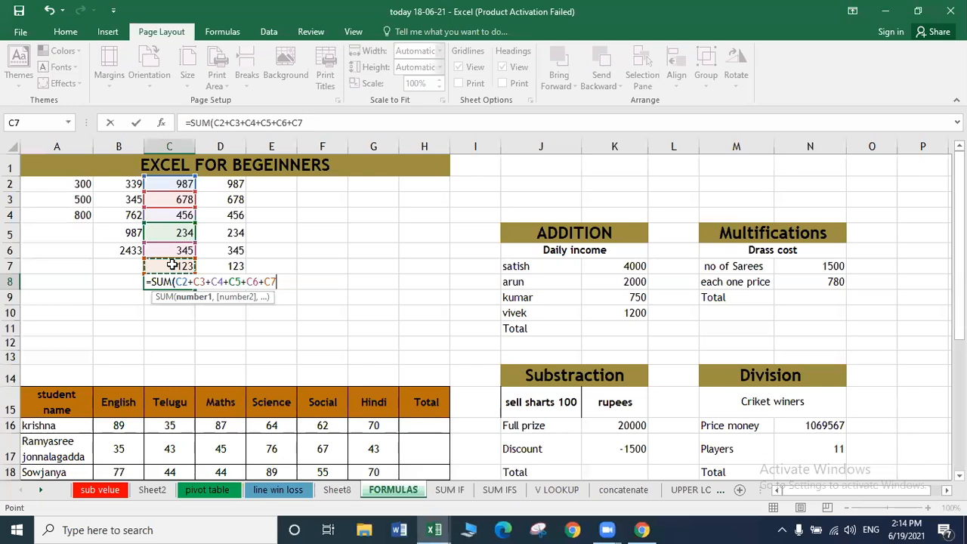
{"action": "key", "text": "Return"}
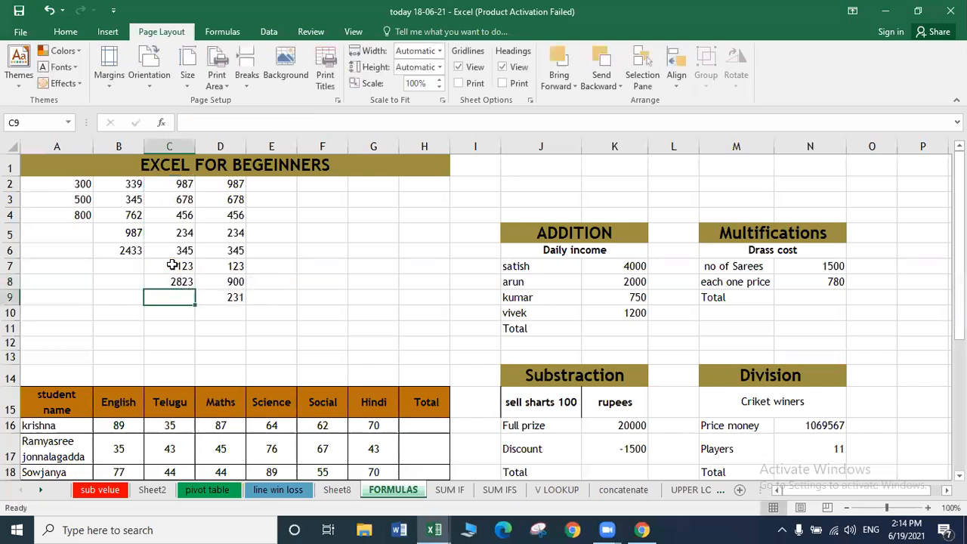
{"action": "key", "text": "Up"}
{"action": "key", "text": "Up"}
{"action": "key", "text": "Down"}
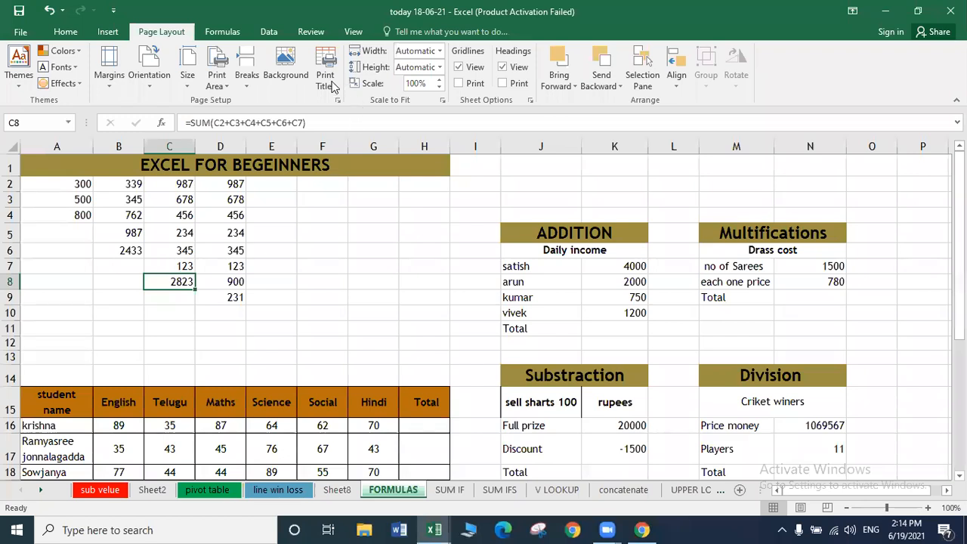
{"action": "left_click", "coordinate": [128, 250]}
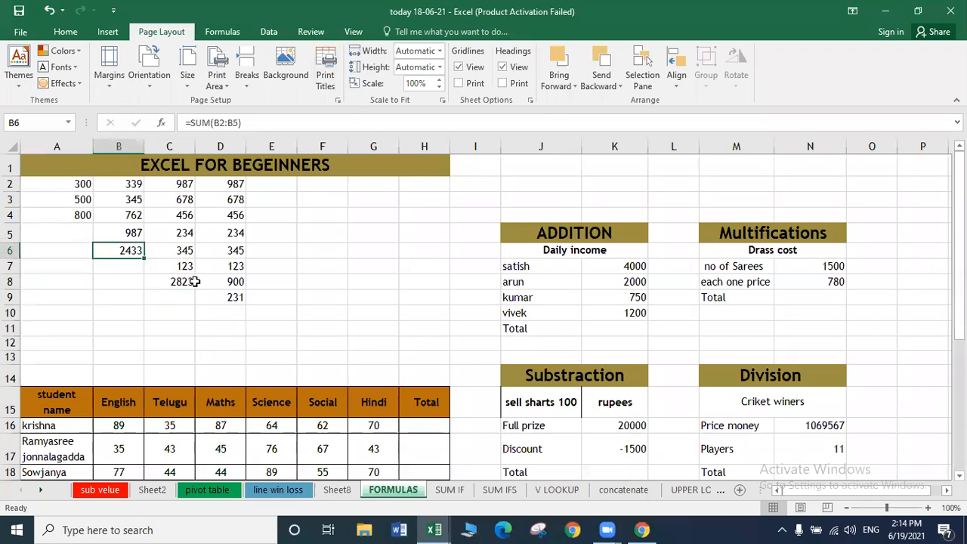
{"action": "left_click", "coordinate": [84, 213]}
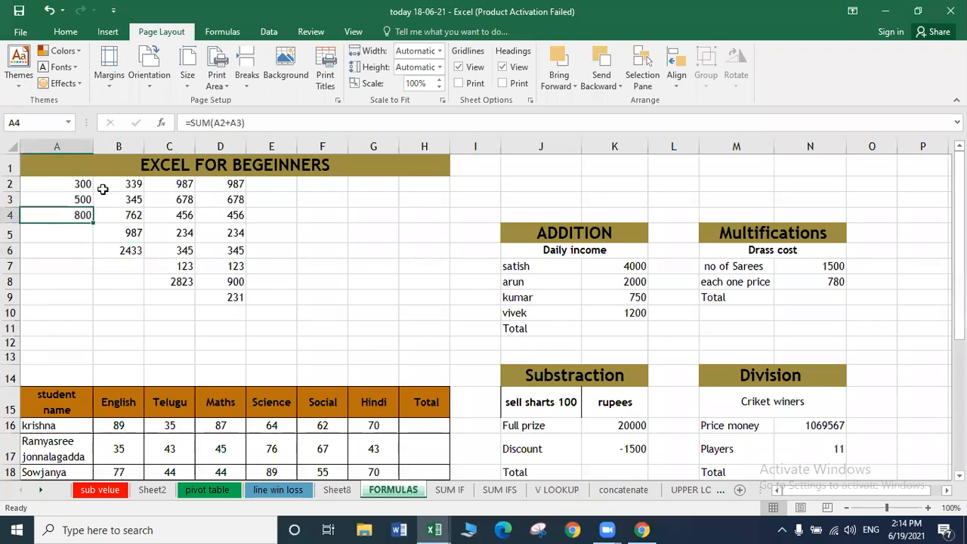
{"action": "left_click", "coordinate": [132, 252]}
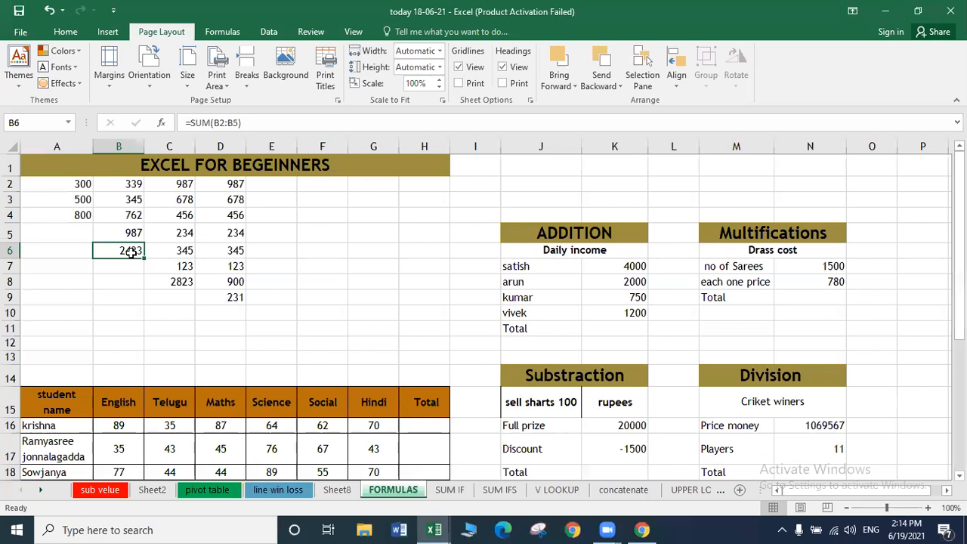
{"action": "left_click", "coordinate": [186, 281]}
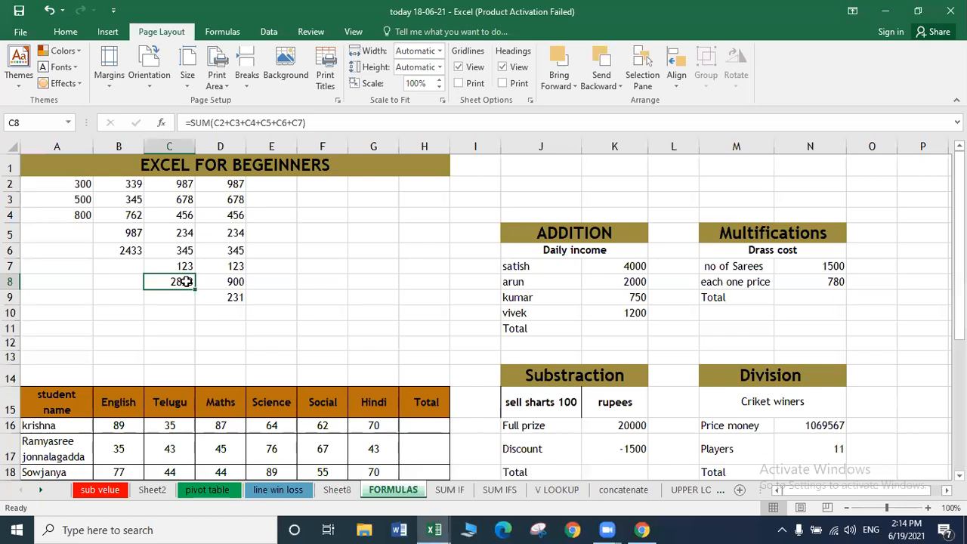
{"action": "left_click", "coordinate": [185, 200]}
Change C3 to 0 and C6 to 20, bringing the C8 total to 1820.
{"action": "type", "text": "0"}
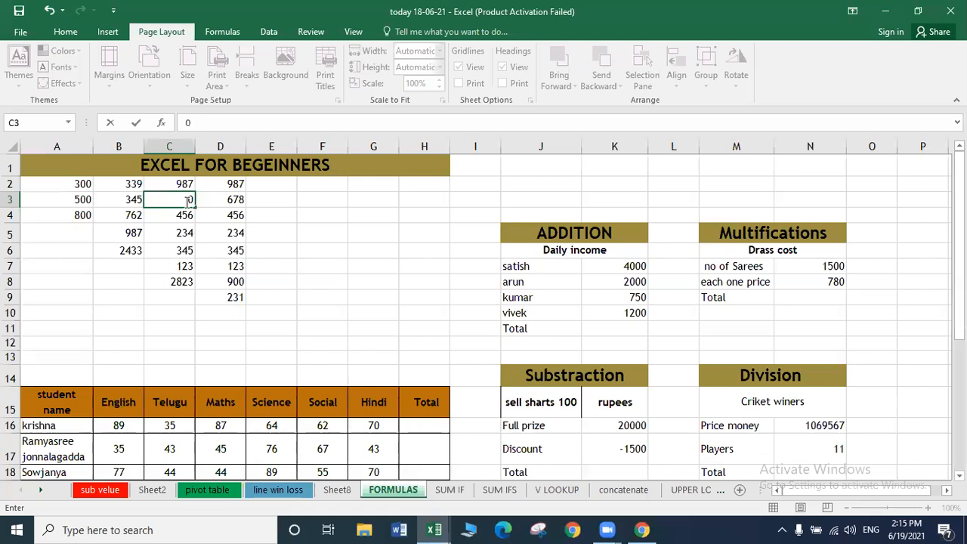
{"action": "key", "text": "Return"}
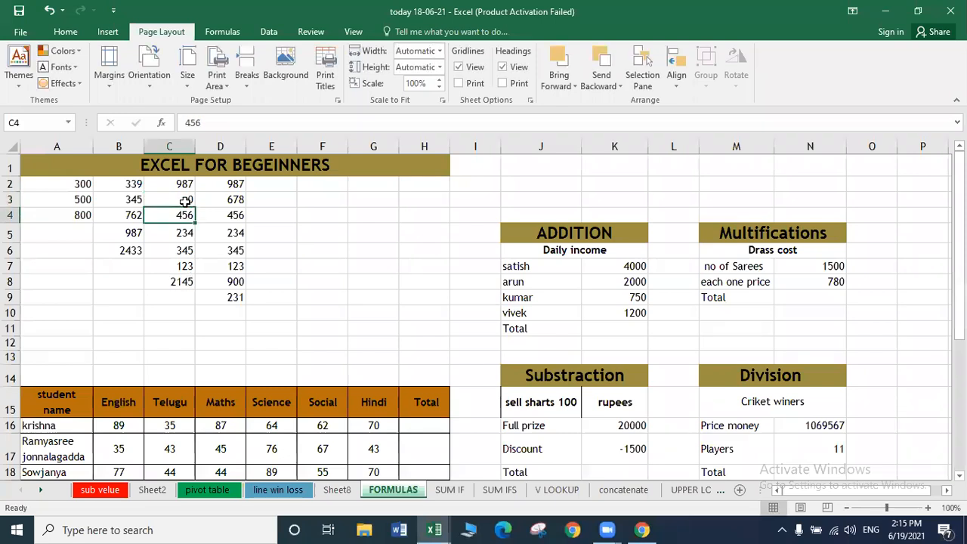
{"action": "key", "text": "Down"}
{"action": "key", "text": "Down"}
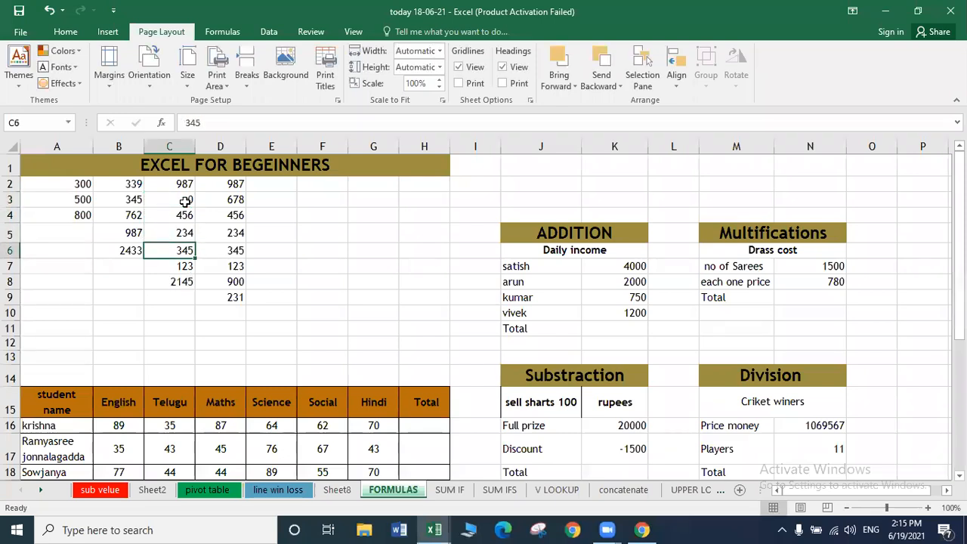
{"action": "type", "text": "20"}
{"action": "key", "text": "Return"}
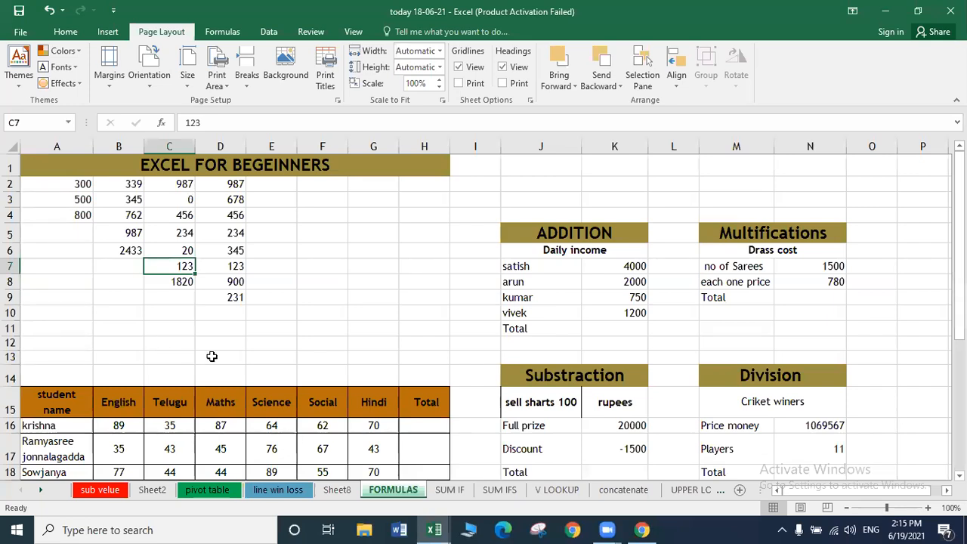
Insert an AutoSum total =SUM(D2:D9) in cell D10 with Alt+=.
{"action": "left_click", "coordinate": [211, 319]}
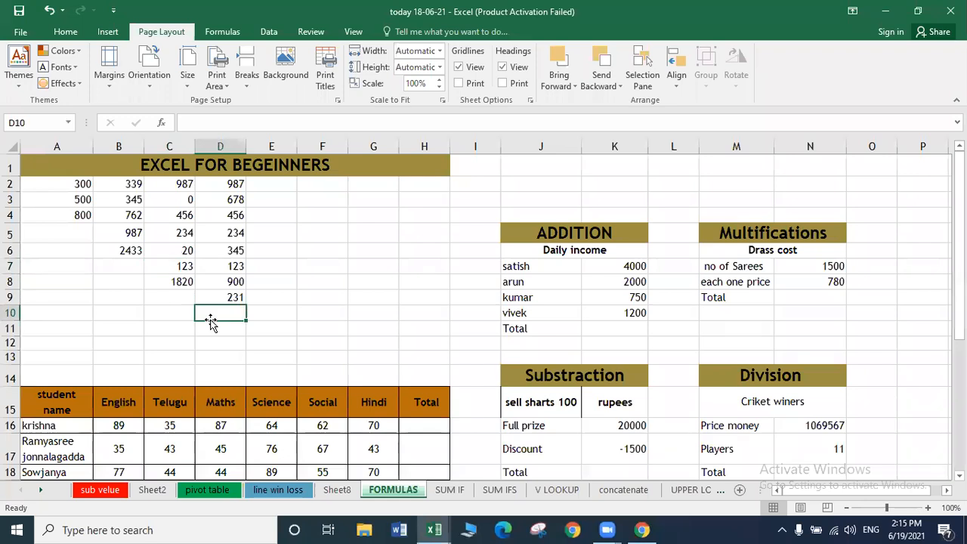
{"action": "key", "text": "alt+equal"}
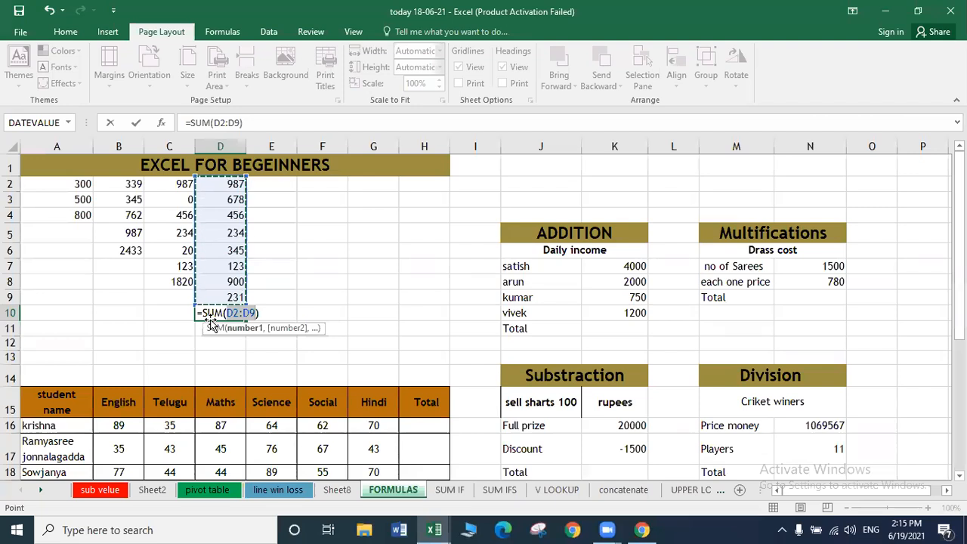
{"action": "key", "text": "Return"}
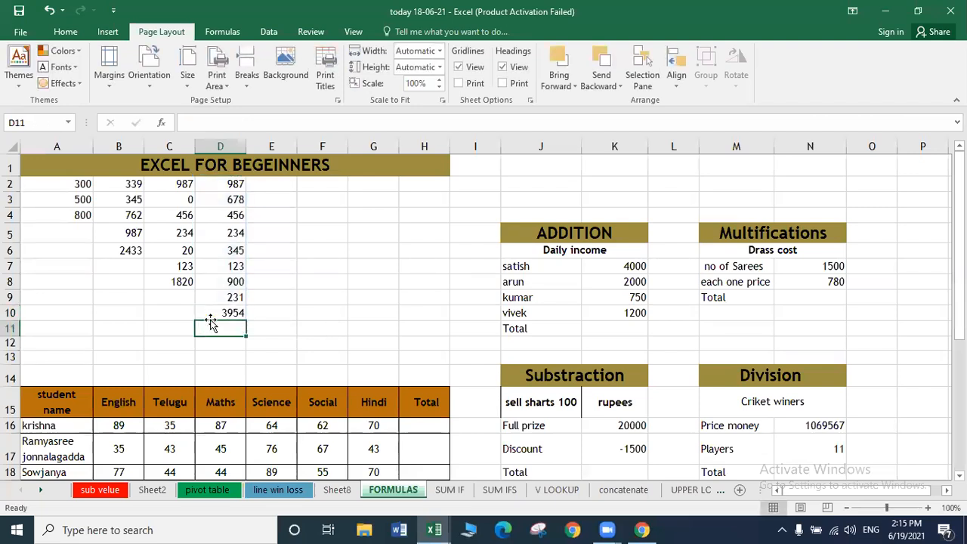
Change D5 to 944 and D7 to 98, so D10 recalculates to 4639.
{"action": "left_click", "coordinate": [228, 235]}
{"action": "key", "text": "Delete"}
{"action": "key", "text": "Down"}
{"action": "key", "text": "Down"}
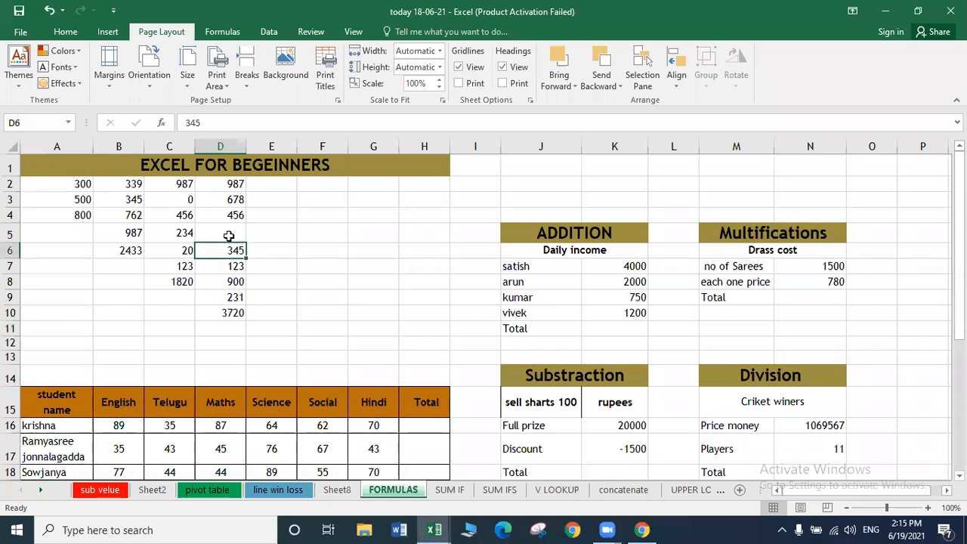
{"action": "key", "text": "Delete"}
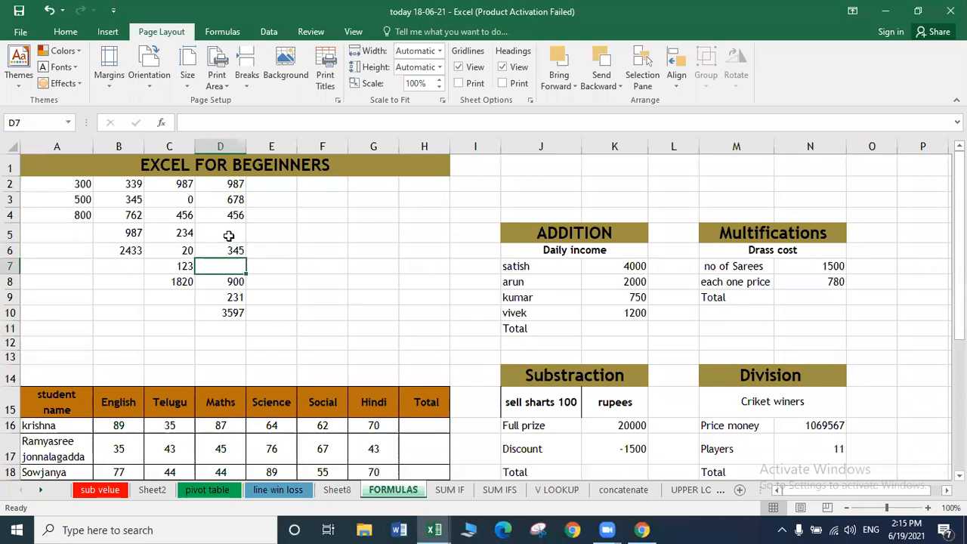
{"action": "type", "text": "98"}
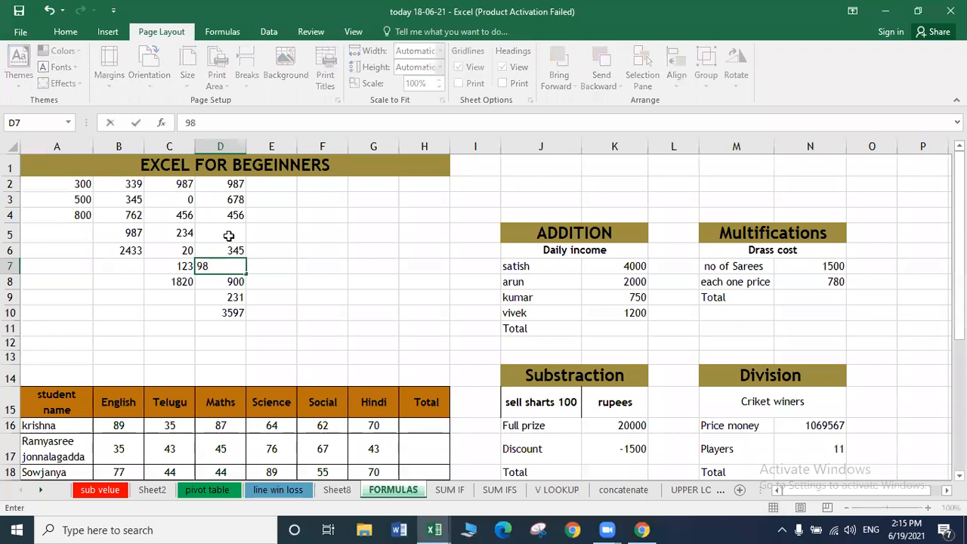
{"action": "key", "text": "Return"}
{"action": "key", "text": "Up"}
{"action": "key", "text": "Up"}
{"action": "key", "text": "Up"}
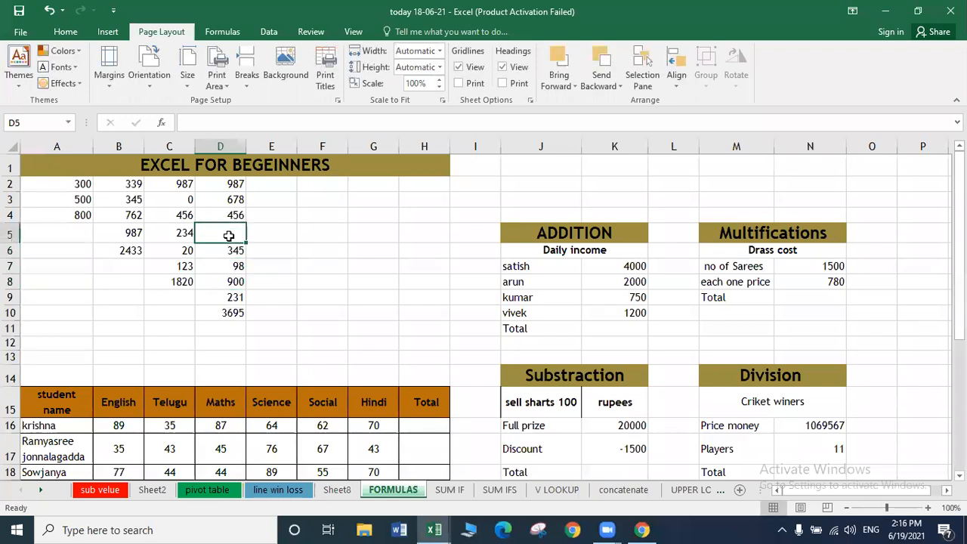
{"action": "type", "text": "944"}
{"action": "key", "text": "Return"}
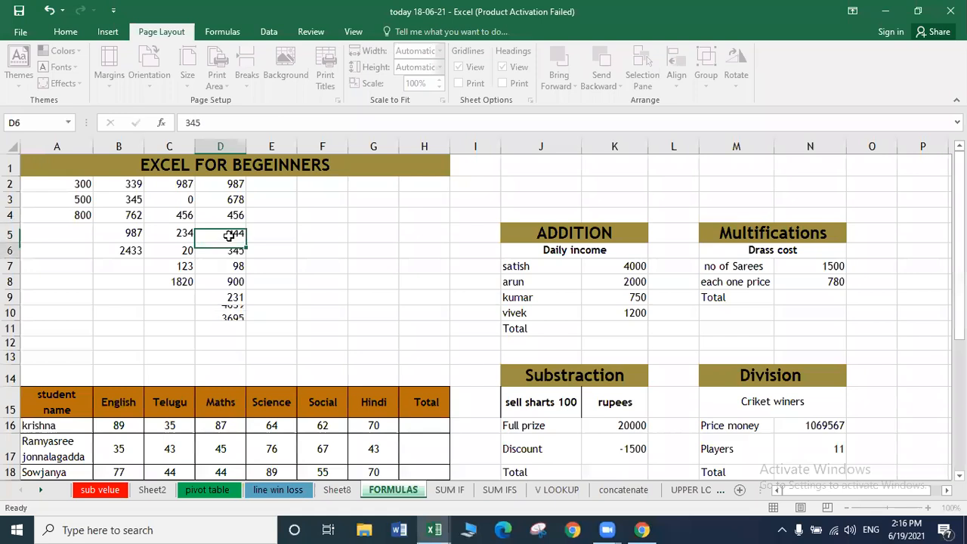
{"action": "left_click", "coordinate": [281, 330]}
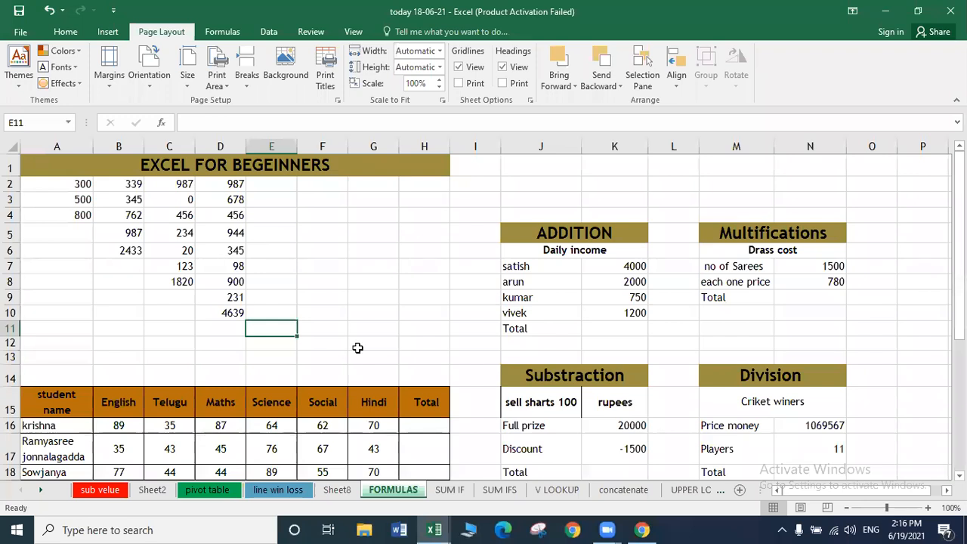
Clear the column totals in D10 and C8.
{"action": "left_click", "coordinate": [619, 327]}
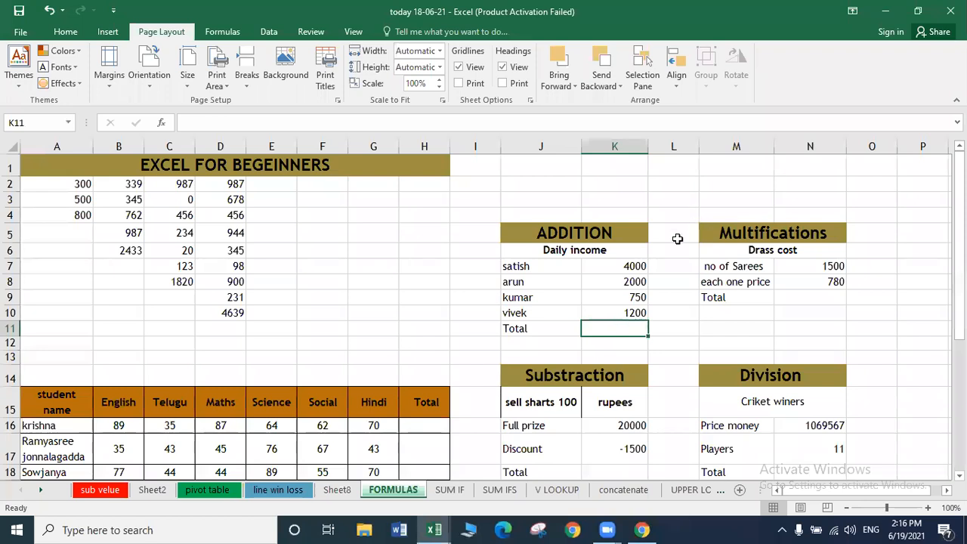
{"action": "left_click", "coordinate": [309, 266]}
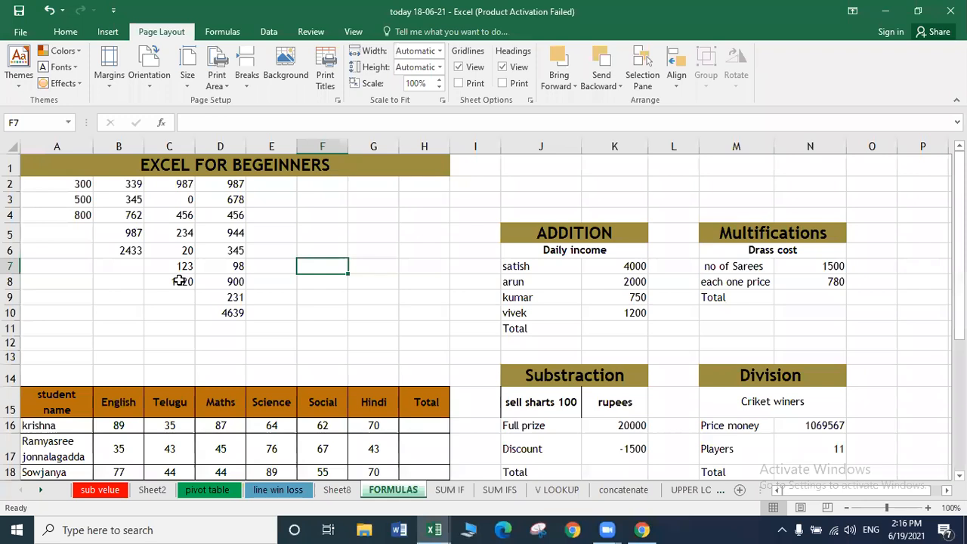
{"action": "left_click", "coordinate": [182, 282]}
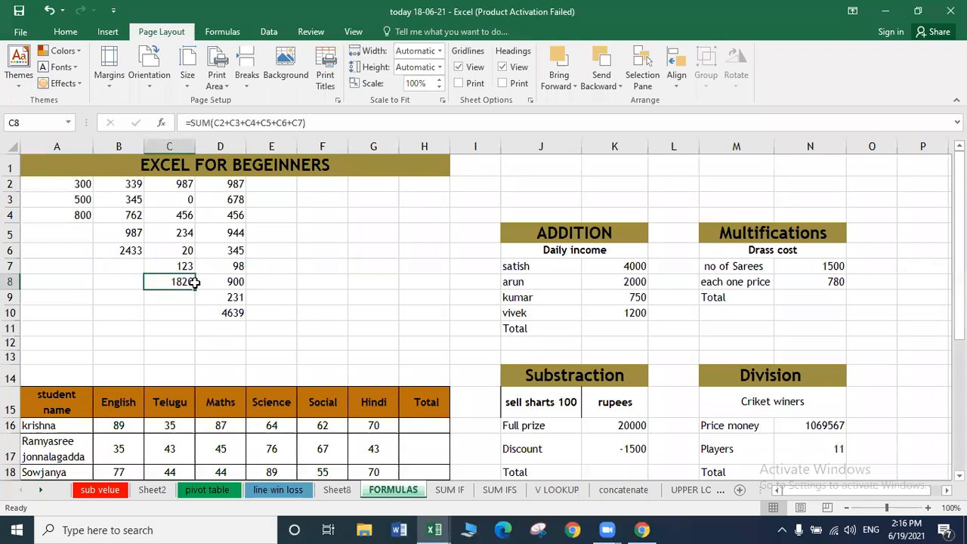
{"action": "left_click", "coordinate": [225, 320]}
{"action": "key", "text": "Delete"}
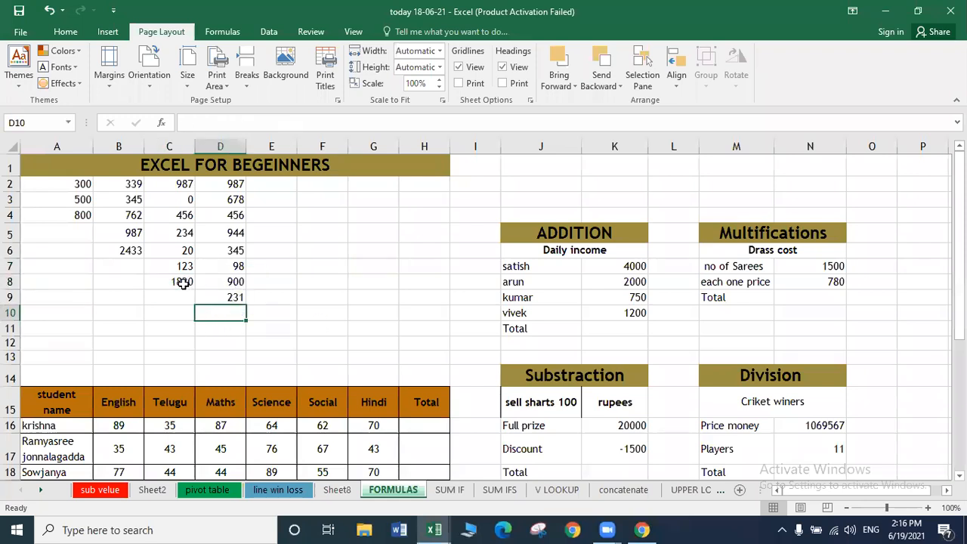
{"action": "left_click", "coordinate": [182, 282]}
{"action": "key", "text": "Delete"}
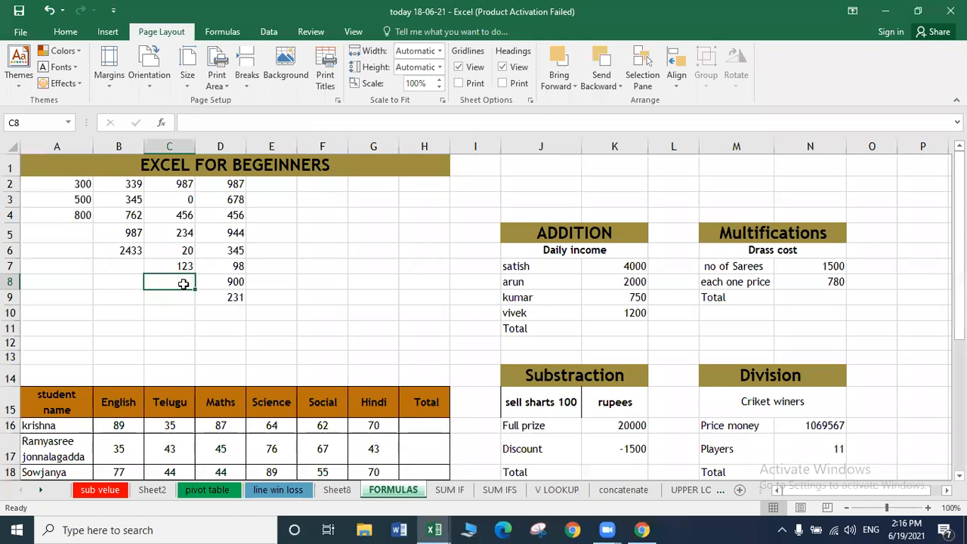
Clear the SUM formulas in B6 and A4.
{"action": "key", "text": "Left"}
{"action": "key", "text": "Up"}
{"action": "key", "text": "Up"}
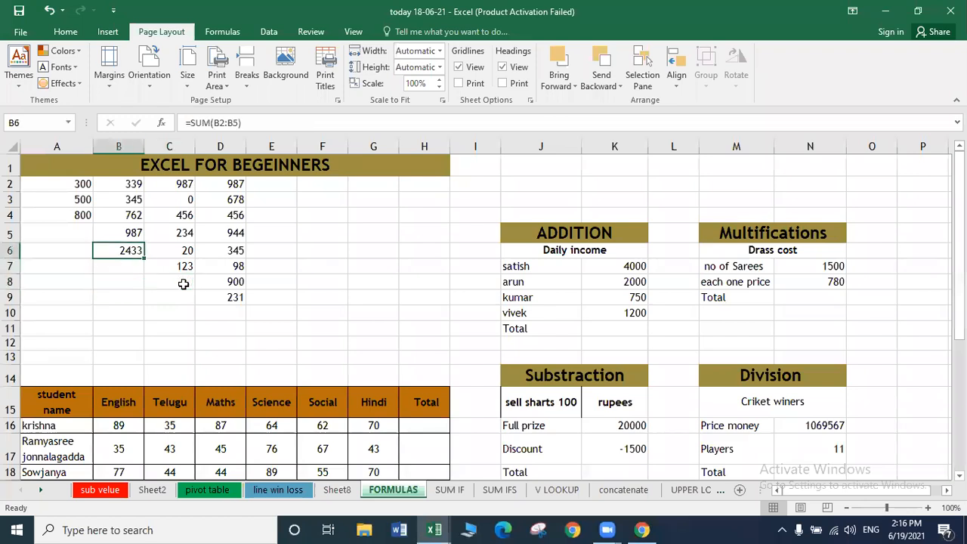
{"action": "key", "text": "Delete"}
{"action": "key", "text": "Left"}
{"action": "key", "text": "Up"}
{"action": "key", "text": "Up"}
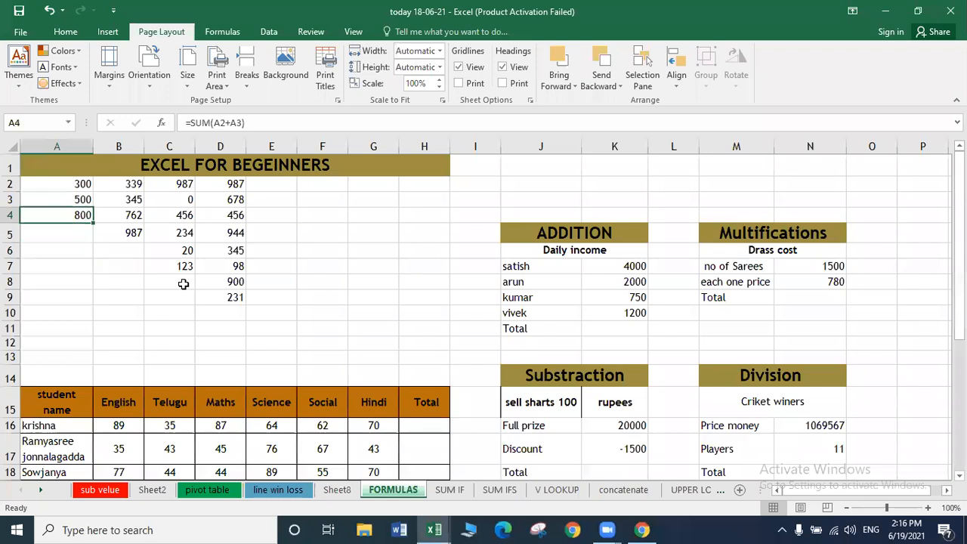
{"action": "key", "text": "Delete"}
Re-enter =SUM(A2+A3) in cell A4 by pointing at A2 and A3.
{"action": "type", "text": "="}
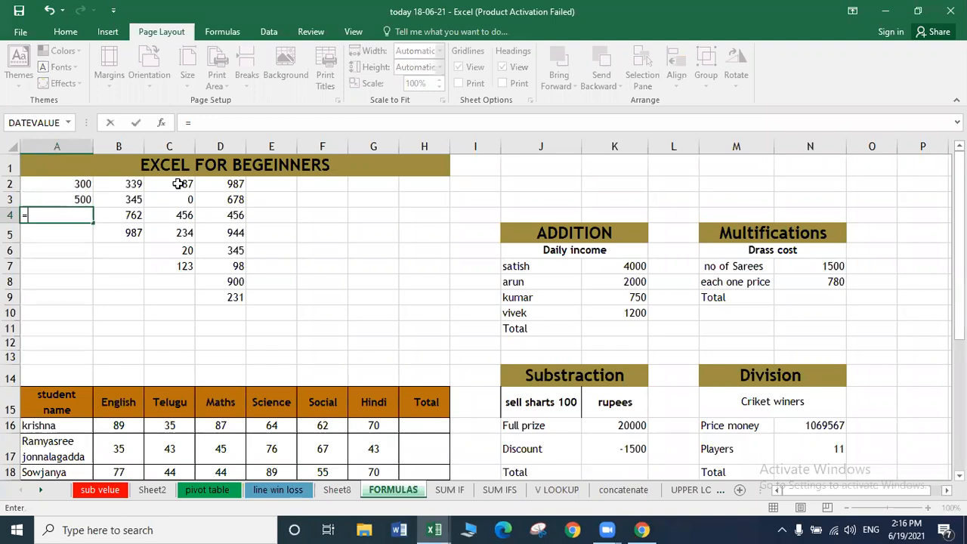
{"action": "type", "text": "SU"}
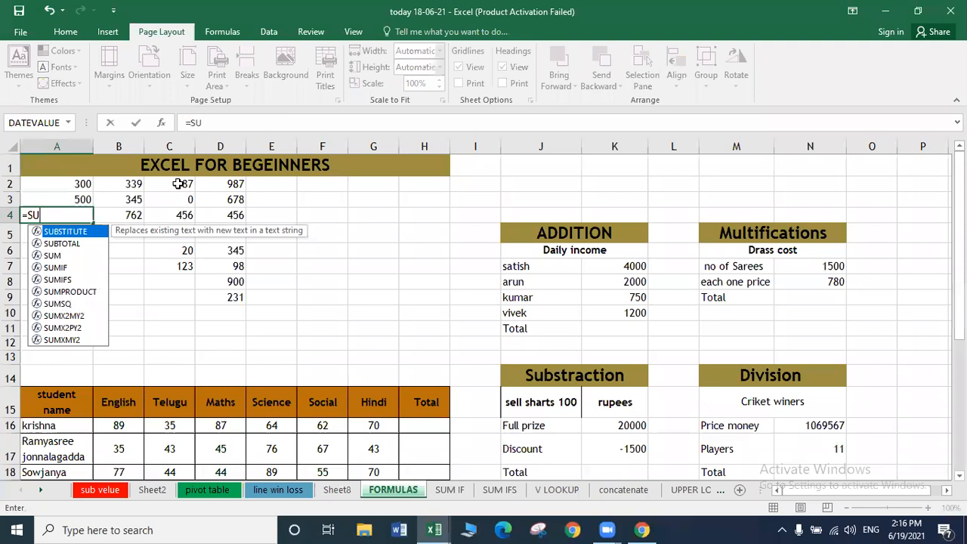
{"action": "type", "text": "M"}
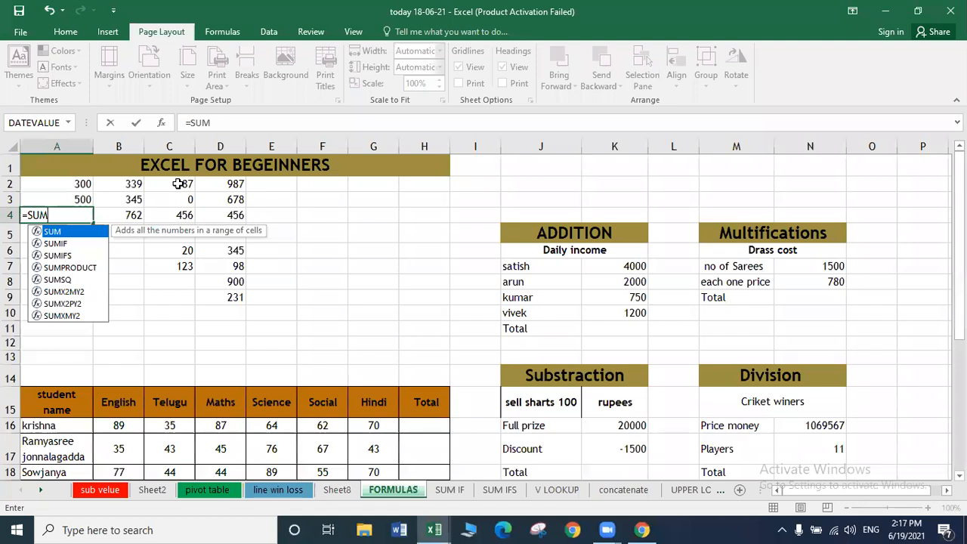
{"action": "type", "text": "("}
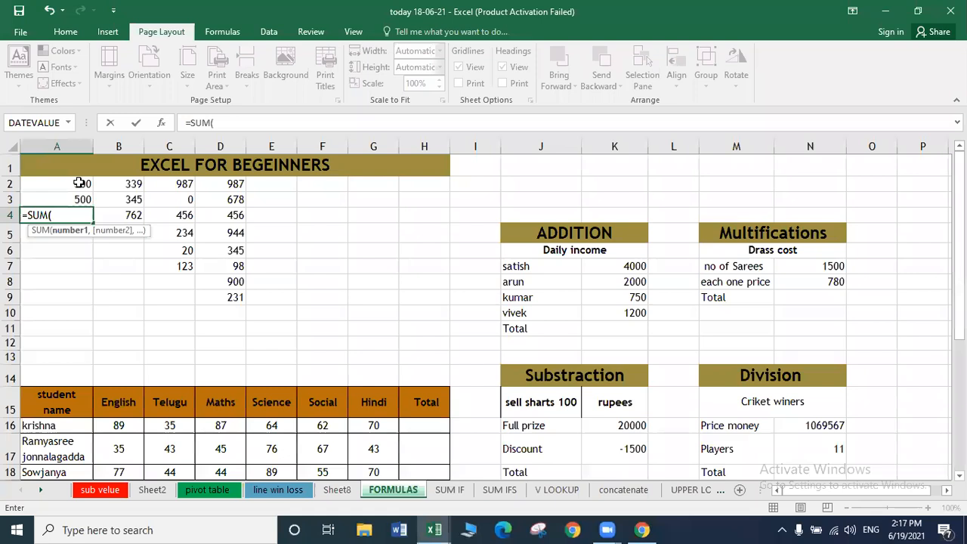
{"action": "left_click", "coordinate": [79, 182]}
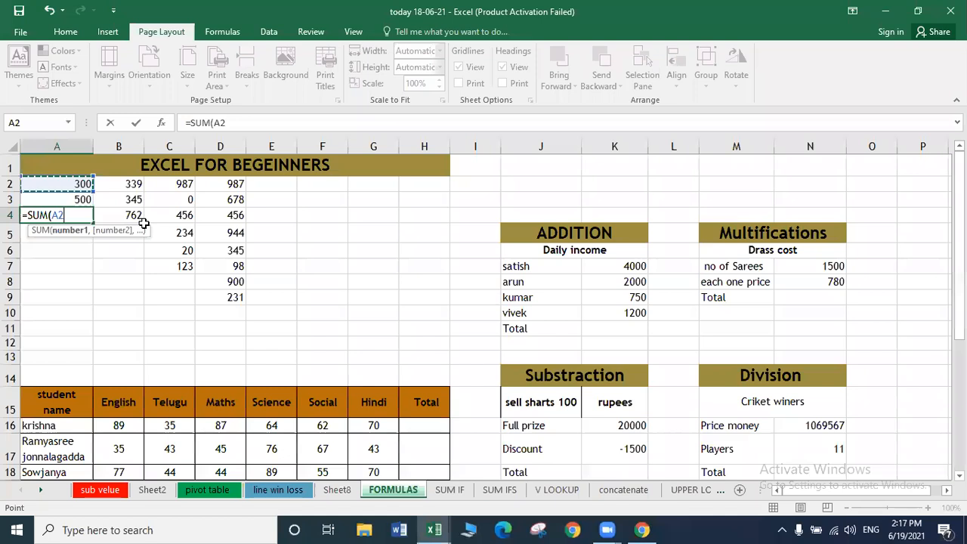
{"action": "type", "text": "+"}
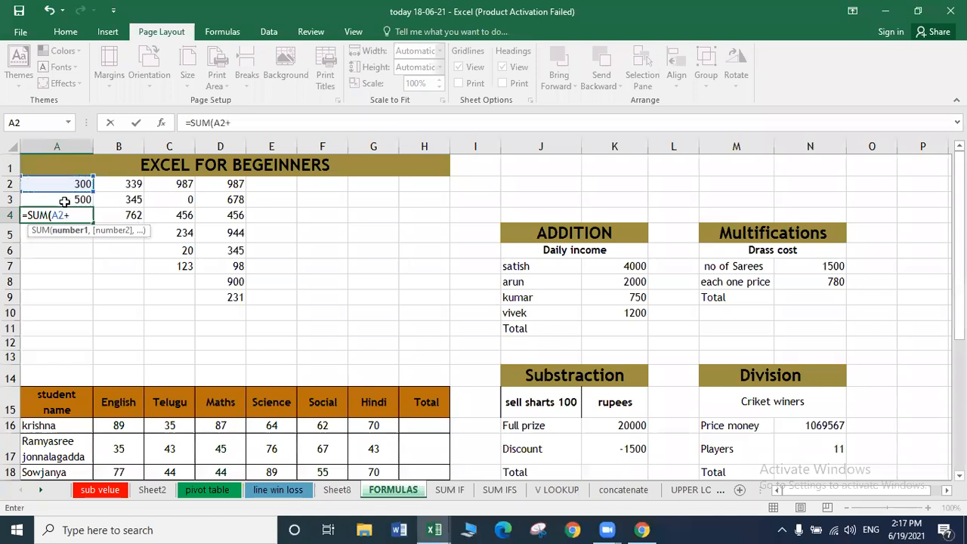
{"action": "left_click", "coordinate": [62, 199]}
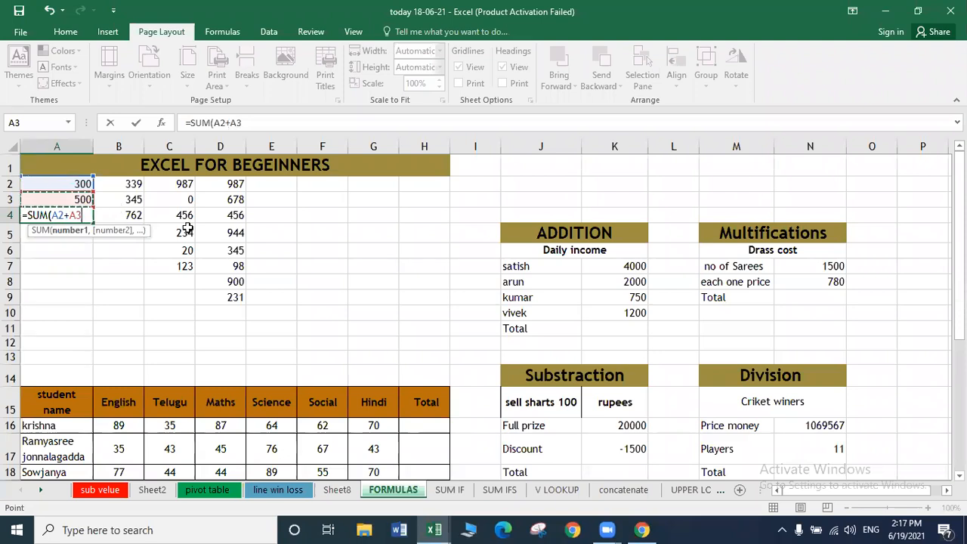
{"action": "type", "text": ")"}
{"action": "key", "text": "Return"}
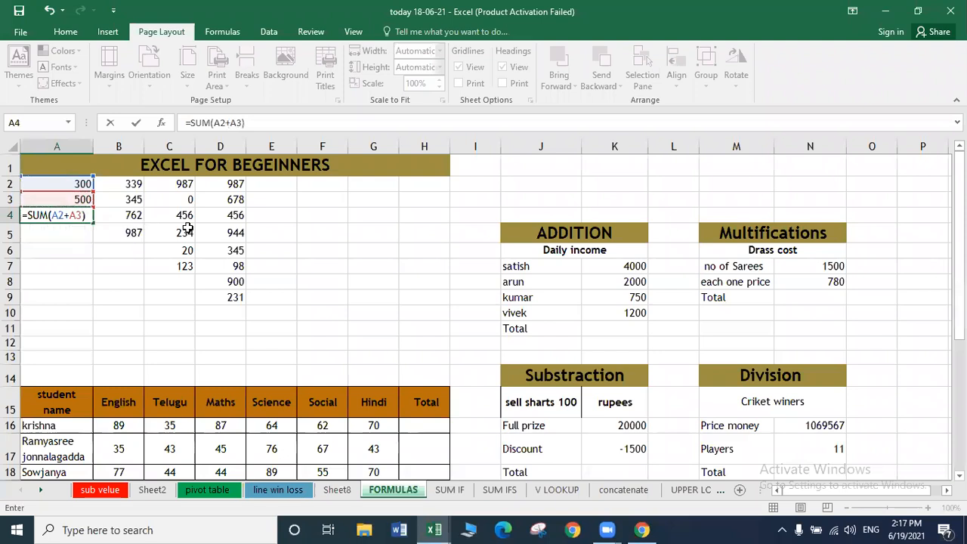
{"action": "key", "text": "Return"}
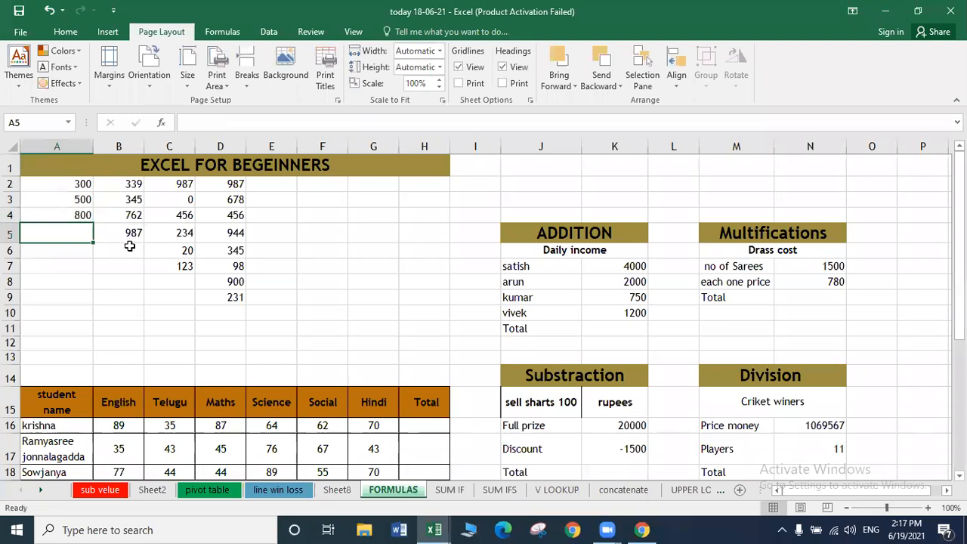
Enter =SUM(B2:B5) in cell B6 by dragging over the column B values.
{"action": "left_click", "coordinate": [129, 248]}
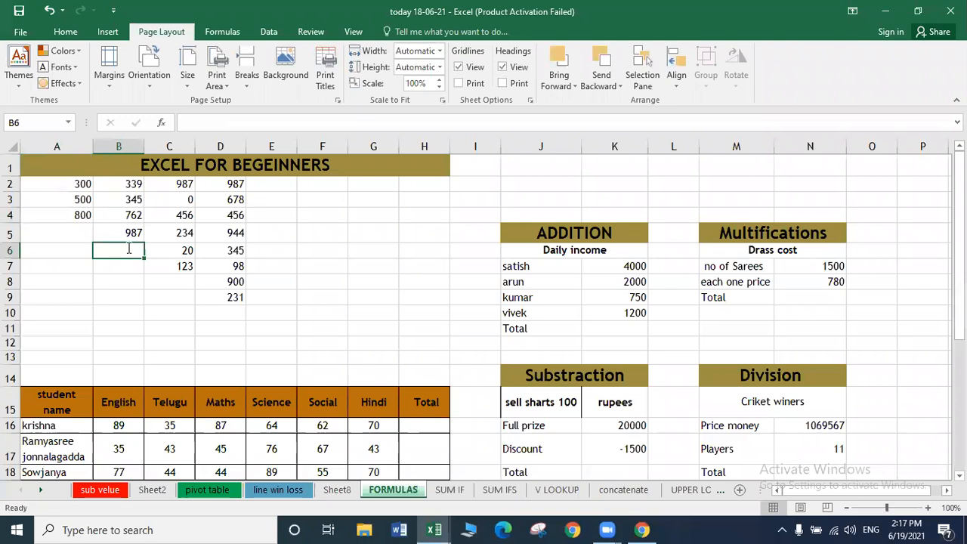
{"action": "type", "text": "=S"}
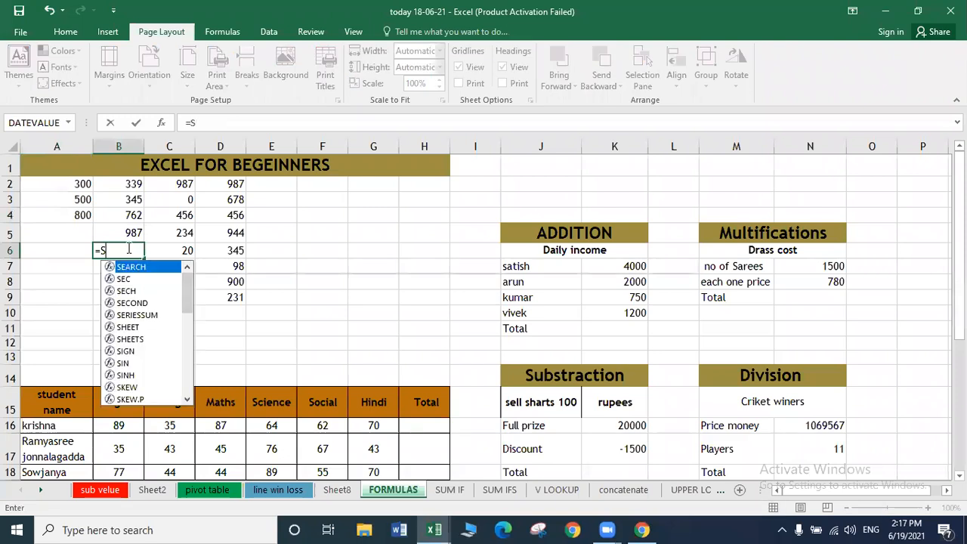
{"action": "type", "text": "UM("}
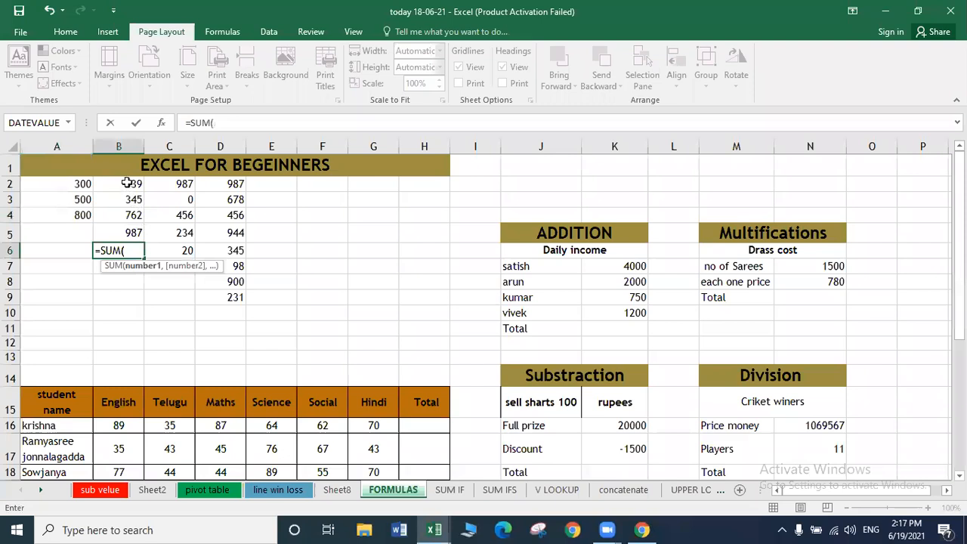
{"action": "left_click_drag", "start_coordinate": [127, 183], "coordinate": [129, 233]}
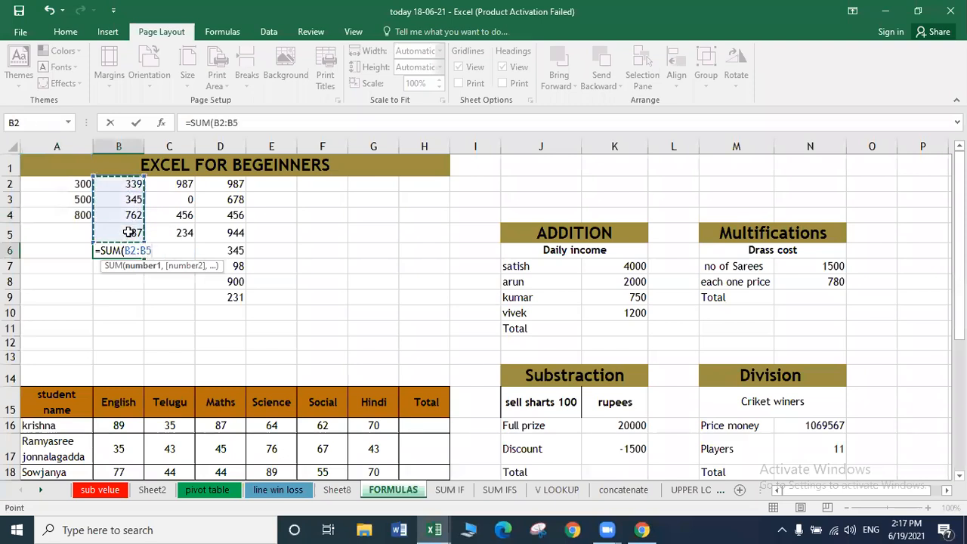
{"action": "type", "text": ")"}
{"action": "key", "text": "Return"}
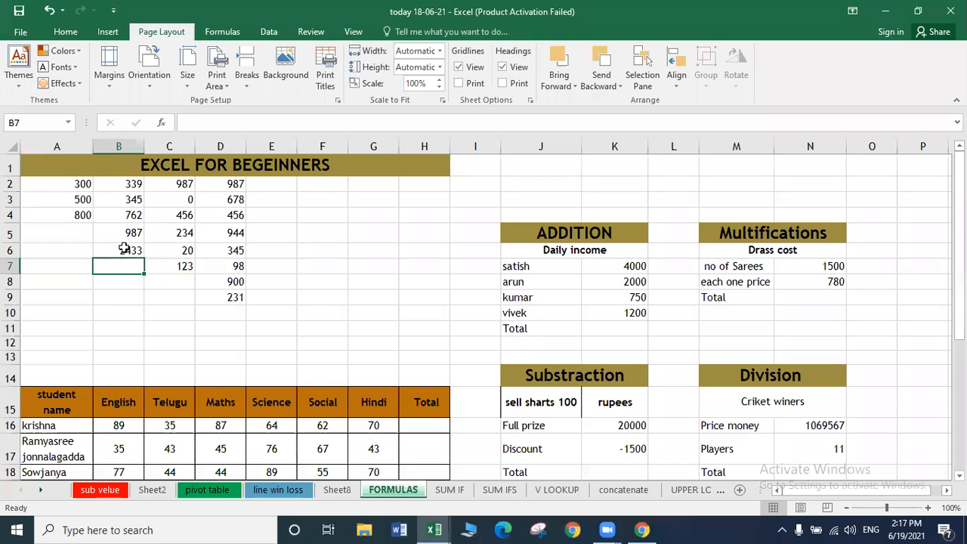
Compare B6's range formula with A4's added-cells formula.
{"action": "left_click", "coordinate": [122, 250]}
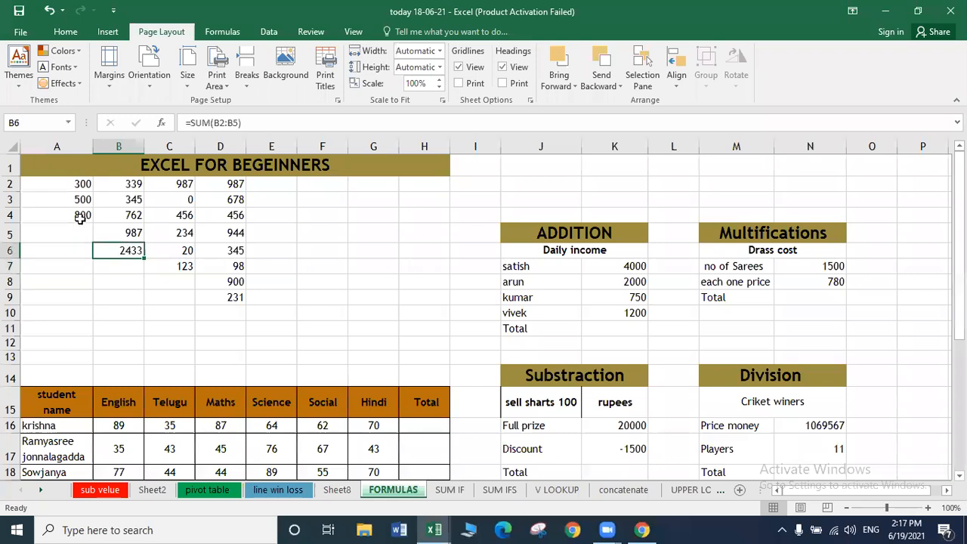
{"action": "left_click", "coordinate": [80, 218]}
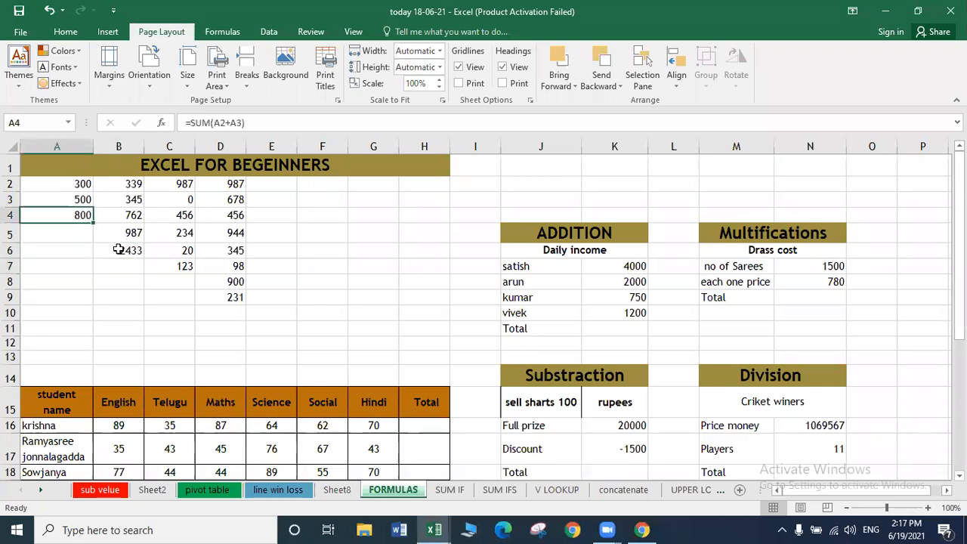
{"action": "left_click", "coordinate": [119, 250]}
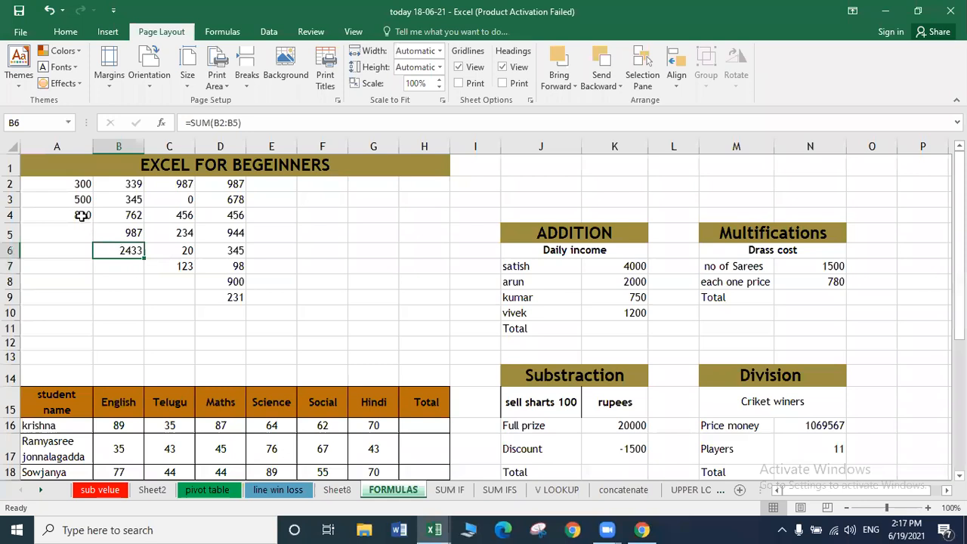
{"action": "left_click", "coordinate": [82, 216]}
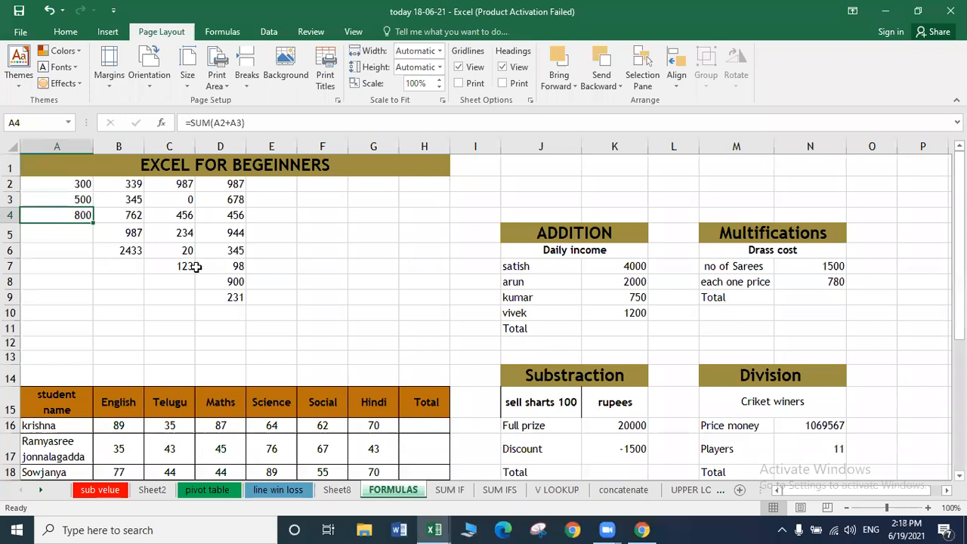
{"action": "left_click", "coordinate": [132, 249]}
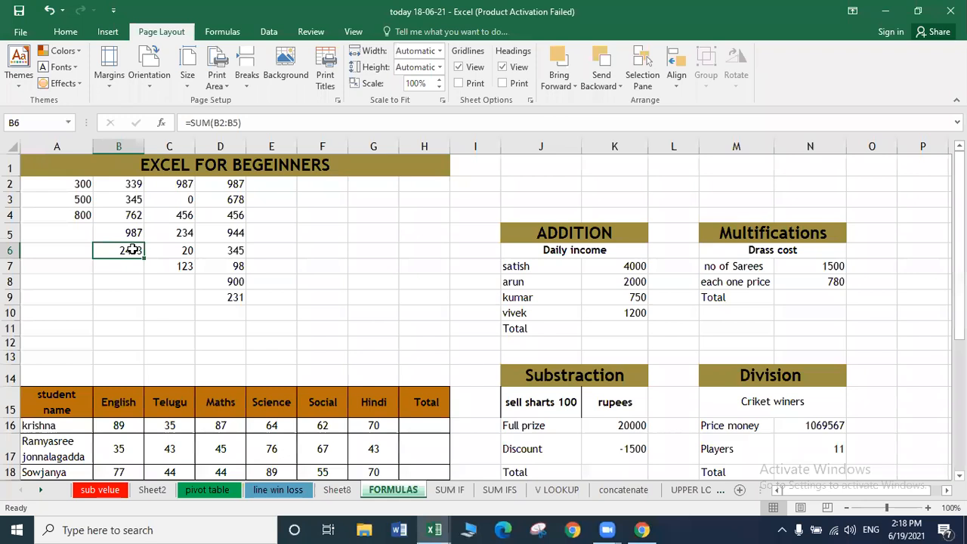
Enter =SUM(C2+C4+C6) in cell C8, giving 1463.
{"action": "left_click", "coordinate": [179, 277]}
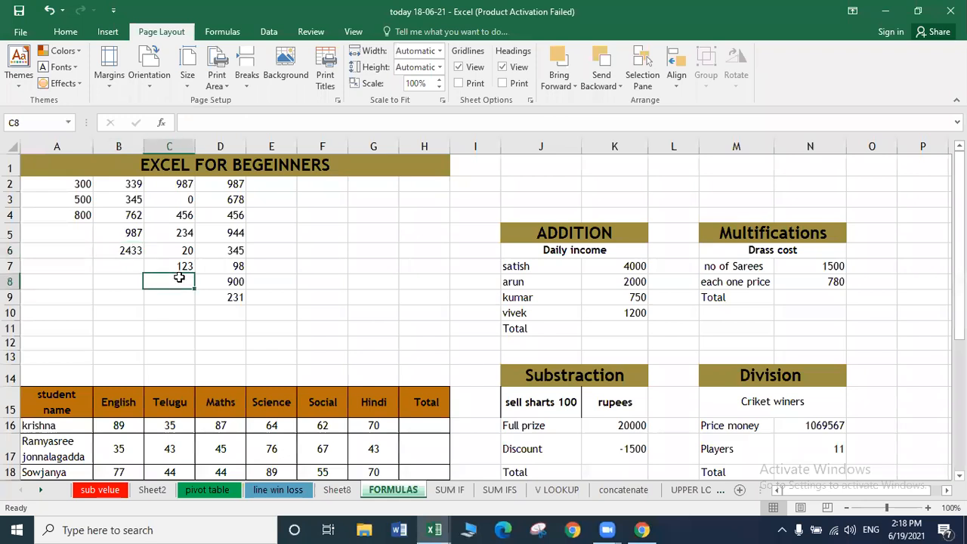
{"action": "type", "text": "="}
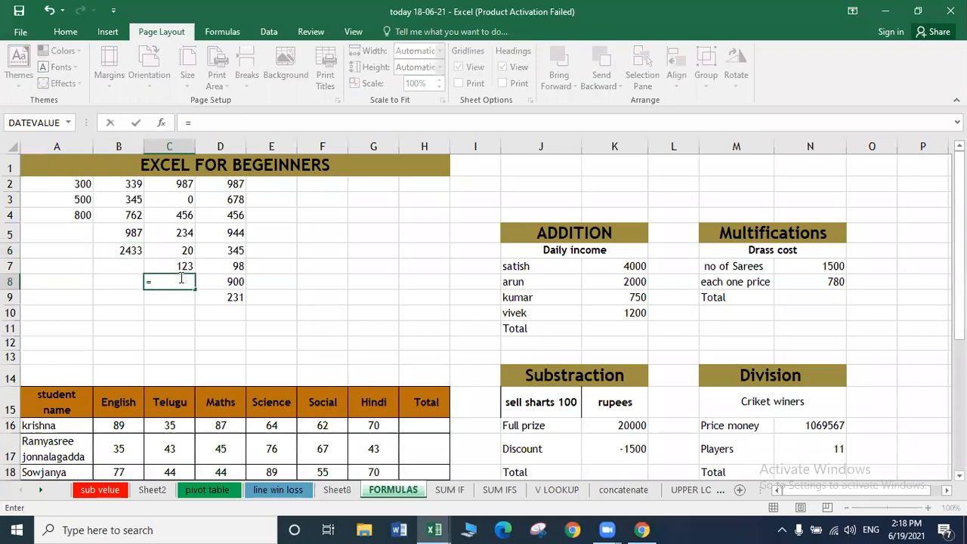
{"action": "type", "text": "SUM"}
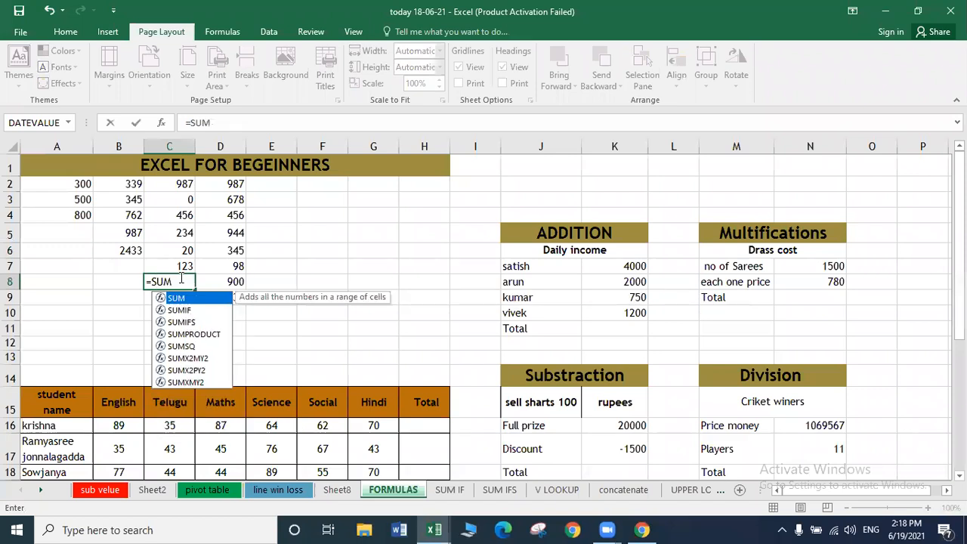
{"action": "type", "text": "("}
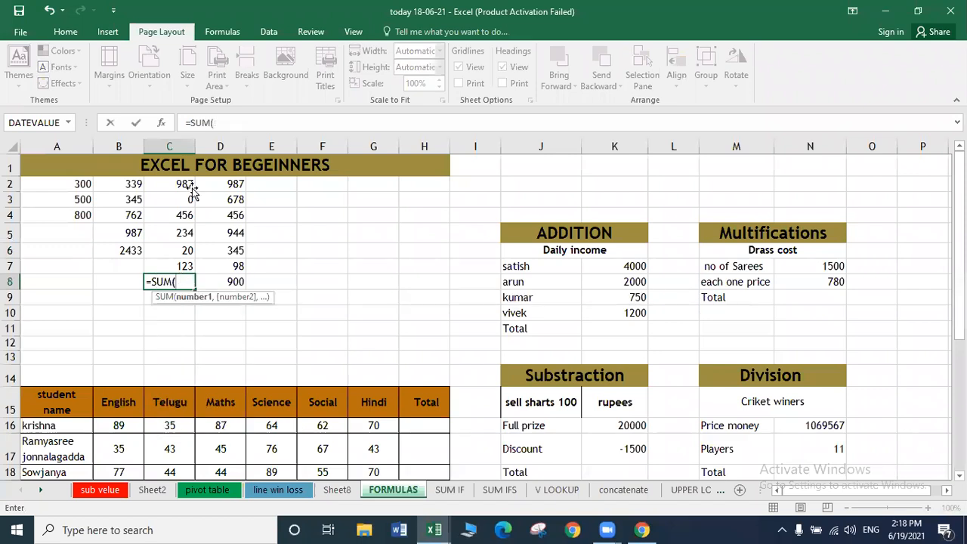
{"action": "left_click", "coordinate": [192, 190]}
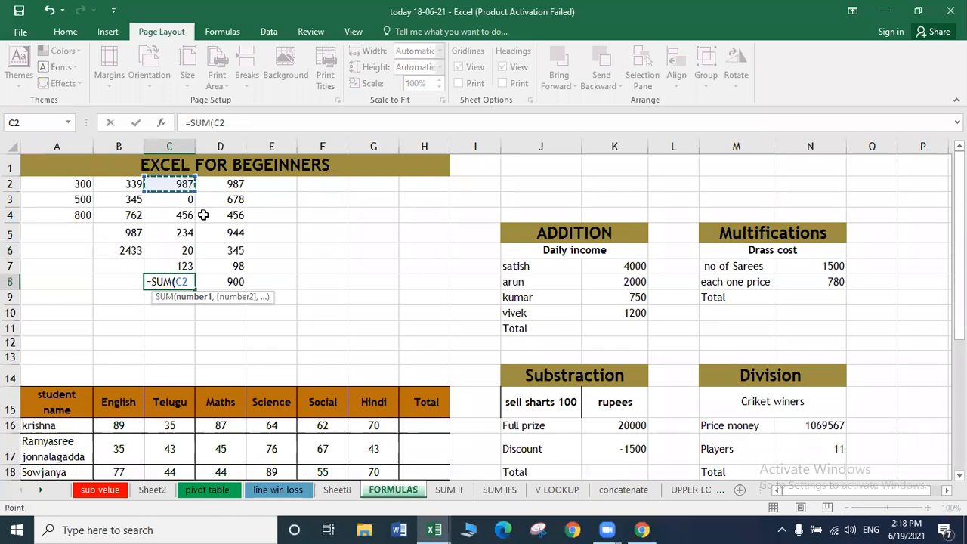
{"action": "type", "text": "+"}
{"action": "left_click", "coordinate": [185, 216]}
{"action": "type", "text": "+"}
{"action": "left_click", "coordinate": [180, 251]}
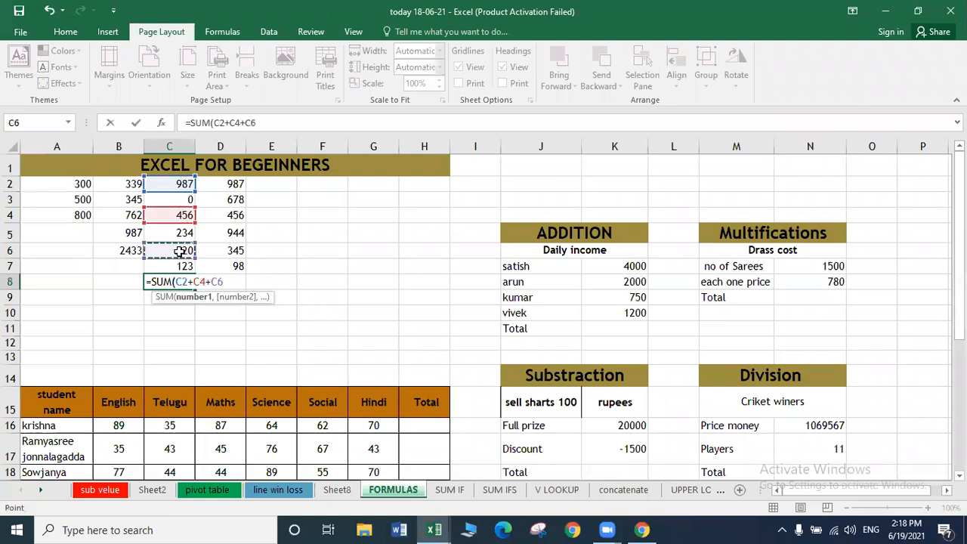
{"action": "type", "text": ")"}
{"action": "key", "text": "Return"}
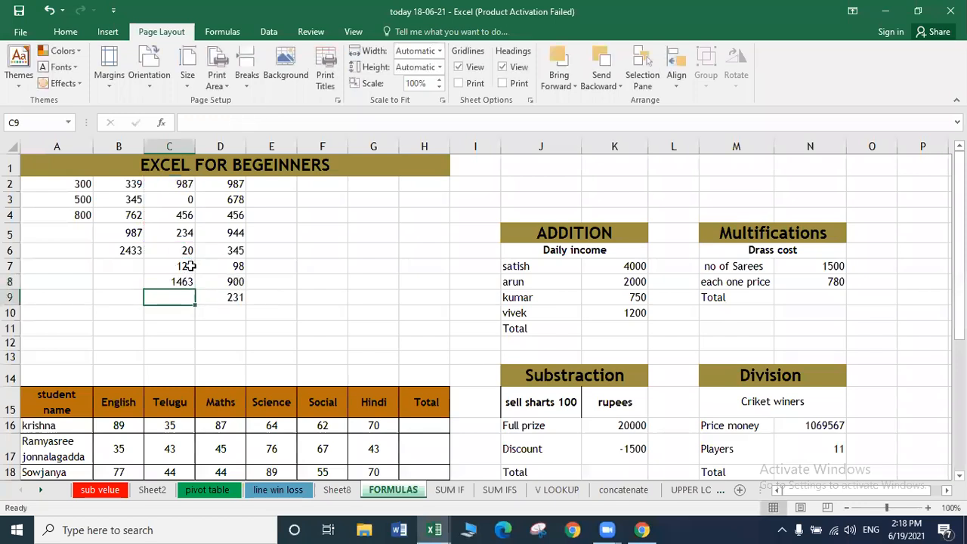
Set C7 to 0 and C6 to 34 so the C8 sum recalculates to 1477.
{"action": "left_click", "coordinate": [189, 266]}
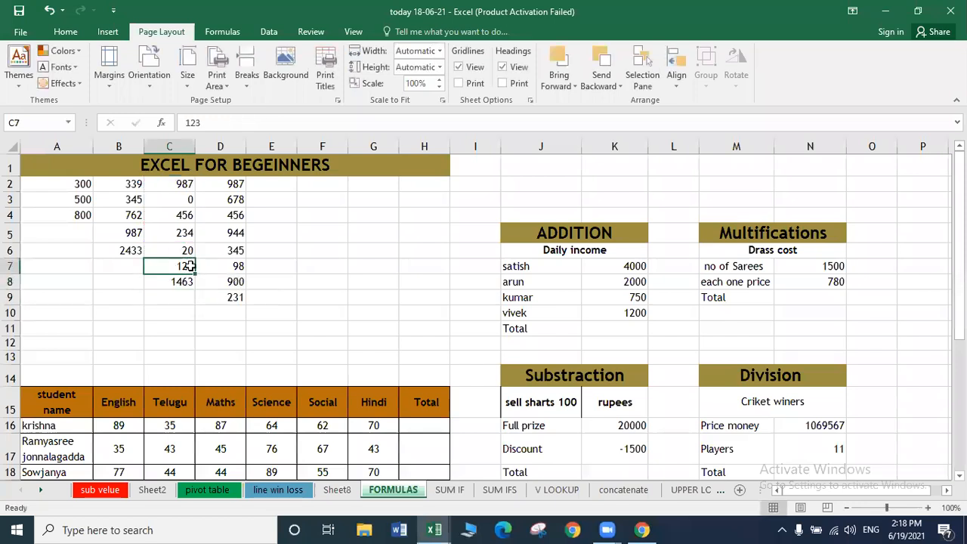
{"action": "type", "text": "0"}
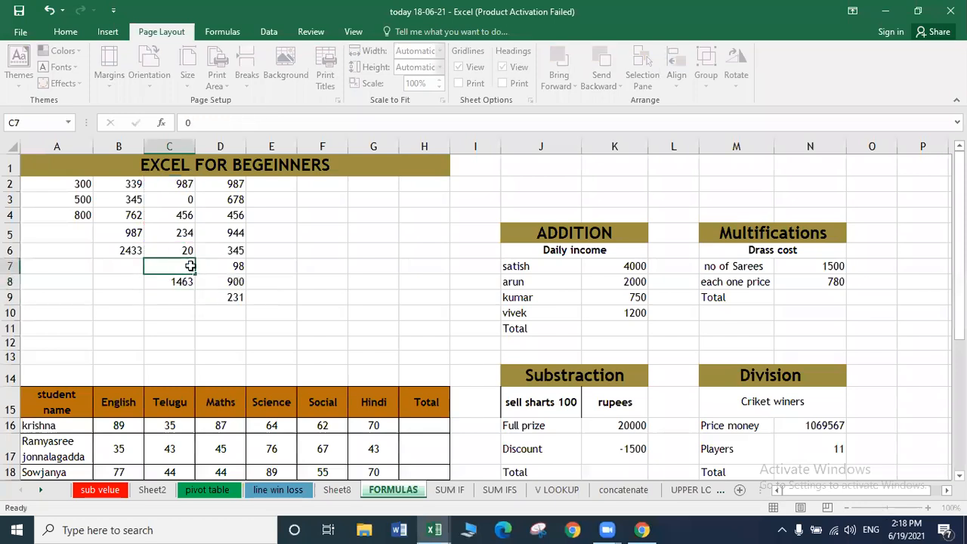
{"action": "key", "text": "Return"}
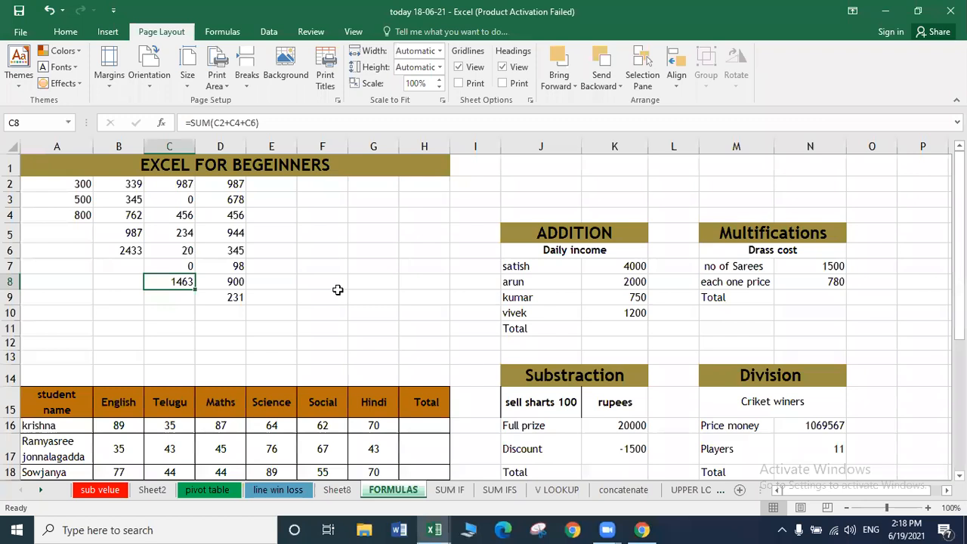
{"action": "key", "text": "Up"}
{"action": "key", "text": "Up"}
{"action": "type", "text": "3"}
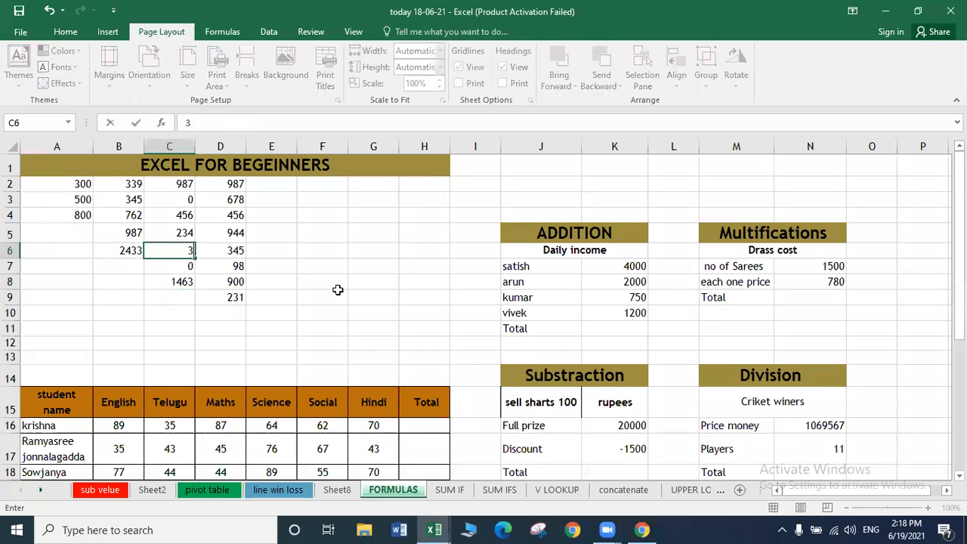
{"action": "type", "text": "4"}
{"action": "key", "text": "Return"}
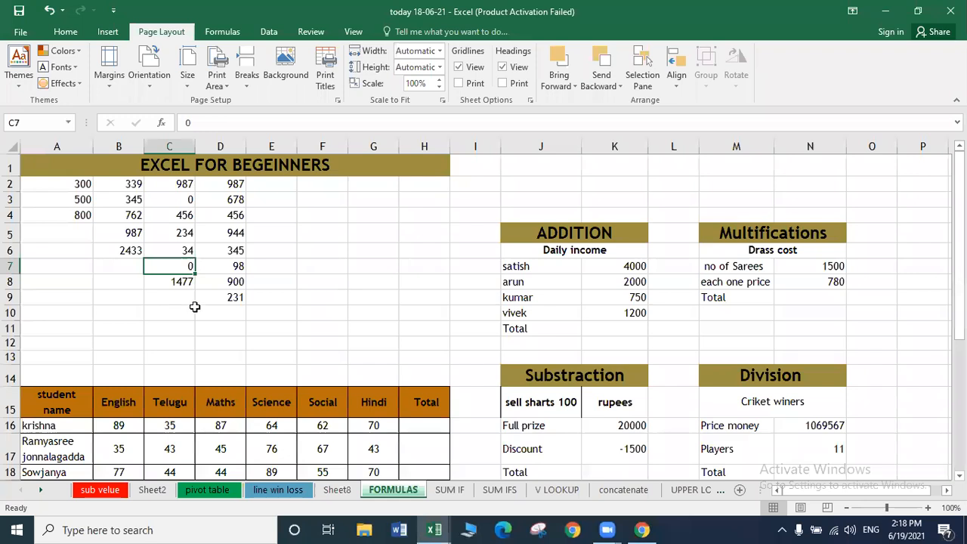
{"action": "left_click", "coordinate": [224, 305]}
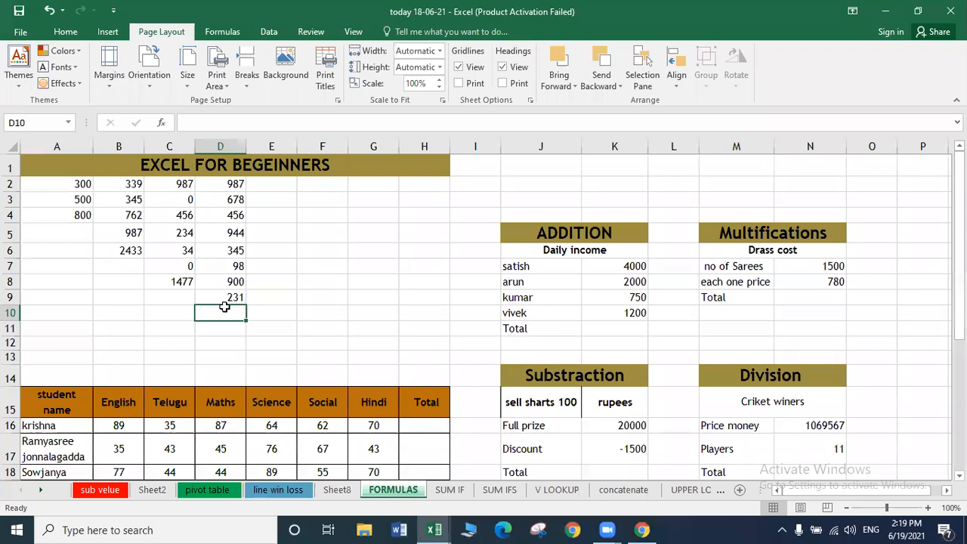
AutoSum column D into D10 as =SUM(D2:D9), totalling 4639.
{"action": "key", "text": "alt+equal"}
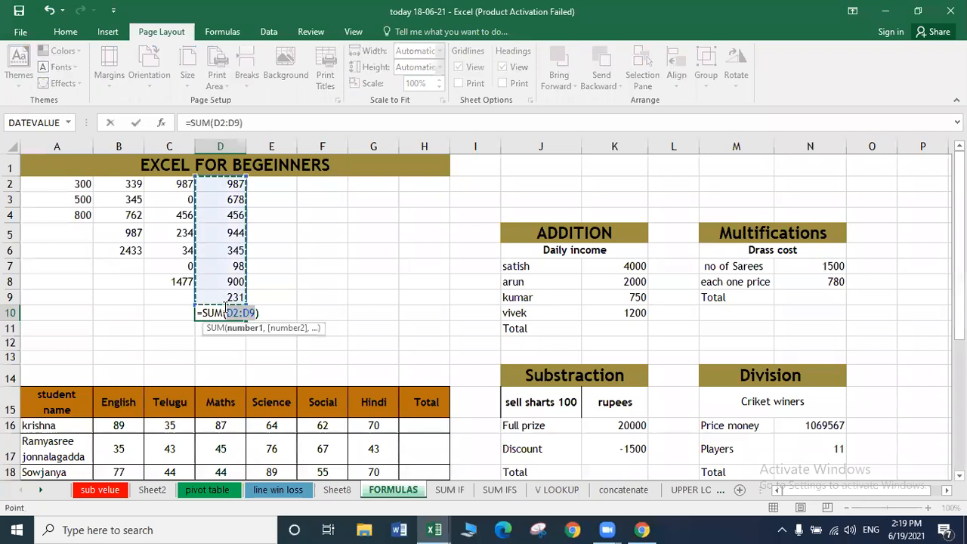
{"action": "key", "text": "Return"}
{"action": "left_click", "coordinate": [225, 307]}
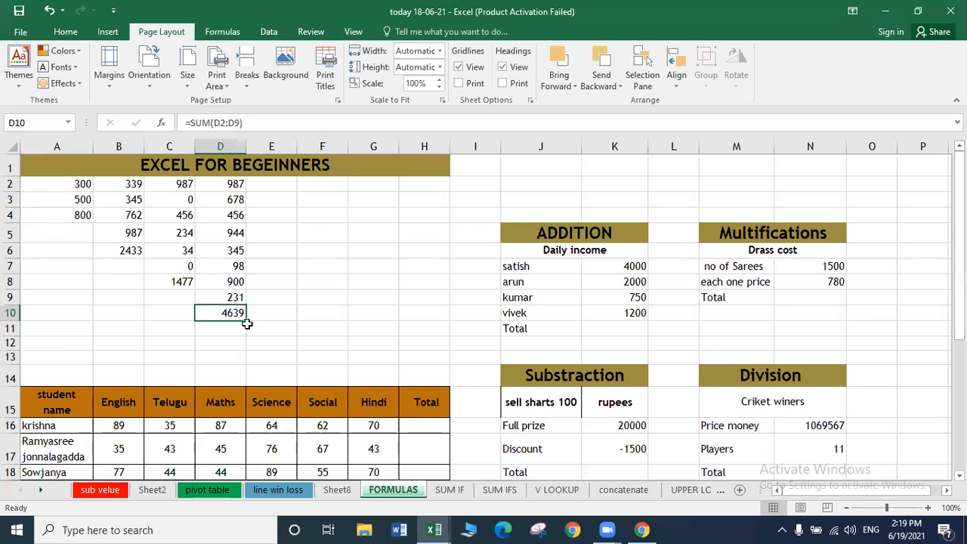
Set both D5 and D8 to 0.
{"action": "left_click", "coordinate": [234, 228]}
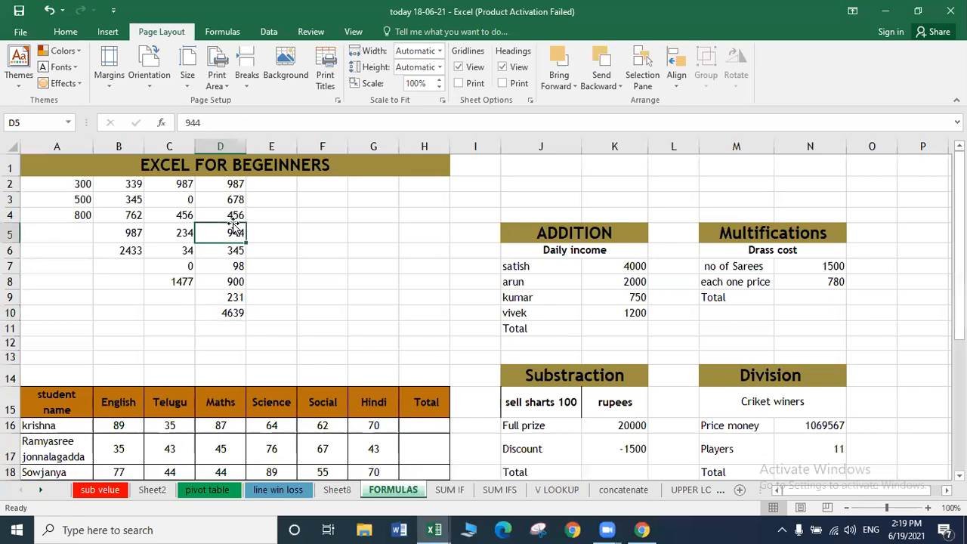
{"action": "type", "text": "0"}
{"action": "key", "text": "Return"}
{"action": "key", "text": "Down"}
{"action": "key", "text": "Down"}
{"action": "type", "text": "0"}
{"action": "key", "text": "Return"}
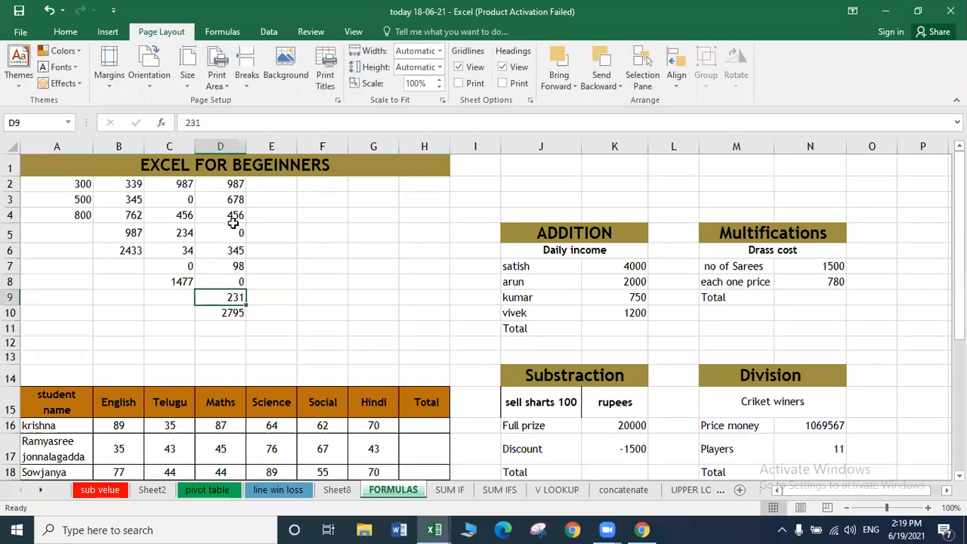
Enter 7865 in D5 so the D10 total updates to 10660.
{"action": "left_click", "coordinate": [231, 229]}
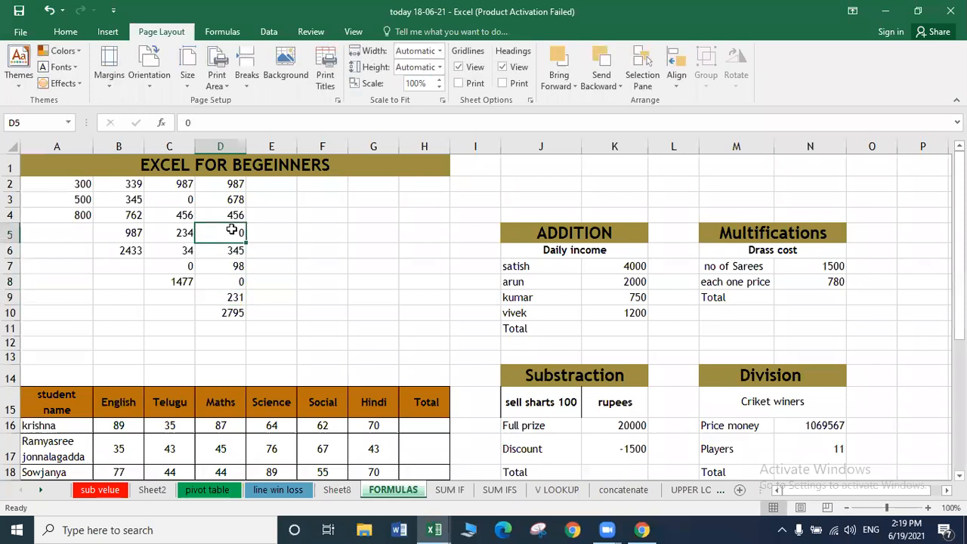
{"action": "type", "text": "7865"}
{"action": "key", "text": "Return"}
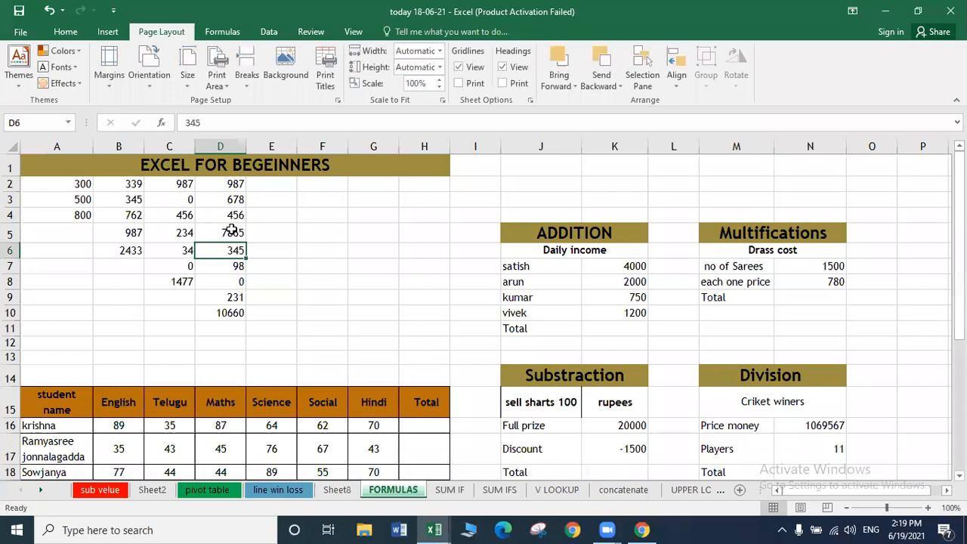
{"action": "left_click", "coordinate": [362, 270]}
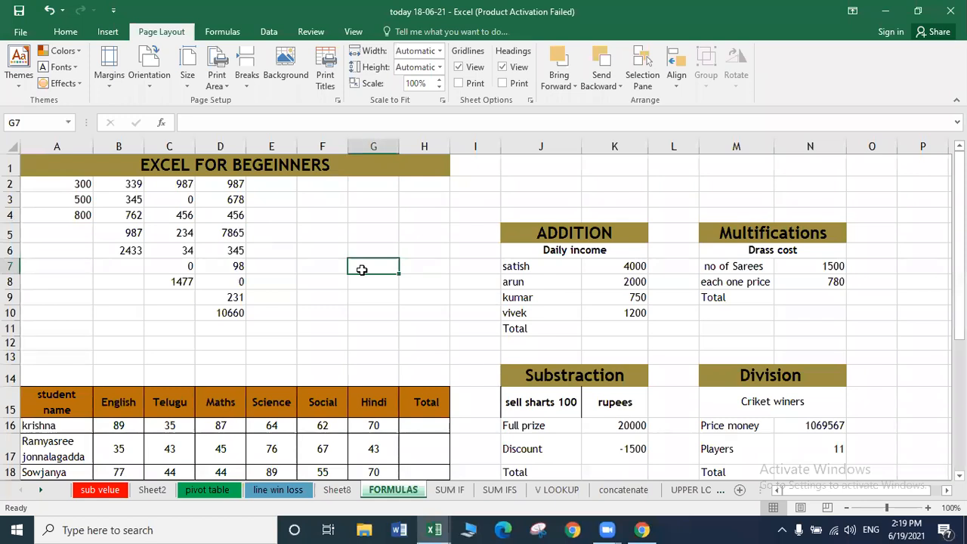
{"action": "left_click", "coordinate": [614, 326]}
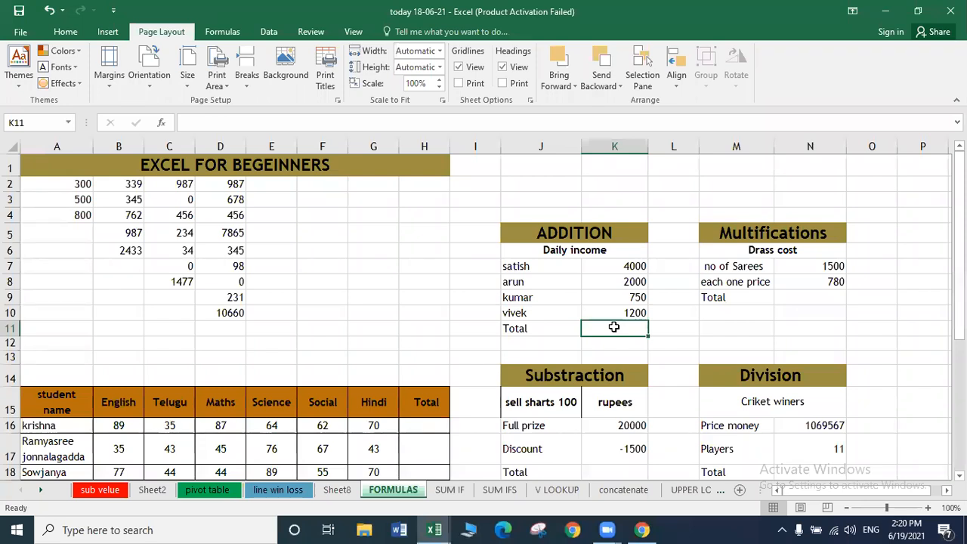
AutoSum the four daily incomes into K11 as =SUM(K7:K10), showing 7950, leaving K12 empty.
{"action": "key", "text": "alt+equal"}
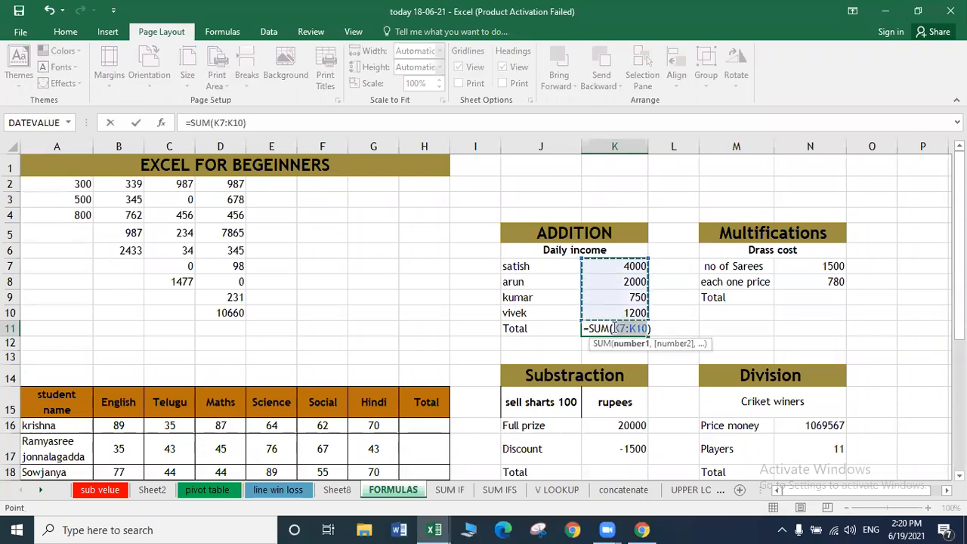
{"action": "key", "text": "Return"}
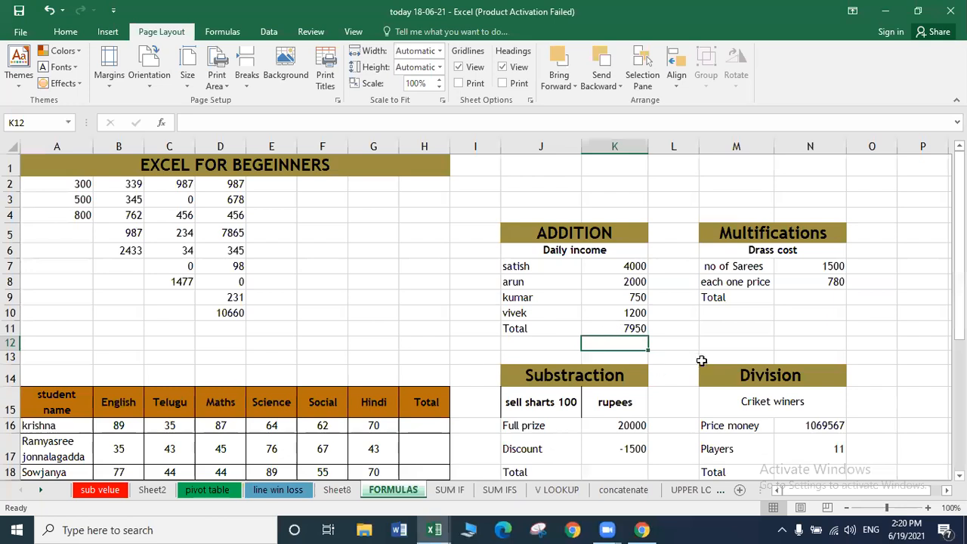
{"action": "left_click", "coordinate": [672, 333]}
{"action": "left_click", "coordinate": [630, 331]}
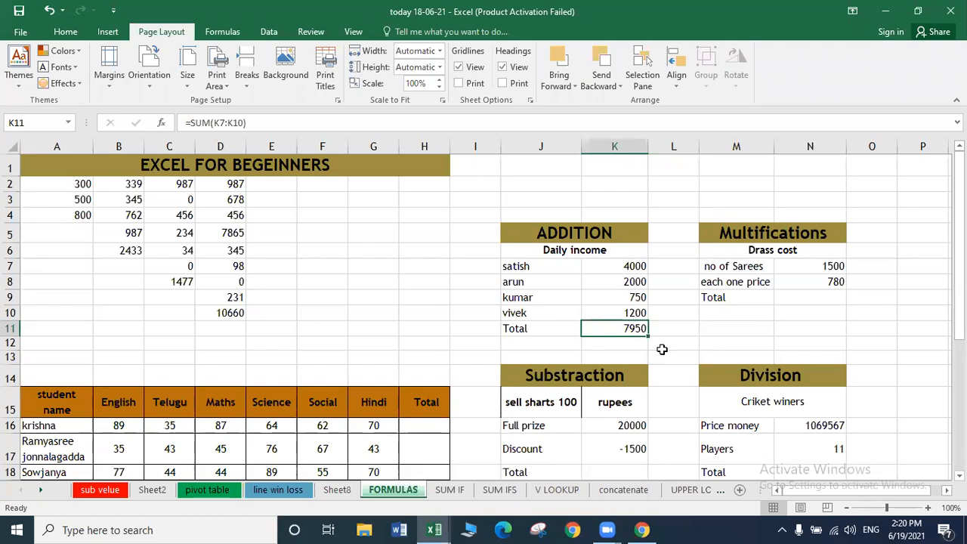
{"action": "double_click", "coordinate": [609, 348]}
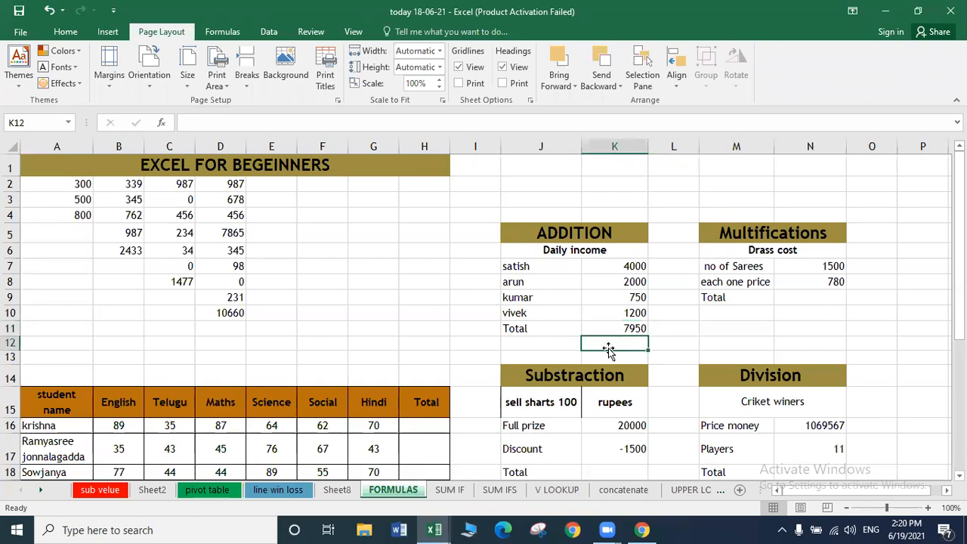
{"action": "type", "text": "="}
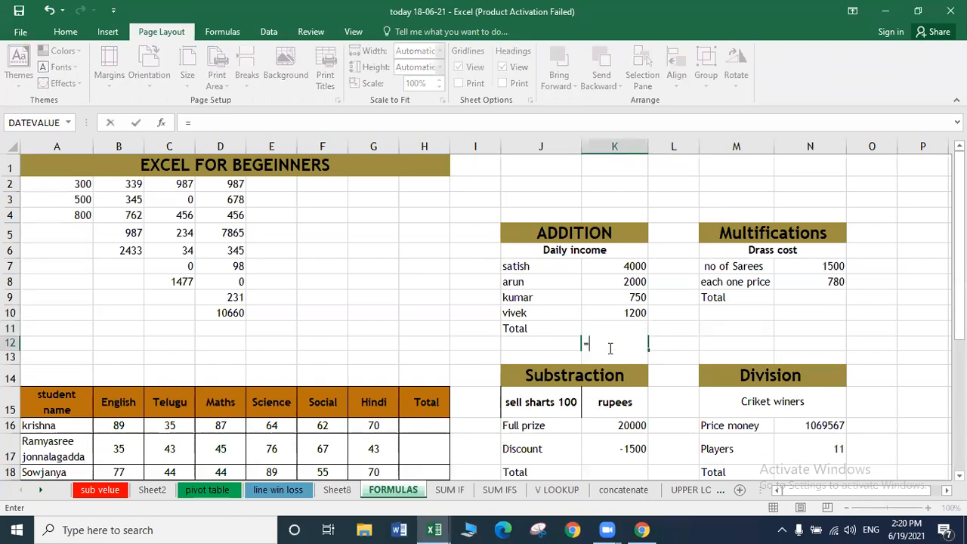
{"action": "key", "text": "Escape"}
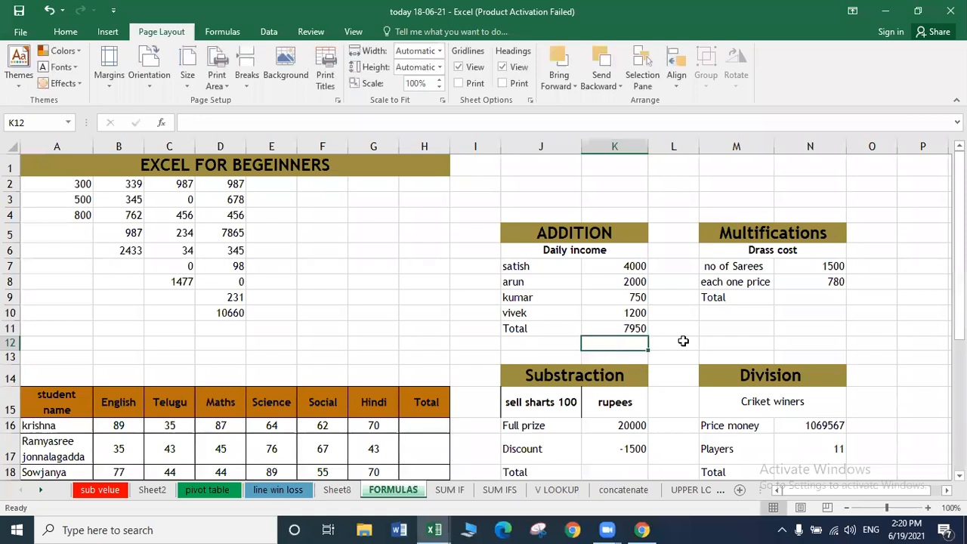
Enter =SUM(K11-4000) in L12 so it shows 3950.
{"action": "left_click", "coordinate": [682, 343]}
{"action": "type", "text": "="}
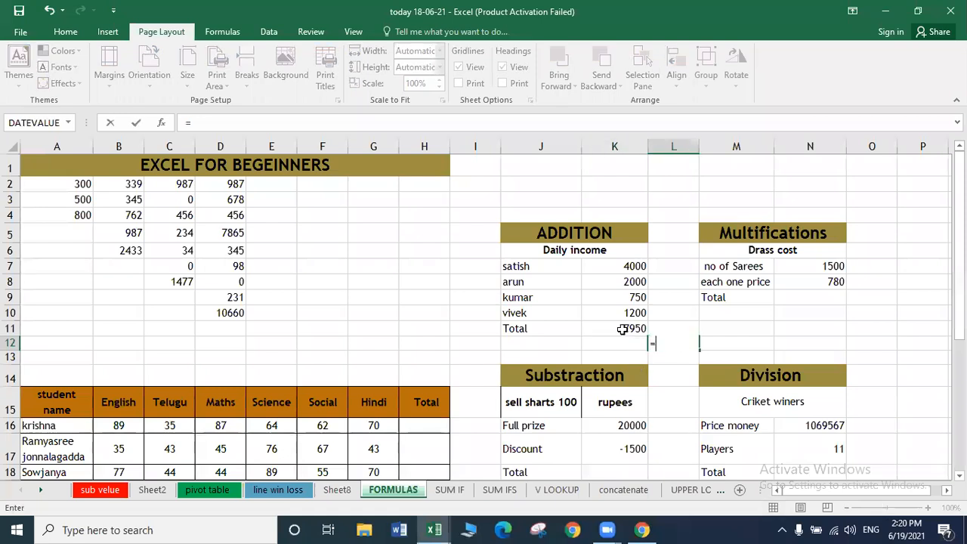
{"action": "type", "text": "SUM"}
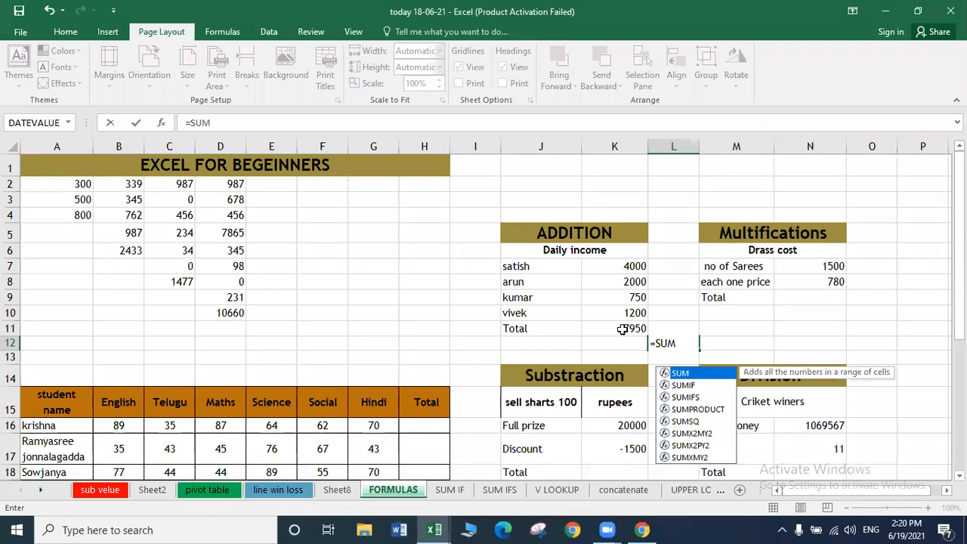
{"action": "type", "text": "("}
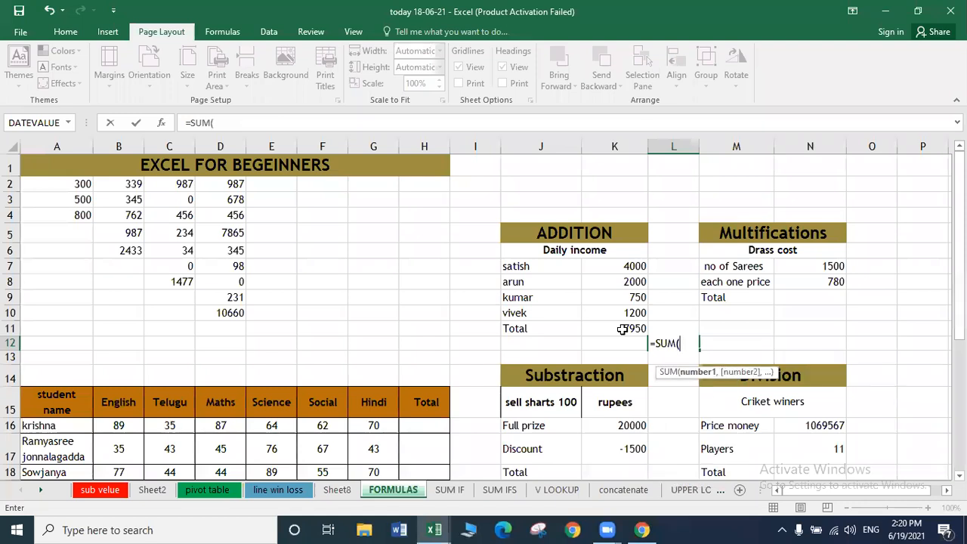
{"action": "left_click", "coordinate": [621, 328]}
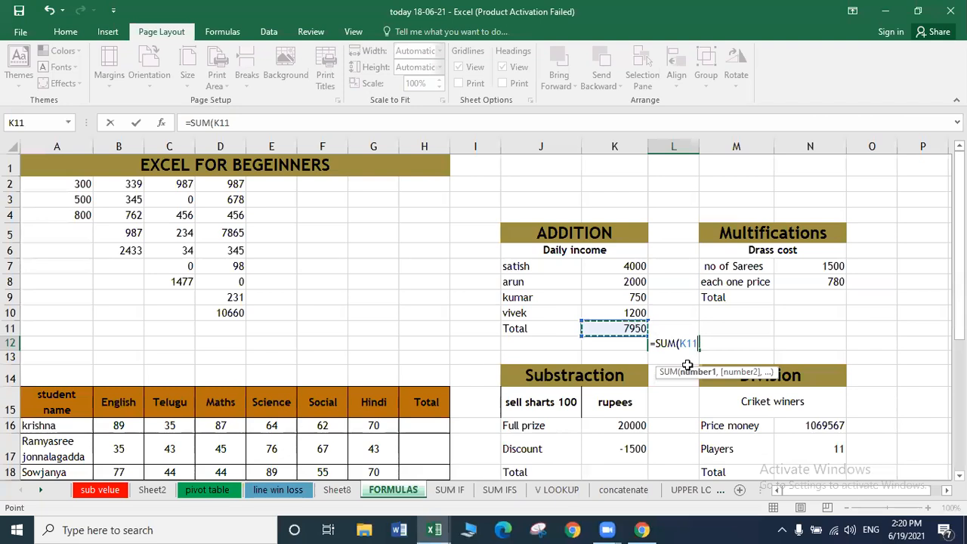
{"action": "type", "text": "400"}
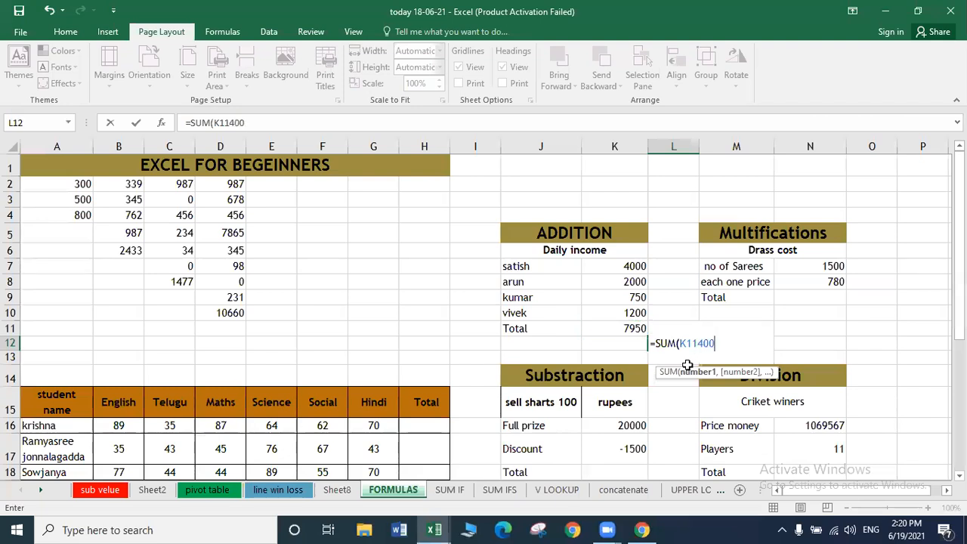
{"action": "key", "text": "BackSpace"}
{"action": "key", "text": "BackSpace"}
{"action": "key", "text": "BackSpace"}
{"action": "key", "text": "BackSpace"}
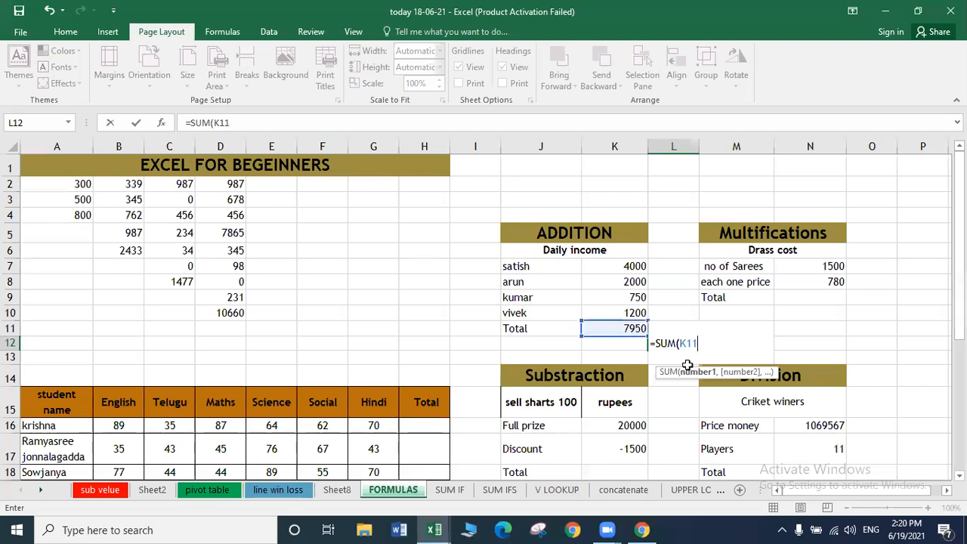
{"action": "key", "text": "BackSpace"}
{"action": "key", "text": "BackSpace"}
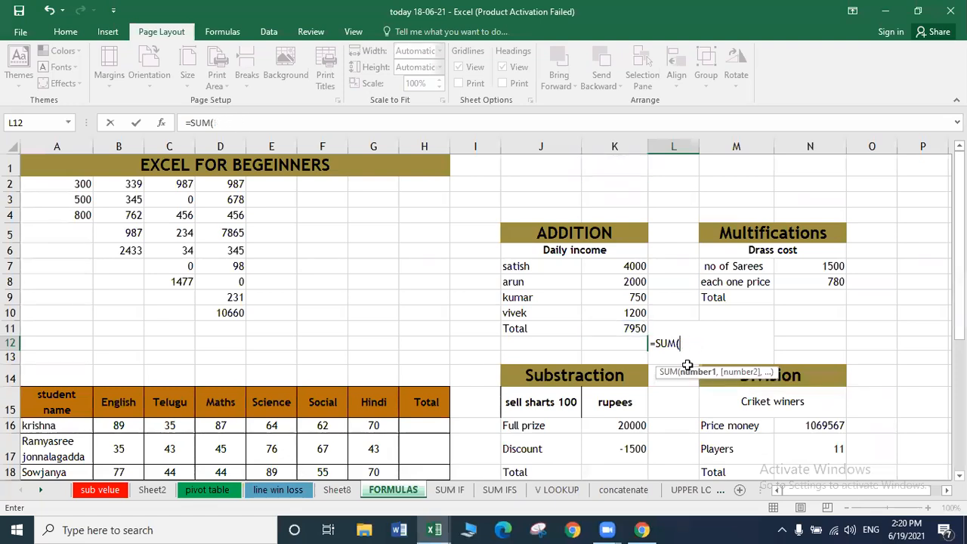
{"action": "left_click", "coordinate": [627, 329]}
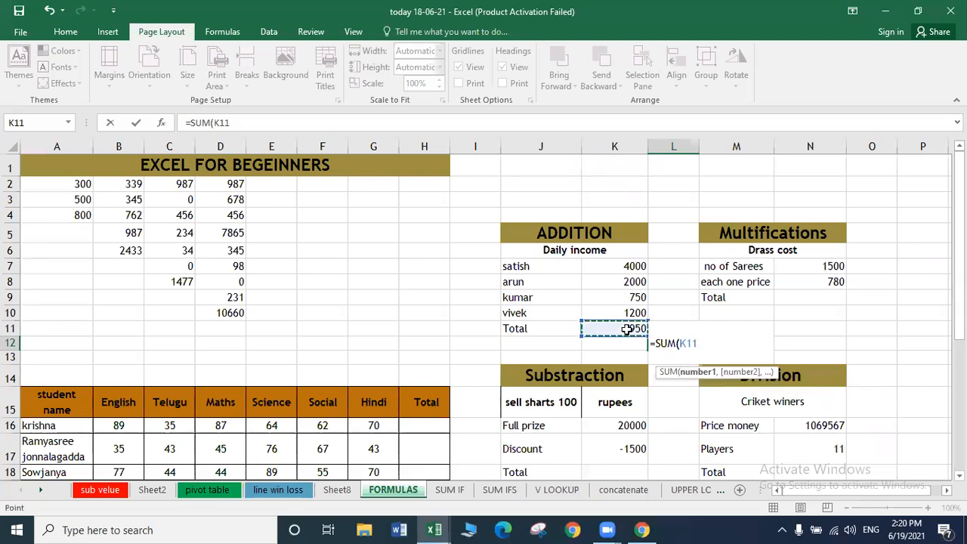
{"action": "type", "text": "-4000"}
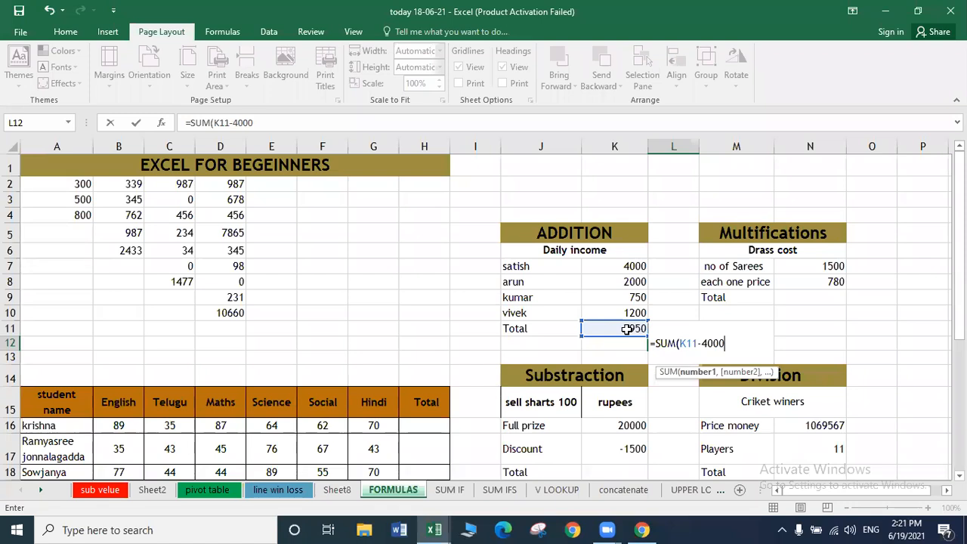
{"action": "key", "text": "Return"}
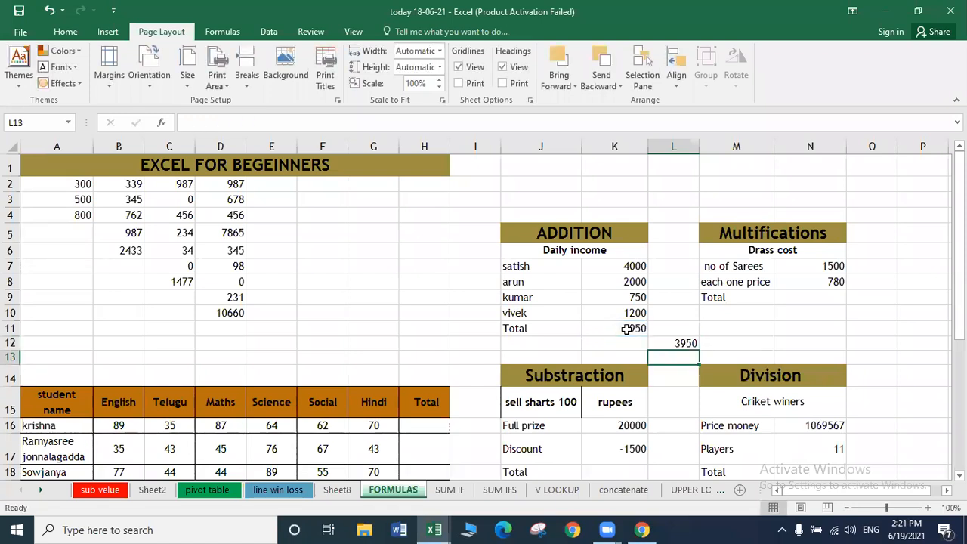
{"action": "key", "text": "Up"}
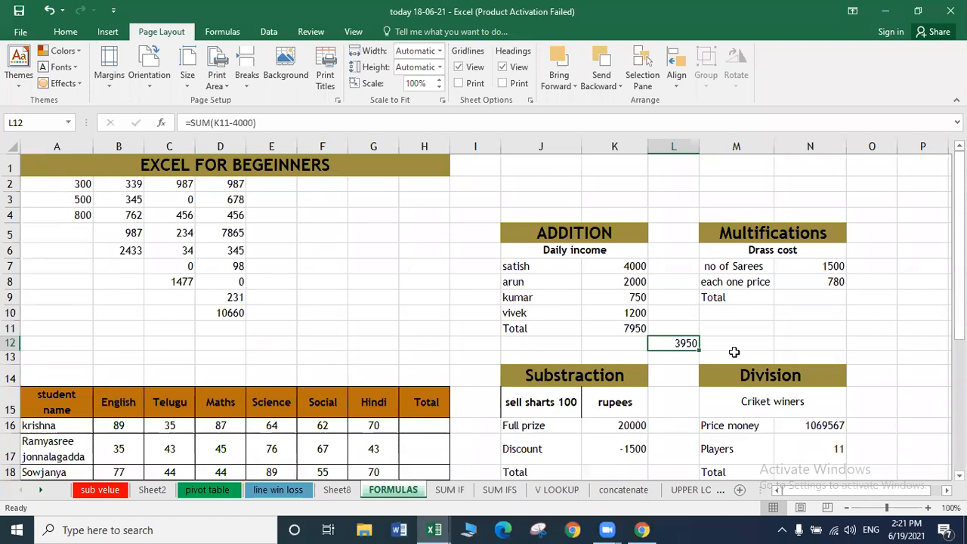
Enter =SUM(L12/4) in L13 to divide the L12 result by 4.
{"action": "key", "text": "Down"}
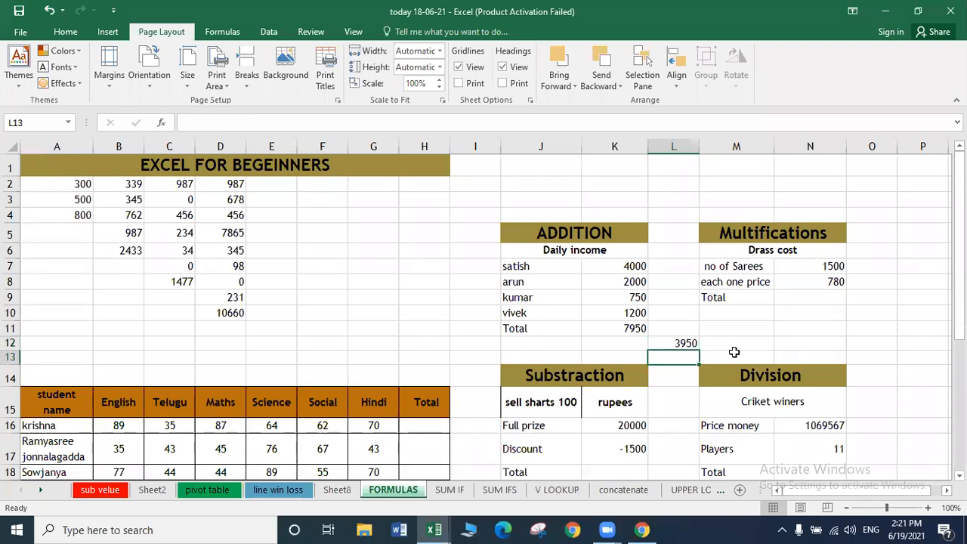
{"action": "type", "text": "="}
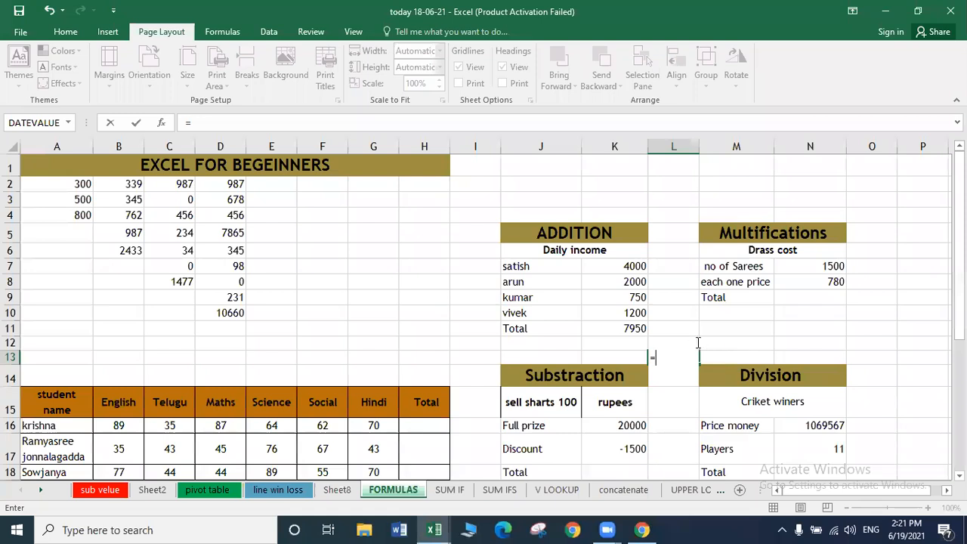
{"action": "left_click", "coordinate": [652, 343]}
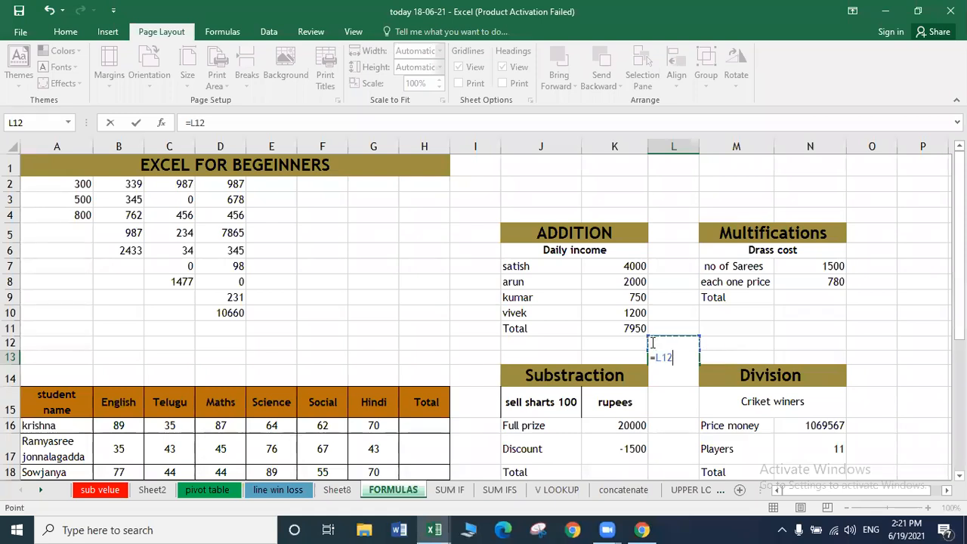
{"action": "key", "text": "Left"}
{"action": "key", "text": "Right"}
{"action": "left_click", "coordinate": [193, 122]}
{"action": "type", "text": "SUM("}
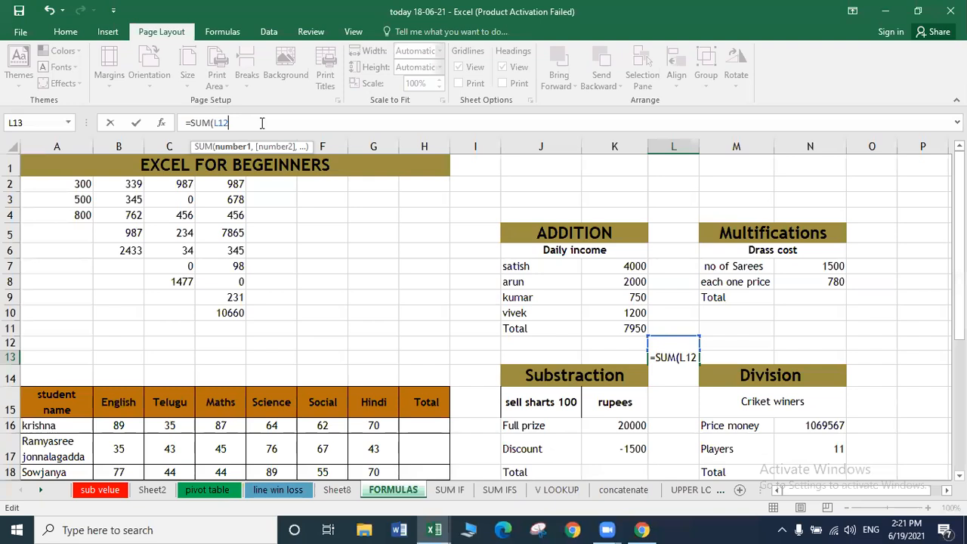
{"action": "type", "text": "?"}
{"action": "key", "text": "BackSpace"}
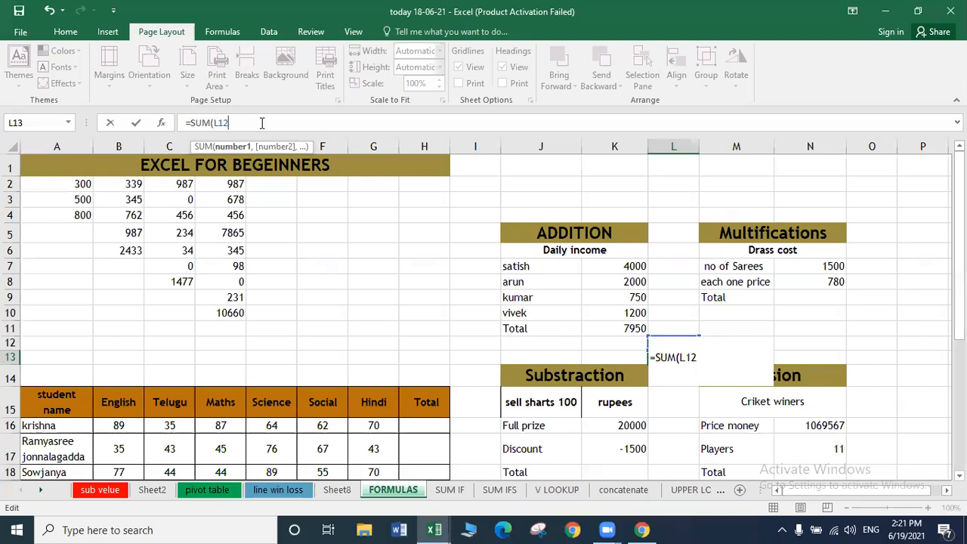
{"action": "type", "text": "/4)"}
{"action": "key", "text": "Return"}
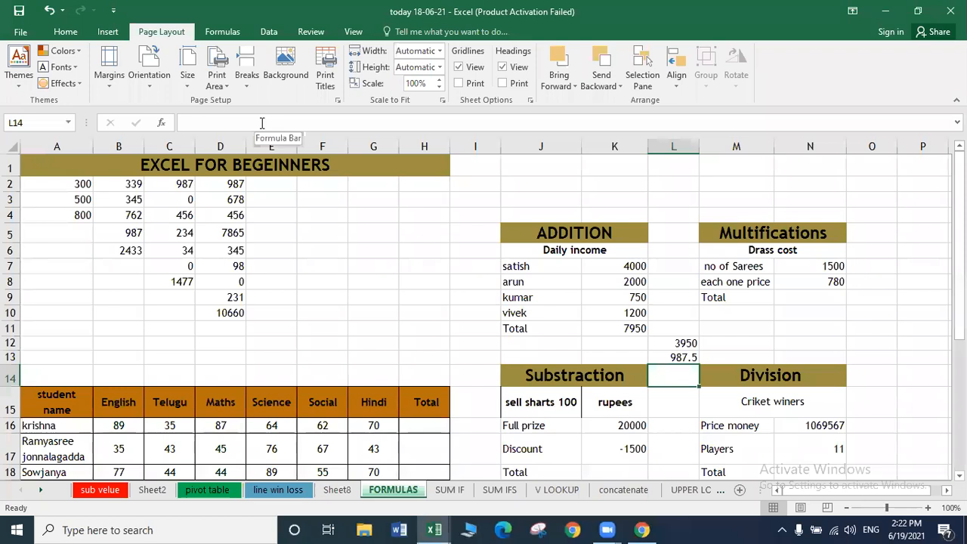
Compare the L12 and L13 results, then delete both trial formulas.
{"action": "key", "text": "Up"}
{"action": "key", "text": "Up"}
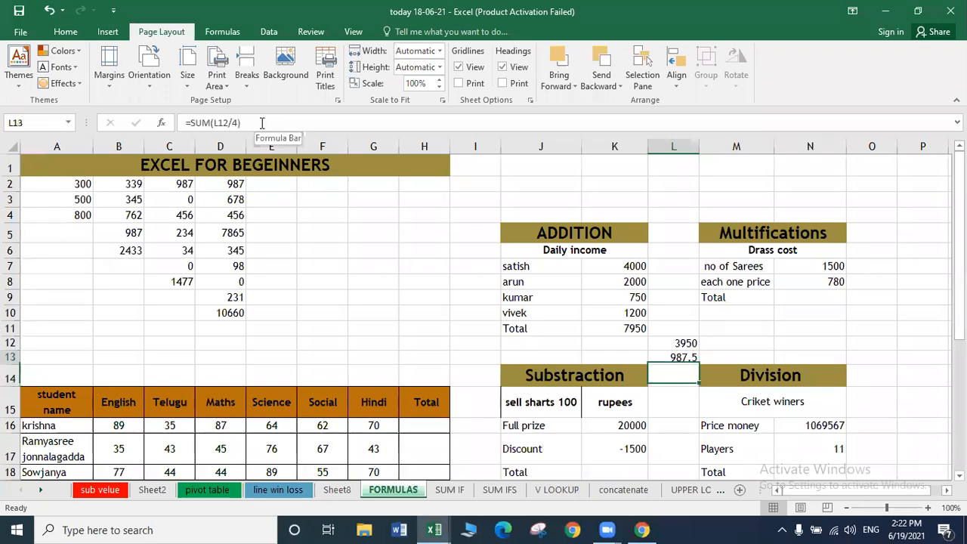
{"action": "key", "text": "Down"}
{"action": "key", "text": "Up"}
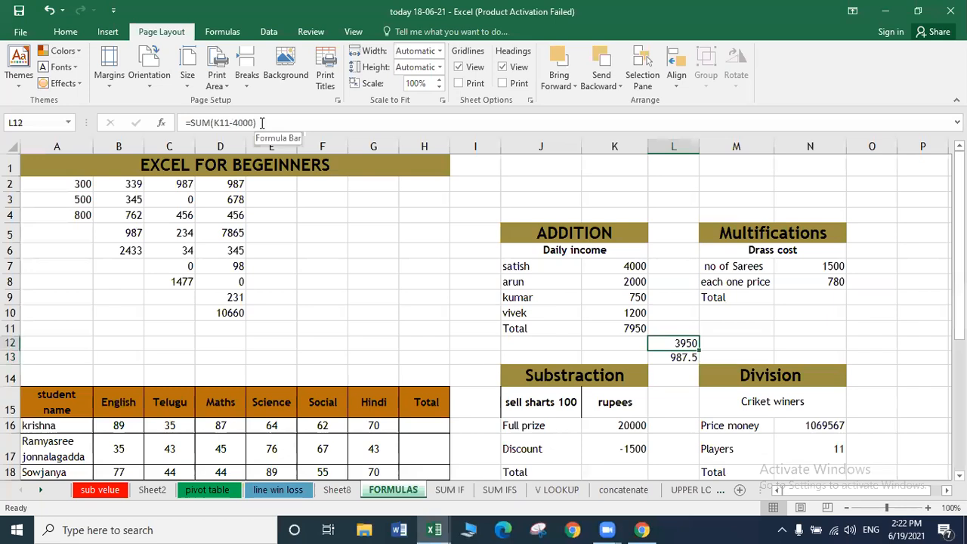
{"action": "key", "text": "Down"}
{"action": "key", "text": "Up"}
{"action": "key", "text": "shift+Down"}
{"action": "key", "text": "Delete"}
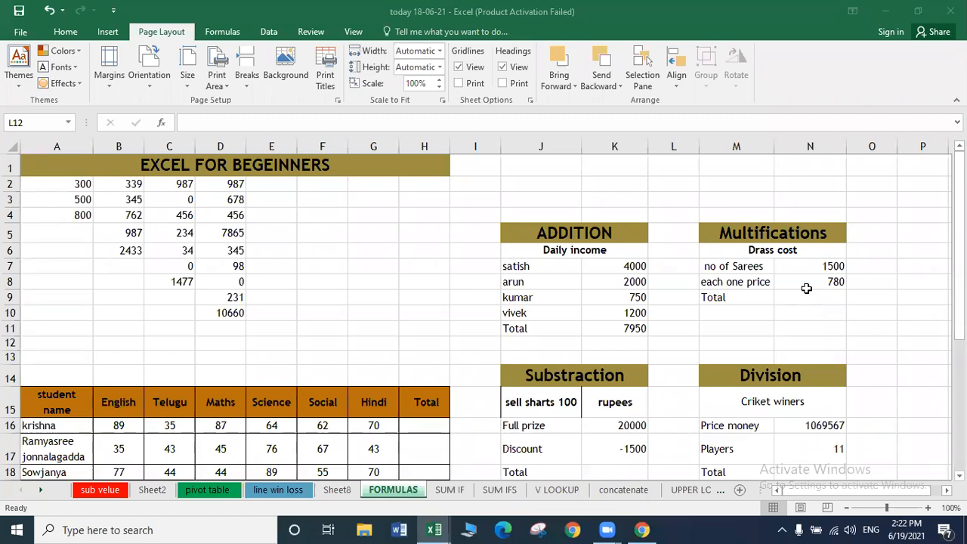
Enter =SUM(N7*N8) in N9, multiplying 1500 sarees by the 780 price to give 1170000.
{"action": "left_click", "coordinate": [803, 295]}
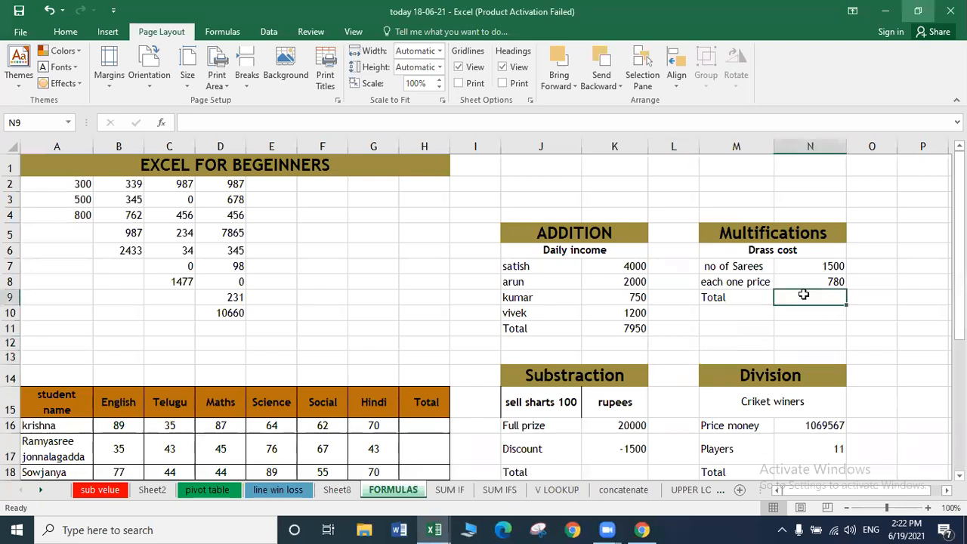
{"action": "type", "text": "="}
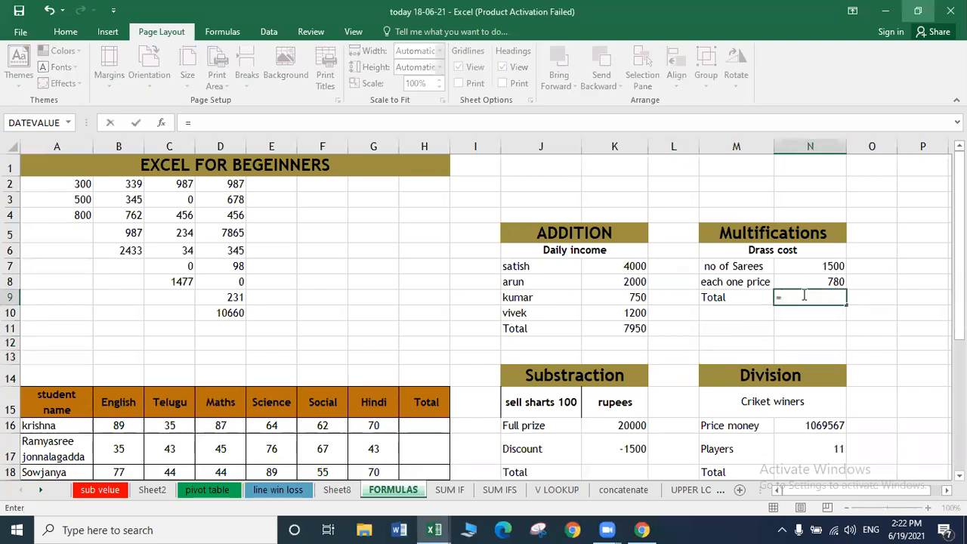
{"action": "type", "text": "SUM"}
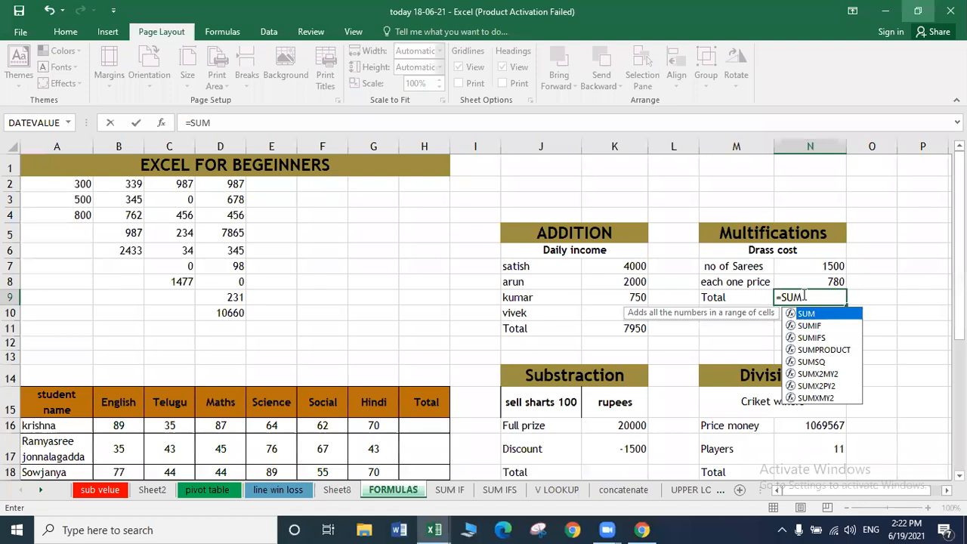
{"action": "type", "text": "("}
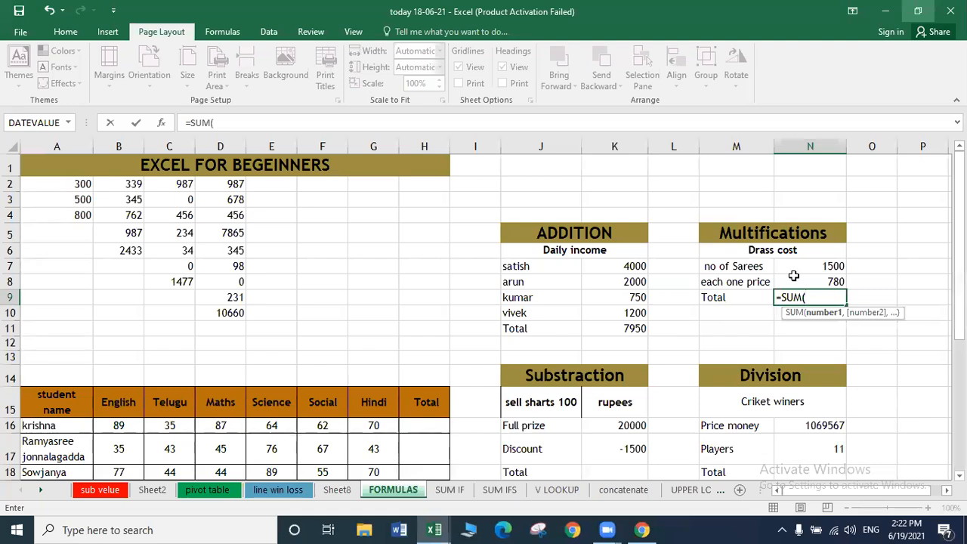
{"action": "left_click", "coordinate": [793, 266]}
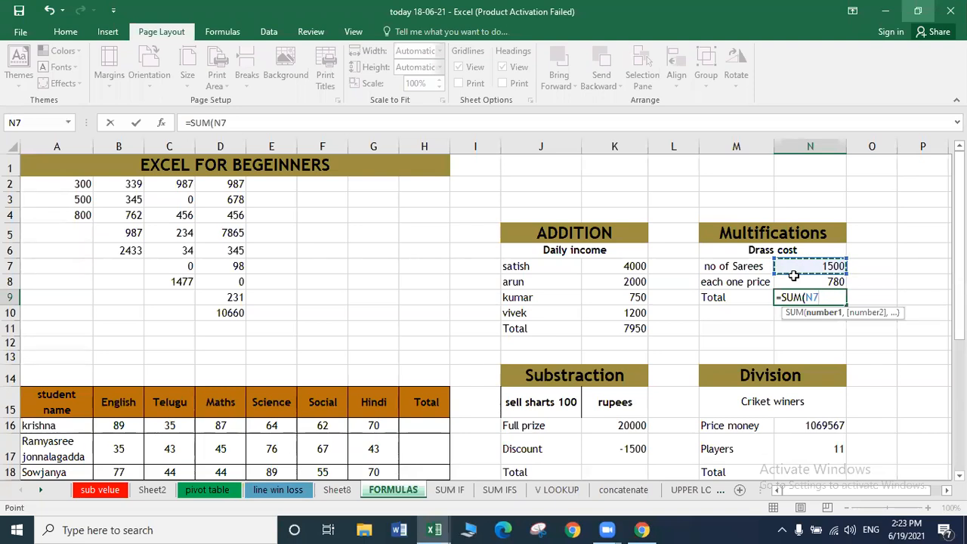
{"action": "left_click", "coordinate": [833, 309]}
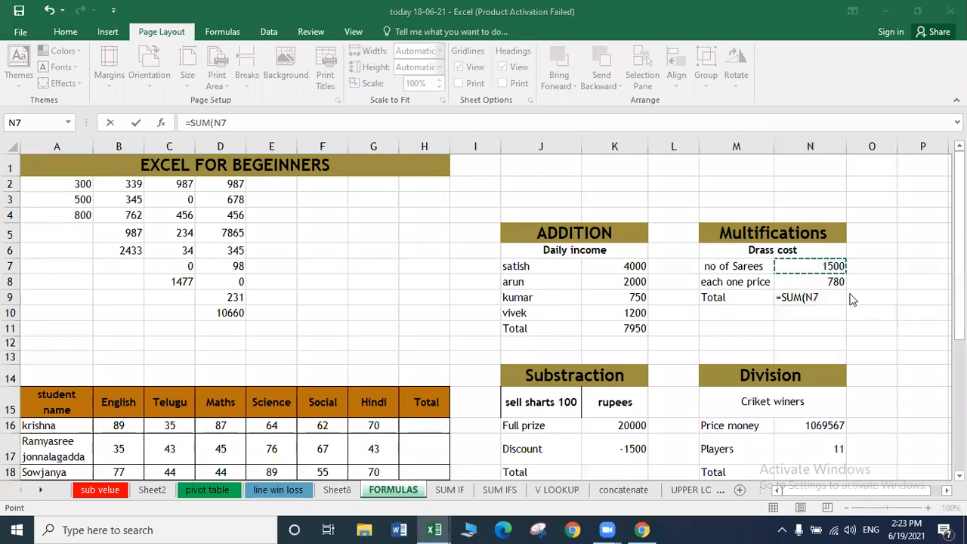
{"action": "left_click", "coordinate": [834, 298]}
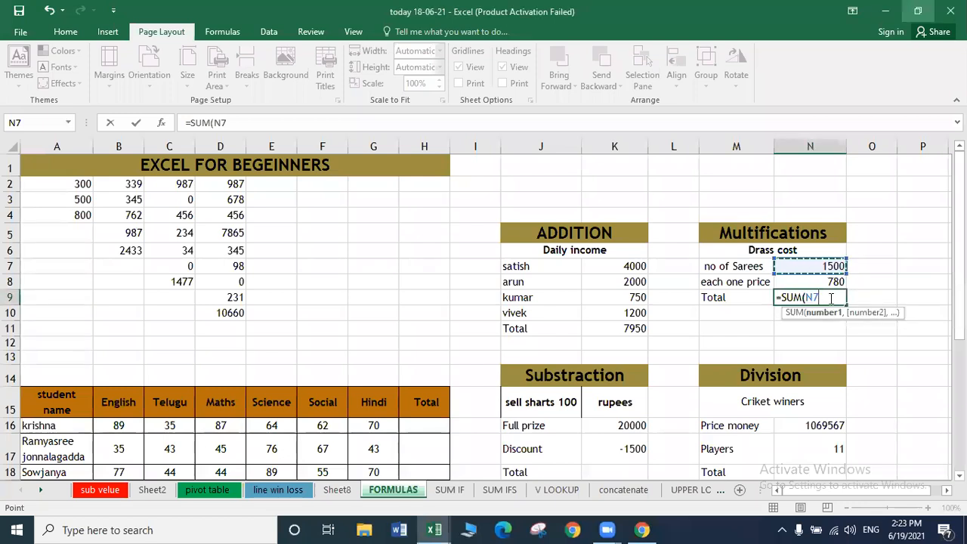
{"action": "type", "text": "*"}
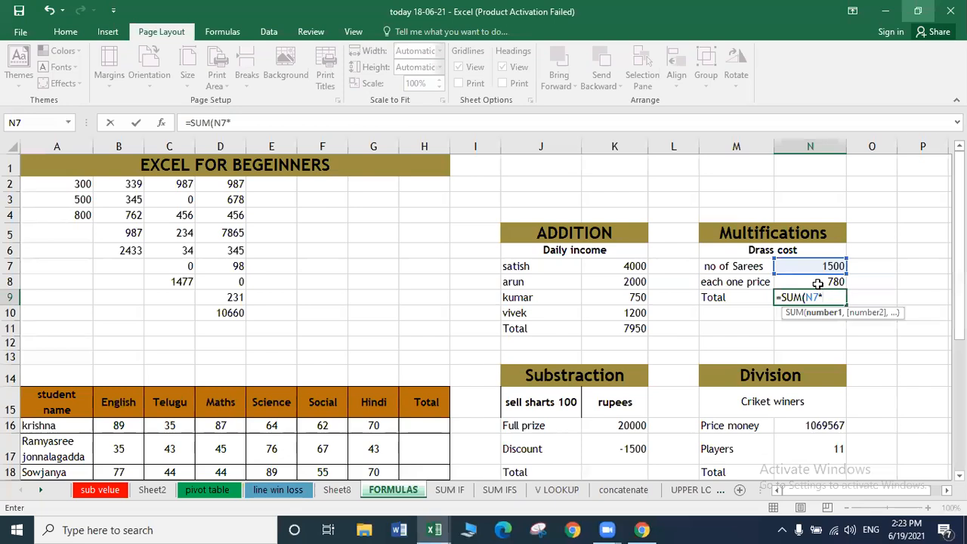
{"action": "left_click", "coordinate": [818, 283]}
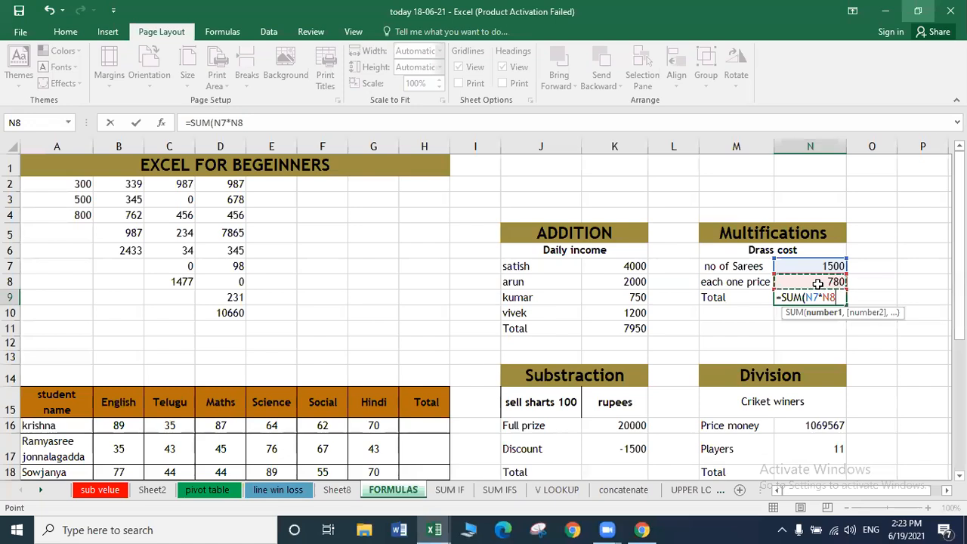
{"action": "key", "text": "Return"}
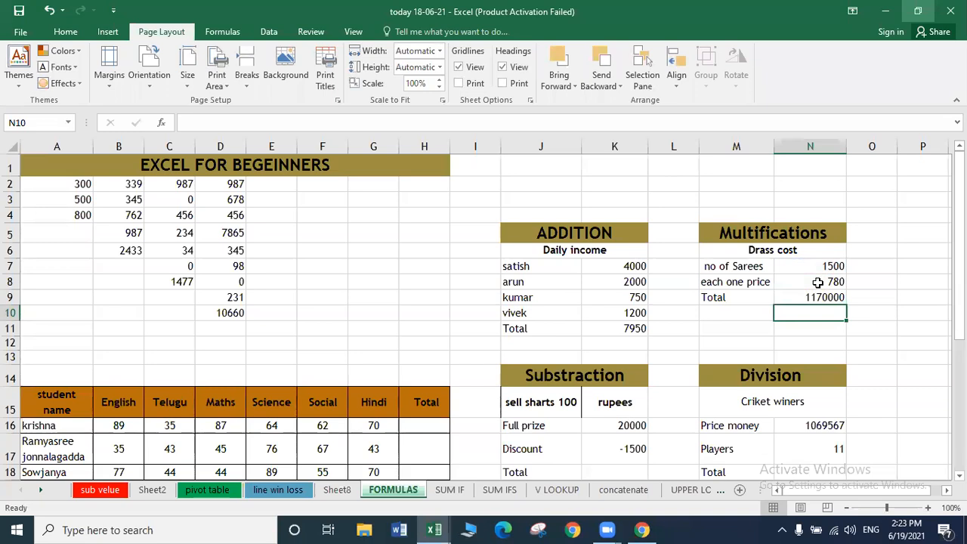
Change the each one price in N8 to 730, then to 700.
{"action": "left_click", "coordinate": [817, 284]}
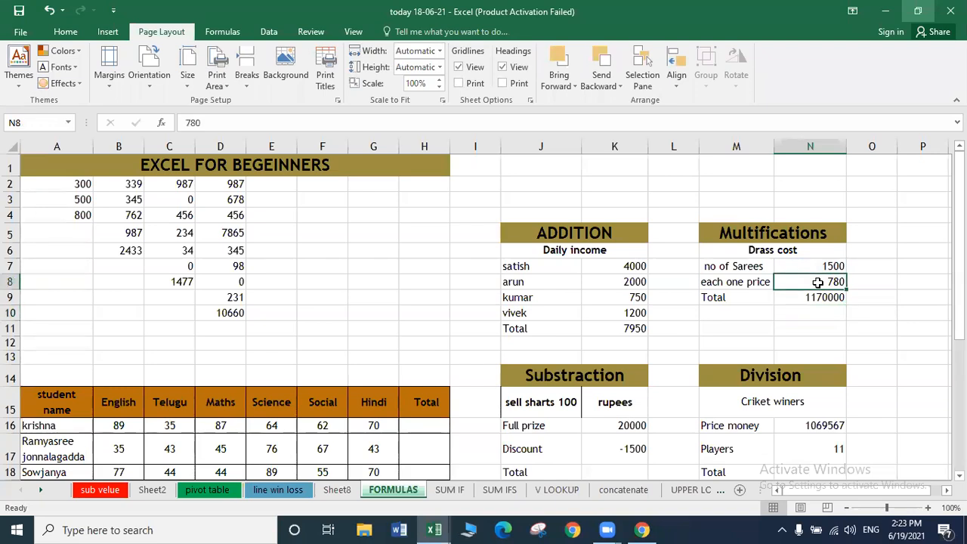
{"action": "type", "text": "730"}
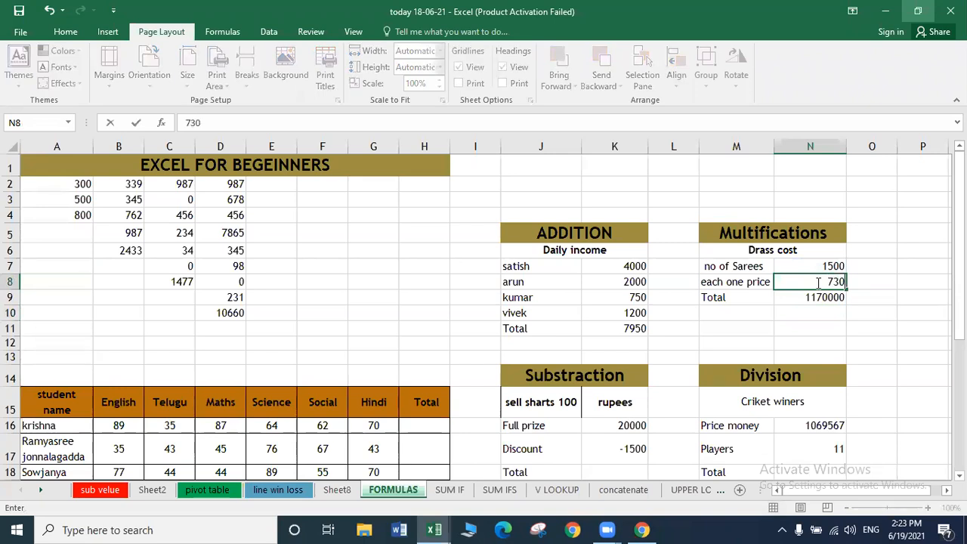
{"action": "key", "text": "Return"}
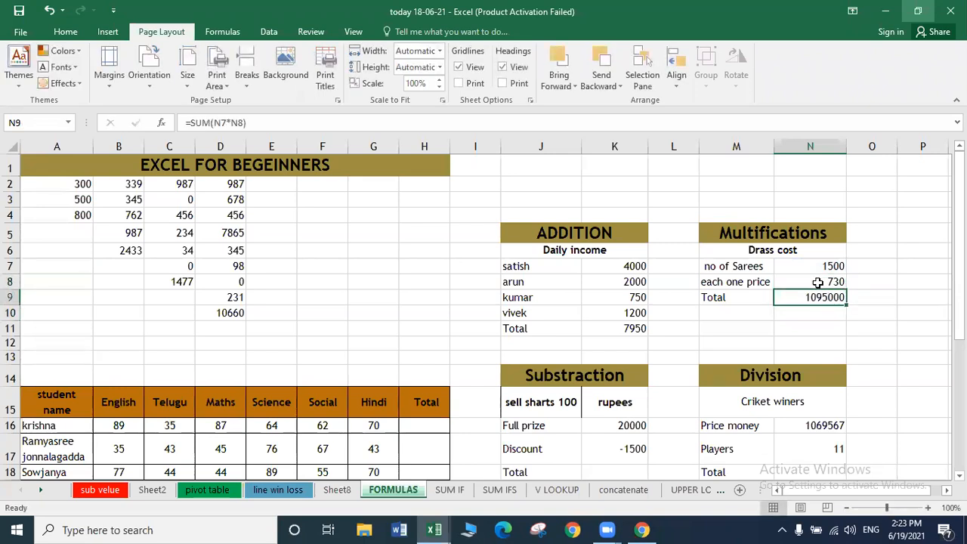
{"action": "left_click", "coordinate": [817, 281]}
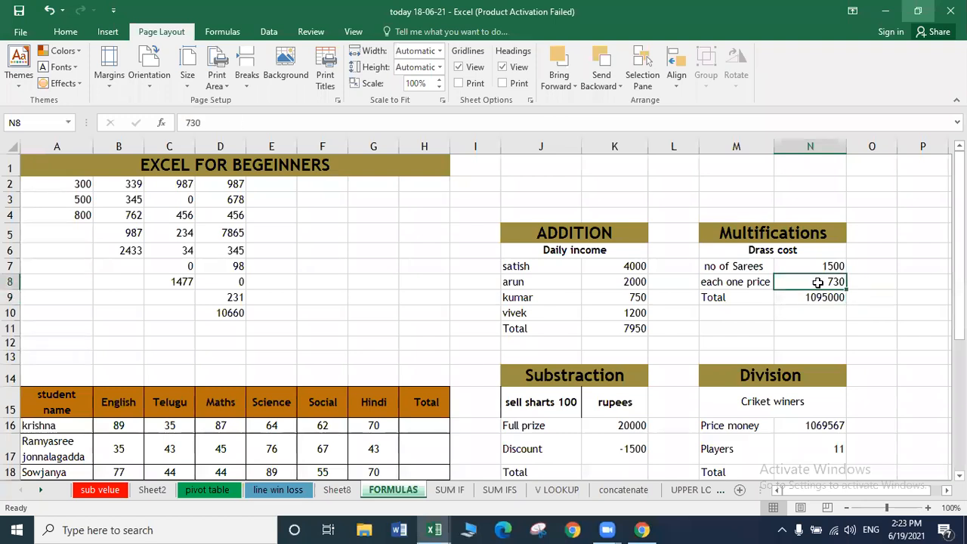
{"action": "type", "text": "700"}
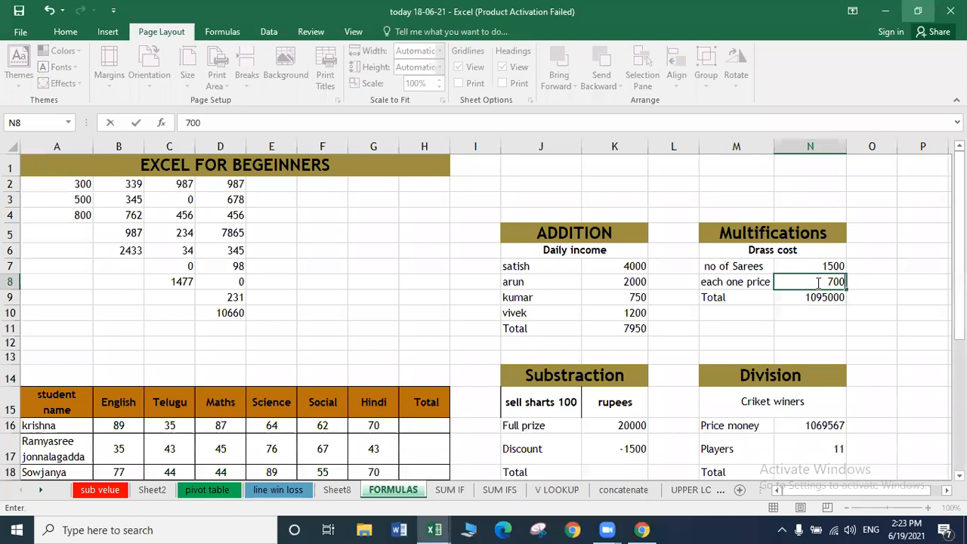
{"action": "key", "text": "Return"}
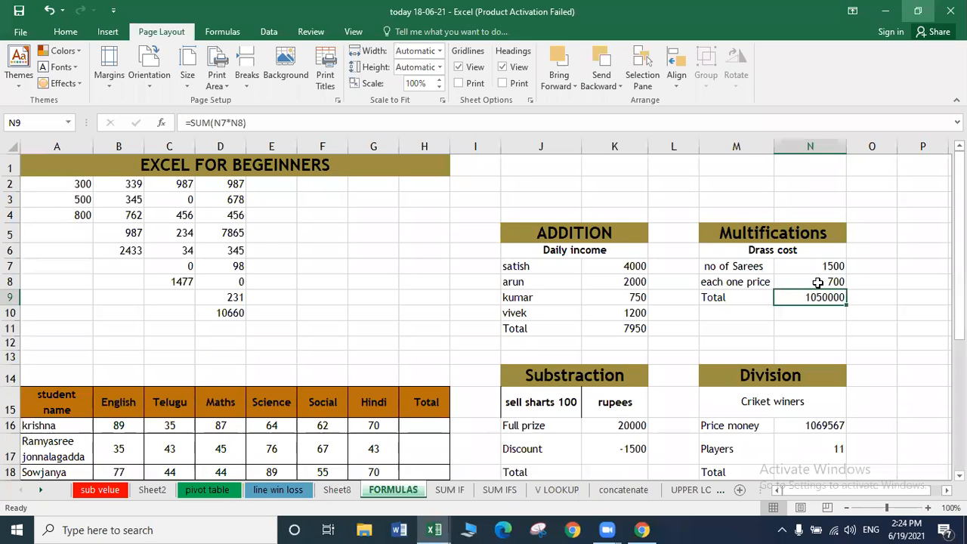
Remove the minus sign from the Subtraction table's Discount so it reads 1500.
{"action": "left_click", "coordinate": [625, 420]}
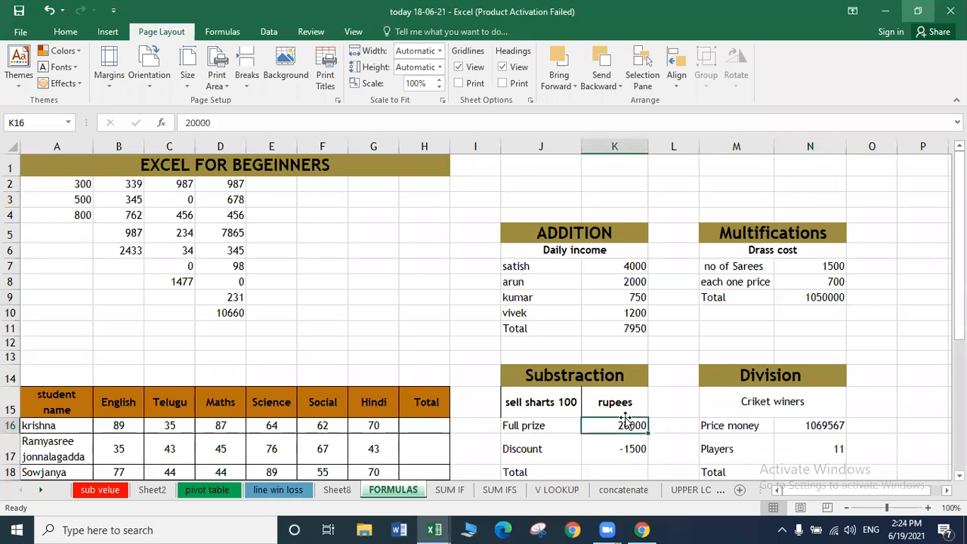
{"action": "key", "text": "Down"}
{"action": "key", "text": "Down"}
{"action": "key", "text": "Down"}
{"action": "key", "text": "Down"}
{"action": "key", "text": "Down"}
{"action": "key", "text": "Up"}
{"action": "key", "text": "Up"}
{"action": "key", "text": "Up"}
{"action": "key", "text": "Down"}
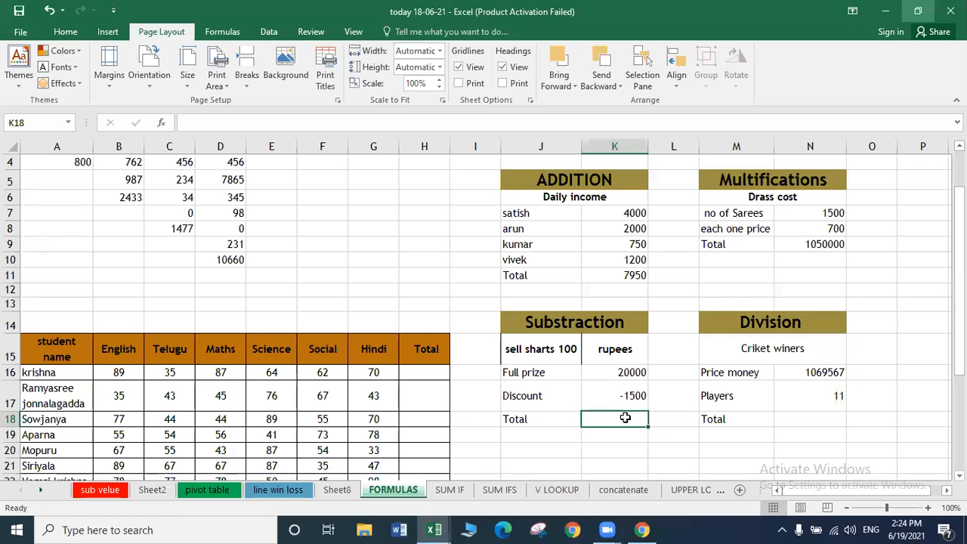
{"action": "left_click", "coordinate": [623, 408]}
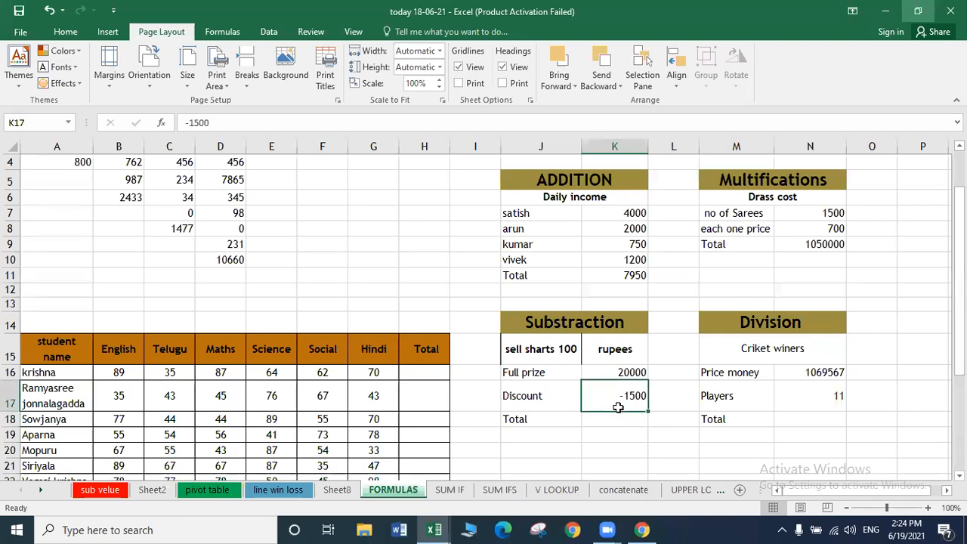
{"action": "double_click", "coordinate": [619, 408]}
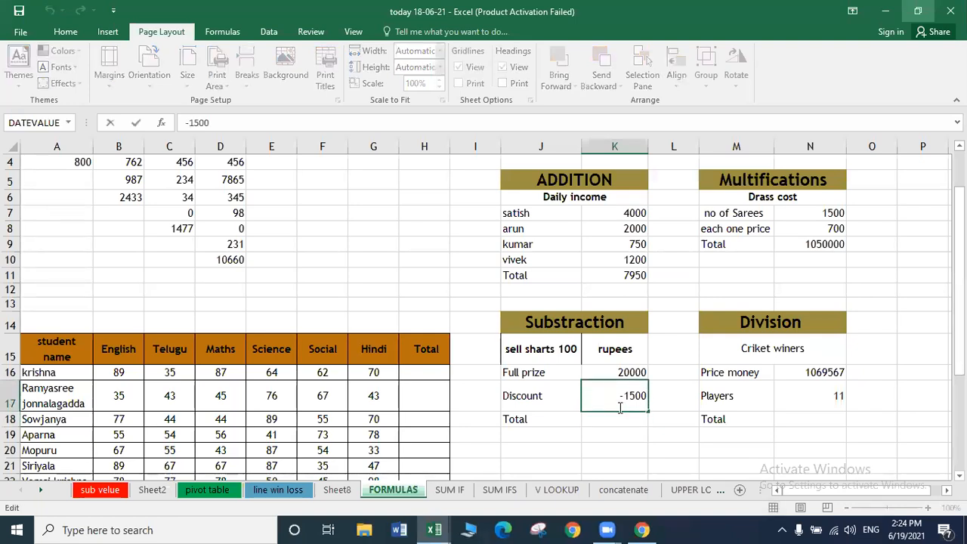
{"action": "left_click", "coordinate": [622, 396]}
{"action": "key", "text": "BackSpace"}
{"action": "key", "text": "Return"}
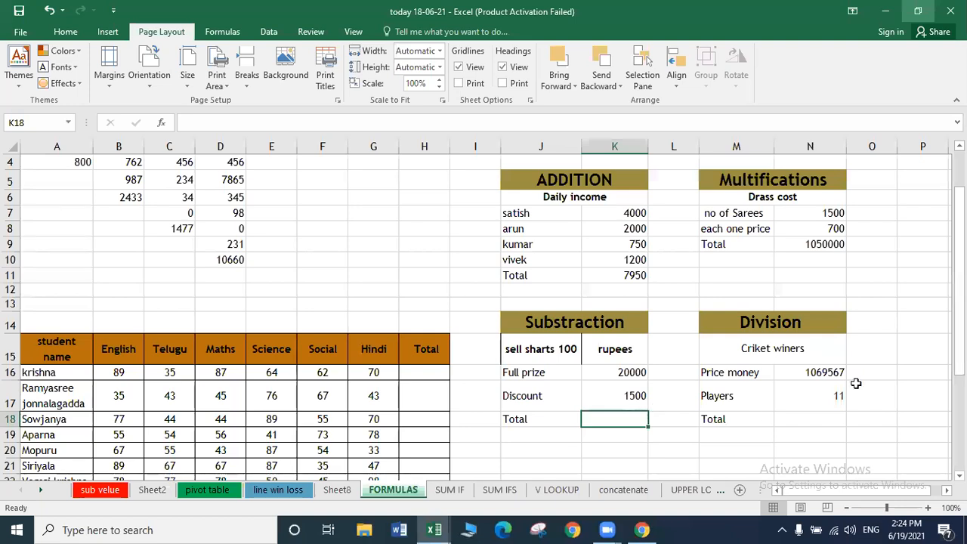
Clear N9 and re-enter the Multifications total as =SUM(N7*N8).
{"action": "left_click", "coordinate": [797, 262]}
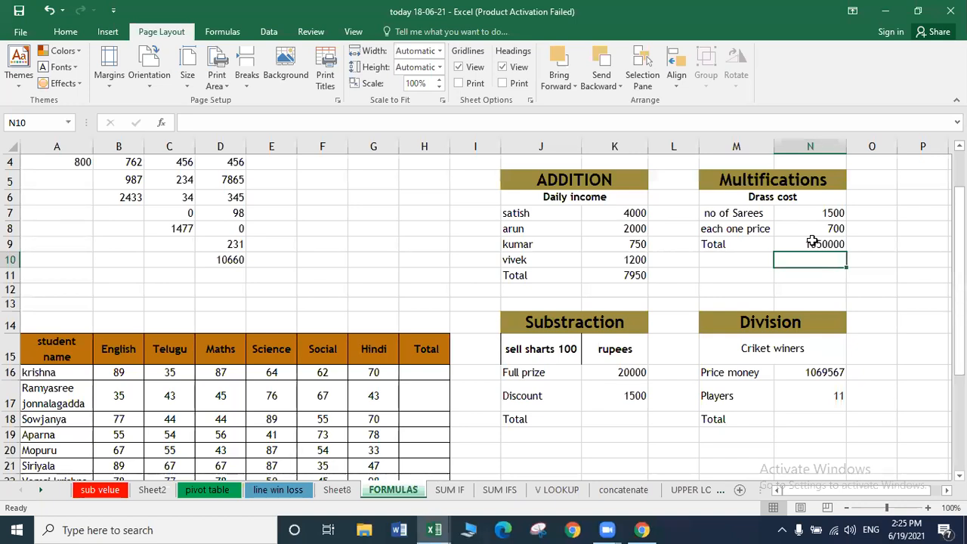
{"action": "left_click", "coordinate": [812, 240]}
{"action": "key", "text": "Delete"}
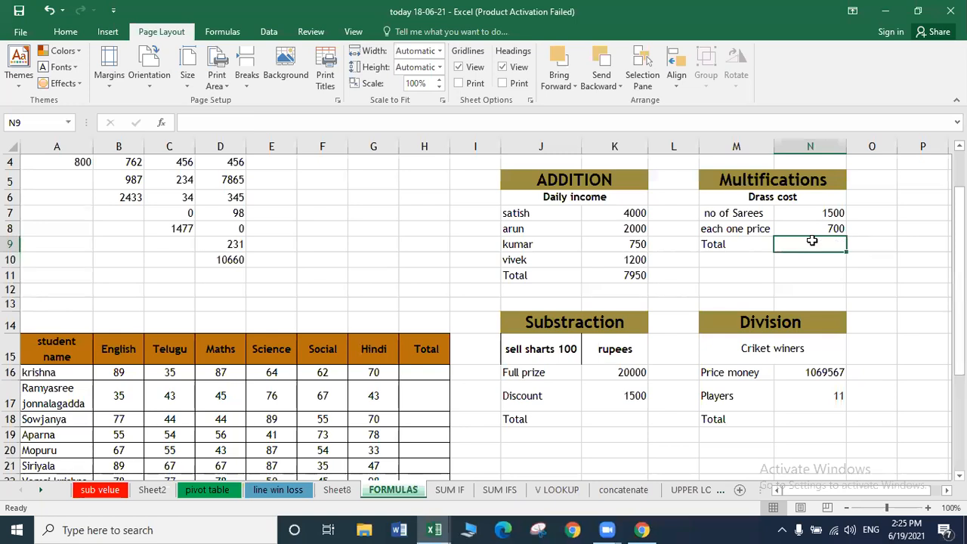
{"action": "type", "text": "="}
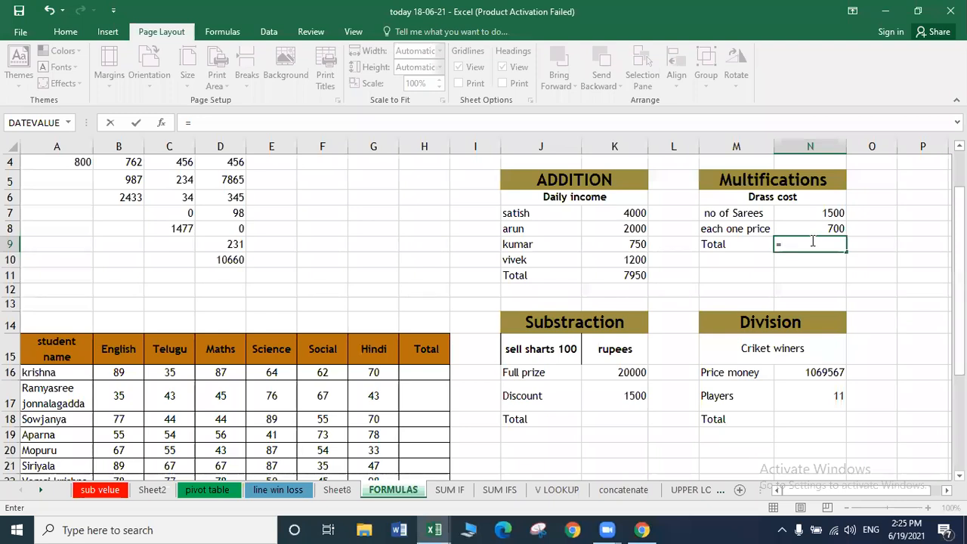
{"action": "type", "text": "SUM("}
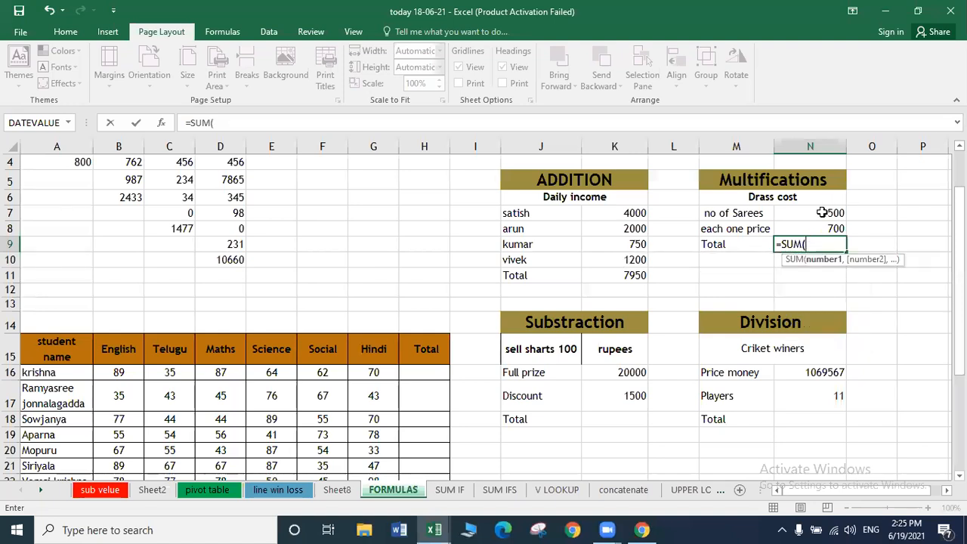
{"action": "left_click", "coordinate": [821, 213]}
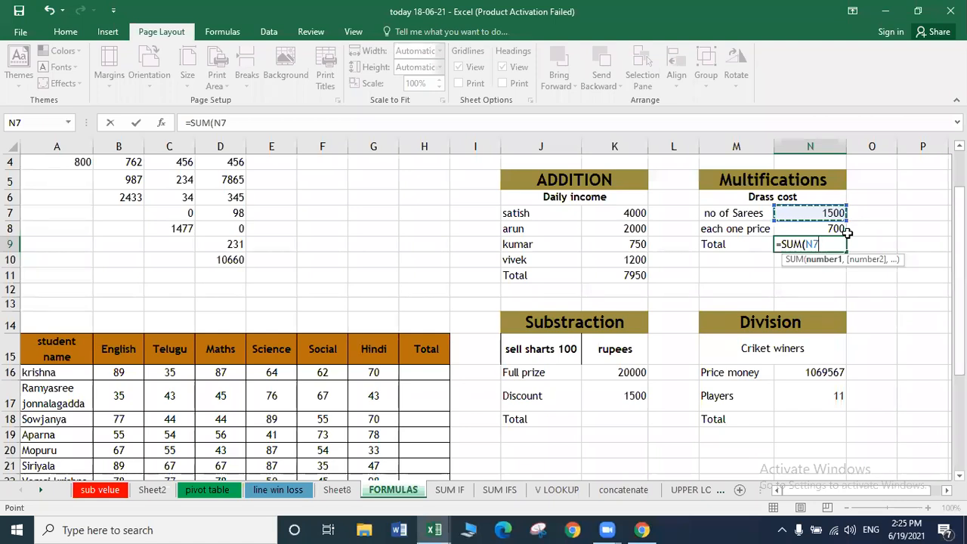
{"action": "type", "text": "*"}
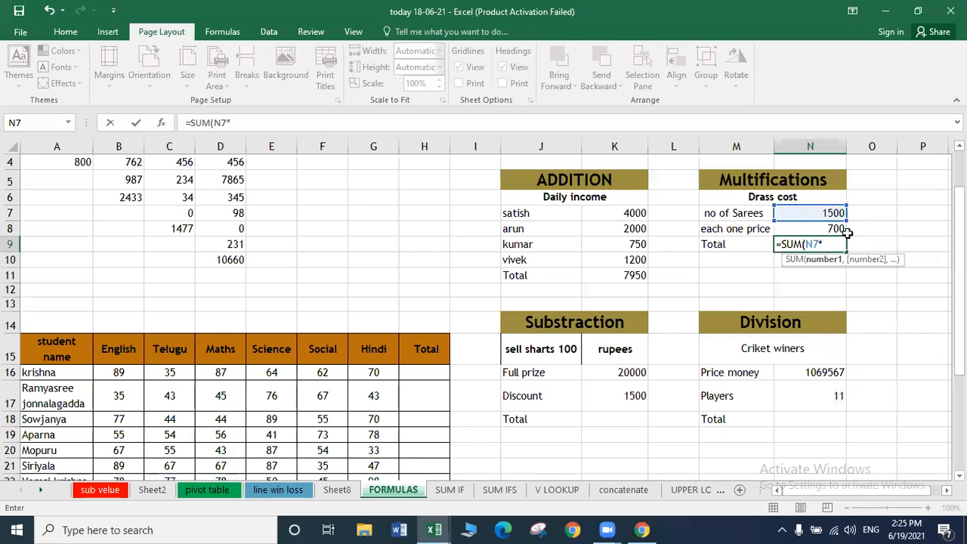
{"action": "left_click", "coordinate": [826, 228]}
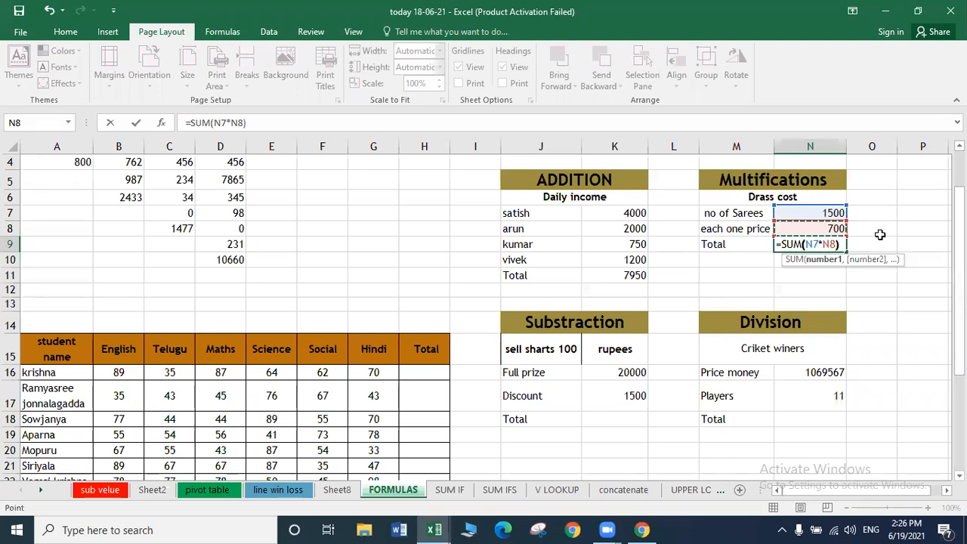
{"action": "key", "text": "Return"}
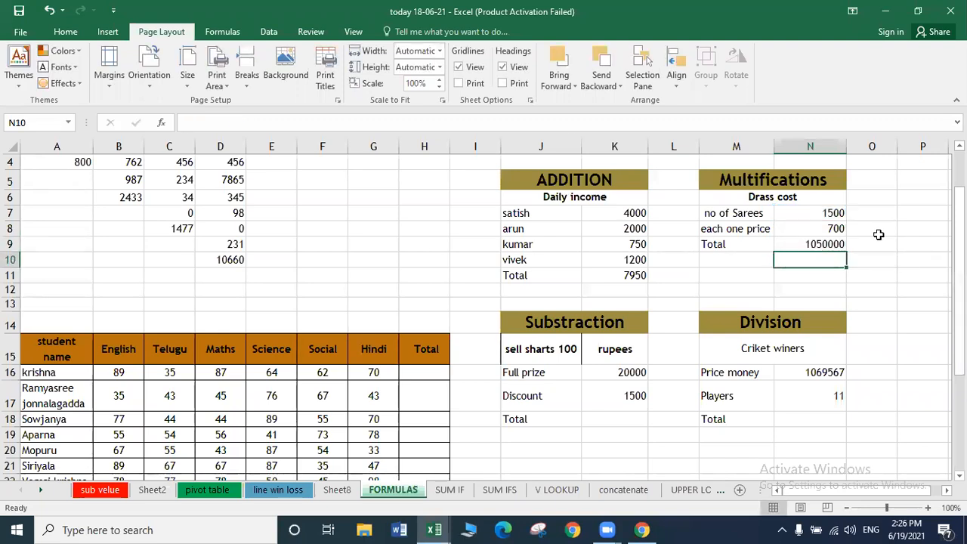
Change the each one price in N8 to 750 so the Drass cost Total becomes 1125000.
{"action": "left_click", "coordinate": [835, 229]}
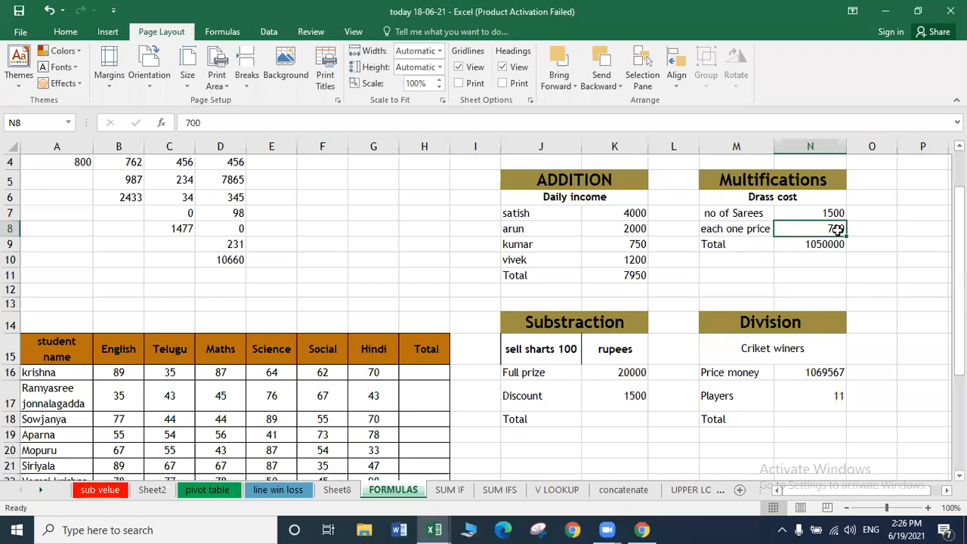
{"action": "type", "text": "7"}
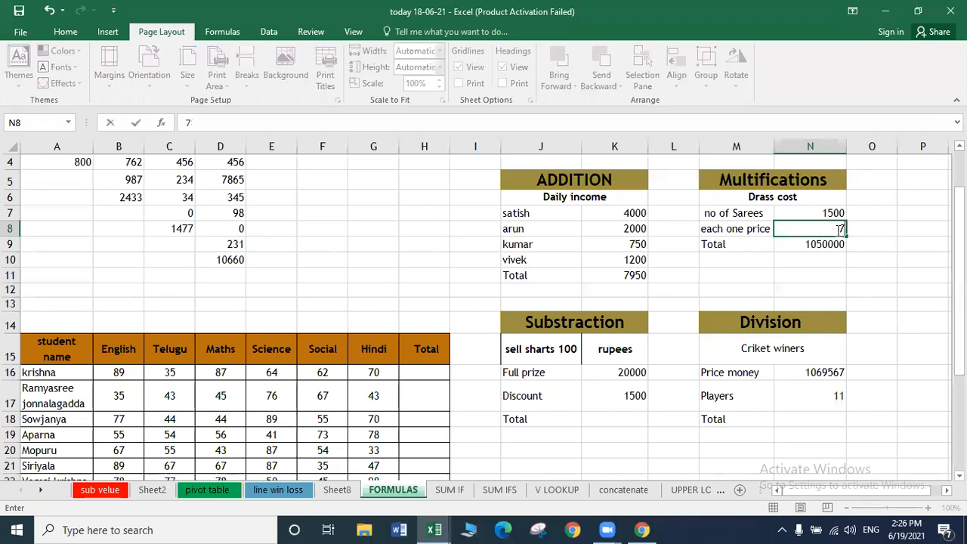
{"action": "type", "text": "50"}
{"action": "key", "text": "Return"}
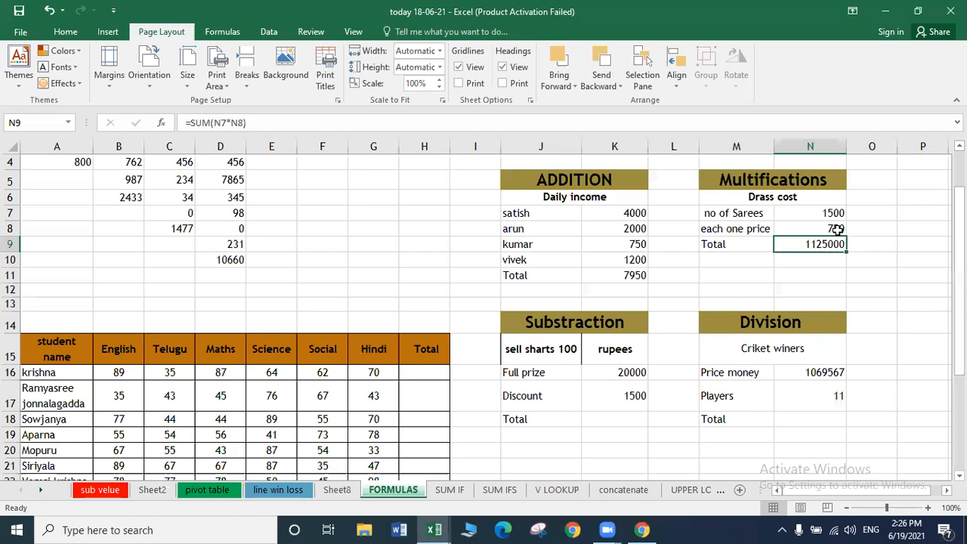
{"action": "left_click", "coordinate": [605, 415]}
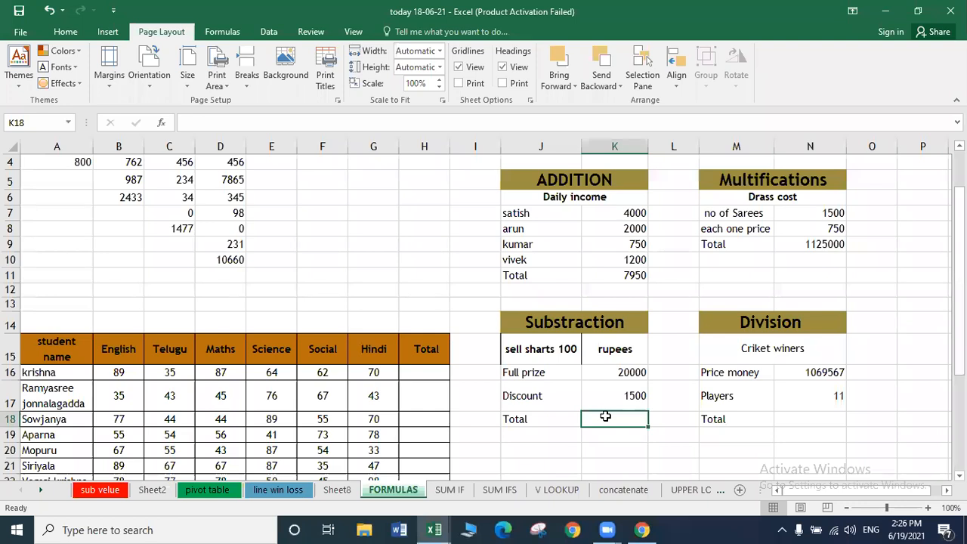
{"action": "type", "text": "="}
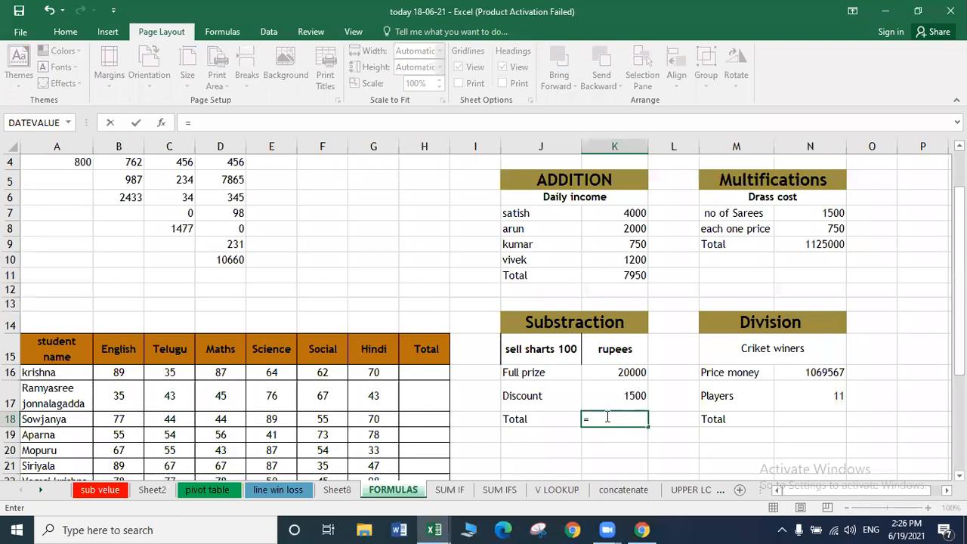
{"action": "type", "text": "S"}
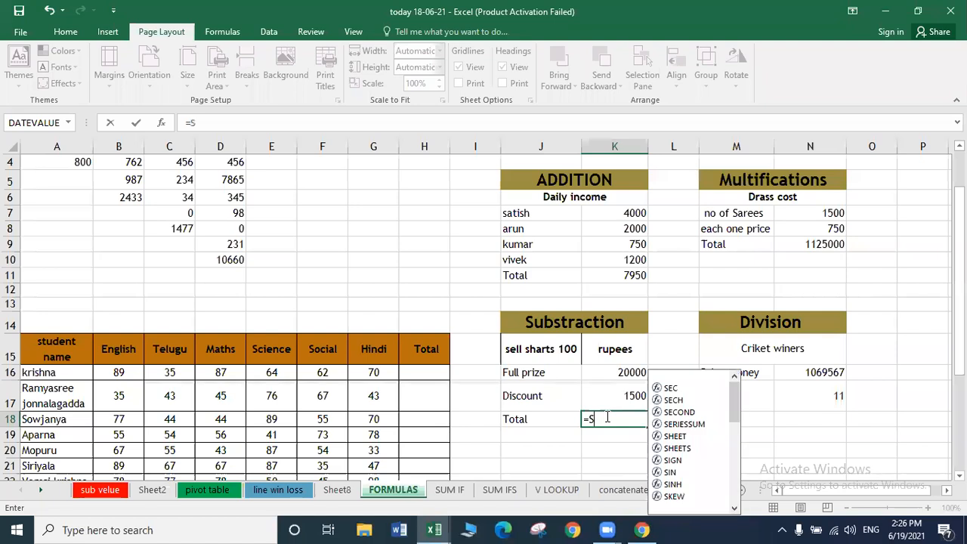
{"action": "type", "text": "UM("}
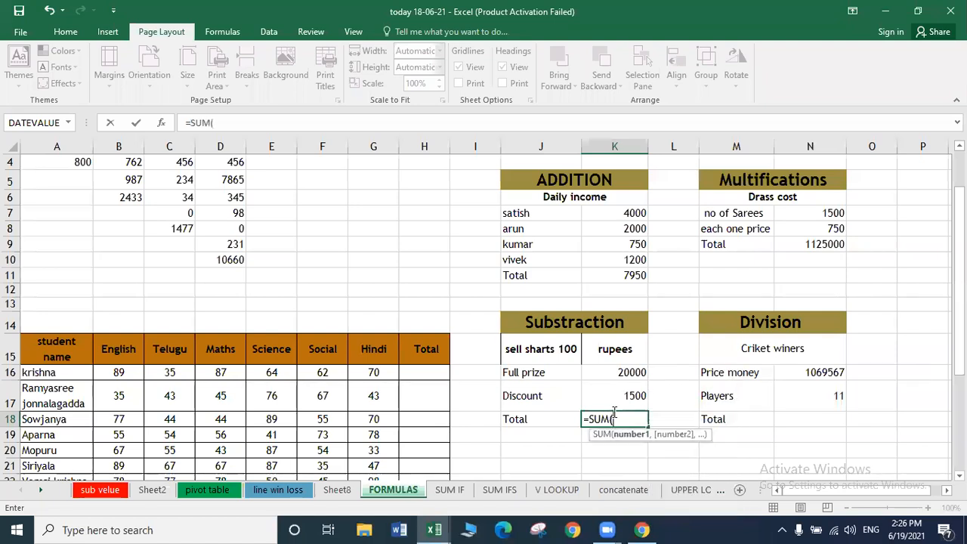
{"action": "key", "text": "Up"}
{"action": "key", "text": "Up"}
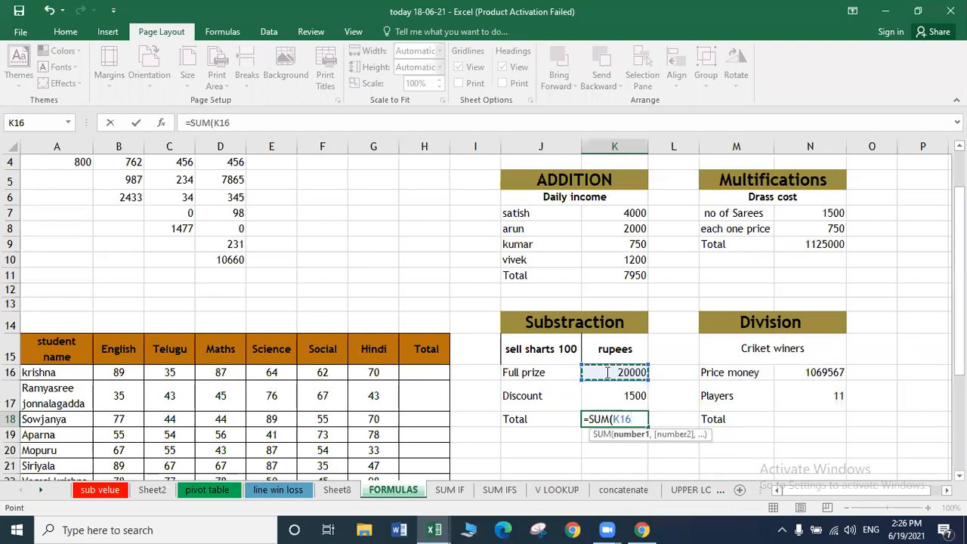
{"action": "type", "text": "-"}
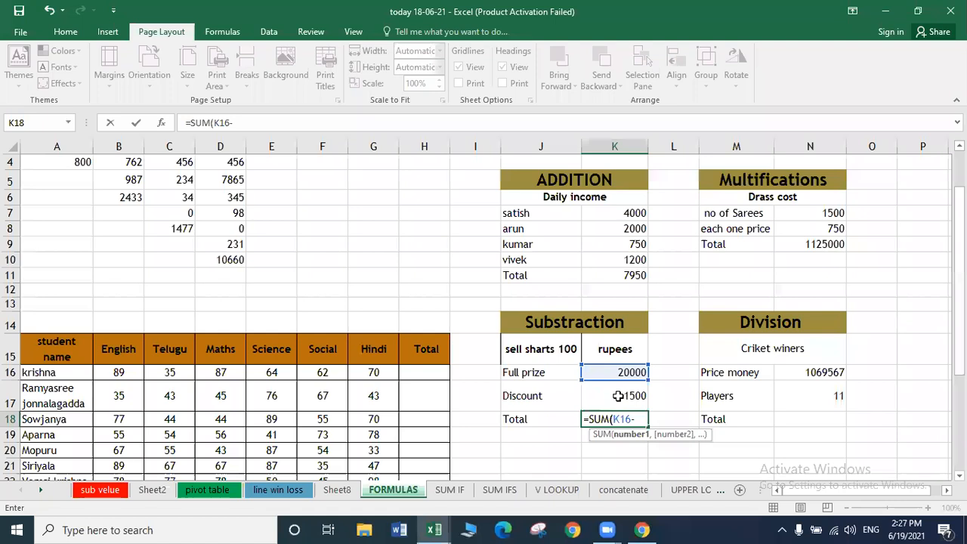
{"action": "left_click", "coordinate": [617, 396]}
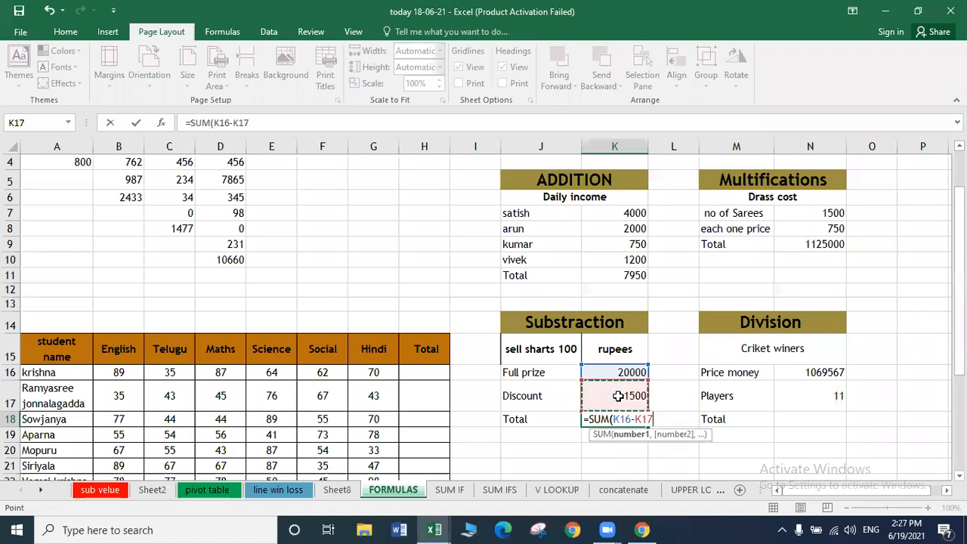
{"action": "key", "text": "Return"}
{"action": "key", "text": "Up"}
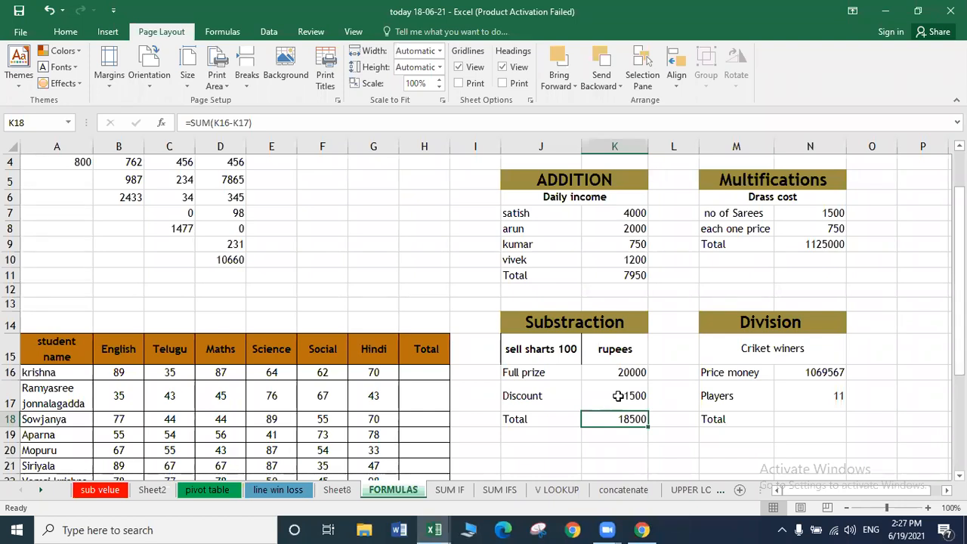
{"action": "key", "text": "Delete"}
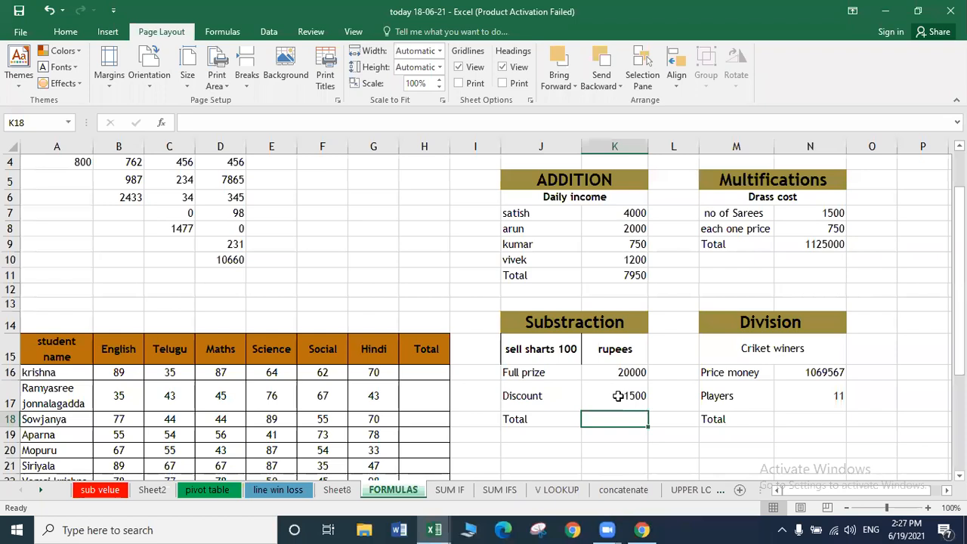
Set the Discount in K17 to -1500 and AutoSum K16:K17 into K18, giving 18500.
{"action": "left_click", "coordinate": [618, 396]}
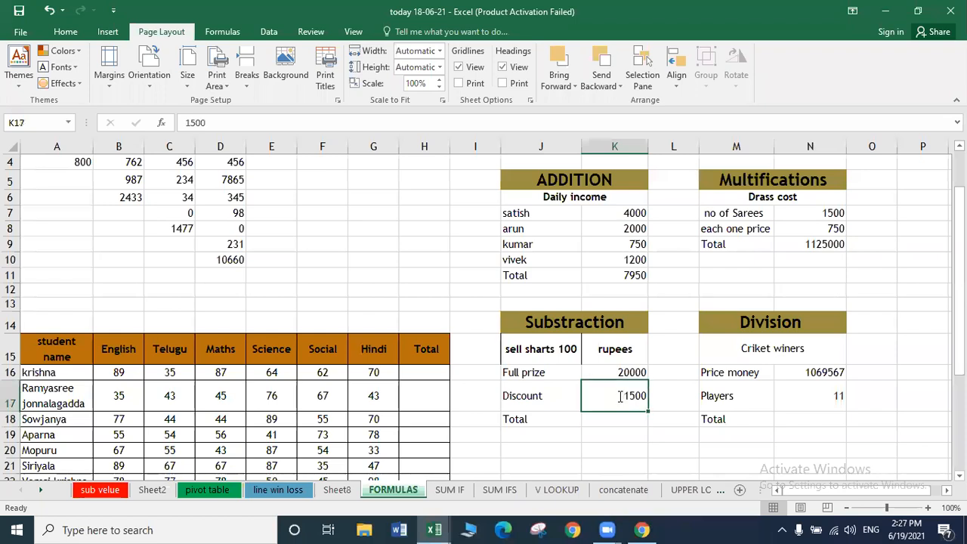
{"action": "double_click", "coordinate": [620, 396]}
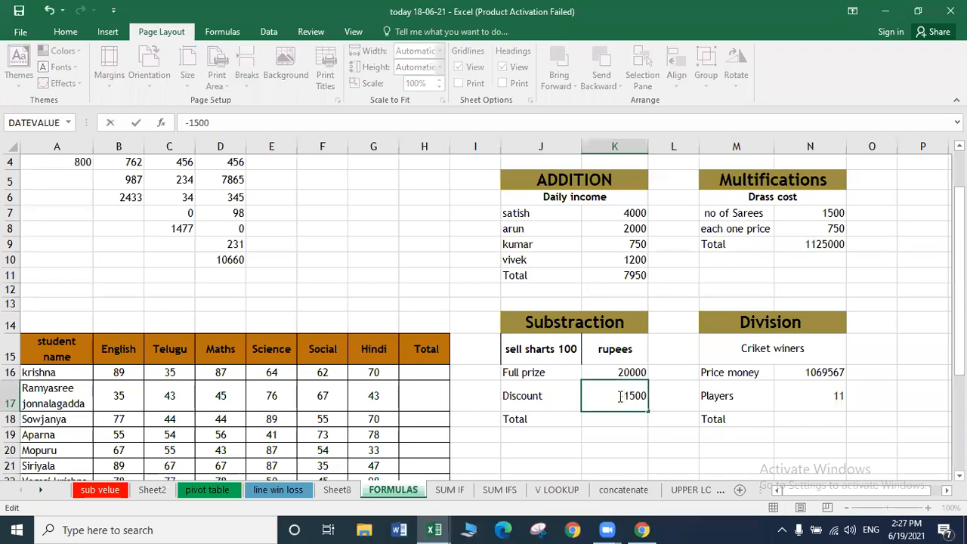
{"action": "key", "text": "Return"}
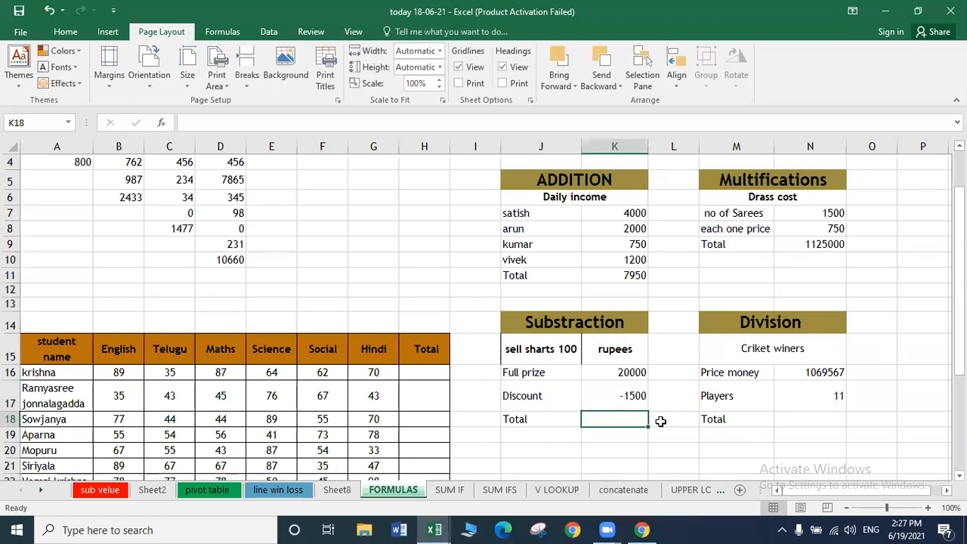
{"action": "key", "text": "alt+equal"}
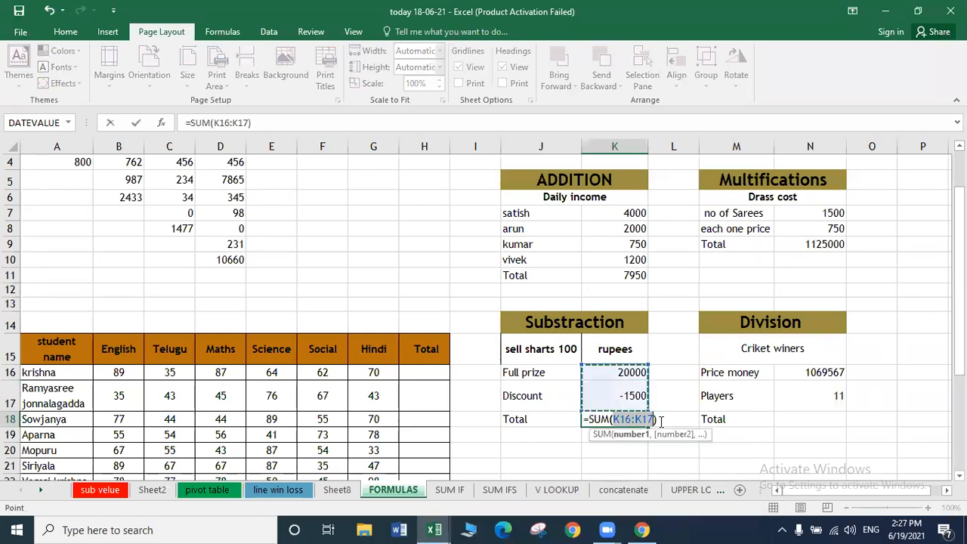
{"action": "key", "text": "Return"}
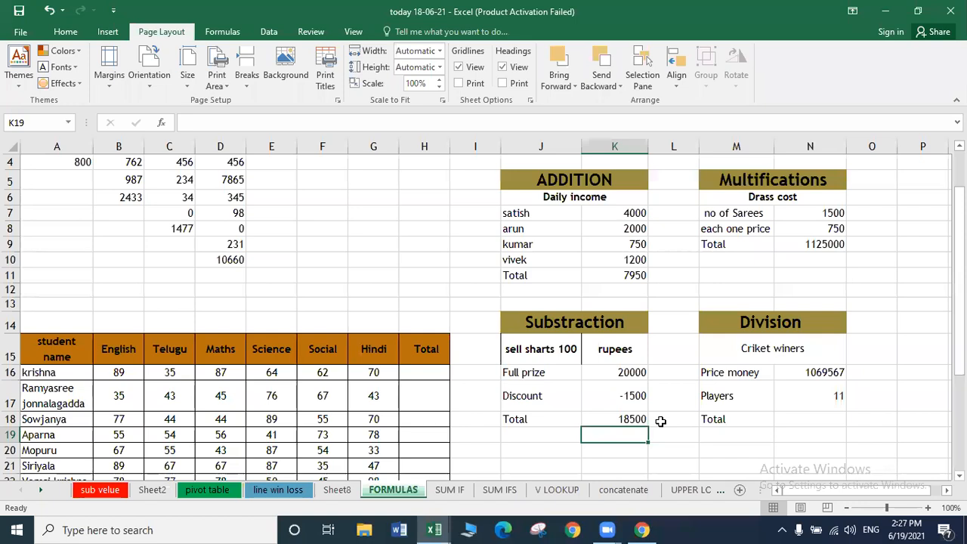
{"action": "double_click", "coordinate": [625, 401]}
{"action": "key", "text": "BackSpace"}
{"action": "key", "text": "Return"}
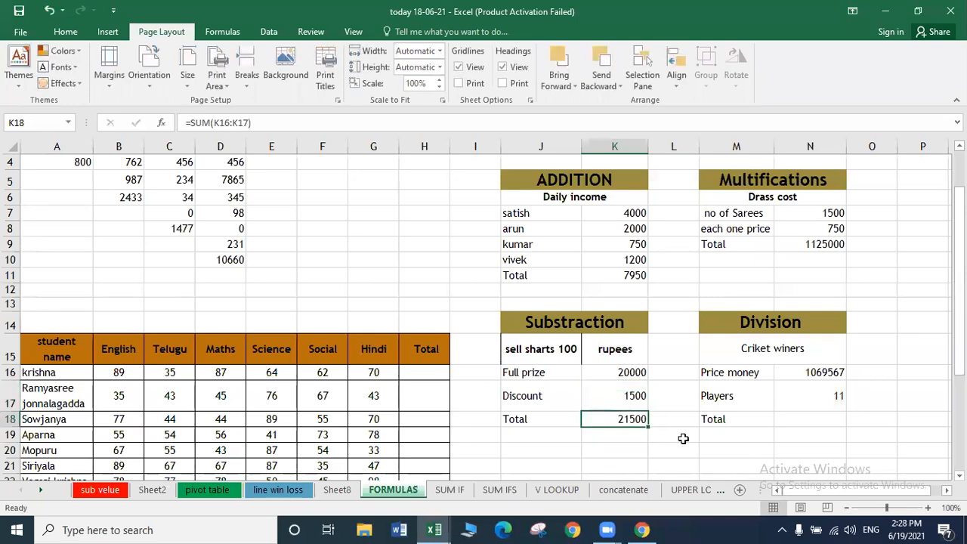
{"action": "double_click", "coordinate": [618, 421]}
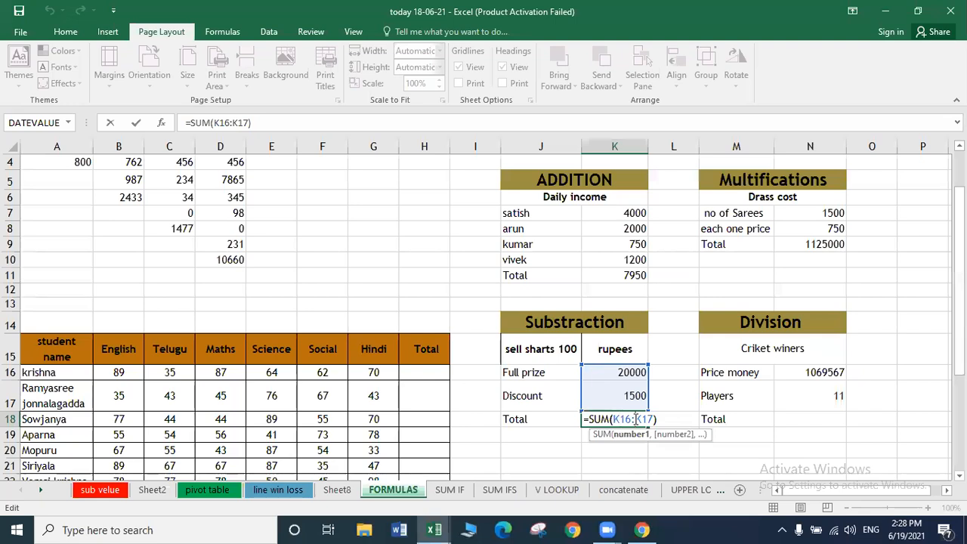
{"action": "key", "text": "BackSpace"}
{"action": "type", "text": "-"}
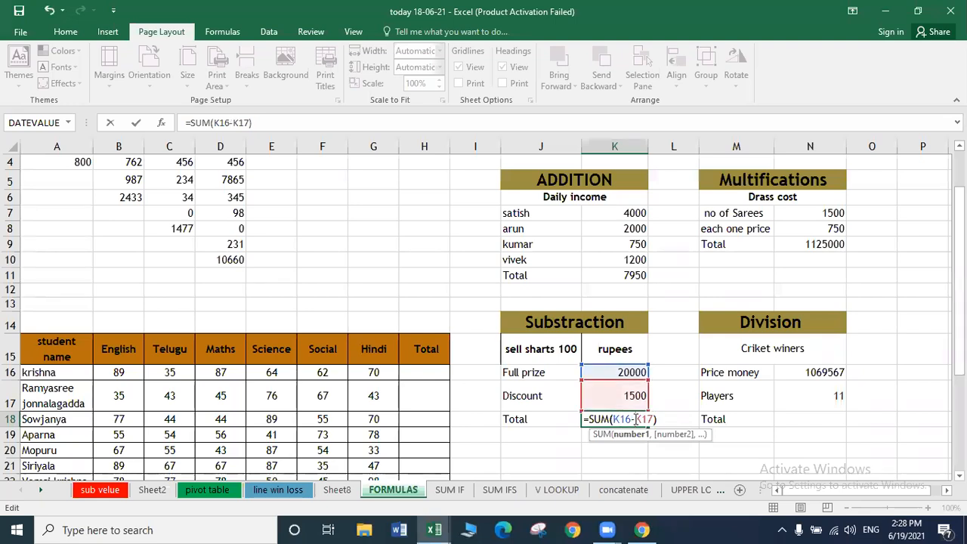
{"action": "key", "text": "Return"}
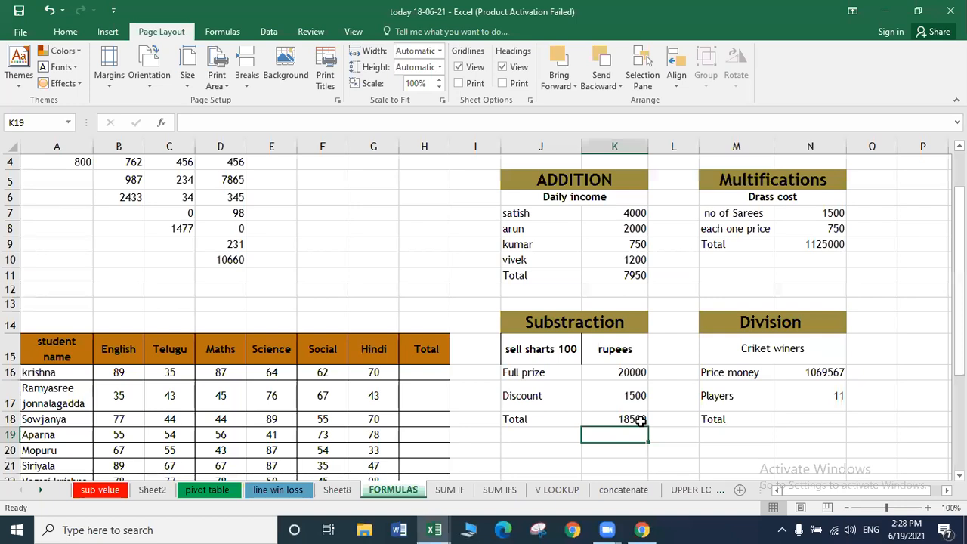
{"action": "double_click", "coordinate": [621, 398]}
{"action": "type", "text": "-"}
{"action": "key", "text": "Return"}
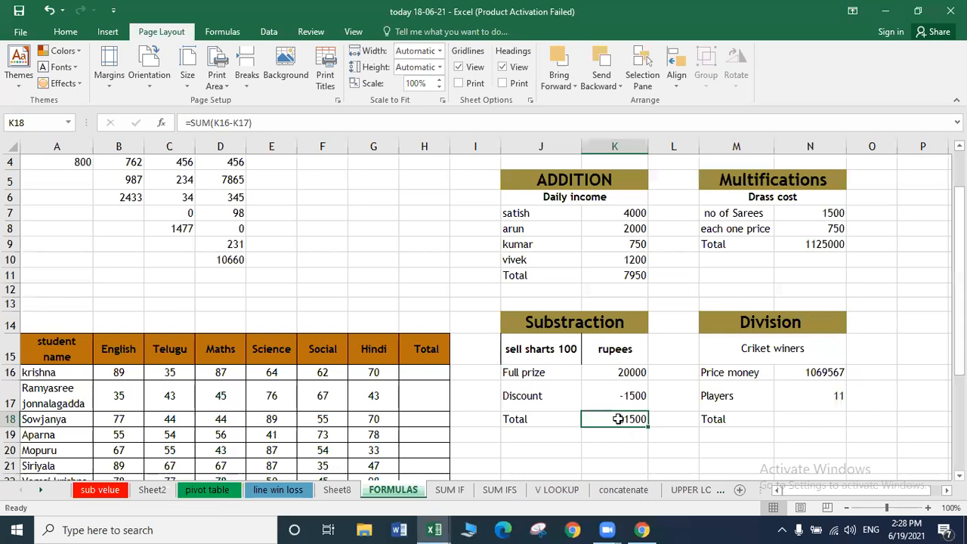
{"action": "double_click", "coordinate": [617, 417]}
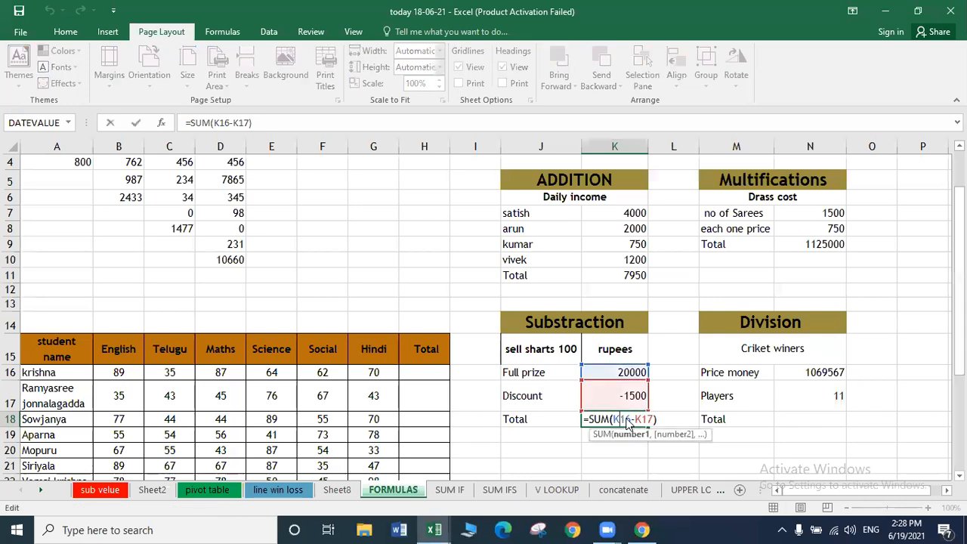
{"action": "key", "text": "BackSpace"}
{"action": "type", "text": ":"}
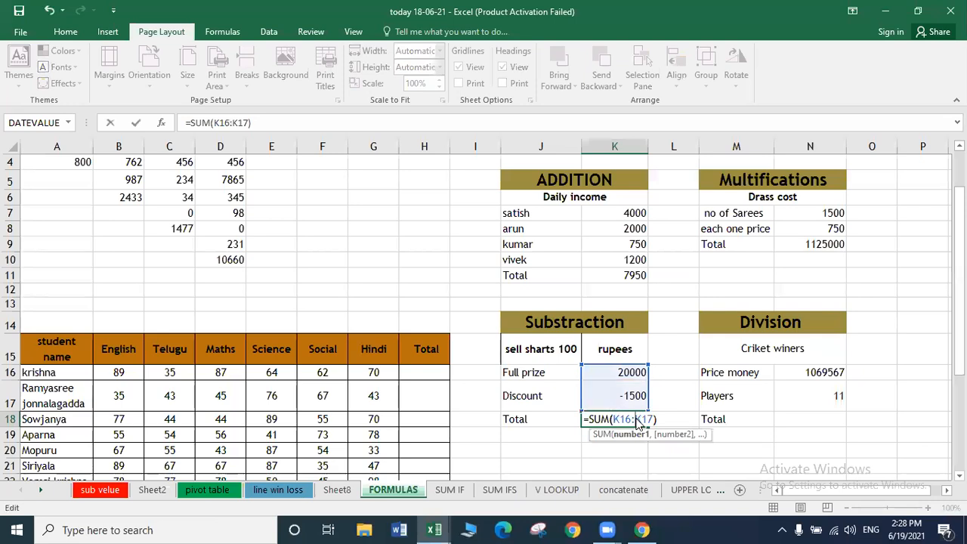
{"action": "key", "text": "Return"}
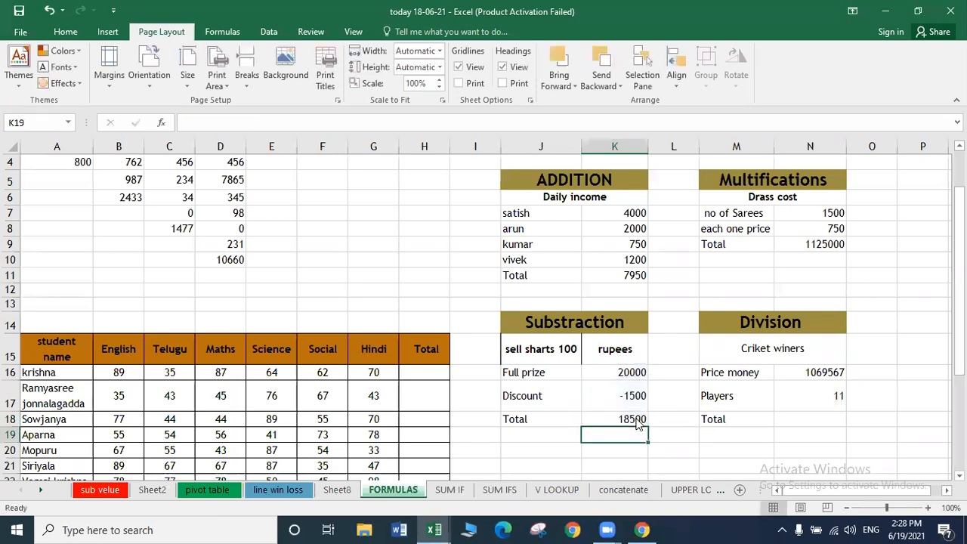
Enter =SUM(N16/N17) in N18, splitting 1069567 price money among 11 players (97233.364).
{"action": "left_click", "coordinate": [835, 417]}
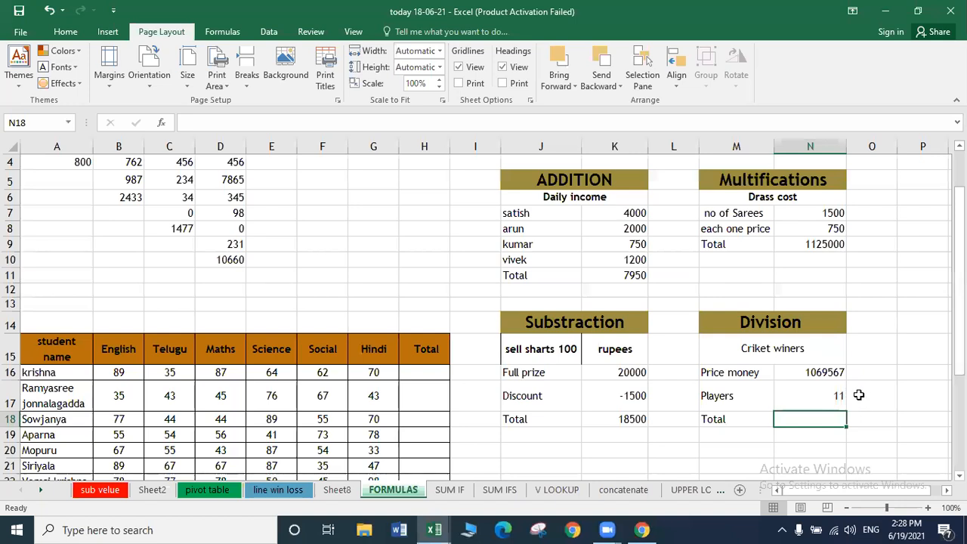
{"action": "left_click", "coordinate": [858, 394]}
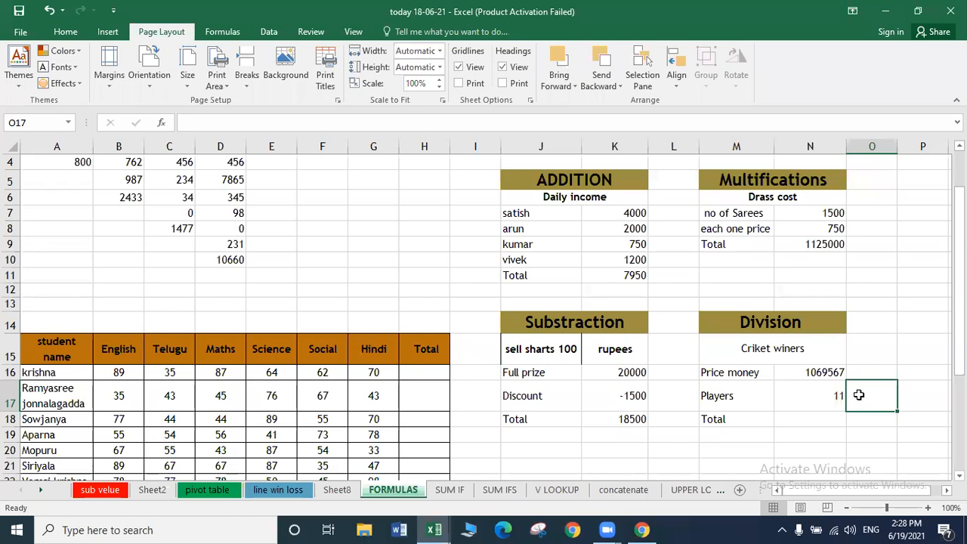
{"action": "left_click", "coordinate": [799, 420]}
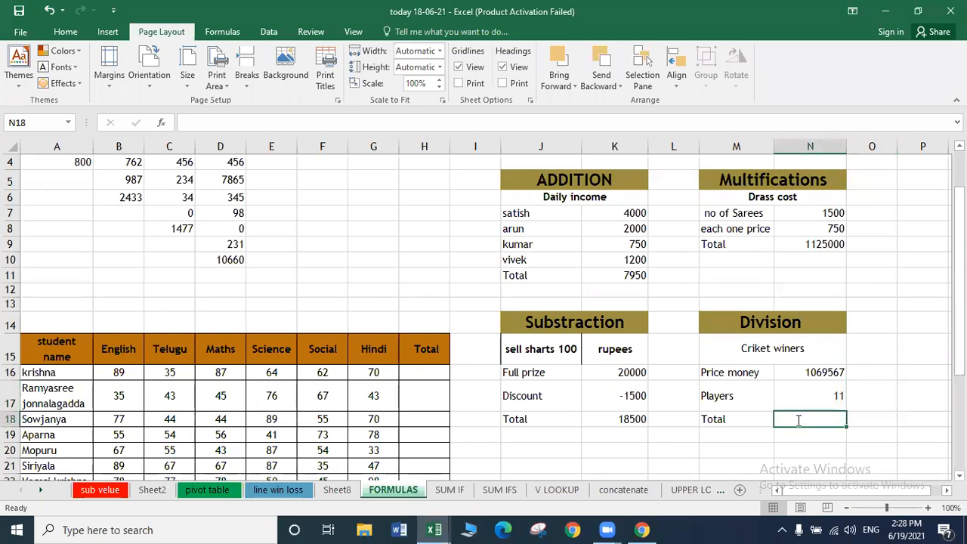
{"action": "type", "text": "=S"}
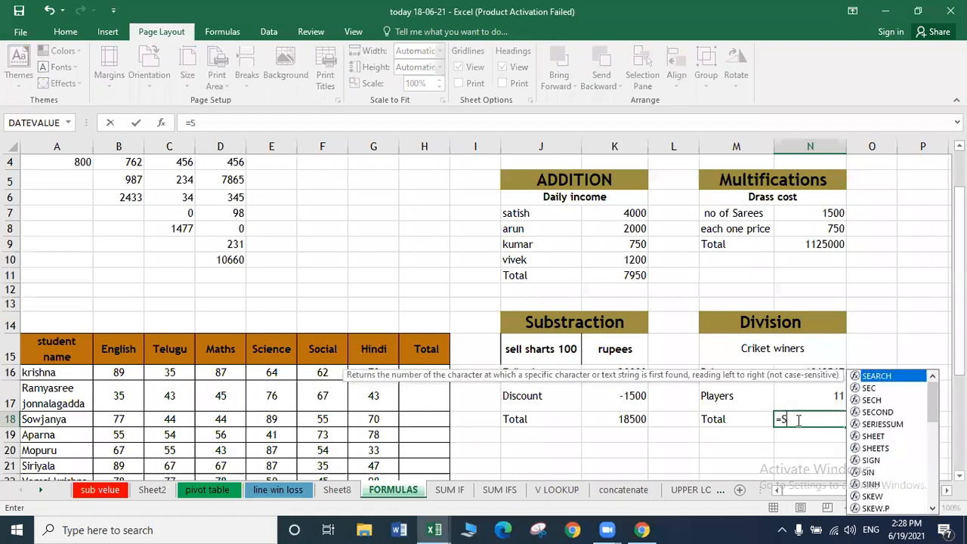
{"action": "type", "text": "UM("}
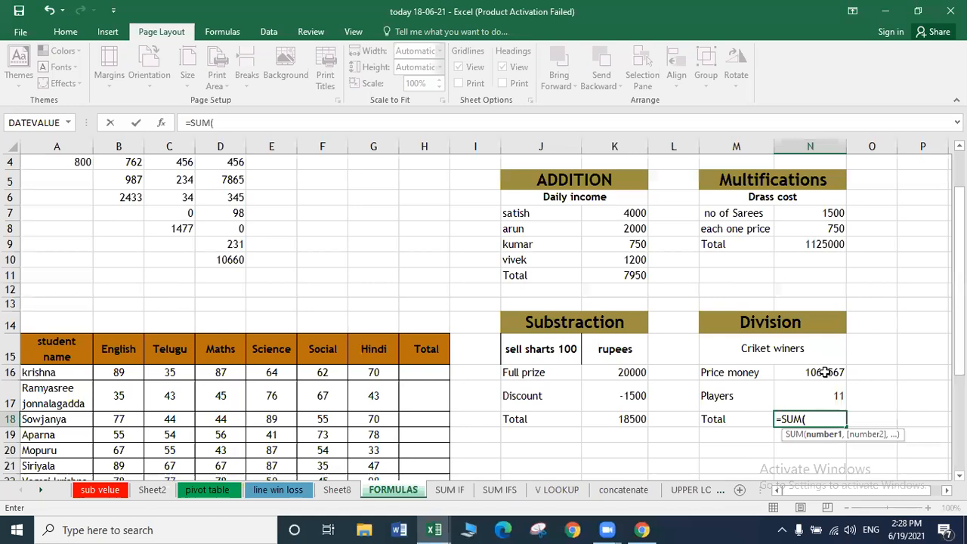
{"action": "left_click", "coordinate": [825, 371]}
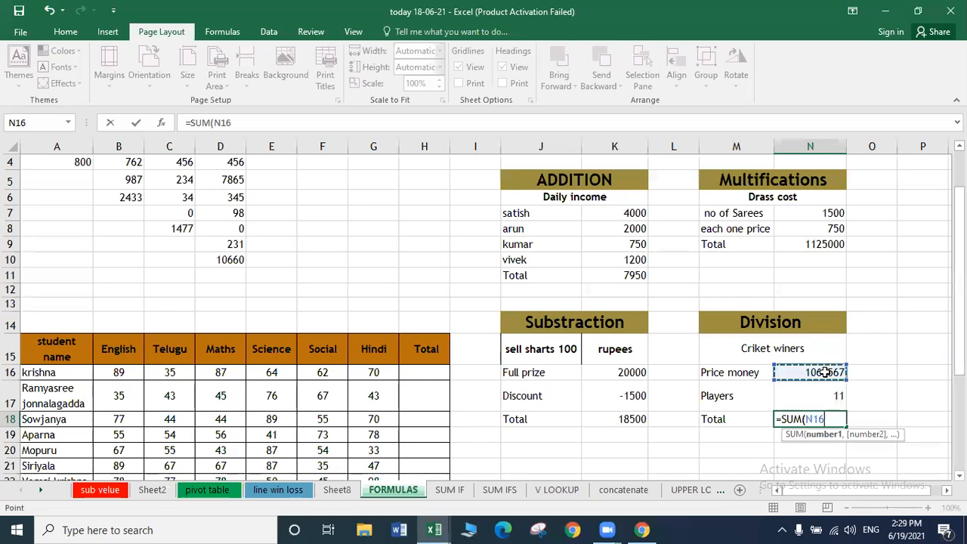
{"action": "type", "text": "/"}
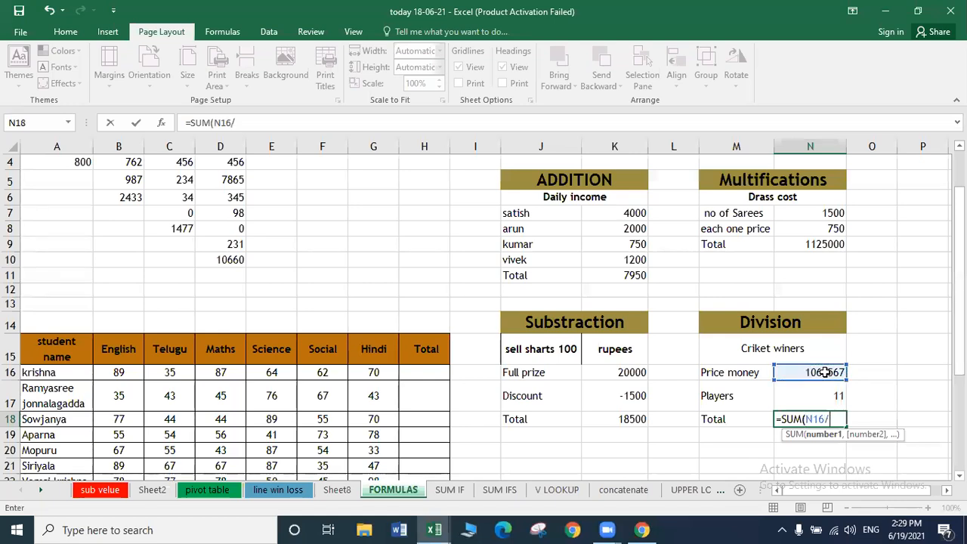
{"action": "left_click", "coordinate": [822, 392]}
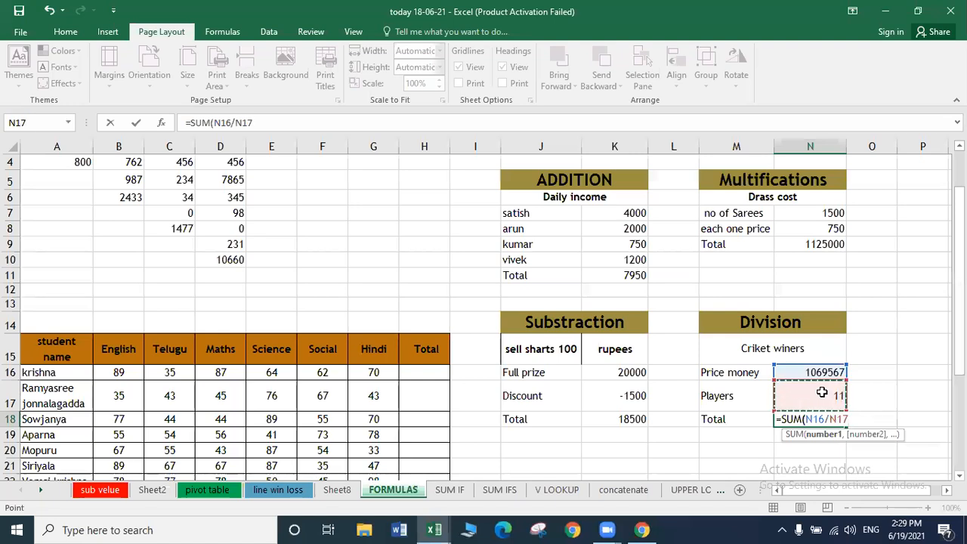
{"action": "type", "text": ")"}
{"action": "key", "text": "Return"}
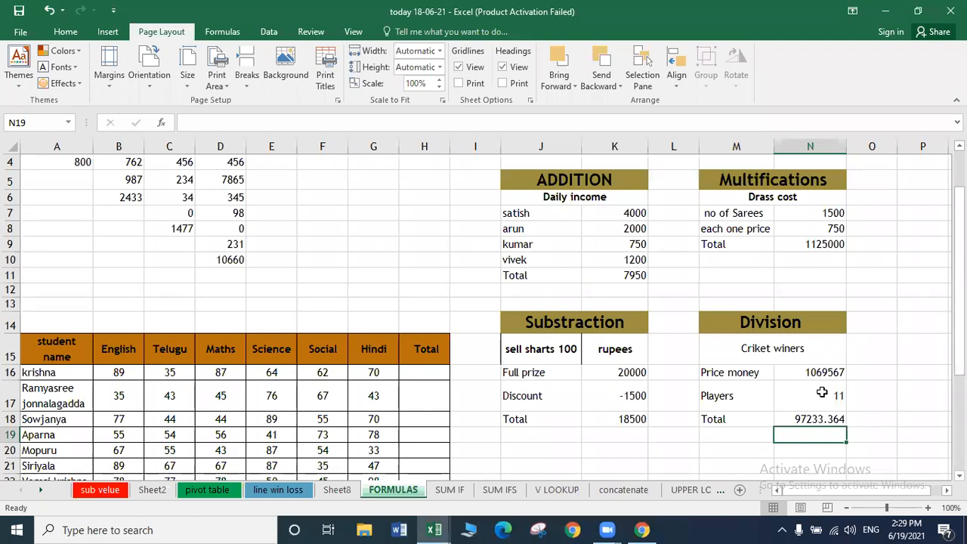
{"action": "left_click", "coordinate": [420, 373]}
{"action": "left_click_drag", "start_coordinate": [959, 249], "coordinate": [959, 309]}
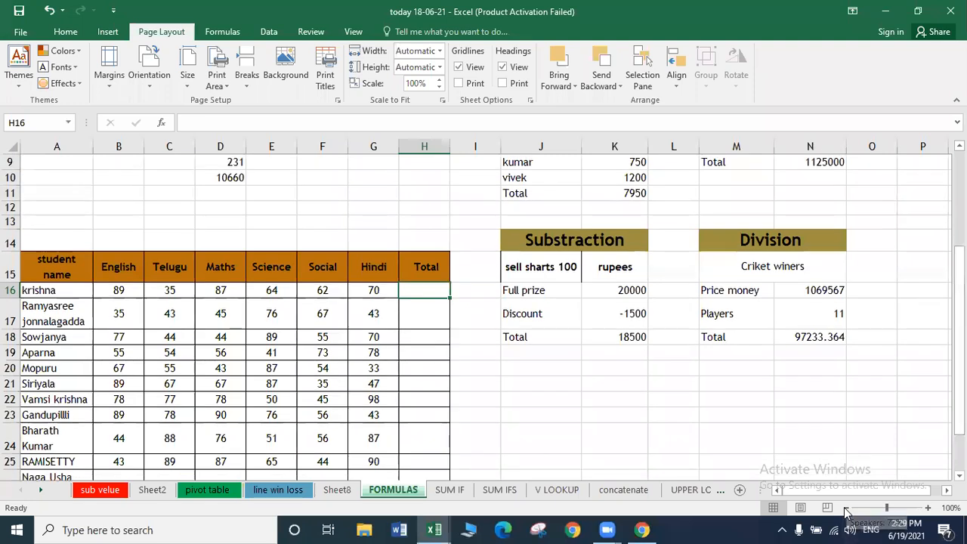
{"action": "scroll", "coordinate": [394, 132], "scroll_direction": "down", "scroll_amount": 3}
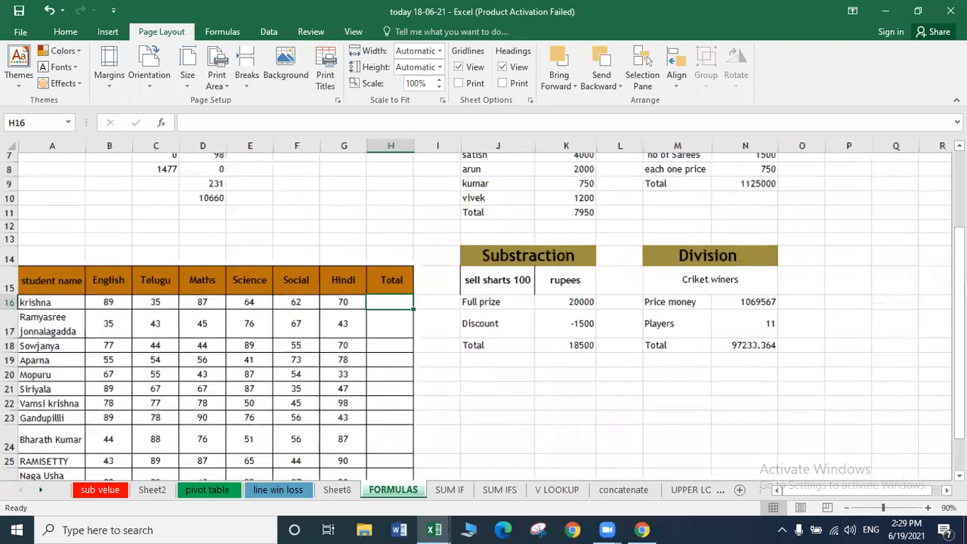
{"action": "scroll", "coordinate": [394, 132], "scroll_direction": "down", "scroll_amount": 1}
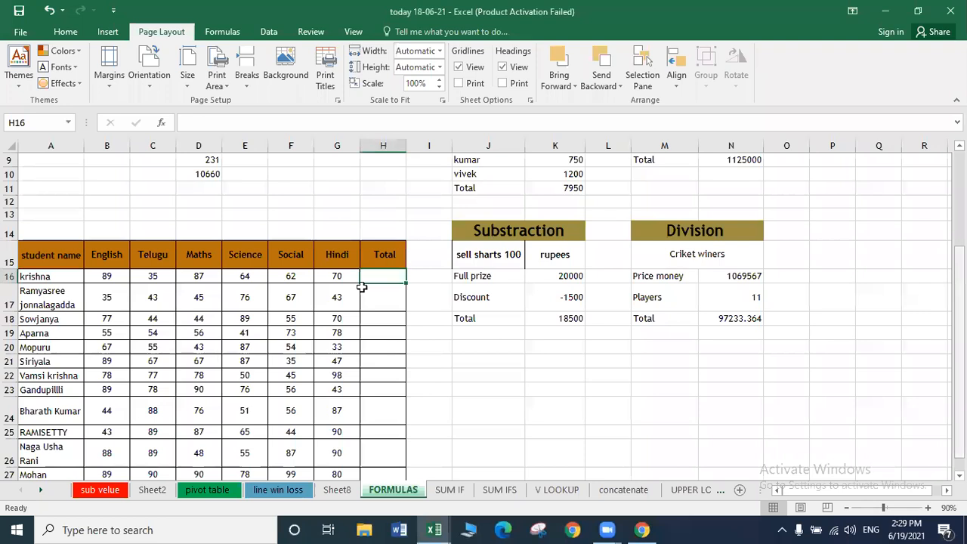
{"action": "scroll", "coordinate": [366, 266], "scroll_direction": "down", "scroll_amount": 1}
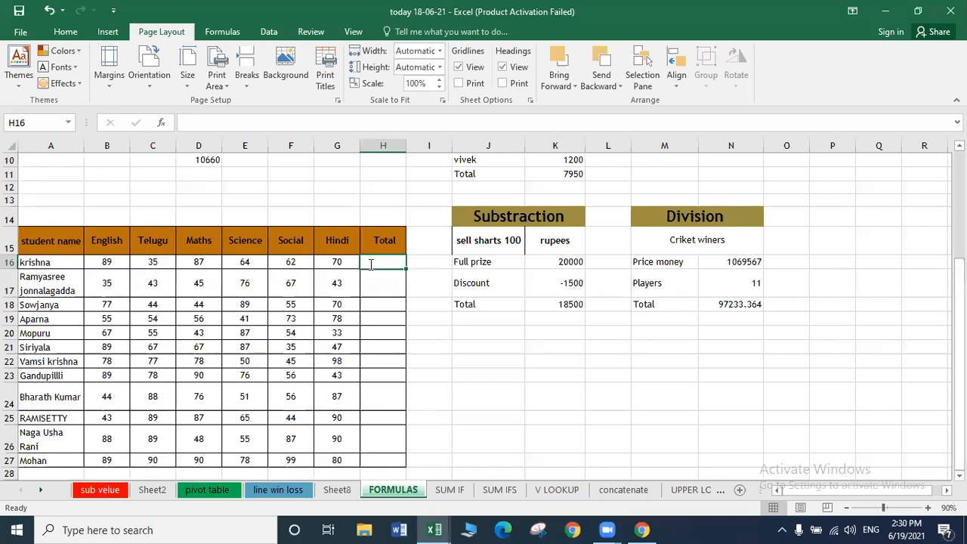
{"action": "type", "text": "=SUM"}
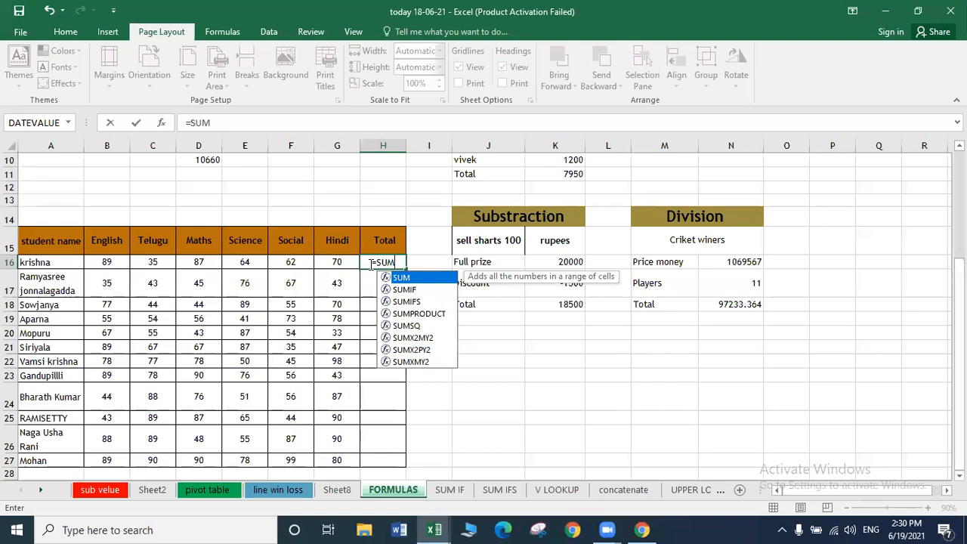
{"action": "type", "text": "("}
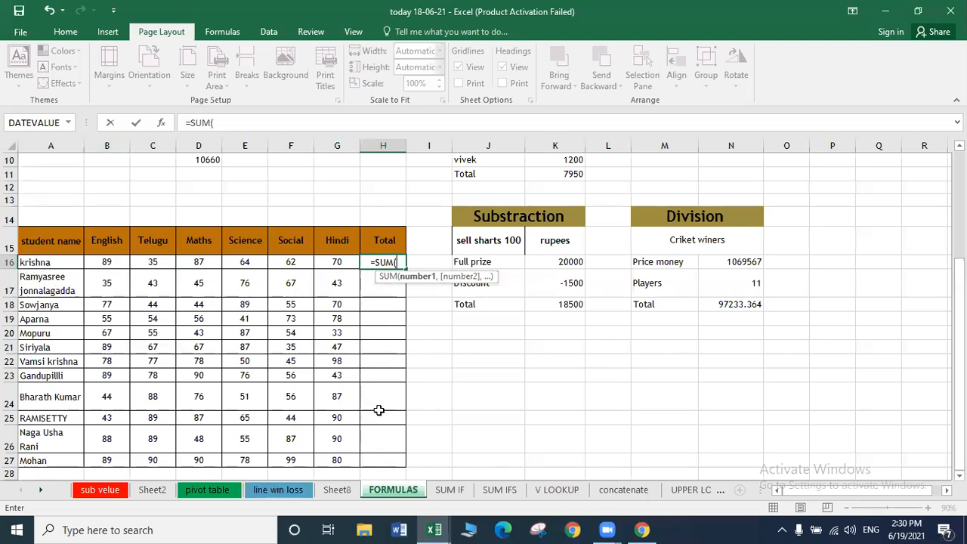
{"action": "type", "text": "B"}
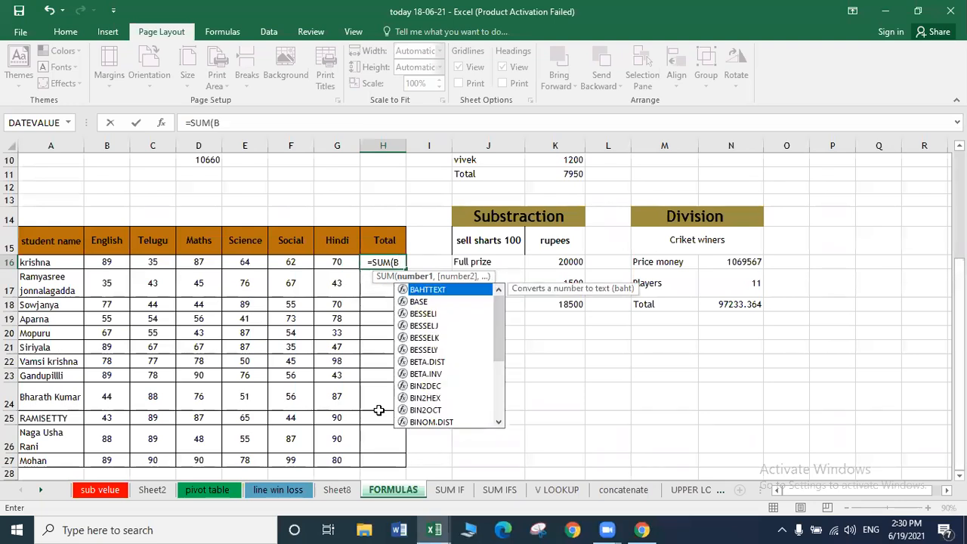
{"action": "type", "text": "16"}
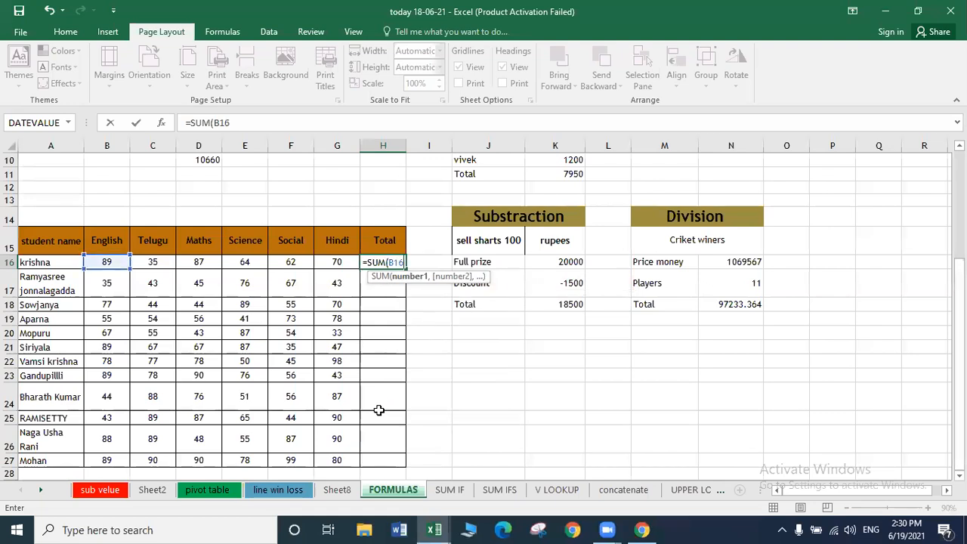
{"action": "type", "text": ":"}
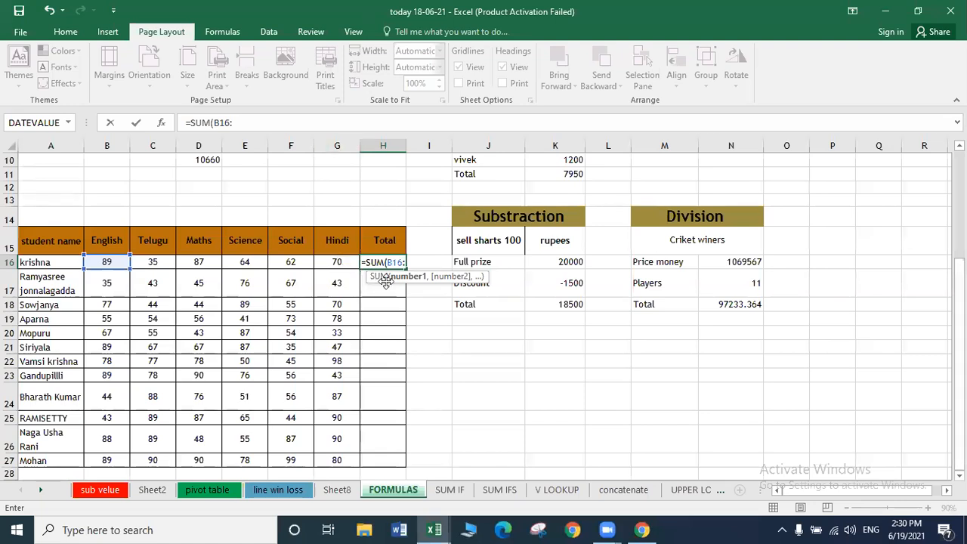
{"action": "type", "text": "G16)"}
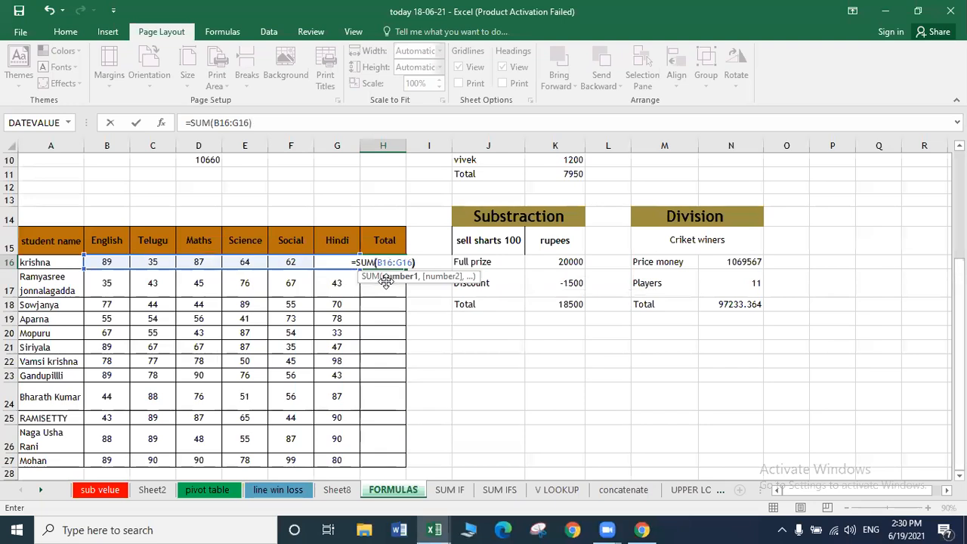
{"action": "key", "text": "Return"}
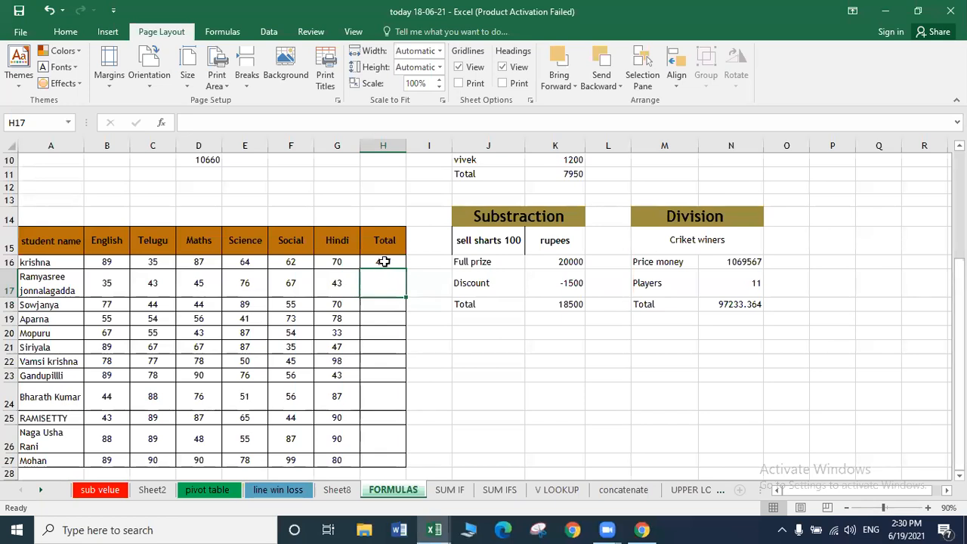
{"action": "left_click", "coordinate": [383, 260]}
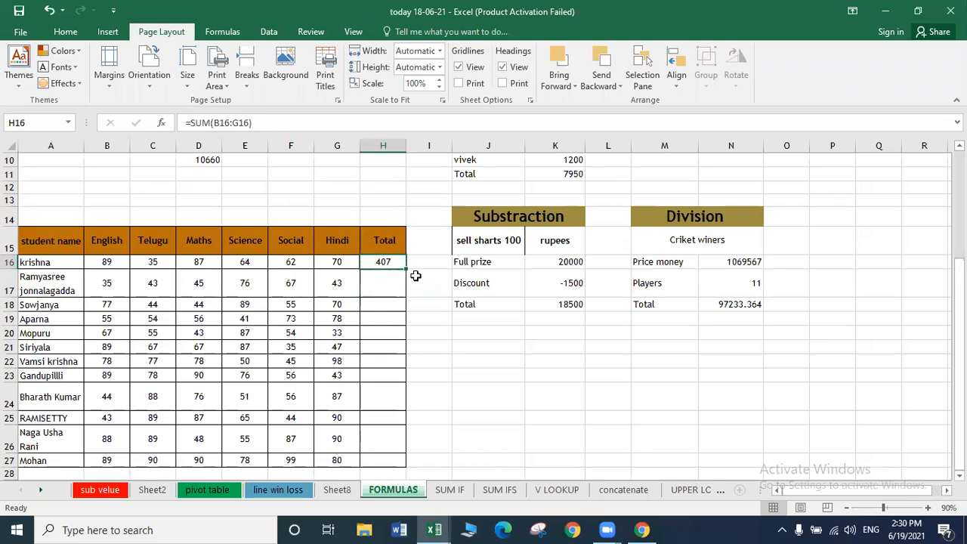
{"action": "left_click_drag", "start_coordinate": [405, 266], "coordinate": [386, 462]}
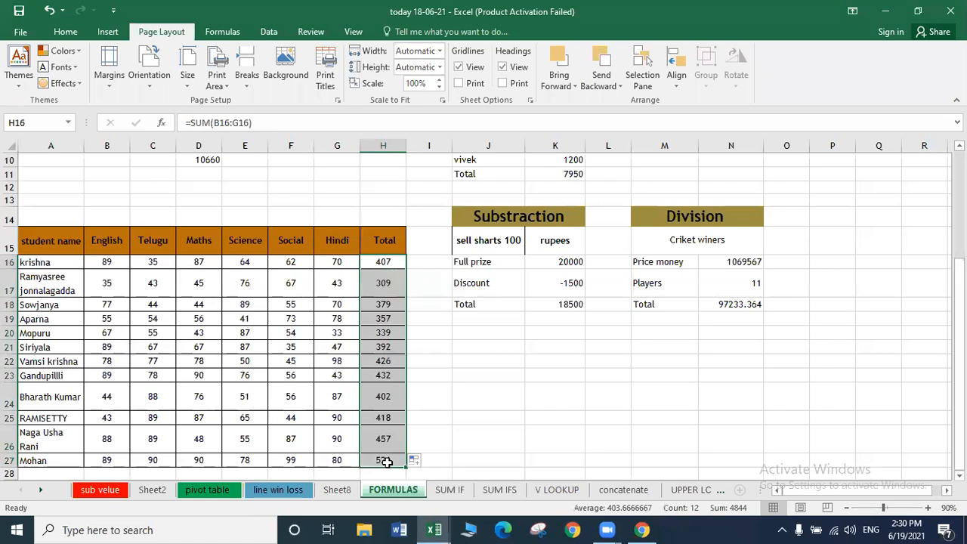
{"action": "key", "text": "ctrl+z"}
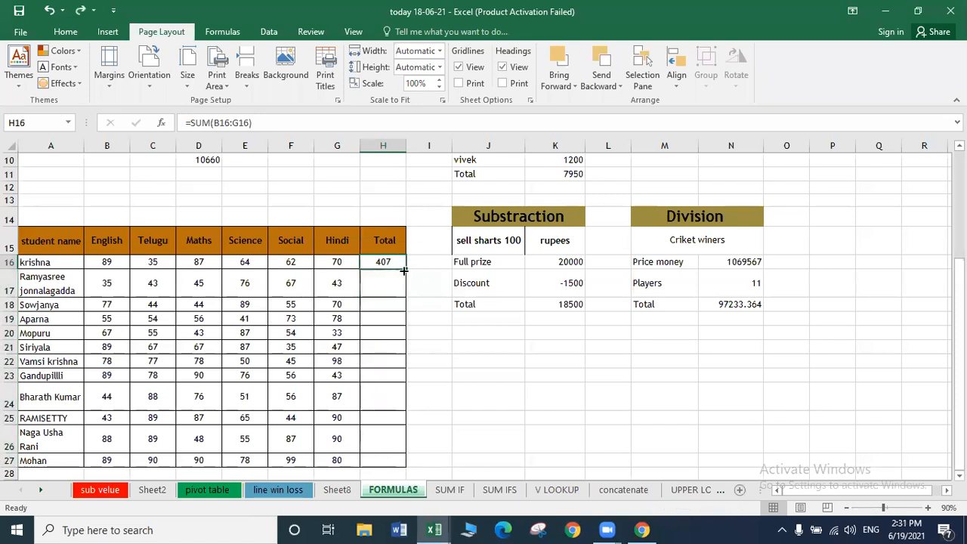
{"action": "double_click", "coordinate": [404, 269]}
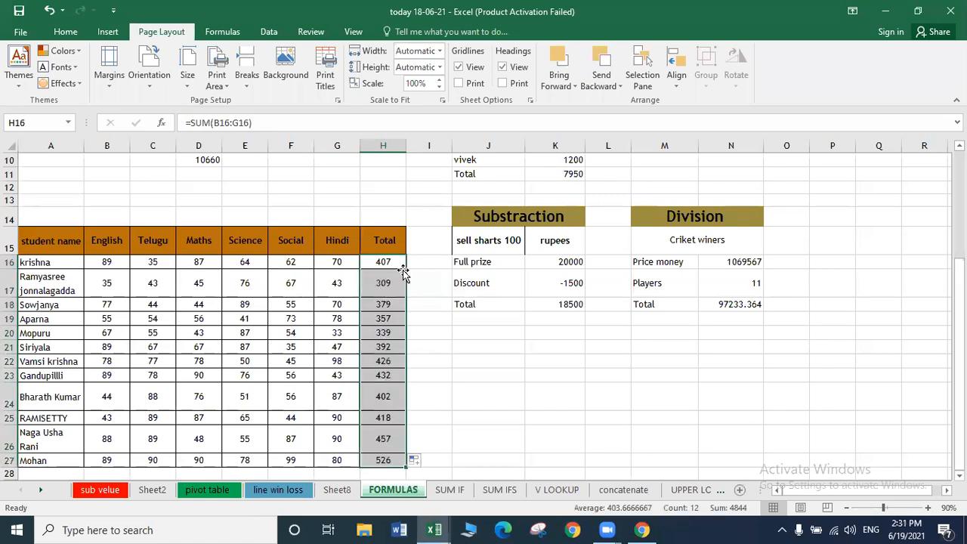
{"action": "key", "text": "ctrl+z"}
{"action": "key", "text": "ctrl+c"}
{"action": "left_click", "coordinate": [386, 284]}
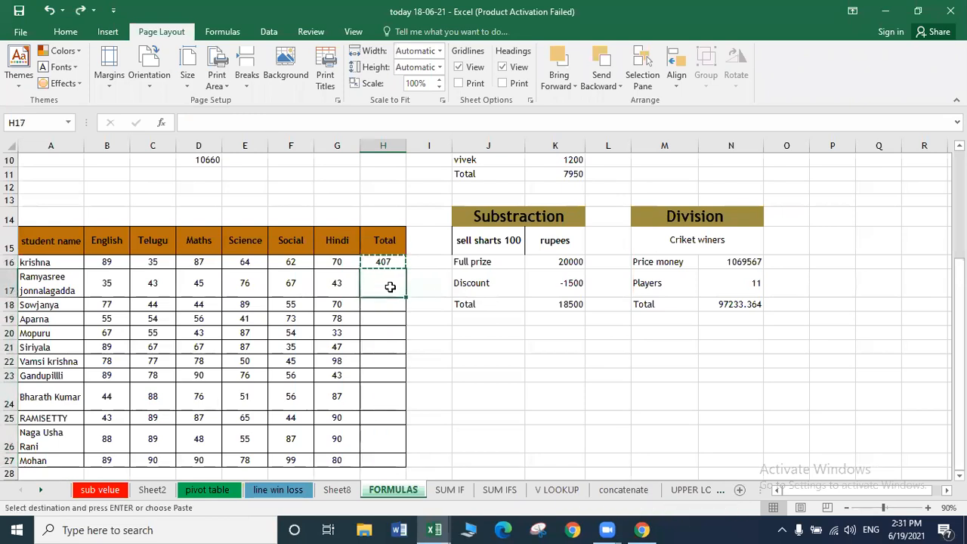
{"action": "key", "text": "ctrl+v"}
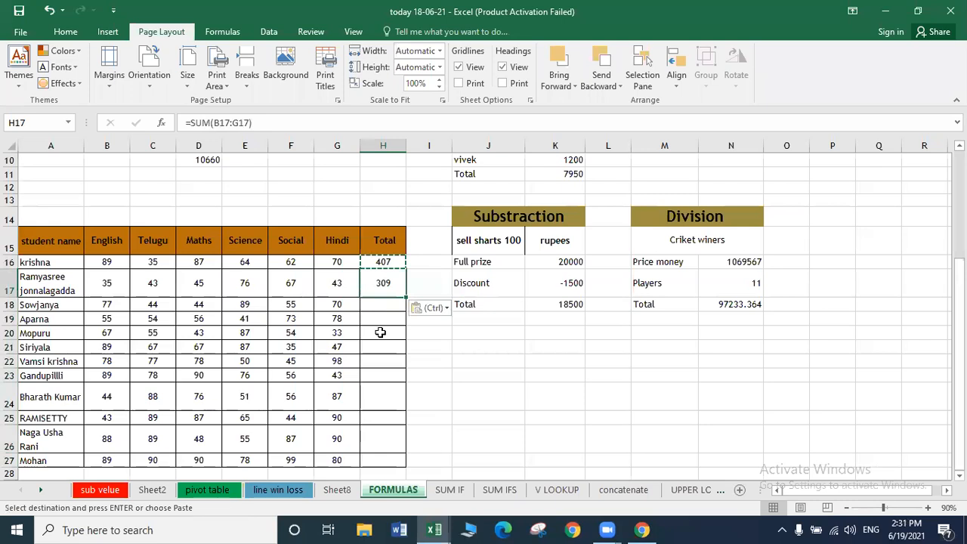
{"action": "left_click", "coordinate": [380, 343]}
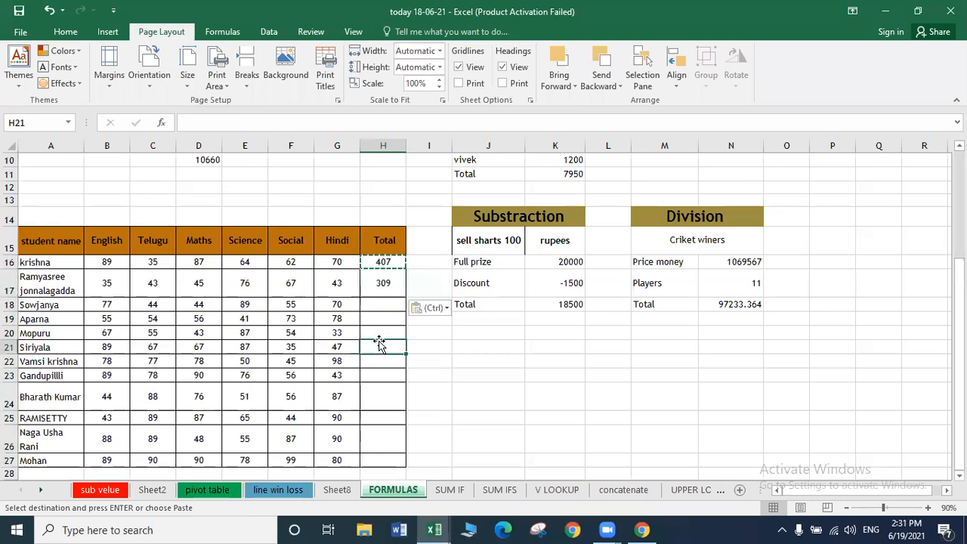
{"action": "key", "text": "ctrl+v"}
{"action": "left_click", "coordinate": [383, 375]}
{"action": "key", "text": "ctrl+v"}
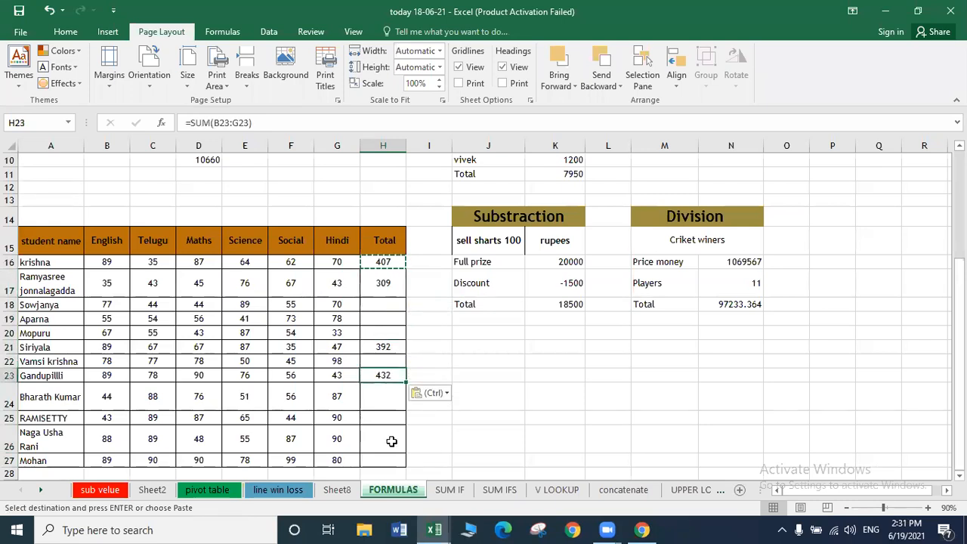
{"action": "left_click", "coordinate": [392, 441]}
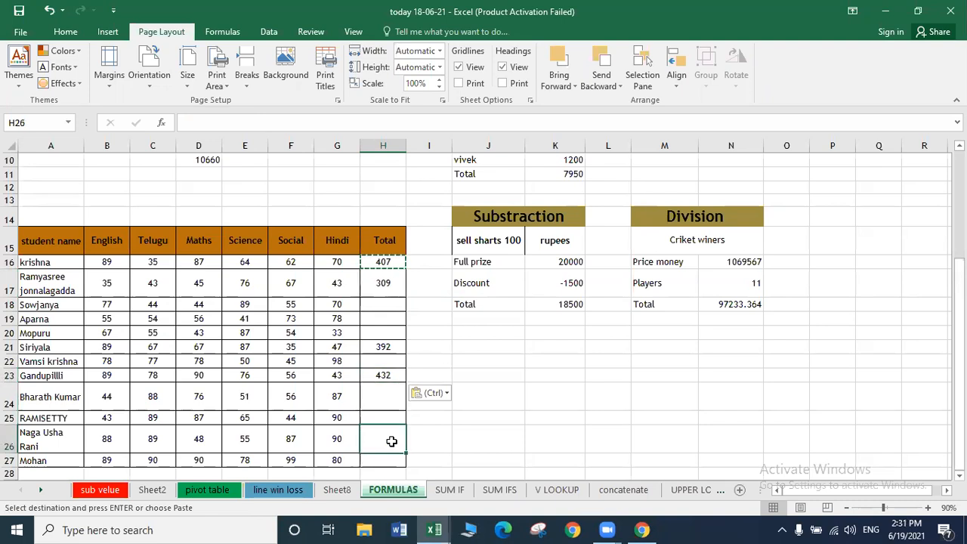
{"action": "key", "text": "ctrl+v"}
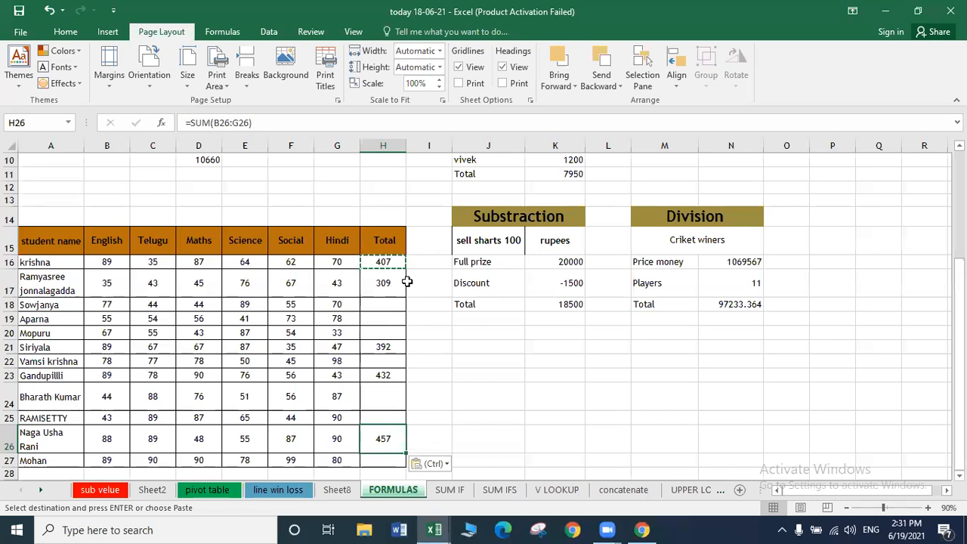
{"action": "left_click", "coordinate": [390, 263]}
{"action": "key", "text": "shift+Down"}
{"action": "key", "text": "shift+Down"}
{"action": "key", "text": "shift+Down"}
{"action": "key", "text": "shift+Down"}
{"action": "key", "text": "shift+Down"}
{"action": "key", "text": "shift+Down"}
{"action": "key", "text": "shift+Down"}
{"action": "key", "text": "shift+Down"}
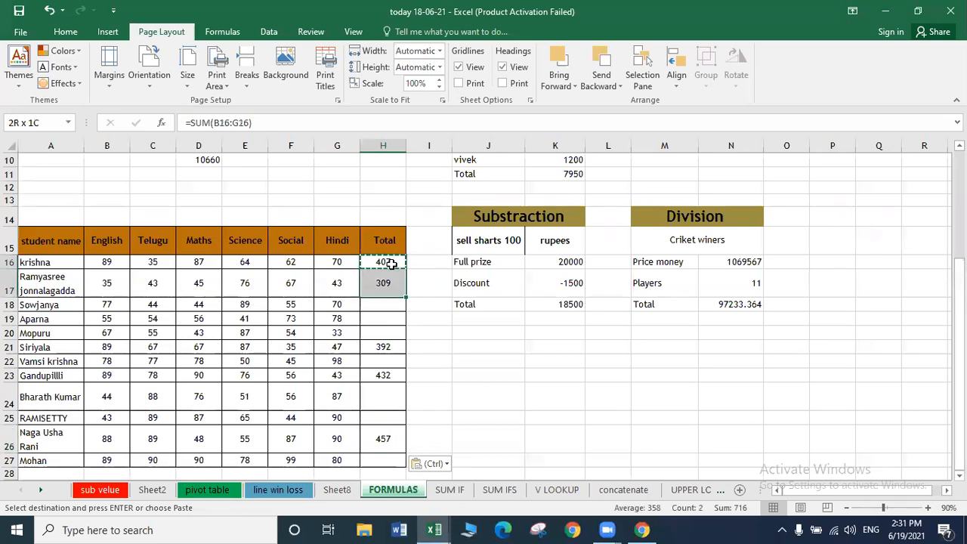
{"action": "key", "text": "shift+Down"}
{"action": "key", "text": "shift+Down"}
{"action": "key", "text": "shift+Down"}
{"action": "key", "text": "Delete"}
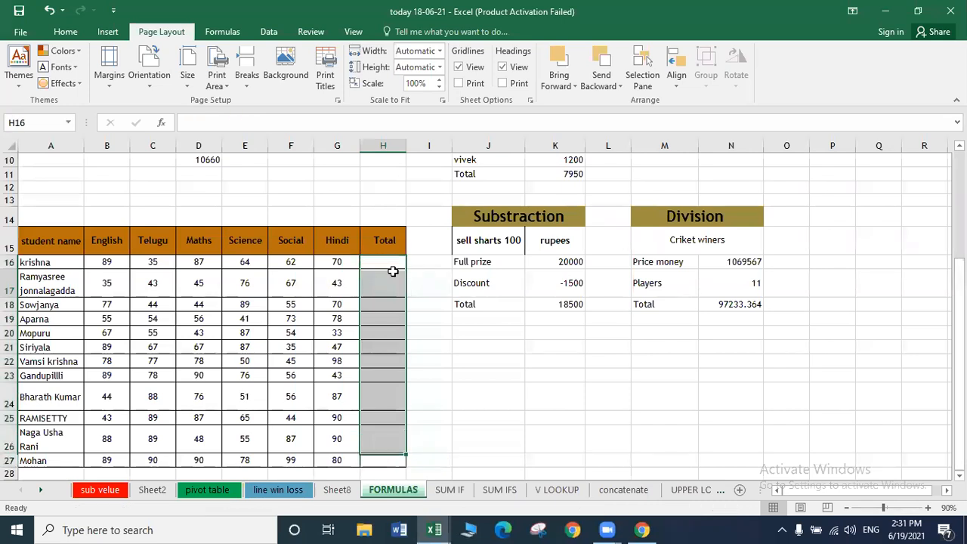
Total the first student's marks in H16 with =SUM(B16:G16), giving 407.
{"action": "left_click", "coordinate": [393, 271]}
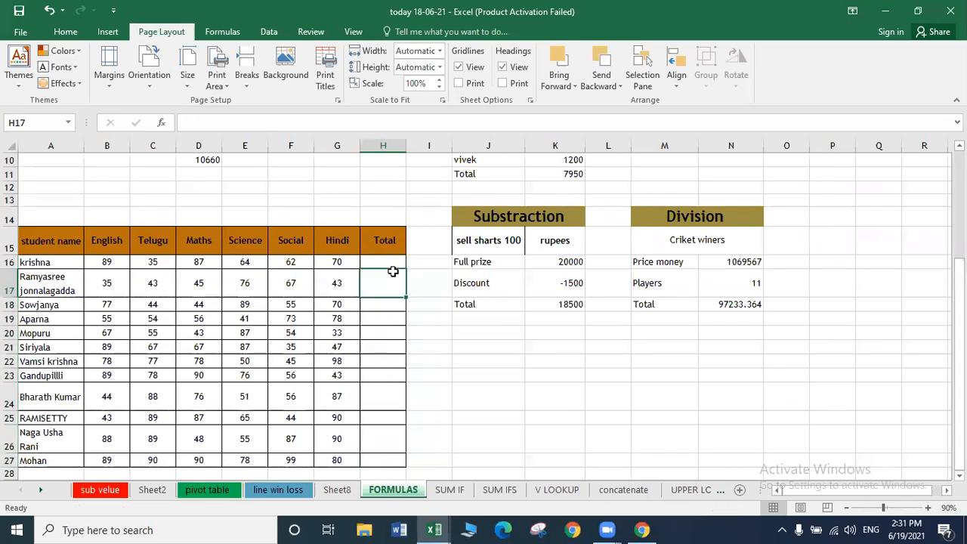
{"action": "left_click", "coordinate": [384, 264]}
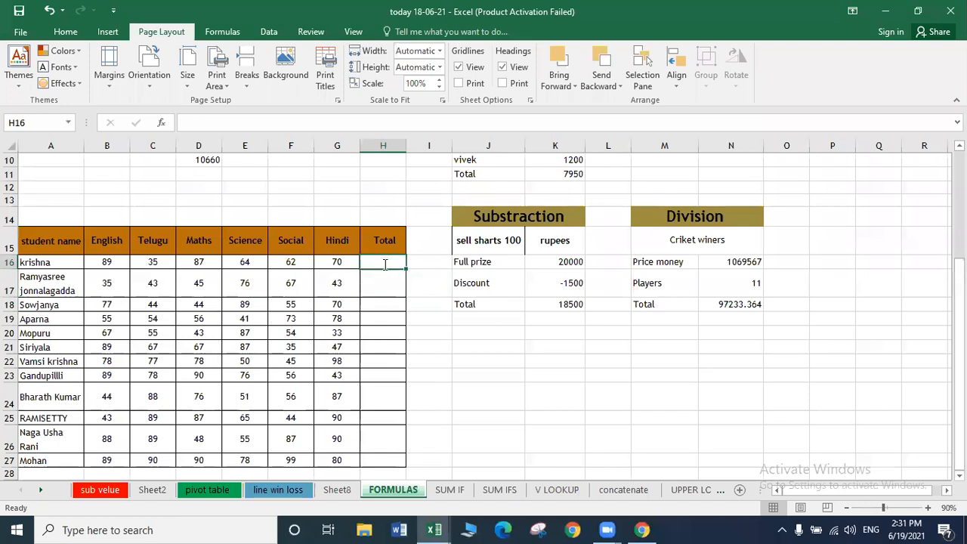
{"action": "type", "text": "=SUM("}
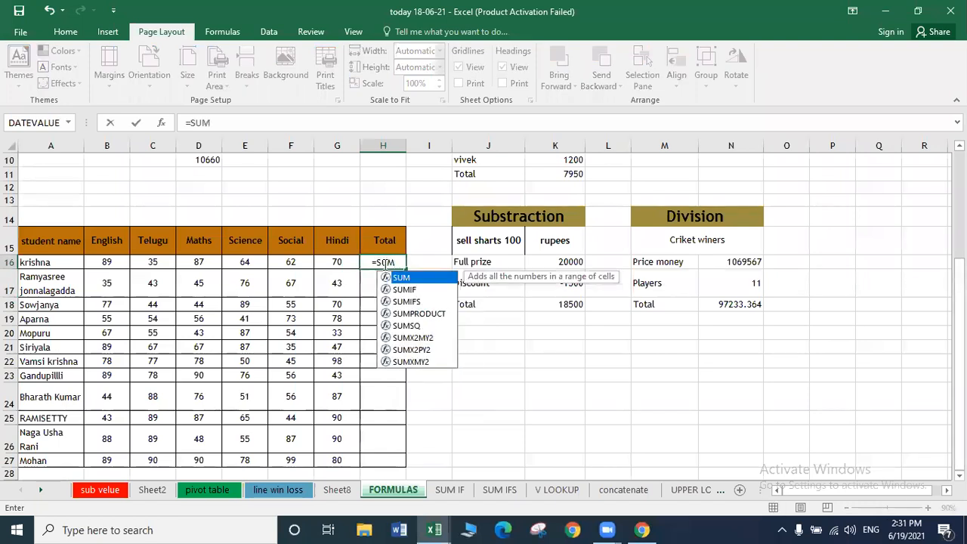
{"action": "left_click_drag", "start_coordinate": [110, 262], "coordinate": [345, 263]}
{"action": "type", "text": ")"}
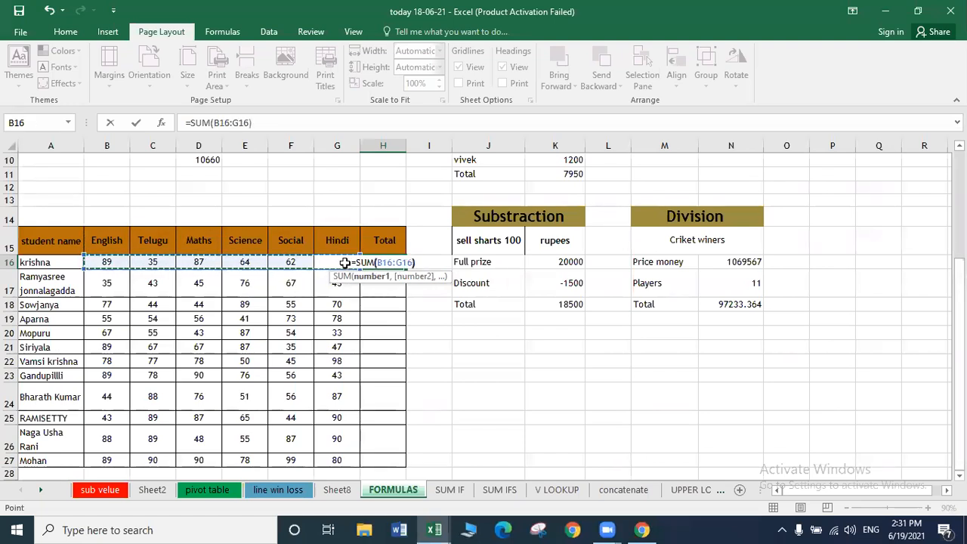
{"action": "key", "text": "Return"}
Clear H16 and begin retyping =SUM( in it.
{"action": "key", "text": "Up"}
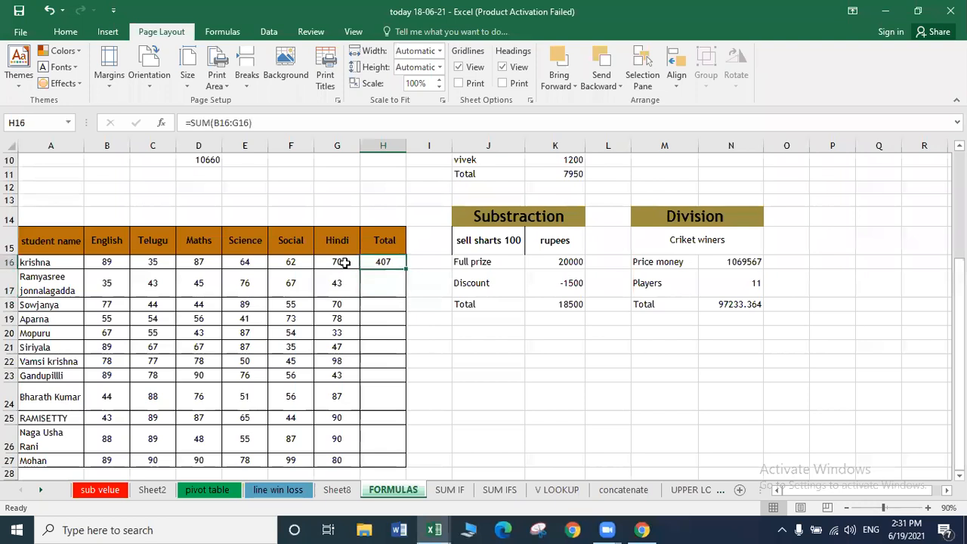
{"action": "key", "text": "Delete"}
{"action": "type", "text": "=SUM("}
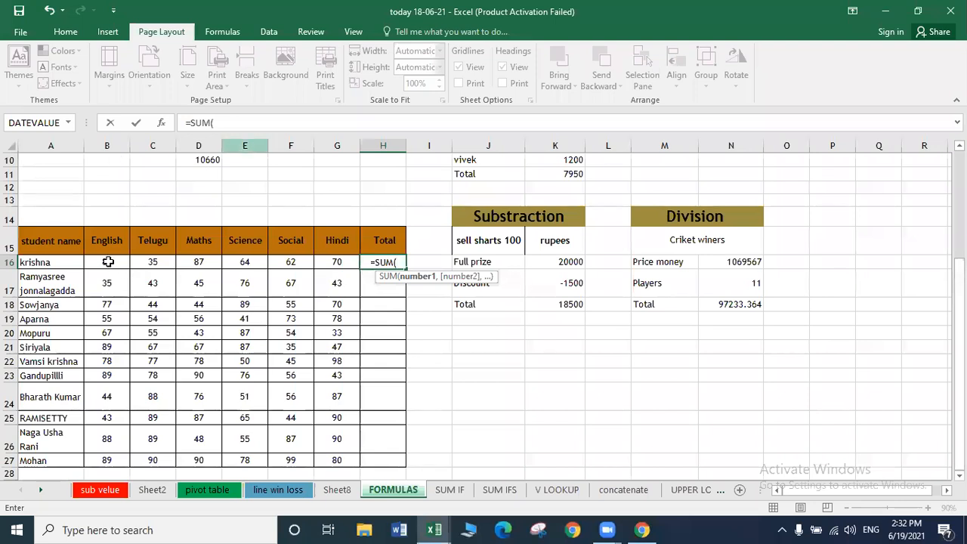
Cancel the stray entry and type =SUM(B16:G16) into H16 for the first student's total.
{"action": "left_click", "coordinate": [116, 143]}
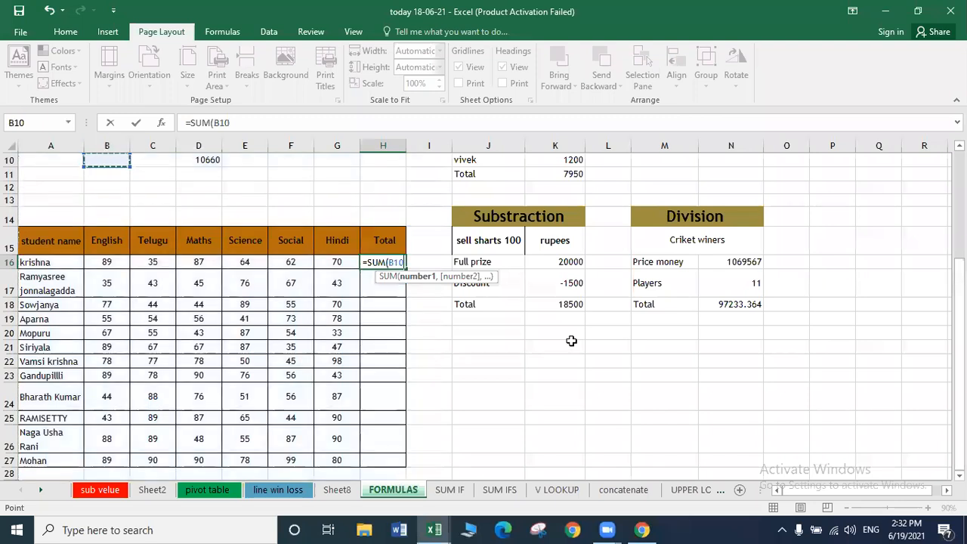
{"action": "key", "text": "Escape"}
{"action": "type", "text": "=SUM"}
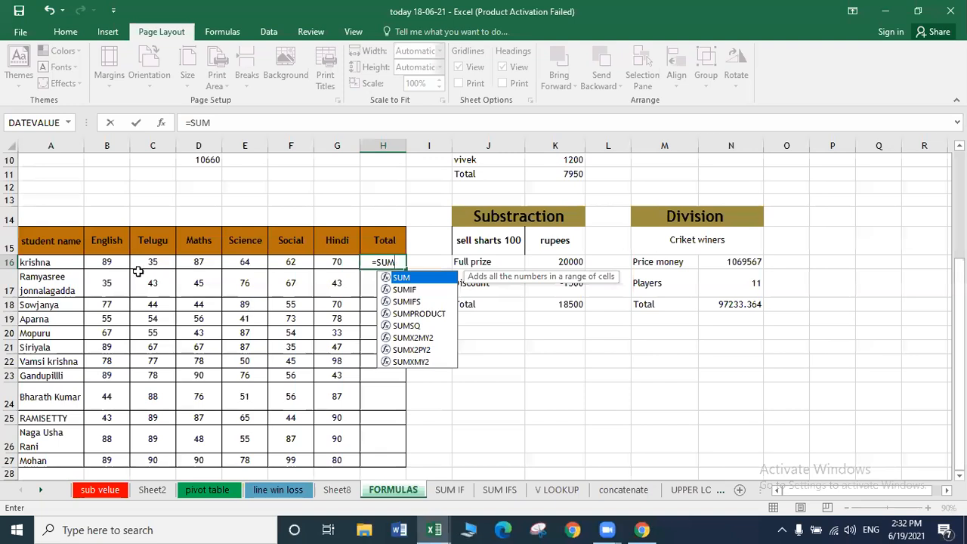
{"action": "type", "text": "("}
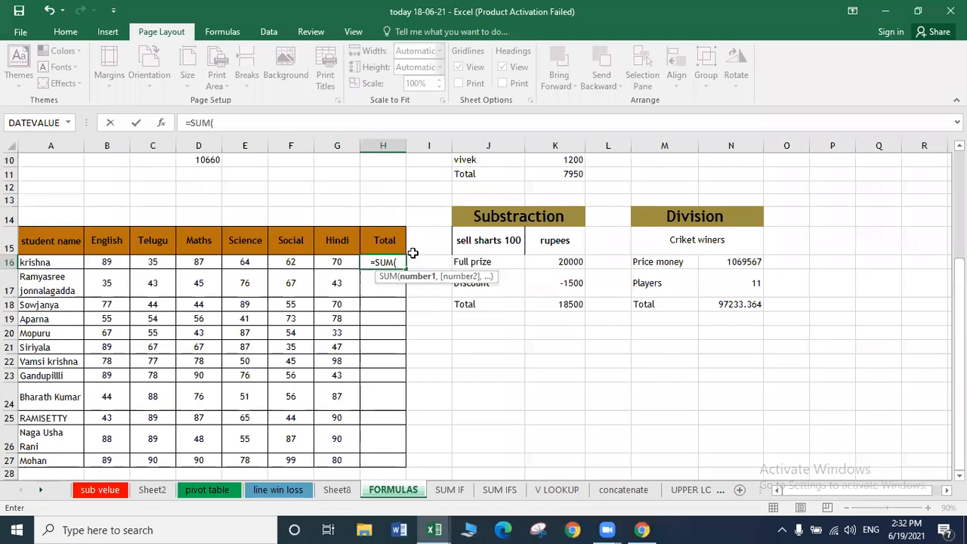
{"action": "type", "text": "B"}
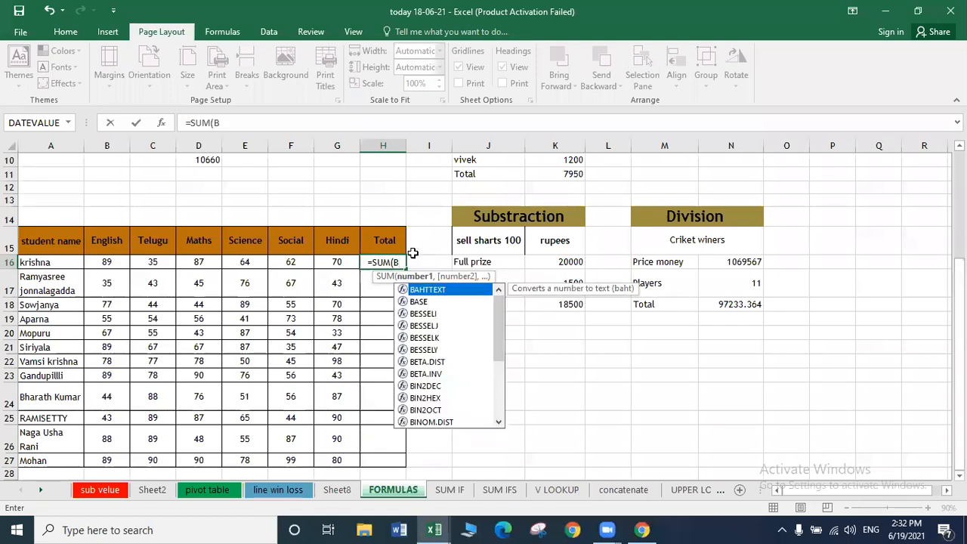
{"action": "type", "text": "16:"}
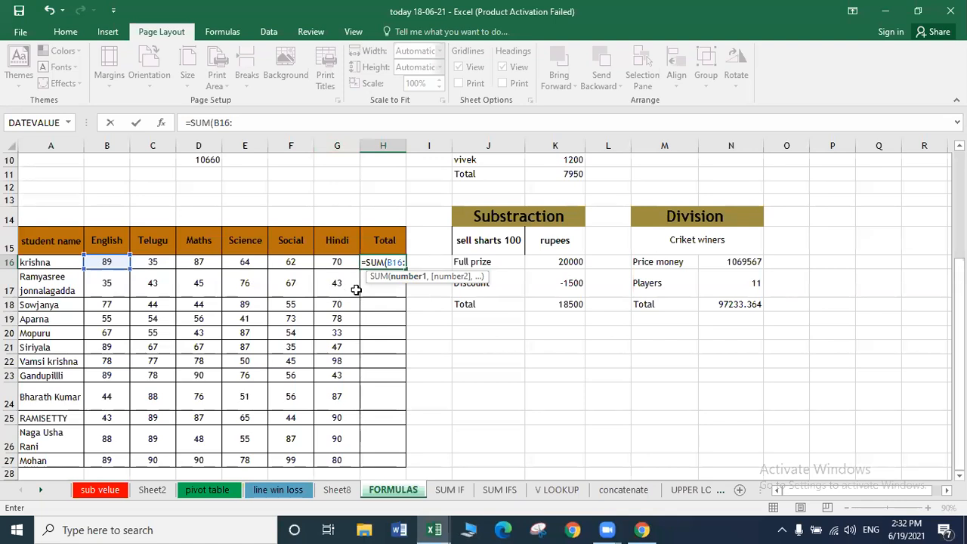
{"action": "type", "text": "G1"}
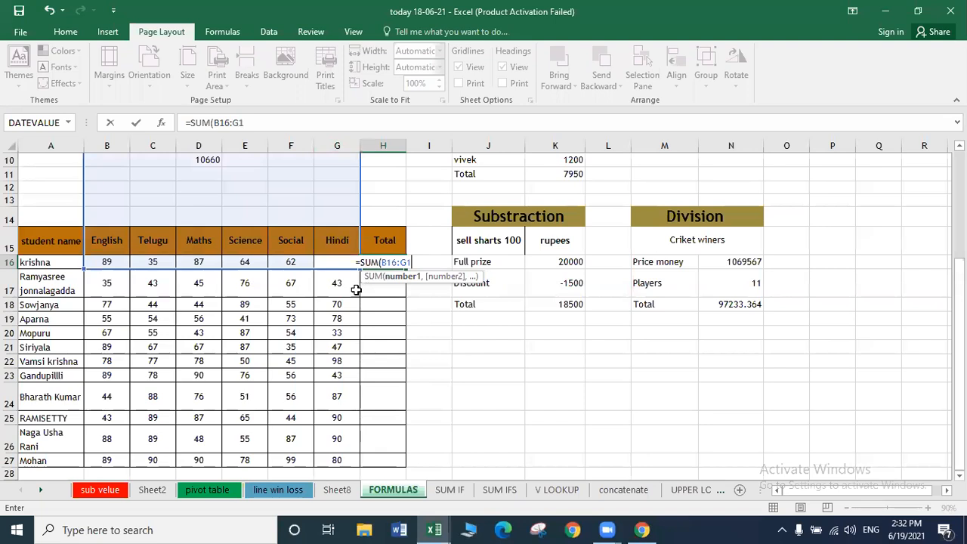
{"action": "type", "text": "6)"}
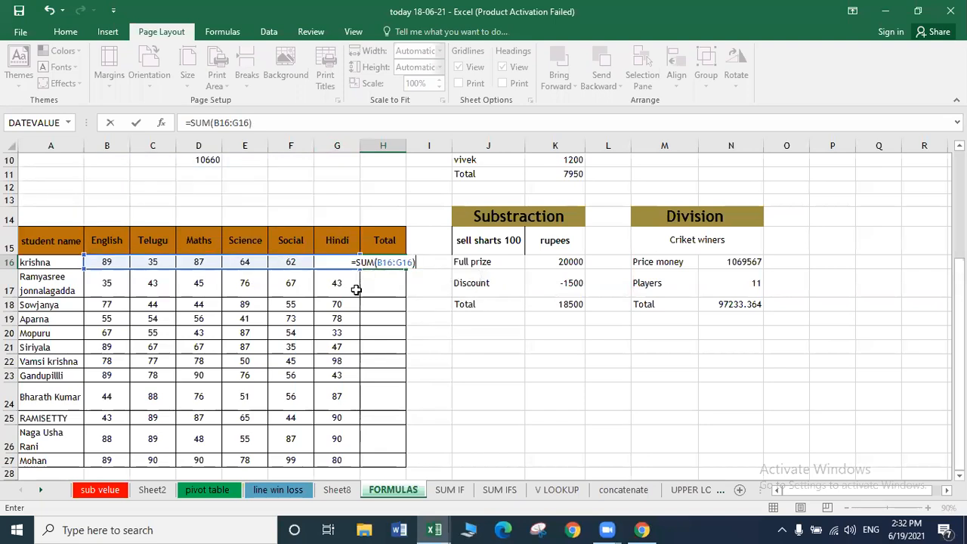
{"action": "key", "text": "Return"}
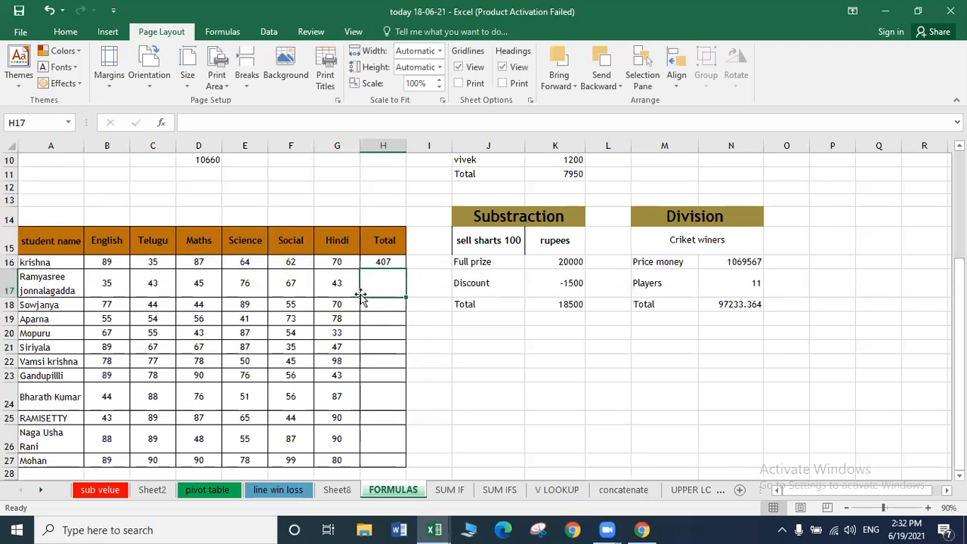
AutoSum row 17's marks in H17 and fill that formula down through H27.
{"action": "type", "text": "="}
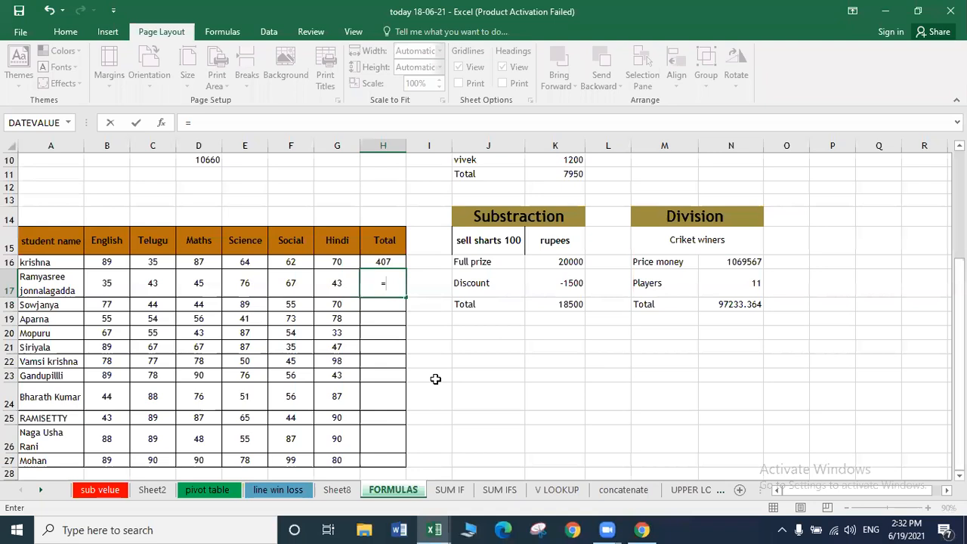
{"action": "key", "text": "alt+equal"}
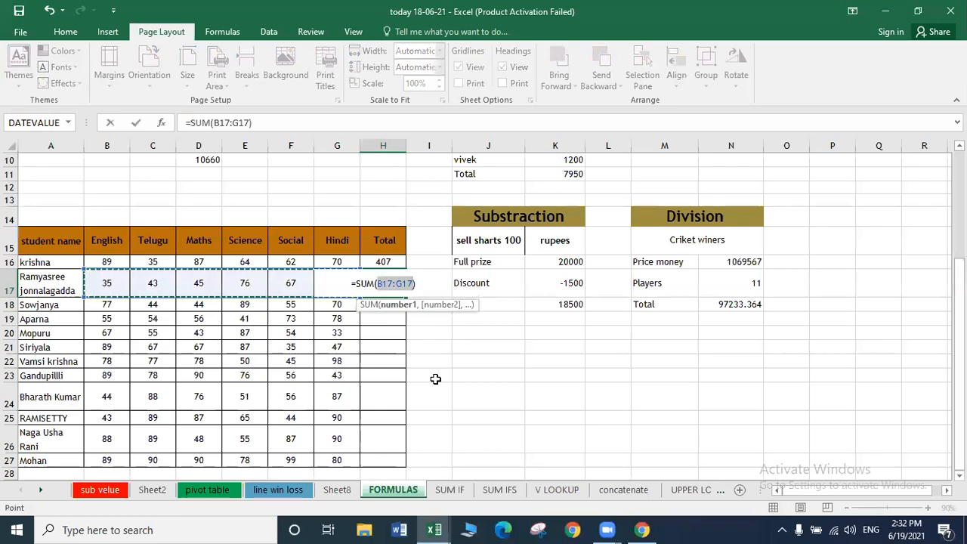
{"action": "key", "text": "Return"}
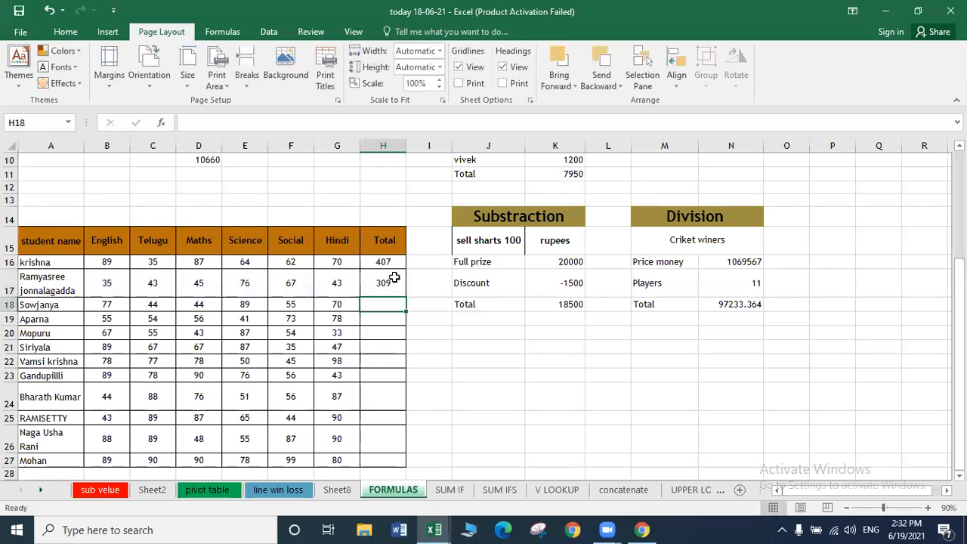
{"action": "key", "text": "Up"}
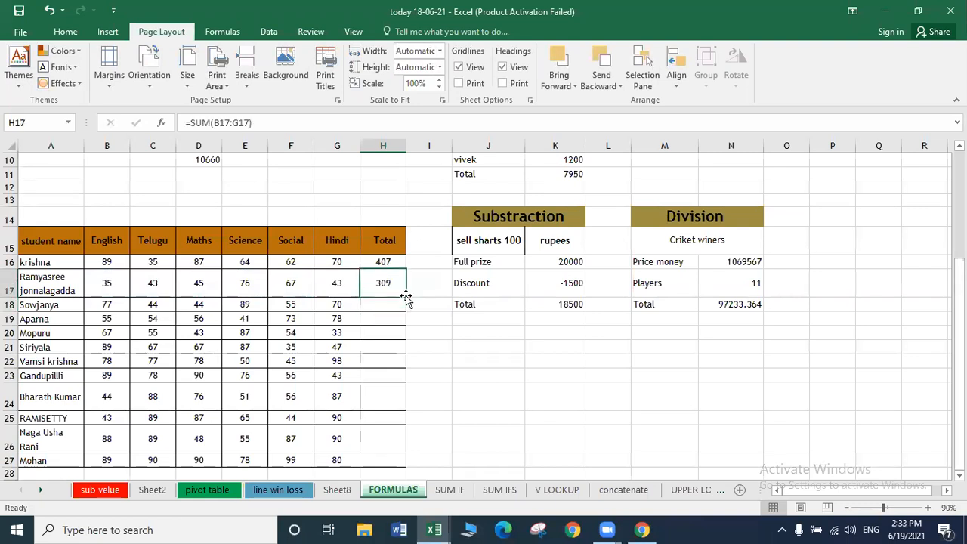
{"action": "double_click", "coordinate": [406, 297]}
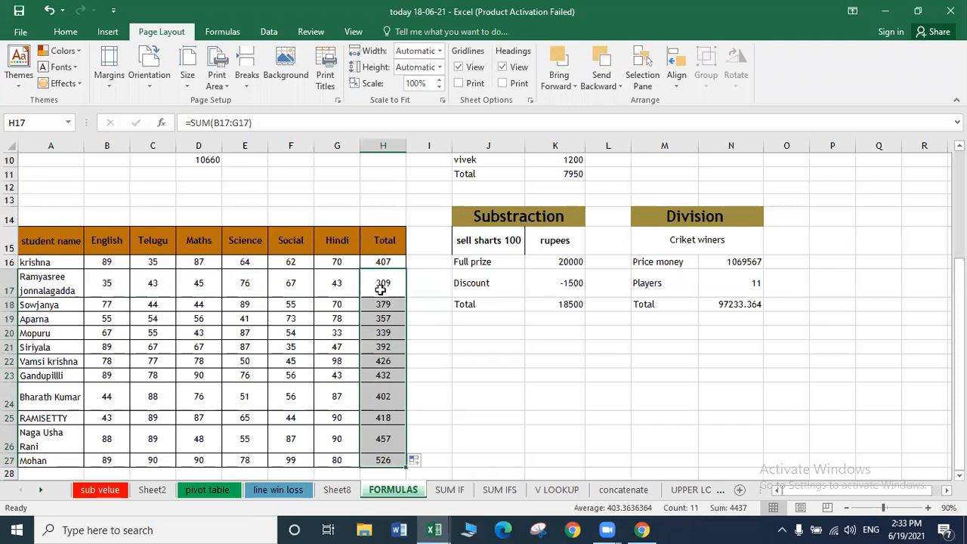
{"action": "left_click", "coordinate": [411, 292]}
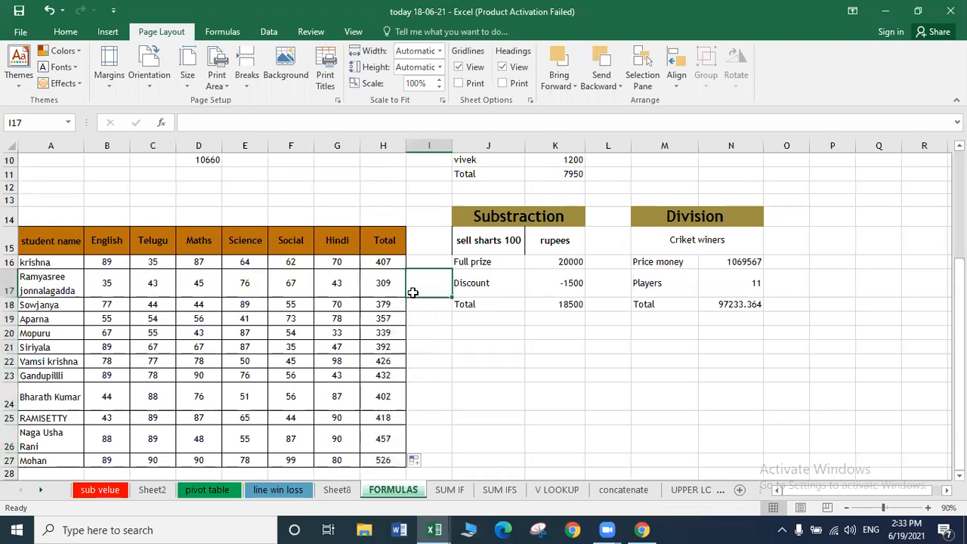
{"action": "left_click", "coordinate": [383, 261]}
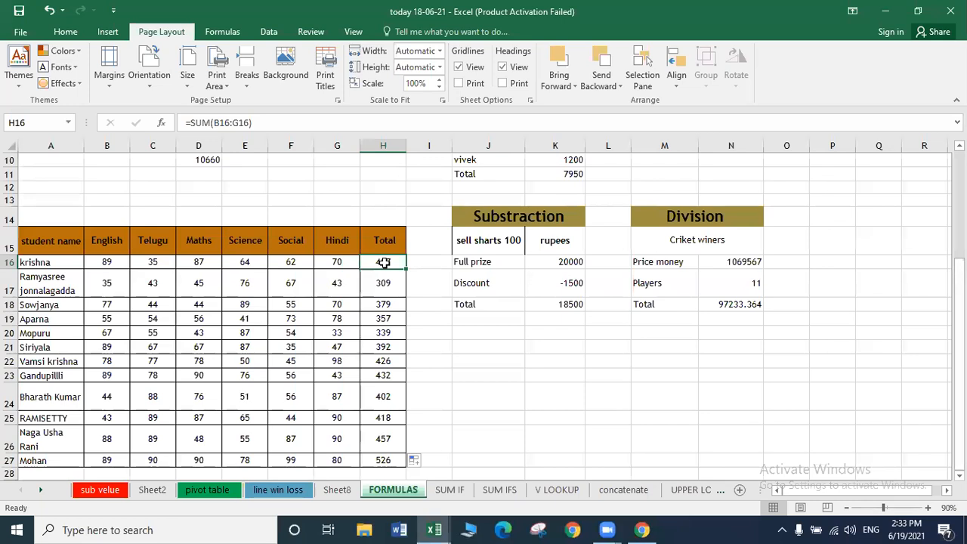
{"action": "key", "text": "Down"}
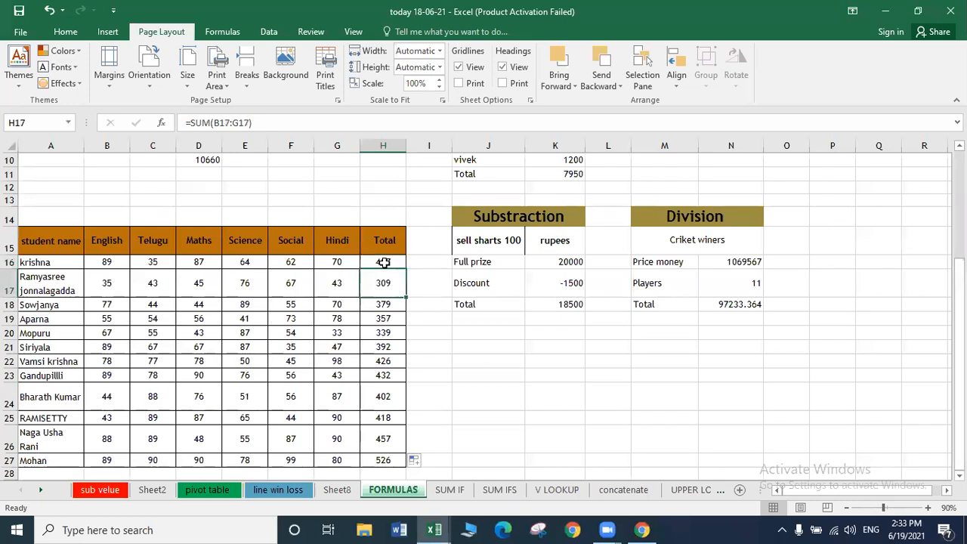
{"action": "key", "text": "Delete"}
{"action": "key", "text": "alt"}
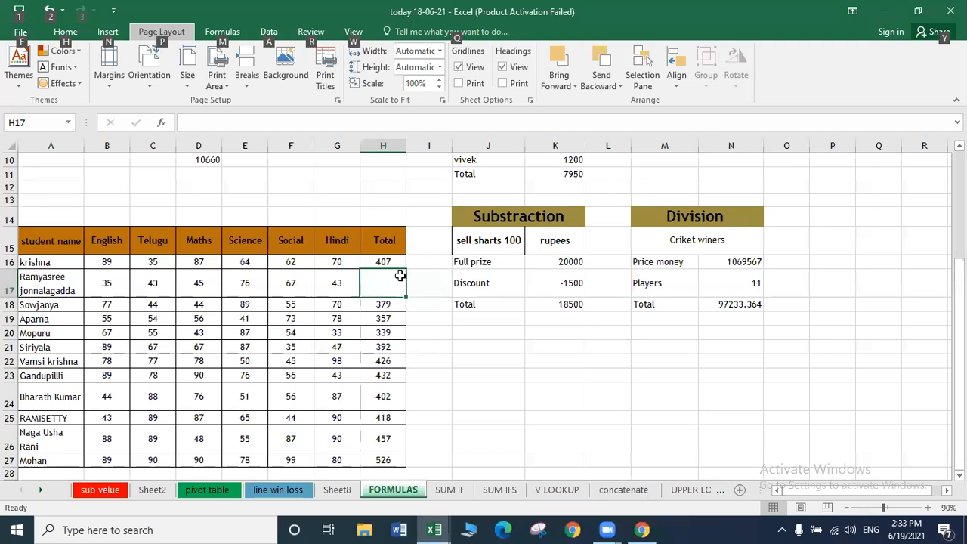
{"action": "left_click", "coordinate": [410, 267]}
{"action": "left_click", "coordinate": [401, 283]}
{"action": "key", "text": "alt+equal"}
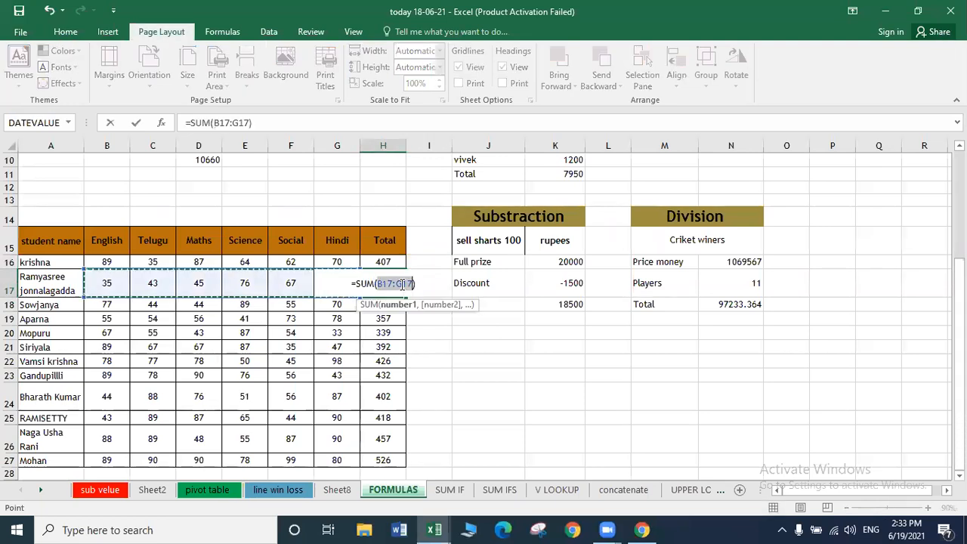
{"action": "key", "text": "Return"}
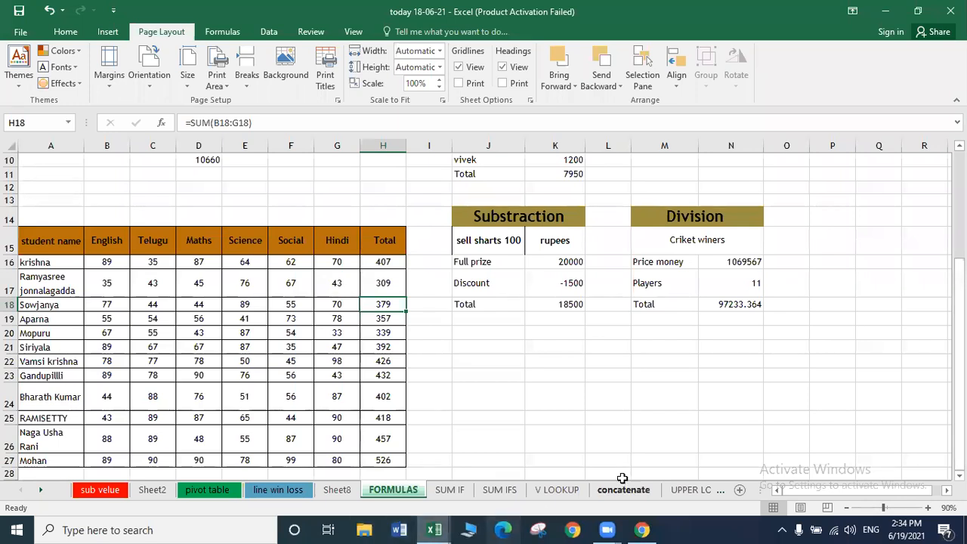
Deselect the Total column and switch to the SUM IF sheet.
{"action": "left_click", "coordinate": [463, 430]}
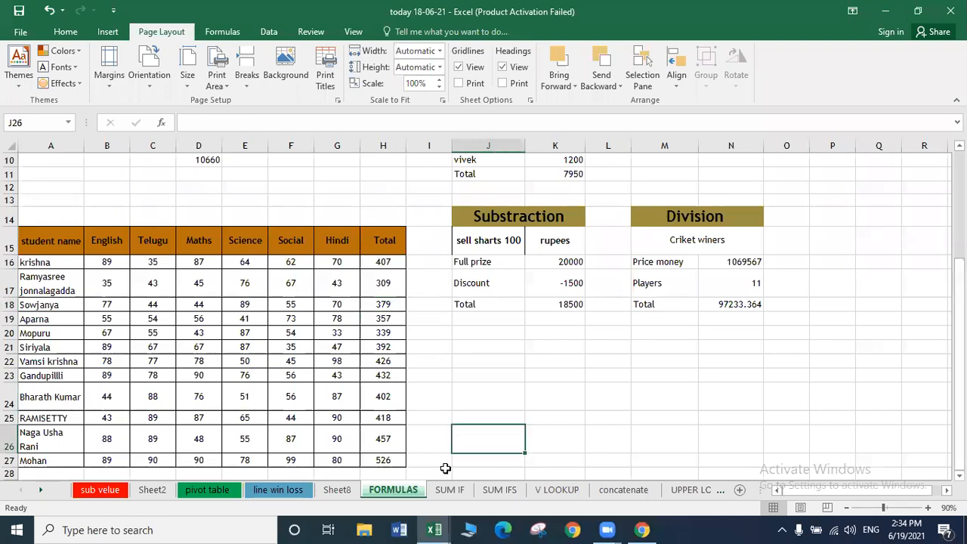
{"action": "left_click", "coordinate": [449, 491]}
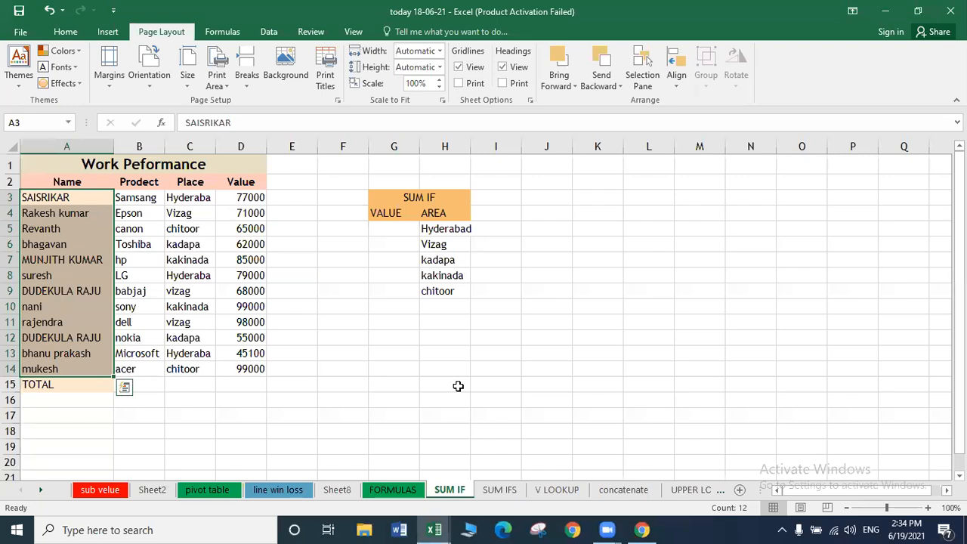
{"action": "left_click", "coordinate": [504, 375]}
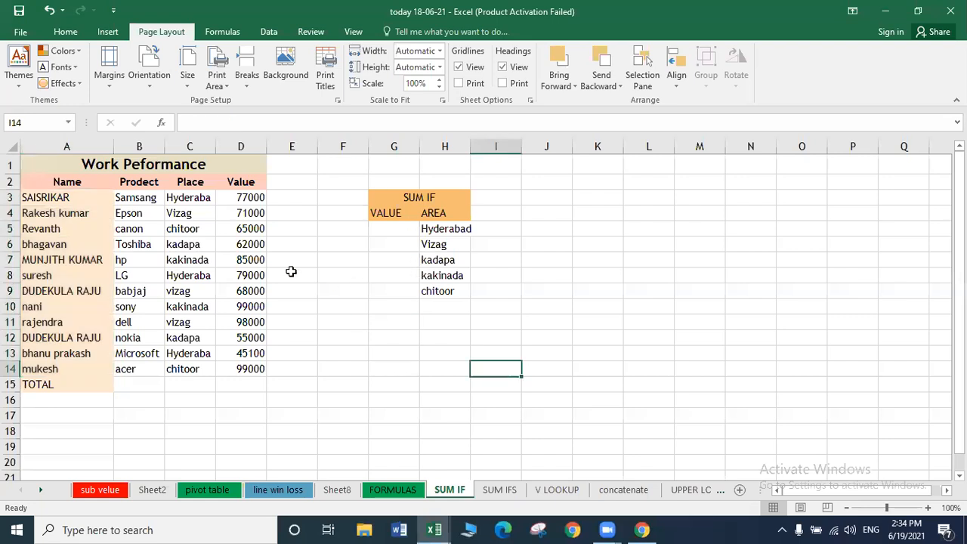
{"action": "left_click", "coordinate": [356, 296]}
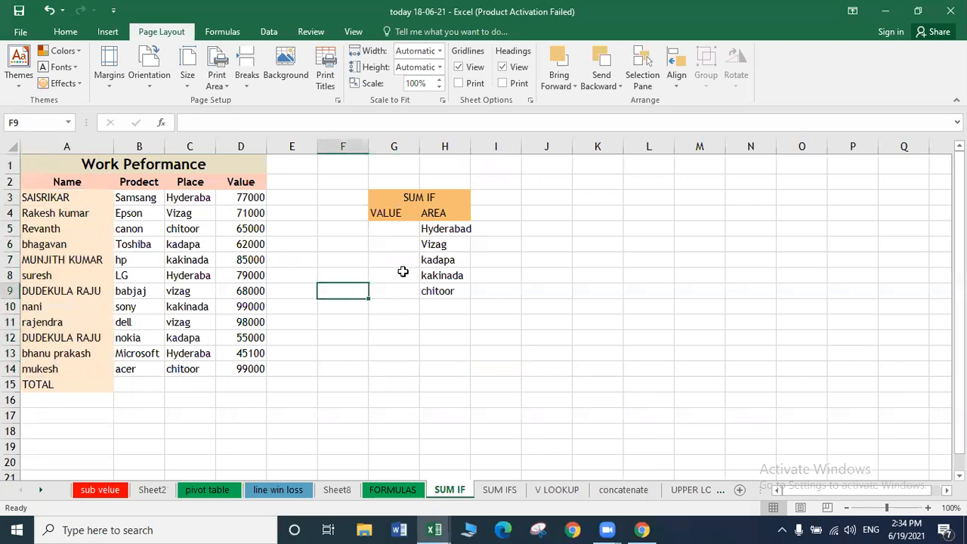
{"action": "left_click", "coordinate": [390, 259]}
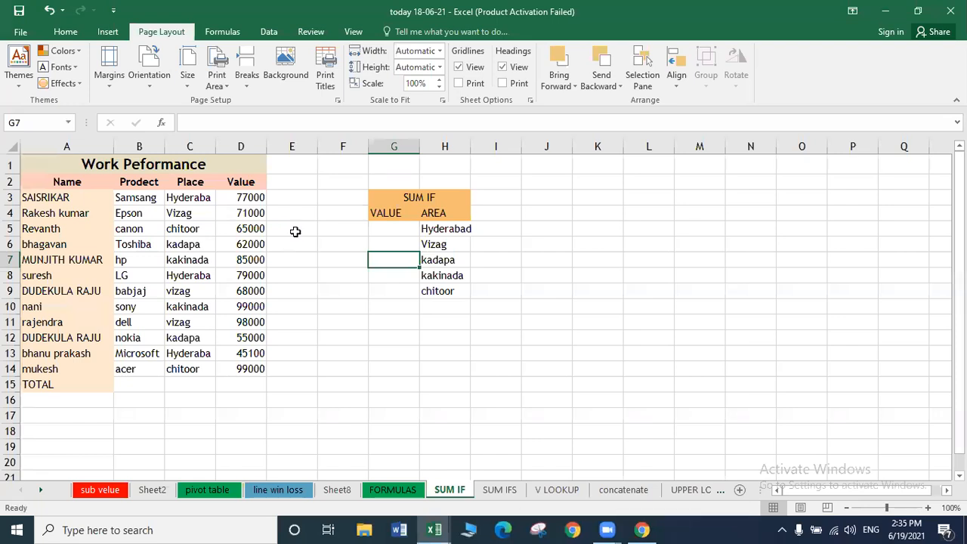
Look over the Value column header and select the Place column entries.
{"action": "left_click", "coordinate": [239, 182]}
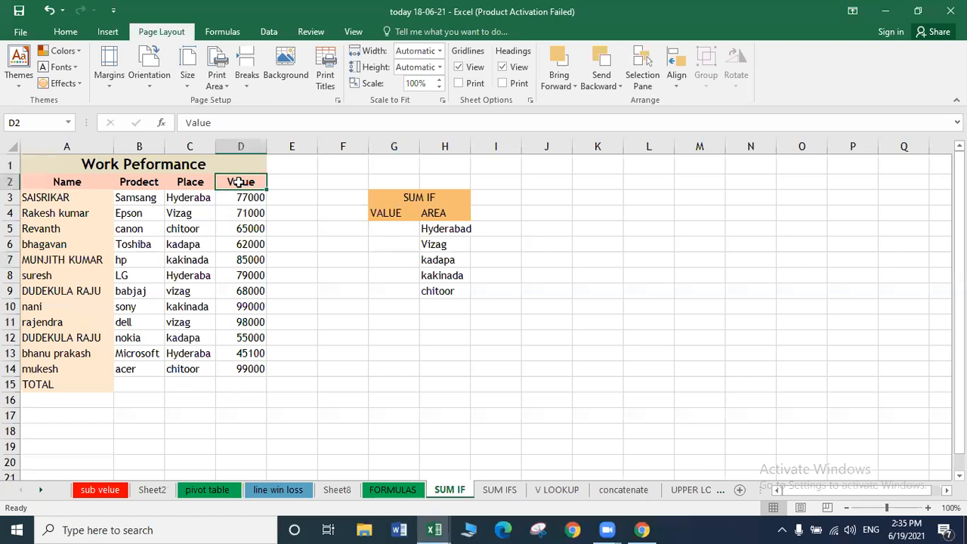
{"action": "left_click", "coordinate": [391, 272]}
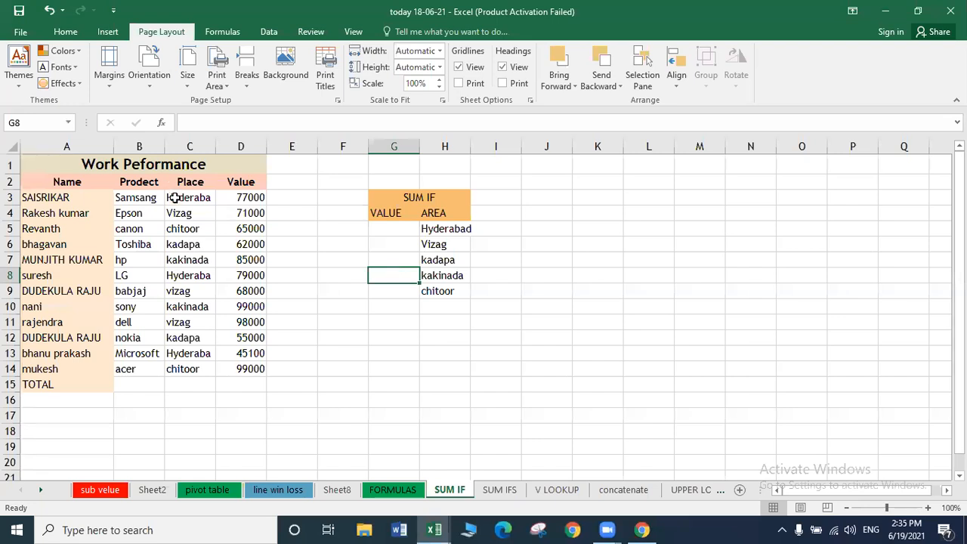
{"action": "left_click_drag", "start_coordinate": [173, 196], "coordinate": [178, 365]}
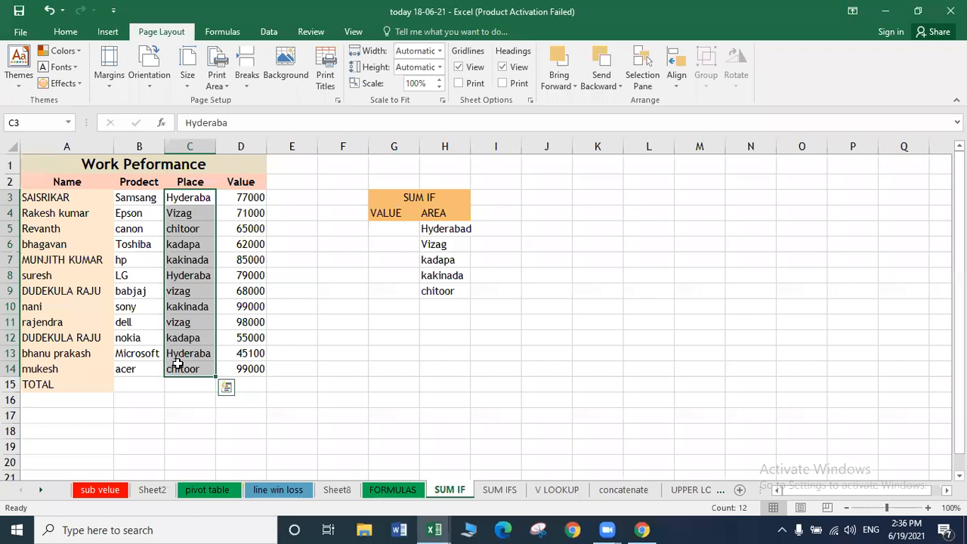
Enter =SUM(D3+D8+D13) in G12 as a trial Hyderabad total of 201100.
{"action": "left_click", "coordinate": [390, 335]}
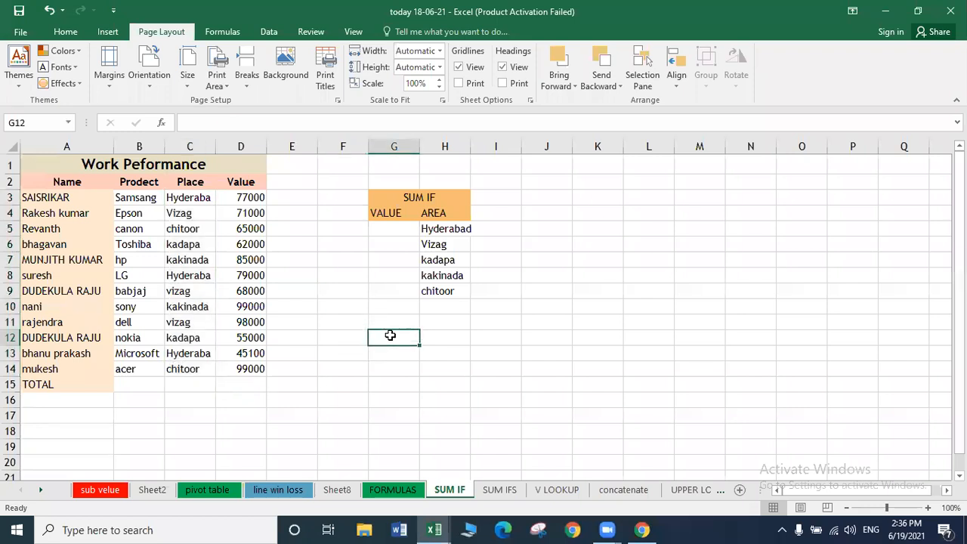
{"action": "type", "text": "="}
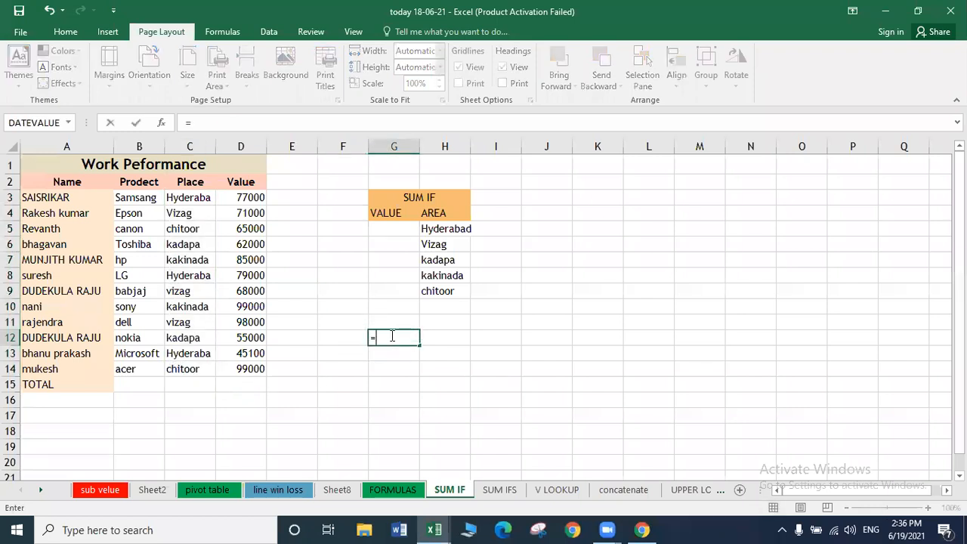
{"action": "type", "text": "SUM("}
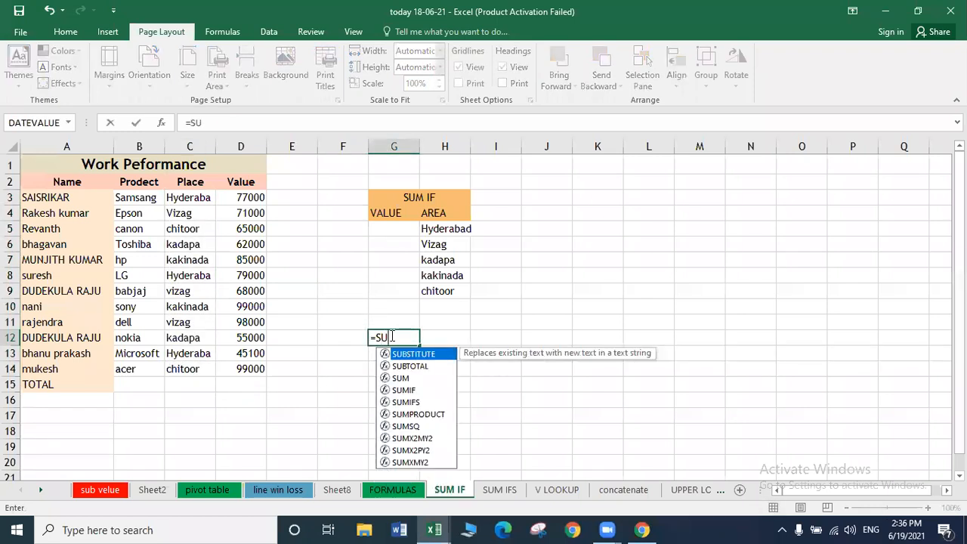
{"action": "left_click", "coordinate": [251, 197]}
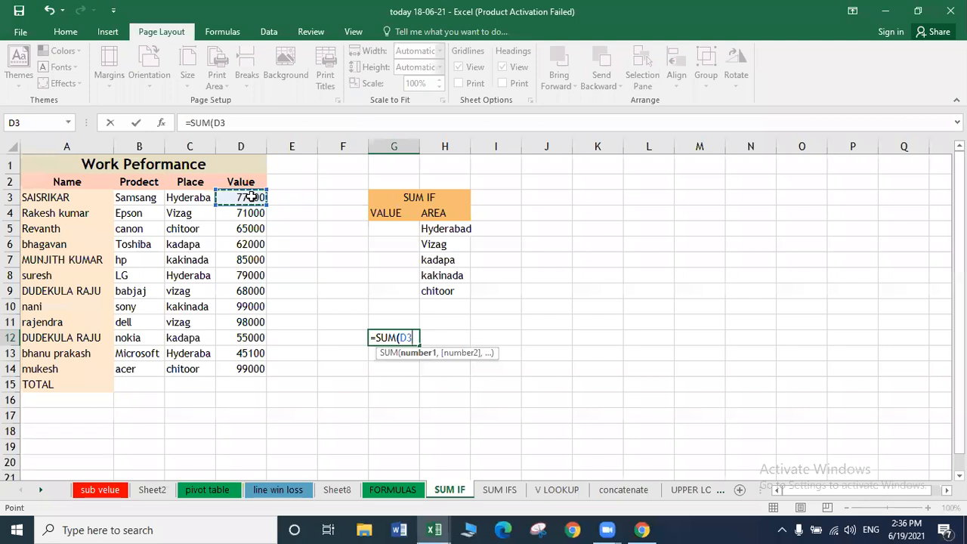
{"action": "type", "text": "+"}
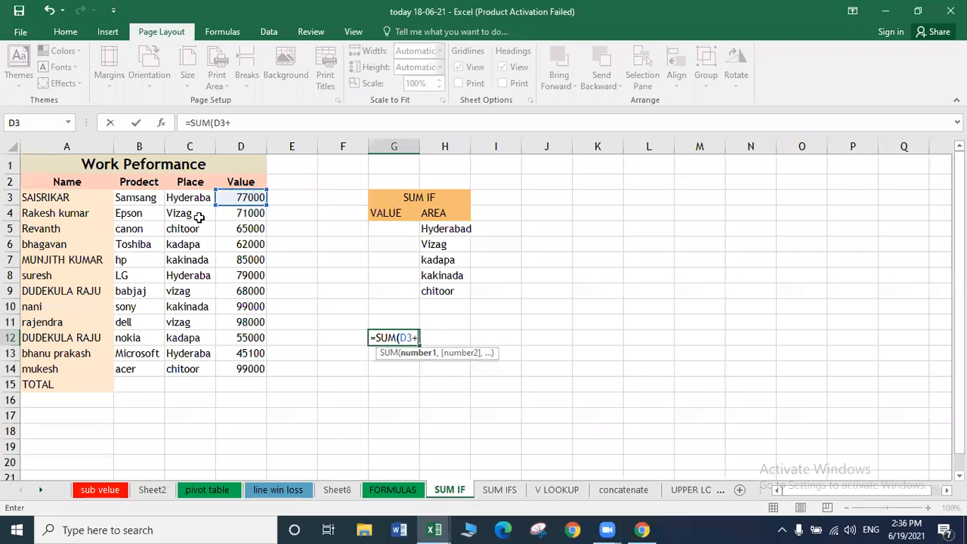
{"action": "left_click", "coordinate": [222, 278]}
{"action": "type", "text": "+"}
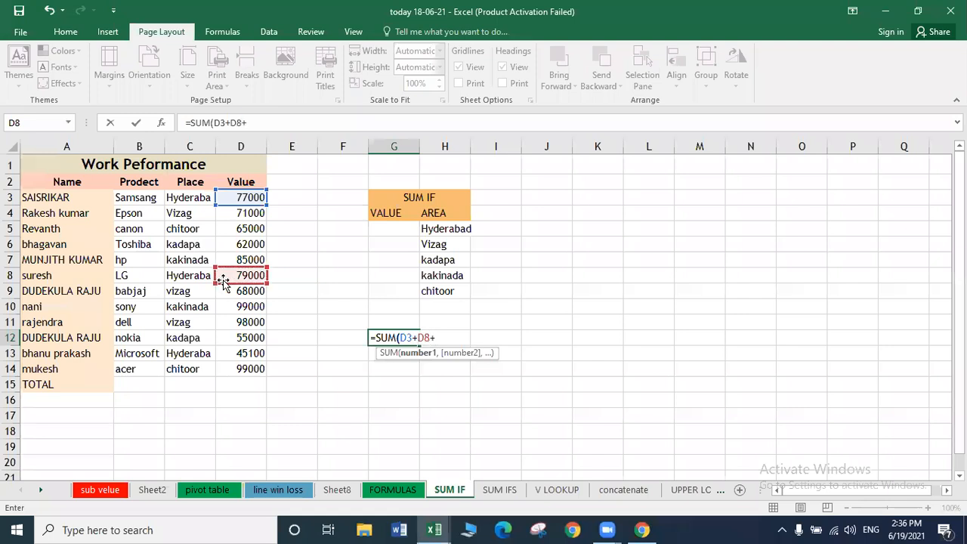
{"action": "left_click", "coordinate": [237, 354]}
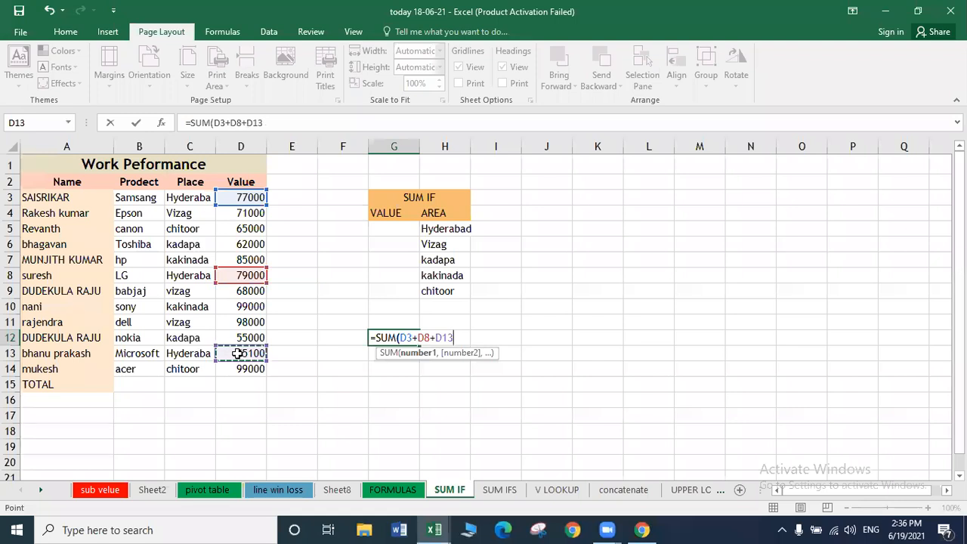
{"action": "type", "text": ")"}
{"action": "key", "text": "Return"}
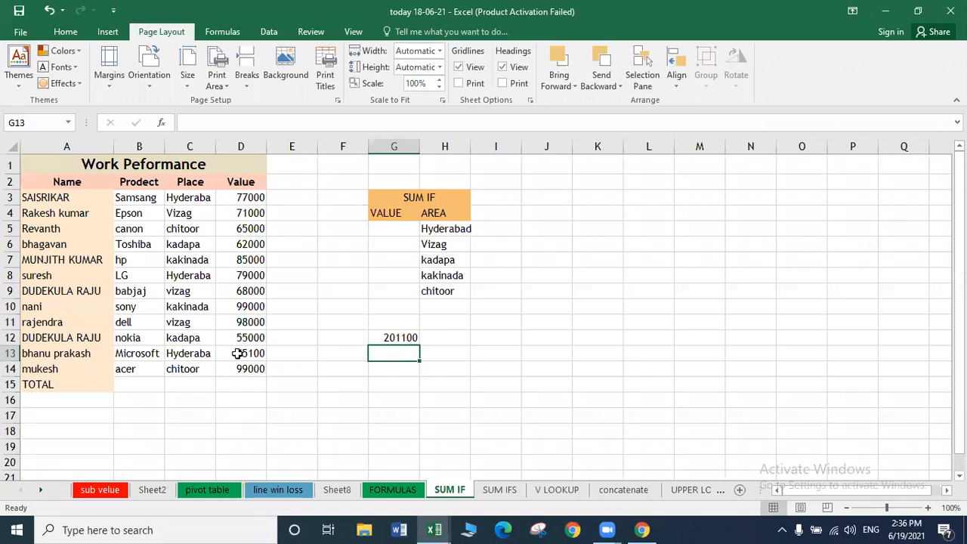
{"action": "left_click", "coordinate": [388, 244]}
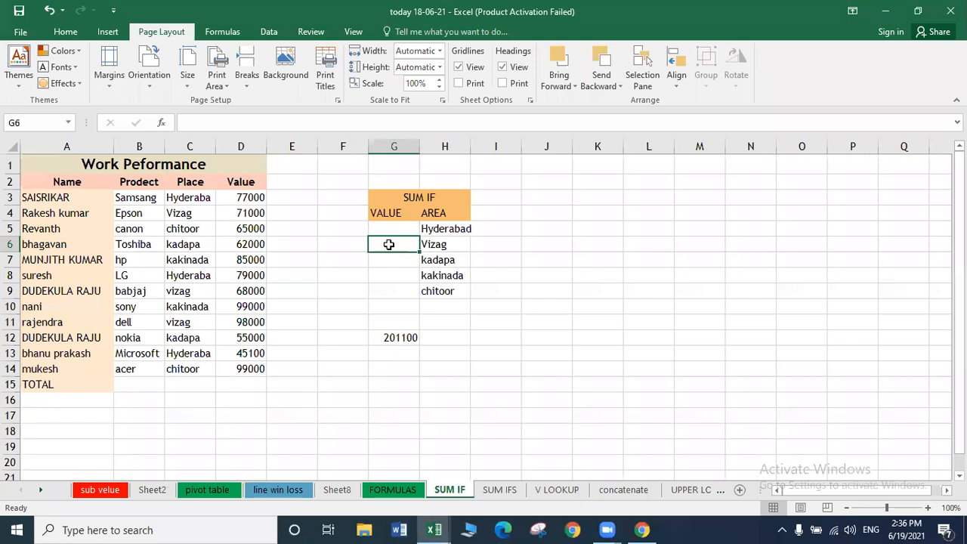
Start a SUMIF in G6 over C3:C14 and D3:D14, cancel it, and begin =SUM( instead.
{"action": "type", "text": "=SUMIF"}
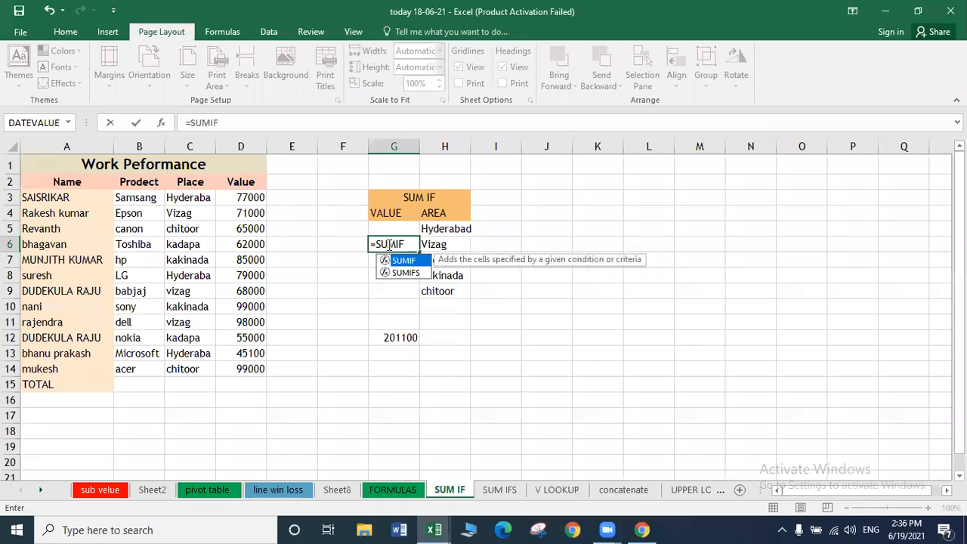
{"action": "type", "text": "("}
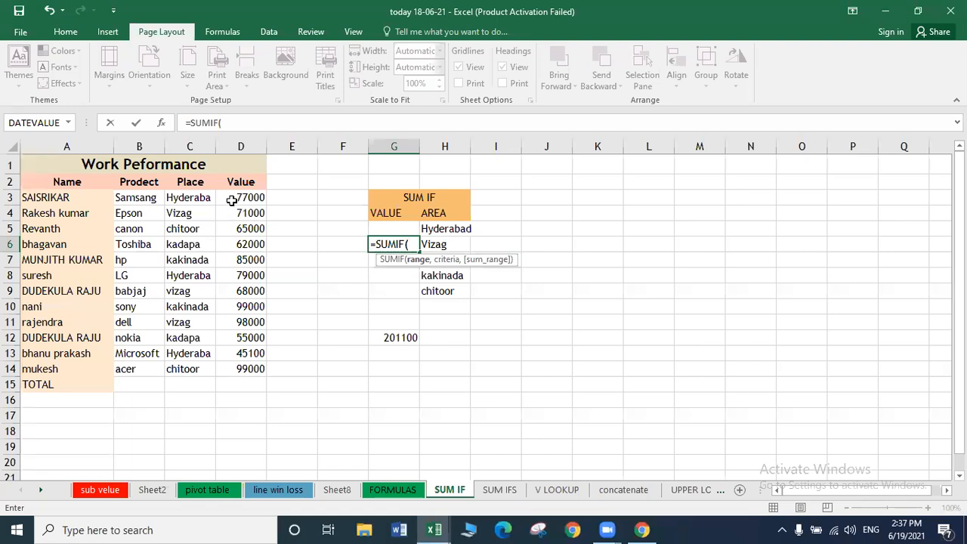
{"action": "left_click_drag", "start_coordinate": [232, 200], "coordinate": [192, 195]}
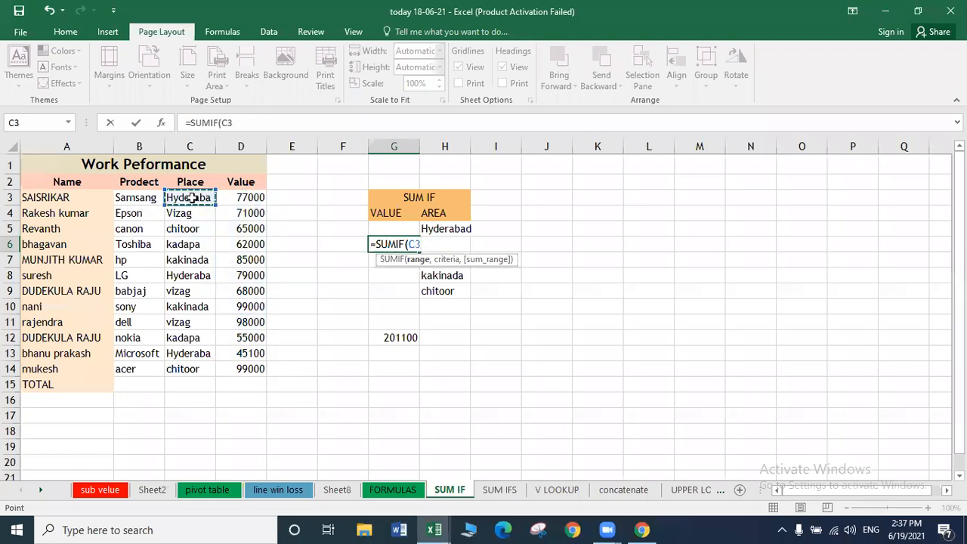
{"action": "key", "text": "shift+Down"}
{"action": "key", "text": "shift+Down"}
{"action": "key", "text": "shift+Down"}
{"action": "key", "text": "shift+Down"}
{"action": "key", "text": "shift+Down"}
{"action": "key", "text": "shift+Down"}
{"action": "key", "text": "shift+Down"}
{"action": "key", "text": "shift+Down"}
{"action": "key", "text": "shift+Down"}
{"action": "key", "text": "shift+Down"}
{"action": "key", "text": "shift+Down"}
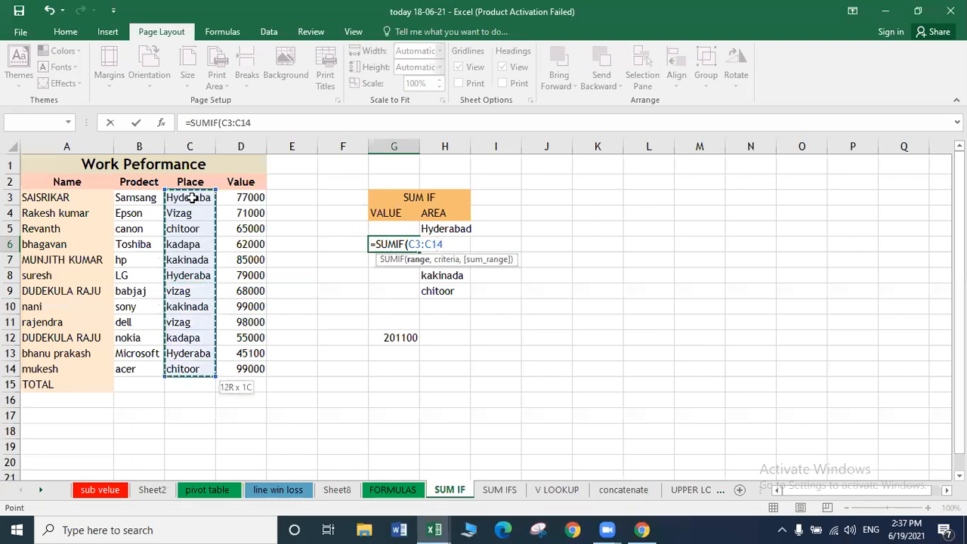
{"action": "type", "text": ","}
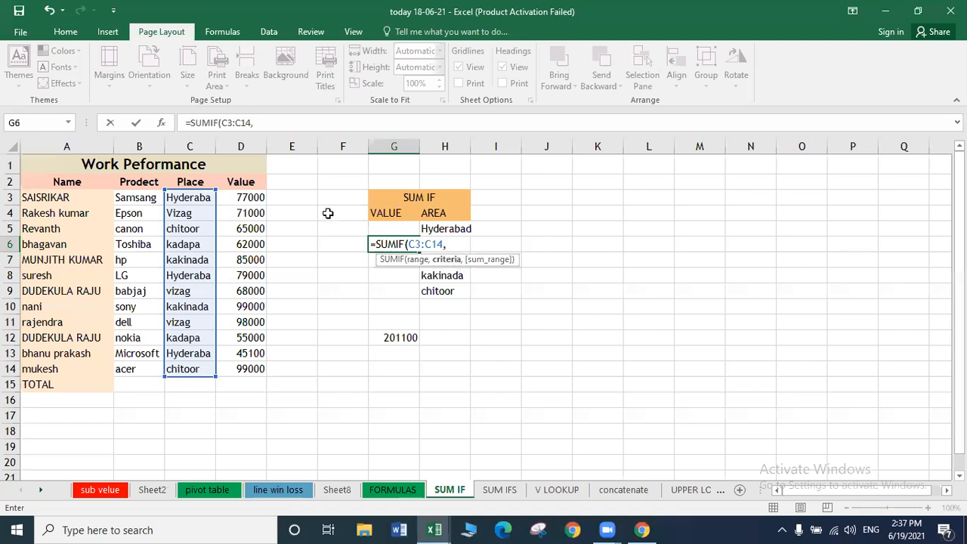
{"action": "left_click", "coordinate": [252, 198]}
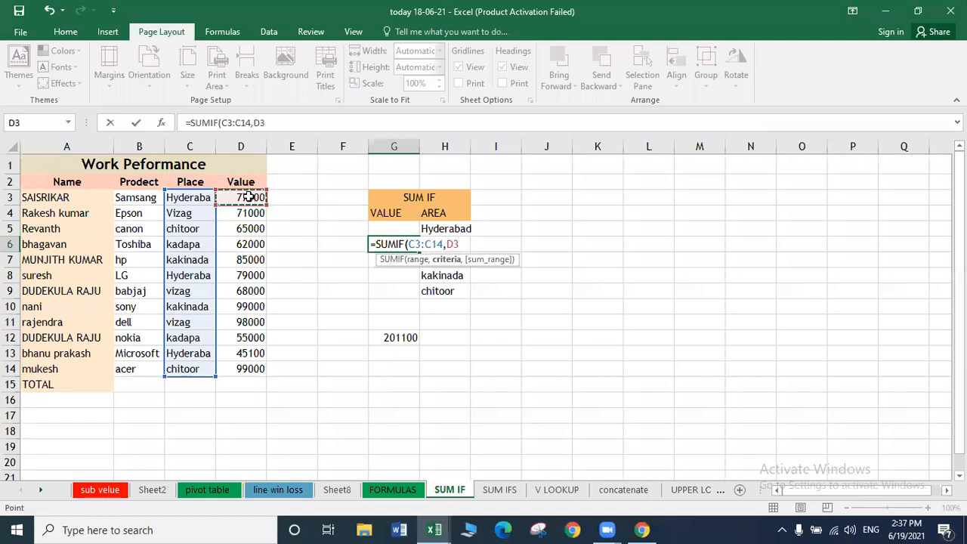
{"action": "key", "text": "shift+Down"}
{"action": "key", "text": "shift+Down"}
{"action": "key", "text": "shift+Down"}
{"action": "key", "text": "shift+Down"}
{"action": "key", "text": "shift+Down"}
{"action": "key", "text": "shift+Down"}
{"action": "key", "text": "shift+Down"}
{"action": "key", "text": "shift+Down"}
{"action": "key", "text": "shift+Down"}
{"action": "key", "text": "shift+Down"}
{"action": "key", "text": "shift+Down"}
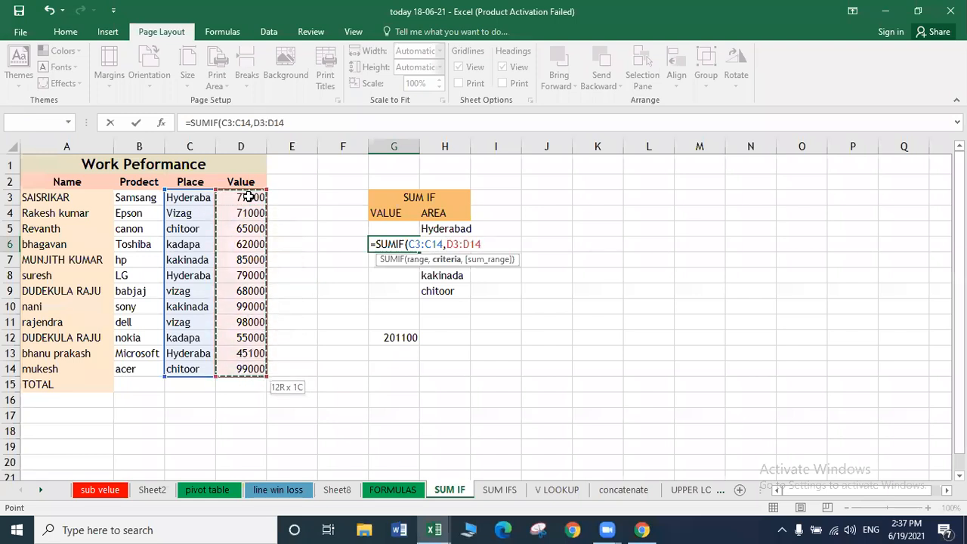
{"action": "type", "text": ","}
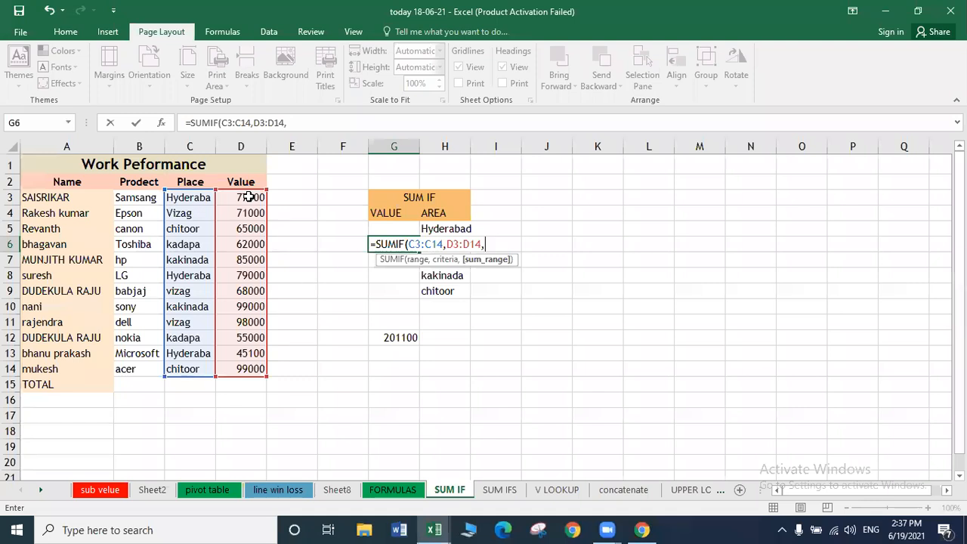
{"action": "key", "text": "Escape"}
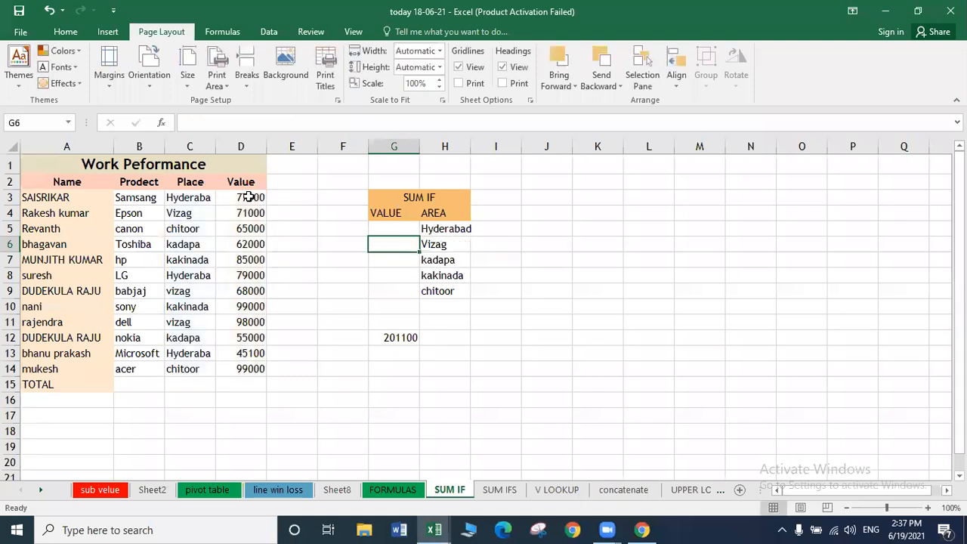
{"action": "type", "text": "=SUM"}
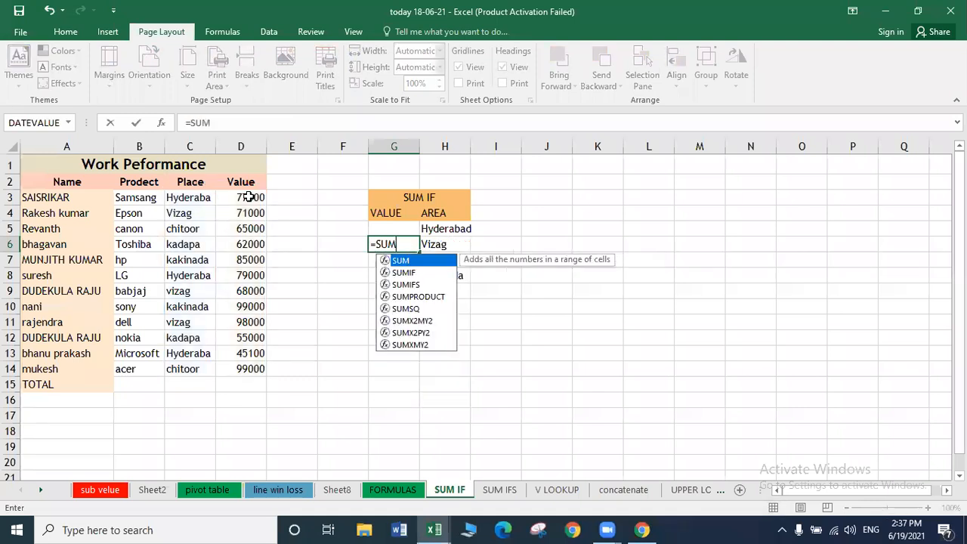
{"action": "type", "text": "("}
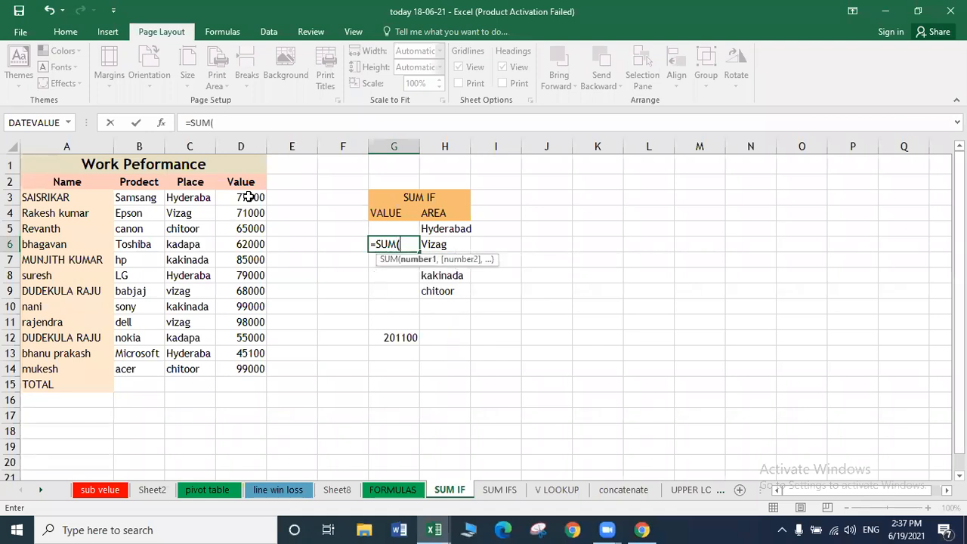
Turn G6's formula into =SUMIF(A3:A14,C3:C14,D3:D14) and commit it.
{"action": "key", "text": "BackSpace"}
{"action": "type", "text": "IF("}
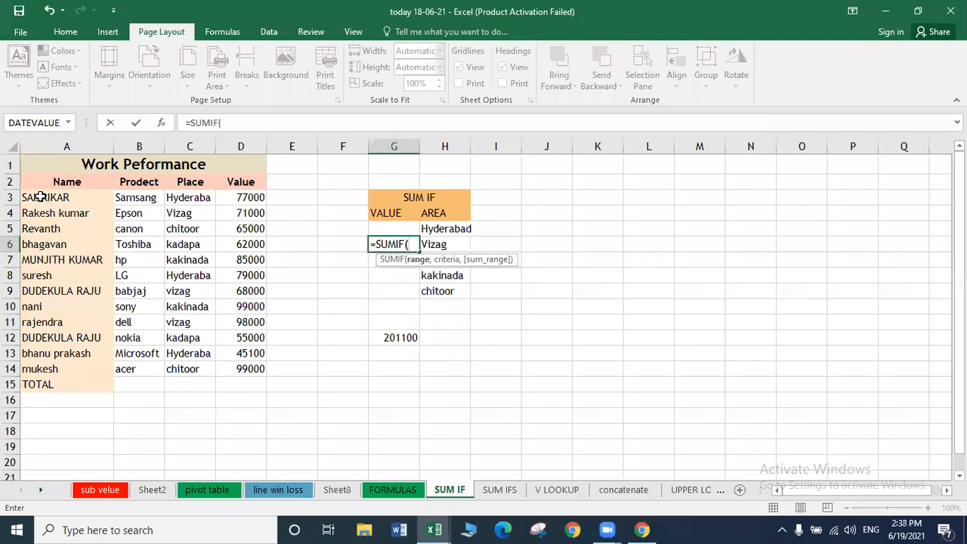
{"action": "left_click", "coordinate": [41, 197]}
{"action": "left_click_drag", "start_coordinate": [40, 353], "coordinate": [35, 365]}
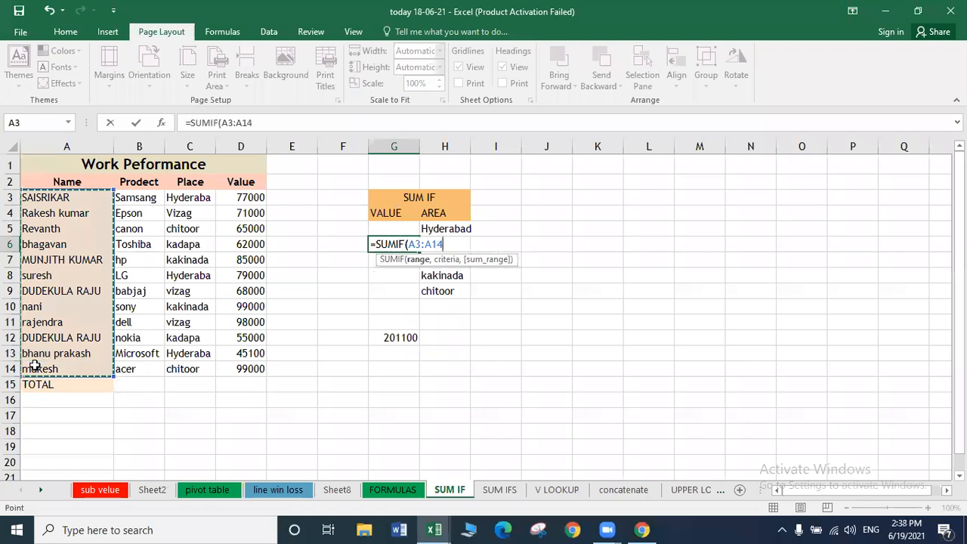
{"action": "type", "text": ","}
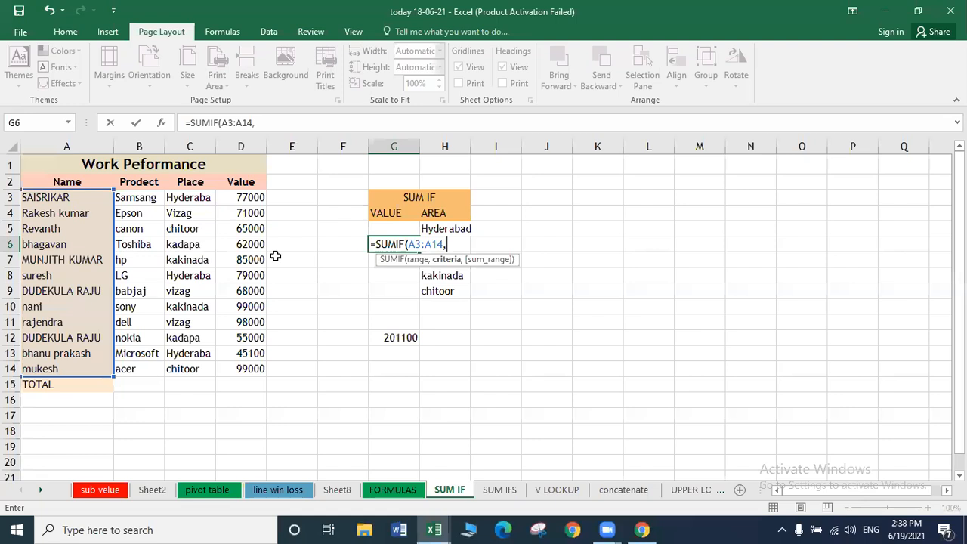
{"action": "left_click_drag", "start_coordinate": [192, 200], "coordinate": [194, 366]}
{"action": "type", "text": ","}
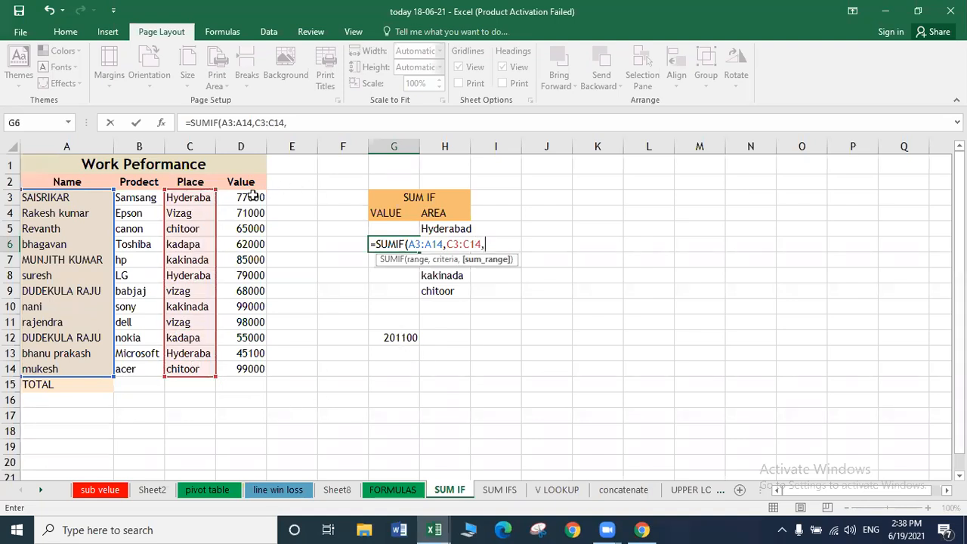
{"action": "left_click_drag", "start_coordinate": [252, 211], "coordinate": [249, 278]}
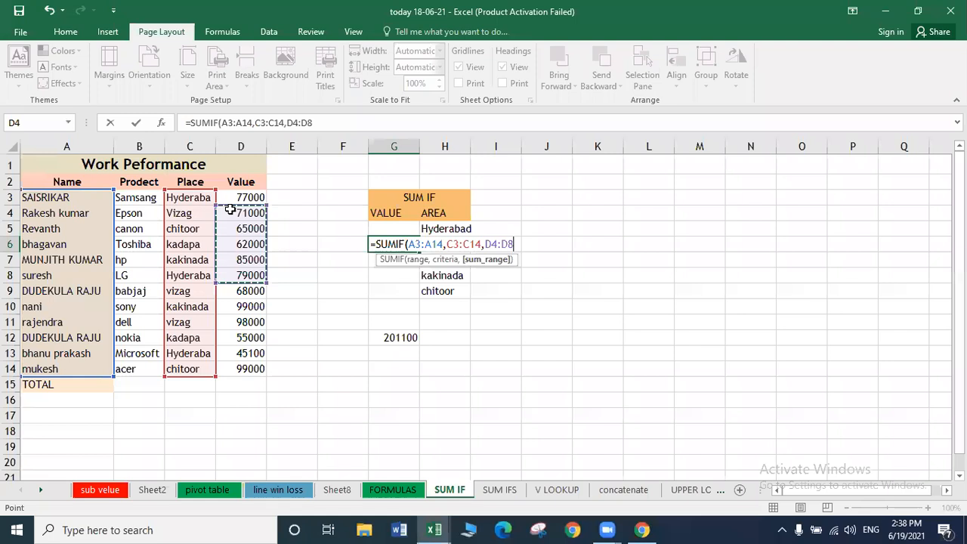
{"action": "left_click_drag", "start_coordinate": [232, 204], "coordinate": [232, 366]}
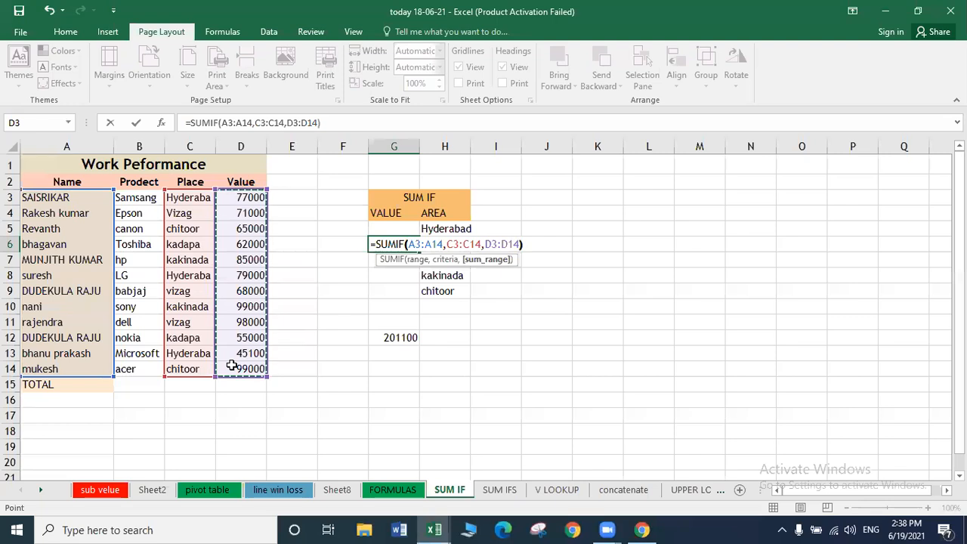
{"action": "key", "text": "Return"}
Inspect G6's SUMIF formula, which returns 0, then clear the cell.
{"action": "key", "text": "Up"}
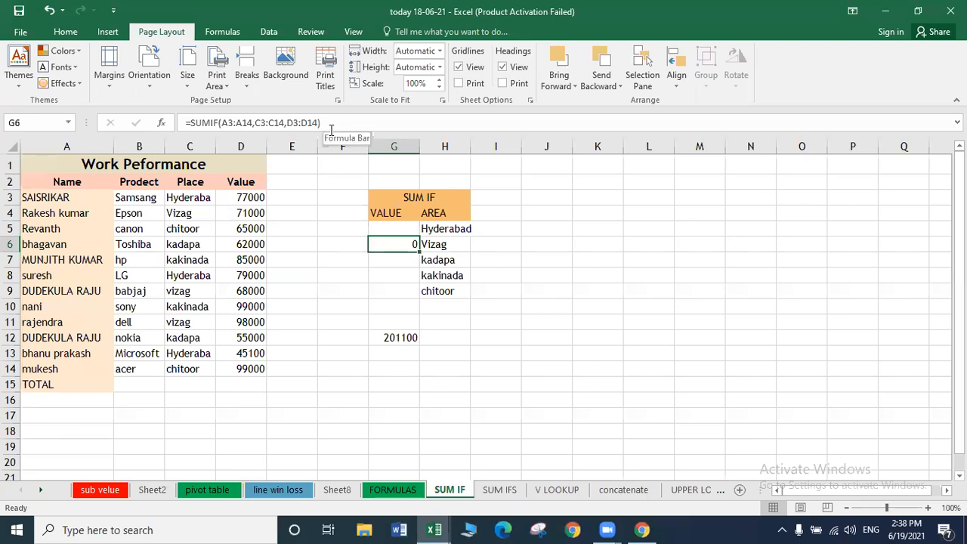
{"action": "double_click", "coordinate": [402, 246]}
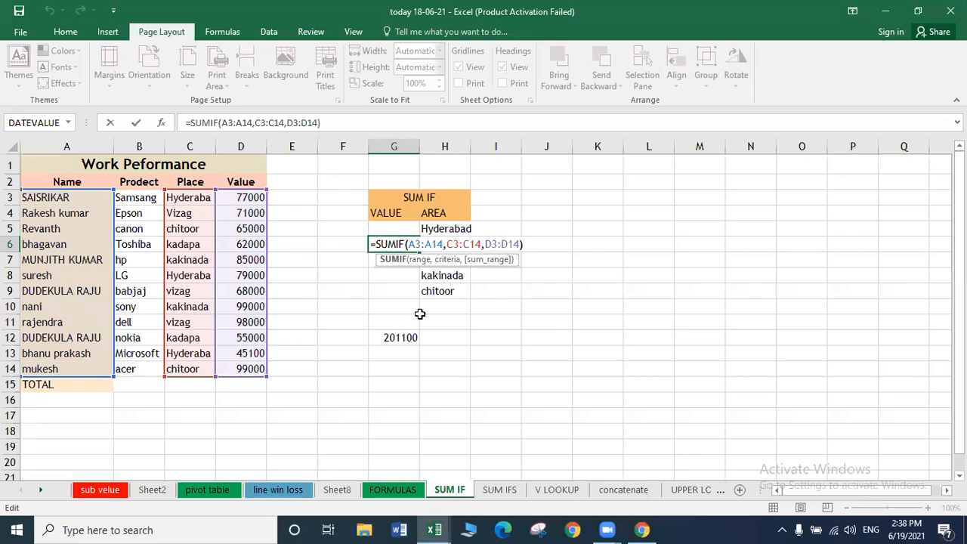
{"action": "key", "text": "ctrl+Return"}
{"action": "key", "text": "Delete"}
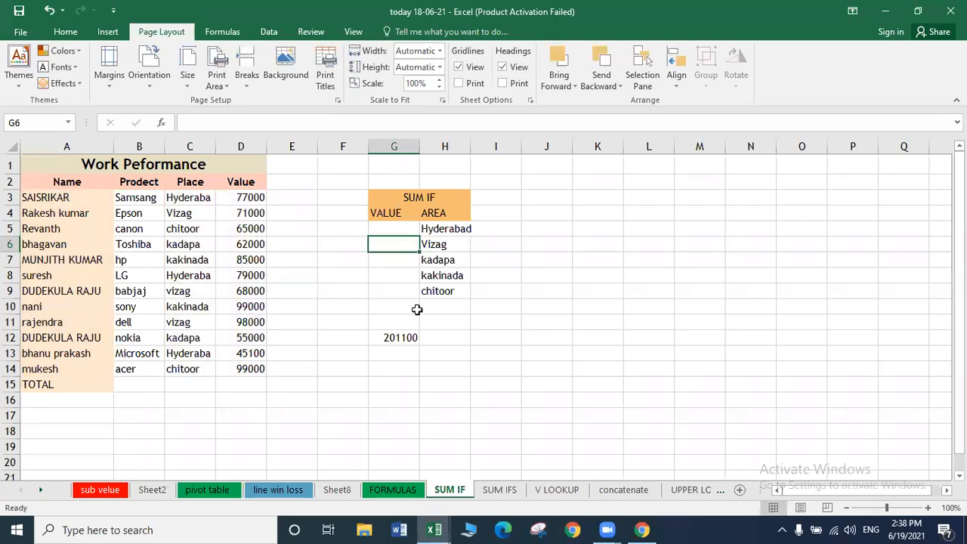
Re-enter =SUMIF(A3:A14,C3:C14,D3:D14) in G6 through the function argument boxes, returning 0.
{"action": "type", "text": "=S"}
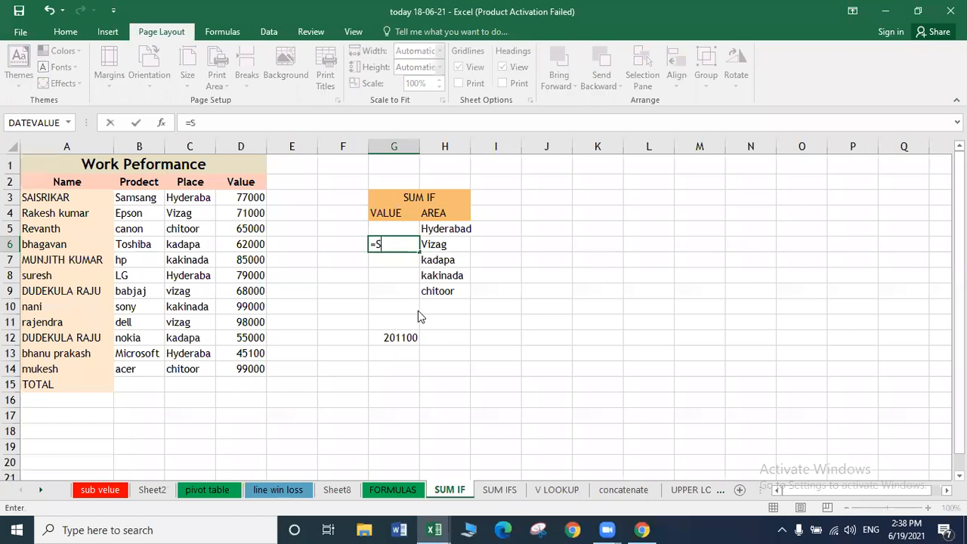
{"action": "type", "text": "UMIF"}
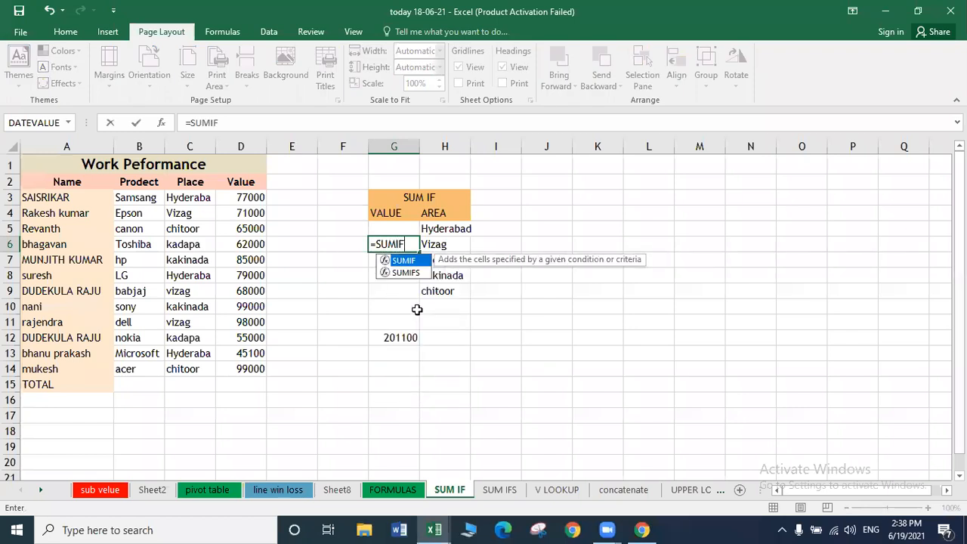
{"action": "type", "text": "("}
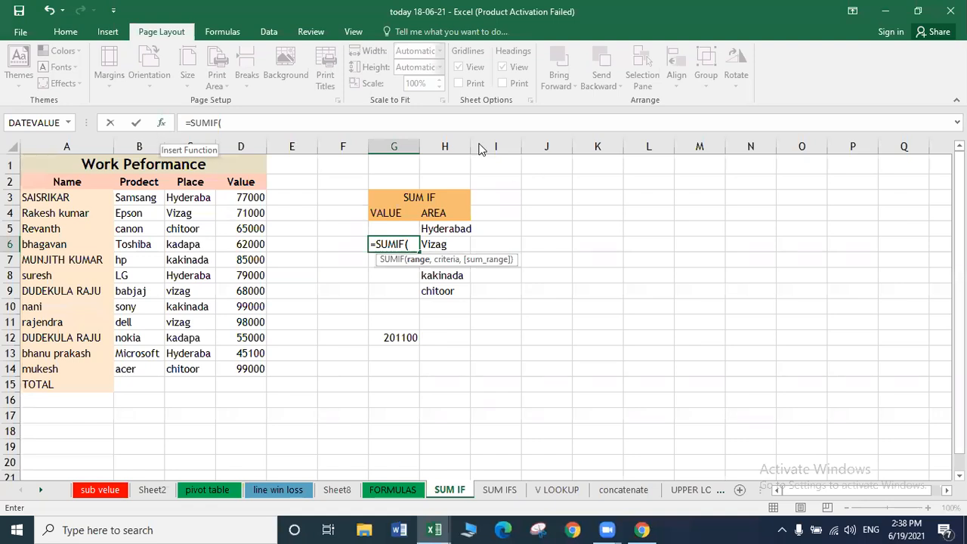
{"action": "type", "text": ")"}
{"action": "key", "text": "shift+F3"}
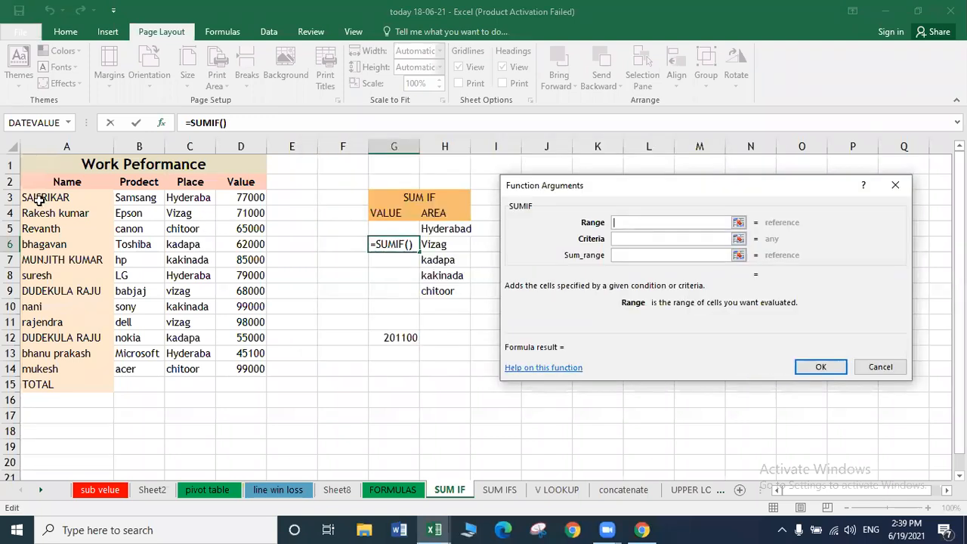
{"action": "left_click_drag", "start_coordinate": [40, 200], "coordinate": [39, 234]}
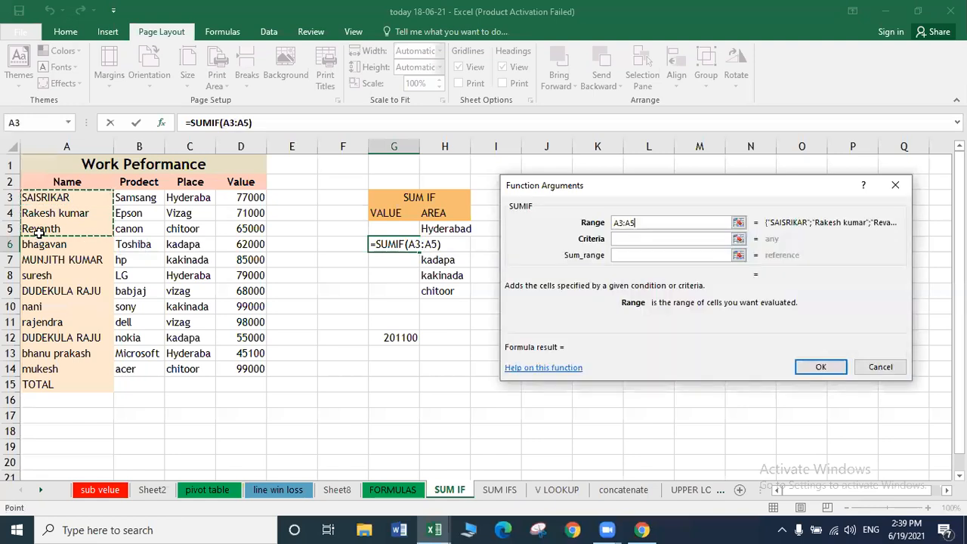
{"action": "key", "text": "shift+Down"}
{"action": "key", "text": "shift+Down"}
{"action": "key", "text": "shift+Down"}
{"action": "key", "text": "shift+Down"}
{"action": "key", "text": "shift+Down"}
{"action": "key", "text": "shift+Down"}
{"action": "key", "text": "shift+Down"}
{"action": "key", "text": "shift+Down"}
{"action": "key", "text": "shift+Down"}
{"action": "key", "text": "shift+Down"}
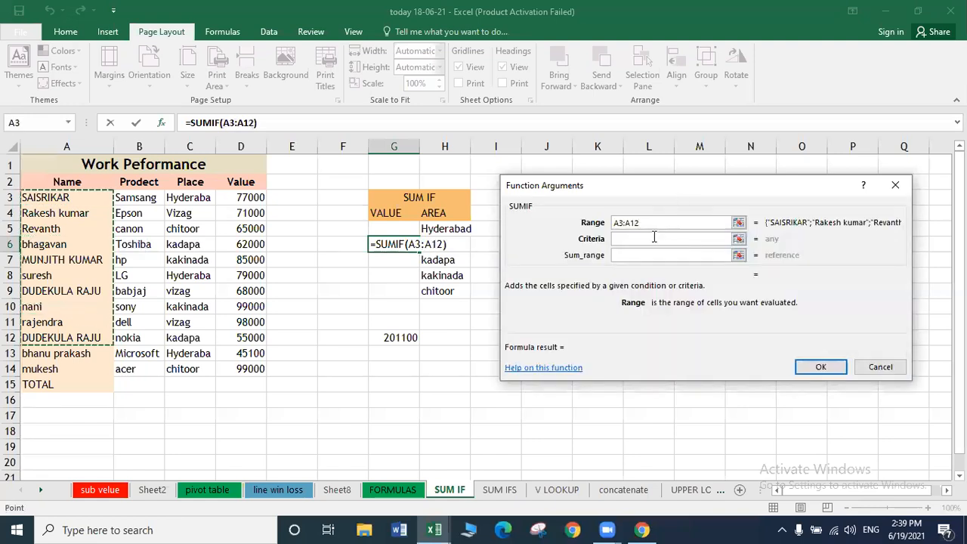
{"action": "left_click", "coordinate": [653, 238]}
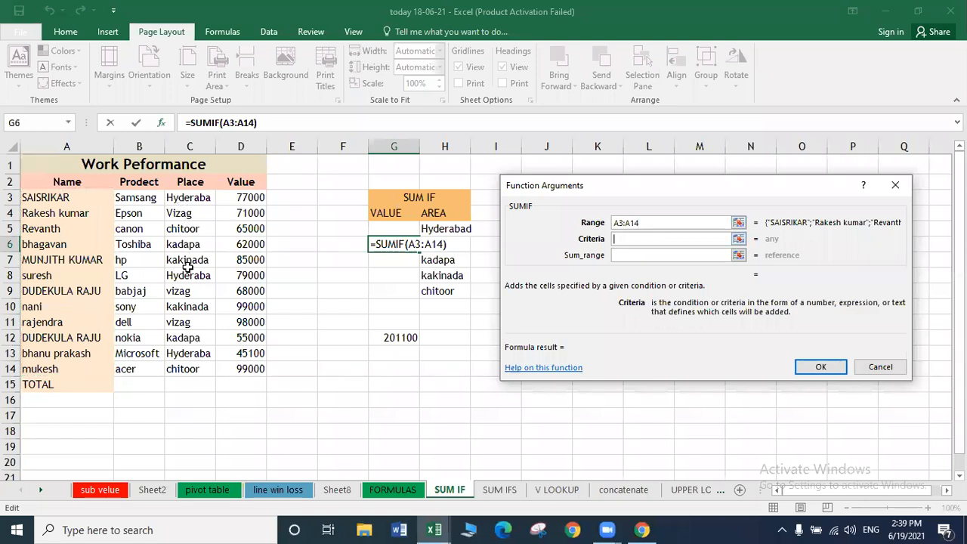
{"action": "left_click_drag", "start_coordinate": [190, 198], "coordinate": [189, 368]}
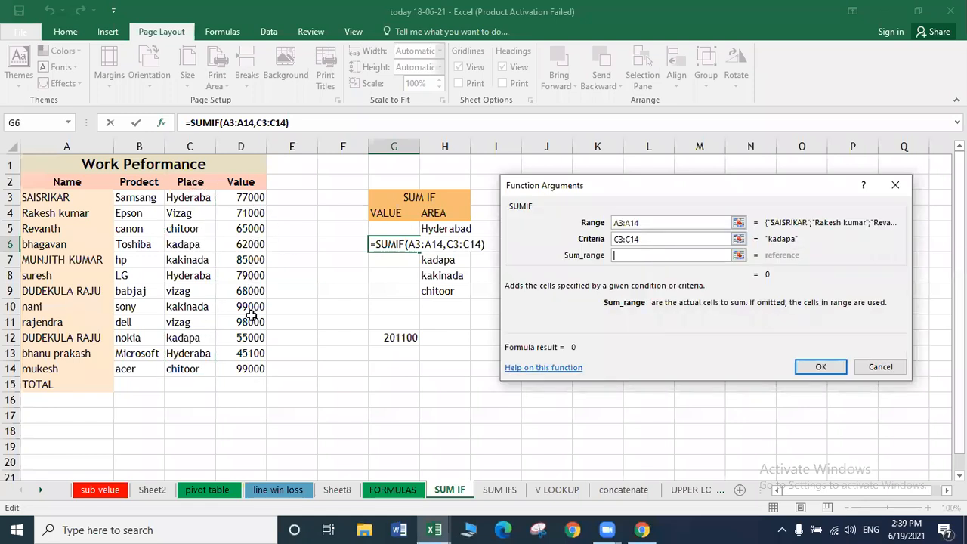
{"action": "left_click_drag", "start_coordinate": [242, 197], "coordinate": [257, 371]}
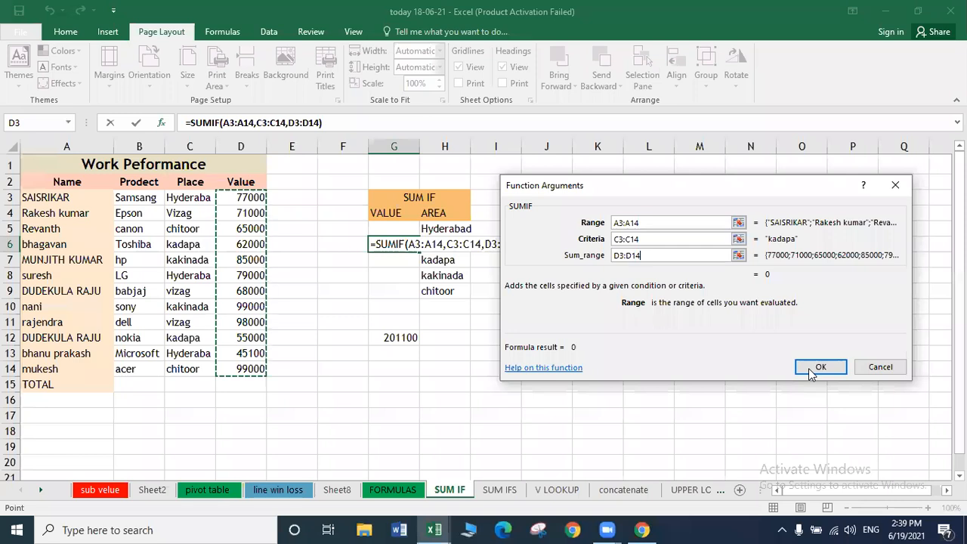
{"action": "left_click", "coordinate": [820, 367]}
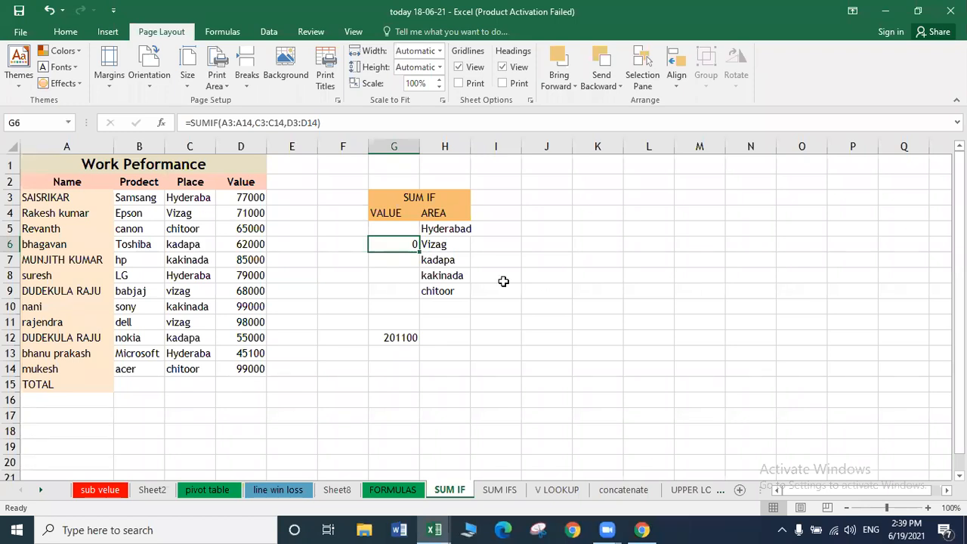
Start another SUMIF in G6, then clear it.
{"action": "type", "text": "=S"}
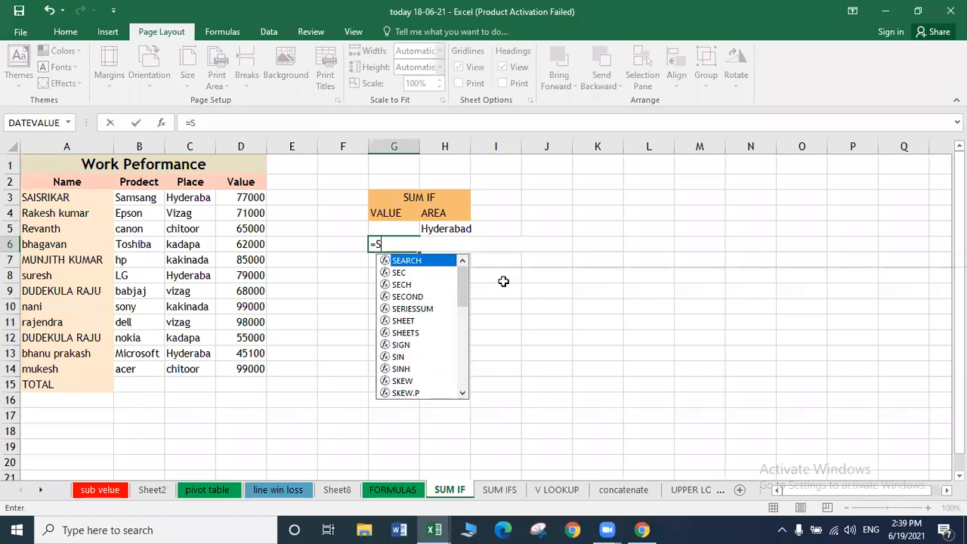
{"action": "type", "text": "UMIF"}
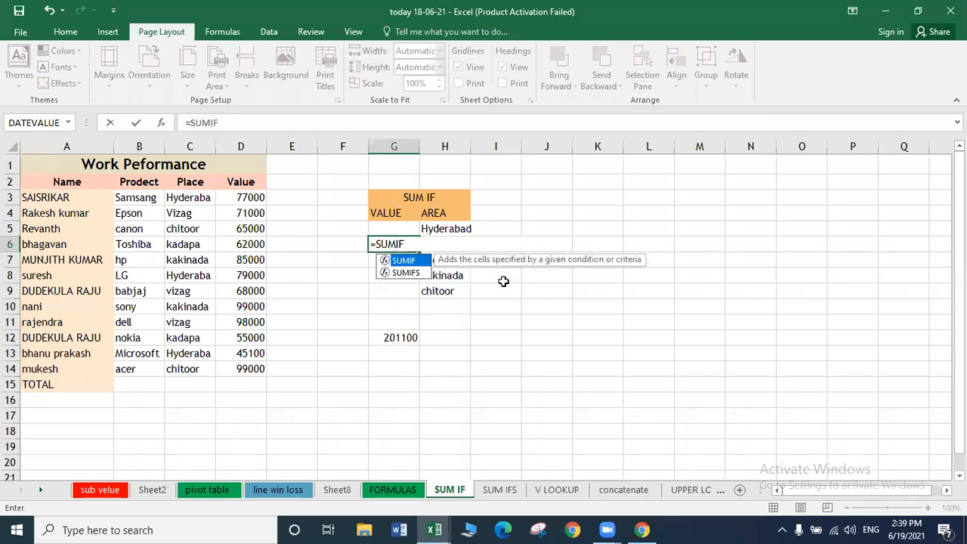
{"action": "type", "text": "("}
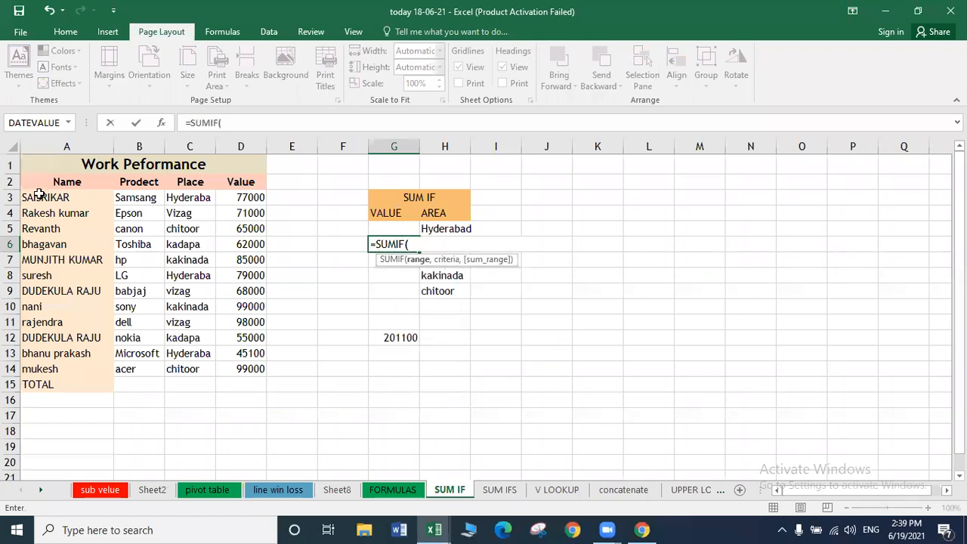
{"action": "left_click_drag", "start_coordinate": [39, 197], "coordinate": [302, 229]}
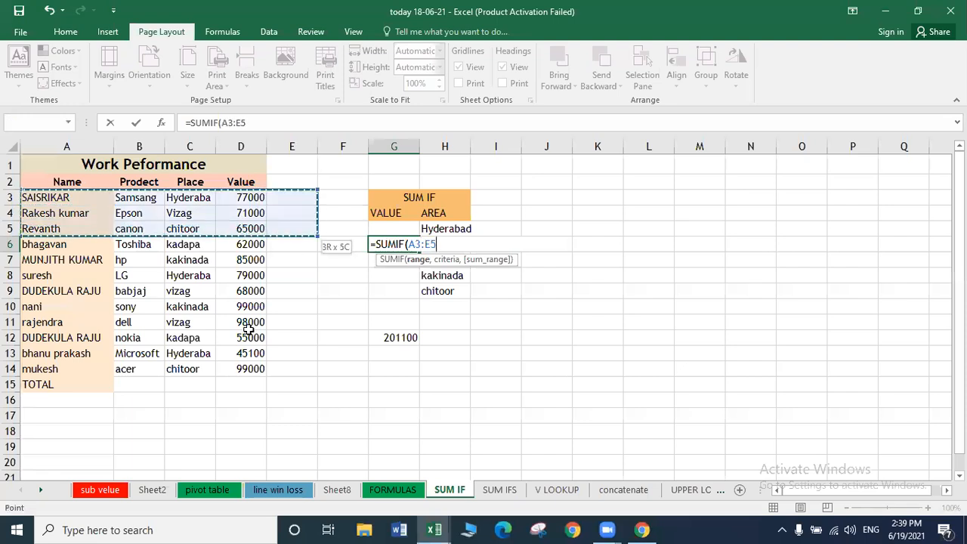
{"action": "left_click_drag", "start_coordinate": [248, 330], "coordinate": [249, 324]}
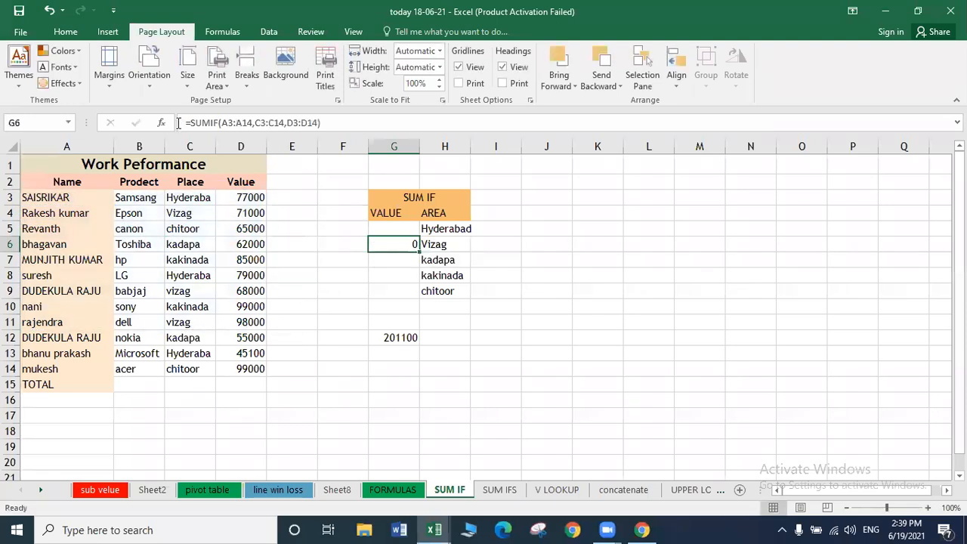
{"action": "key", "text": "Delete"}
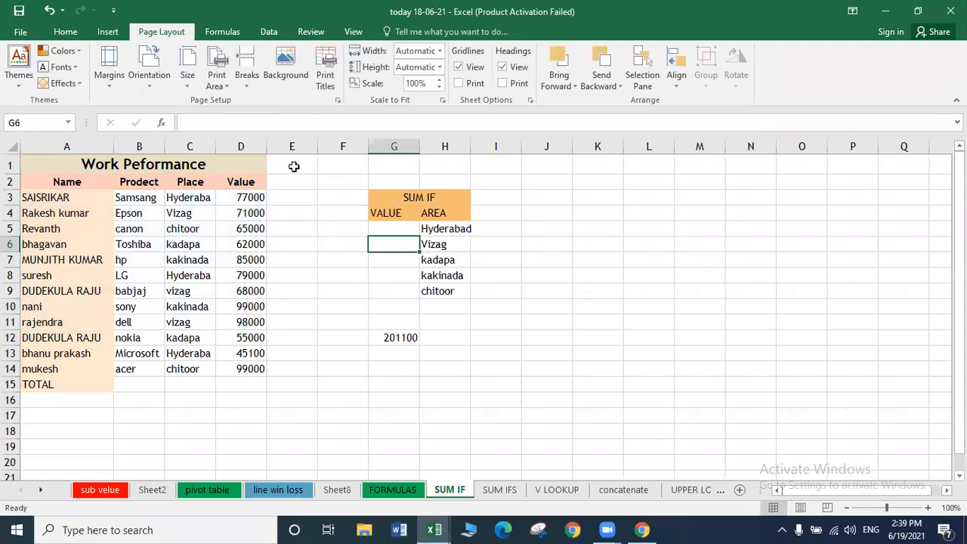
Rebuild G6's SUMIF with range A3:D14, criteria C3:C14 and sum range D3:D14.
{"action": "type", "text": "=SU"}
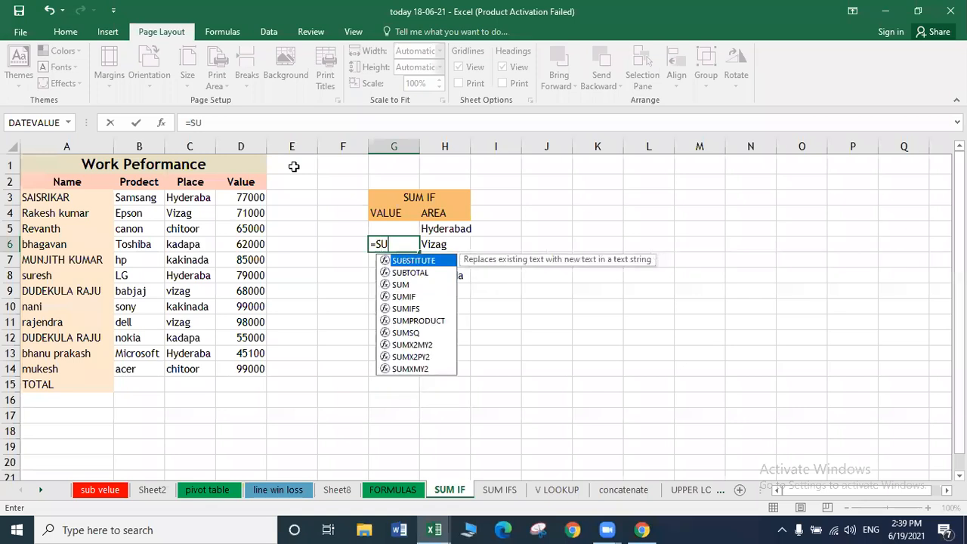
{"action": "type", "text": "MIF("}
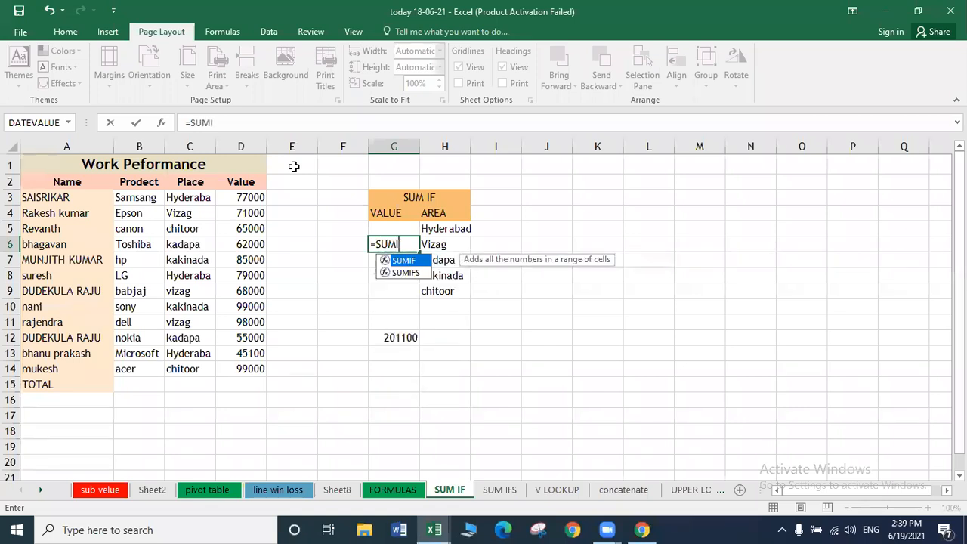
{"action": "left_click", "coordinate": [162, 124]}
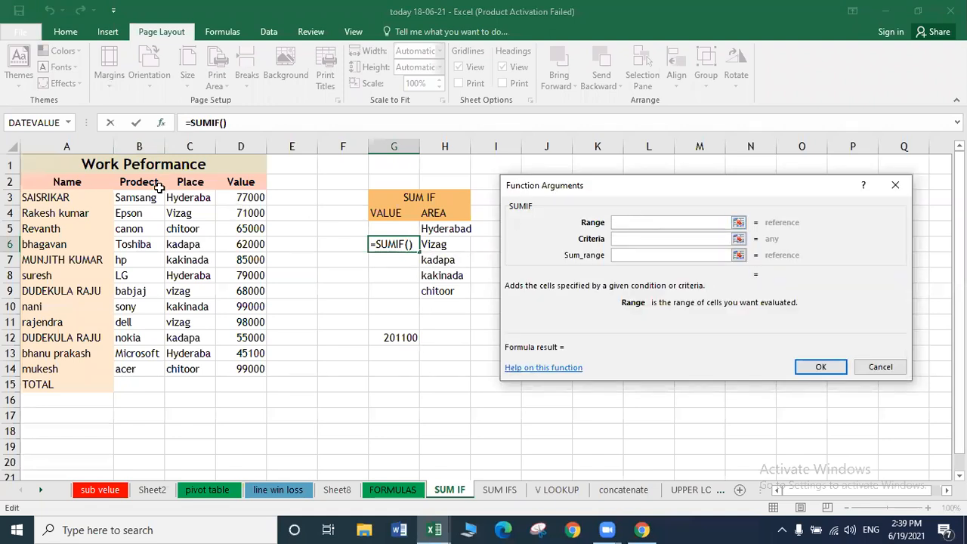
{"action": "left_click", "coordinate": [71, 197]}
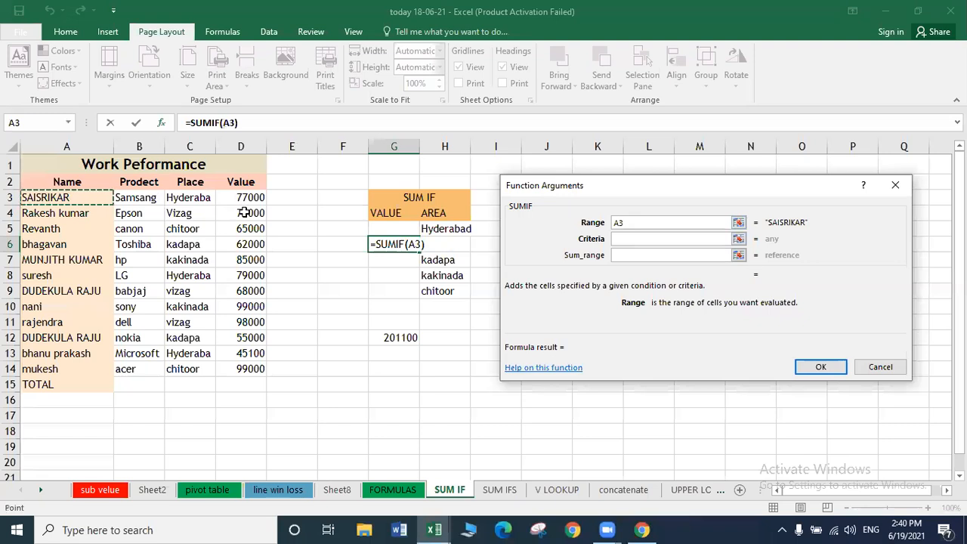
{"action": "key", "text": "shift+Right"}
{"action": "key", "text": "shift+Right"}
{"action": "key", "text": "shift+Down"}
{"action": "key", "text": "shift+Right"}
{"action": "key", "text": "shift+Right"}
{"action": "key", "text": "shift+Down"}
{"action": "key", "text": "shift+Left"}
{"action": "key", "text": "shift+Down"}
{"action": "key", "text": "shift+Down"}
{"action": "key", "text": "shift+Down"}
{"action": "key", "text": "shift+Down"}
{"action": "key", "text": "shift+Down"}
{"action": "key", "text": "shift+Down"}
{"action": "key", "text": "shift+Down"}
{"action": "key", "text": "shift+Down"}
{"action": "key", "text": "shift+Down"}
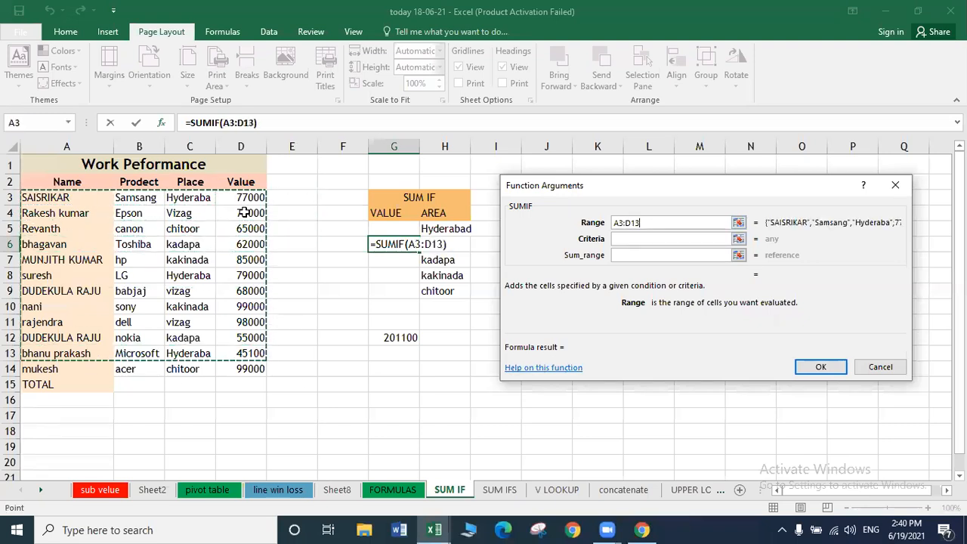
{"action": "left_click", "coordinate": [693, 239]}
{"action": "left_click_drag", "start_coordinate": [182, 196], "coordinate": [182, 368]}
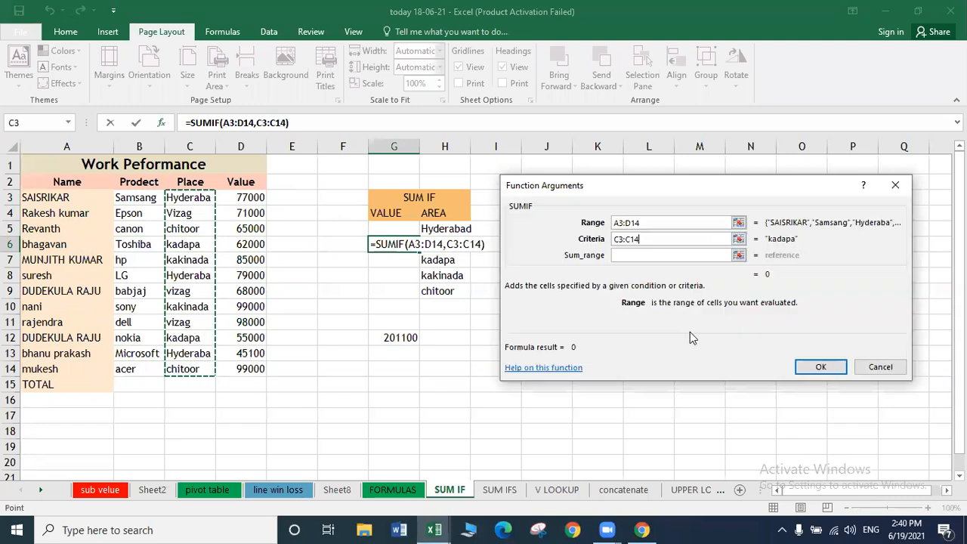
{"action": "left_click", "coordinate": [629, 256]}
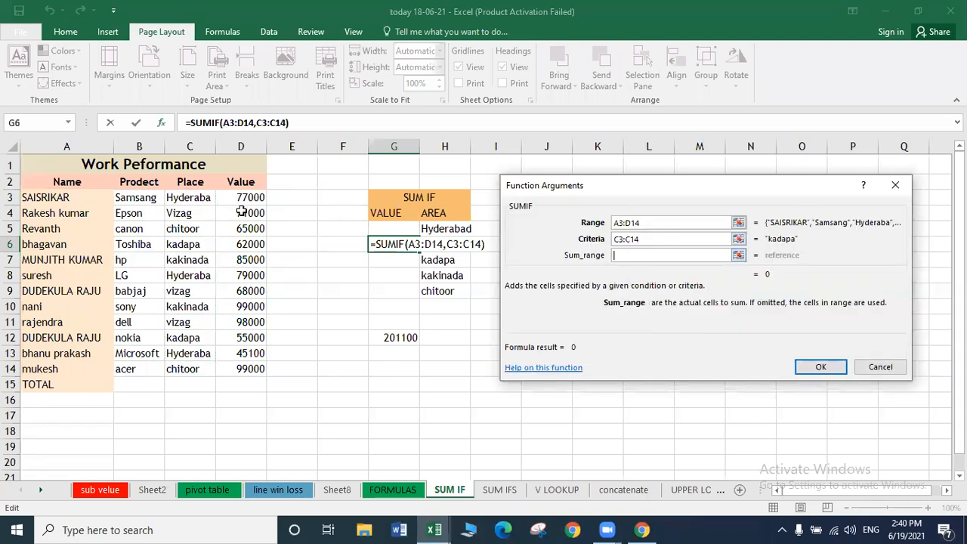
{"action": "left_click_drag", "start_coordinate": [234, 198], "coordinate": [229, 369]}
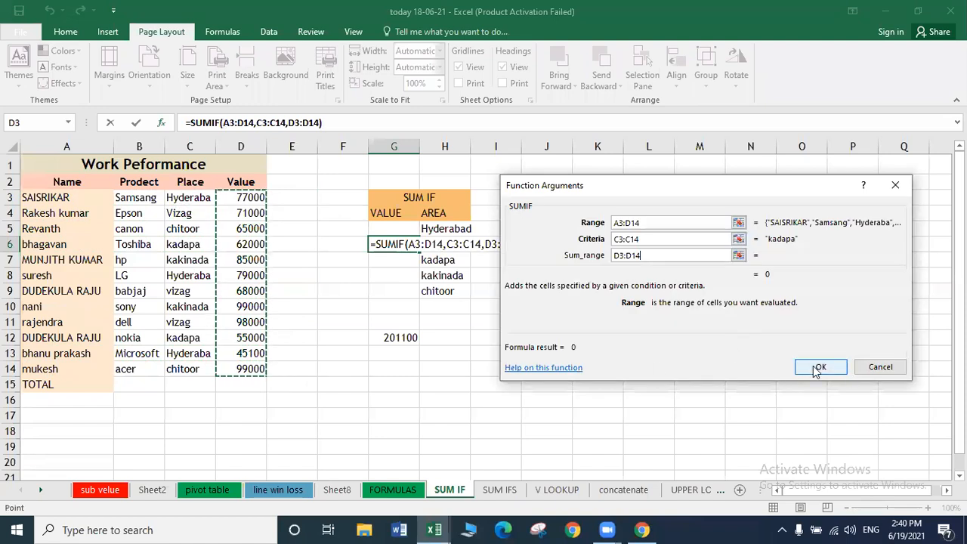
{"action": "left_click", "coordinate": [818, 367]}
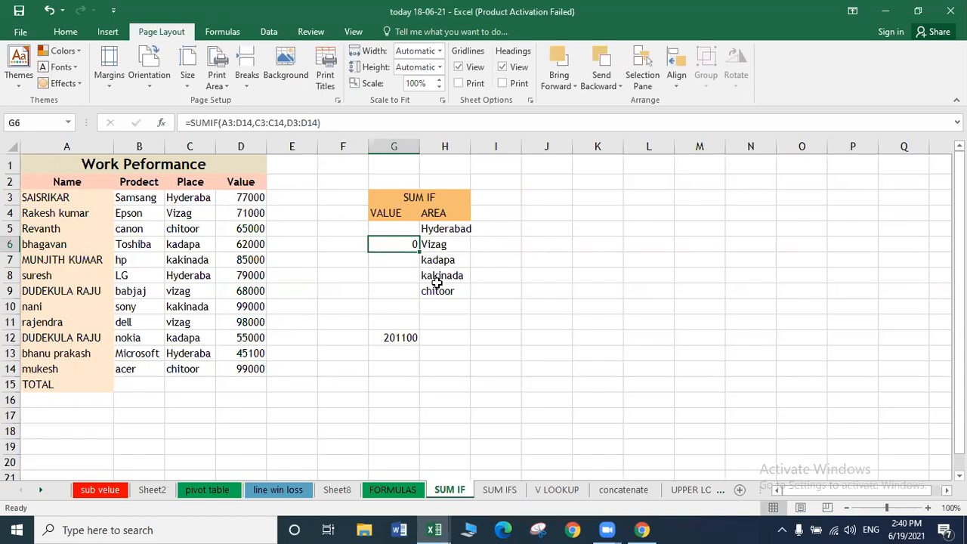
Check the =SUMIF(A3:D14,C3:C14,D3:D14) formula in G6, which shows 0 beside Vizag.
{"action": "left_click", "coordinate": [440, 257]}
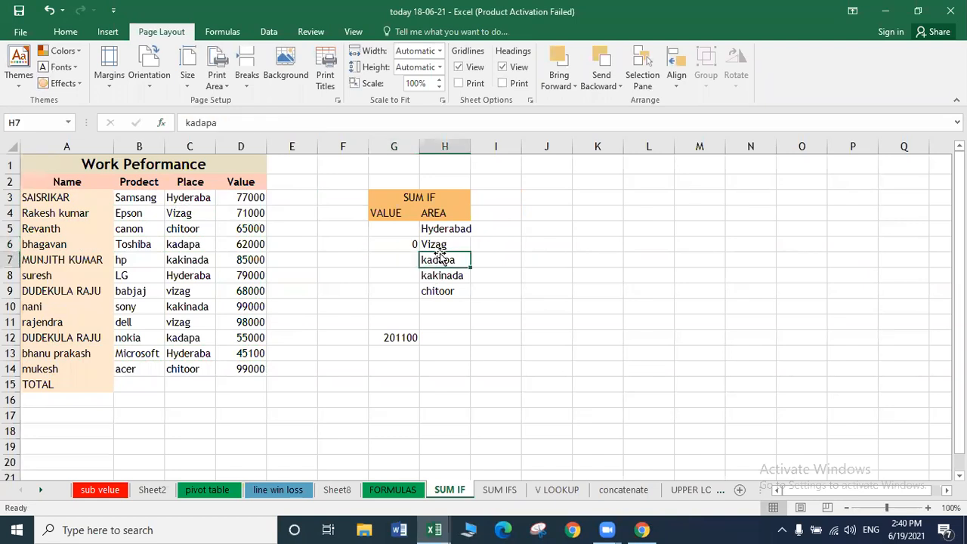
{"action": "left_click", "coordinate": [436, 244]}
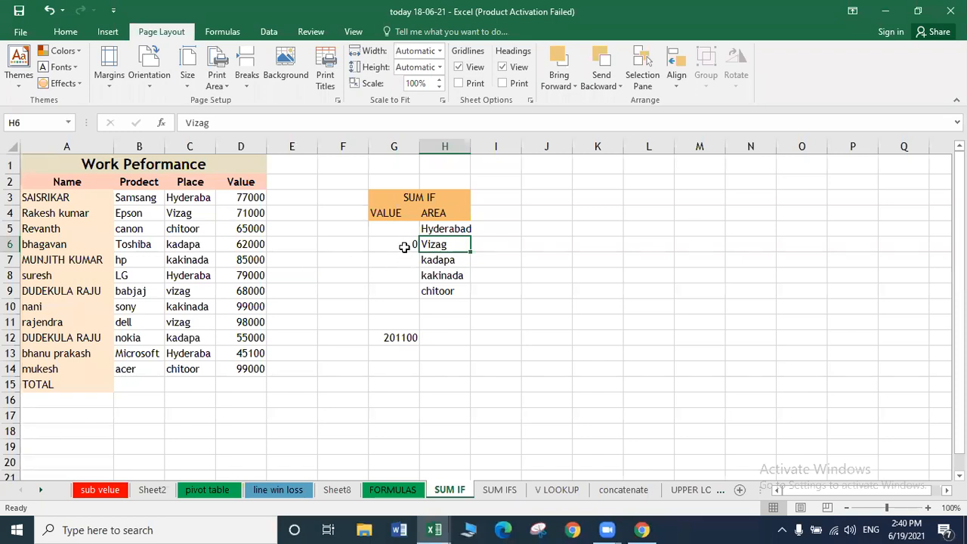
{"action": "left_click", "coordinate": [404, 245]}
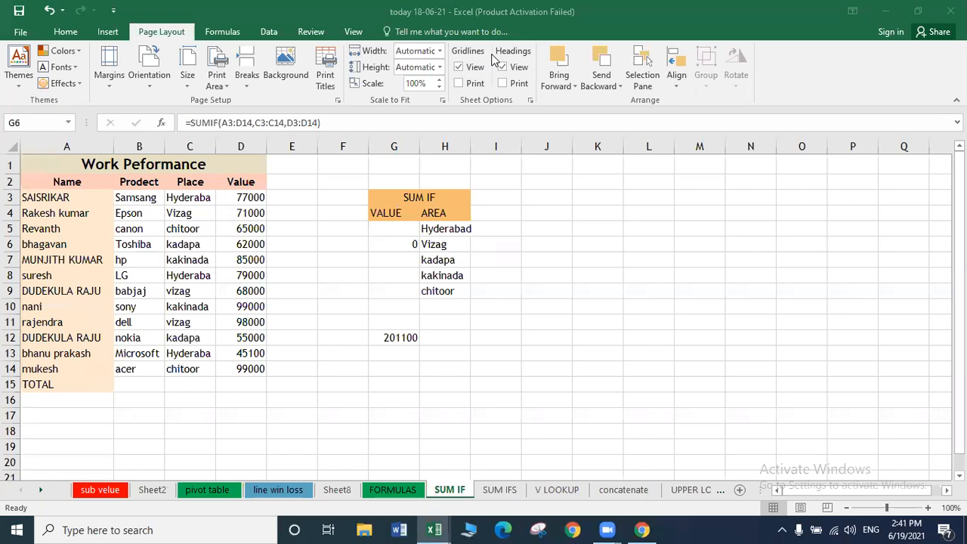
Begin a SUMIF in G6 with the Place cells C3:C14 as its range.
{"action": "left_click", "coordinate": [398, 243]}
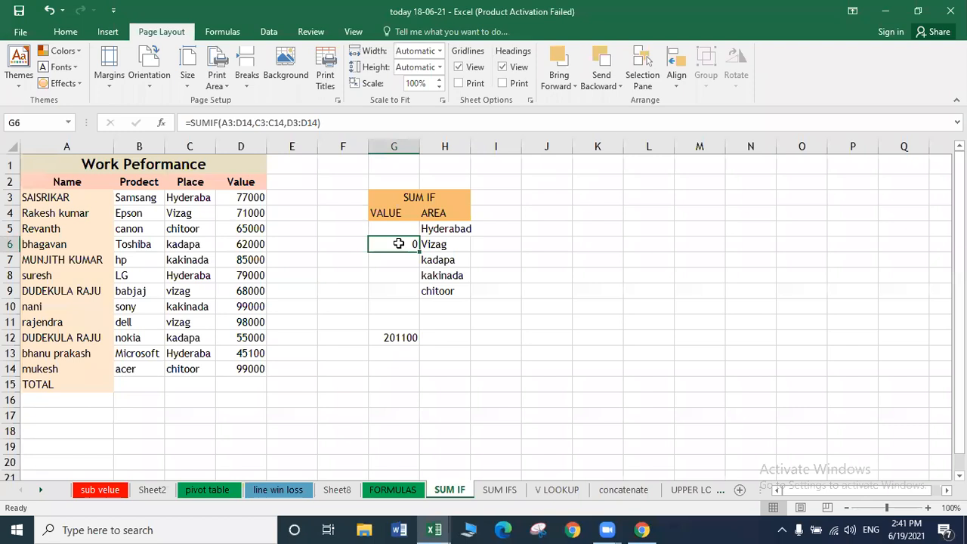
{"action": "type", "text": "="}
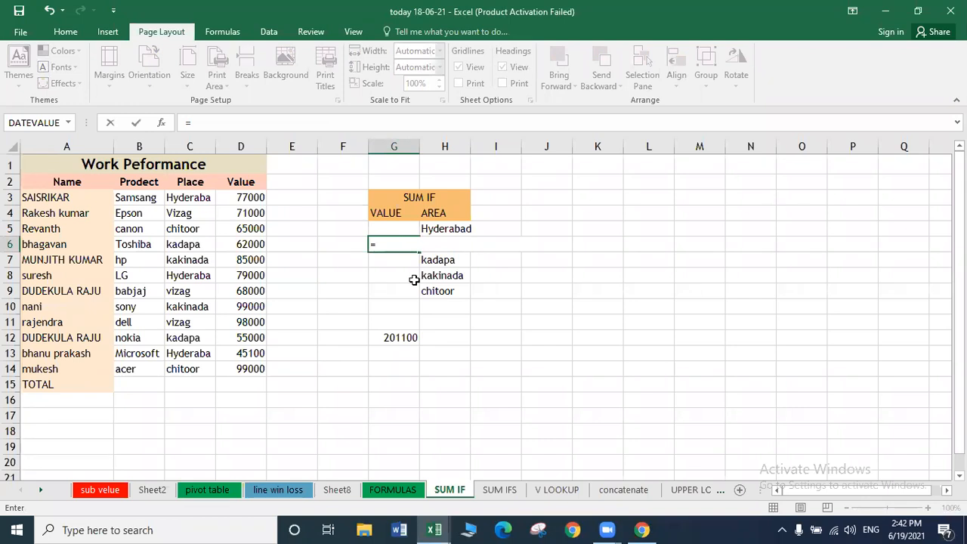
{"action": "type", "text": "SUM"}
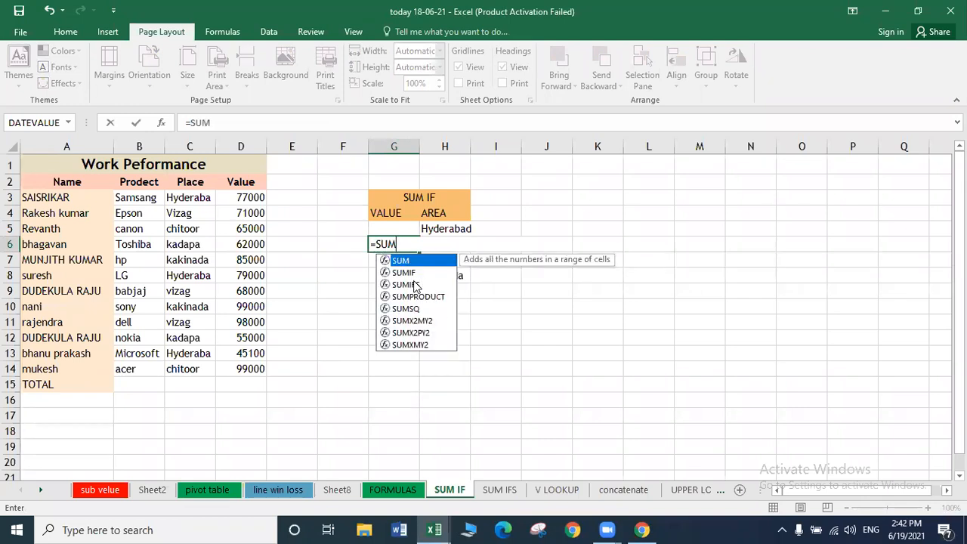
{"action": "type", "text": "IF"}
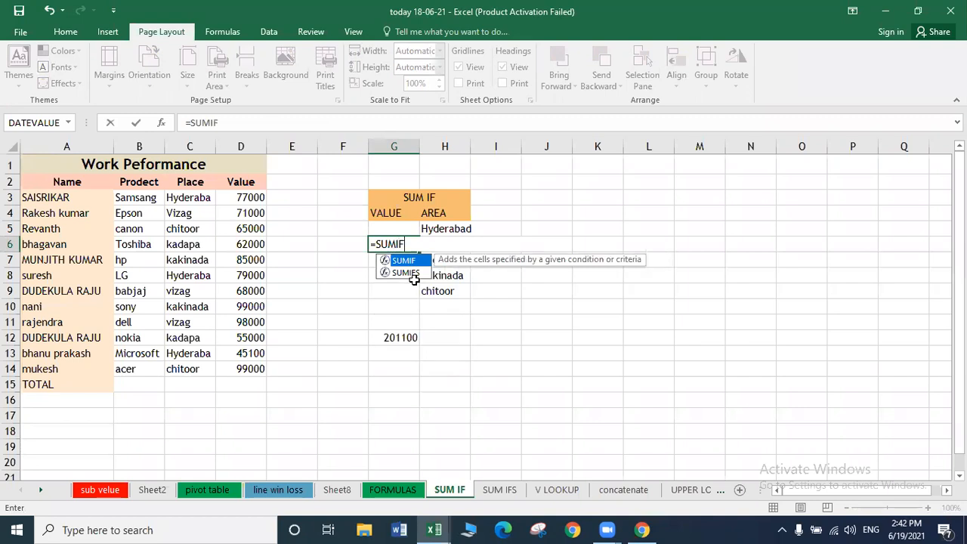
{"action": "type", "text": "("}
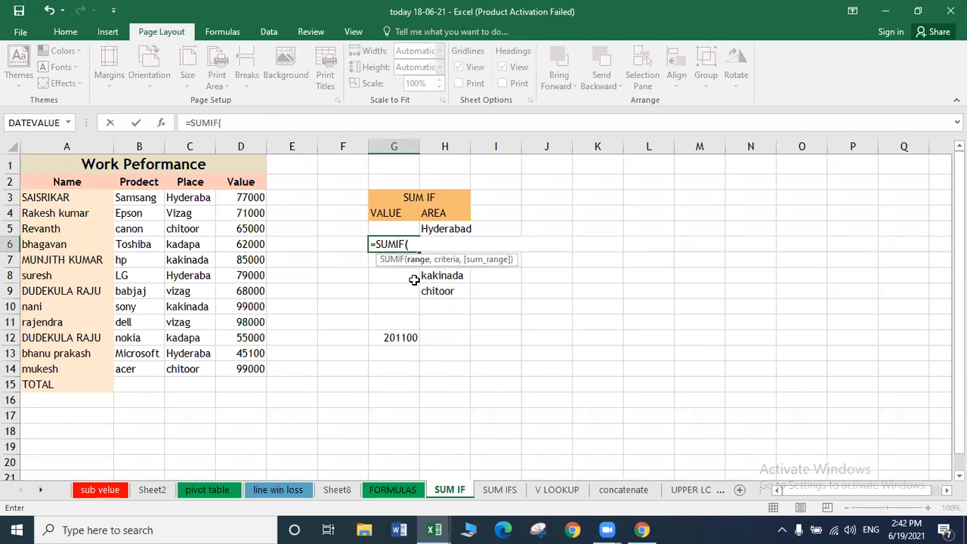
{"action": "left_click", "coordinate": [161, 126]}
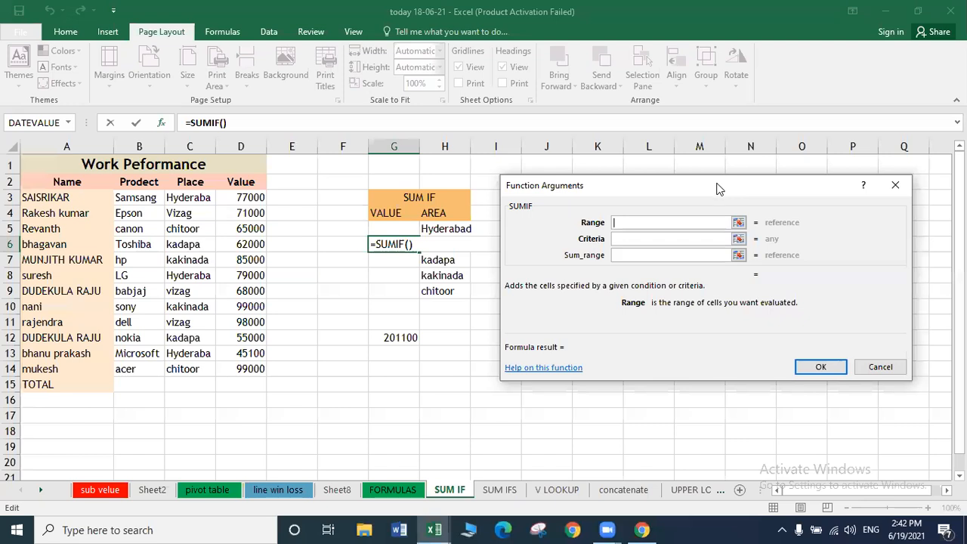
{"action": "left_click_drag", "start_coordinate": [722, 180], "coordinate": [728, 164]}
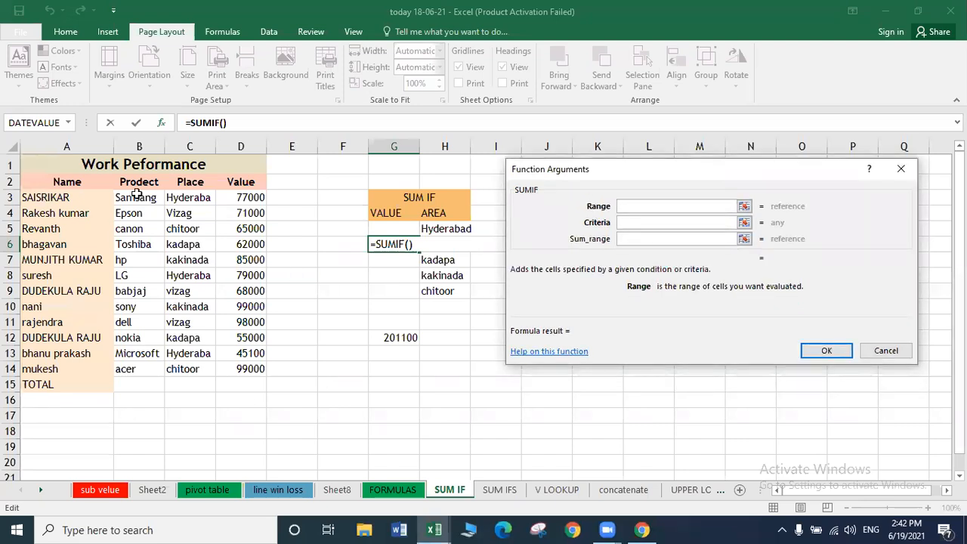
{"action": "left_click_drag", "start_coordinate": [183, 199], "coordinate": [183, 368]}
Set criterion "vizag" and sum range D3:D14, so G6 shows the Vizag total 237000.
{"action": "left_click", "coordinate": [650, 223]}
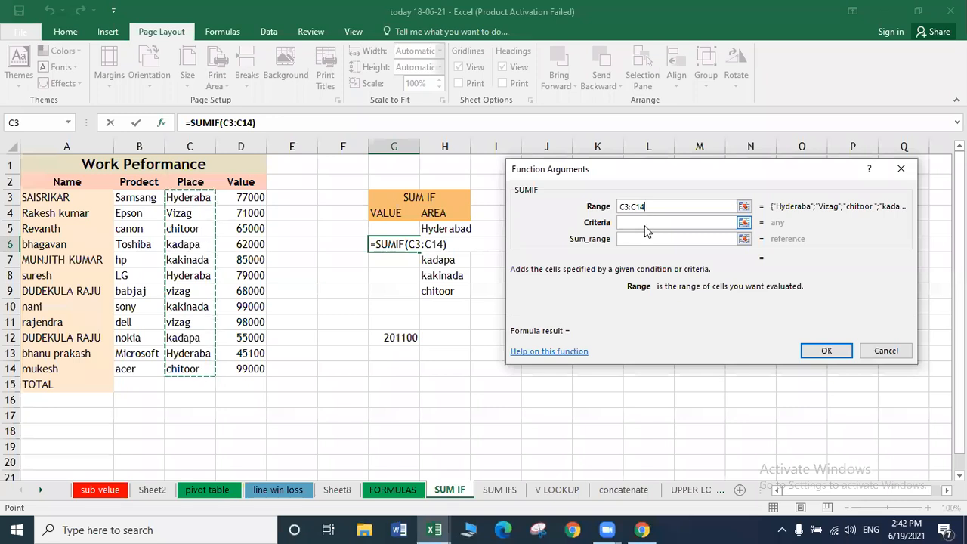
{"action": "left_click", "coordinate": [646, 222]}
{"action": "type", "text": "VIZAG"}
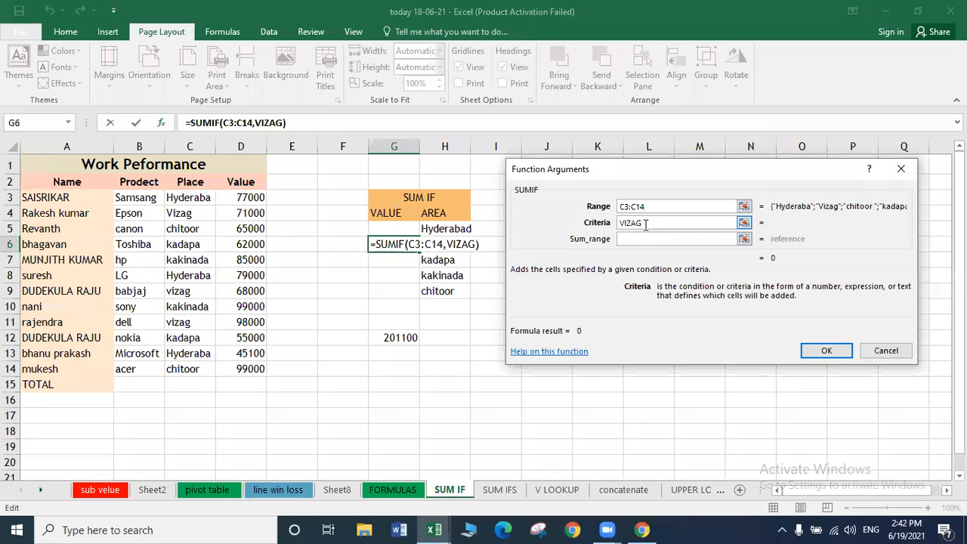
{"action": "key", "text": "BackSpace"}
{"action": "key", "text": "BackSpace"}
{"action": "key", "text": "BackSpace"}
{"action": "key", "text": "BackSpace"}
{"action": "key", "text": "BackSpace"}
{"action": "type", "text": "vizag"}
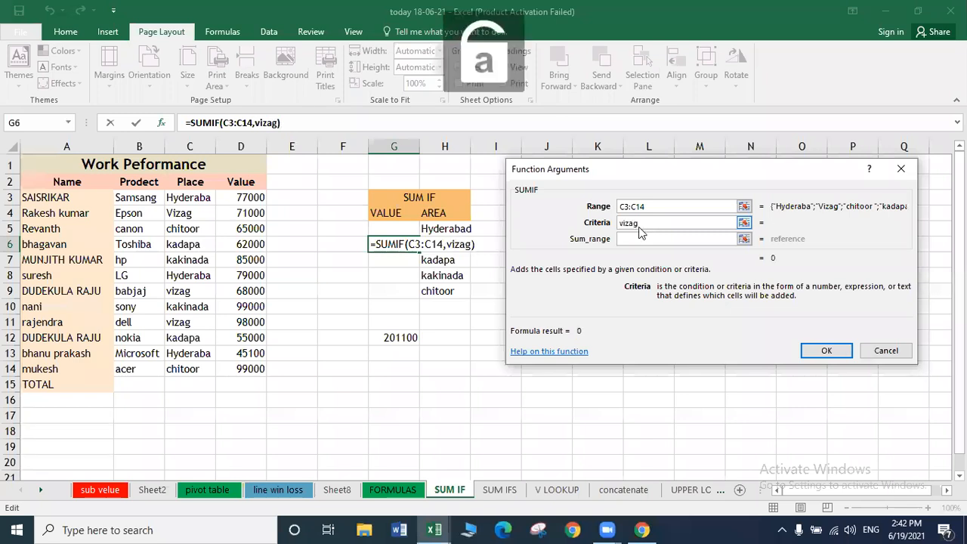
{"action": "left_click", "coordinate": [628, 239]}
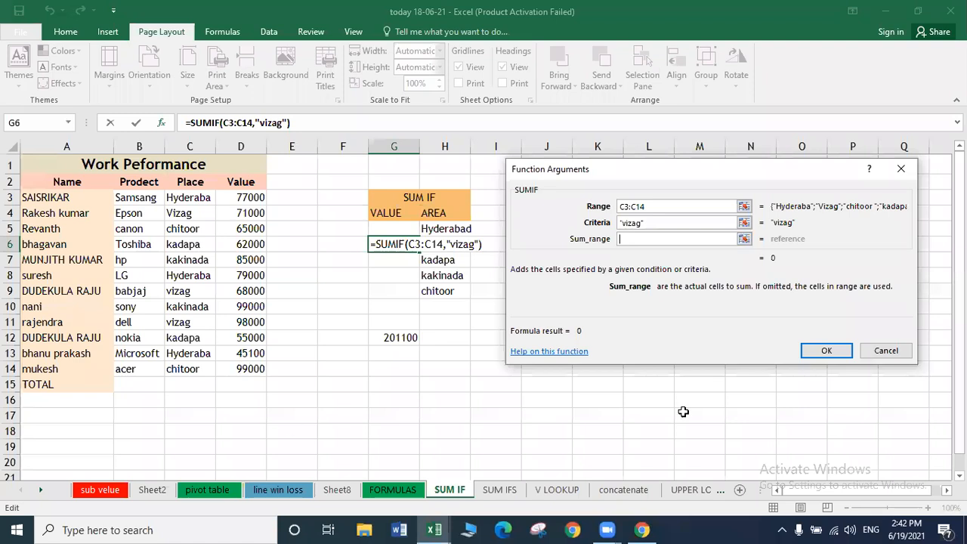
{"action": "left_click_drag", "start_coordinate": [241, 197], "coordinate": [241, 369]}
{"action": "left_click", "coordinate": [825, 351]}
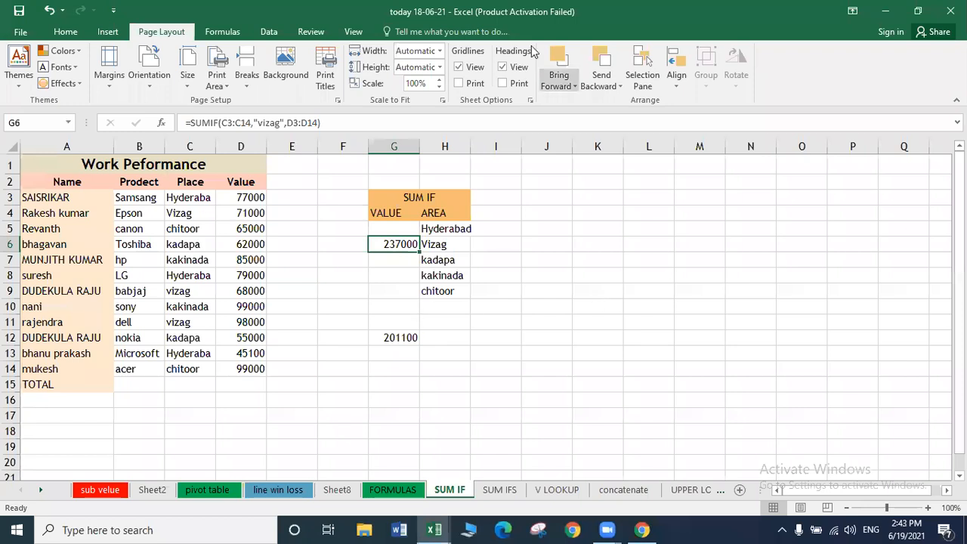
Delete the Vizag SUMIF formula and its 237000 result from G6.
{"action": "left_click", "coordinate": [534, 52]}
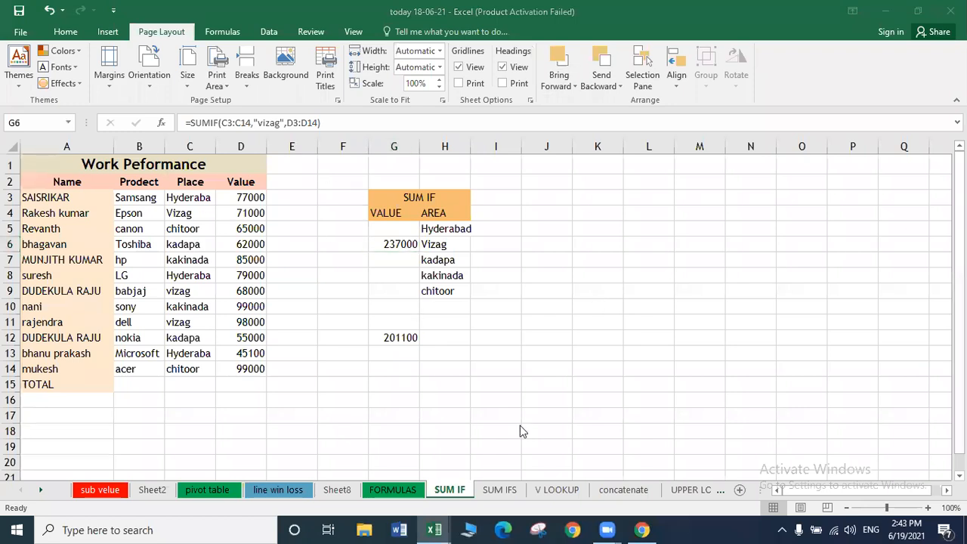
{"action": "left_click", "coordinate": [411, 242]}
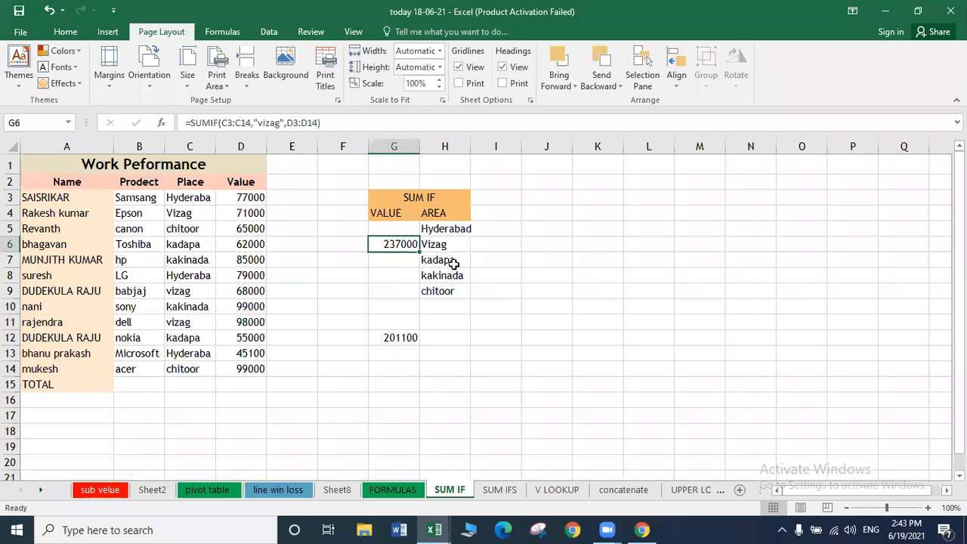
{"action": "key", "text": "Delete"}
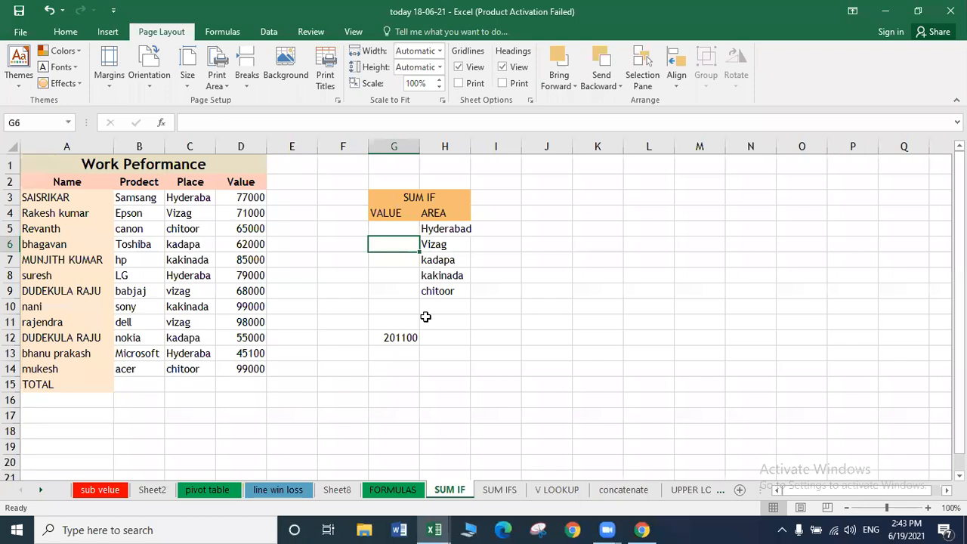
Retype the formula opening in G6 as =SUMIF( in capitals.
{"action": "type", "text": "="}
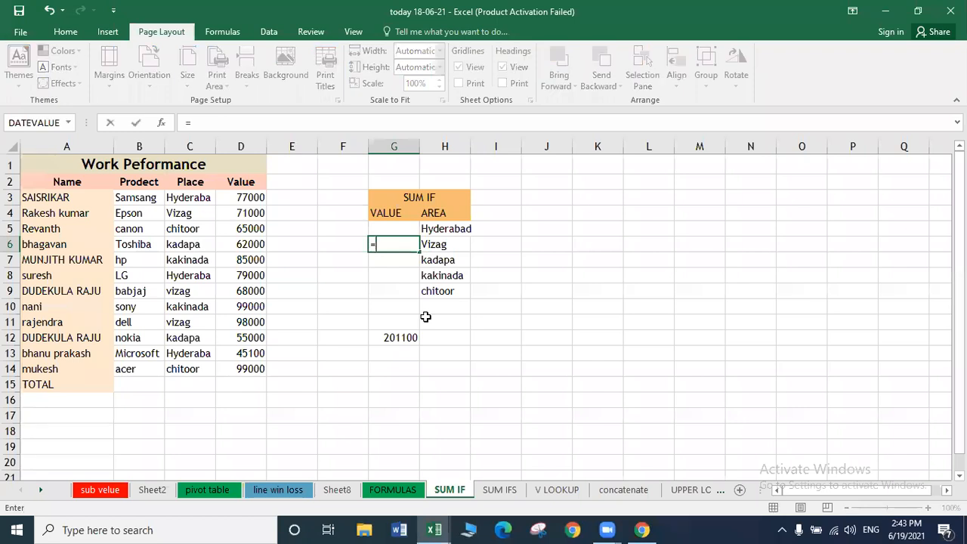
{"action": "type", "text": "sum"}
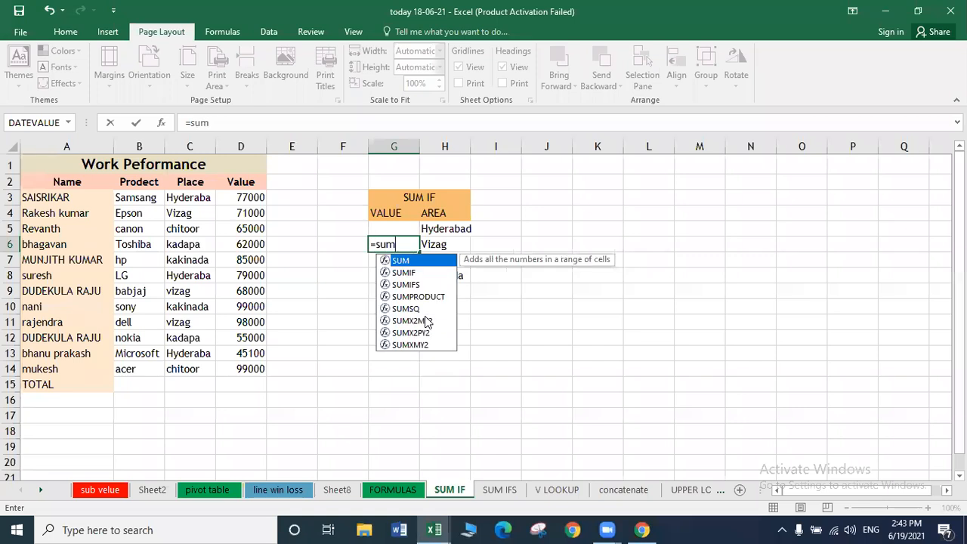
{"action": "type", "text": "if"}
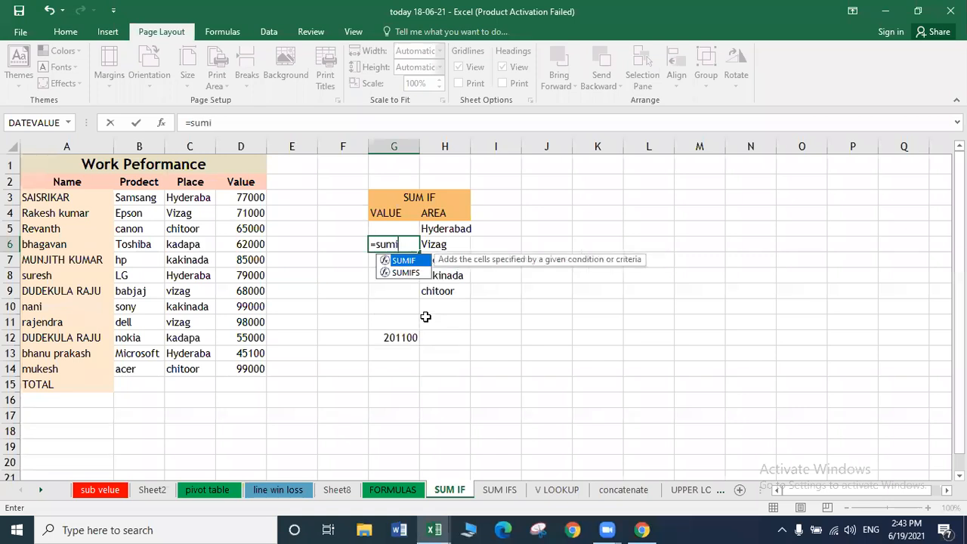
{"action": "key", "text": "BackSpace"}
{"action": "key", "text": "BackSpace"}
{"action": "key", "text": "BackSpace"}
{"action": "key", "text": "BackSpace"}
{"action": "key", "text": "BackSpace"}
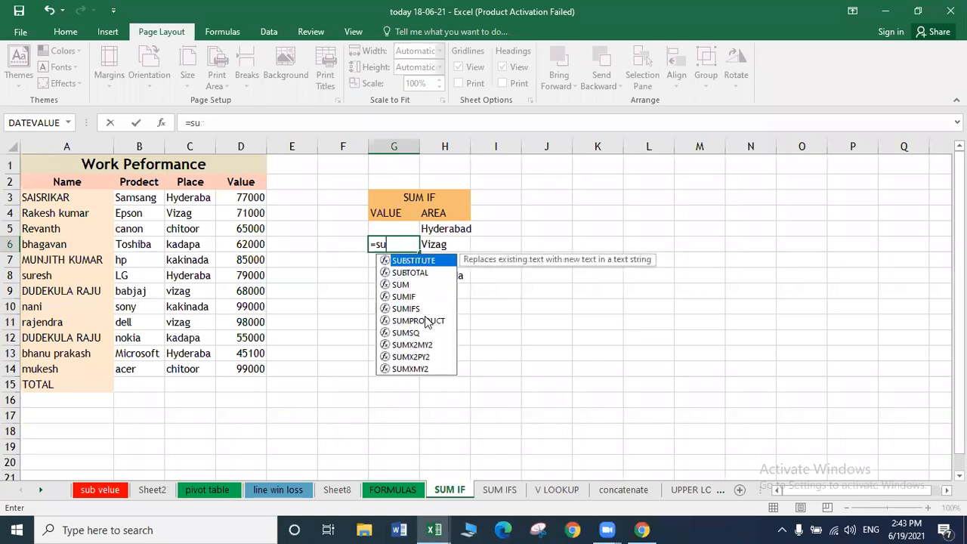
{"action": "key", "text": "Caps_Lock"}
{"action": "type", "text": "SU"}
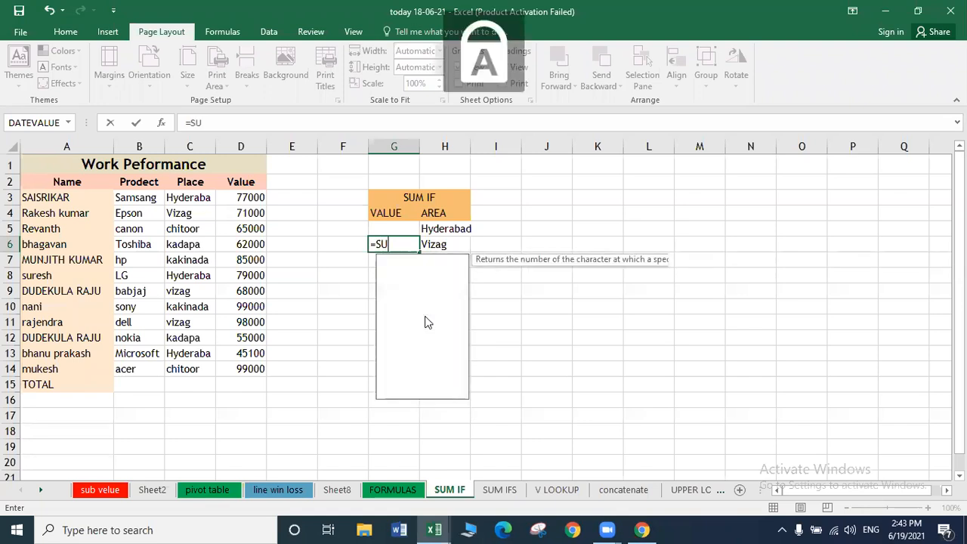
{"action": "type", "text": "MIF("}
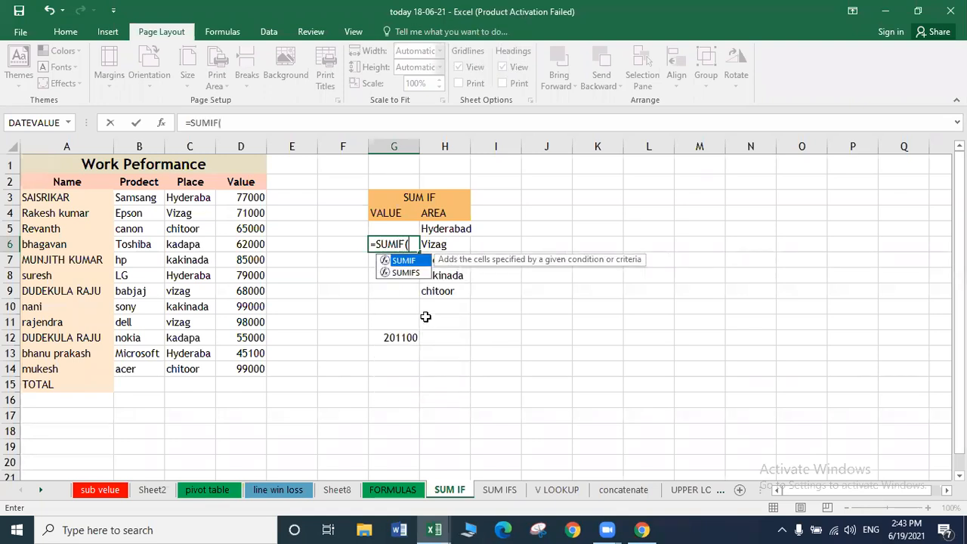
Complete G6 as =SUMIF(C3:C14,"VIZAG",D3:D14), giving the Vizag total 237000.
{"action": "left_click", "coordinate": [161, 124]}
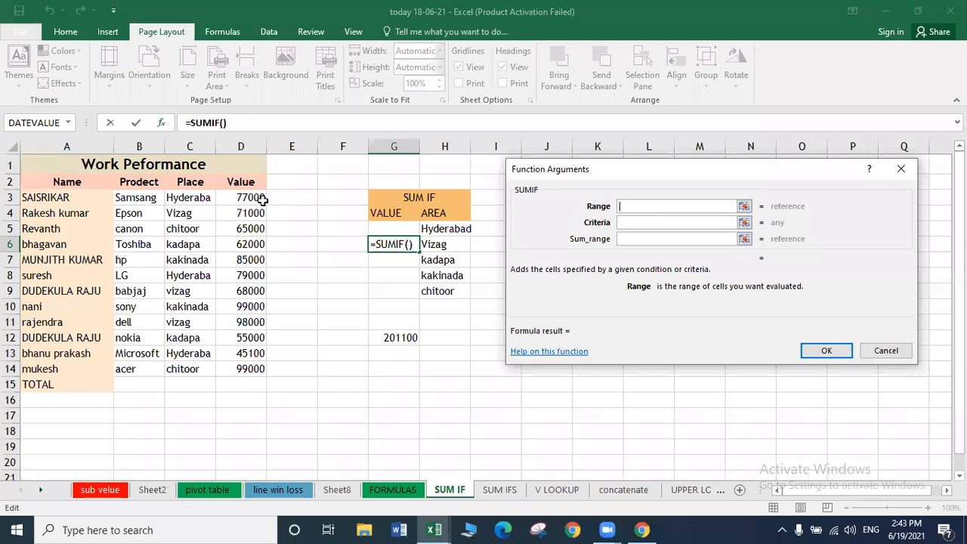
{"action": "left_click_drag", "start_coordinate": [175, 199], "coordinate": [669, 226]}
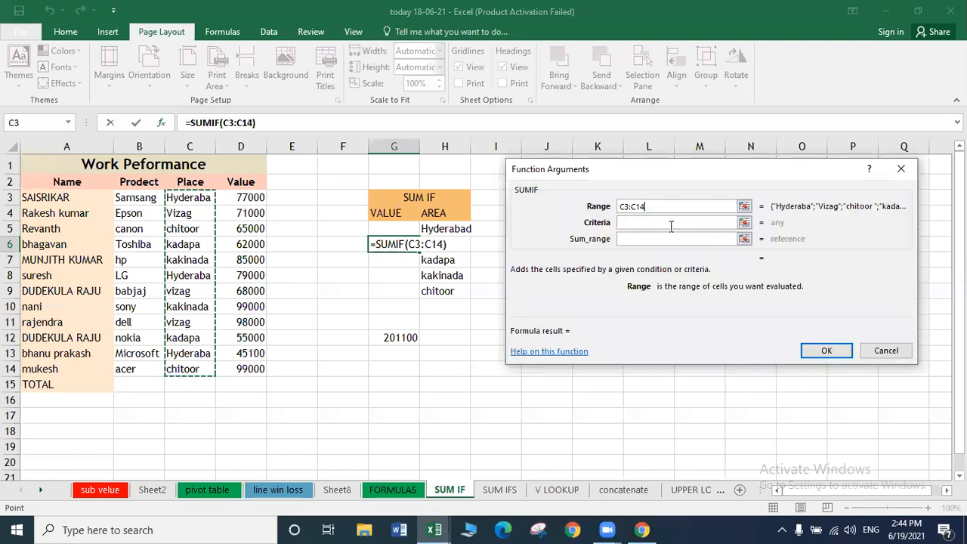
{"action": "left_click", "coordinate": [669, 223]}
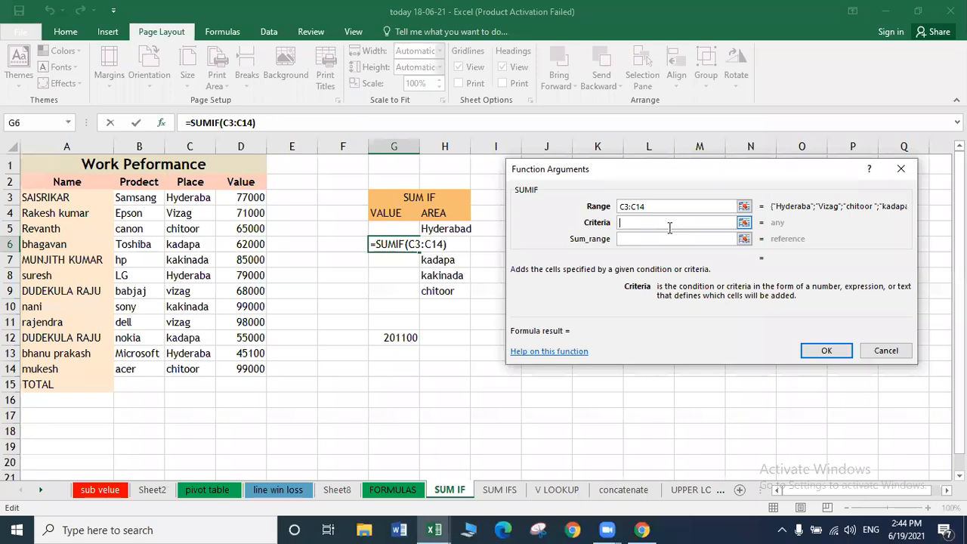
{"action": "type", "text": "VIZAG"}
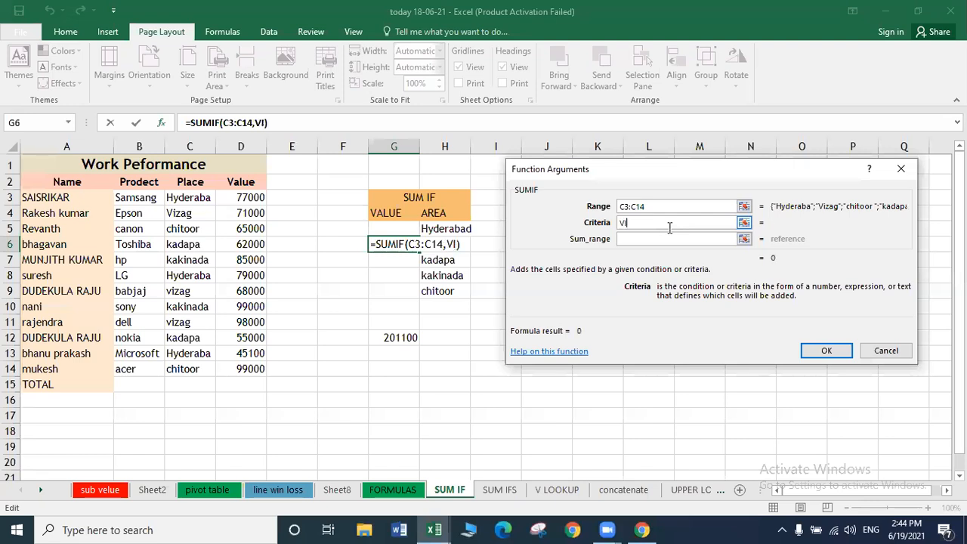
{"action": "left_click", "coordinate": [657, 237]}
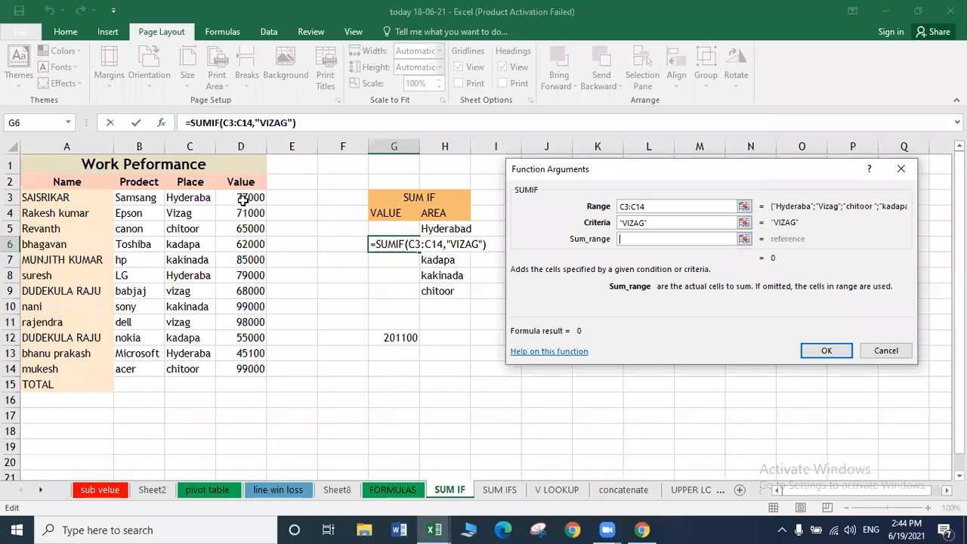
{"action": "left_click_drag", "start_coordinate": [240, 198], "coordinate": [240, 370]}
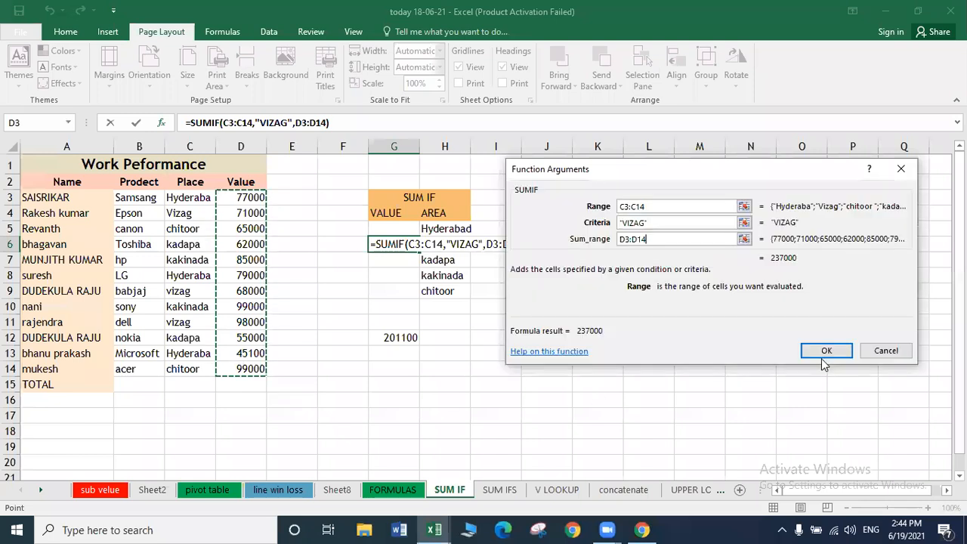
{"action": "left_click", "coordinate": [823, 351]}
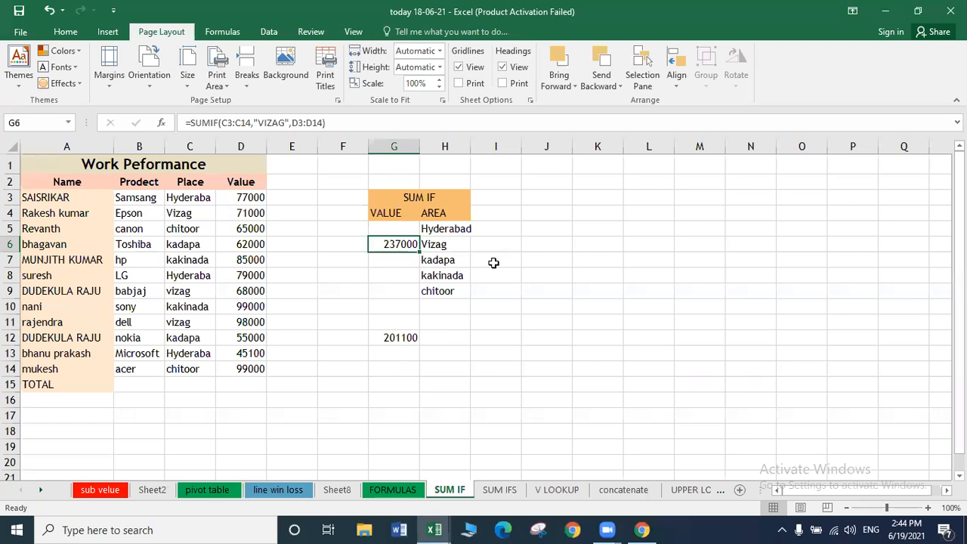
Enter =SUMIF(C3:C14,"KADAPA",D3:D14) in G7 via Function Arguments, giving 117000.
{"action": "left_click", "coordinate": [403, 259]}
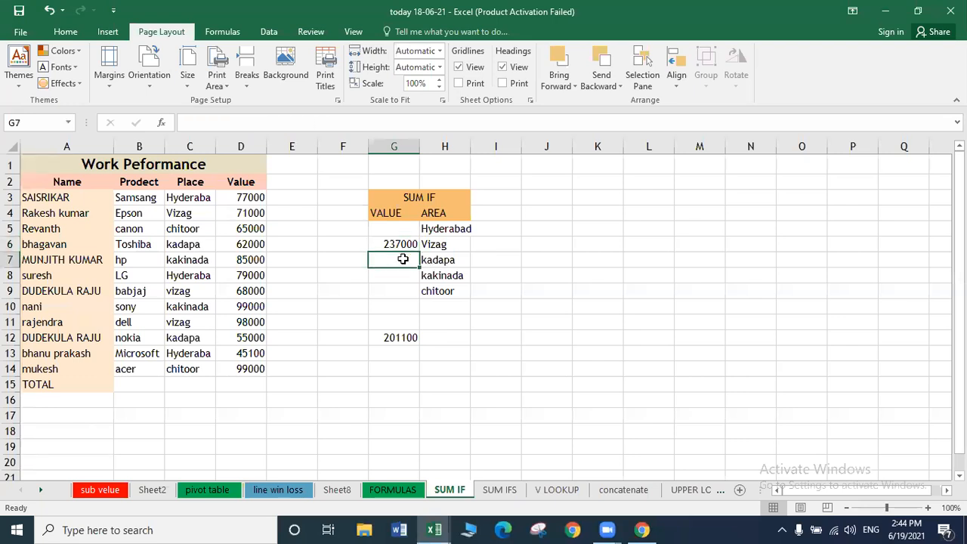
{"action": "type", "text": "=SUMIF("}
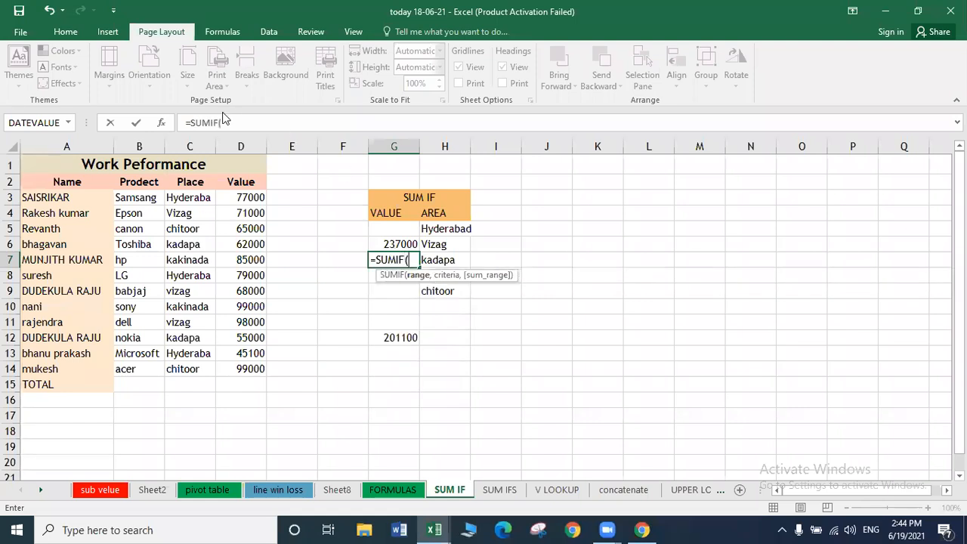
{"action": "left_click", "coordinate": [161, 125]}
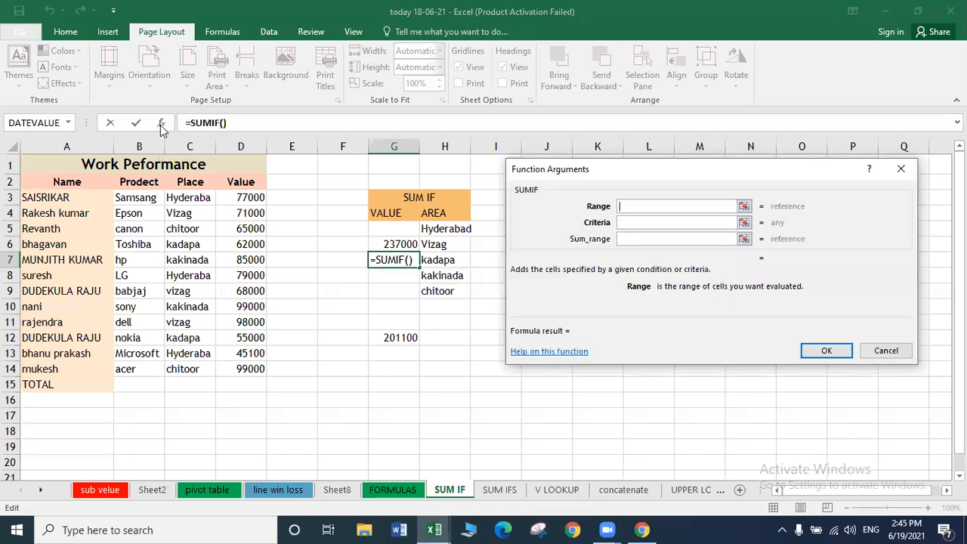
{"action": "left_click_drag", "start_coordinate": [196, 197], "coordinate": [189, 367]}
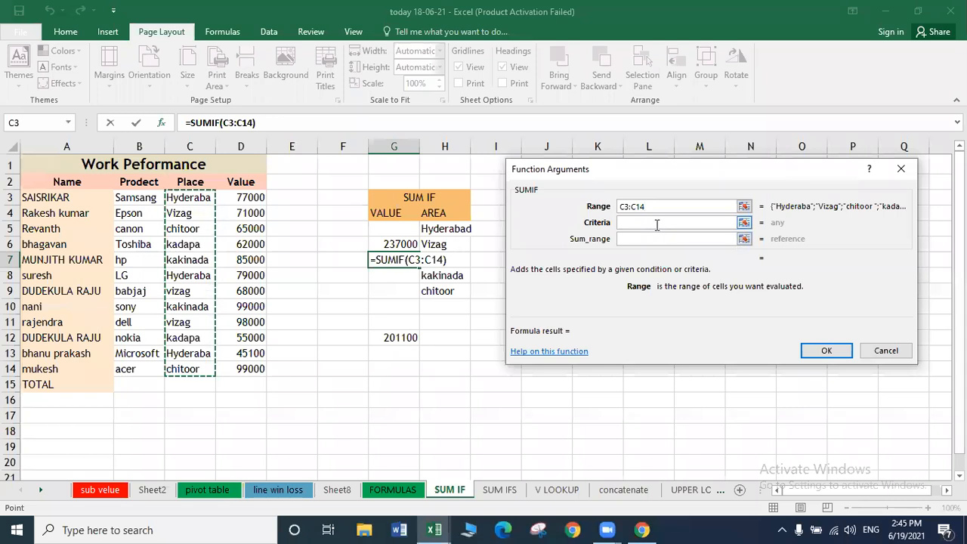
{"action": "left_click", "coordinate": [658, 222]}
{"action": "type", "text": "KADAPA"}
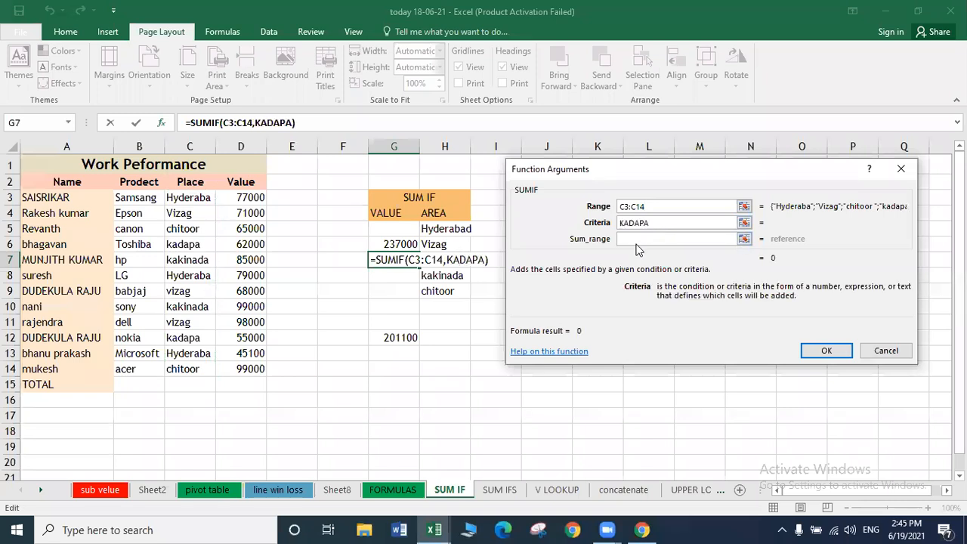
{"action": "left_click", "coordinate": [630, 239]}
{"action": "left_click_drag", "start_coordinate": [225, 193], "coordinate": [238, 370]}
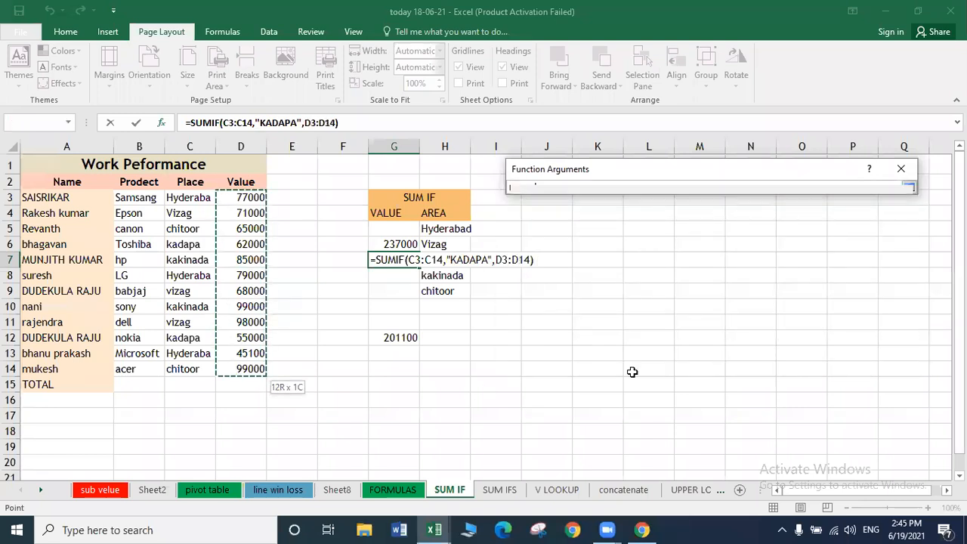
{"action": "left_click", "coordinate": [814, 355]}
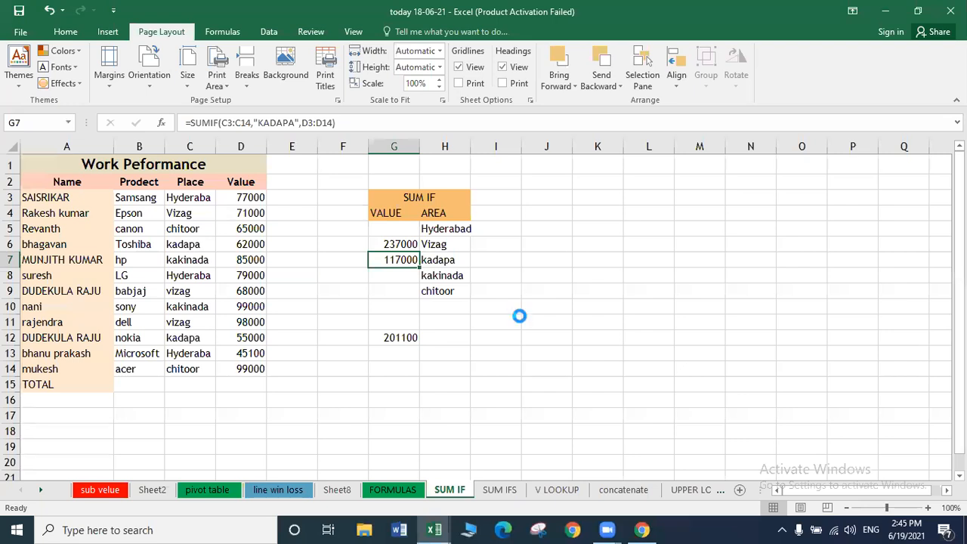
Copy G7's formula into G8 and change its criterion to KAKINADA, giving 184000.
{"action": "key", "text": "ctrl+c"}
{"action": "key", "text": "Down"}
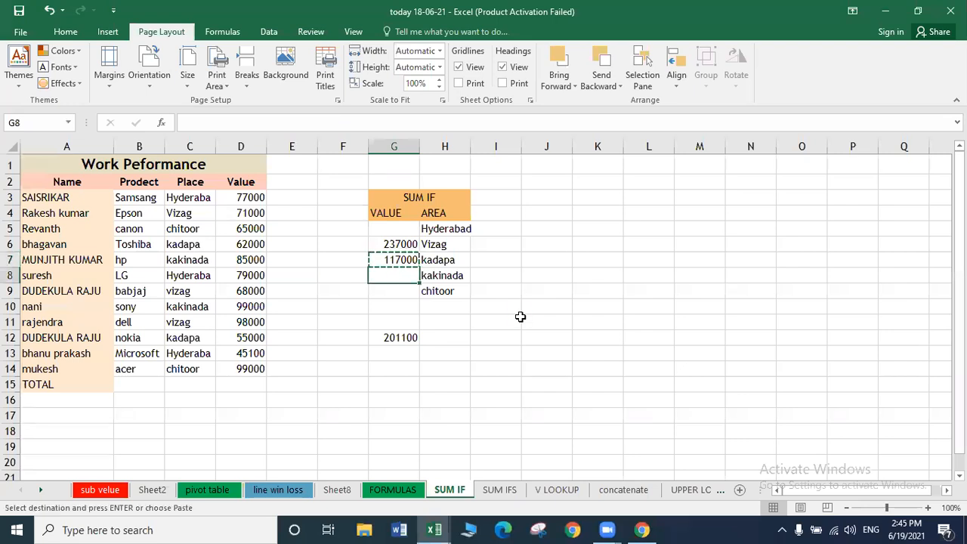
{"action": "key", "text": "ctrl+v"}
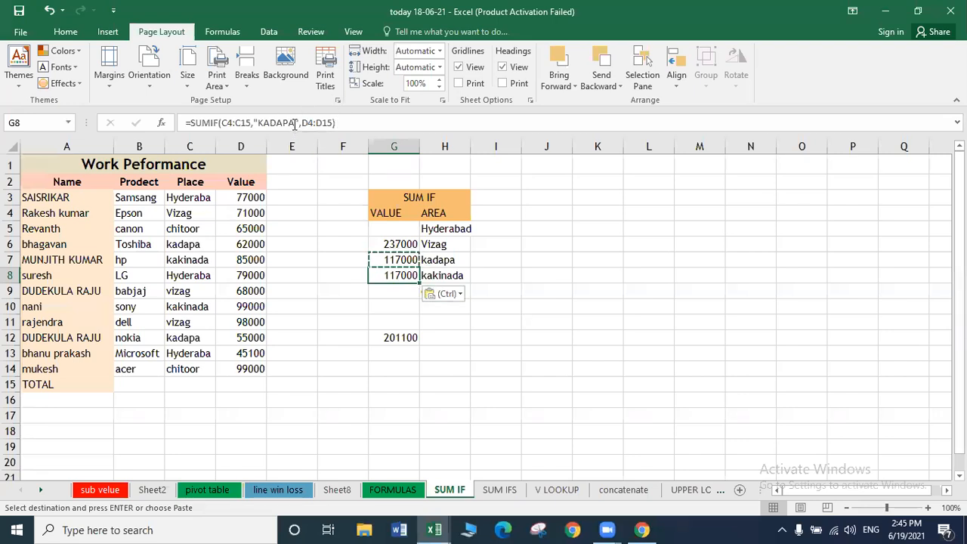
{"action": "left_click", "coordinate": [295, 125]}
{"action": "key", "text": "BackSpace"}
{"action": "key", "text": "BackSpace"}
{"action": "key", "text": "BackSpace"}
{"action": "key", "text": "BackSpace"}
{"action": "key", "text": "BackSpace"}
{"action": "type", "text": "AKINAGA"}
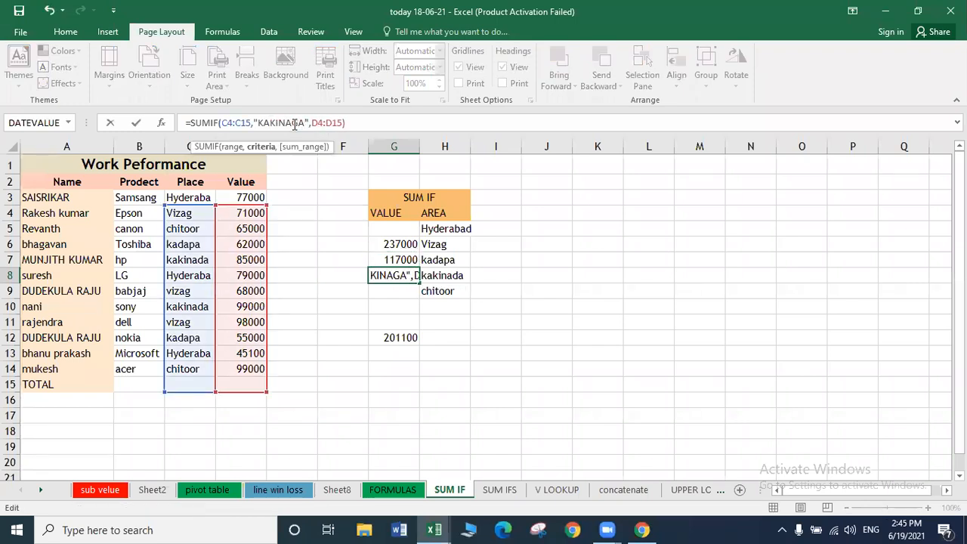
{"action": "key", "text": "BackSpace"}
{"action": "key", "text": "BackSpace"}
{"action": "type", "text": "DA"}
{"action": "key", "text": "Return"}
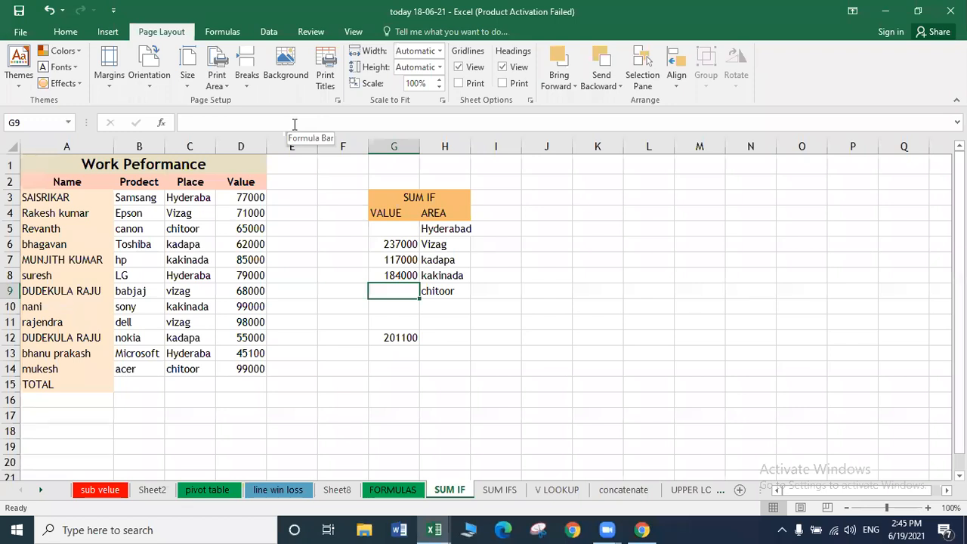
{"action": "key", "text": "Up"}
{"action": "key", "text": "Up"}
{"action": "key", "text": "Up"}
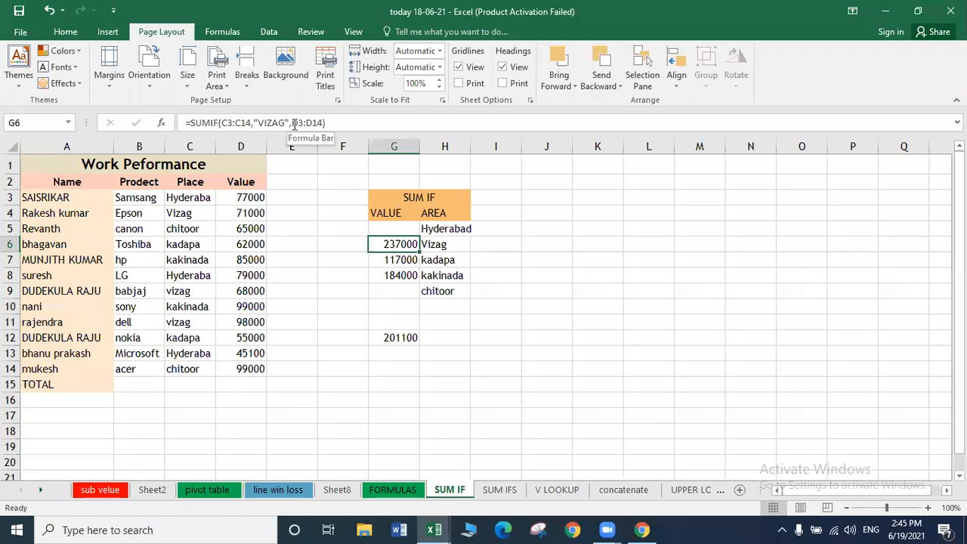
Delete the totals in G6:G8 and begin a new formula with = in G6.
{"action": "key", "text": "shift+Down"}
{"action": "key", "text": "shift+Down"}
{"action": "key", "text": "Delete"}
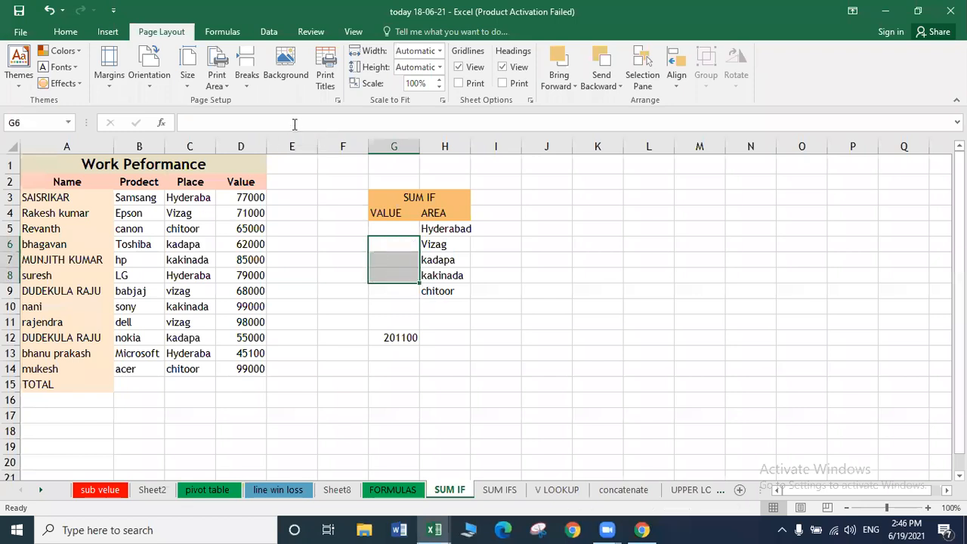
{"action": "key", "text": "shift+Up"}
{"action": "key", "text": "shift+Up"}
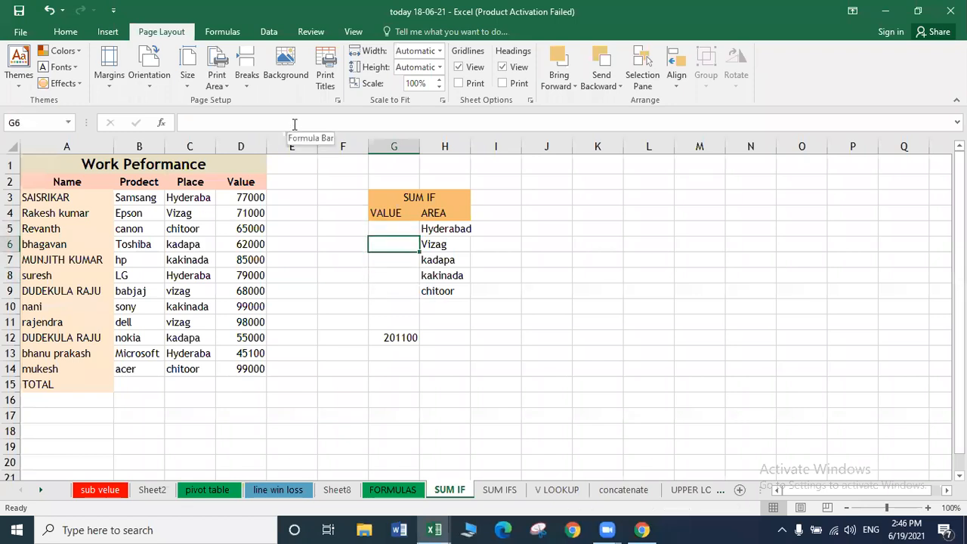
{"action": "type", "text": "="}
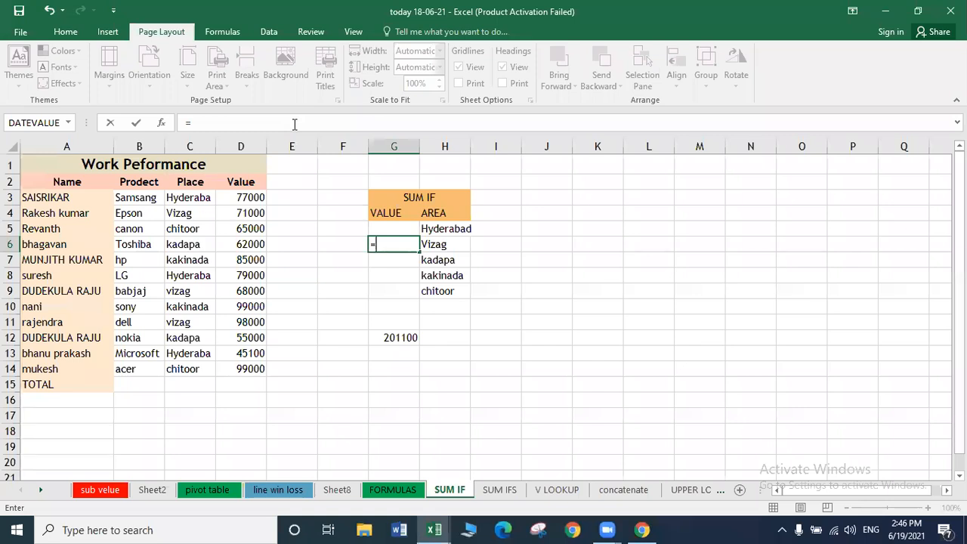
Build =SUMIF(C3:C14,"VIZAG",D3:D14) in G6 via Function Arguments, showing 237000.
{"action": "type", "text": "SU"}
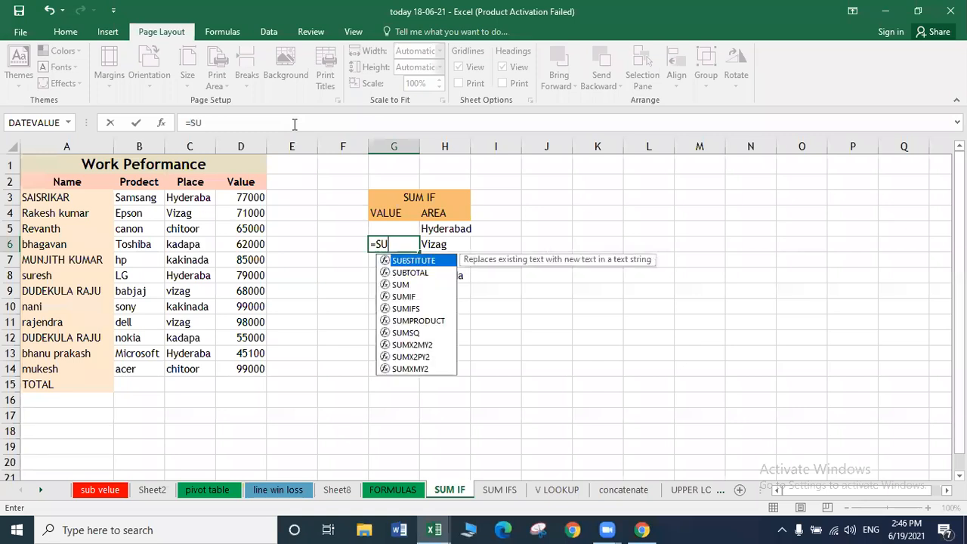
{"action": "type", "text": "MIF"}
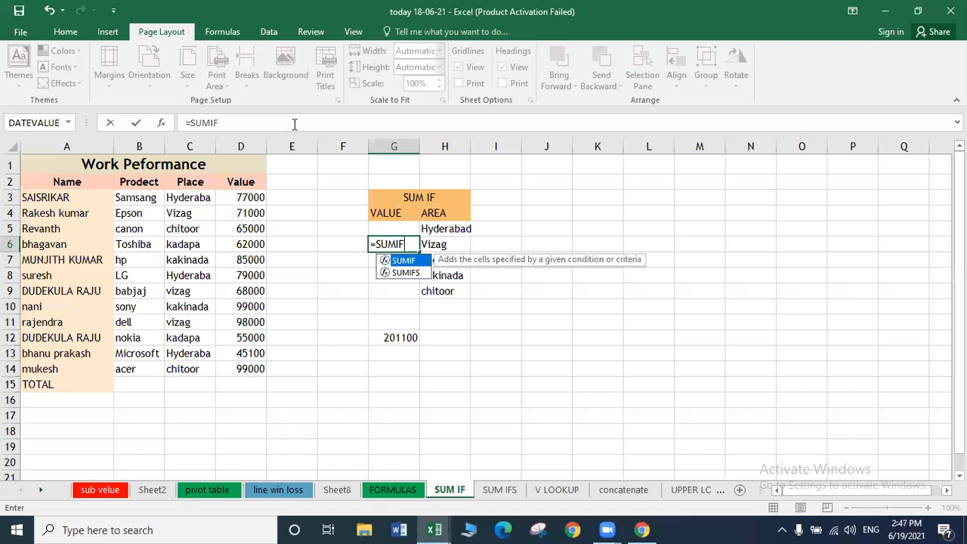
{"action": "type", "text": "("}
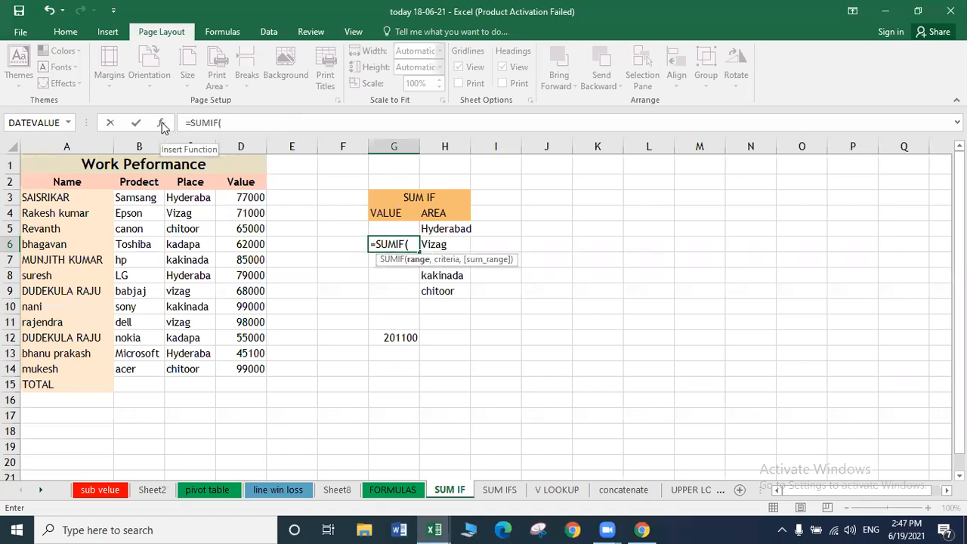
{"action": "left_click", "coordinate": [162, 123]}
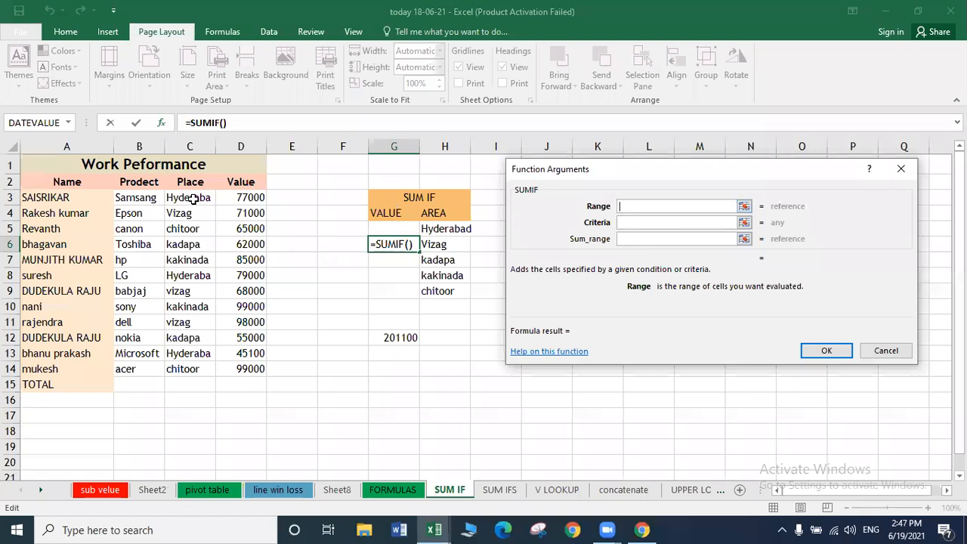
{"action": "left_click_drag", "start_coordinate": [193, 197], "coordinate": [195, 368]}
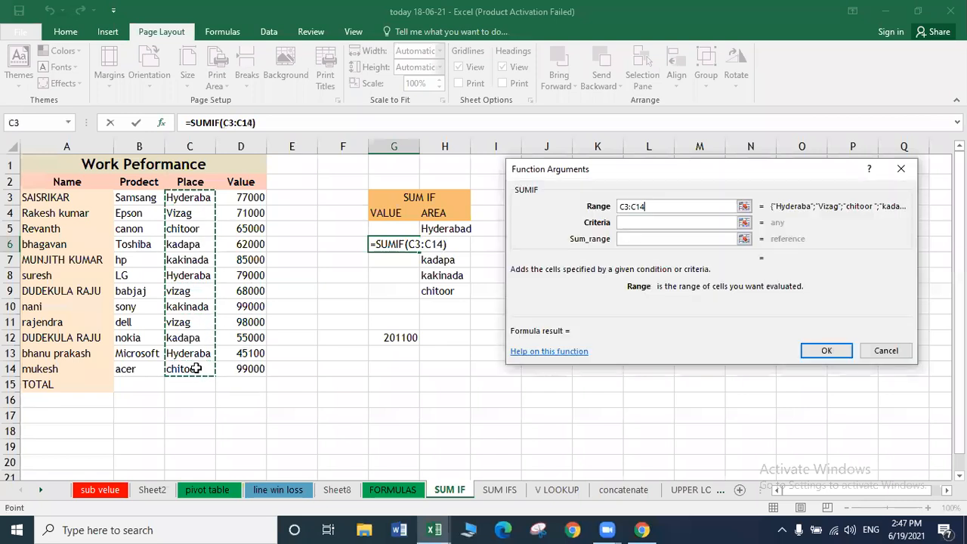
{"action": "left_click", "coordinate": [642, 222]}
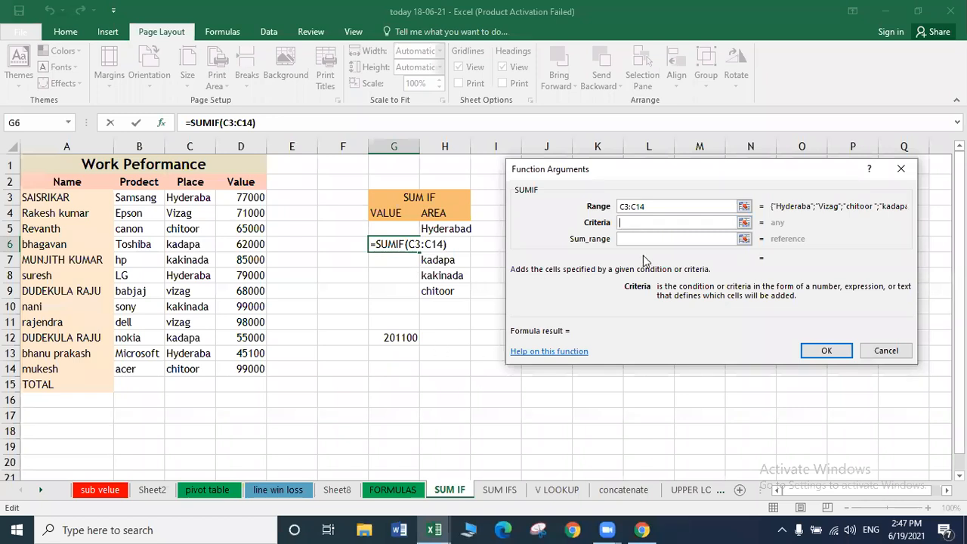
{"action": "type", "text": "VI"}
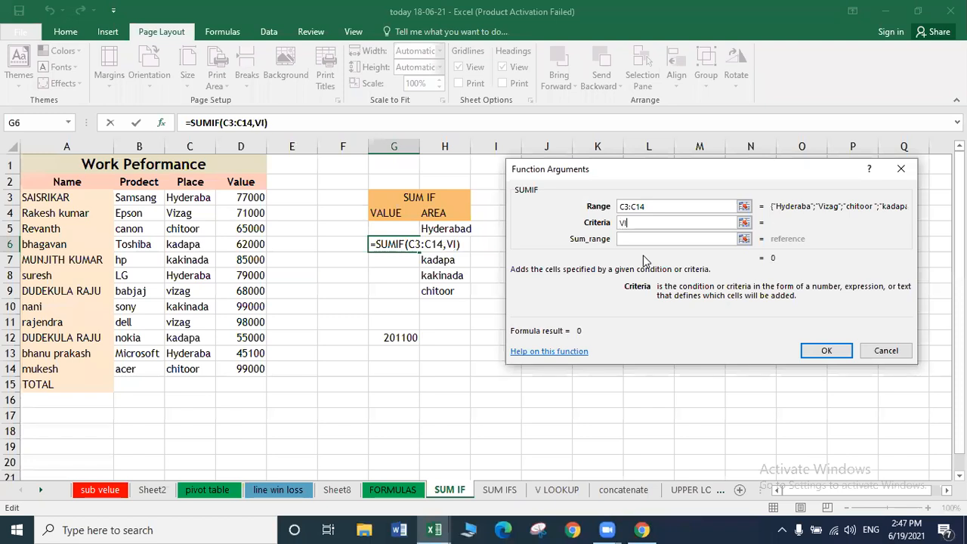
{"action": "type", "text": "ZAG"}
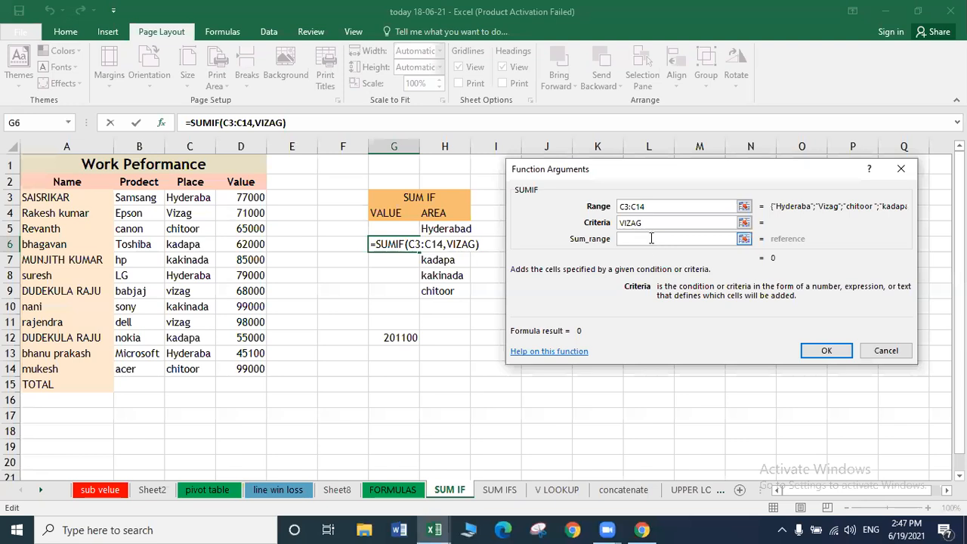
{"action": "left_click", "coordinate": [651, 238]}
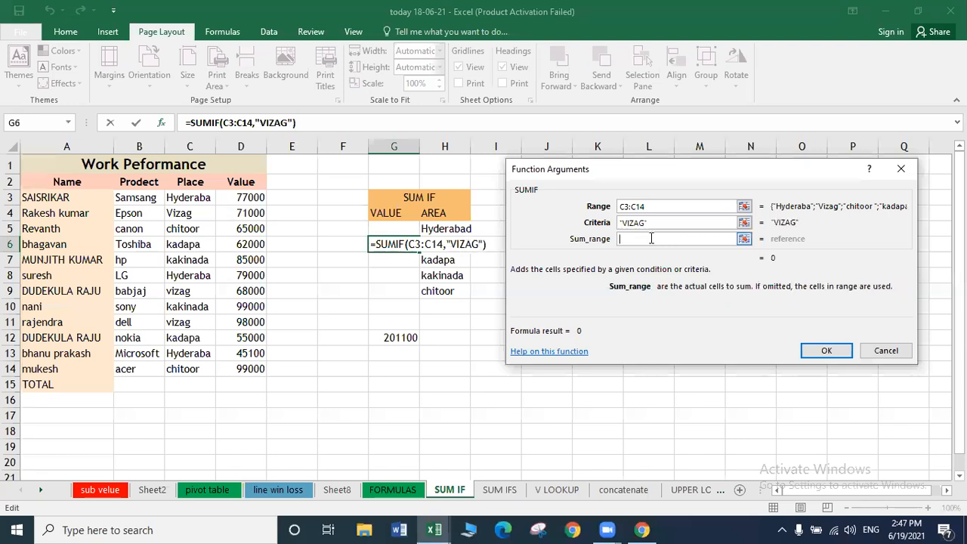
{"action": "left_click_drag", "start_coordinate": [240, 198], "coordinate": [239, 368]}
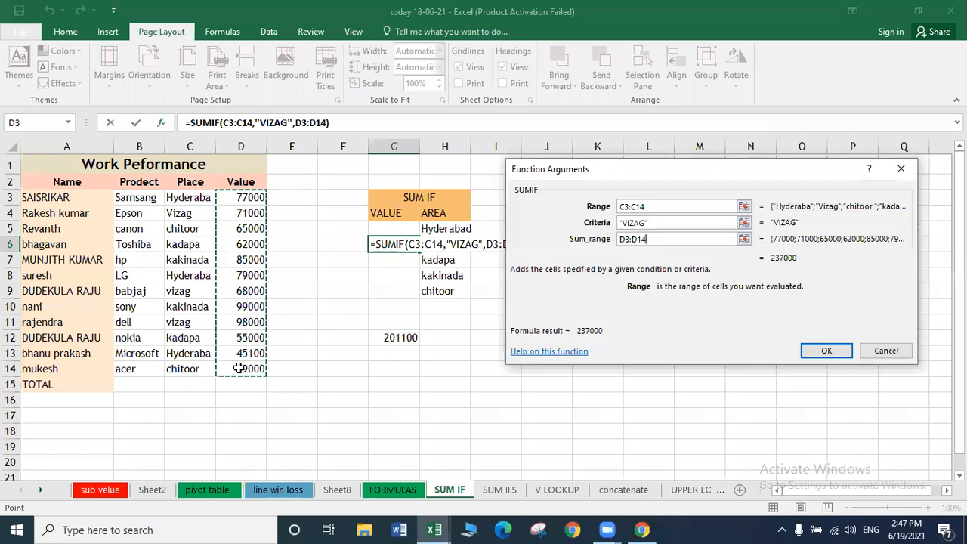
{"action": "left_click", "coordinate": [837, 351]}
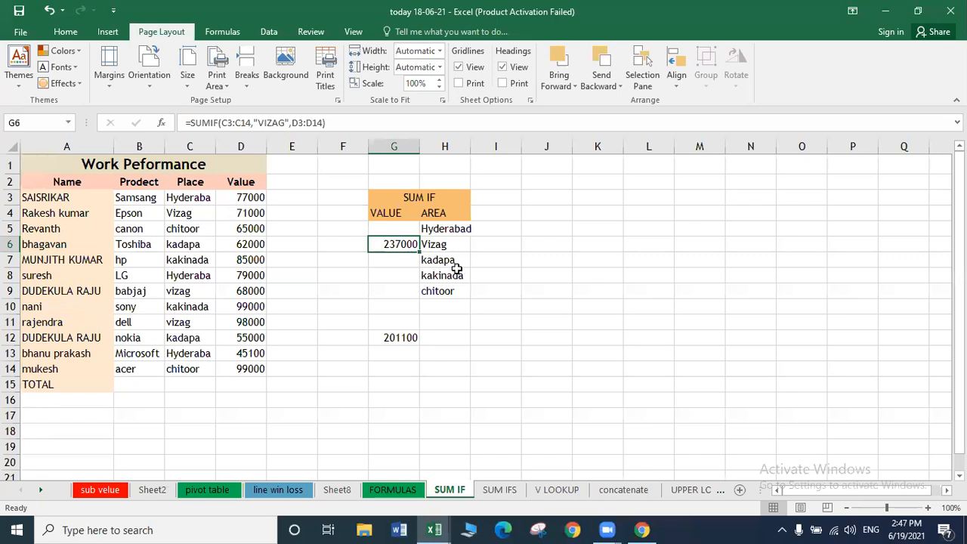
Copy G6's Vizag SUMIF formula and paste it into G7.
{"action": "key", "text": "Down"}
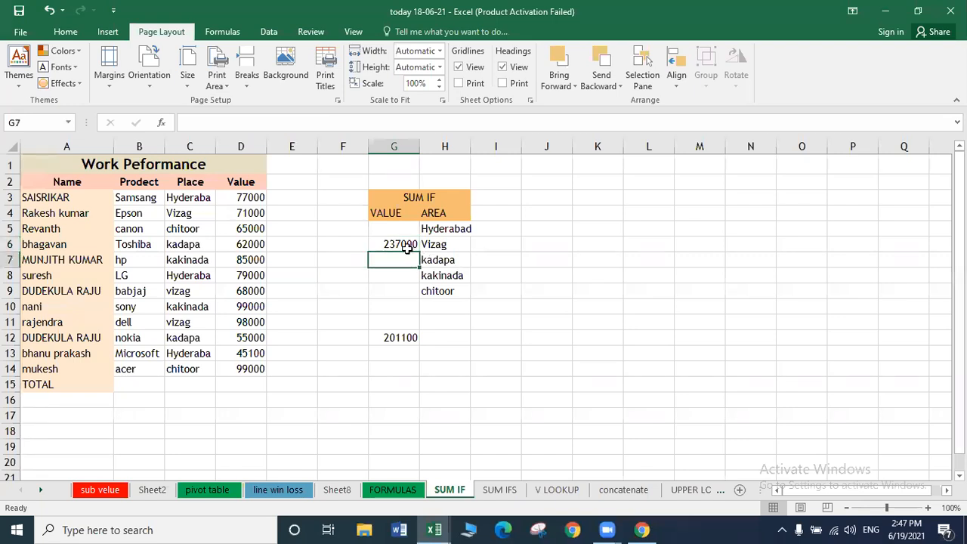
{"action": "left_click", "coordinate": [399, 244]}
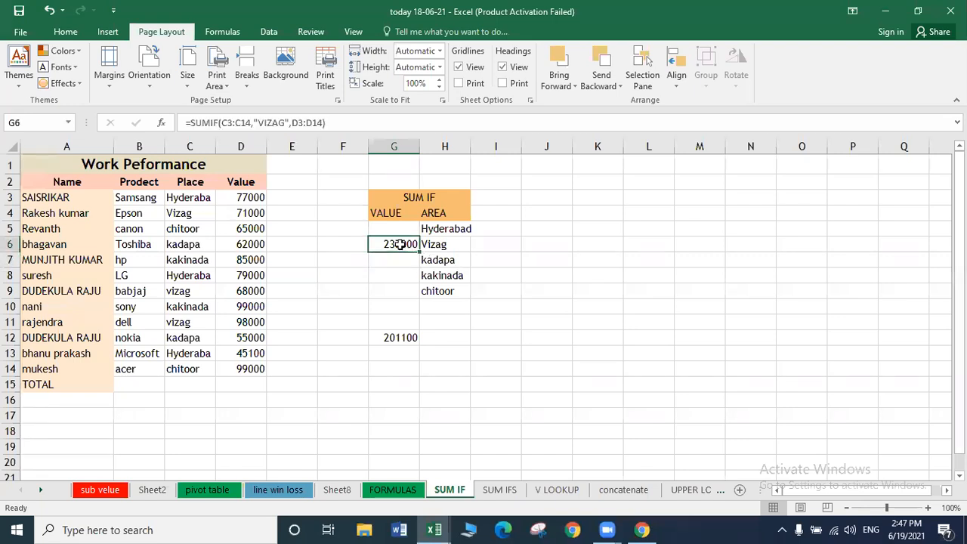
{"action": "key", "text": "ctrl+c"}
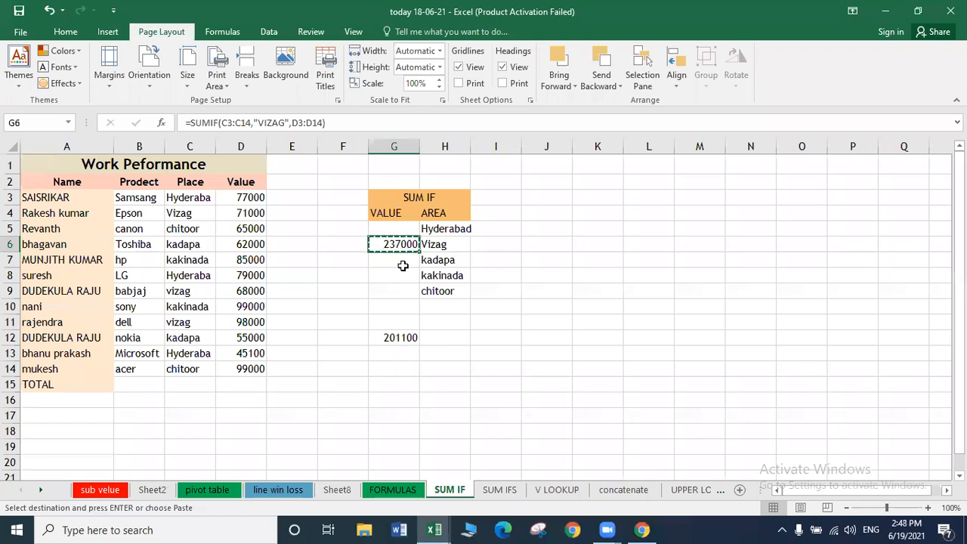
{"action": "left_click", "coordinate": [397, 261]}
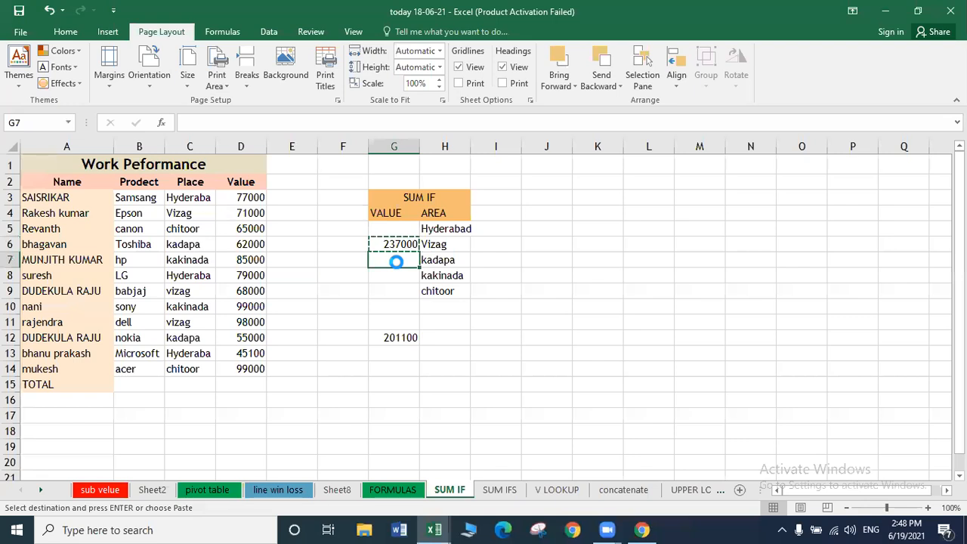
{"action": "key", "text": "ctrl+v"}
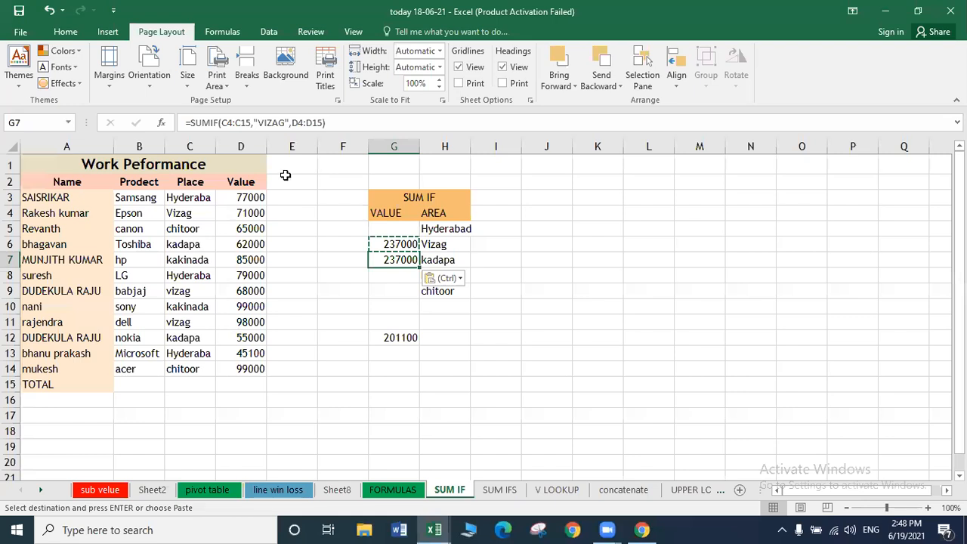
Change G7's criterion from VIZAG to KADAPA so it shows 117000.
{"action": "left_click", "coordinate": [284, 123]}
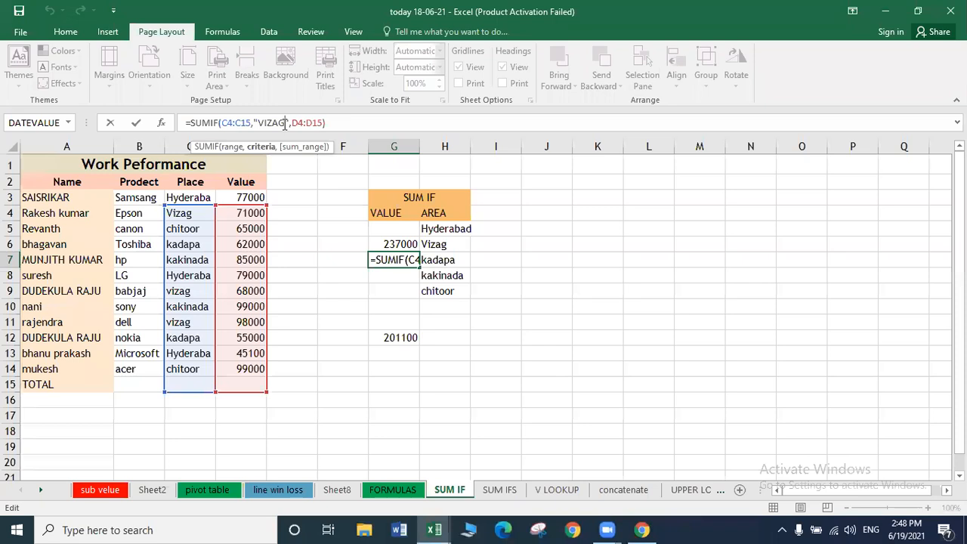
{"action": "key", "text": "BackSpace"}
{"action": "key", "text": "BackSpace"}
{"action": "key", "text": "BackSpace"}
{"action": "key", "text": "BackSpace"}
{"action": "key", "text": "BackSpace"}
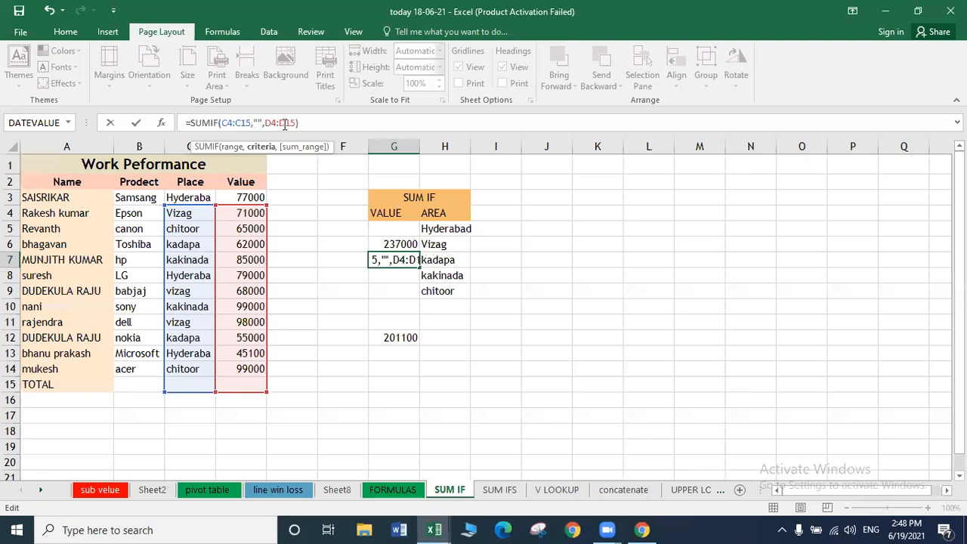
{"action": "type", "text": "KADAPA"}
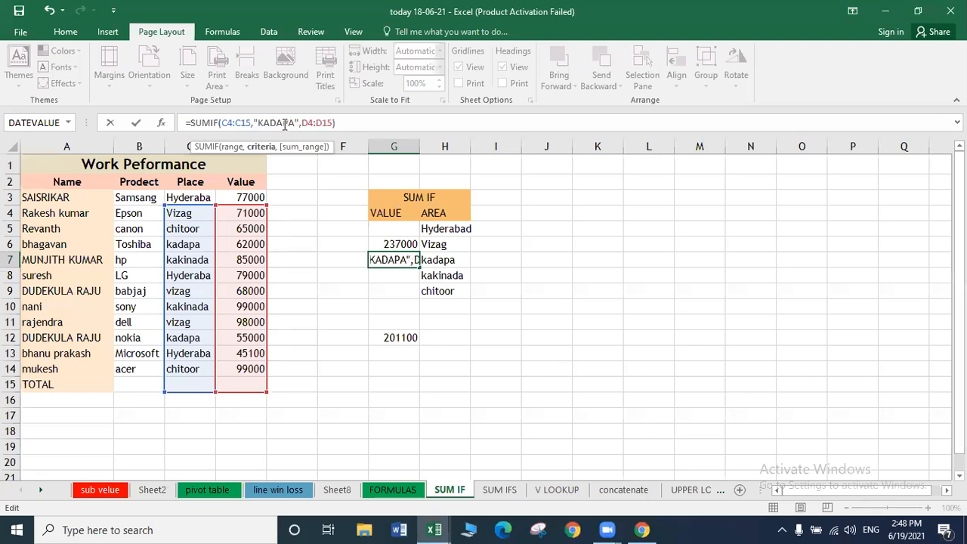
{"action": "key", "text": "Return"}
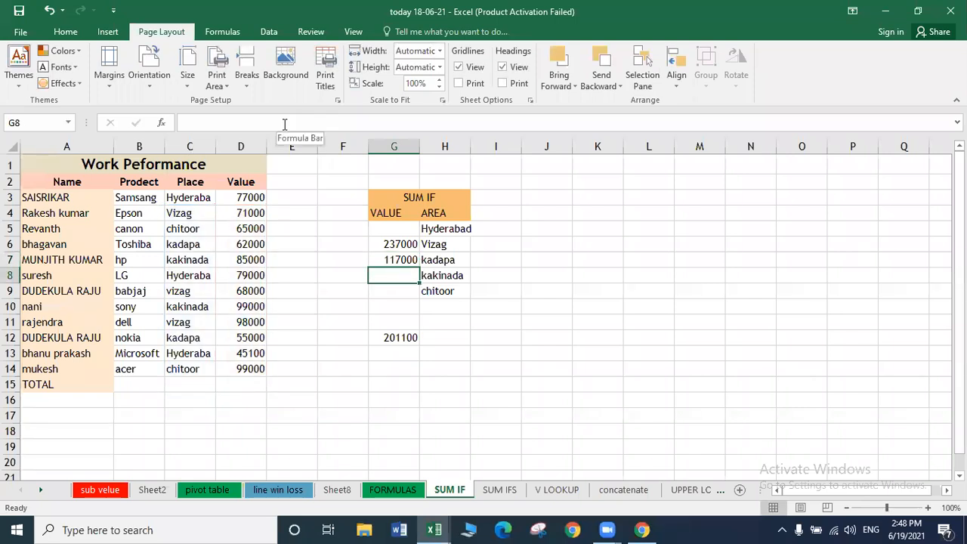
Copy G7's formula into G8 and edit its criterion to KAKINADA, showing 184000.
{"action": "key", "text": "Up"}
{"action": "key", "text": "ctrl+c"}
{"action": "key", "text": "Down"}
{"action": "key", "text": "ctrl+v"}
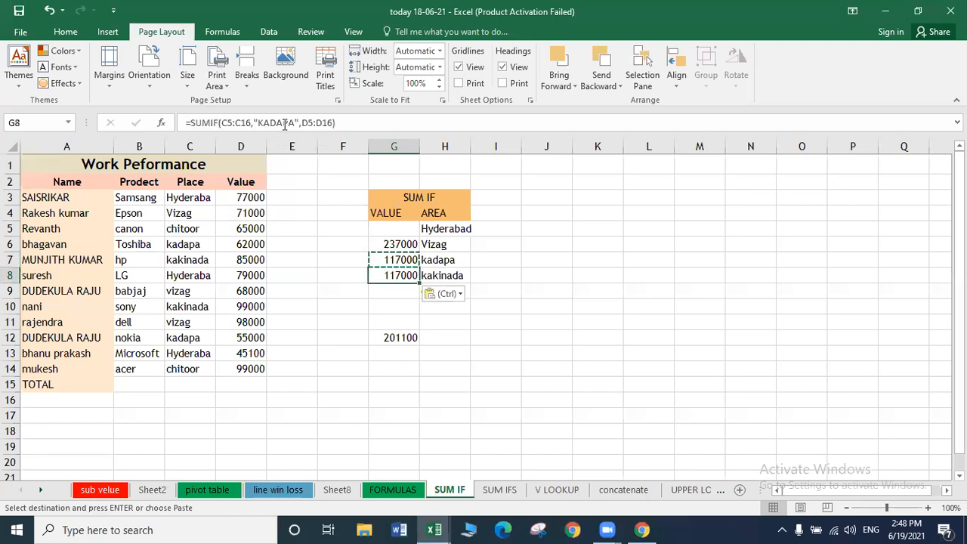
{"action": "left_click", "coordinate": [294, 123]}
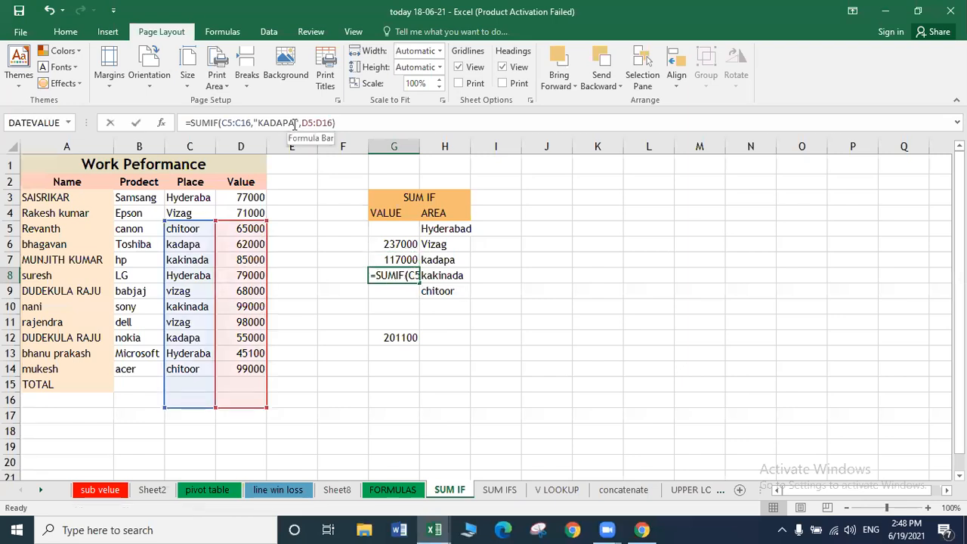
{"action": "key", "text": "BackSpace"}
{"action": "key", "text": "BackSpace"}
{"action": "key", "text": "BackSpace"}
{"action": "key", "text": "BackSpace"}
{"action": "type", "text": "KINADA"}
{"action": "key", "text": "Return"}
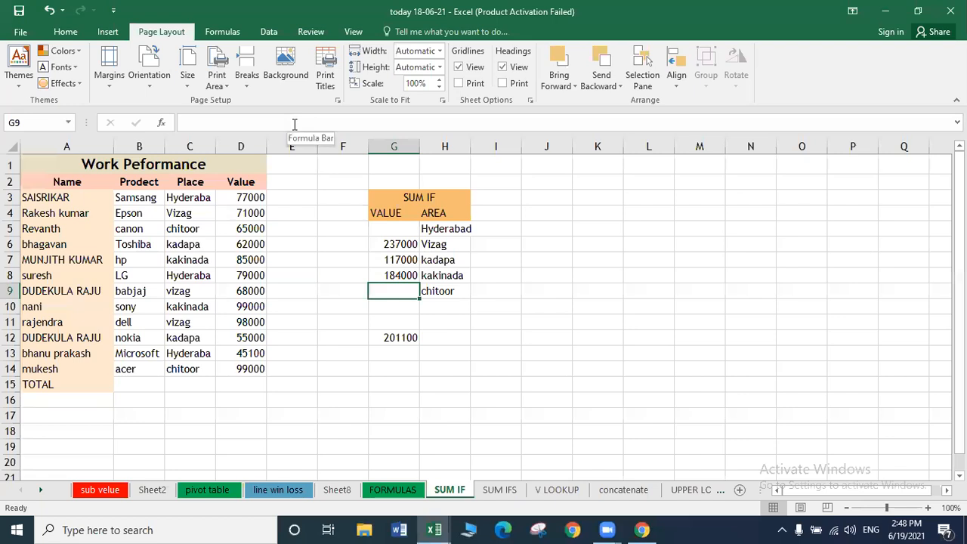
Copy the KAKINADA formula from G8 and move to G9 for pasting.
{"action": "key", "text": "Up"}
{"action": "key", "text": "Down"}
{"action": "key", "text": "ctrl+c"}
{"action": "key", "text": "Up"}
{"action": "key", "text": "ctrl+c"}
{"action": "key", "text": "Down"}
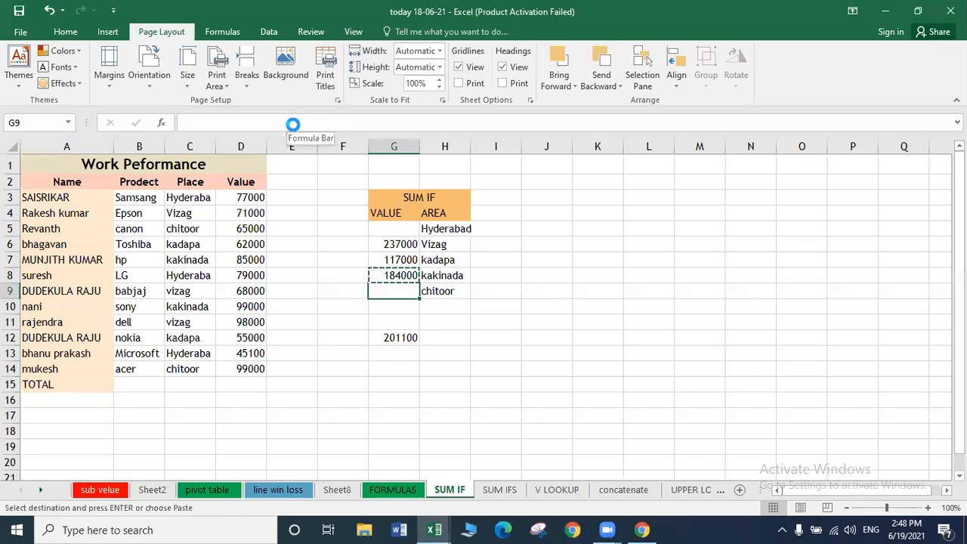
Paste the formula into G9, change its criterion to CHITOOR, and recheck its 0 result.
{"action": "key", "text": "ctrl+v"}
{"action": "left_click", "coordinate": [300, 122]}
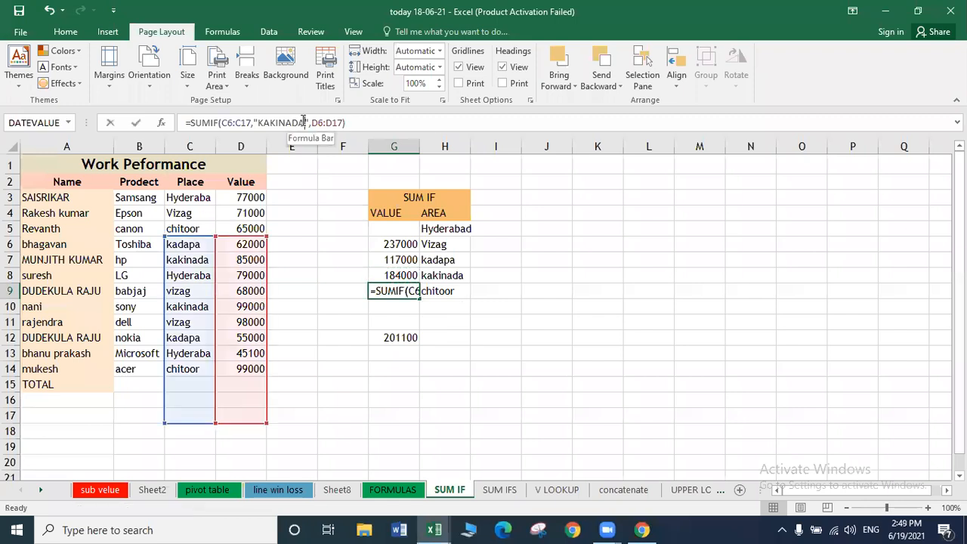
{"action": "key", "text": "BackSpace"}
{"action": "key", "text": "BackSpace"}
{"action": "key", "text": "BackSpace"}
{"action": "key", "text": "BackSpace"}
{"action": "key", "text": "BackSpace"}
{"action": "key", "text": "BackSpace"}
{"action": "key", "text": "BackSpace"}
{"action": "key", "text": "BackSpace"}
{"action": "type", "text": "CHI"}
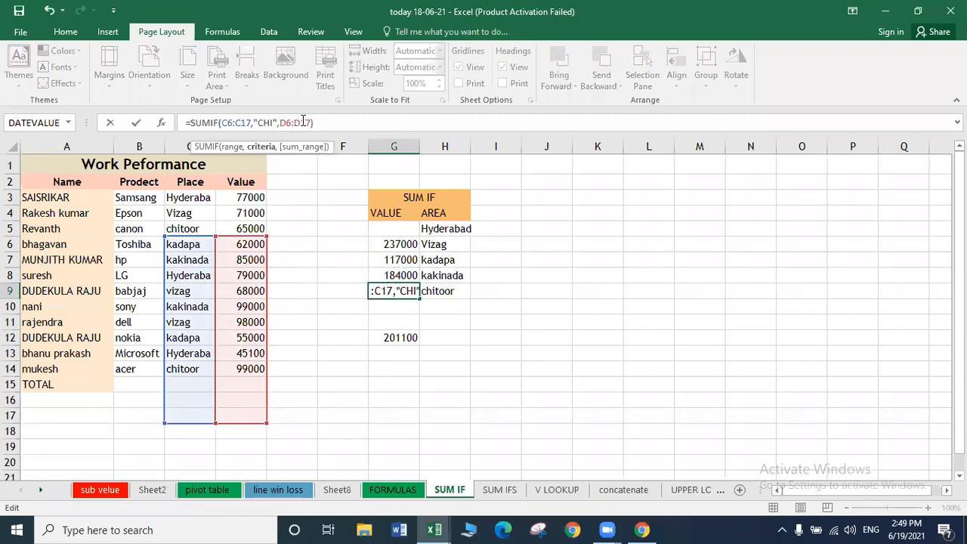
{"action": "type", "text": "TOOR"}
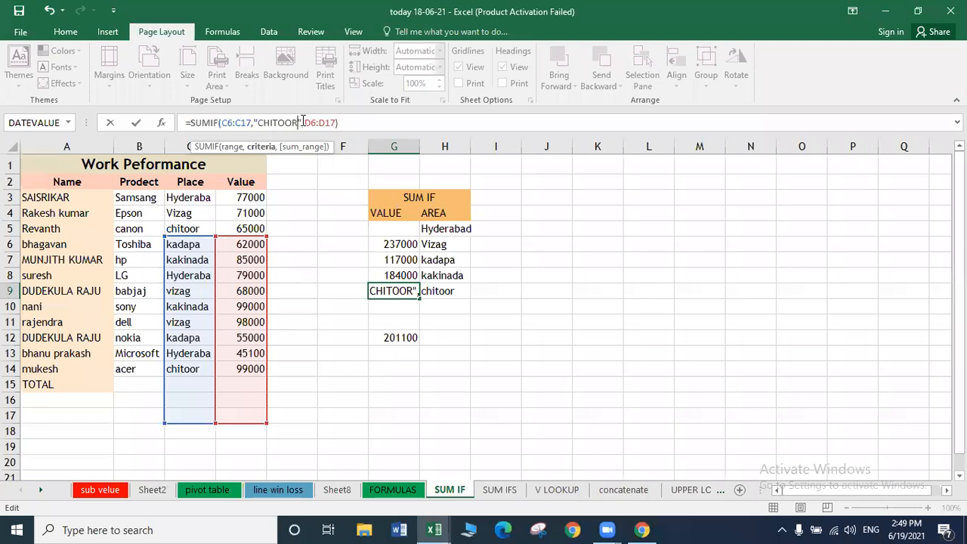
{"action": "key", "text": "Return"}
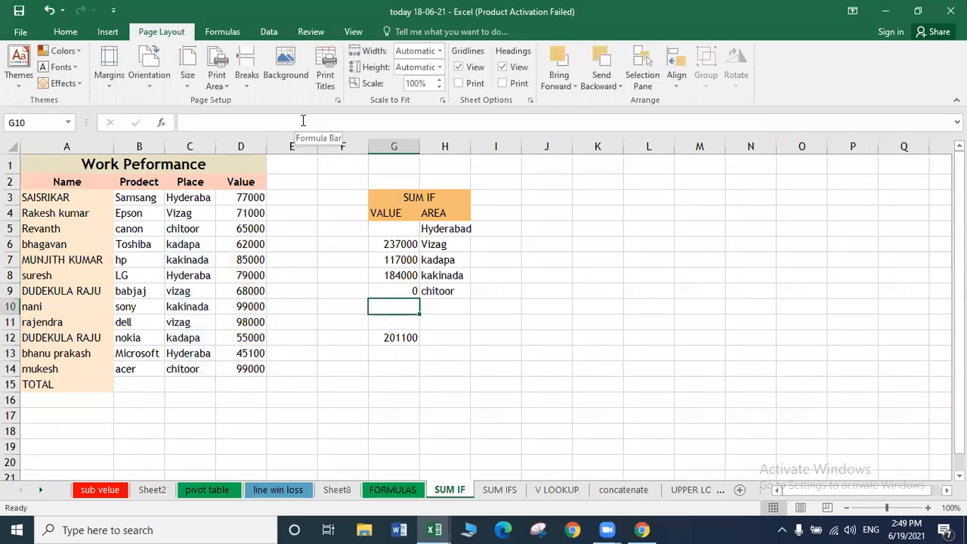
{"action": "key", "text": "Up"}
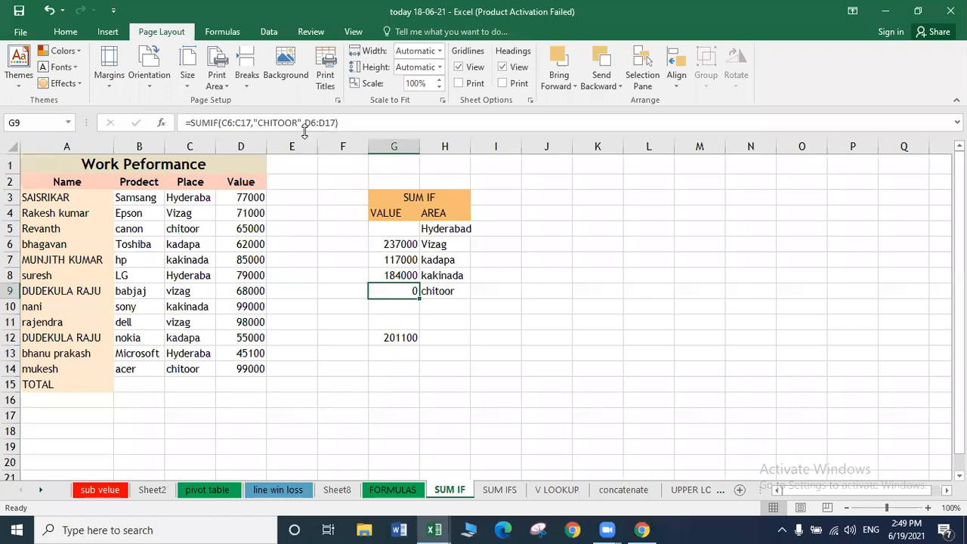
{"action": "left_click", "coordinate": [297, 123]}
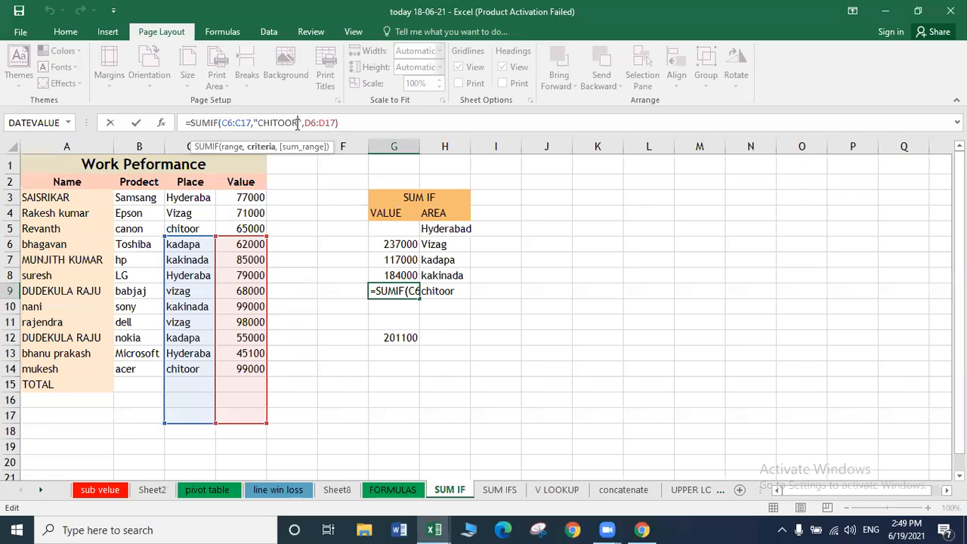
{"action": "left_click", "coordinate": [451, 308]}
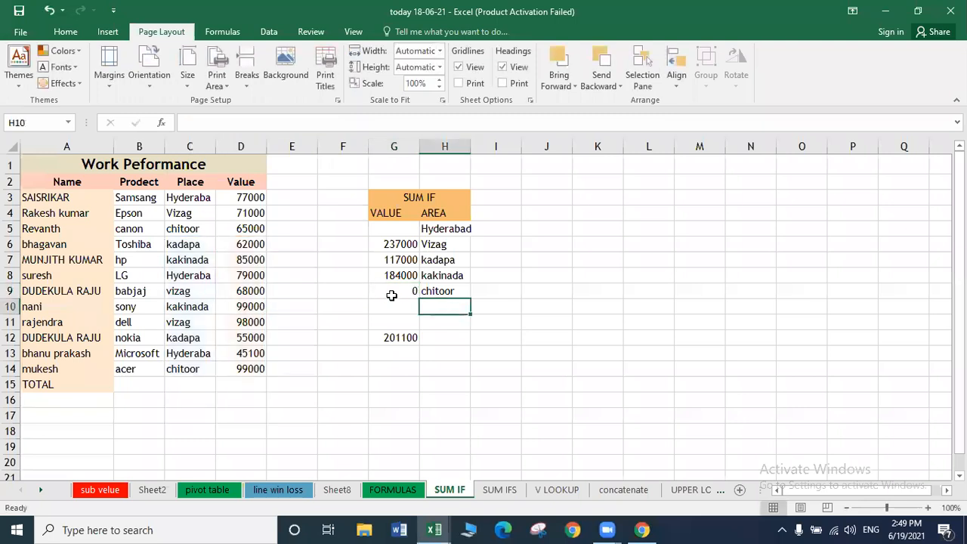
{"action": "left_click", "coordinate": [391, 295]}
Rebuild G9 as =SUMIF(C3:C14,"chitoor",D3:D14) via Function Arguments; it still returns 0.
{"action": "type", "text": "="}
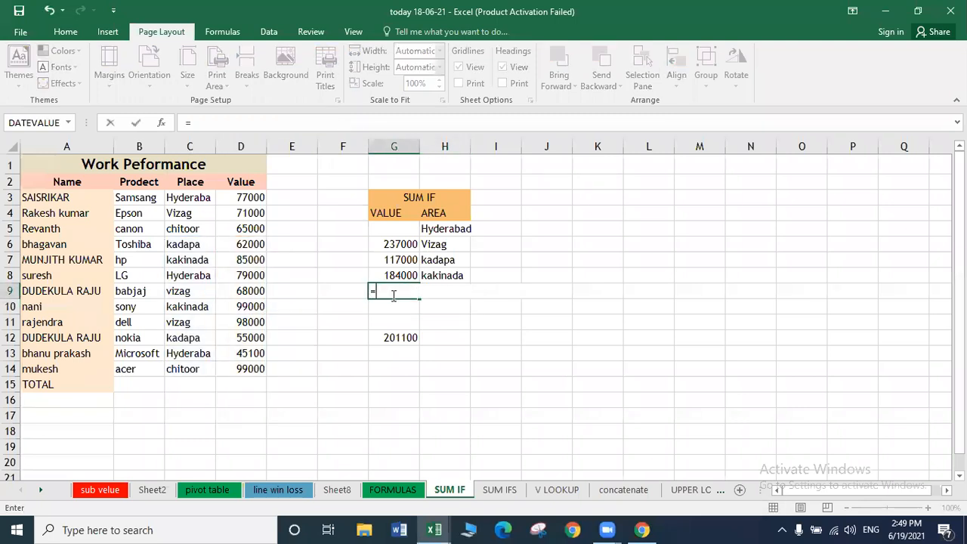
{"action": "type", "text": "SUMIF"}
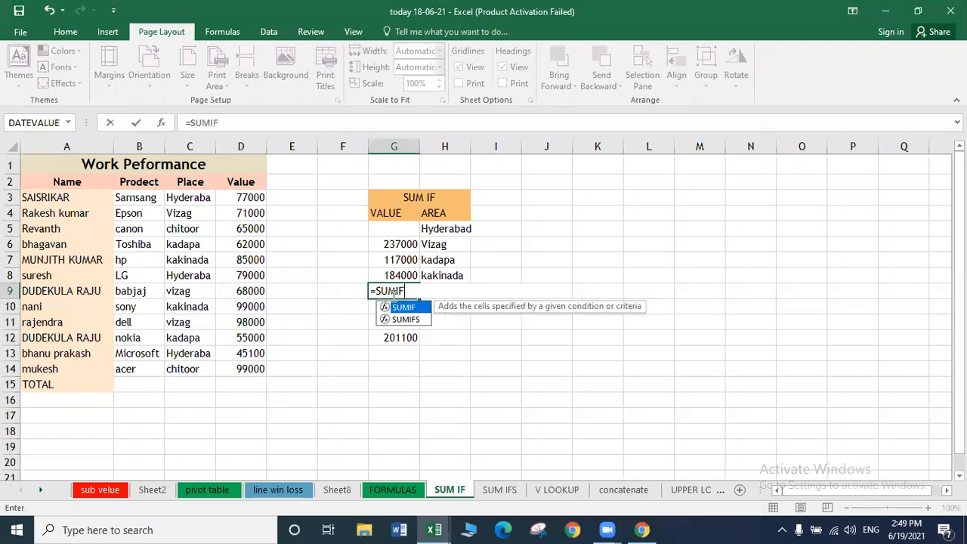
{"action": "type", "text": "("}
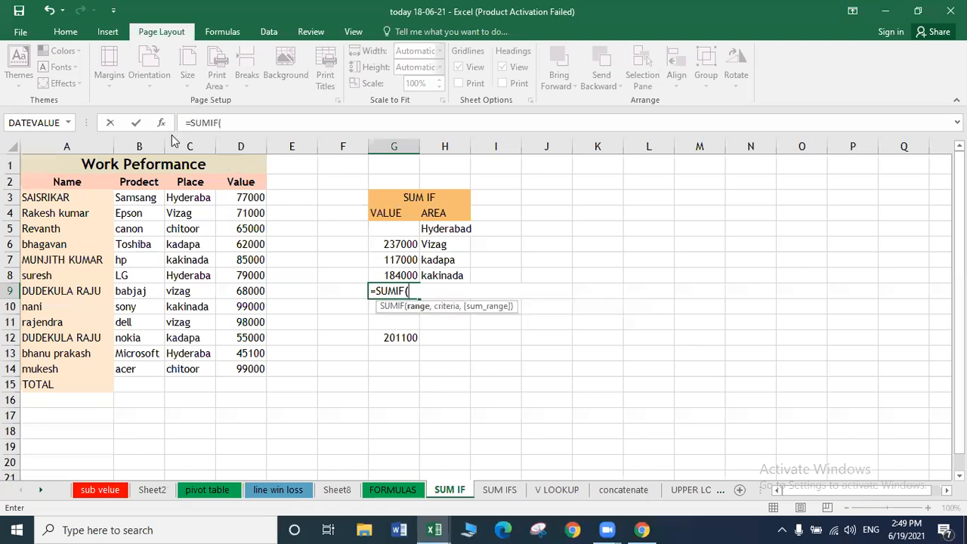
{"action": "left_click", "coordinate": [161, 123]}
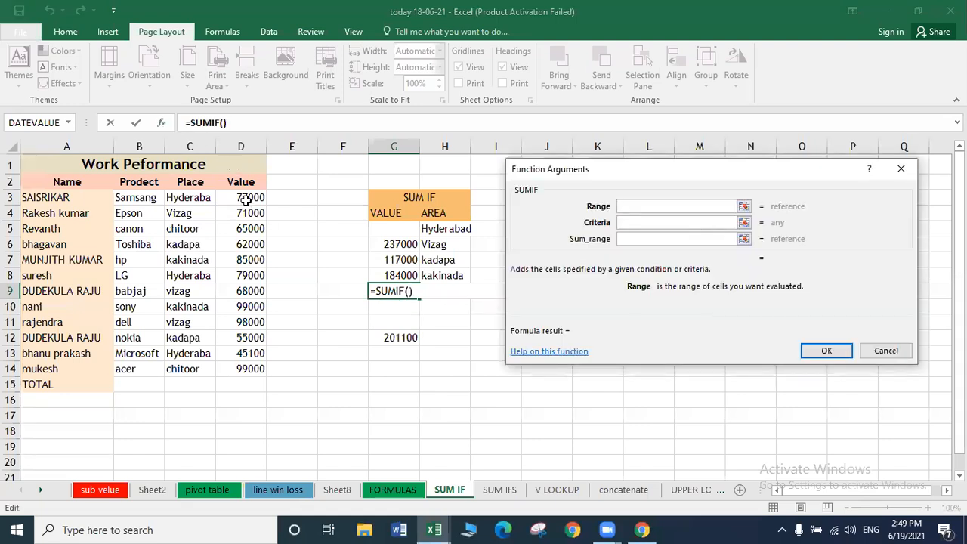
{"action": "left_click_drag", "start_coordinate": [186, 198], "coordinate": [188, 371]}
{"action": "left_click", "coordinate": [651, 222]}
{"action": "type", "text": "CHITOOR"}
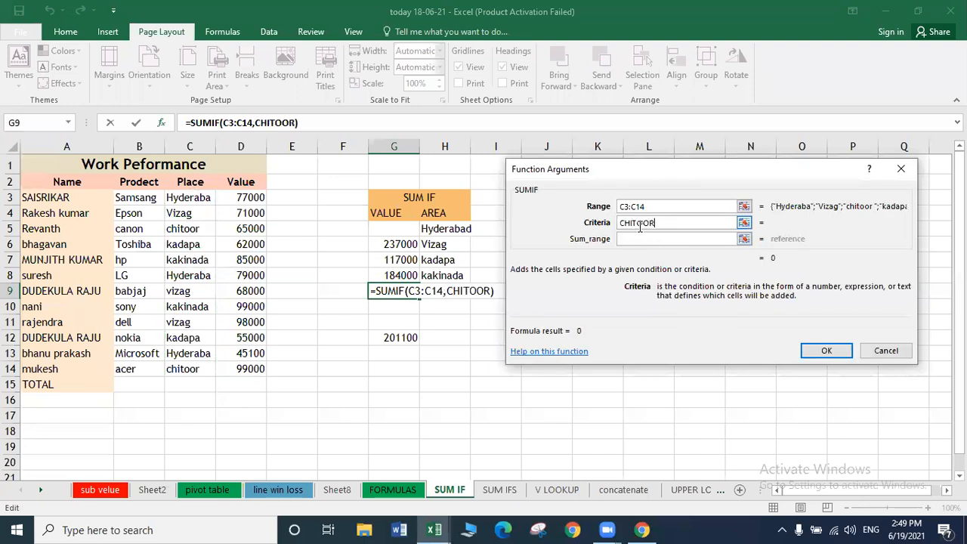
{"action": "key", "text": "BackSpace"}
{"action": "key", "text": "BackSpace"}
{"action": "key", "text": "BackSpace"}
{"action": "key", "text": "BackSpace"}
{"action": "key", "text": "BackSpace"}
{"action": "key", "text": "BackSpace"}
{"action": "key", "text": "BackSpace"}
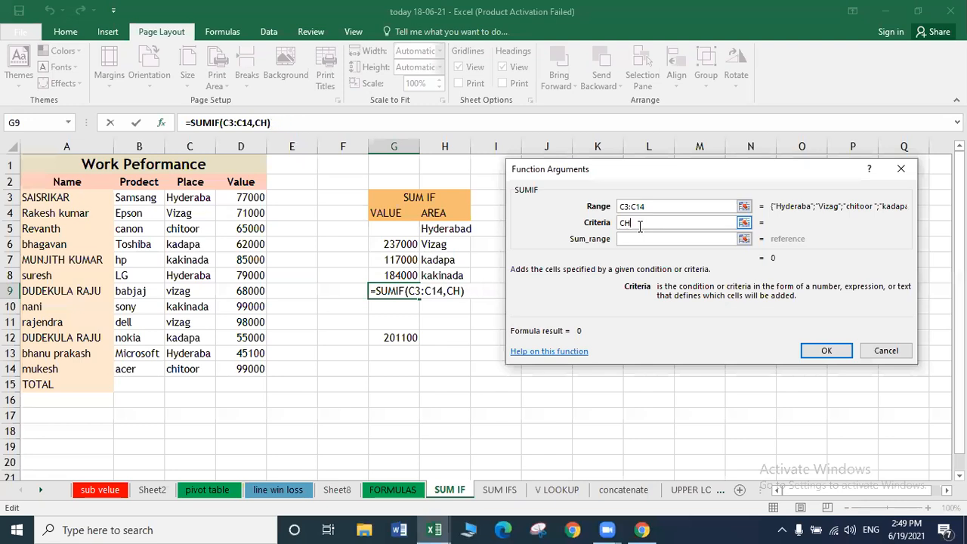
{"action": "type", "text": "chi"}
{"action": "key", "text": "Caps_Lock"}
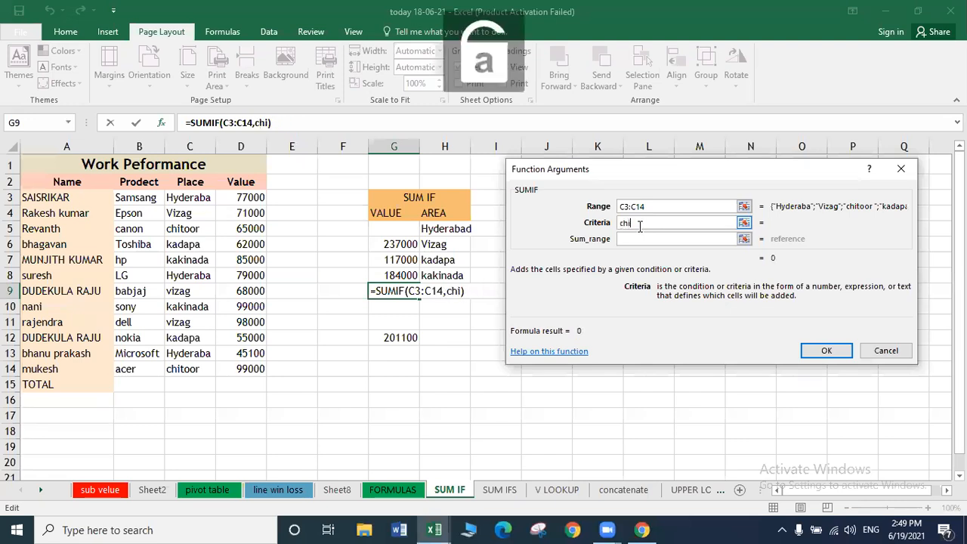
{"action": "type", "text": "toor"}
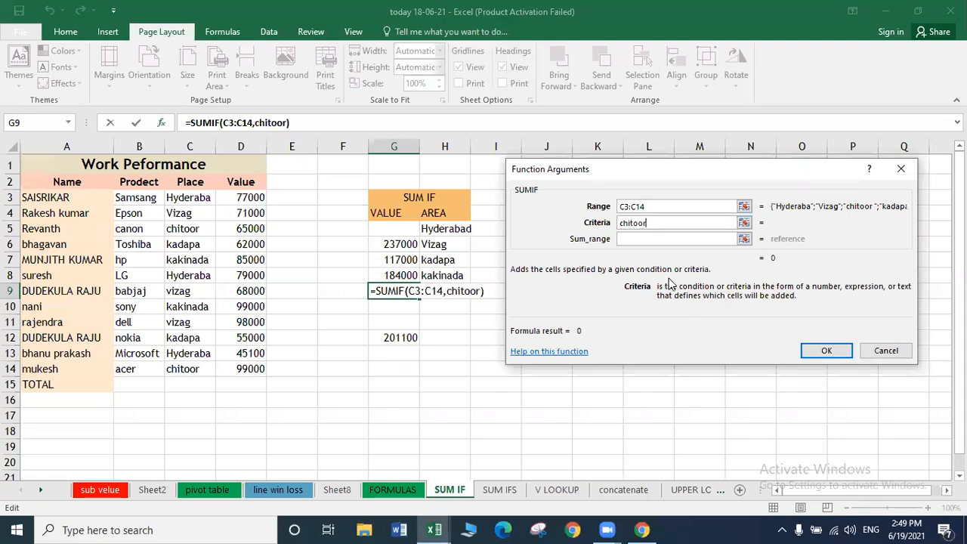
{"action": "left_click", "coordinate": [640, 240]}
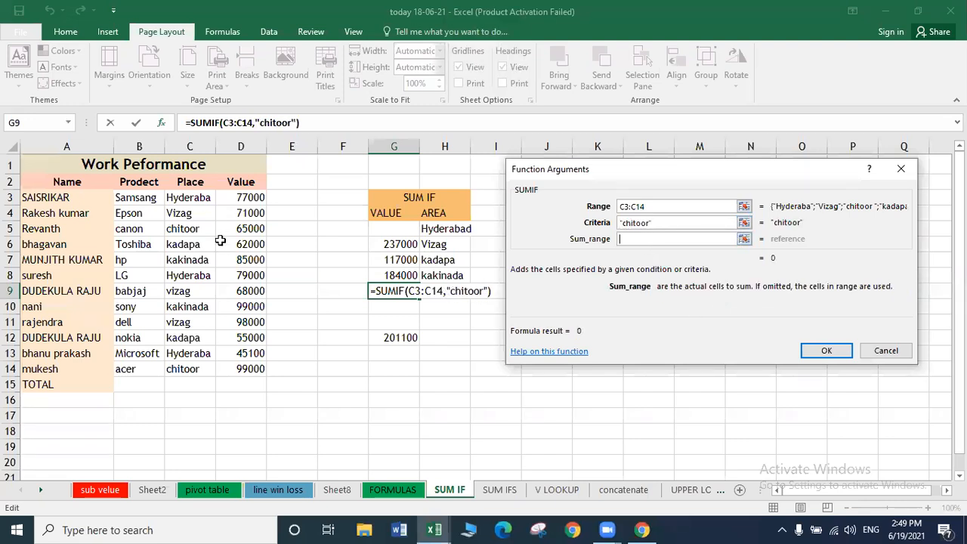
{"action": "left_click_drag", "start_coordinate": [257, 195], "coordinate": [249, 366]}
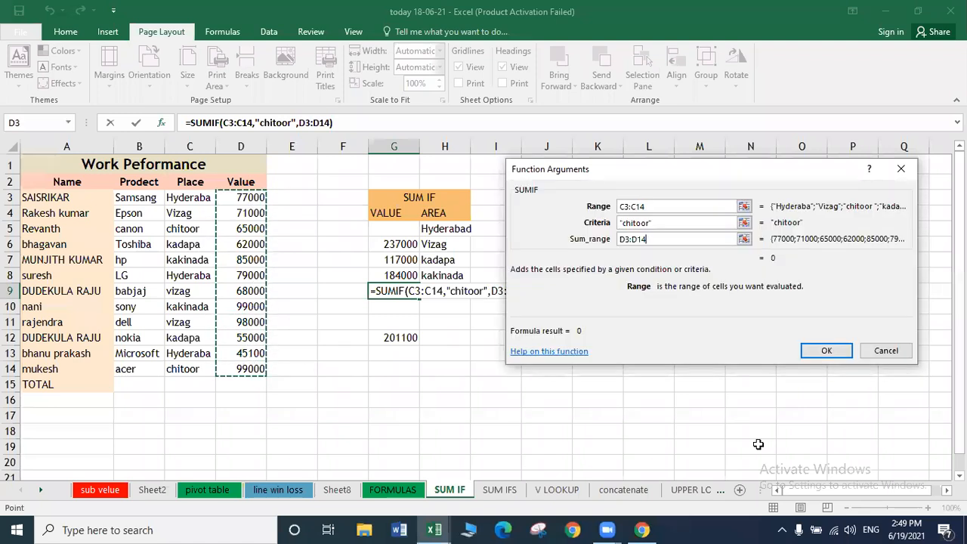
{"action": "left_click", "coordinate": [827, 351]}
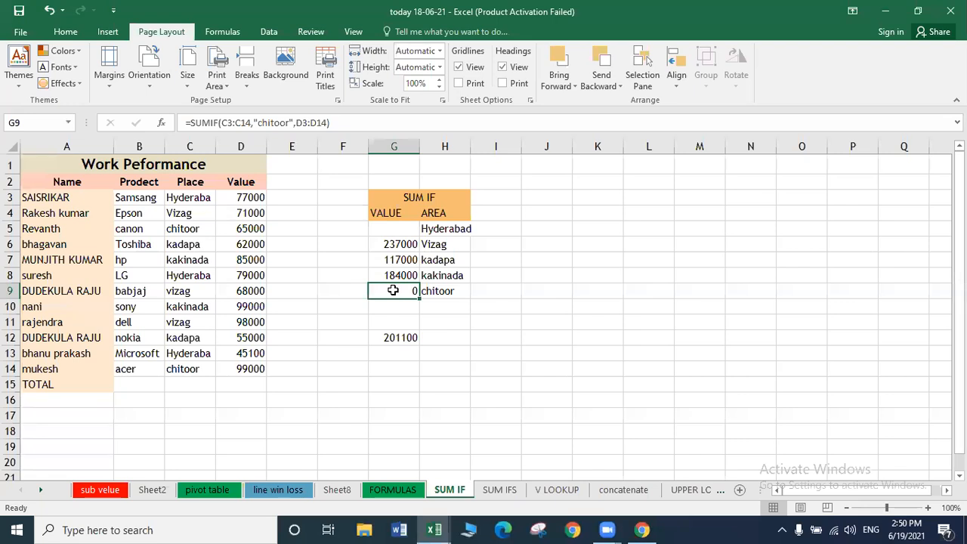
{"action": "left_click", "coordinate": [257, 368]}
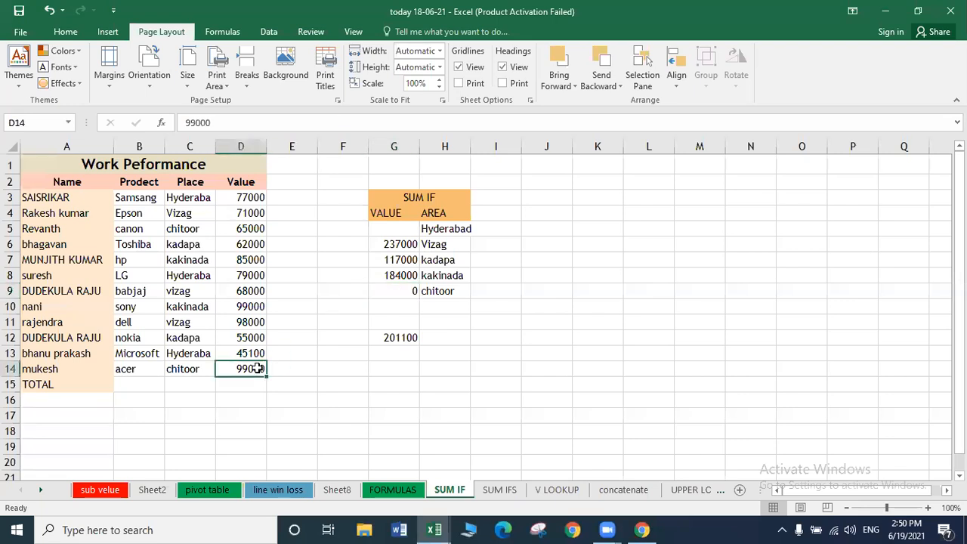
{"action": "left_click", "coordinate": [298, 372]}
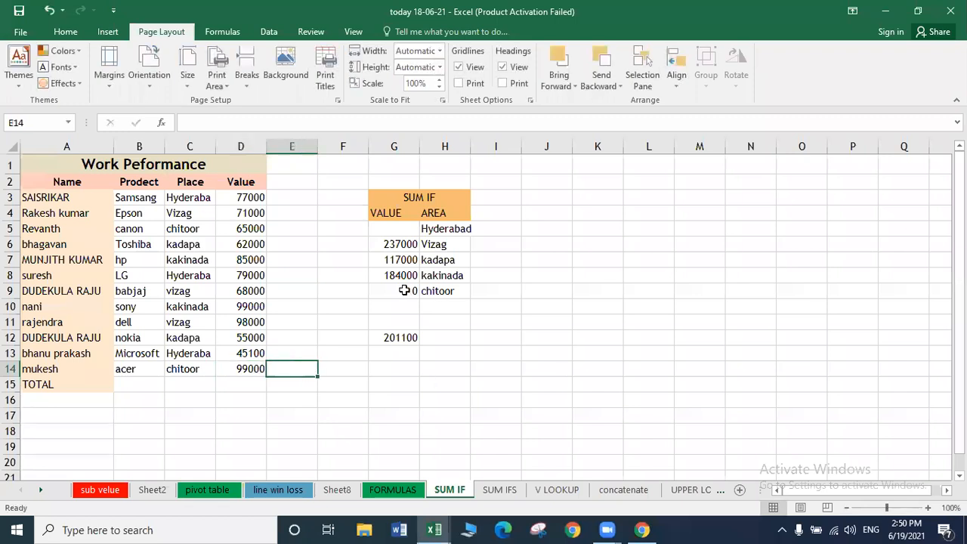
{"action": "left_click", "coordinate": [379, 294]}
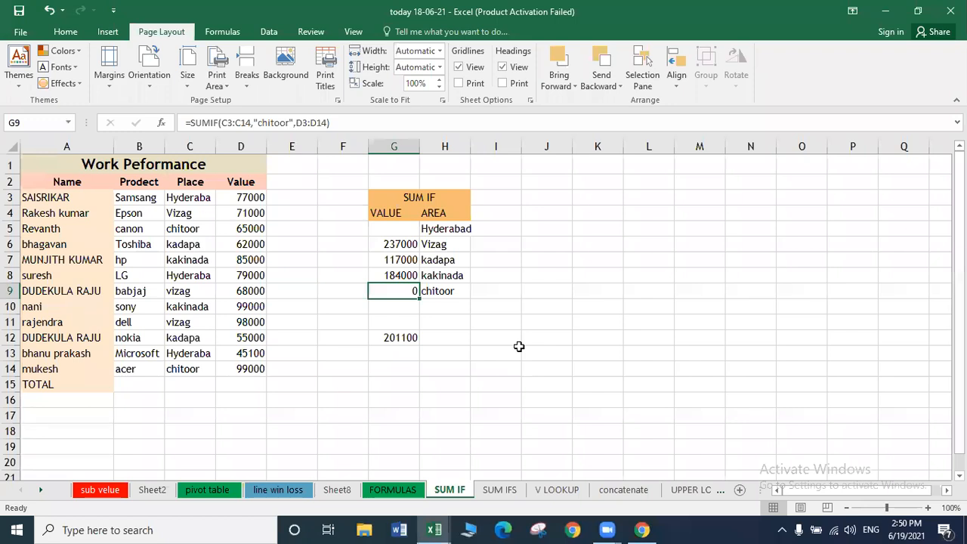
{"action": "left_click", "coordinate": [500, 340]}
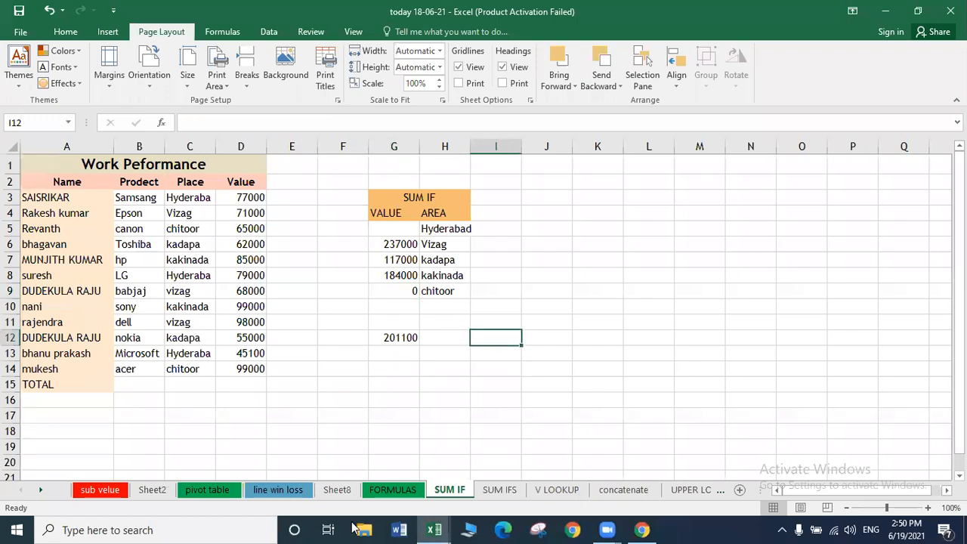